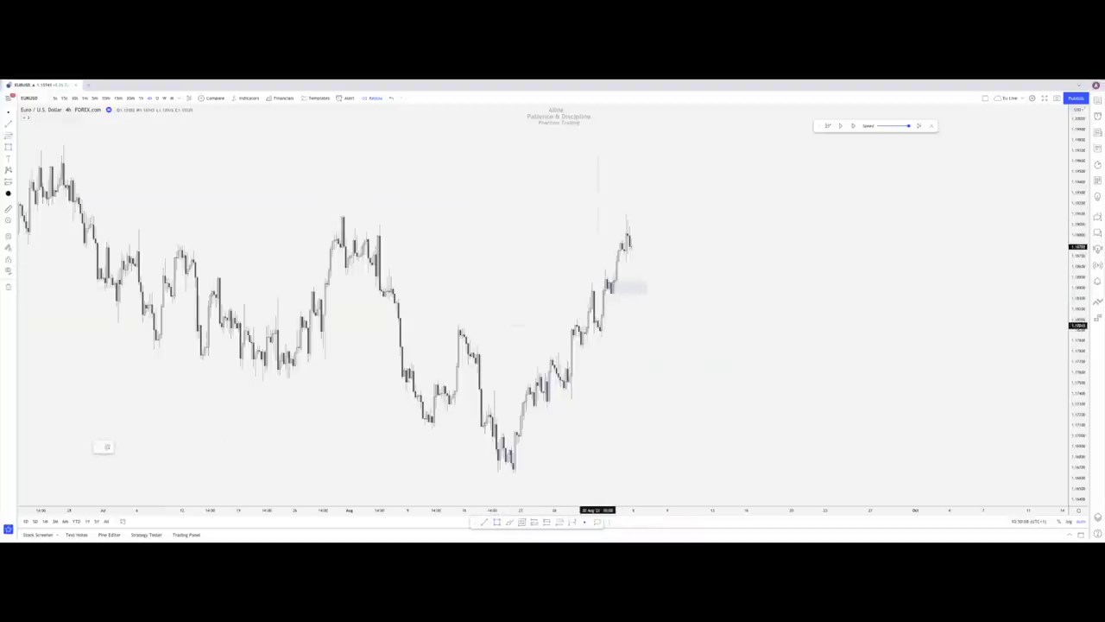
Draw a rectangle from the early-September swing low across the latest candles and apply the H4 Demand template to it
left_click_drag(599, 324, 641, 328)
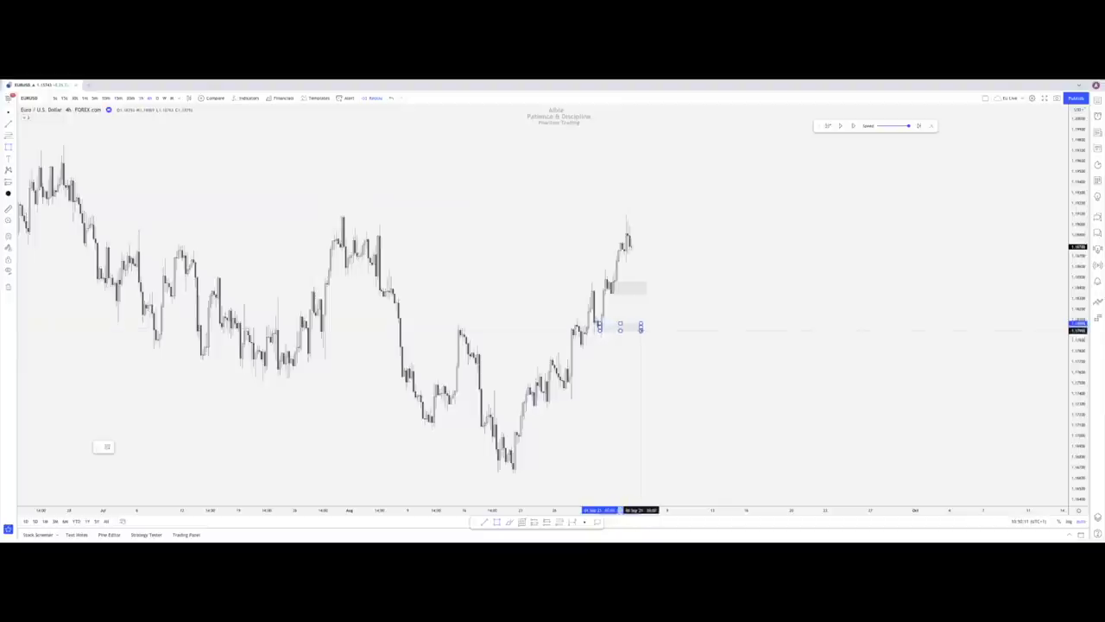
left_click(691, 337)
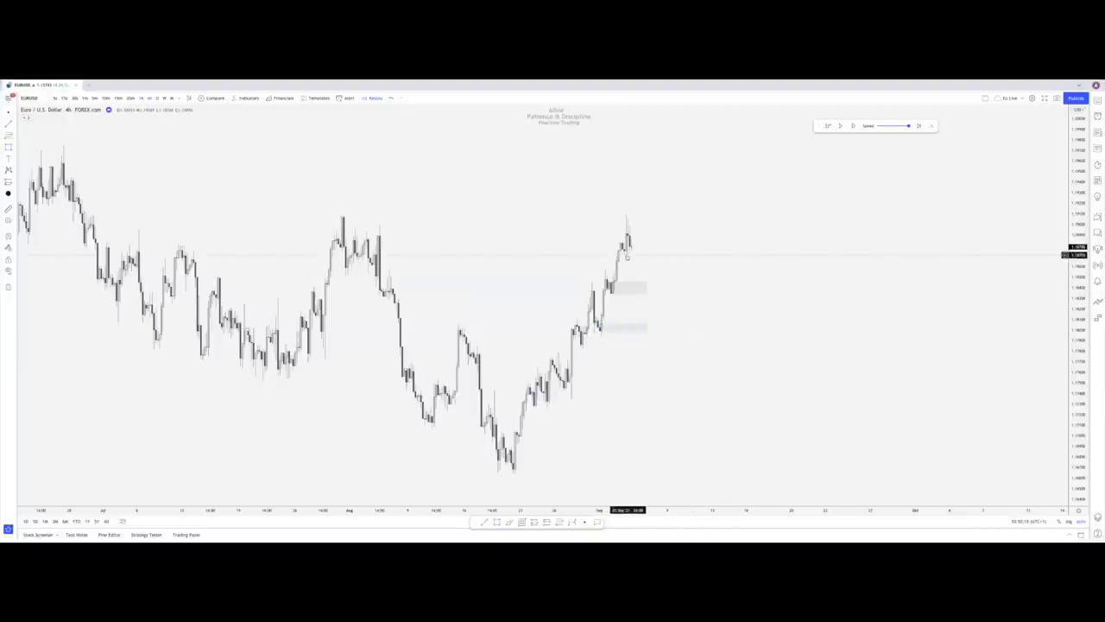
right_click(647, 327)
mouse_move(671, 336)
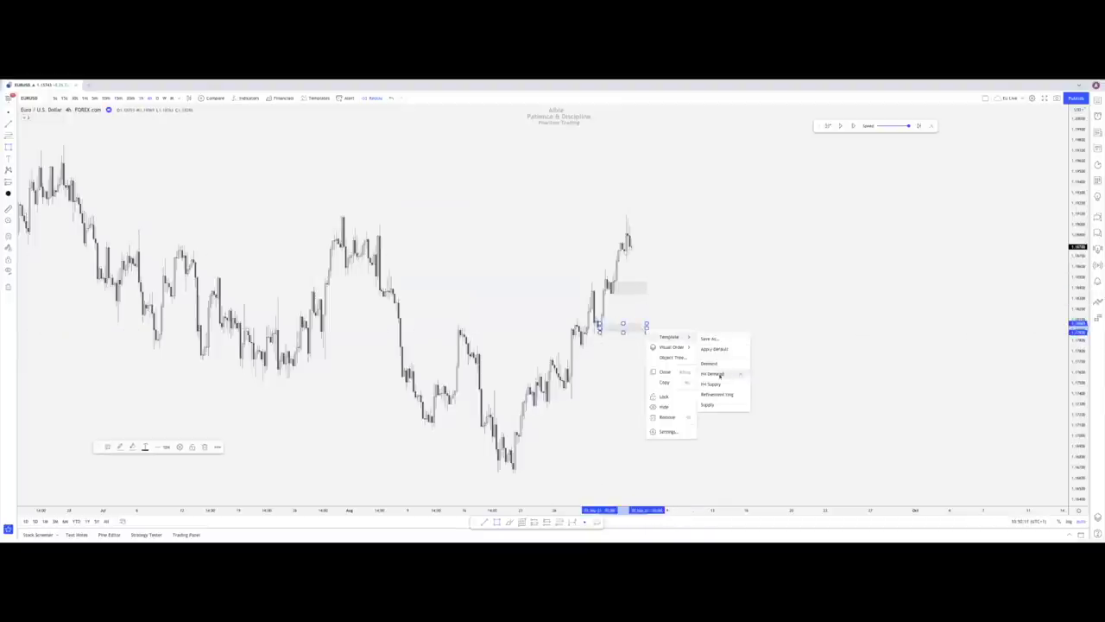
left_click(717, 374)
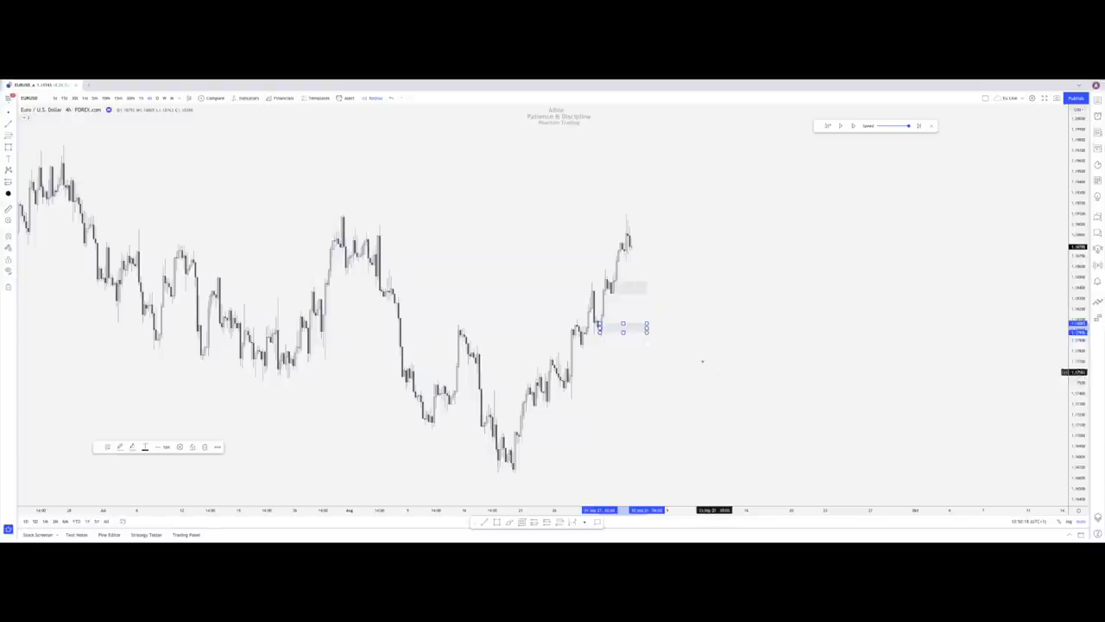
Apply the H4 Demand template to the upper rectangle drawn over the higher consolidation as well
right_click(646, 287)
mouse_move(672, 294)
left_click(720, 330)
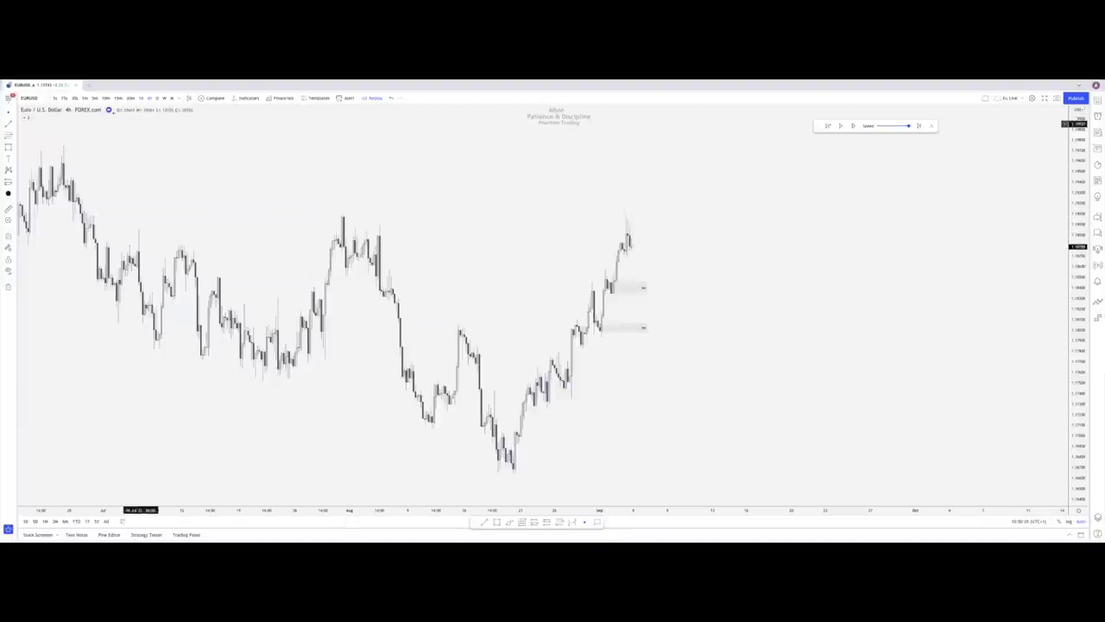
Switch the EURUSD chart to the 15-minute timeframe and frame the latest candles above the two demand zones
left_click(118, 97)
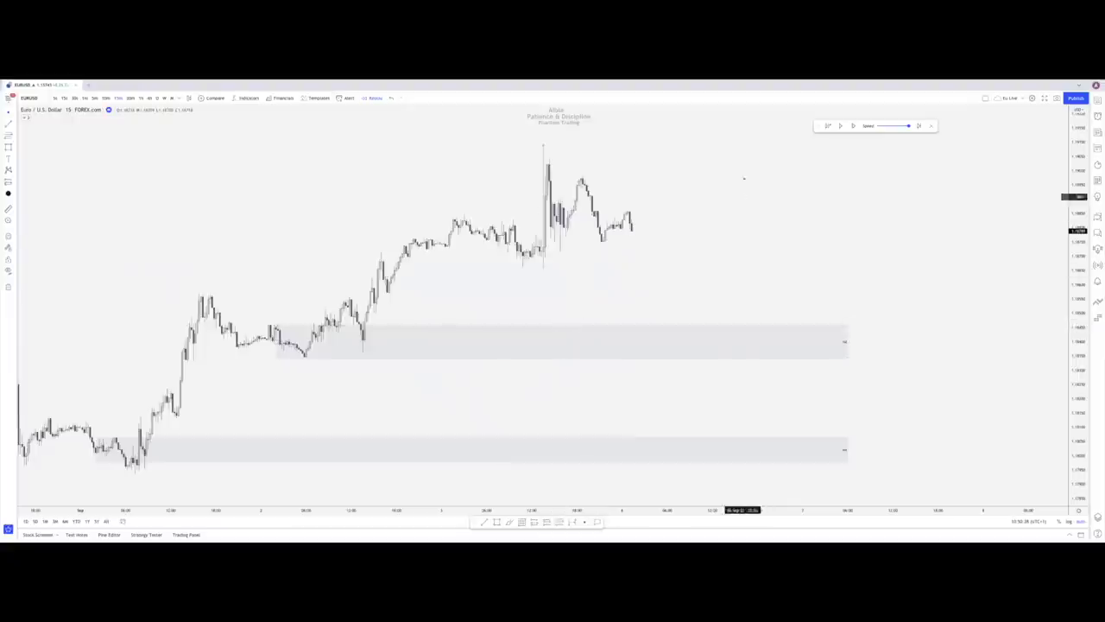
left_click_drag(643, 264, 592, 252)
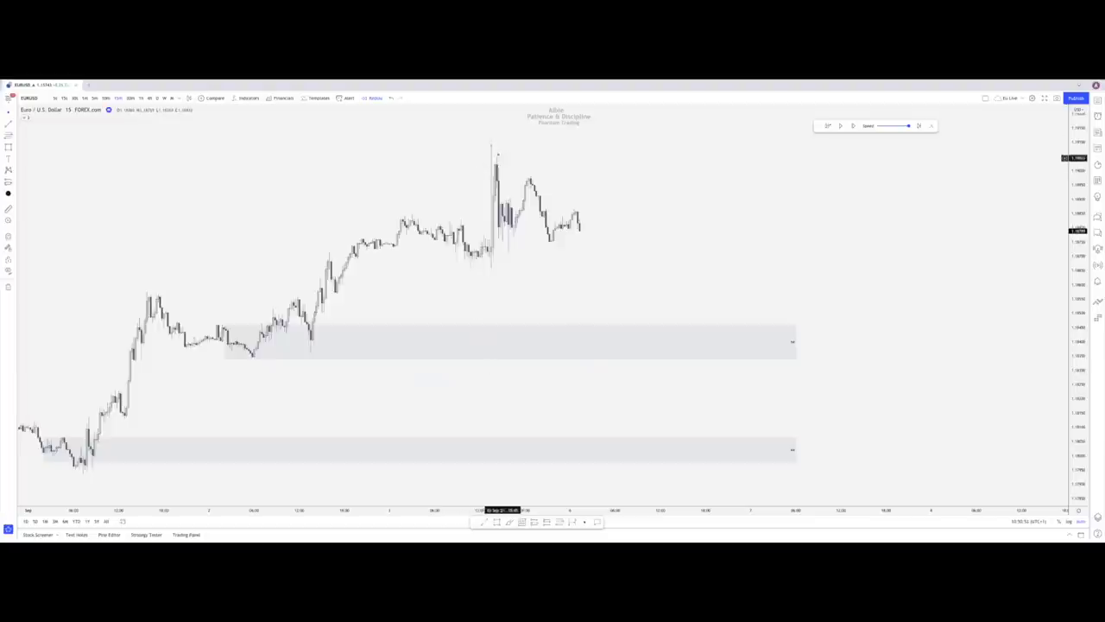
scroll(596, 259, "up", 1)
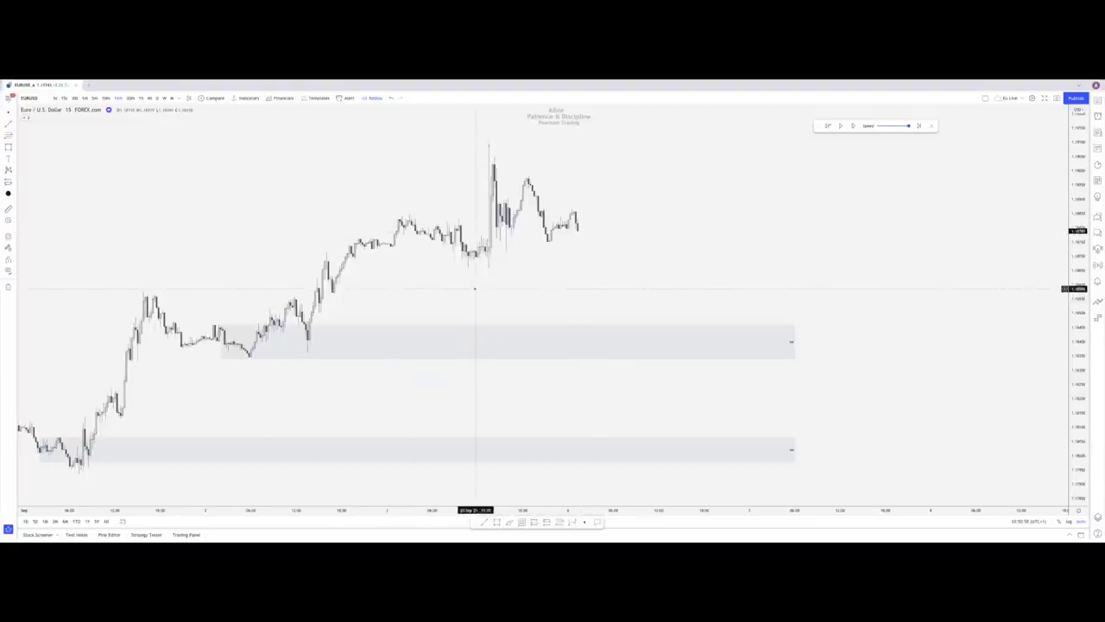
Draw a small example rectangle in the empty space ahead of the latest candles, above the upper demand zone
left_click(497, 521)
left_click(618, 270)
left_click(698, 279)
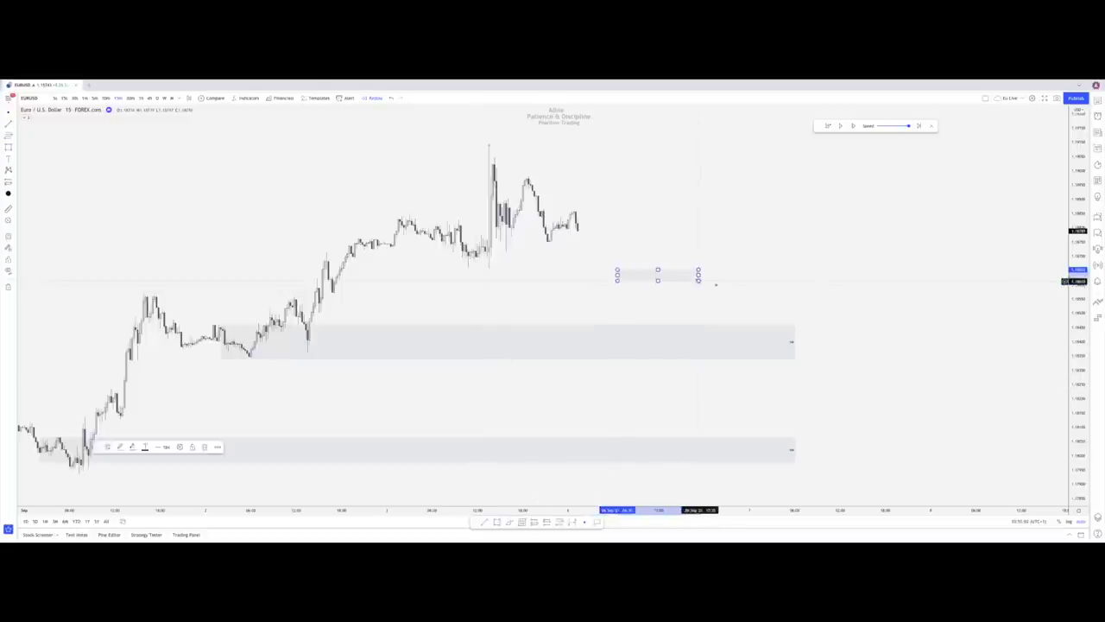
Sketch brush strokes of price rising into the small rectangle and dropping from it, and undo the strokes
left_click(638, 309)
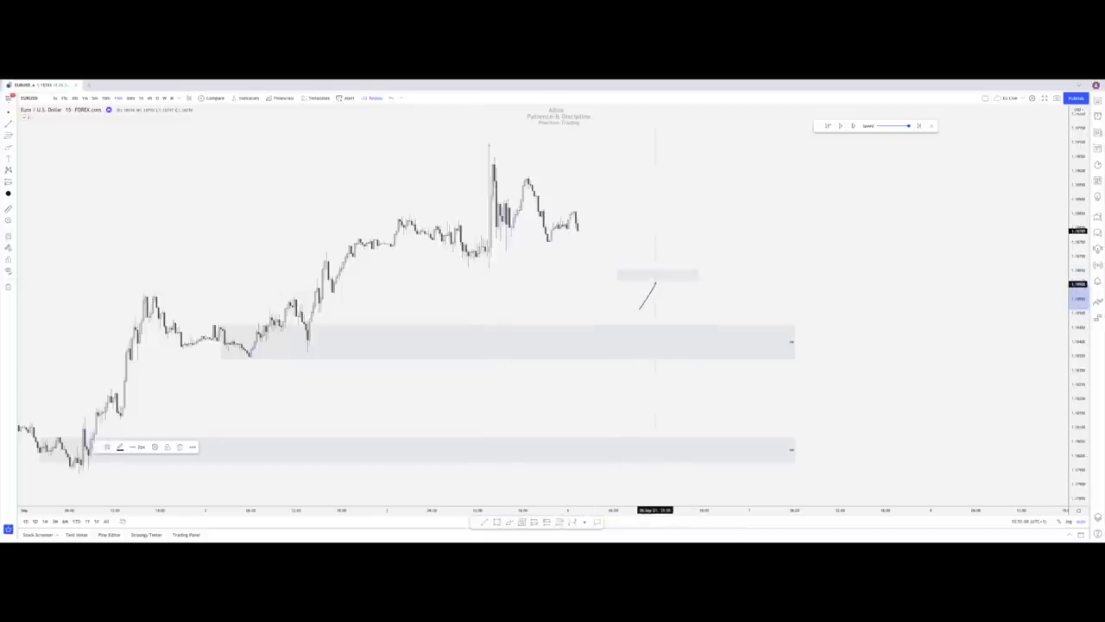
left_click(656, 280)
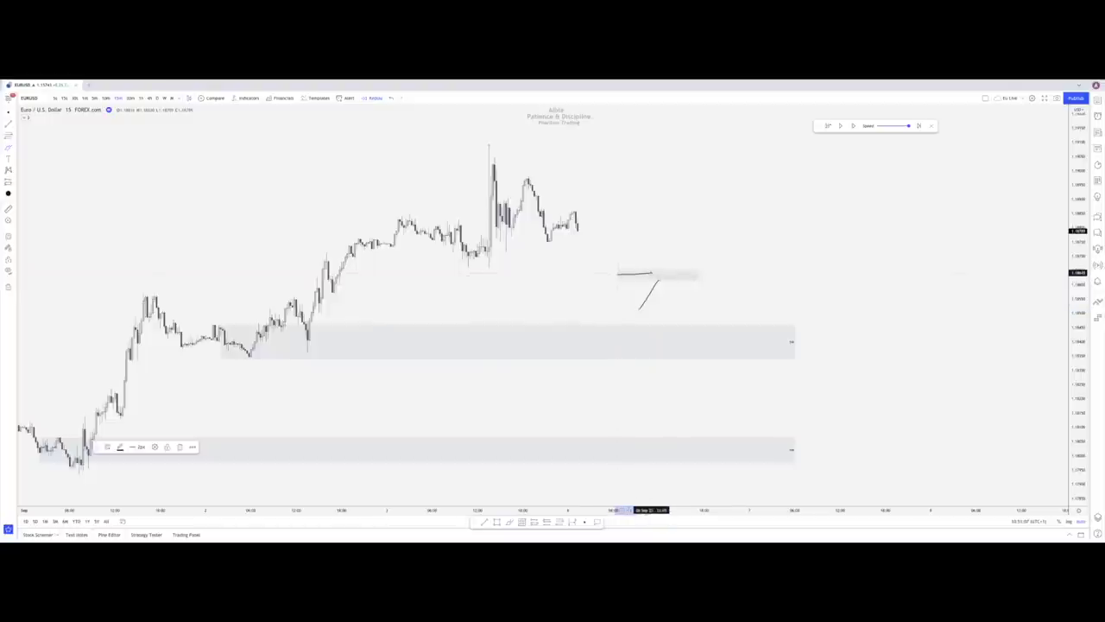
left_click_drag(617, 278, 673, 277)
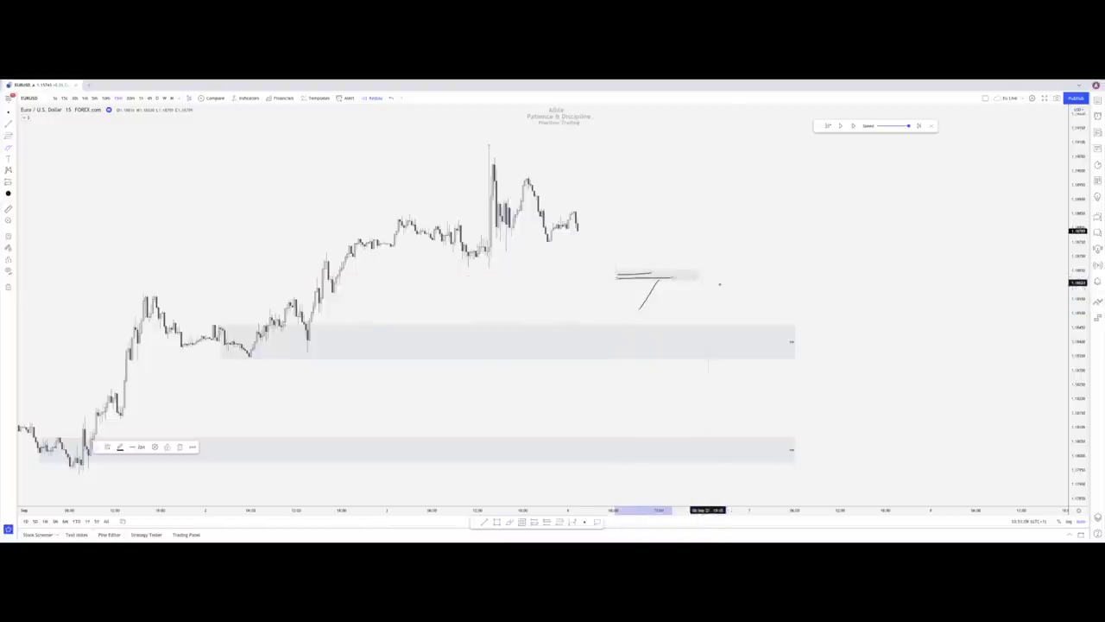
left_click(389, 99)
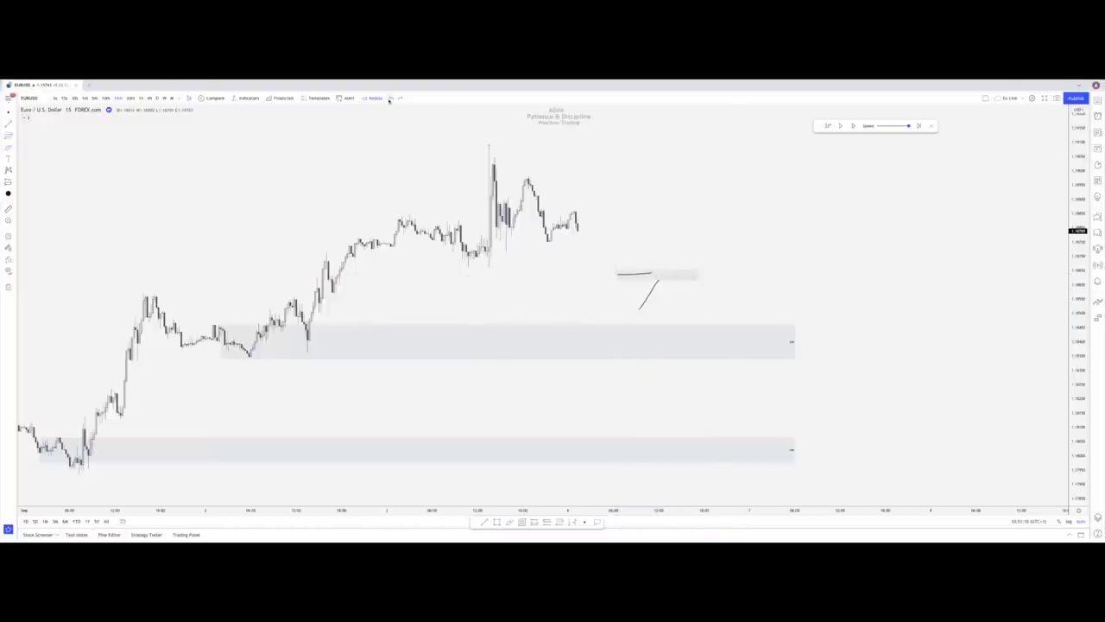
mouse_move(648, 303)
left_mouse_down()
mouse_move(658, 276)
mouse_move(696, 341)
left_mouse_up()
mouse_move(620, 294)
left_mouse_down()
mouse_move(636, 270)
mouse_move(653, 319)
left_mouse_up()
left_click_drag(616, 270, 663, 269)
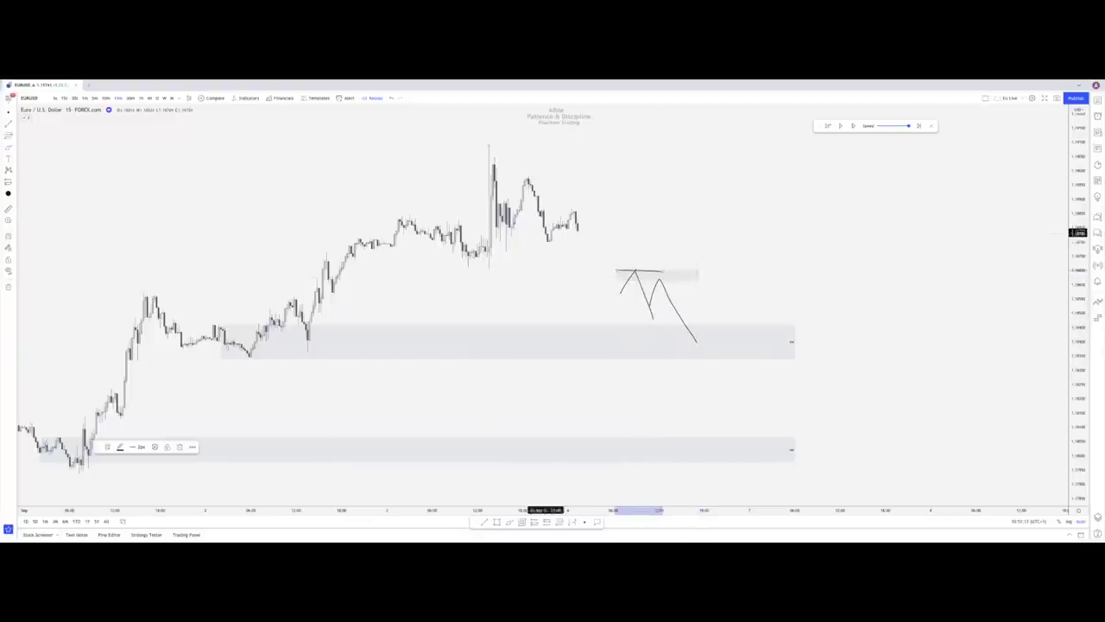
left_click(390, 98)
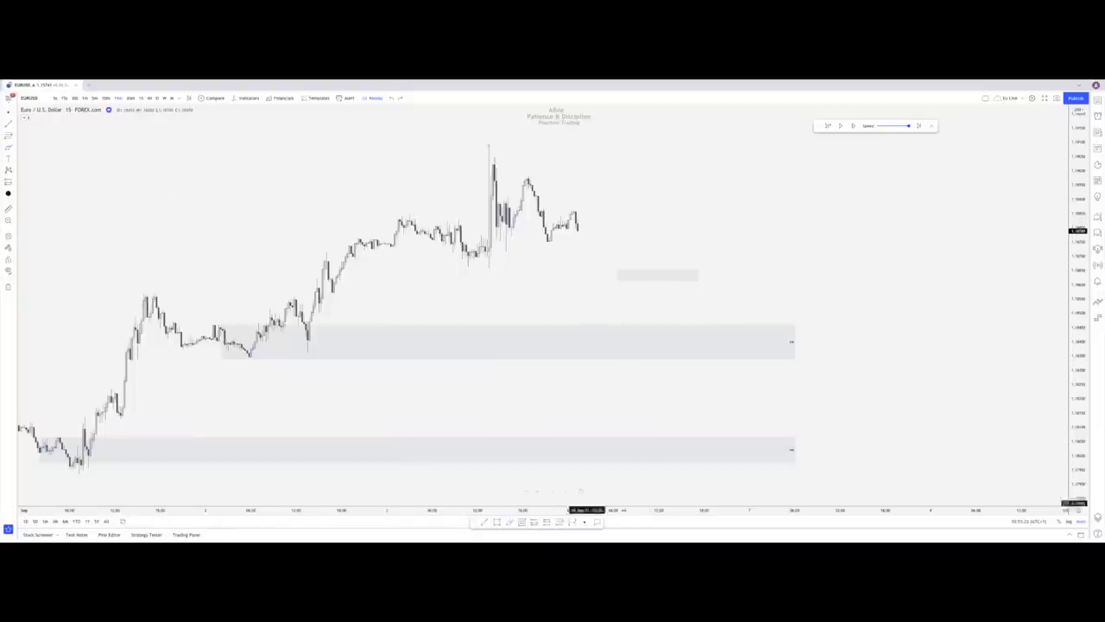
Place a flat Gann Box in the empty space above the small rectangle and remove that rectangle
left_click(522, 522)
left_click(616, 188)
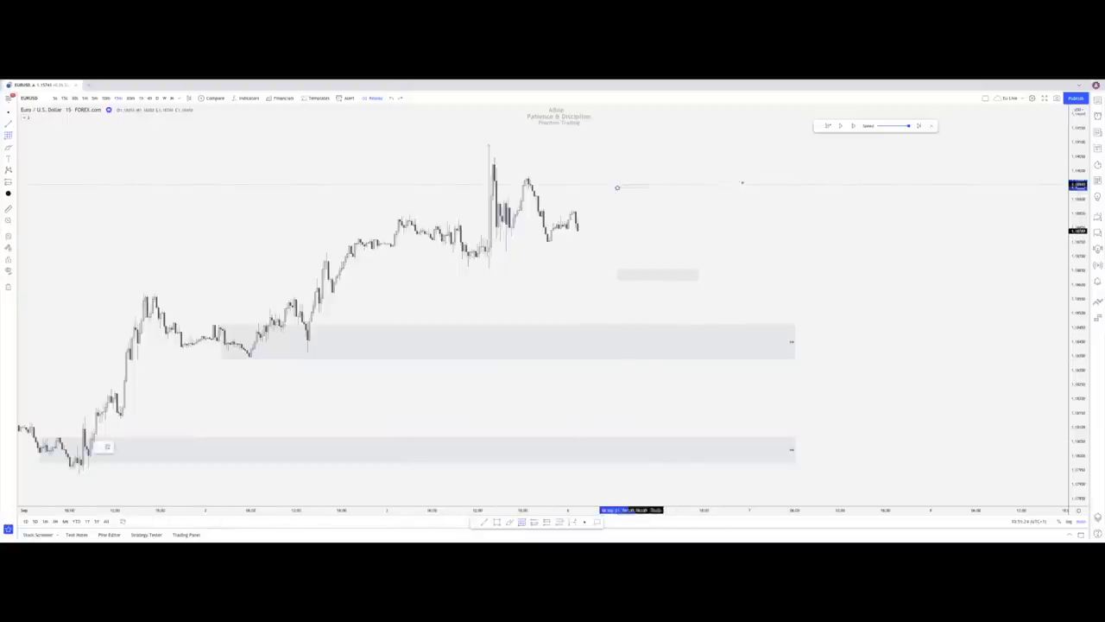
left_click(700, 272)
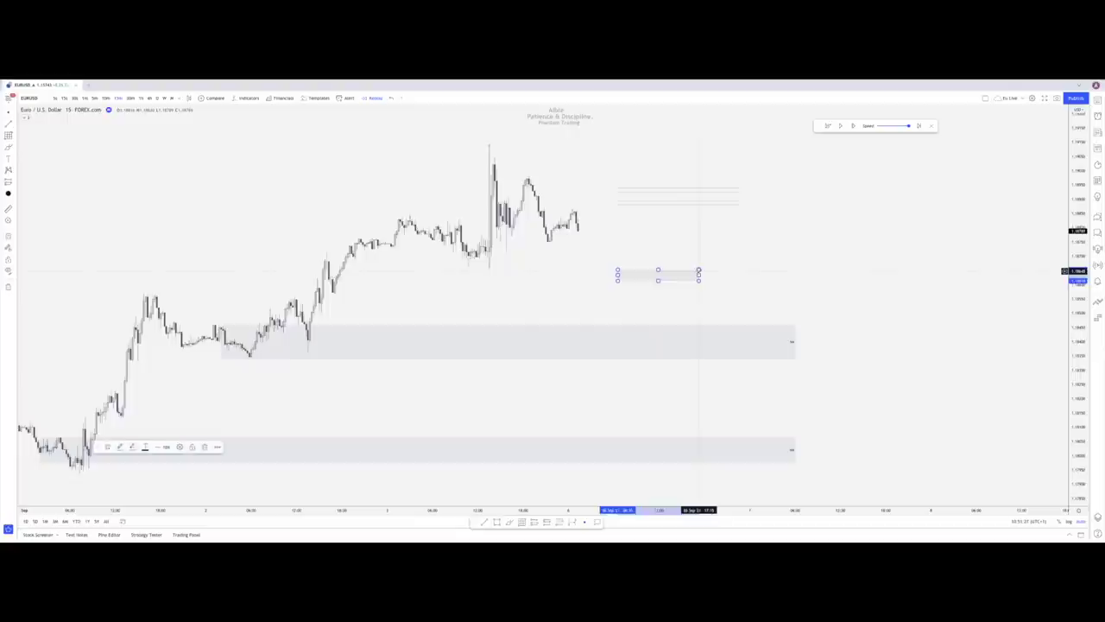
Inspect the Gann Box's style settings, including its enabled price levels
right_click(736, 203)
left_click(757, 301)
left_click_drag(518, 143, 390, 136)
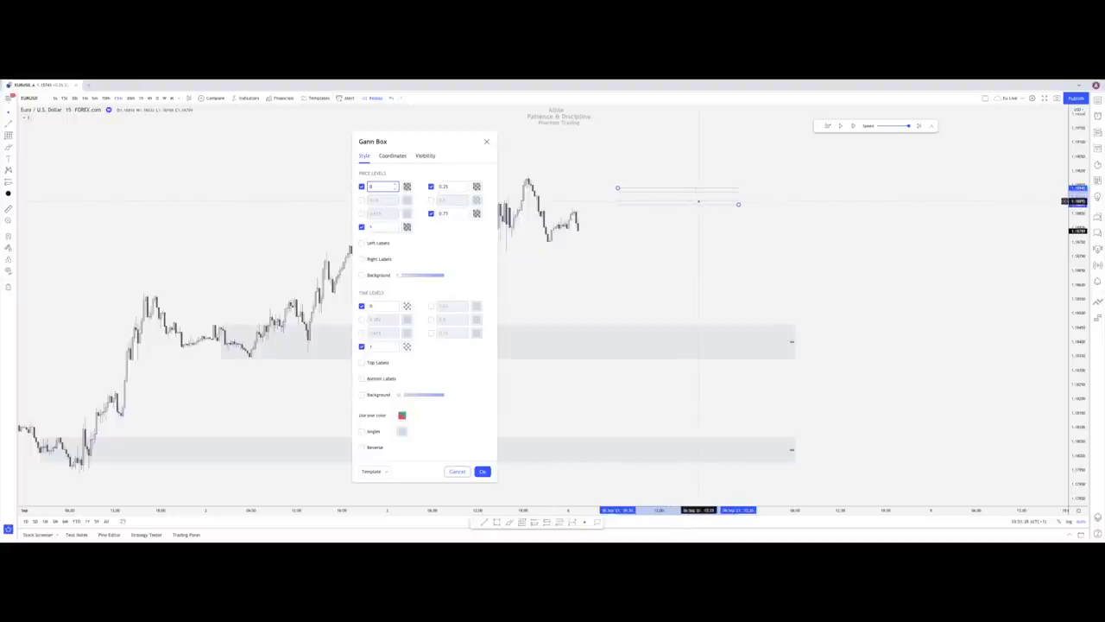
left_click(488, 144)
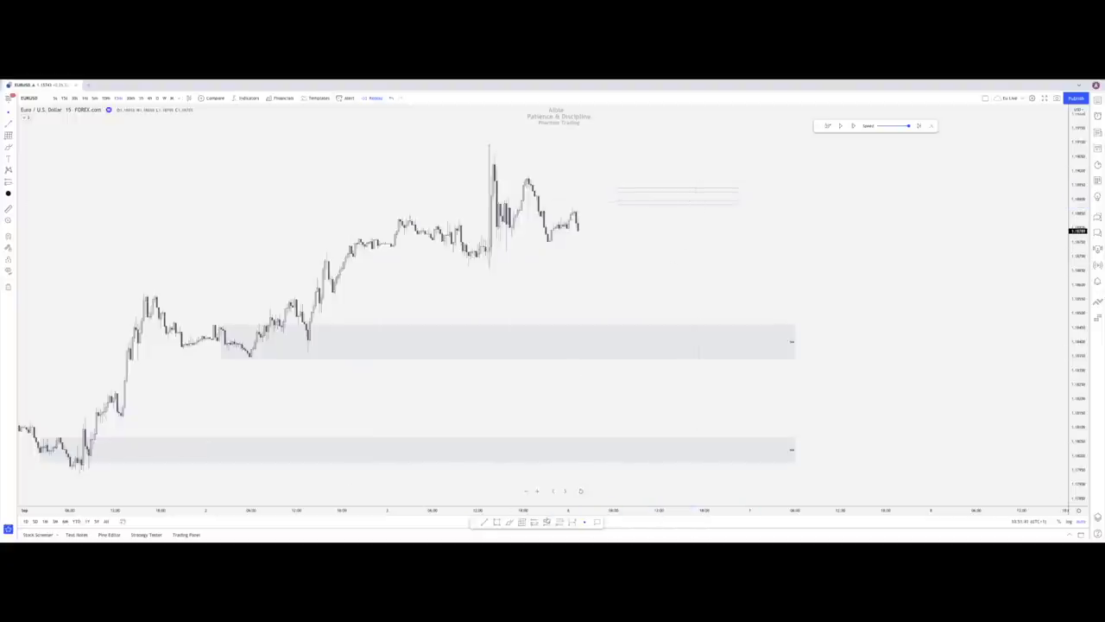
Place a short position with its entry at the Gann Box's 0.75 level and stop at the box's top, and delete both drawings
left_click(700, 199)
left_click_drag(700, 135, 700, 187)
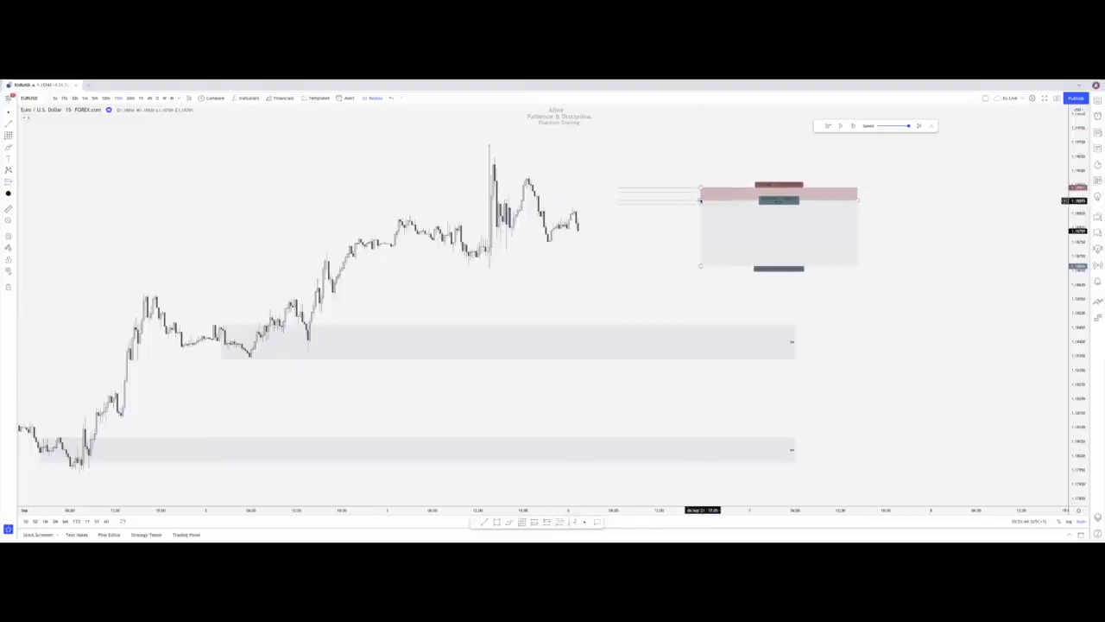
left_click(699, 197)
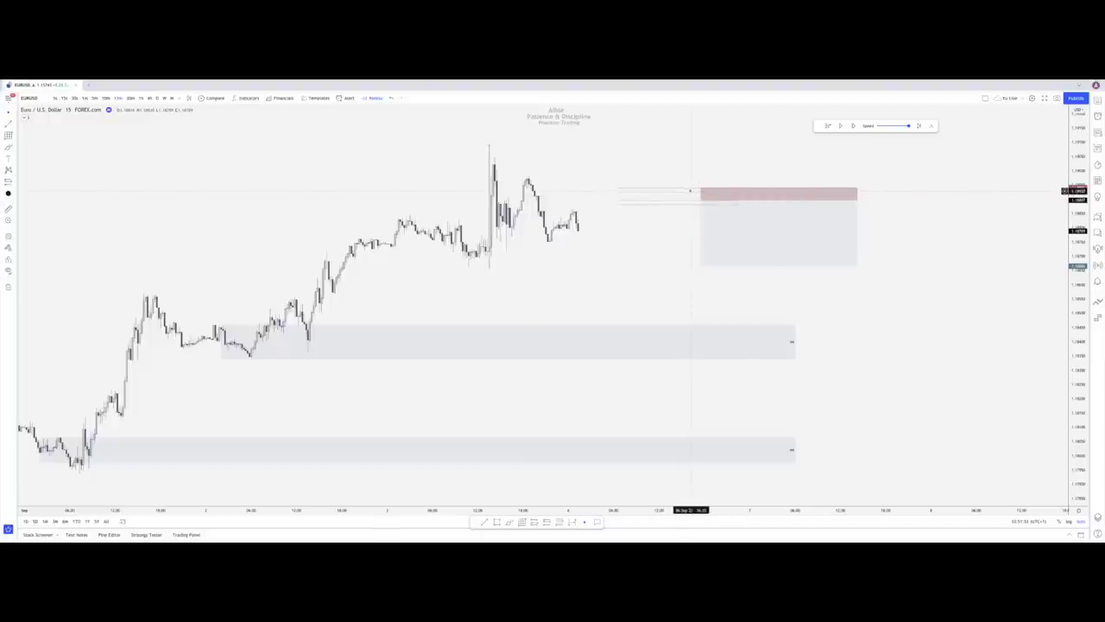
left_click(734, 208)
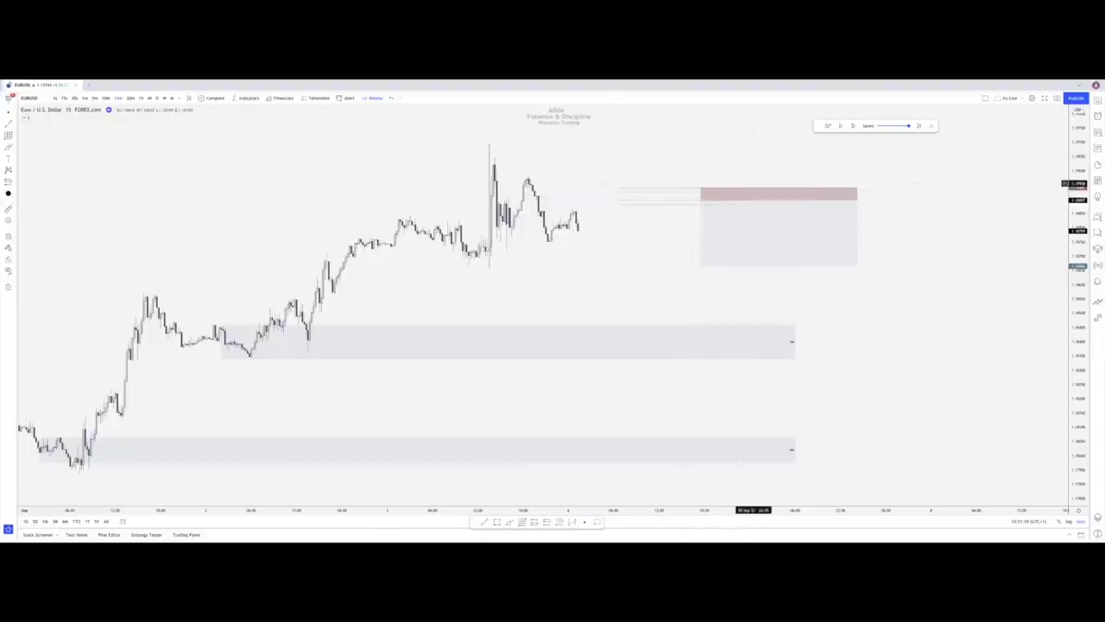
key("Delete")
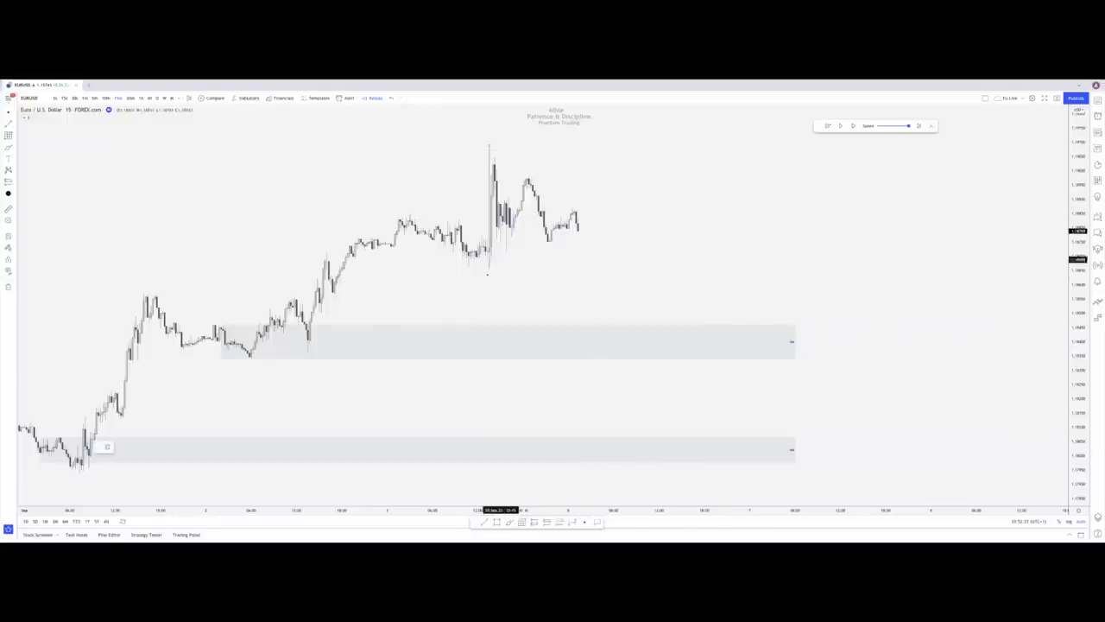
Mark the highs and lows around the 3 September spike with brush lines and circle its low, and undo the markings
left_click_drag(476, 268, 587, 271)
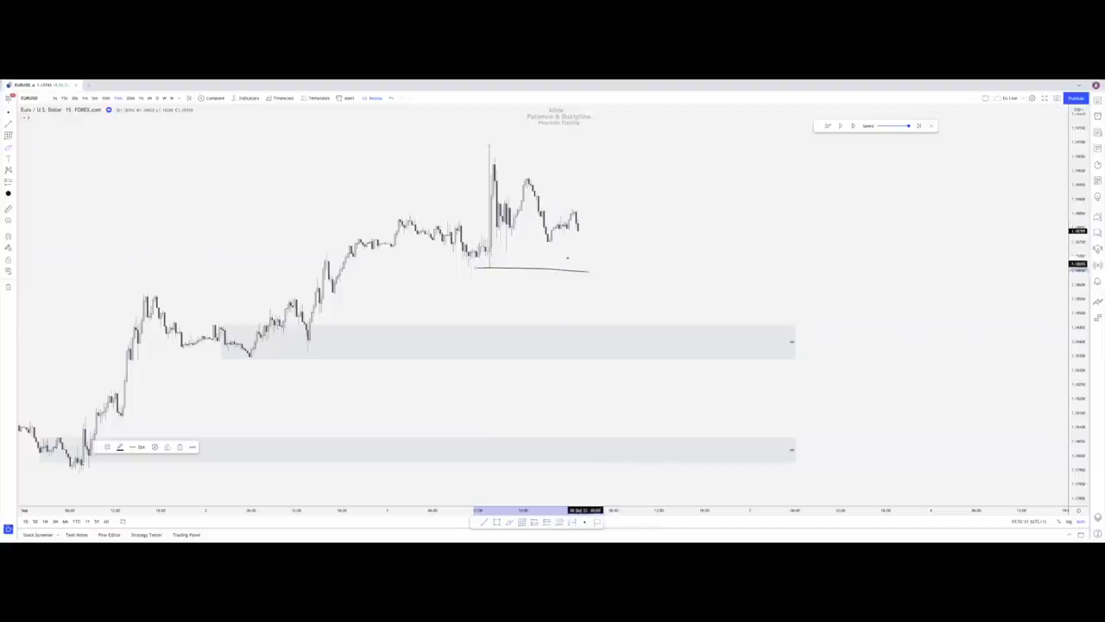
mouse_move(491, 168)
left_mouse_down()
mouse_move(522, 167)
mouse_move(494, 169)
mouse_move(509, 250)
left_mouse_up()
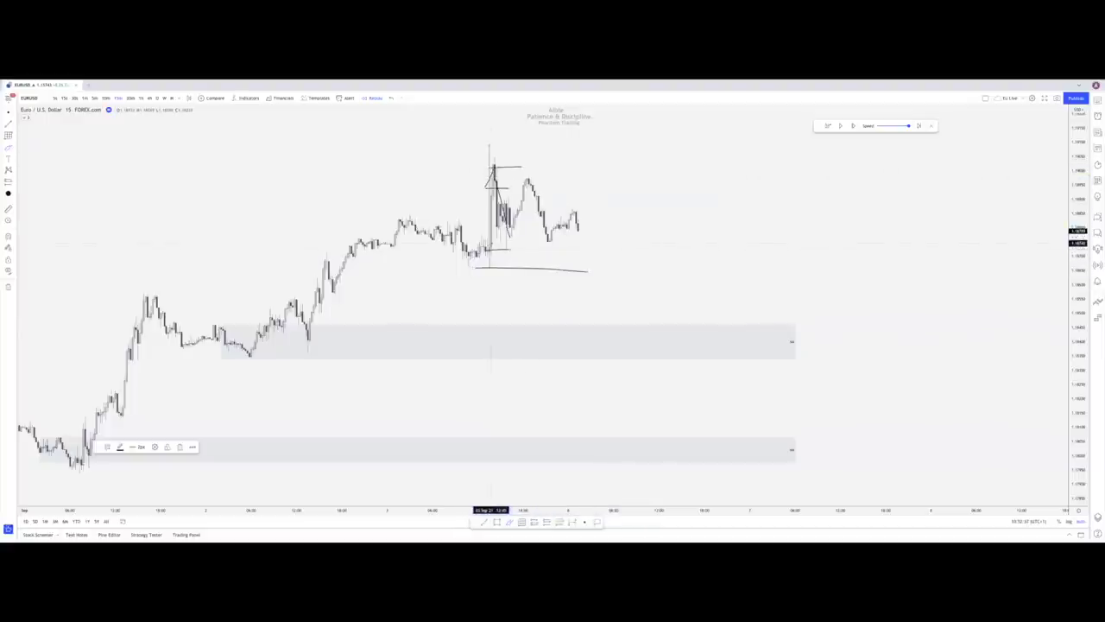
left_click_drag(481, 143, 552, 140)
left_click_drag(501, 250, 490, 249)
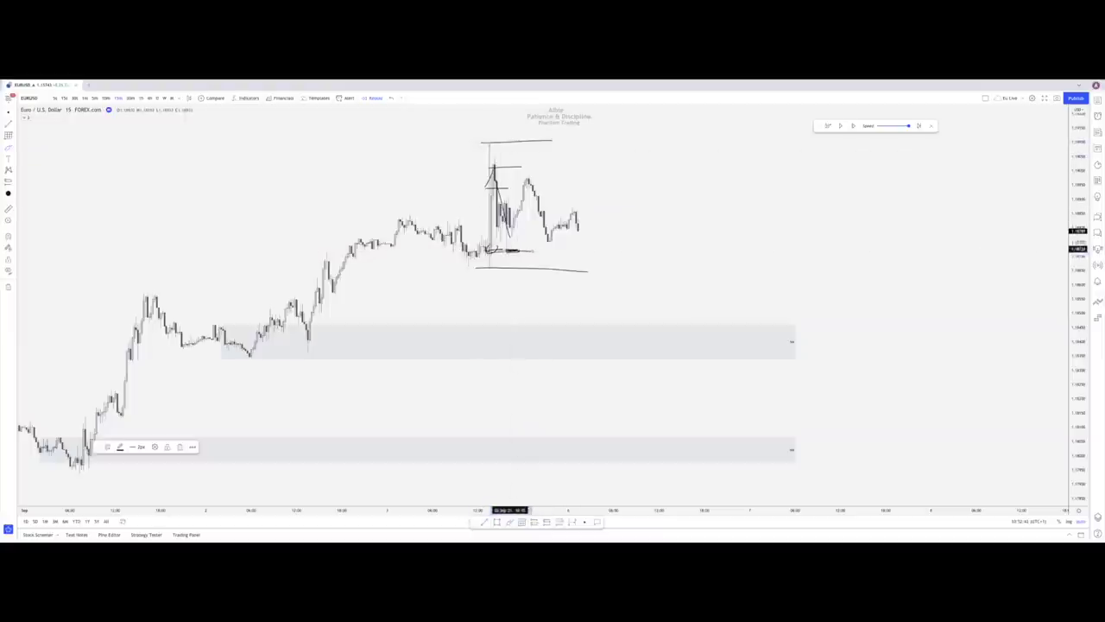
left_click_drag(472, 274, 488, 275)
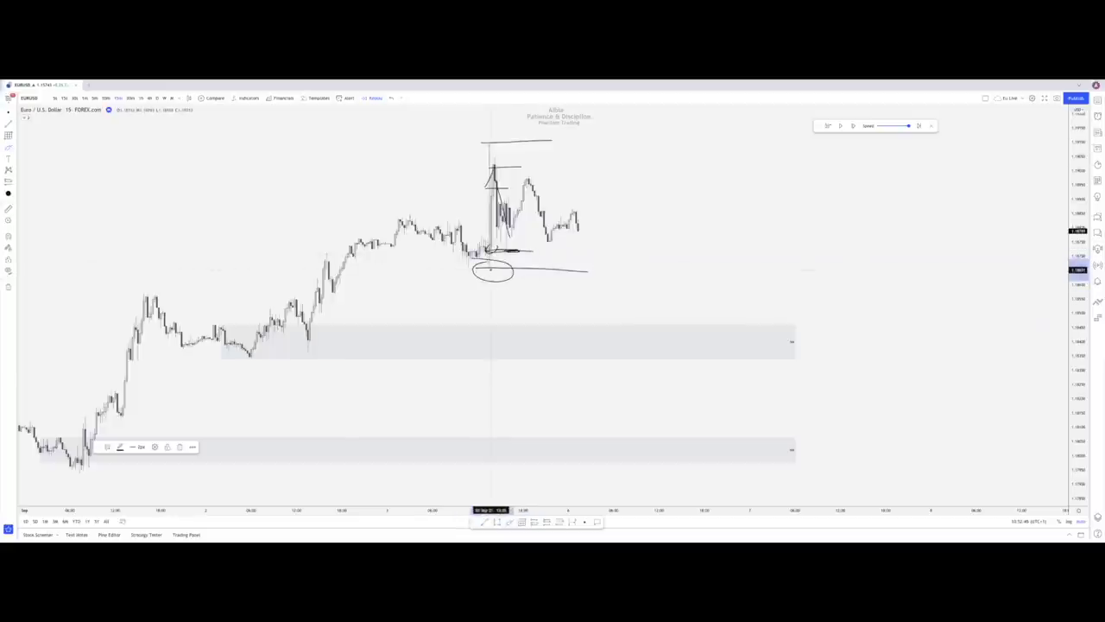
left_click_drag(484, 268, 619, 271)
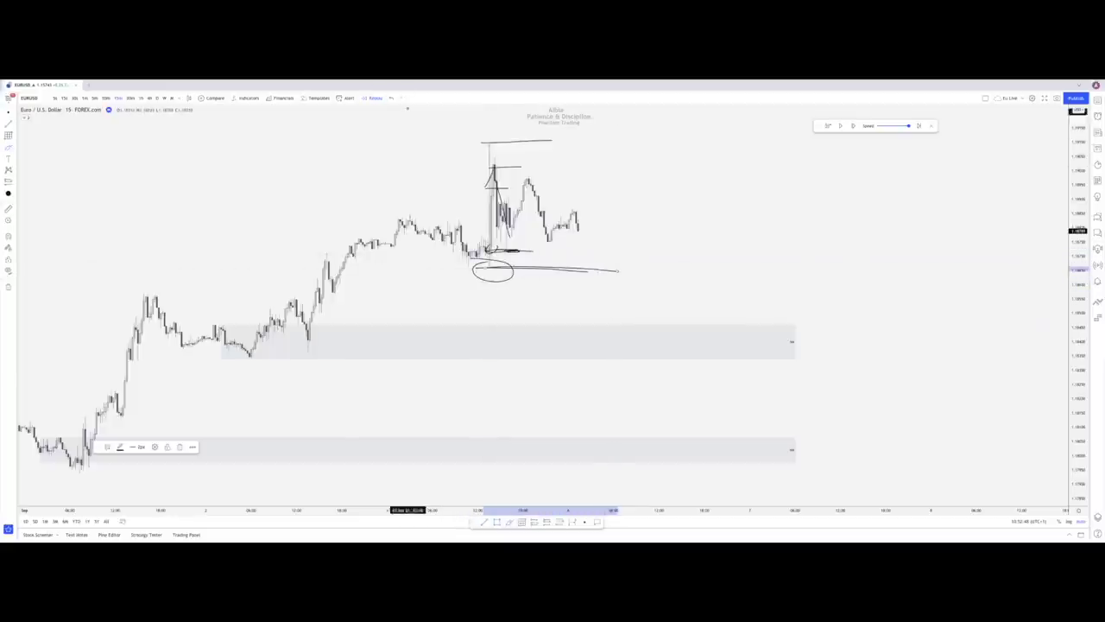
left_click(391, 98)
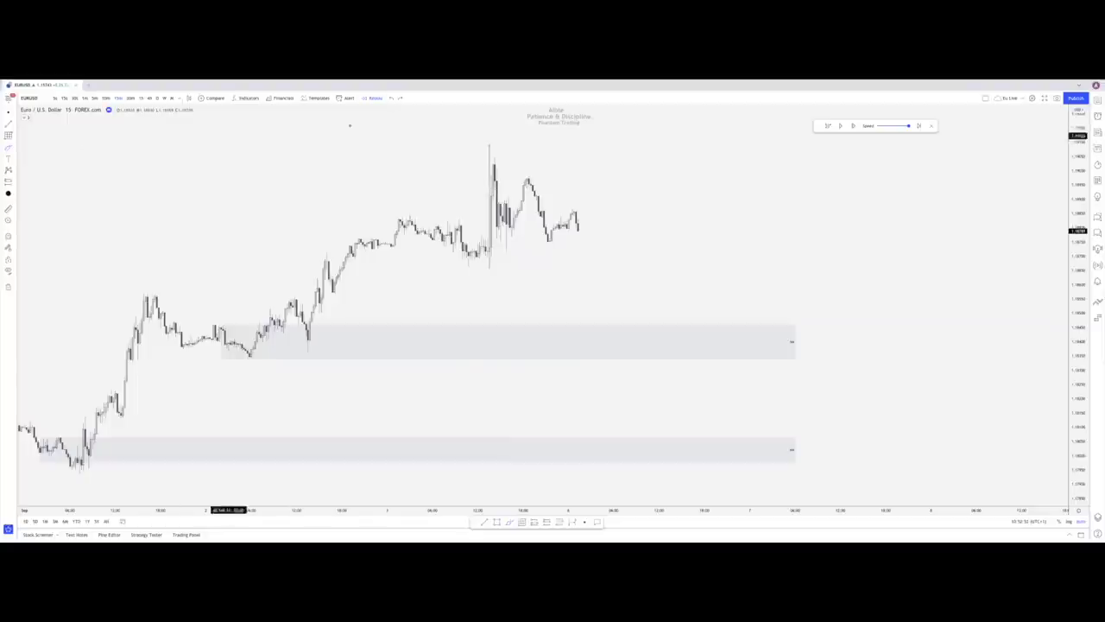
Advance the bar replay candle by candle, temporarily underlining the 3 September swing low with a brush stroke
left_click(853, 127)
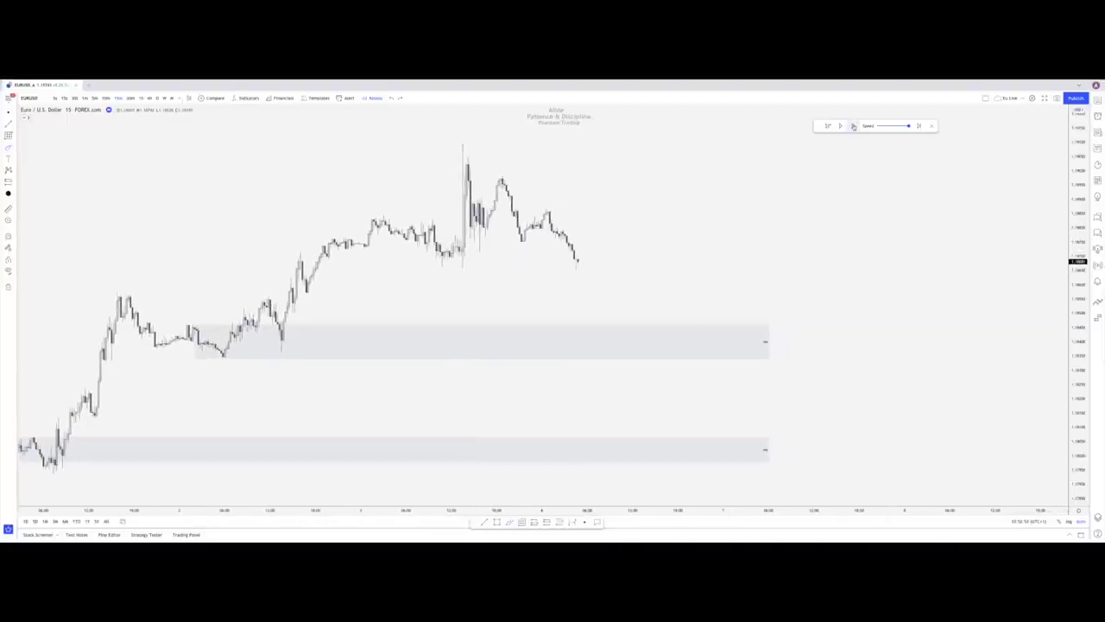
left_click_drag(442, 265, 507, 266)
left_click(852, 126)
left_click(852, 127)
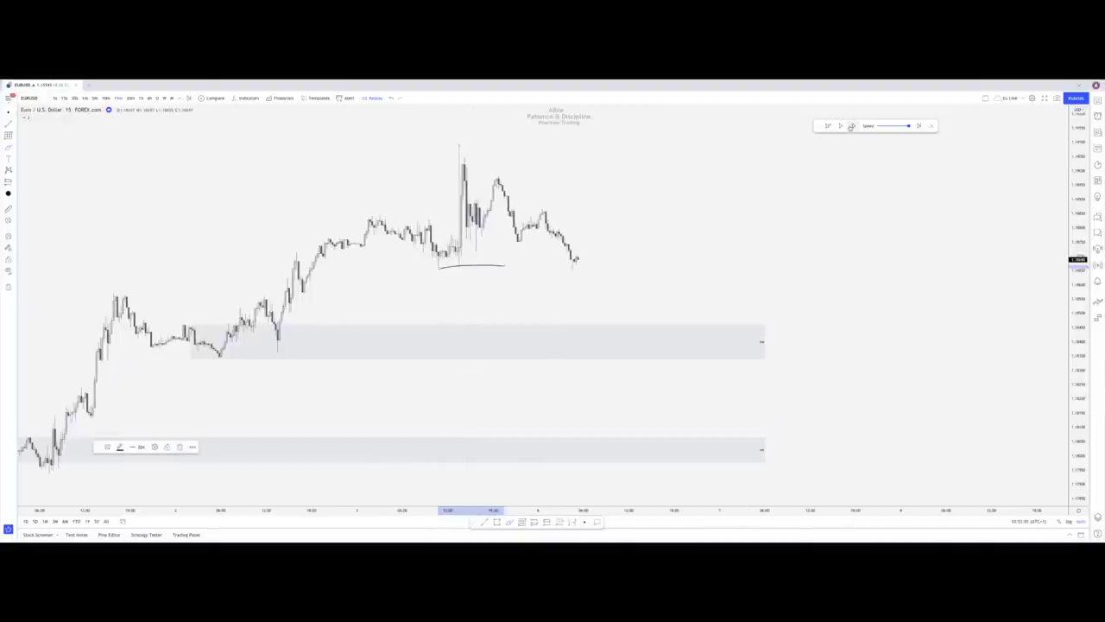
left_click(852, 127)
left_click(852, 127)
left_click(852, 127)
left_click(852, 127)
left_click(852, 127)
left_click(852, 127)
left_click(852, 127)
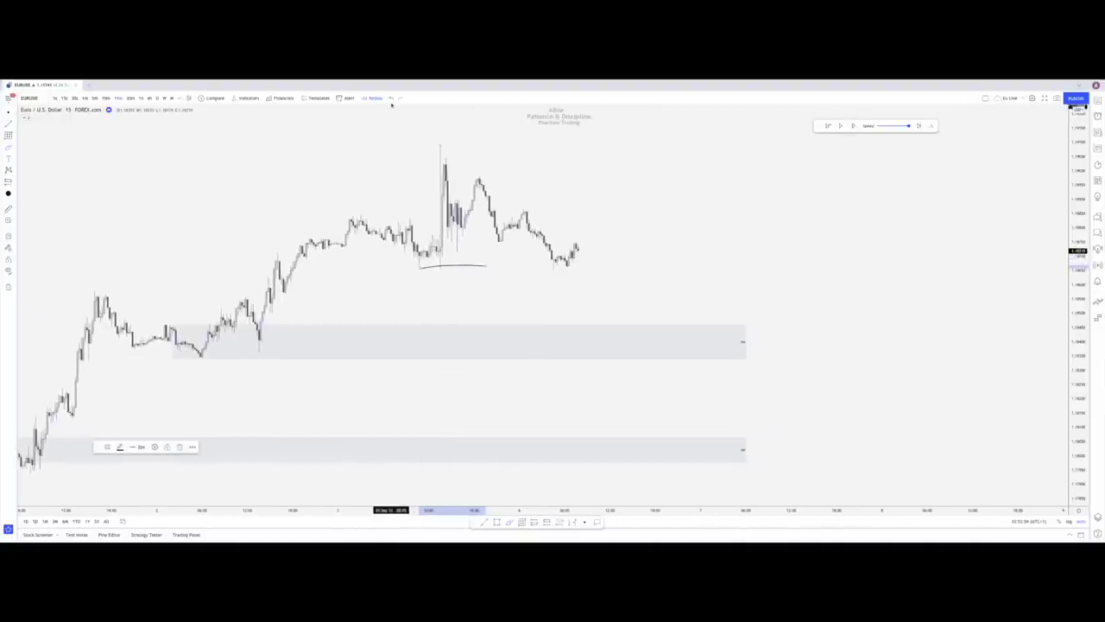
key("Delete")
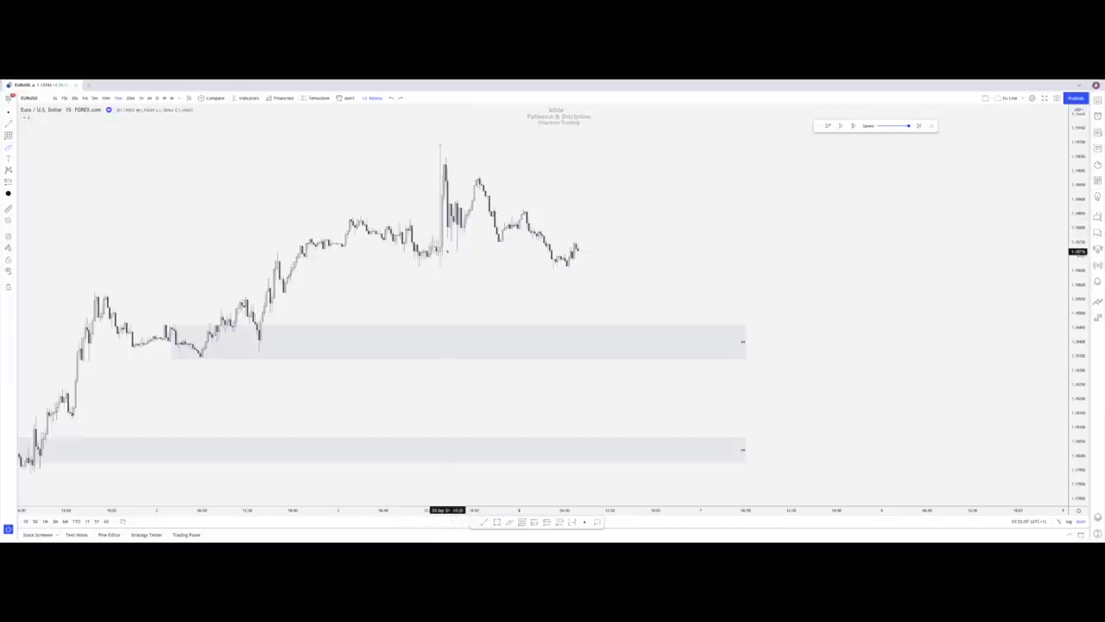
Underline the two recent swing lows and arc over the spike high with the brush, and undo the strokes
left_click_drag(449, 251, 526, 248)
left_click_drag(440, 271, 581, 269)
left_click_drag(410, 154, 489, 154)
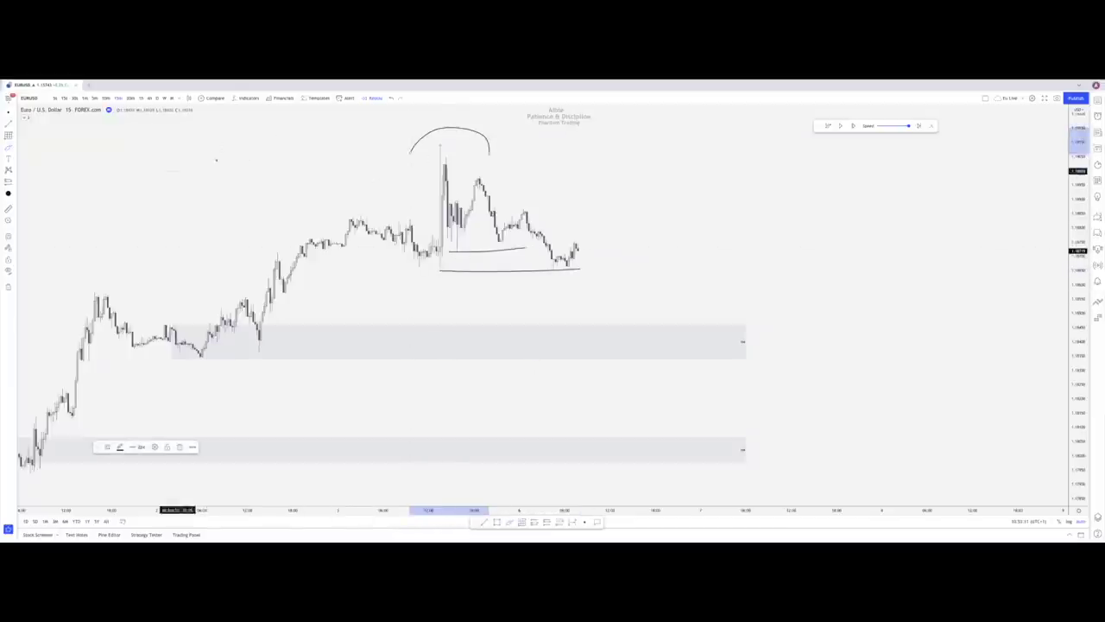
left_click(390, 98)
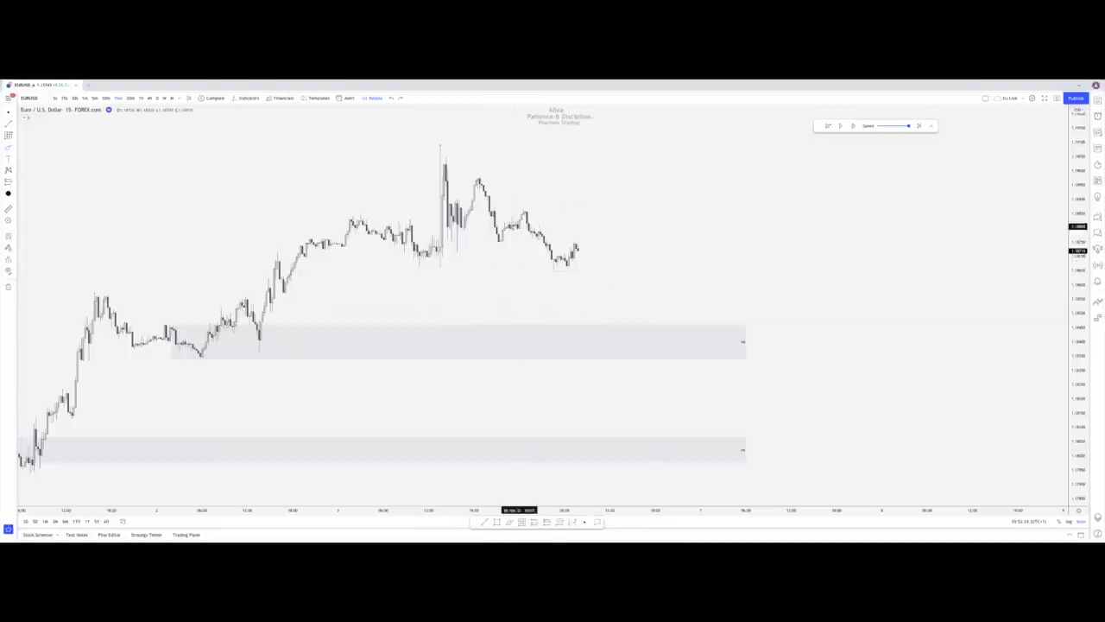
Mark the swept low with brush lines and a dollar sign, bracket the following high, sketch a rally and drop, and undo the strokes
left_click_drag(458, 241, 502, 239)
left_click_drag(502, 240, 532, 207)
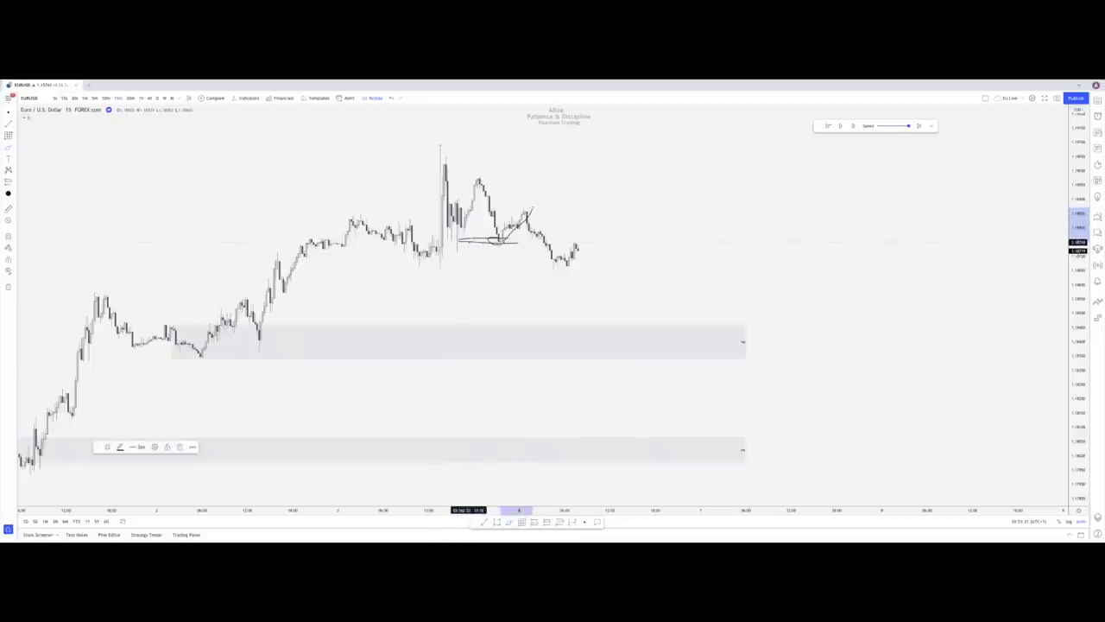
mouse_move(482, 246)
left_mouse_down()
mouse_move(488, 254)
mouse_move(467, 256)
mouse_move(477, 259)
left_mouse_up()
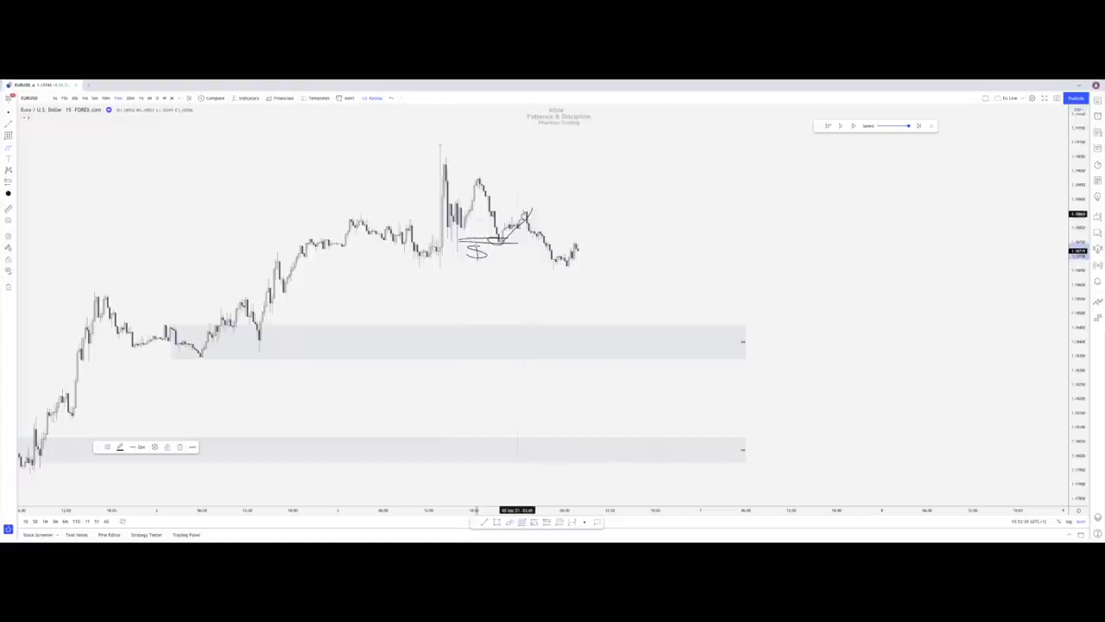
mouse_move(528, 208)
left_mouse_down()
mouse_move(507, 207)
mouse_move(641, 221)
mouse_move(604, 210)
mouse_move(637, 211)
left_mouse_up()
left_click_drag(577, 250, 609, 216)
left_click_drag(608, 217, 671, 367)
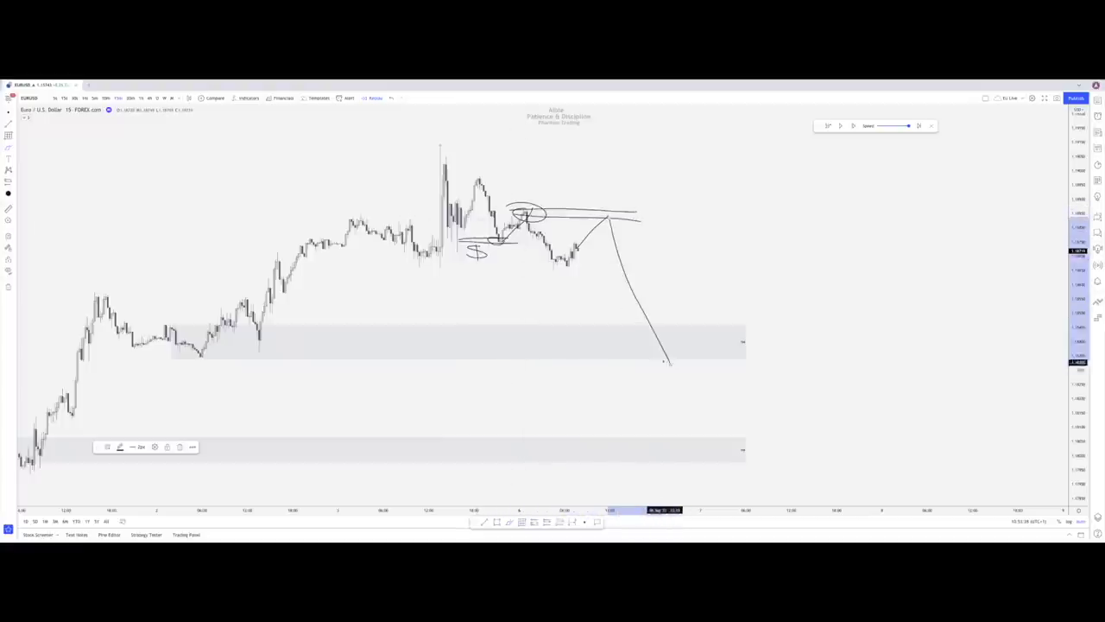
left_click(391, 98)
left_click(391, 98)
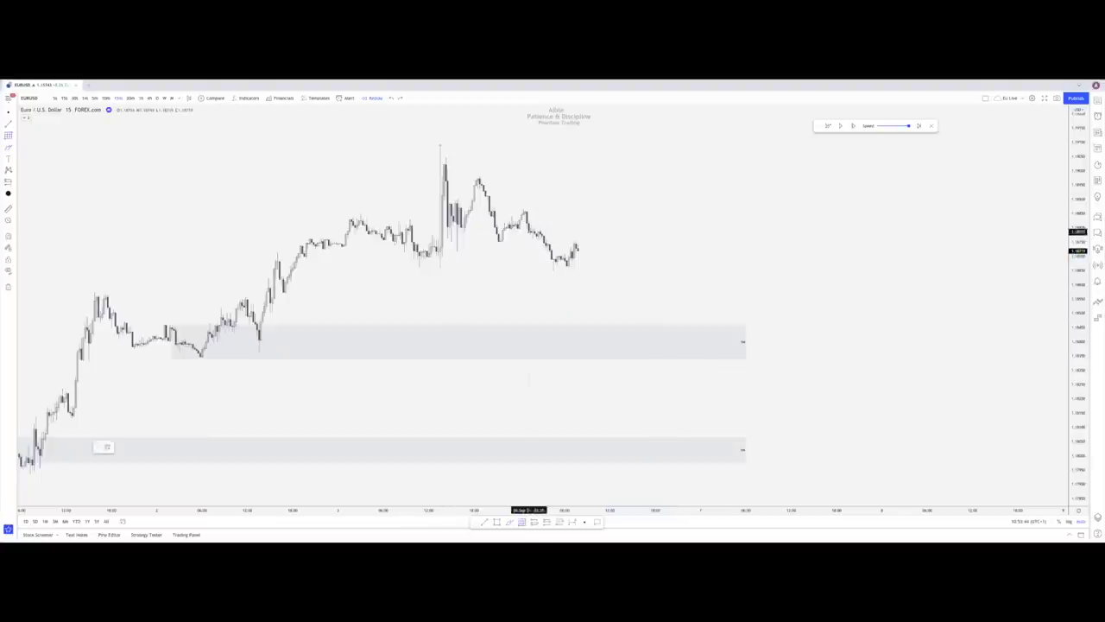
Draw a Gann Box over the last swing-high candle on 6 September and lower its upper edge to the candle's body
left_click(525, 215)
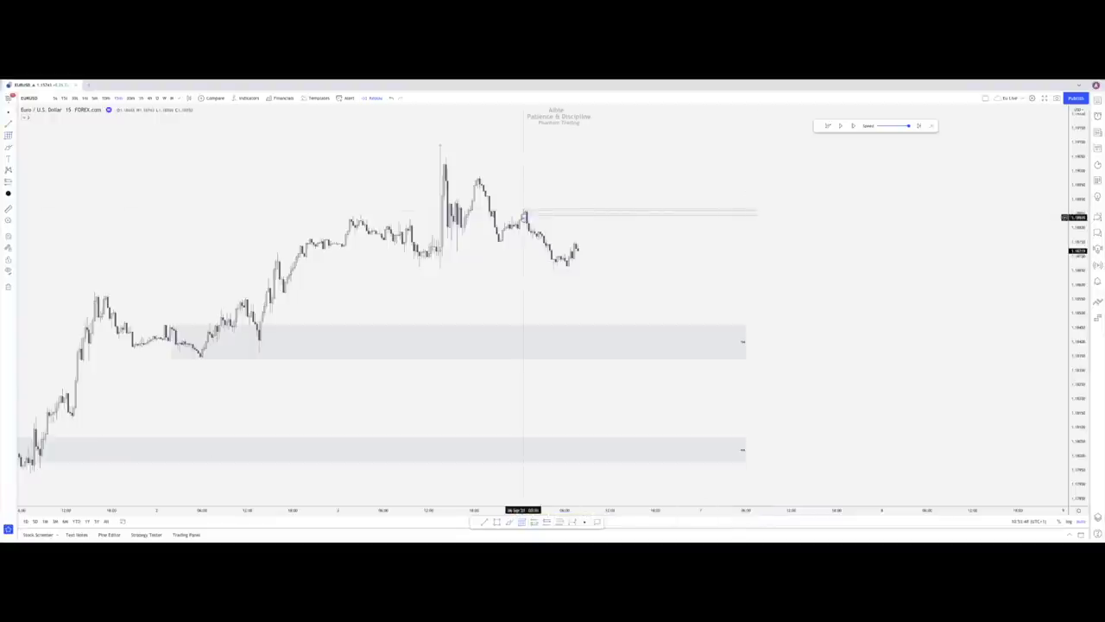
scroll(629, 303, "up", 4)
scroll(817, 345, "up", 5)
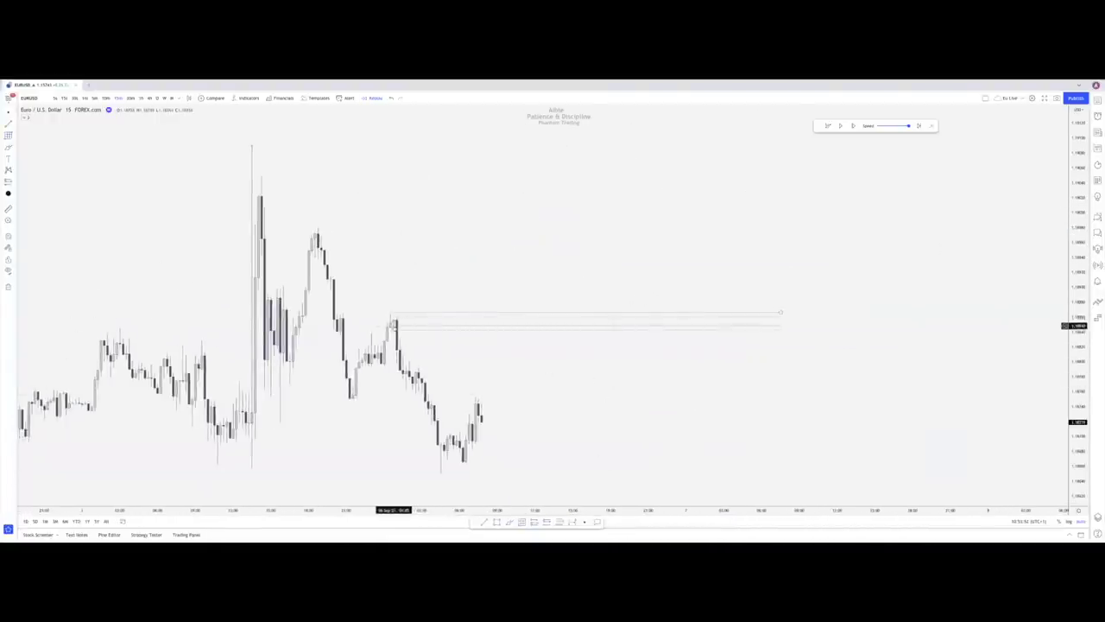
left_click_drag(780, 312, 779, 320)
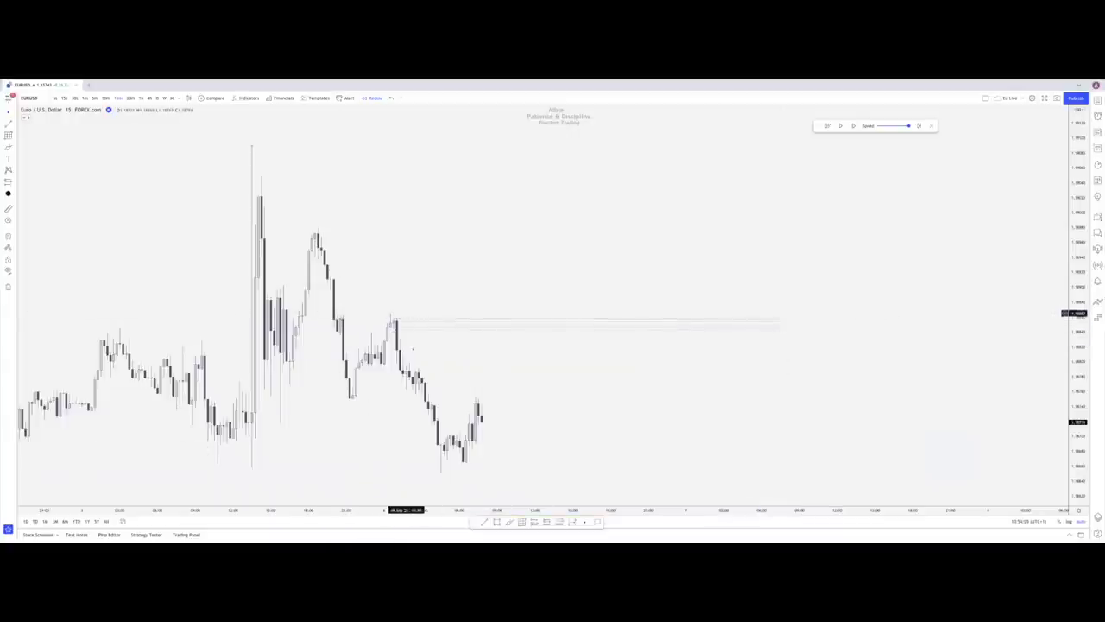
Place a short position with its entry on the Gann Box's lower inner line and stop above the swing high, and narrow it
left_click_drag(697, 380, 681, 377)
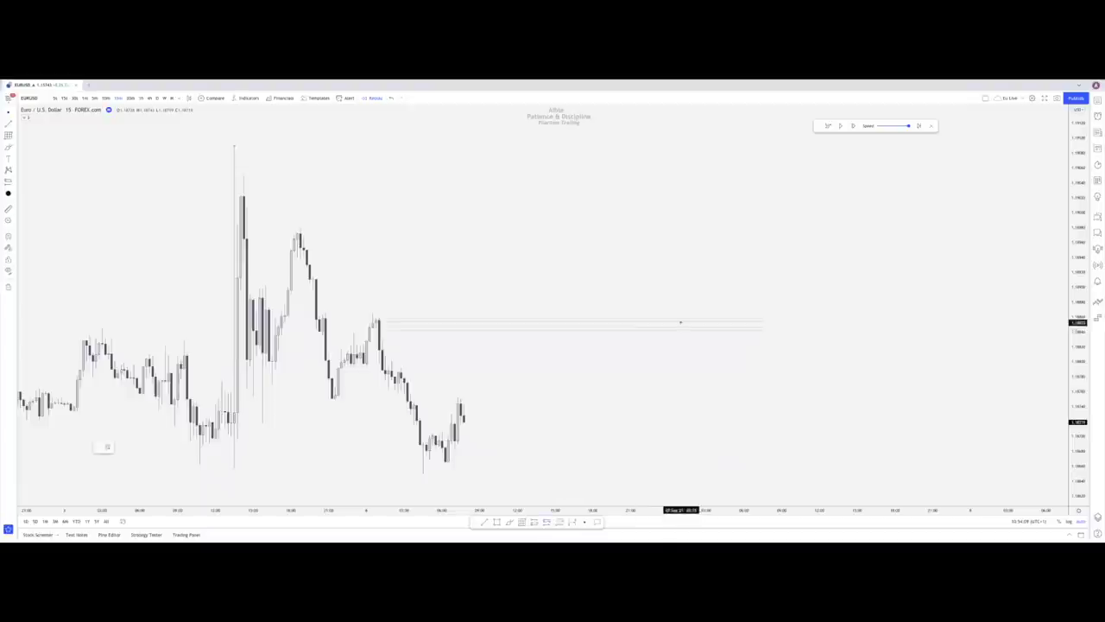
left_click(633, 326)
left_click_drag(633, 259, 610, 314)
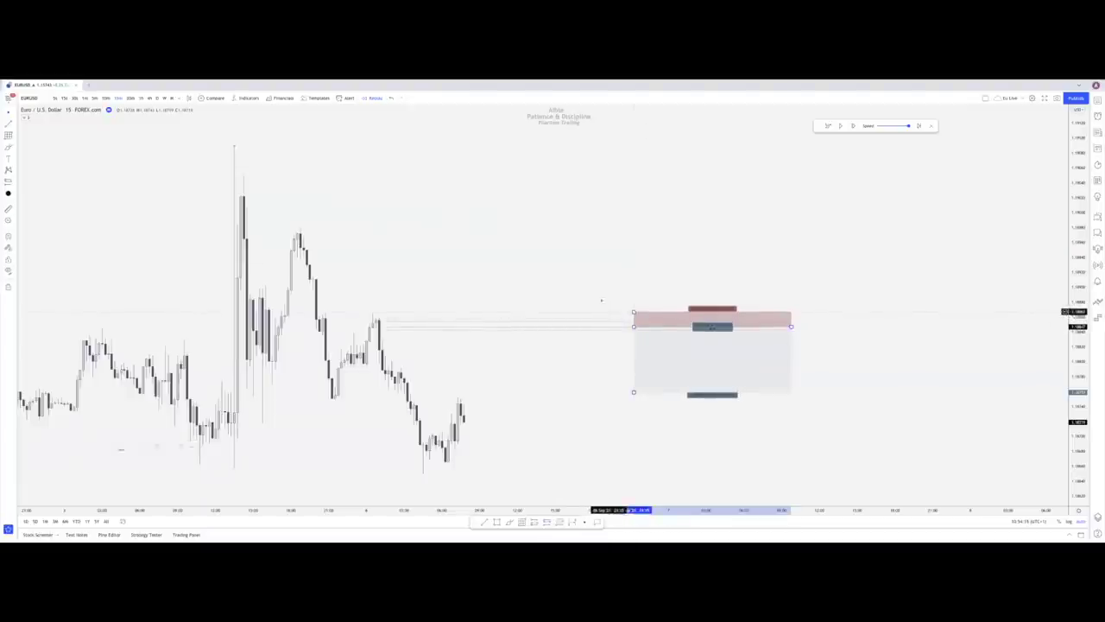
left_click_drag(791, 327, 703, 329)
left_click(775, 360)
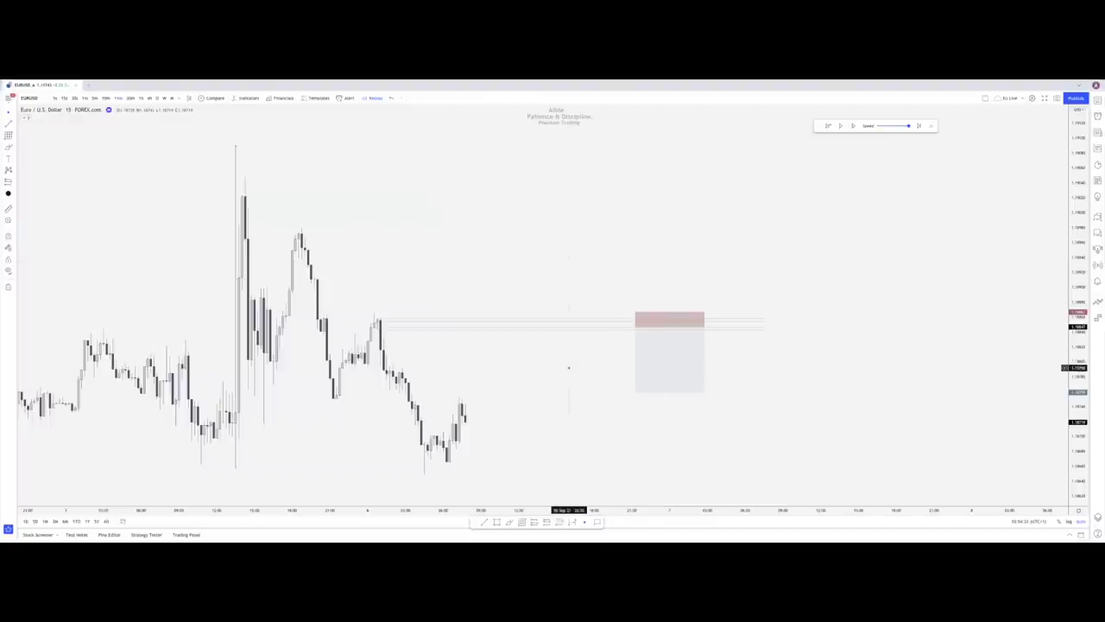
Brush a zone around the latest swing high with a dollar sign, a pullback and drop, circle the upper Gann Box, and undo everything
left_click_drag(507, 422, 572, 363)
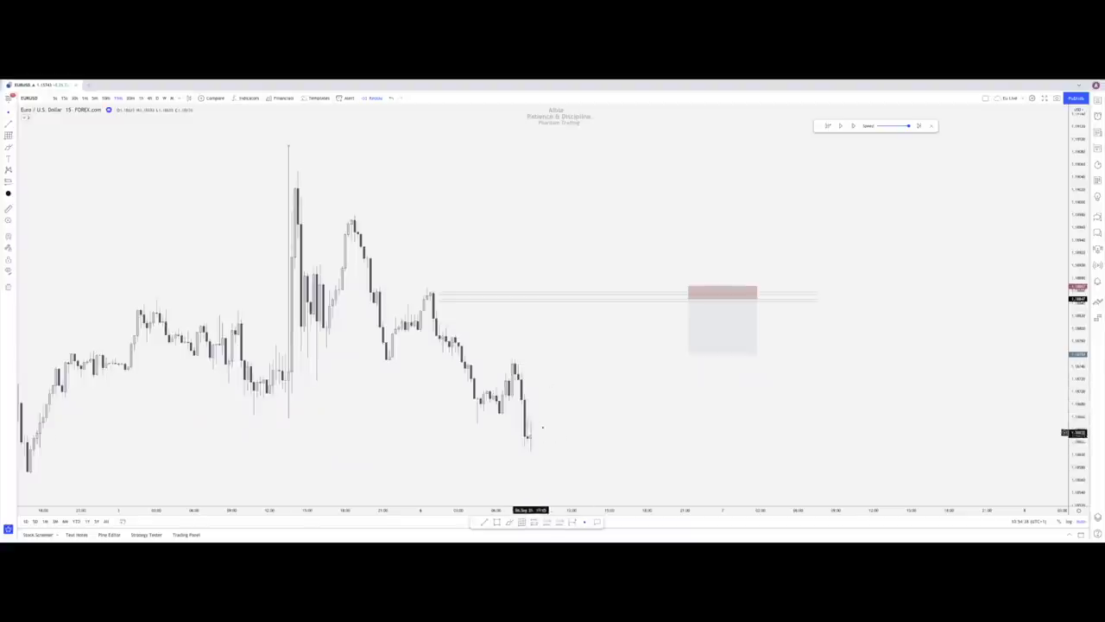
left_click(509, 522)
left_click_drag(514, 397, 585, 394)
left_click_drag(495, 360, 594, 355)
left_click_drag(535, 443, 609, 461)
left_click_drag(516, 344, 515, 355)
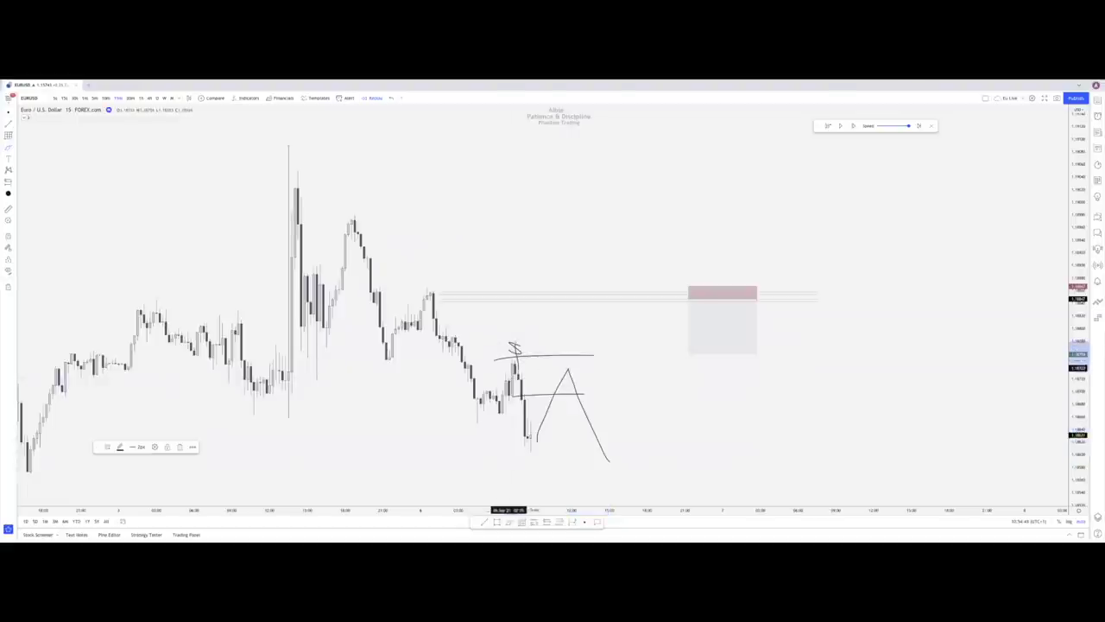
left_click_drag(542, 293, 593, 294)
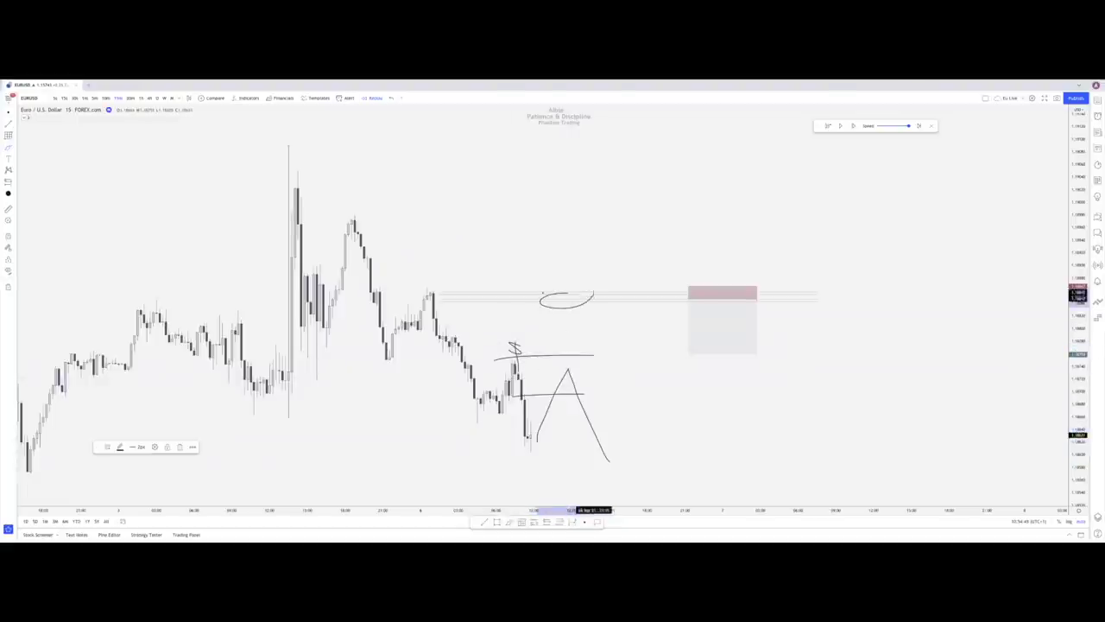
left_click(391, 98)
left_click(391, 98)
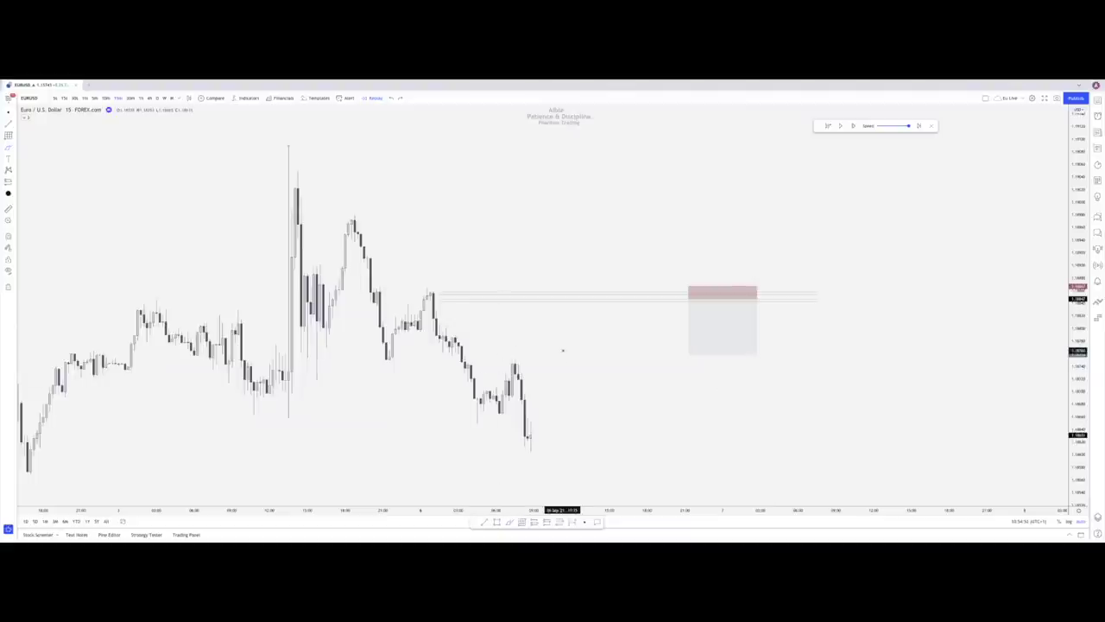
Brush a break through the latest swing high, a rally into the upper Gann Box and a sell-off from it, and undo the strokes
mouse_move(501, 373)
left_mouse_down()
mouse_move(584, 391)
mouse_move(579, 365)
left_mouse_up()
mouse_move(525, 432)
left_mouse_down()
mouse_move(556, 373)
mouse_move(559, 386)
mouse_move(596, 296)
left_mouse_up()
left_click_drag(570, 373, 634, 378)
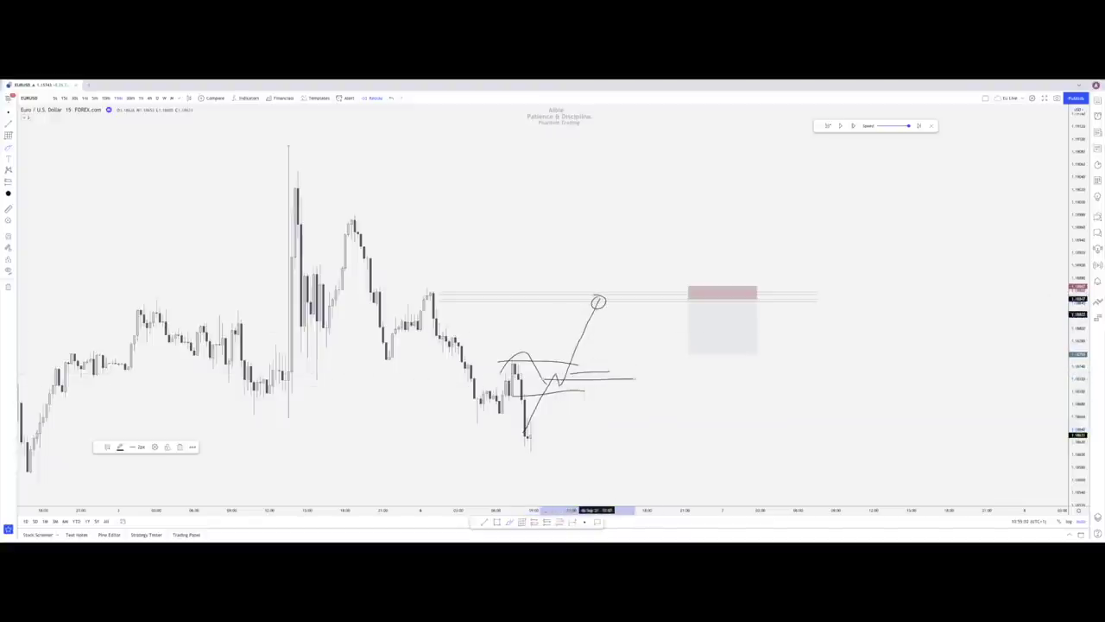
left_click_drag(599, 299, 754, 537)
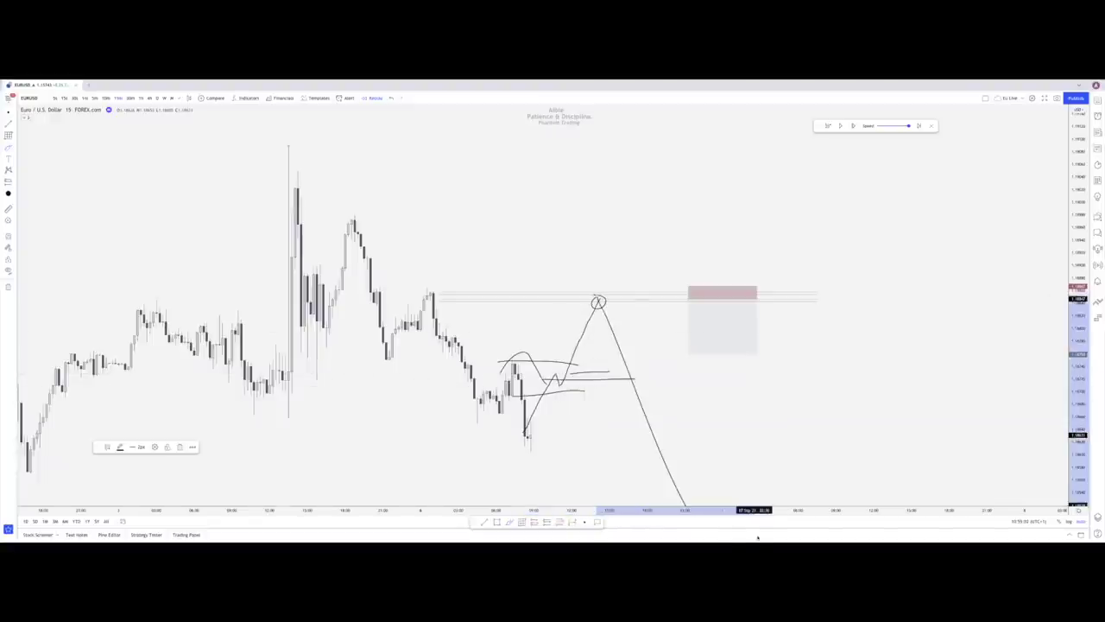
left_click(391, 98)
left_click(391, 99)
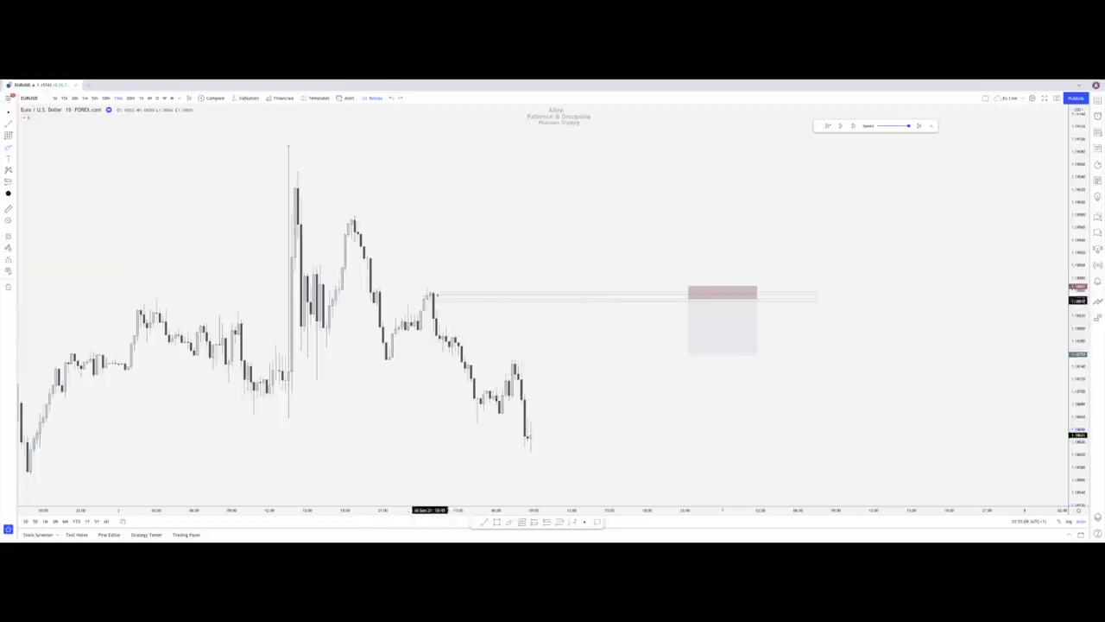
Trace the move around the Gann Box's swing high and circle the area ahead of the short position with the brush, undoing both markings
left_click_drag(388, 357, 468, 351)
mouse_move(468, 350)
left_mouse_down()
mouse_move(458, 355)
mouse_move(469, 351)
left_mouse_up()
left_click(391, 98)
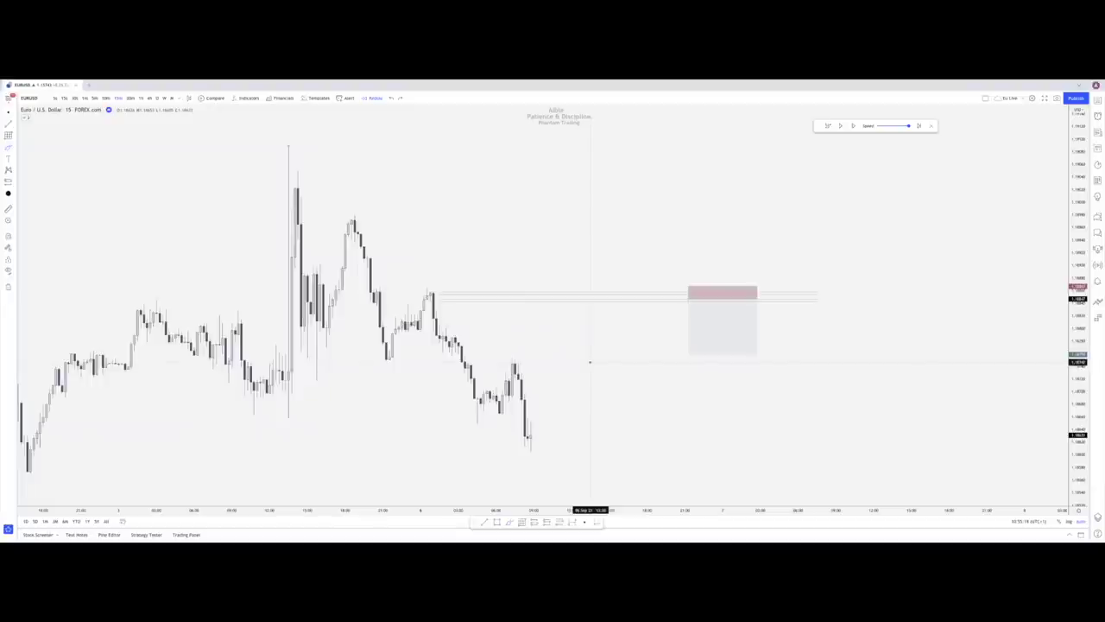
mouse_move(574, 281)
left_mouse_down()
mouse_move(633, 283)
mouse_move(596, 288)
left_mouse_up()
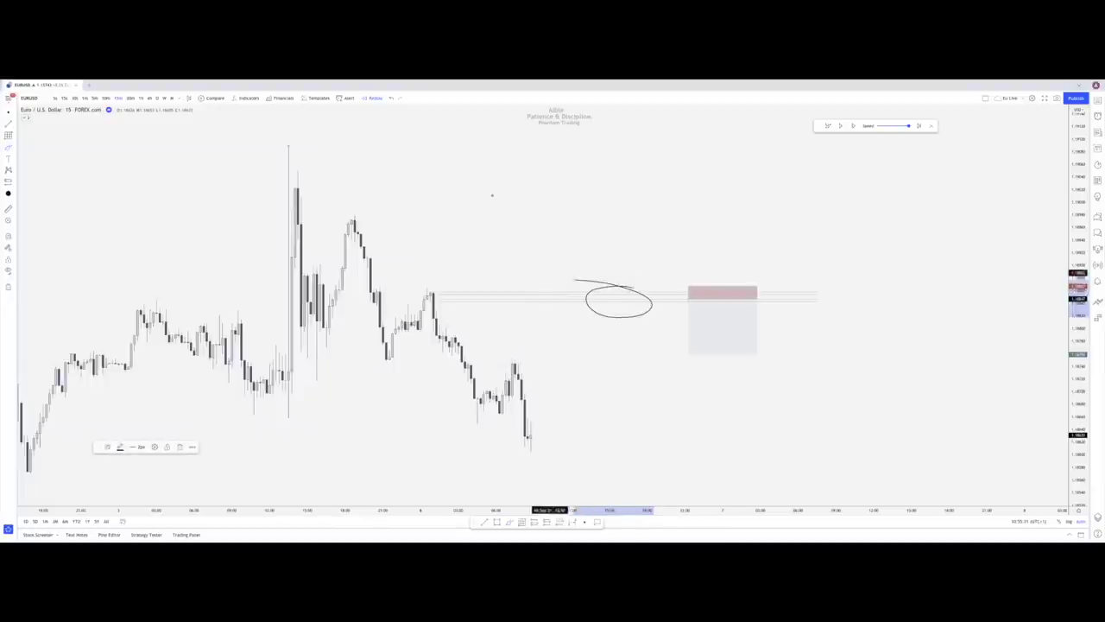
left_click(393, 99)
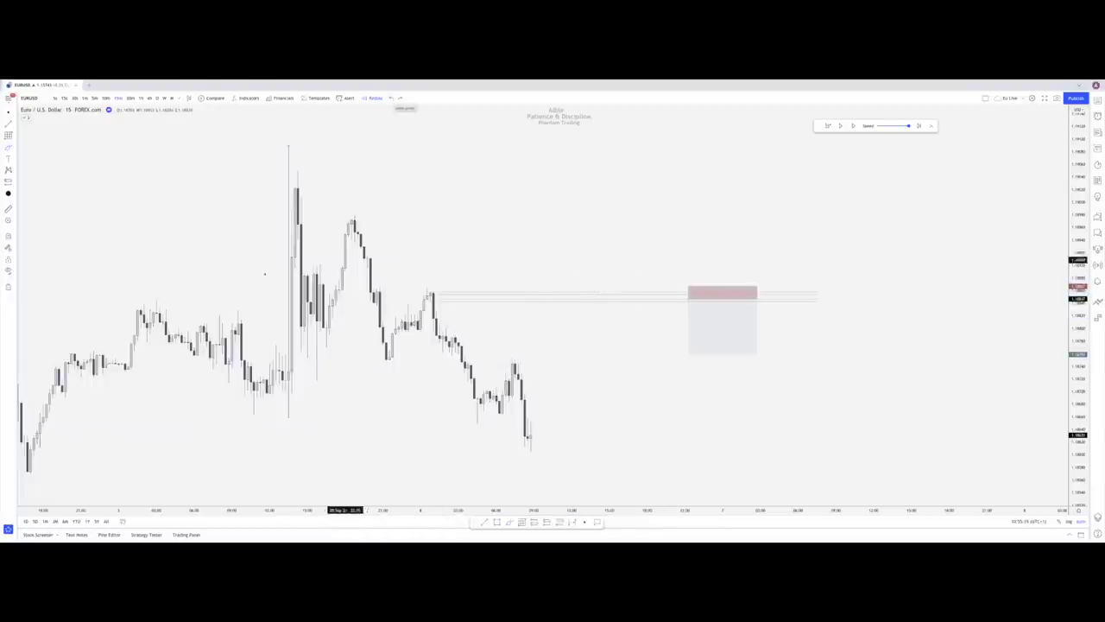
Advance the bar replay through the 6 September decline to the next lower low
left_click(853, 126)
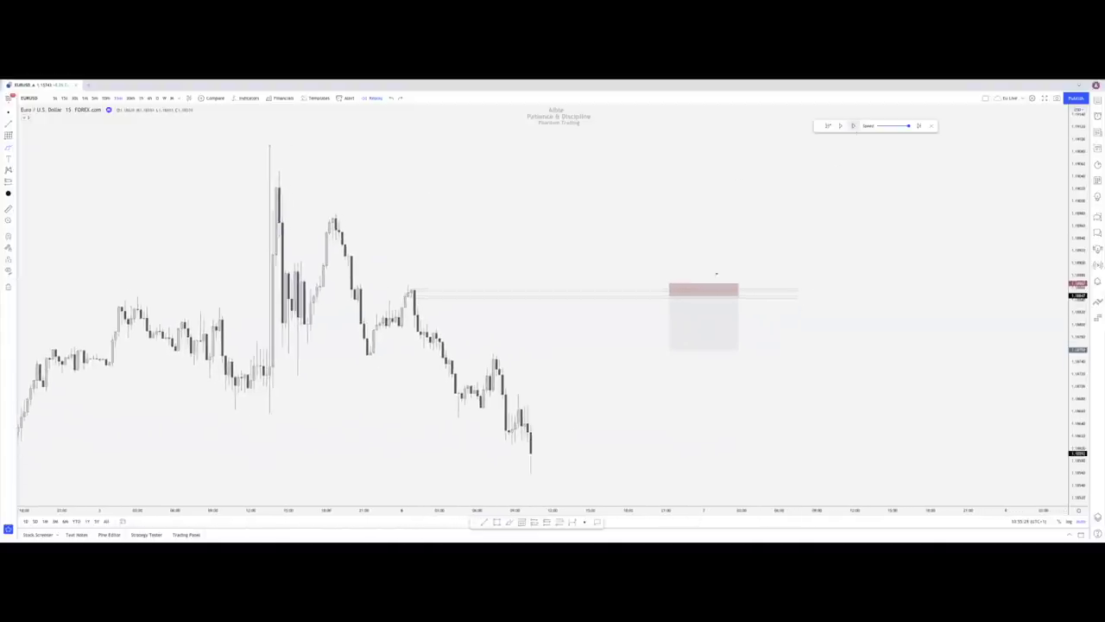
Bracket the latest high and low with brush lines, trace a rally and retest of the low, and project a rise into the short position
left_click_drag(509, 446, 559, 444)
left_click_drag(512, 394, 563, 394)
mouse_move(532, 466)
left_mouse_down()
mouse_move(540, 445)
mouse_move(596, 459)
left_mouse_up()
mouse_move(460, 409)
left_mouse_down()
mouse_move(489, 358)
mouse_move(506, 418)
mouse_move(523, 397)
mouse_move(528, 423)
left_mouse_up()
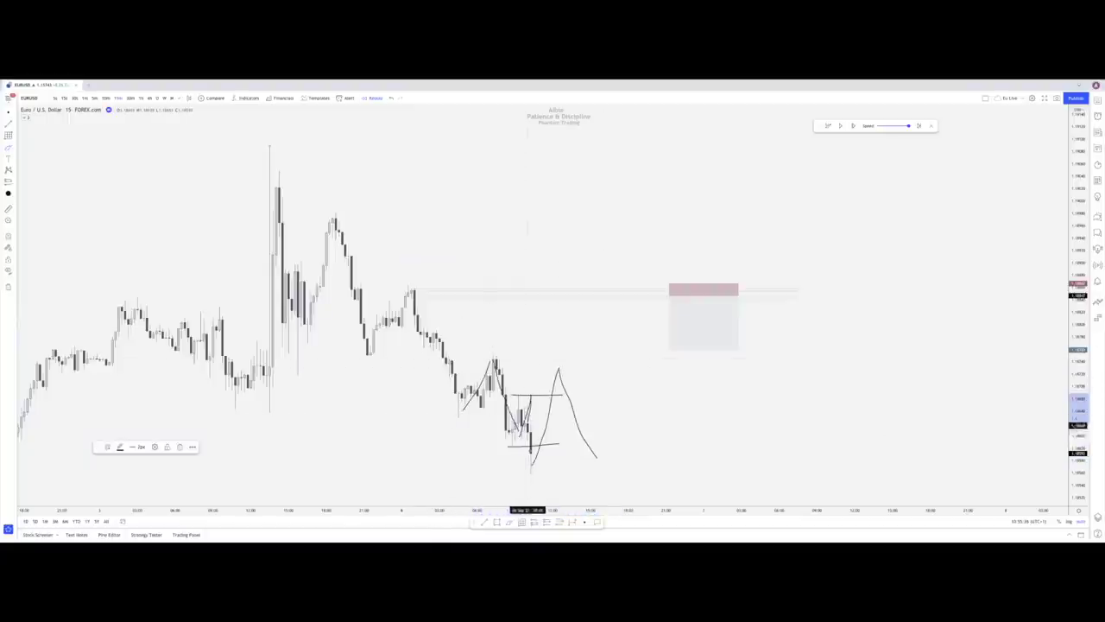
left_click_drag(559, 371, 603, 472)
left_click_drag(528, 451, 623, 451)
left_click_drag(509, 471, 637, 461)
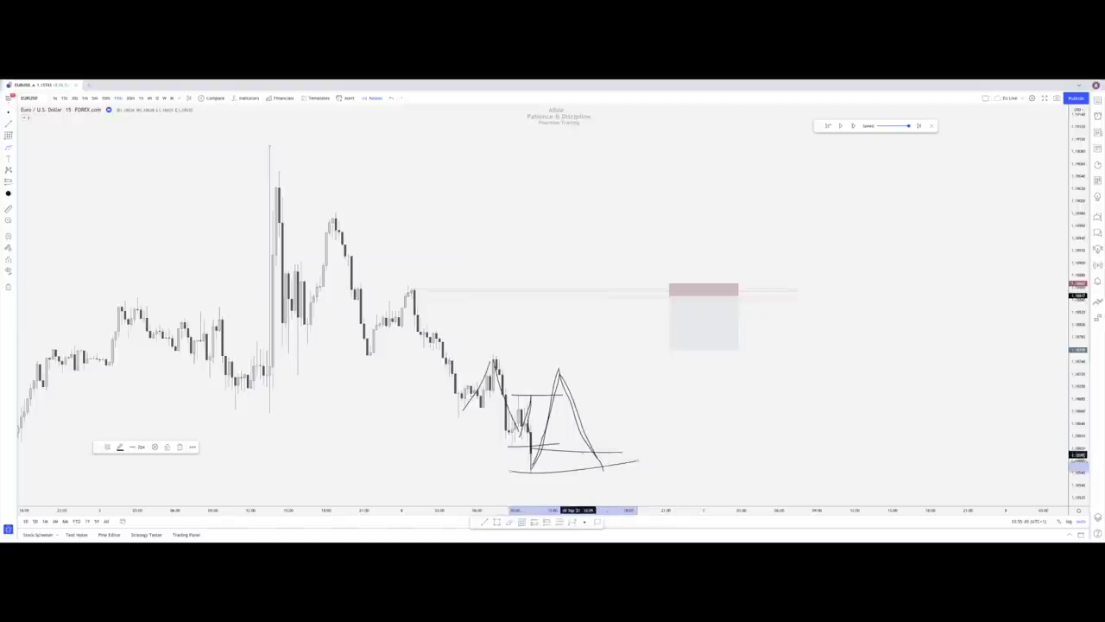
mouse_move(596, 466)
left_mouse_down()
mouse_move(575, 460)
mouse_move(594, 452)
mouse_move(673, 294)
left_mouse_up()
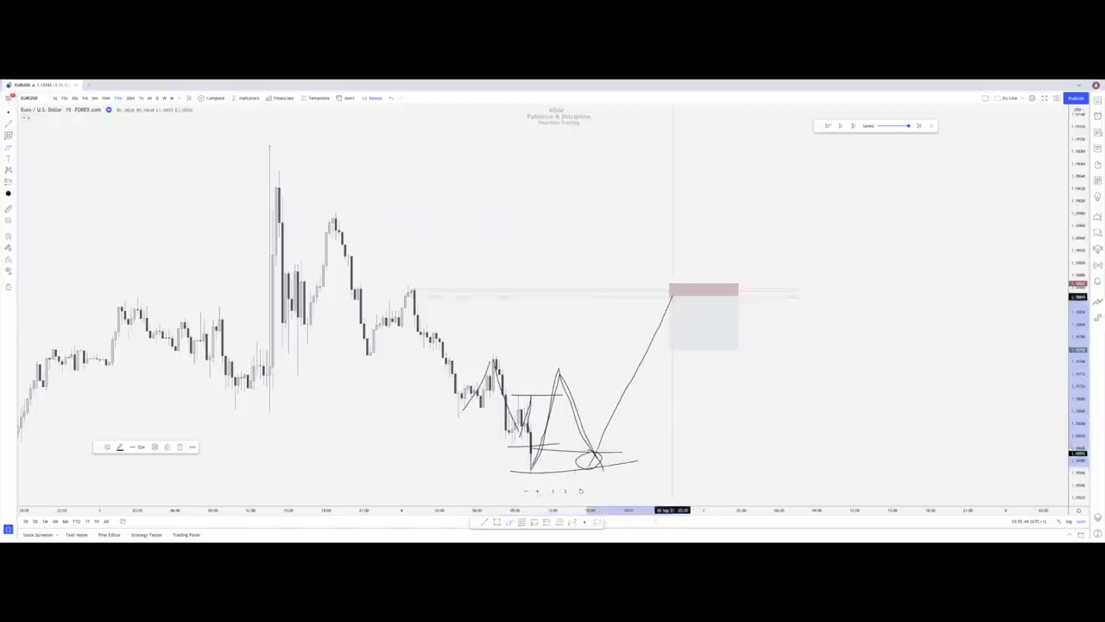
Brush a line over the spike high, a drop from the short position and circles at its entry and the low, and undo all strokes
left_click_drag(249, 152, 440, 152)
mouse_move(688, 294)
left_mouse_down()
mouse_move(643, 281)
mouse_move(703, 292)
mouse_move(647, 311)
mouse_move(760, 505)
left_mouse_up()
mouse_move(663, 291)
left_mouse_down()
mouse_move(684, 295)
mouse_move(641, 287)
left_mouse_up()
left_click_drag(568, 455, 622, 470)
mouse_move(683, 278)
left_mouse_down()
mouse_move(661, 311)
mouse_move(695, 309)
left_mouse_up()
left_click_drag(643, 226, 576, 186)
left_click(390, 98)
left_click(390, 99)
left_click(390, 98)
left_click(391, 98)
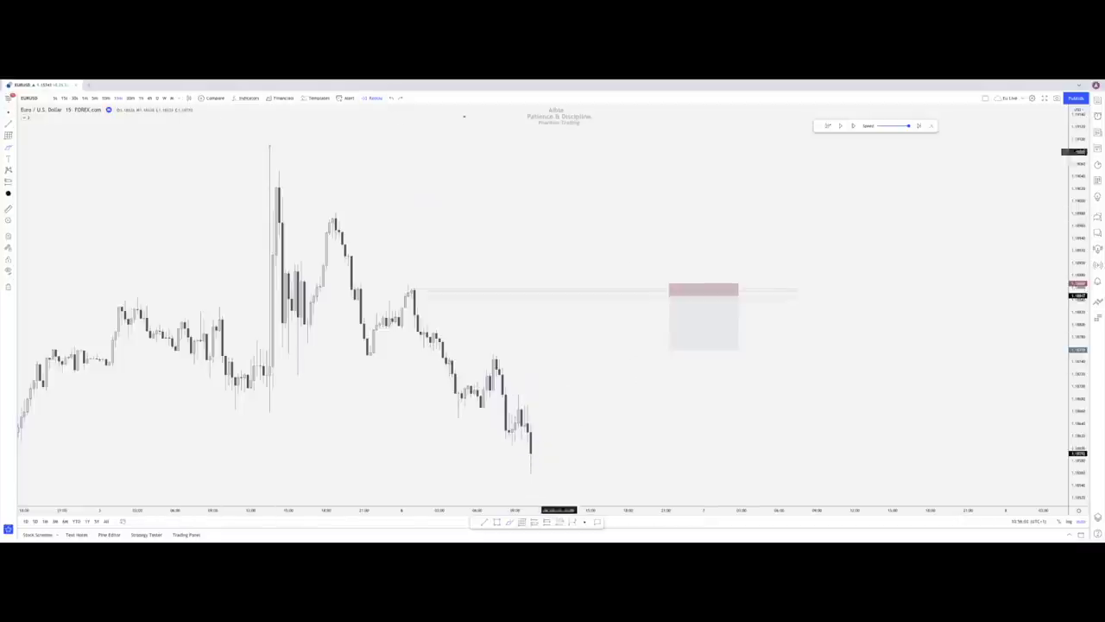
Advance the bar replay candle by candle toward 15:00 on 6 September
left_click(853, 126)
left_click(853, 126)
left_click(853, 126)
left_click(853, 126)
left_click(853, 126)
left_click(853, 126)
left_click(853, 126)
left_click(853, 126)
left_click(853, 126)
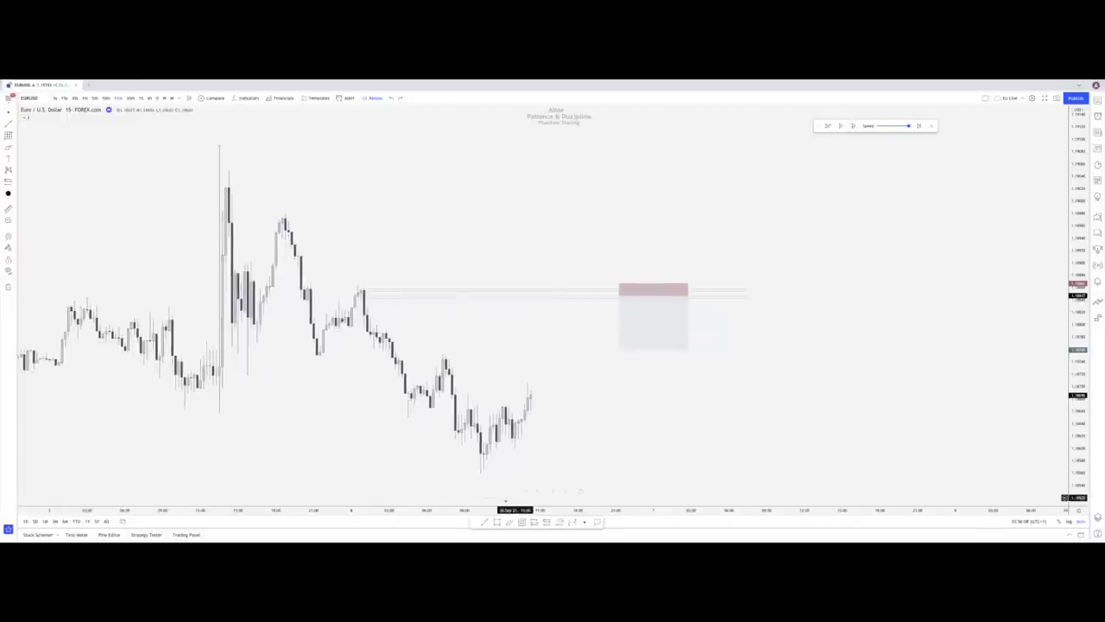
Mark the 6 September low and the high before it with brush lines, trace the retest of the low, and undo the strokes
left_click_drag(457, 447, 497, 446)
left_click_drag(461, 395, 509, 388)
mouse_move(483, 443)
left_mouse_down()
mouse_move(515, 443)
mouse_move(509, 466)
left_mouse_up()
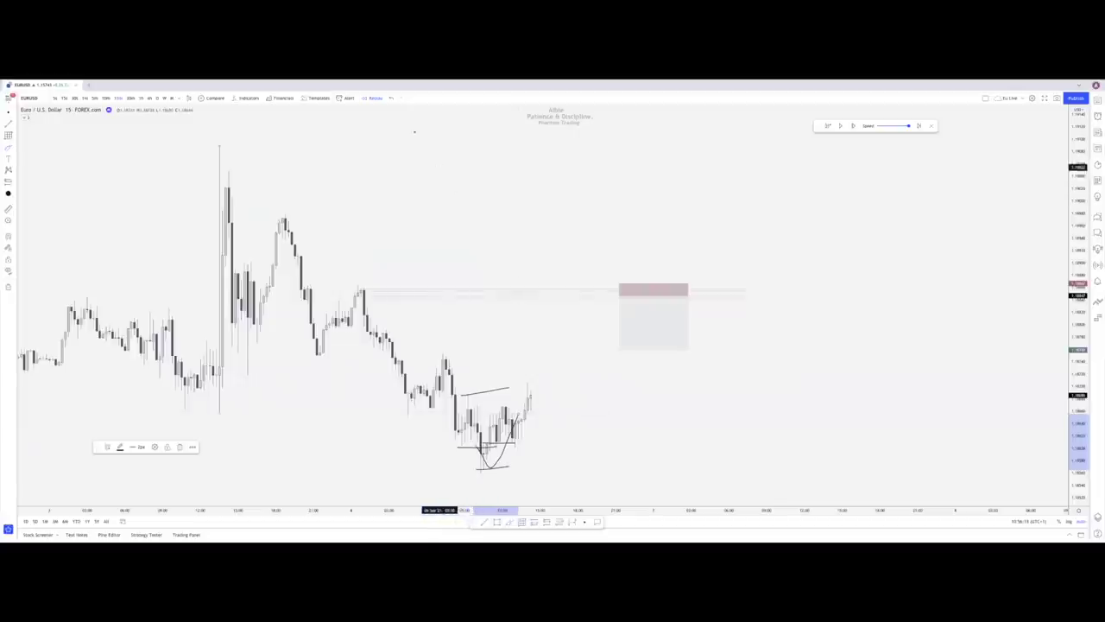
left_click(392, 99)
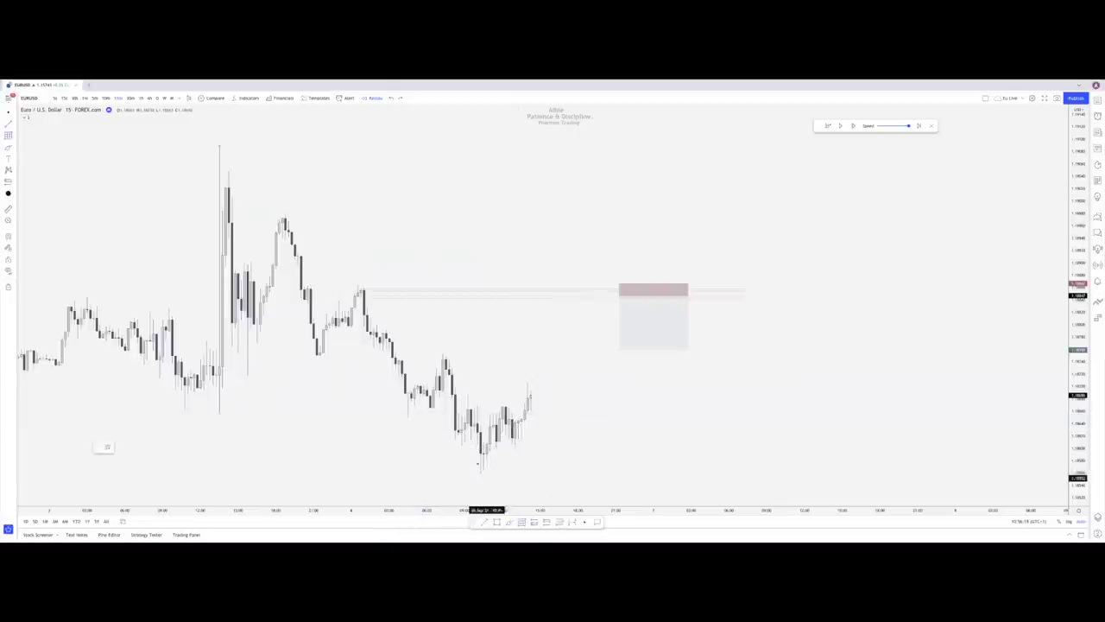
Draw a Gann Box over the candle at the 6 September low, extending it forward past the current candles
left_click(484, 442)
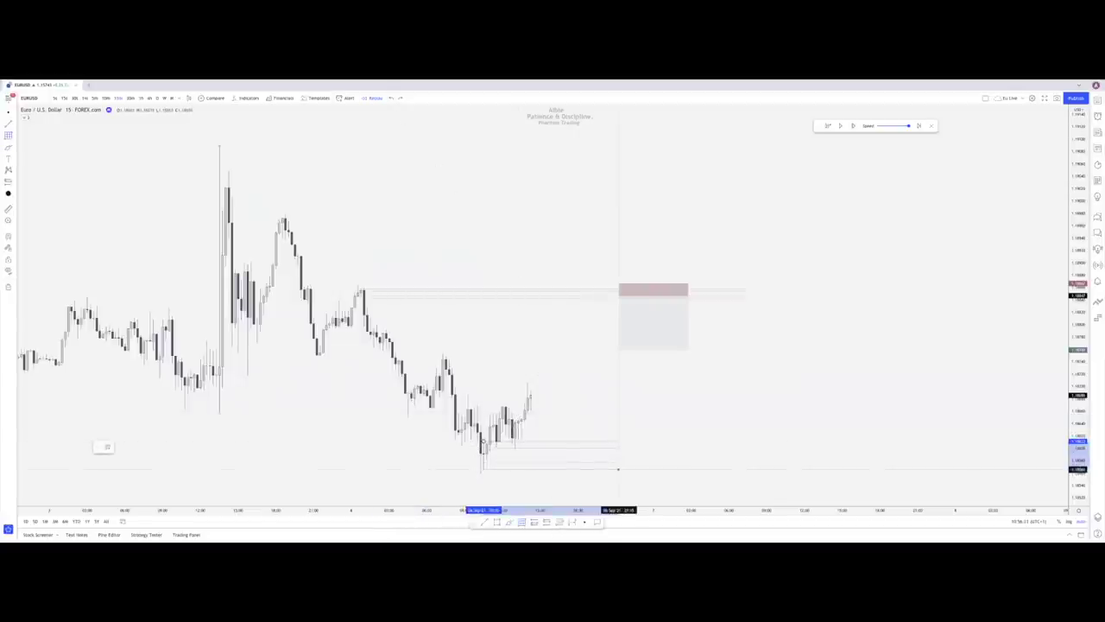
left_click(618, 469)
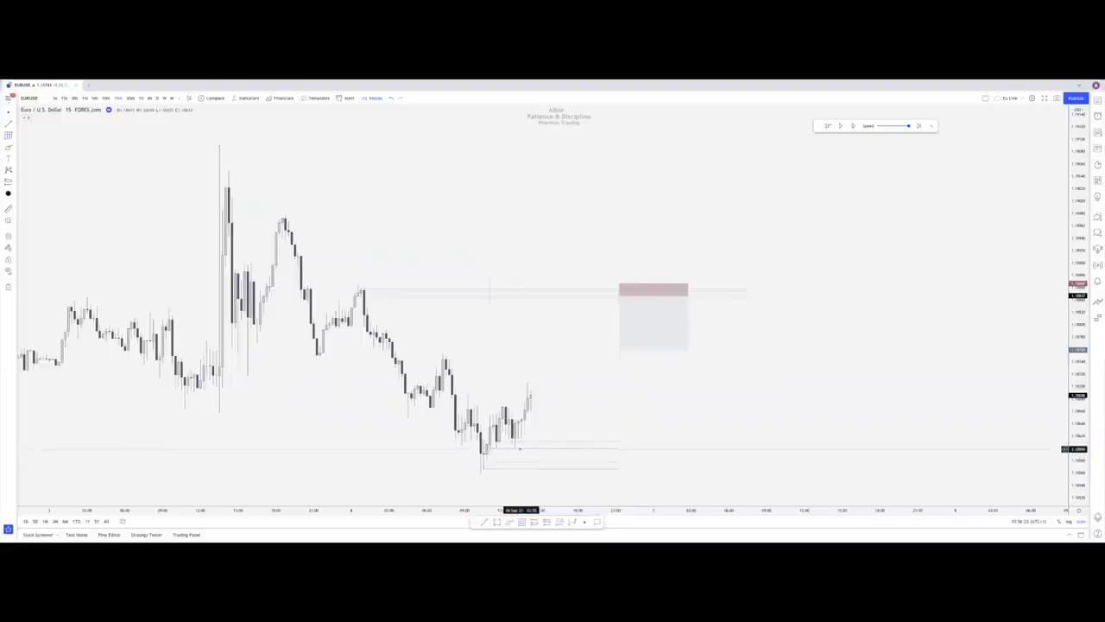
Place a long position with its entry on the lower Gann Box's upper inner line and its stop just below the 6 September low
left_click_drag(1074, 453, 1074, 337)
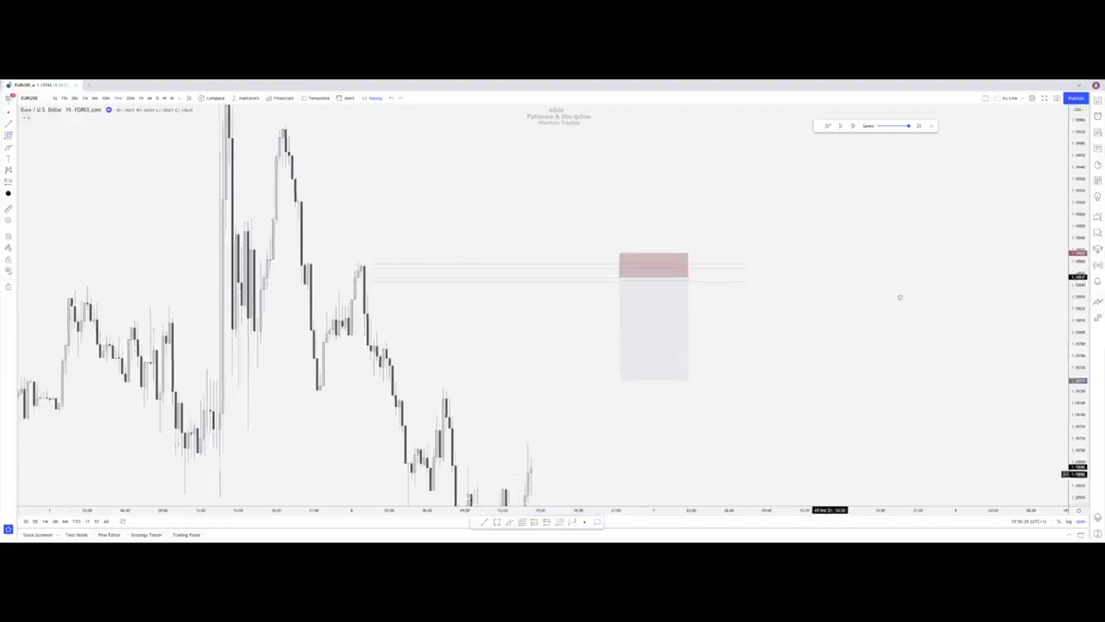
left_click_drag(833, 466, 938, 207)
scroll(622, 380, "up", 2)
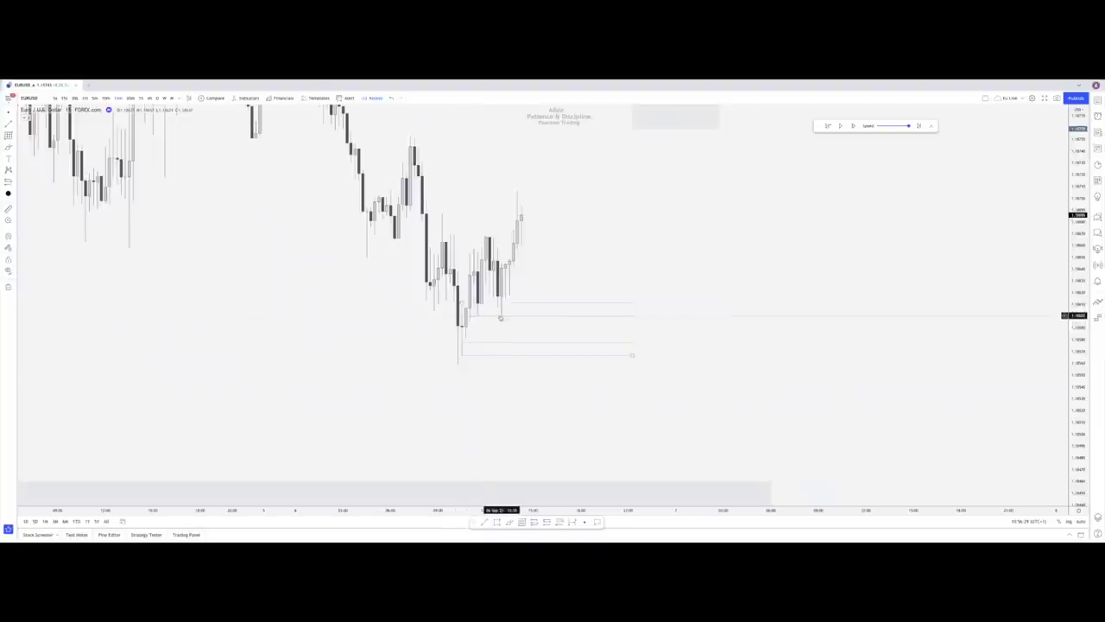
left_click_drag(508, 317, 537, 413)
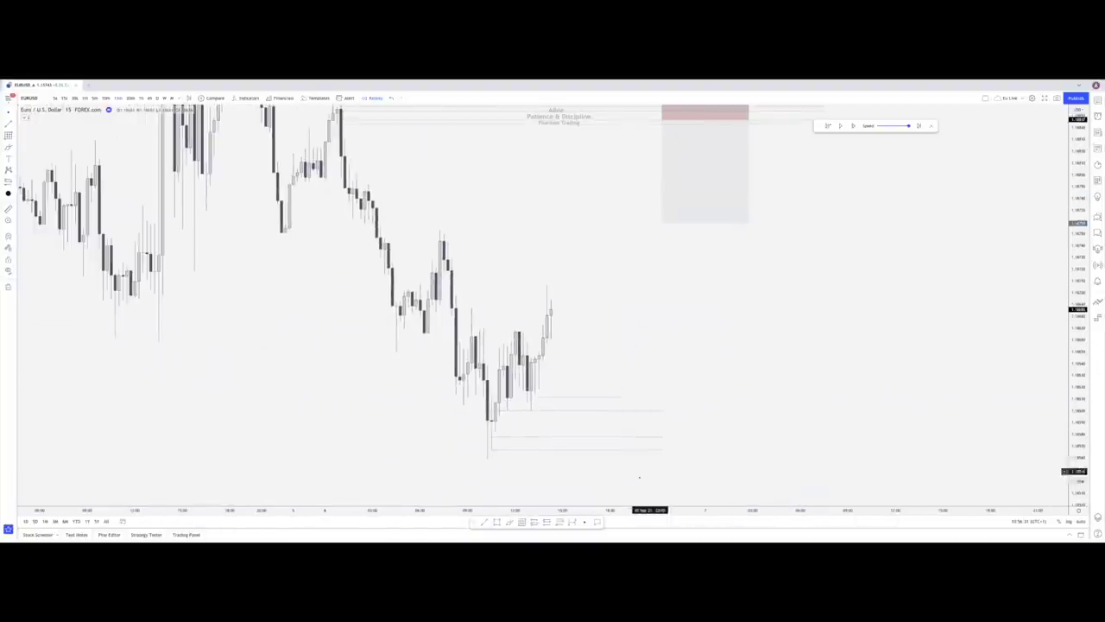
left_click(591, 410)
left_click_drag(670, 500, 670, 425)
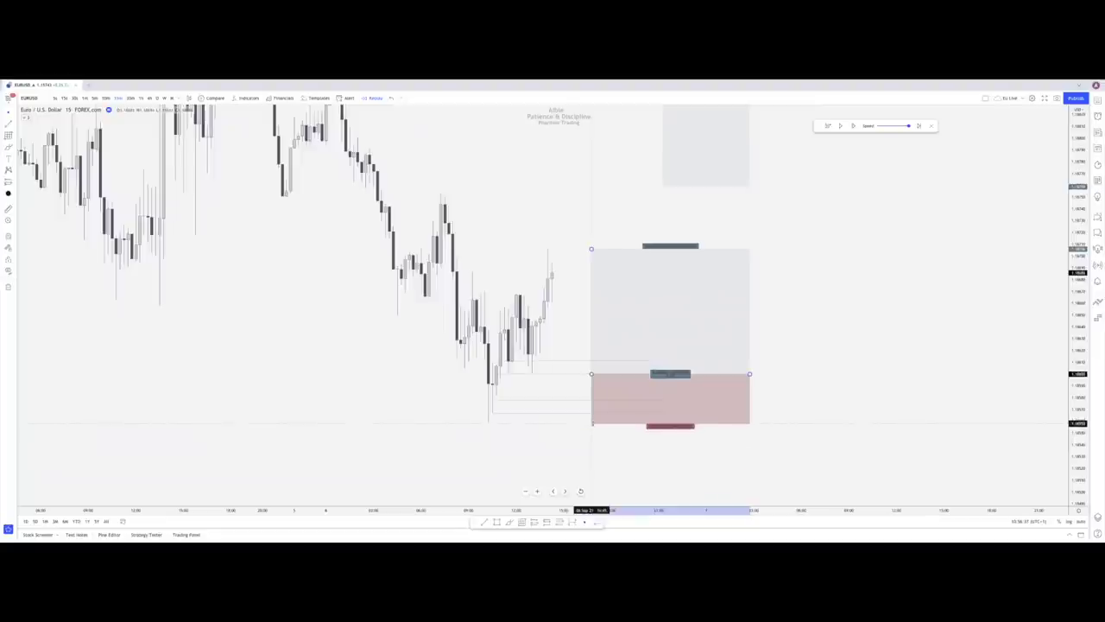
left_click_drag(566, 431, 568, 487)
left_click_drag(585, 331, 588, 347)
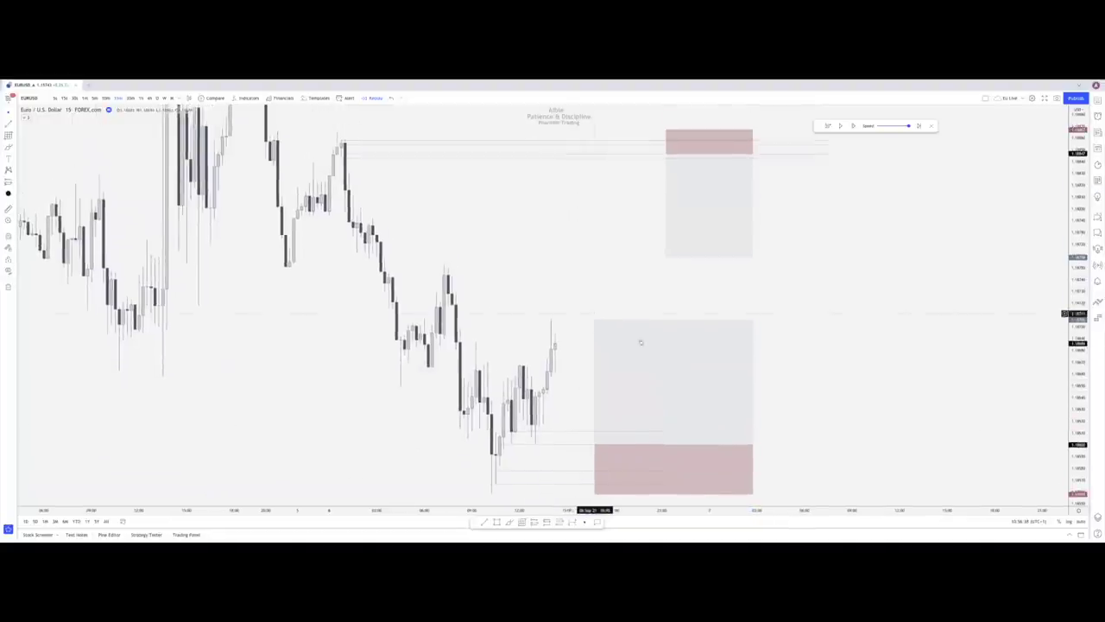
Shift the upper short position further forward in time and raise the long position's target to the upper Gann Box
left_click(743, 448)
left_click_drag(715, 210, 814, 210)
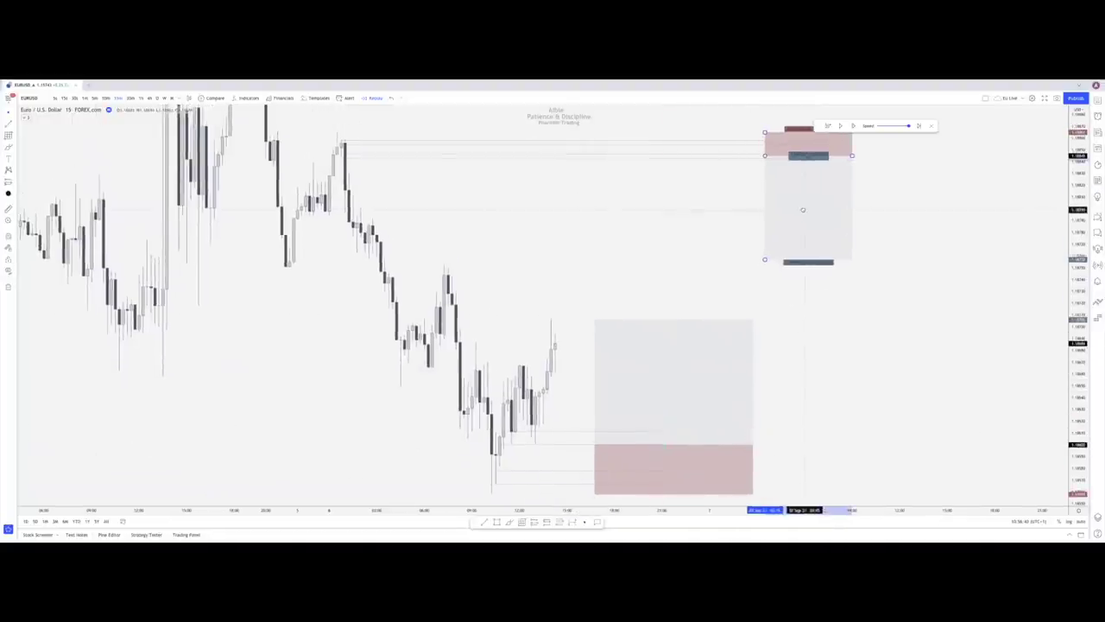
left_click_drag(594, 316, 594, 155)
Examine the price structure from the upper Gann Box down to the 6 September low, and undo the accidental move of the demand zone
left_click(434, 252)
scroll(489, 382, "down", 3)
left_click_drag(490, 411, 461, 344)
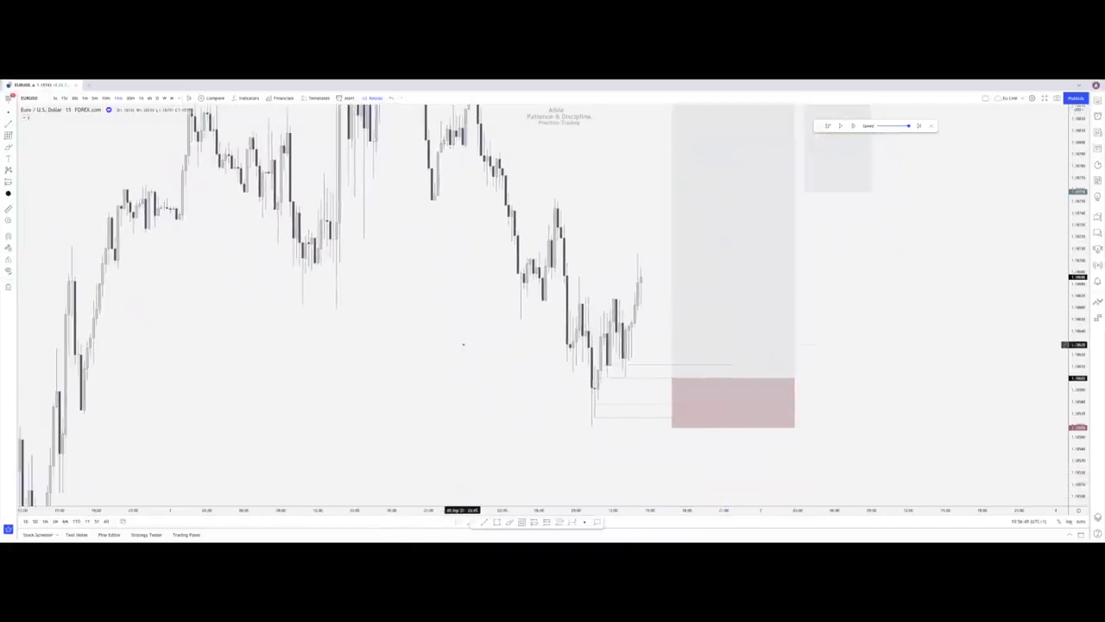
left_click_drag(580, 458, 546, 464)
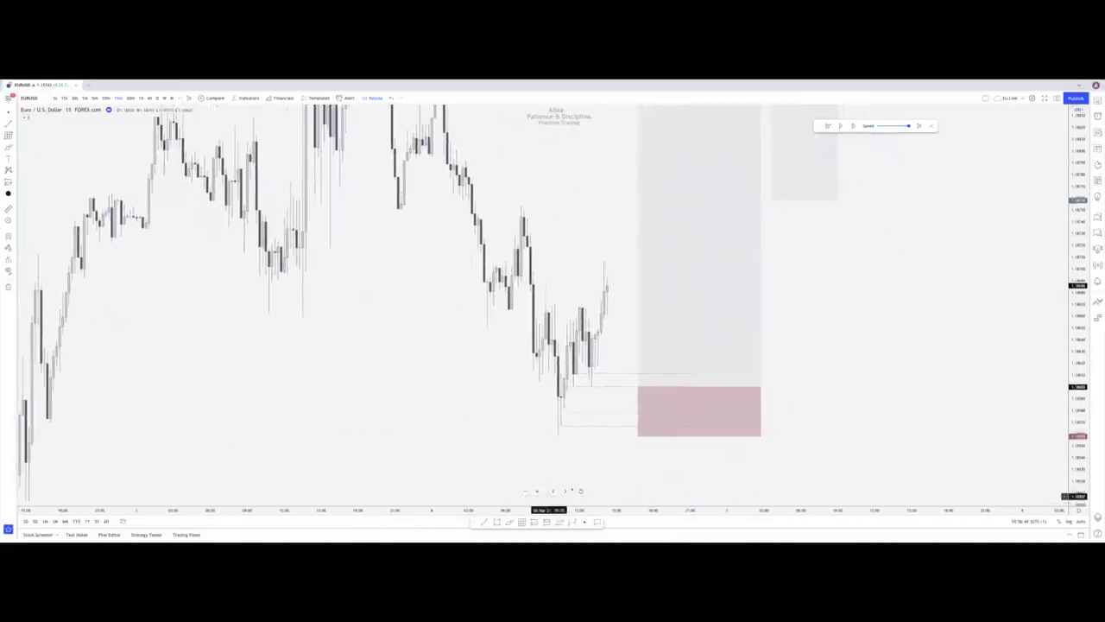
left_click(651, 416)
left_click_drag(622, 275, 634, 533)
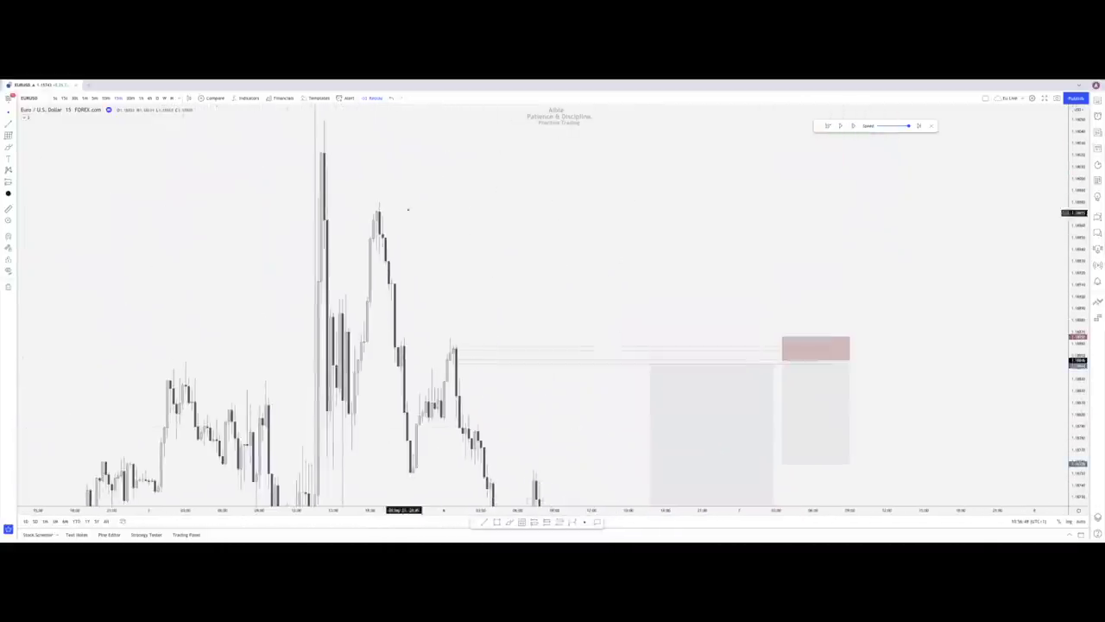
left_click_drag(545, 318, 513, 168)
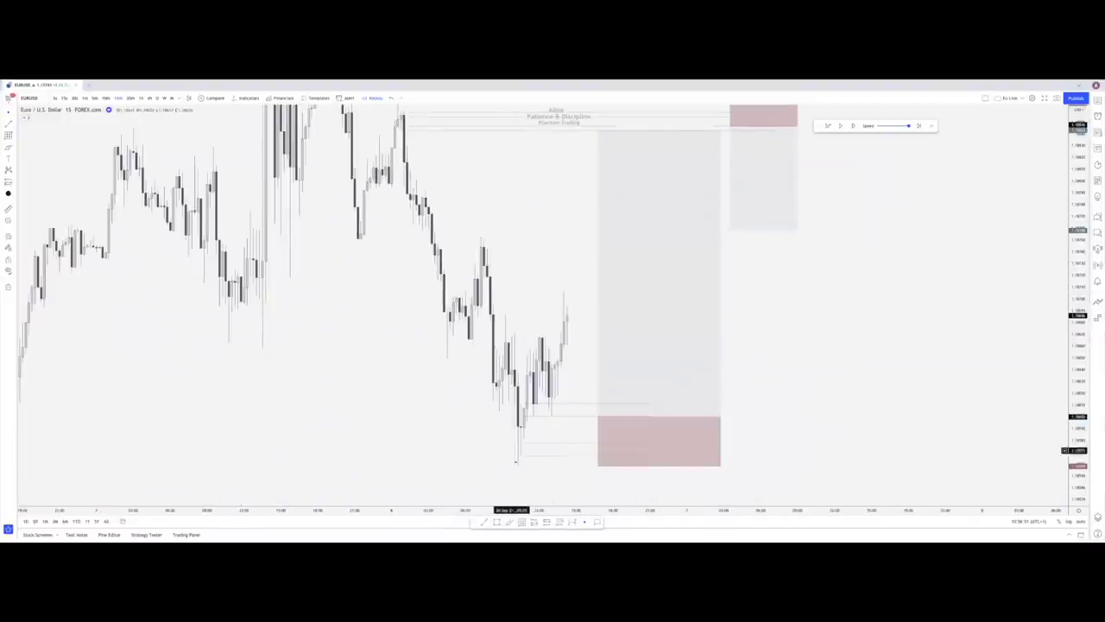
left_click(582, 491)
left_click_drag(770, 338, 526, 401)
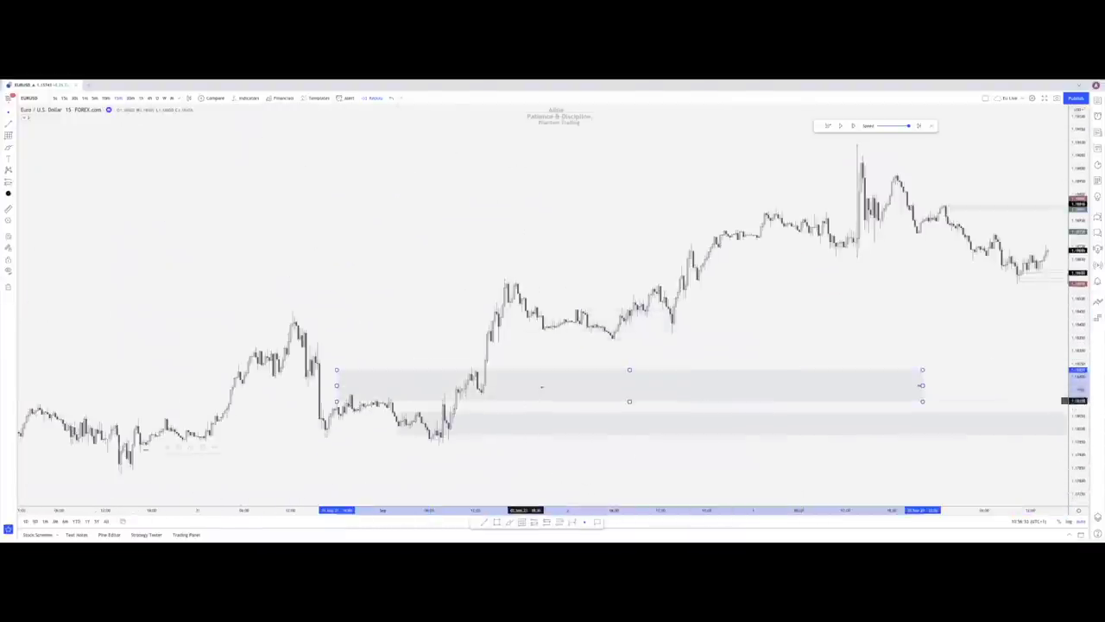
left_click(394, 98)
Shorten the long position in time so that it ends just before 7 September
left_click_drag(794, 230, 543, 294)
scroll(543, 294, "up", 4)
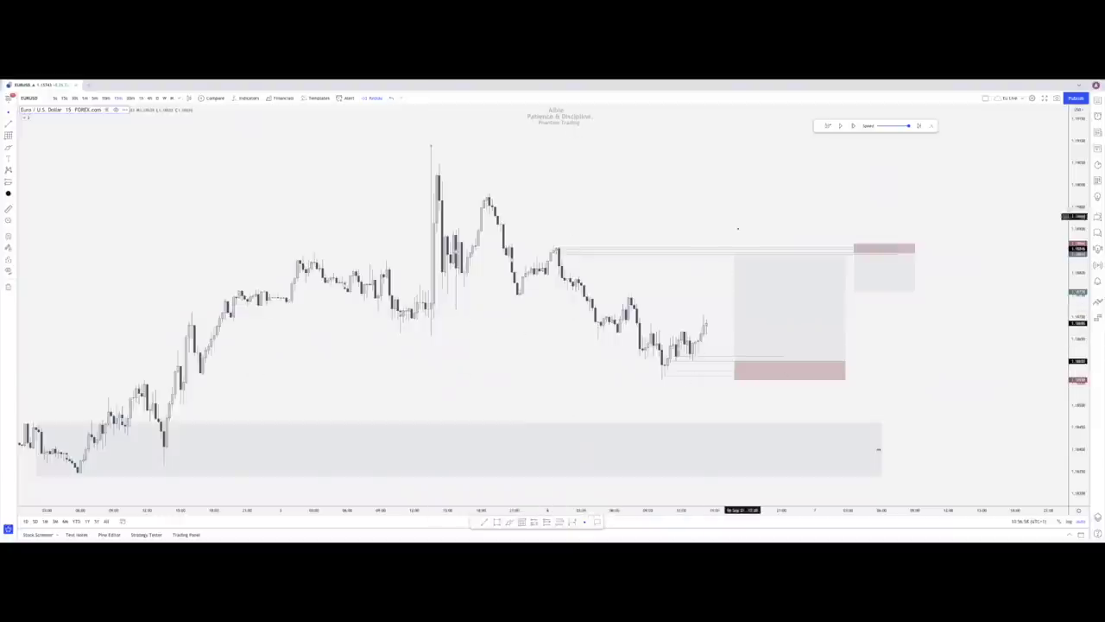
left_click_drag(748, 207, 681, 279)
left_click(764, 371)
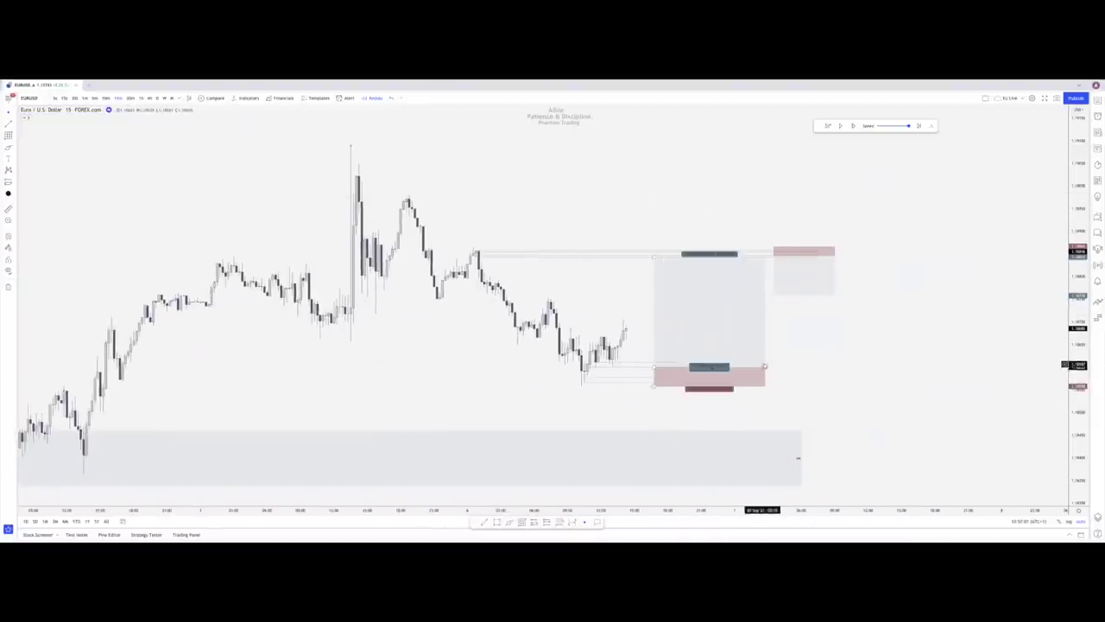
left_click_drag(764, 371, 720, 377)
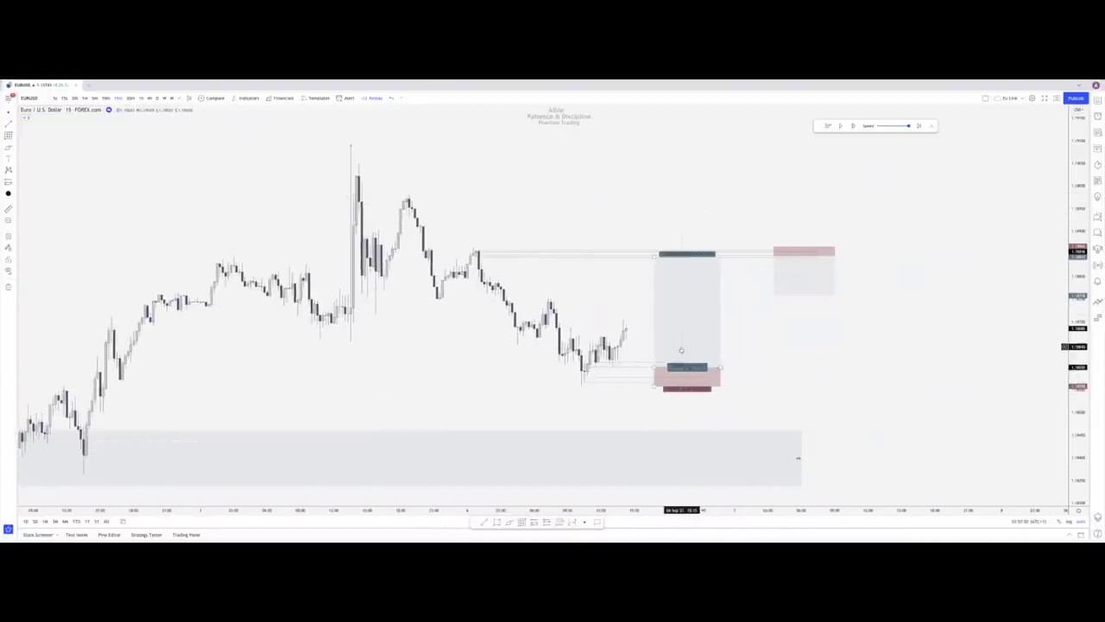
left_click(648, 343)
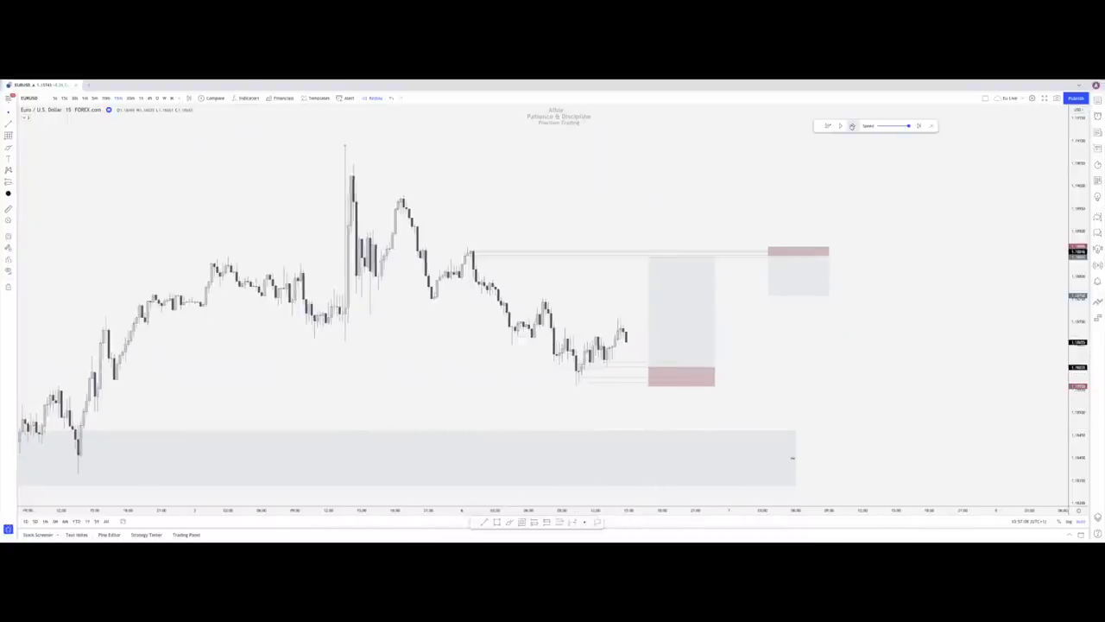
Advance the replay until price drops back to the lower Gann Box, and shift the long position to start at the latest candle
left_click(852, 126)
left_click_drag(696, 322, 682, 320)
left_click(731, 331)
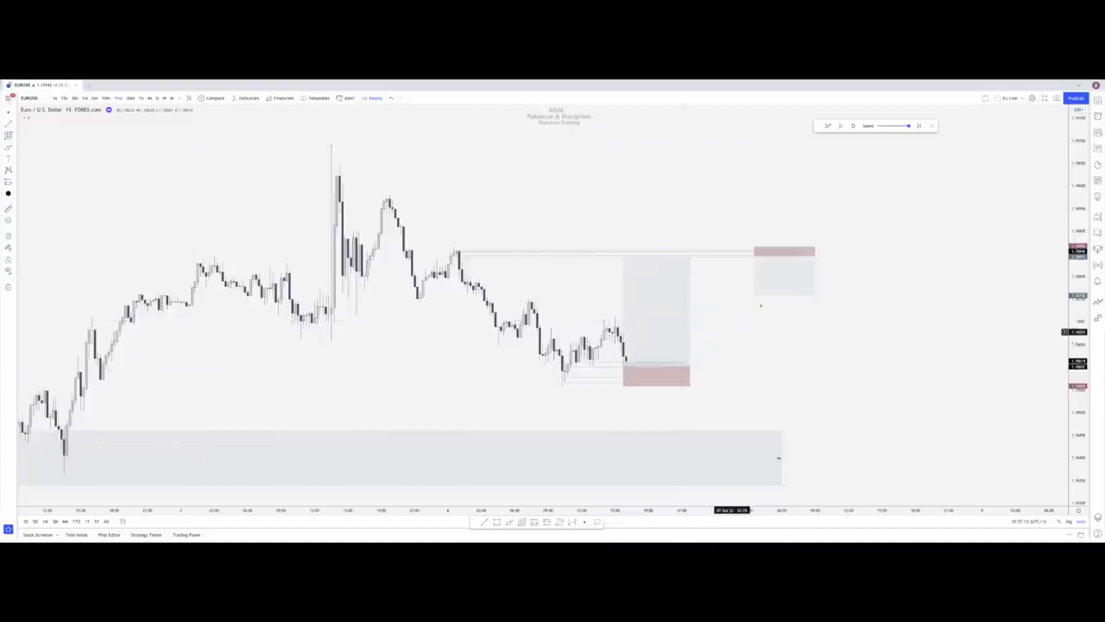
Advance the replay until price rallies into the upper Gann Box on 7 September, and move the short position back onto the latest candles
left_click(853, 126)
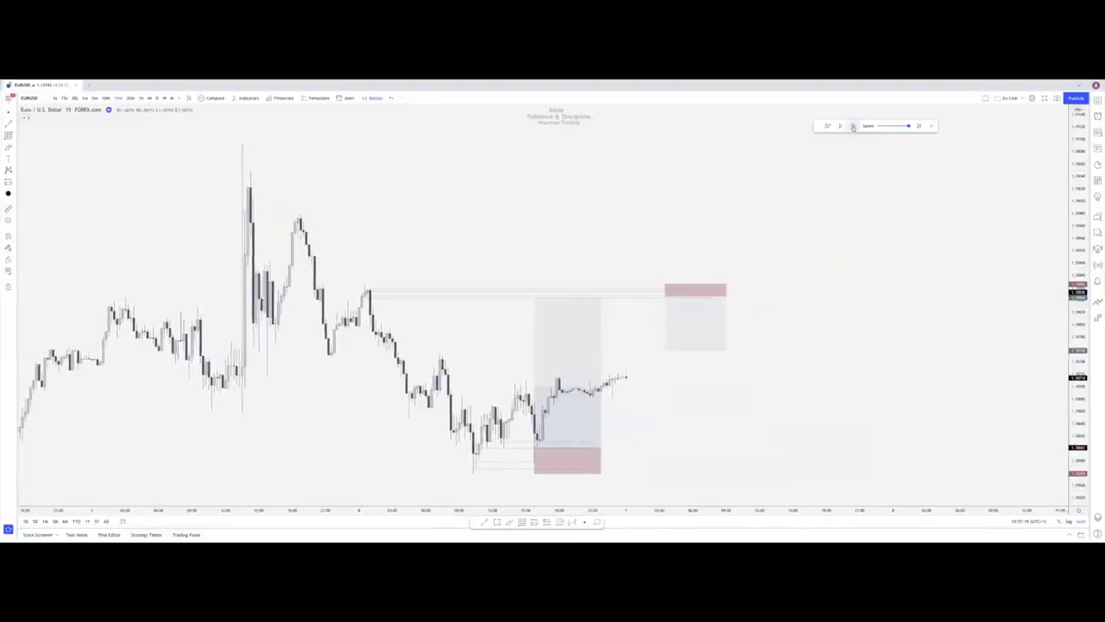
left_click(853, 126)
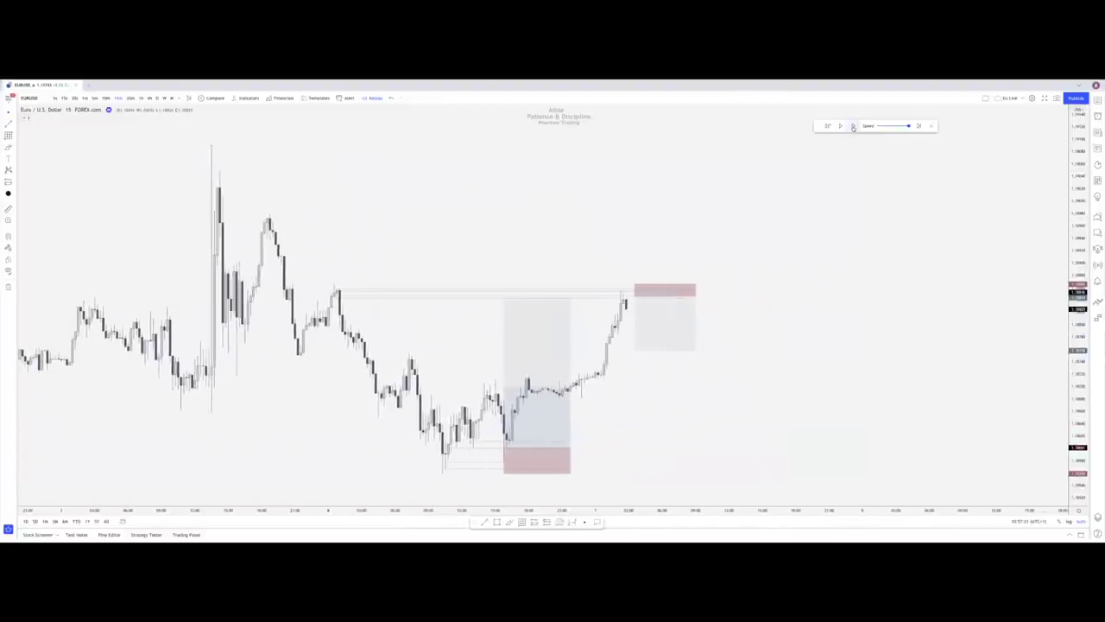
left_click_drag(668, 321, 654, 325)
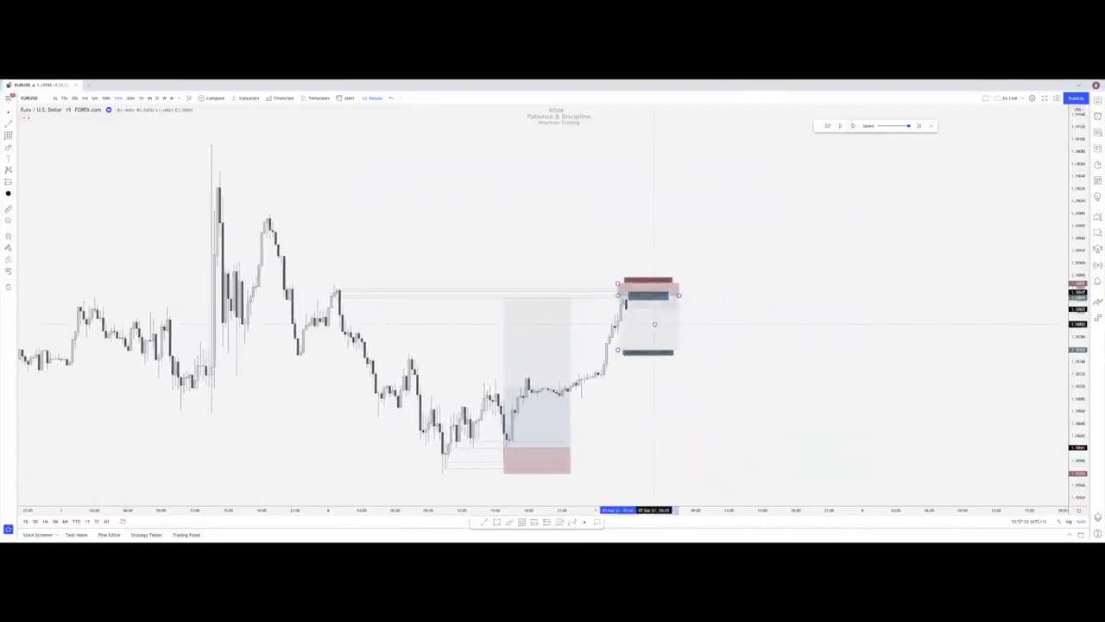
left_click(763, 336)
left_click_drag(814, 356, 824, 355)
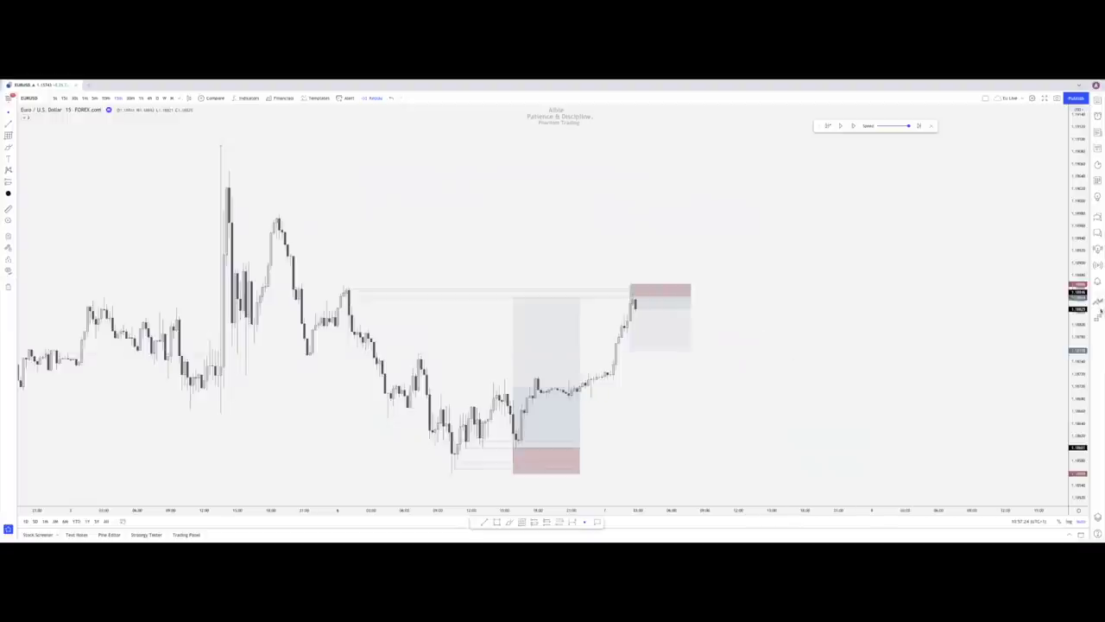
Extend the short position's target down to the level of the 6 September low
scroll(922, 368, "down", 2)
left_click_drag(922, 368, 865, 361)
scroll(816, 354, "up", 1)
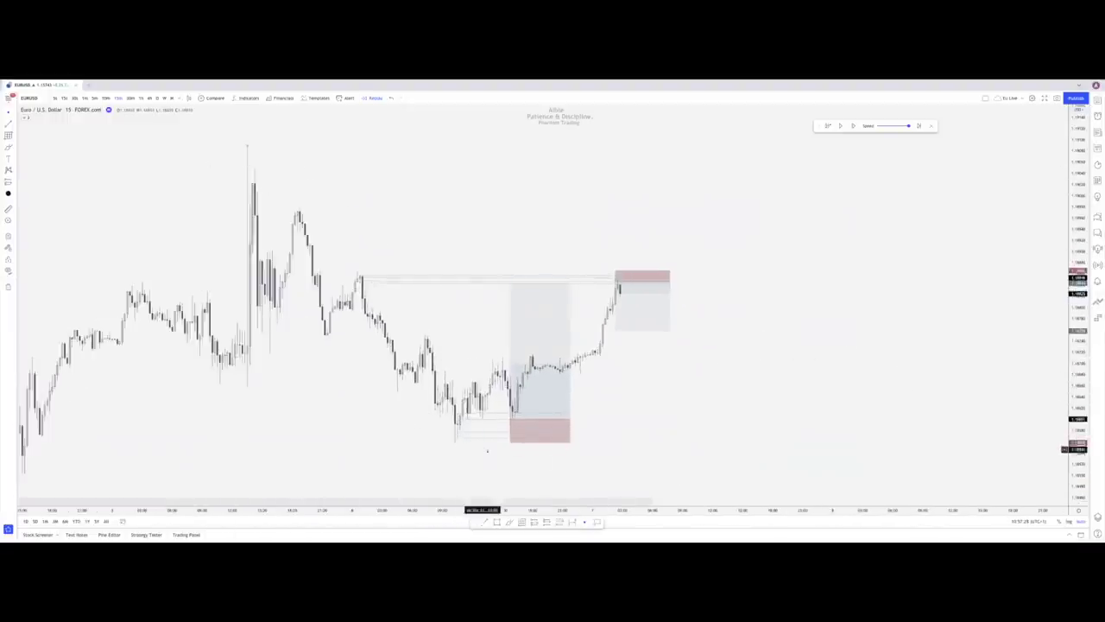
left_click_drag(616, 331, 618, 444)
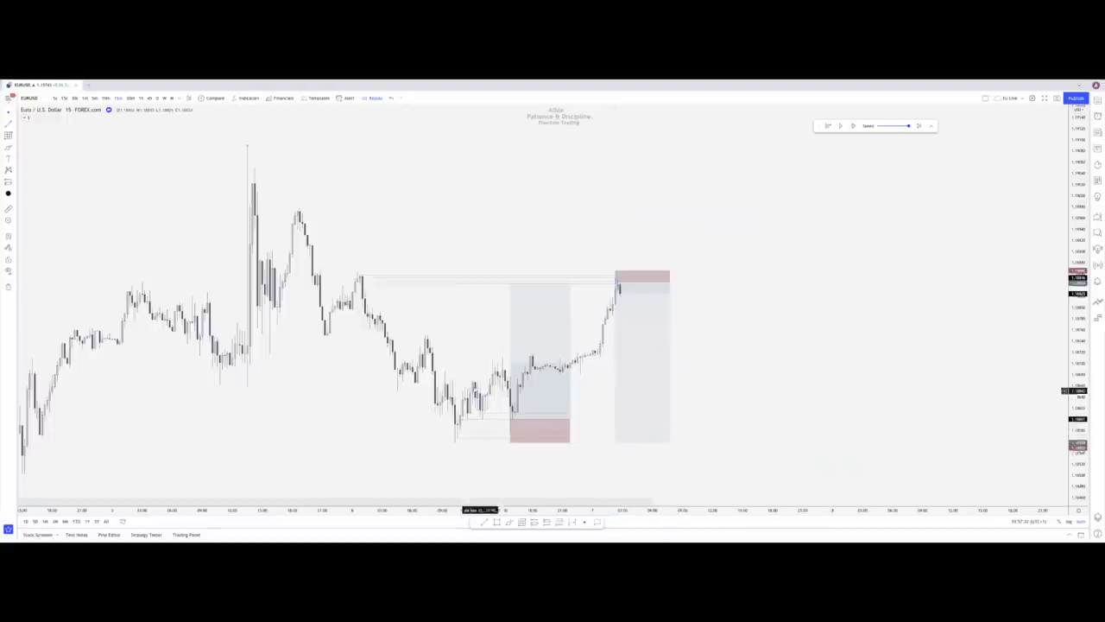
scroll(656, 432, "down", 2)
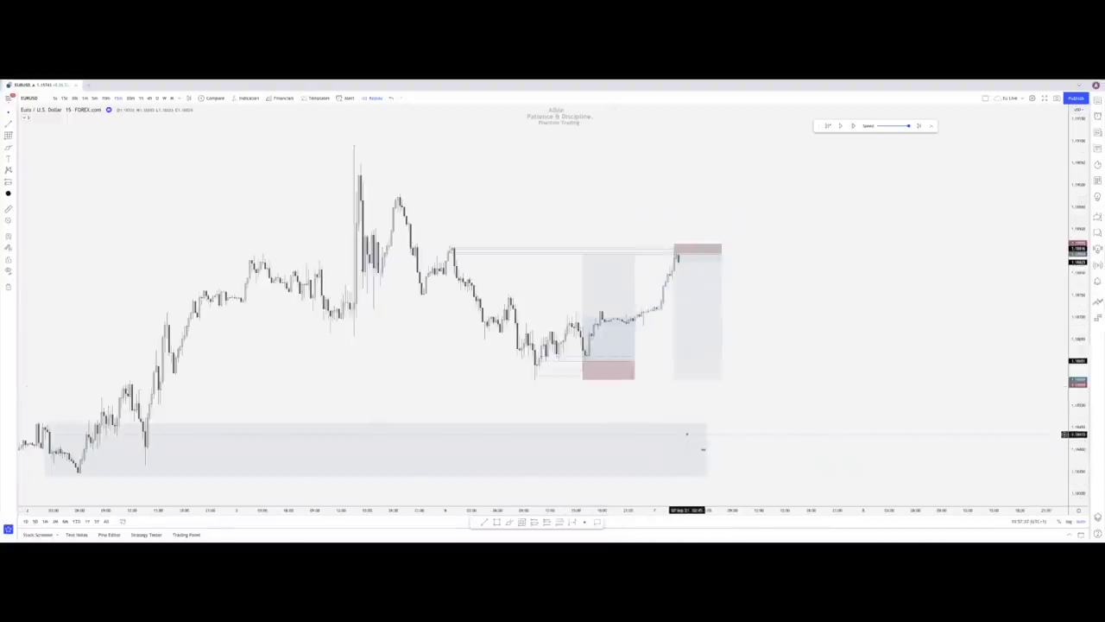
left_click(704, 286)
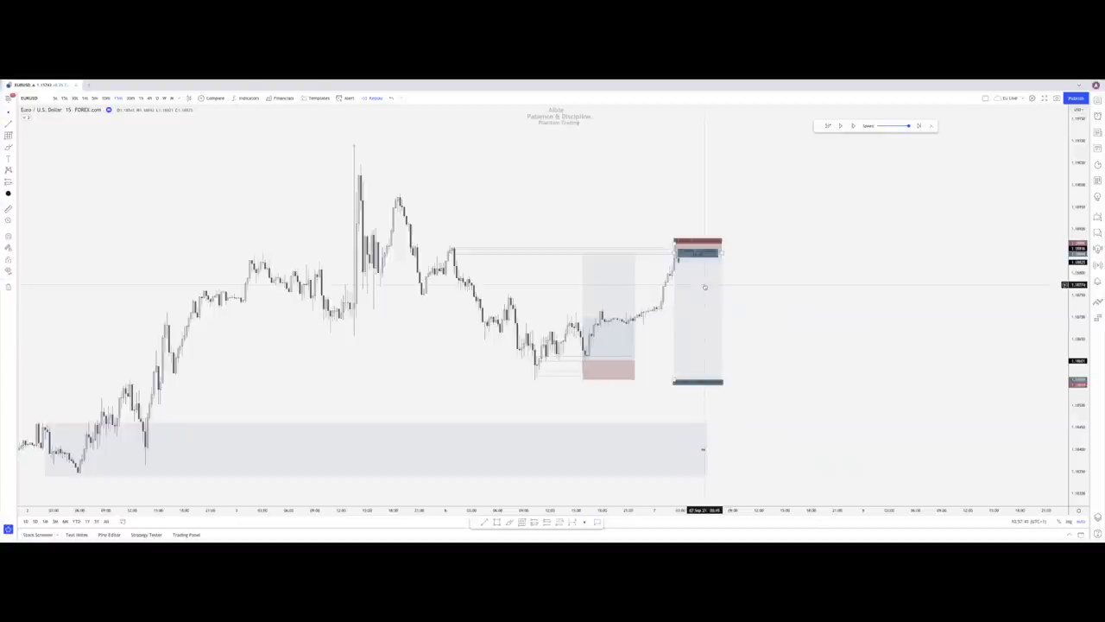
left_click(663, 209)
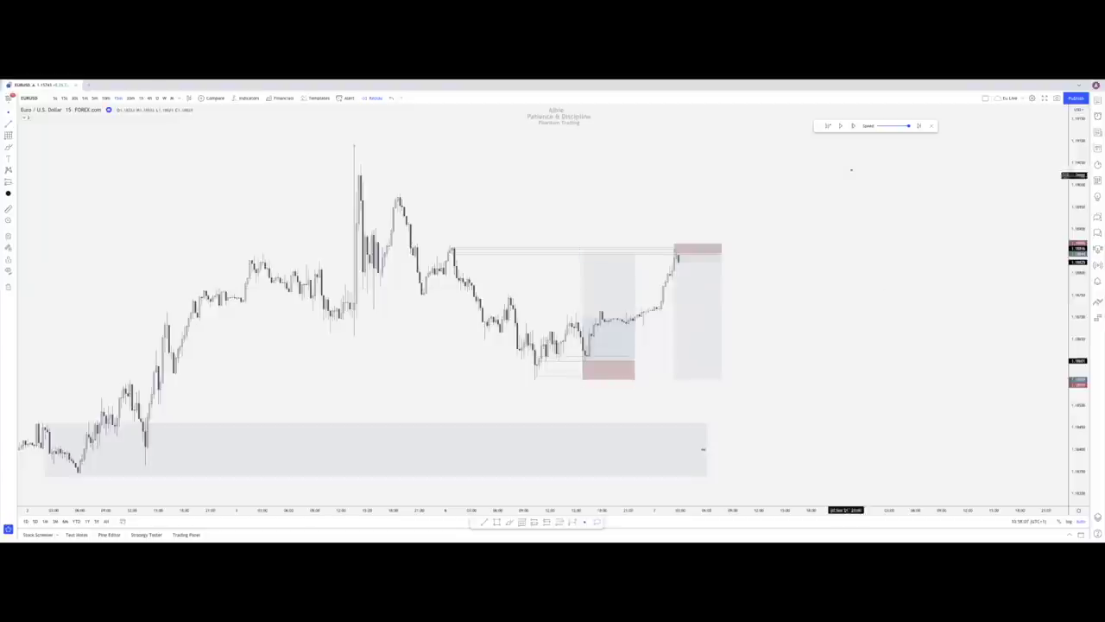
Advance the replay past the 7 September high and narrow the short position around the candles that touched the upper Gann Box
left_click(851, 126)
left_click(841, 126)
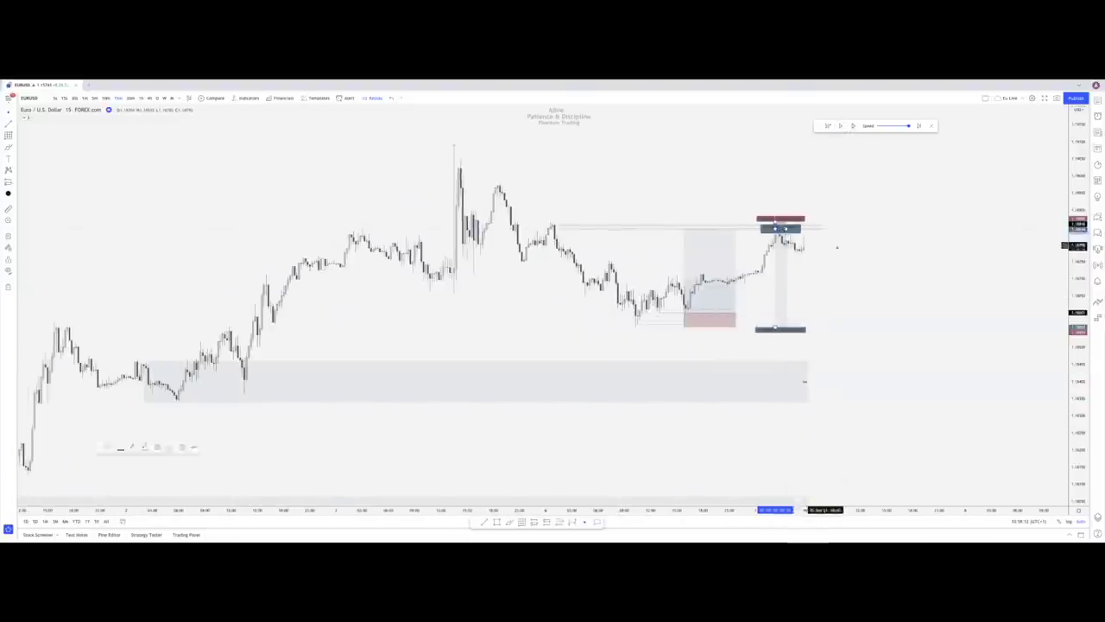
scroll(837, 247, "up", 5)
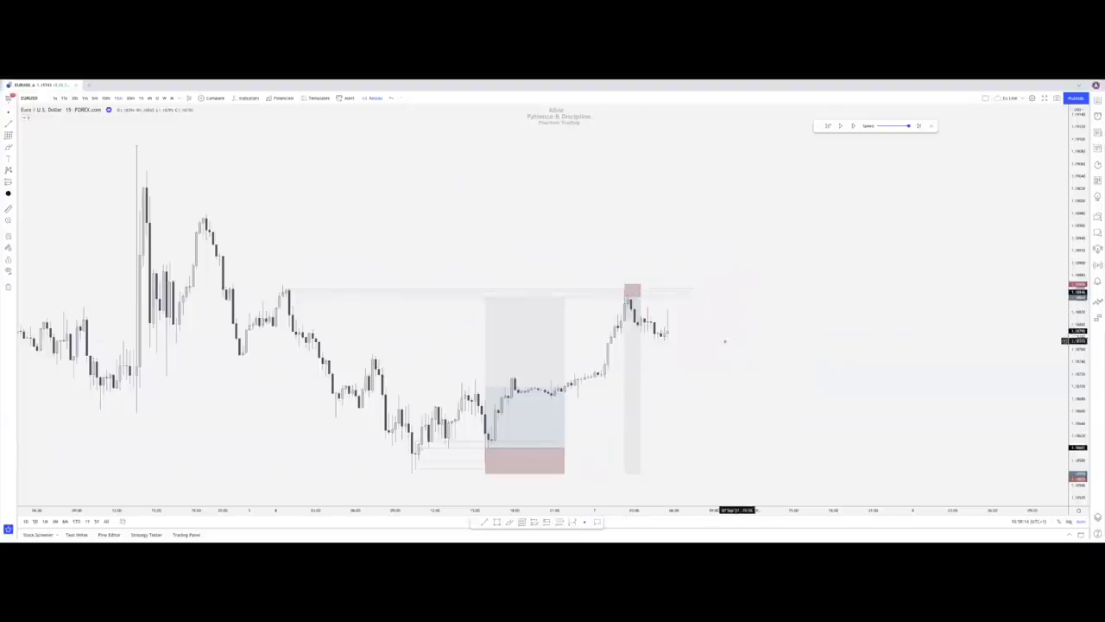
Draw a Gann Box on the pullback after the 7 September high and place a narrow short there targeting the 6 September low
left_click_drag(729, 343, 746, 375)
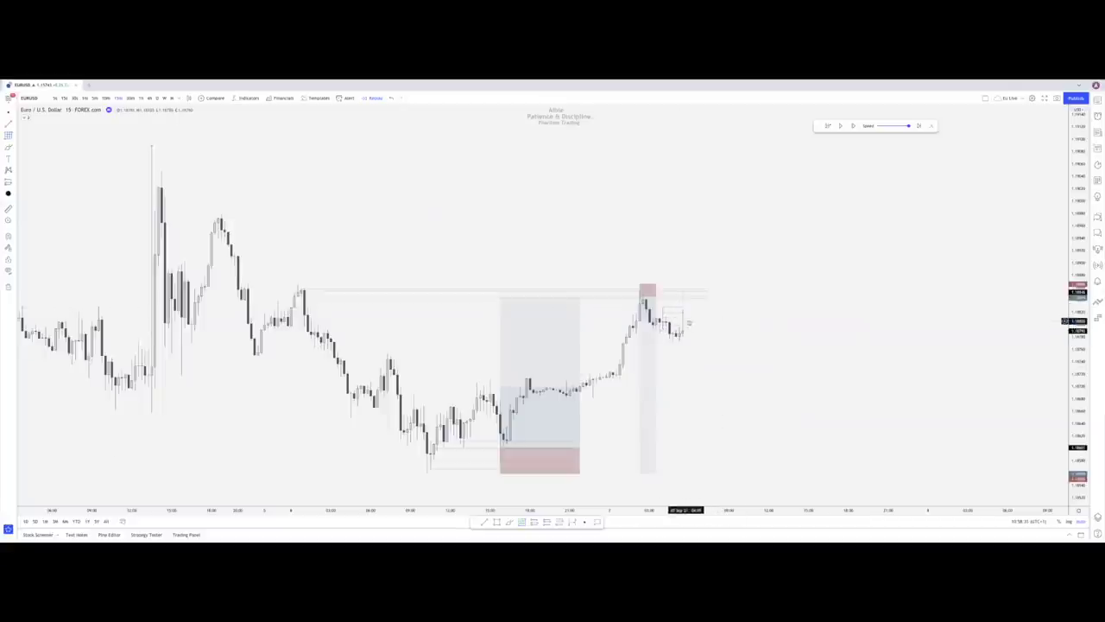
scroll(633, 442, "up", 1)
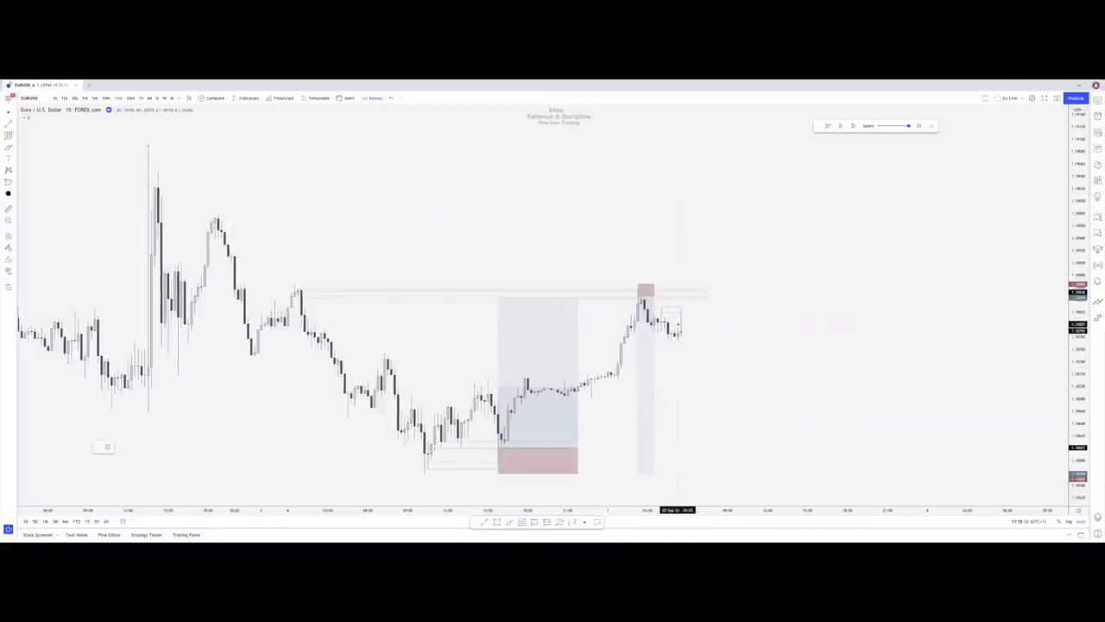
left_click(678, 326)
left_click_drag(678, 389, 678, 472)
left_click_drag(678, 258, 671, 307)
left_click_drag(834, 324, 696, 325)
left_click(763, 298)
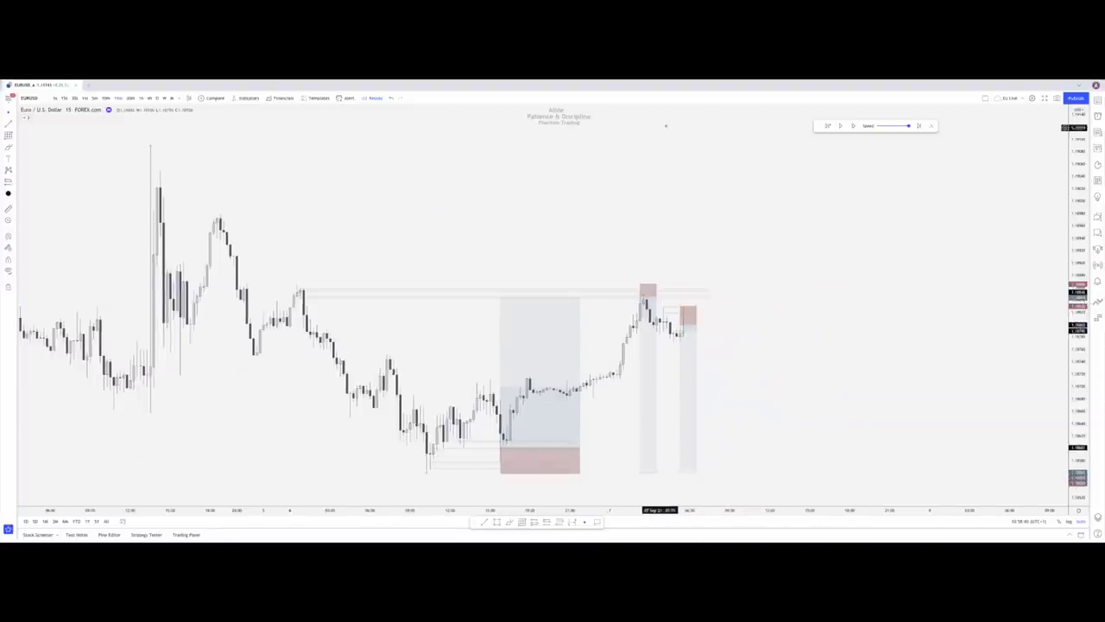
Advance the replay through the next drop, then place a third narrow short from a Gann Box over its origin, targeting the 6 September low
left_click(853, 126)
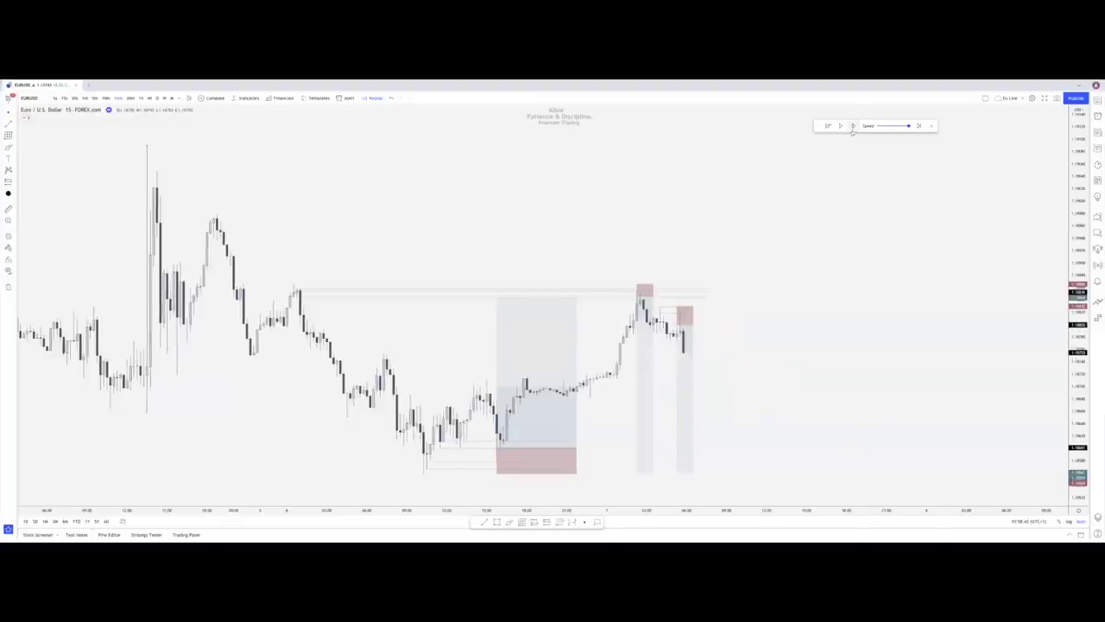
left_click(676, 352)
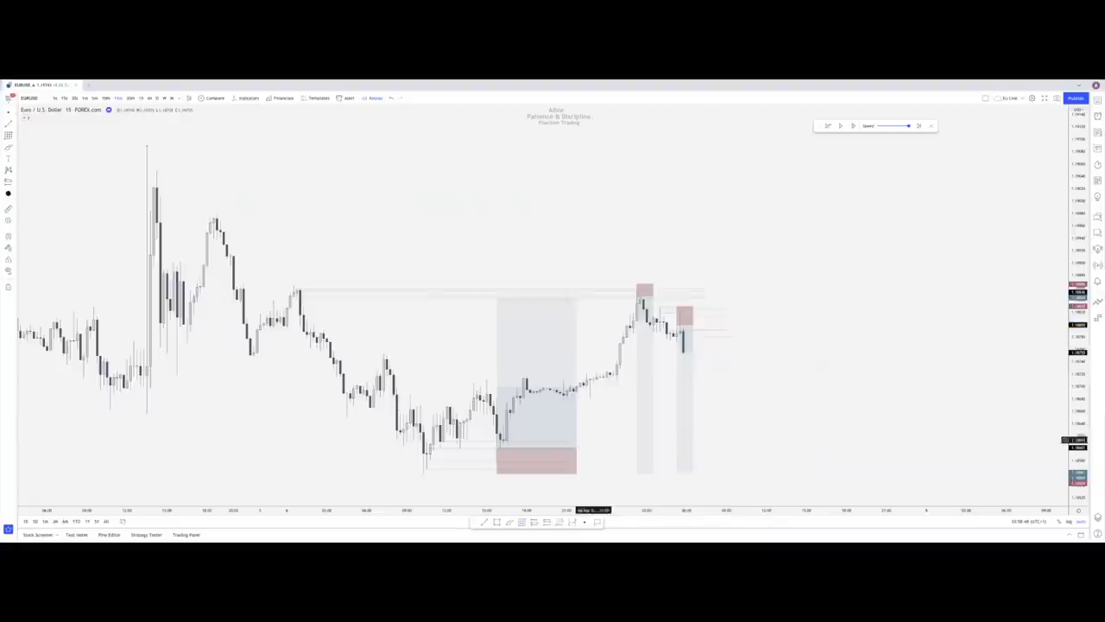
left_click(706, 330)
left_click_drag(706, 265, 706, 305)
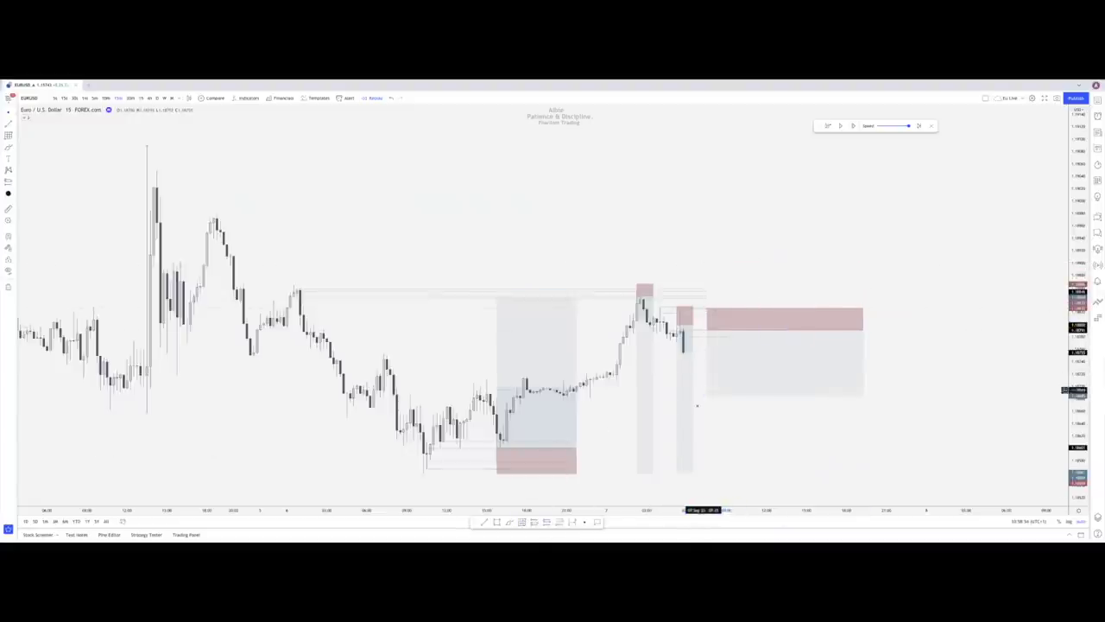
left_click_drag(706, 396, 705, 474)
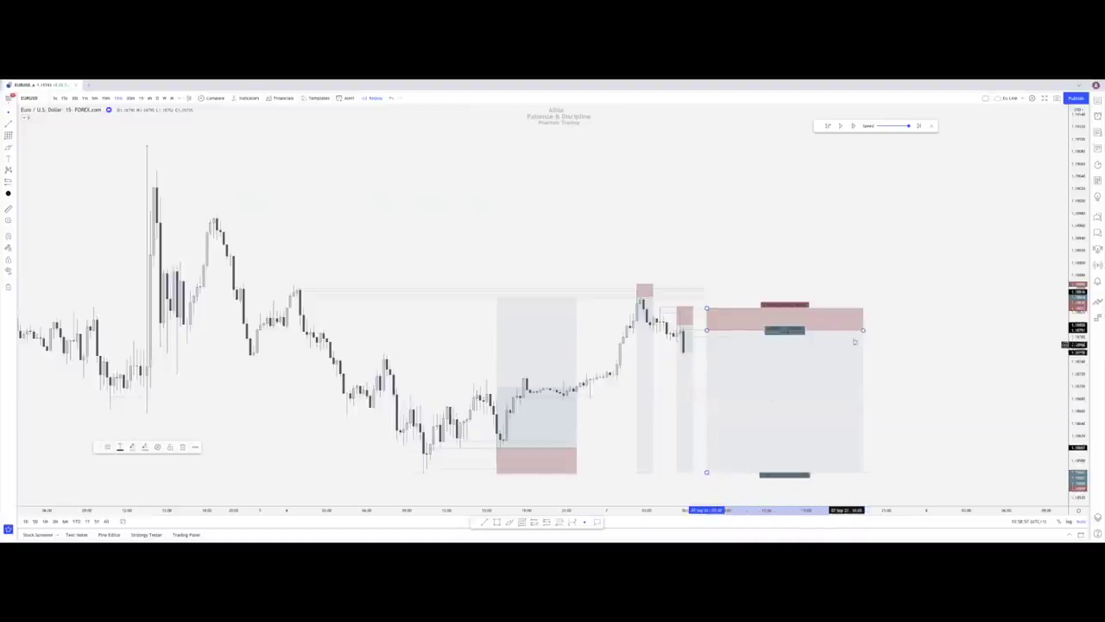
left_click_drag(862, 330, 752, 341)
Compare the first short position at the upper Gann Box with the newest short position
left_click(638, 297)
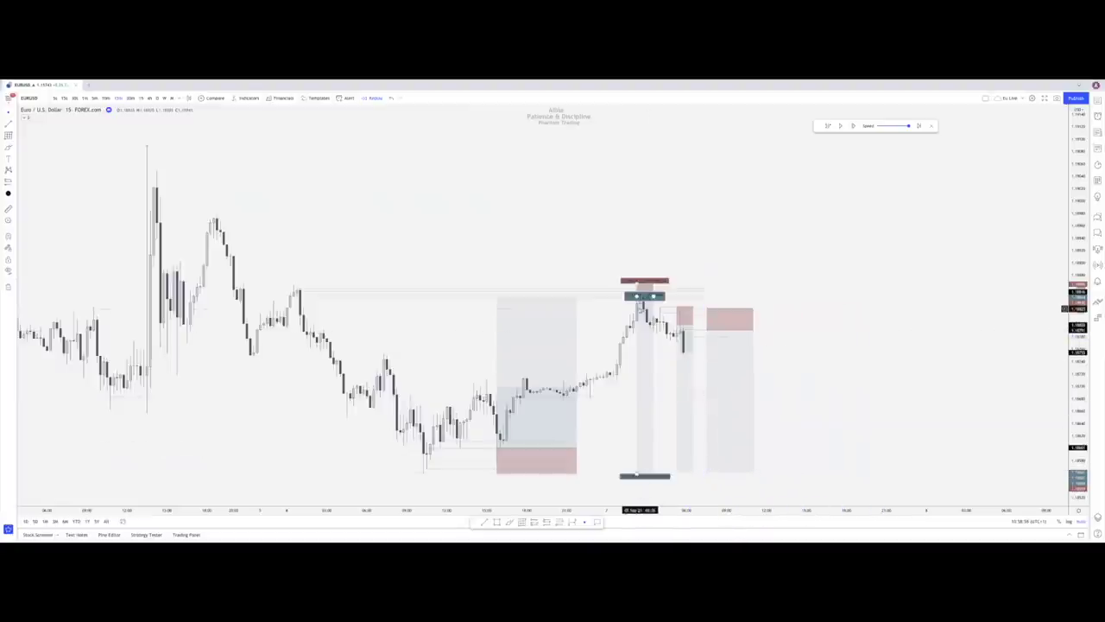
left_click(717, 316)
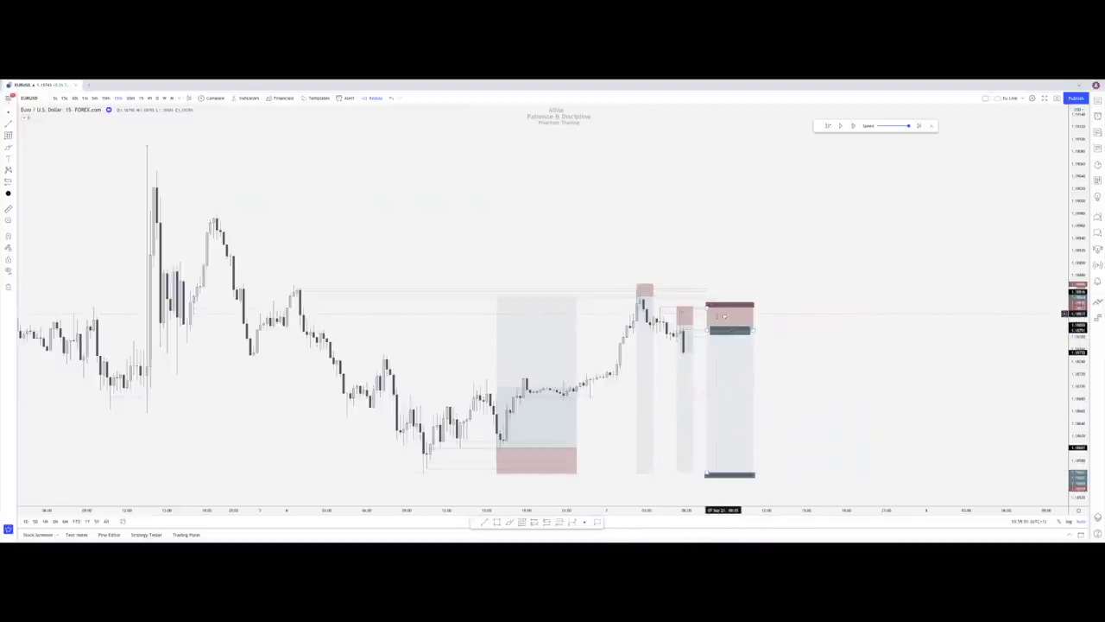
left_click(644, 327)
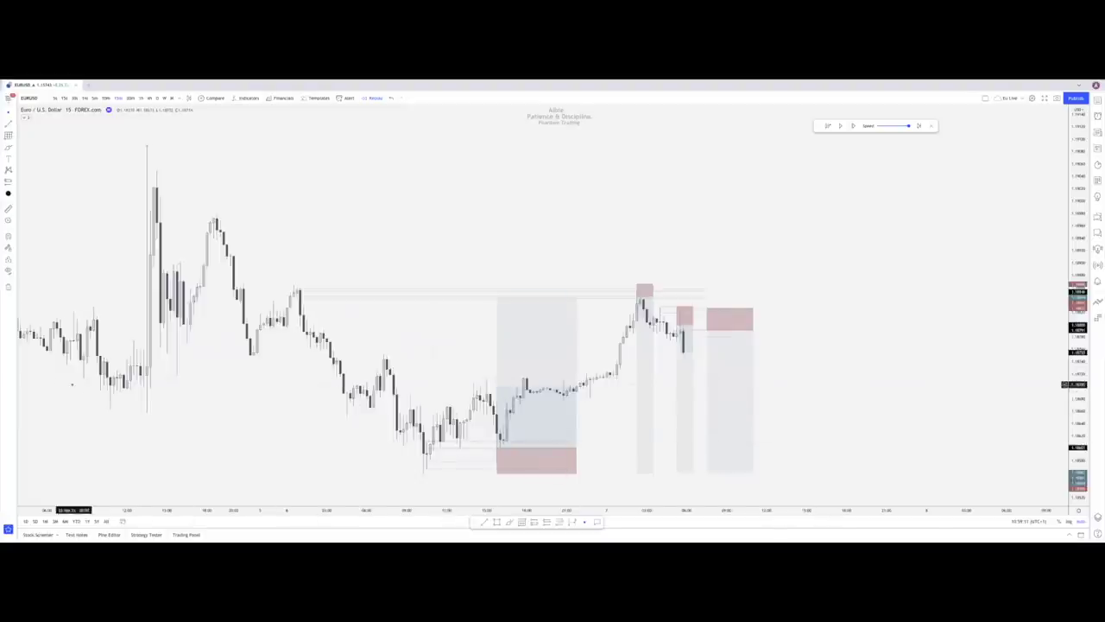
Extend the newest short position's target down to the top of the demand zone below the 6 September low
scroll(177, 386, "down", 1)
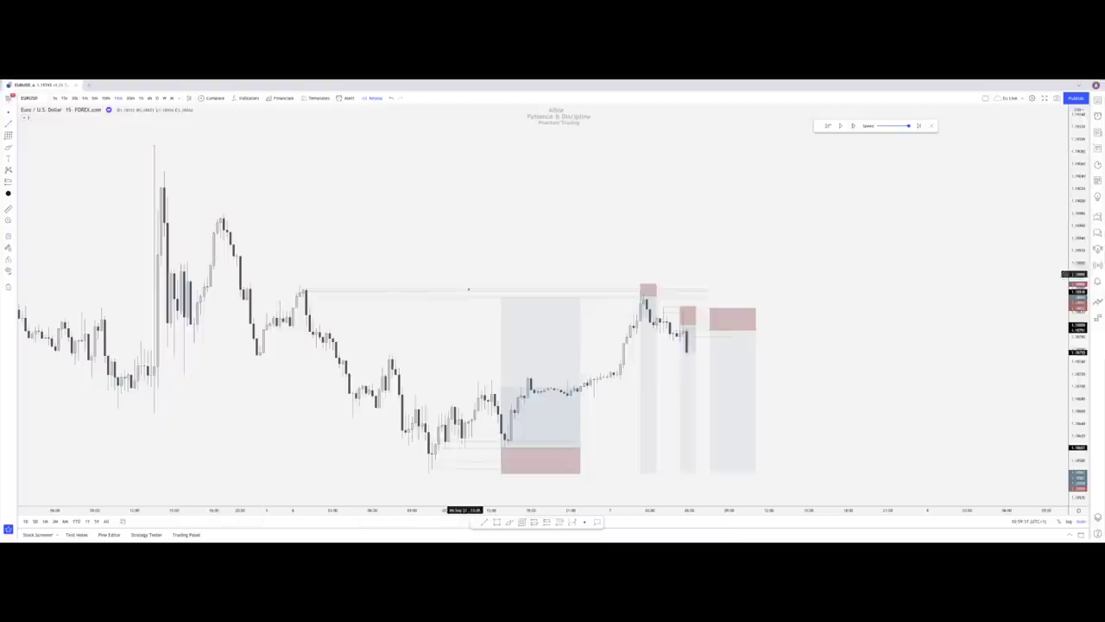
scroll(678, 446, "down", 1)
scroll(678, 447, "down", 1)
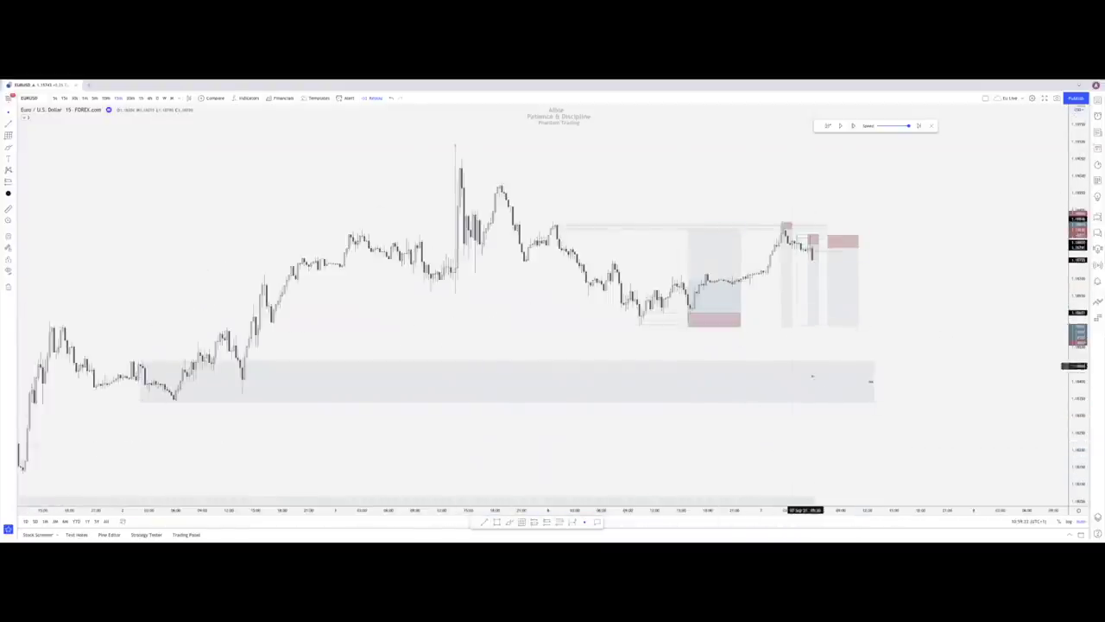
left_click_drag(825, 325, 825, 365)
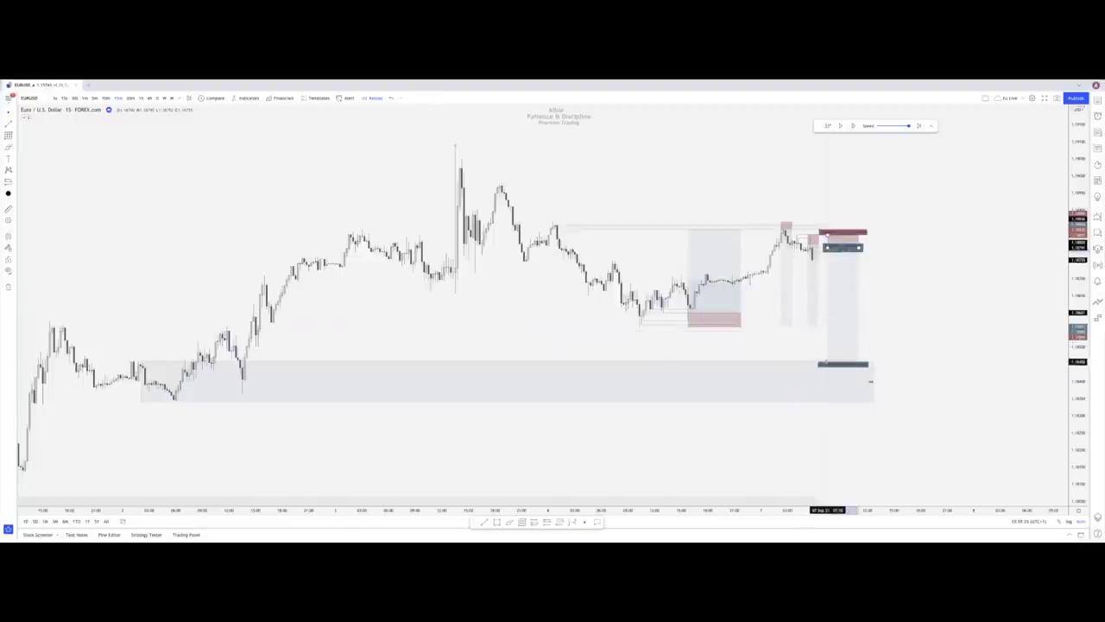
Extend the targets of the first two short positions down to the top of the demand zone
left_click_drag(827, 248, 808, 244)
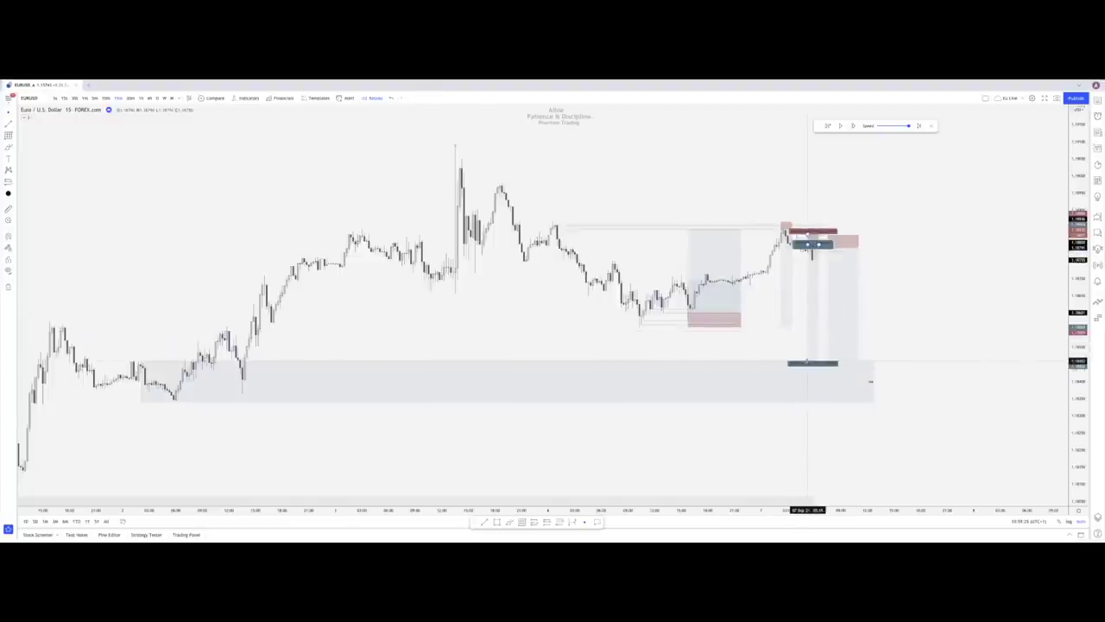
left_click_drag(787, 328, 787, 361)
left_click(739, 345)
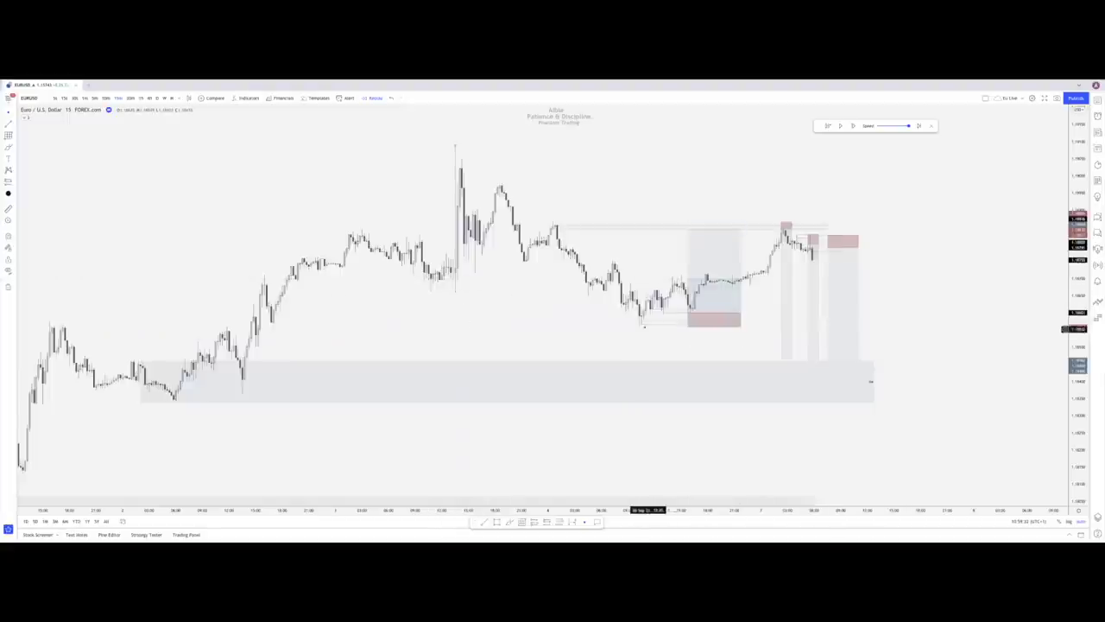
Advance the replay bar by bar through the next drop and the rebound to the third short's entry
left_click_drag(938, 296, 859, 309)
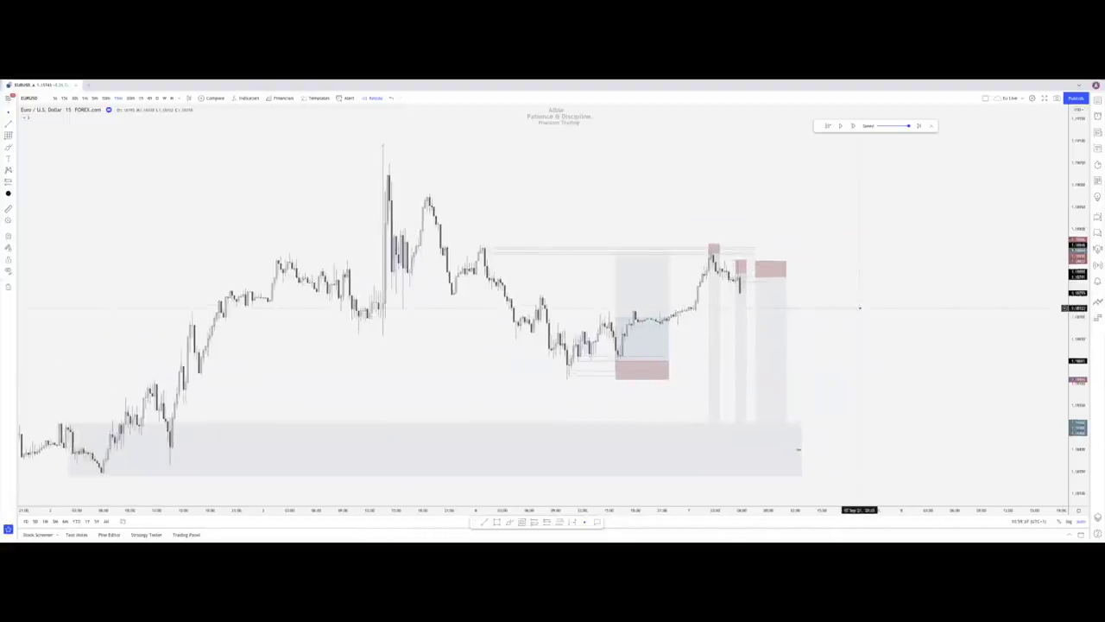
left_click(853, 128)
left_click(854, 128)
left_click(854, 128)
left_click(854, 128)
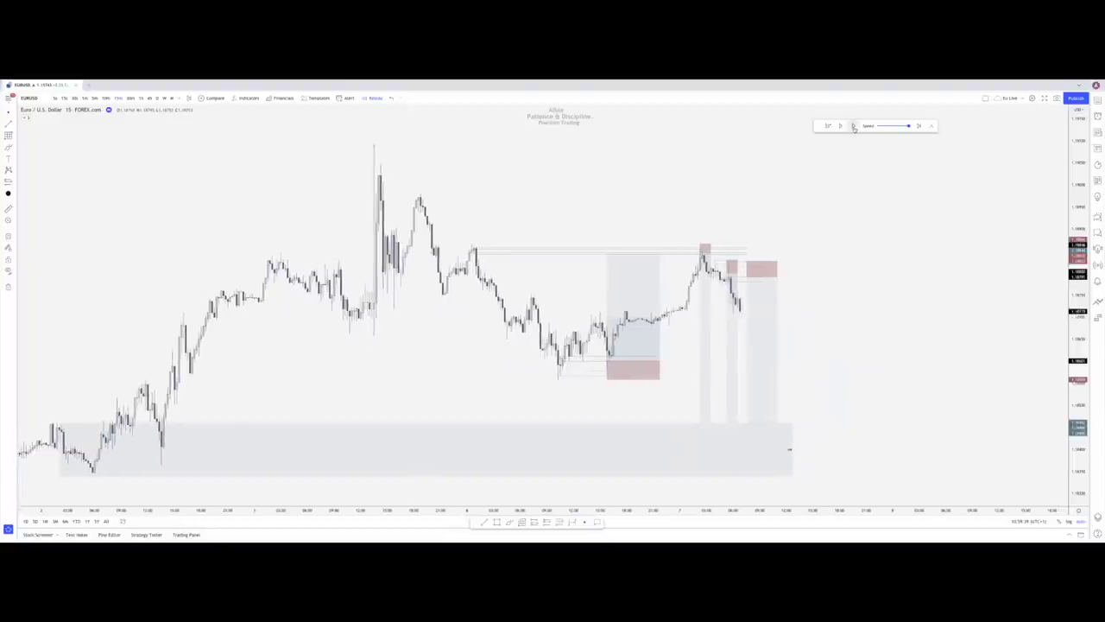
left_click(854, 128)
left_click(854, 128)
left_click(854, 128)
left_click(854, 128)
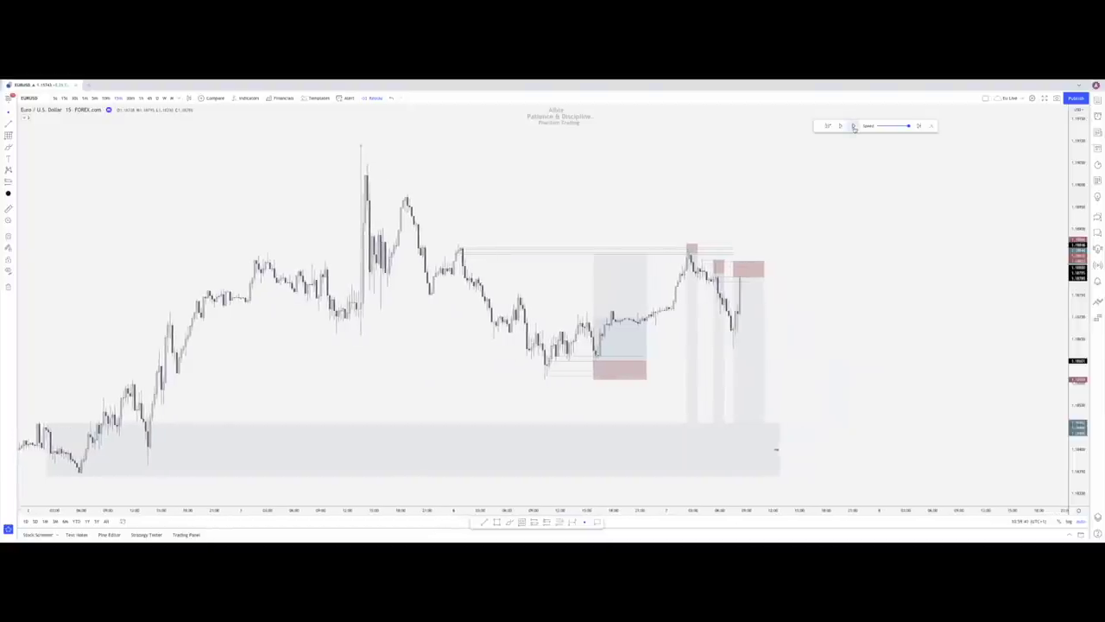
Inspect price at the third short's entry, then advance the replay through another drop and rebound
left_click(740, 267)
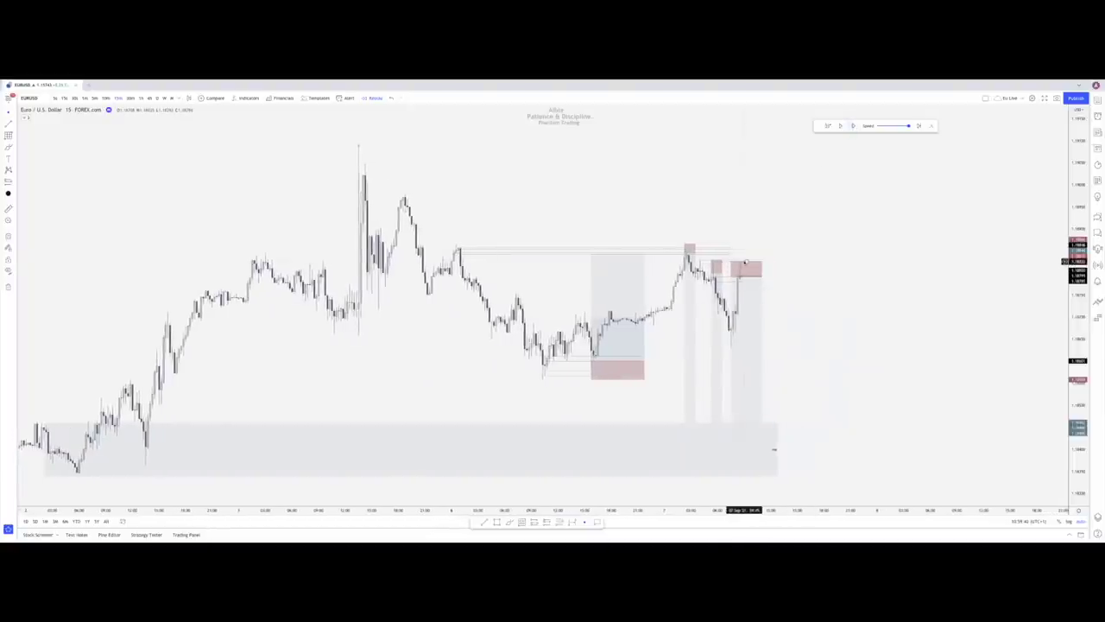
scroll(690, 298, "up", 3)
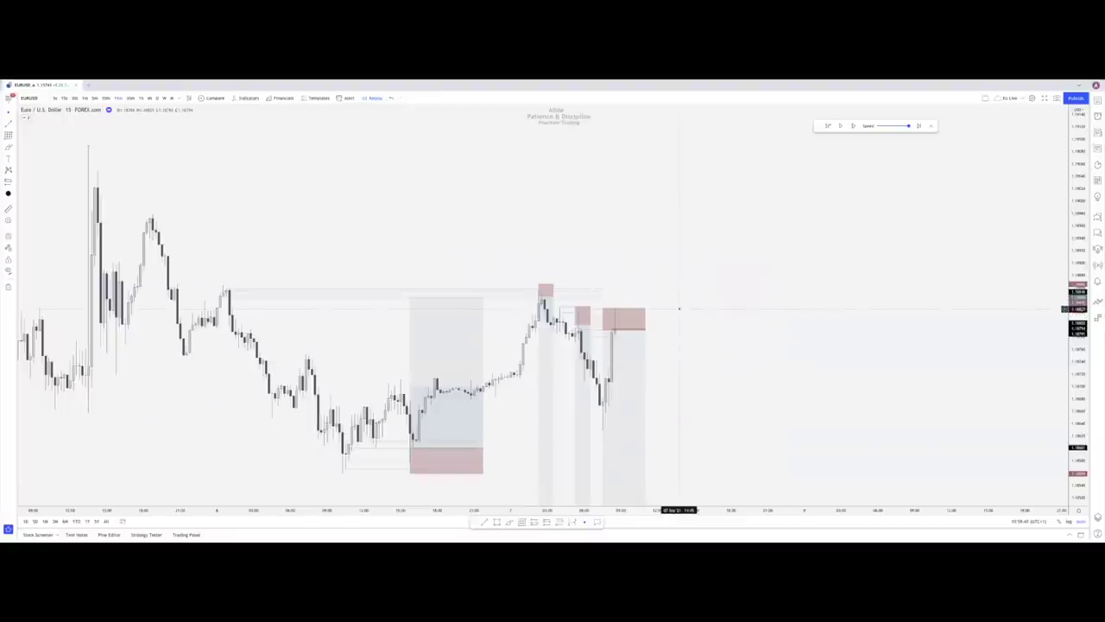
scroll(819, 193, "down", 2)
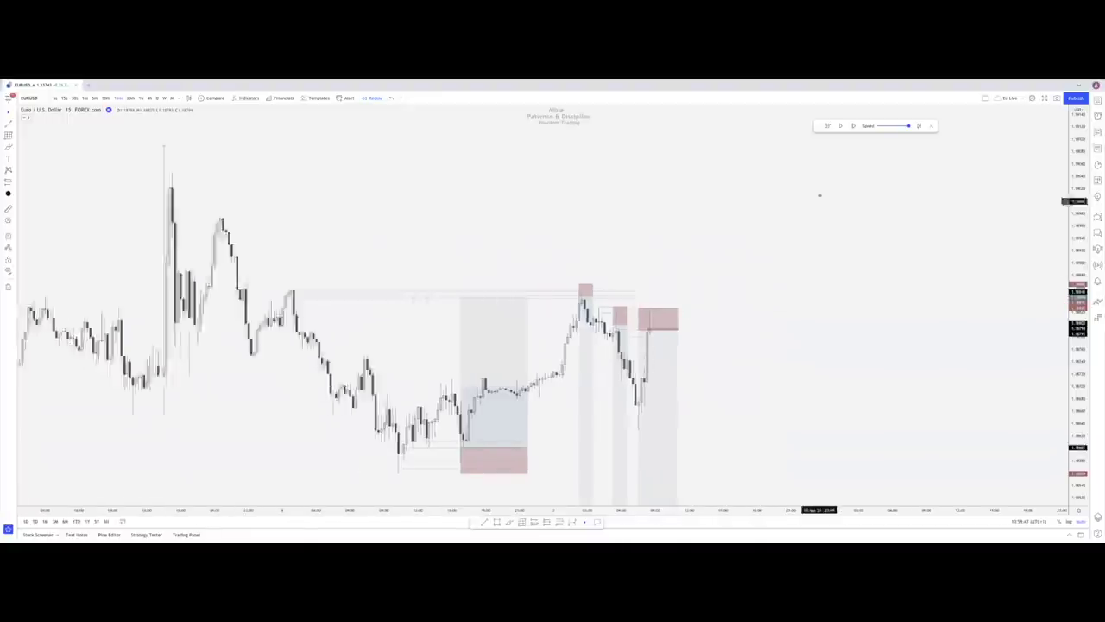
left_click(853, 126)
left_click_drag(809, 344, 775, 363)
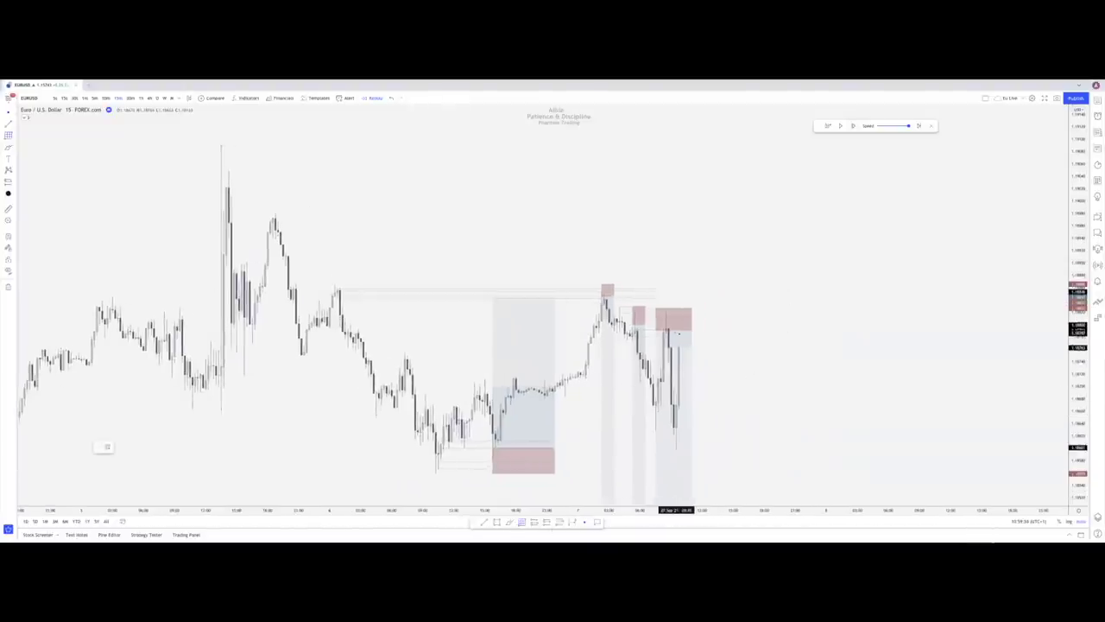
Draw a Gann Box over the latest lower high and place a fourth short position with its stop at the box's upper edge
left_click(665, 332)
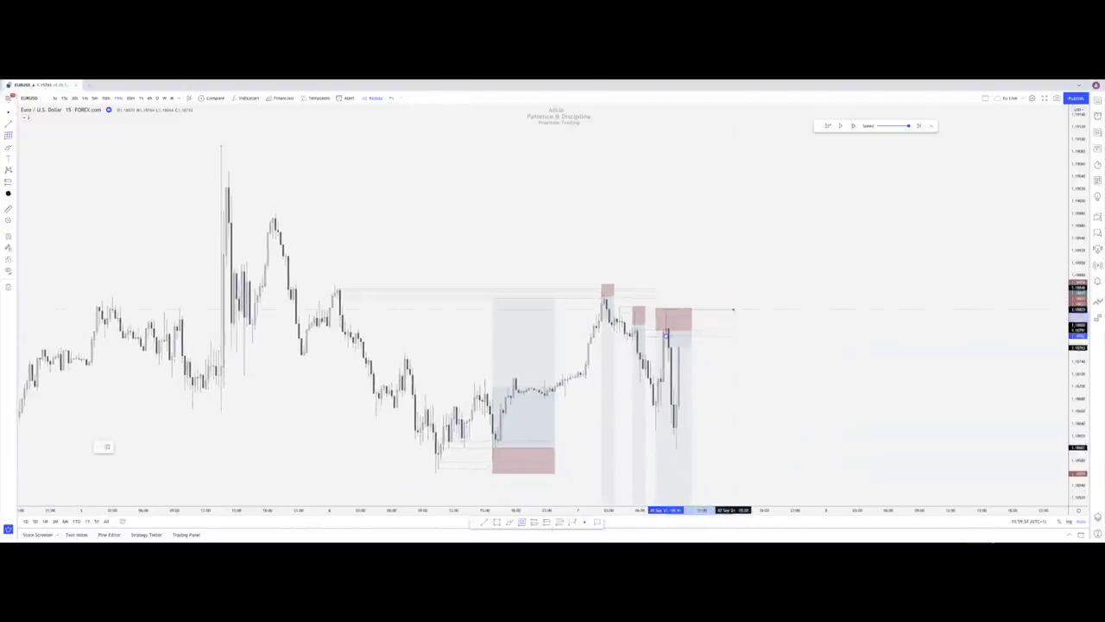
left_click(741, 325)
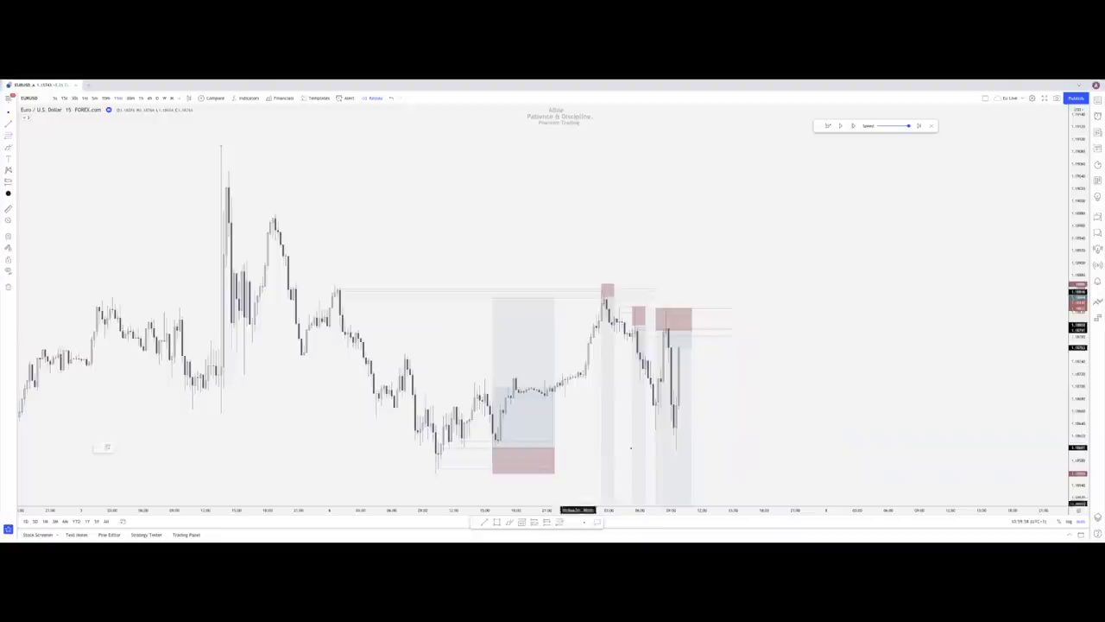
left_click(696, 329)
left_click_drag(697, 264, 695, 306)
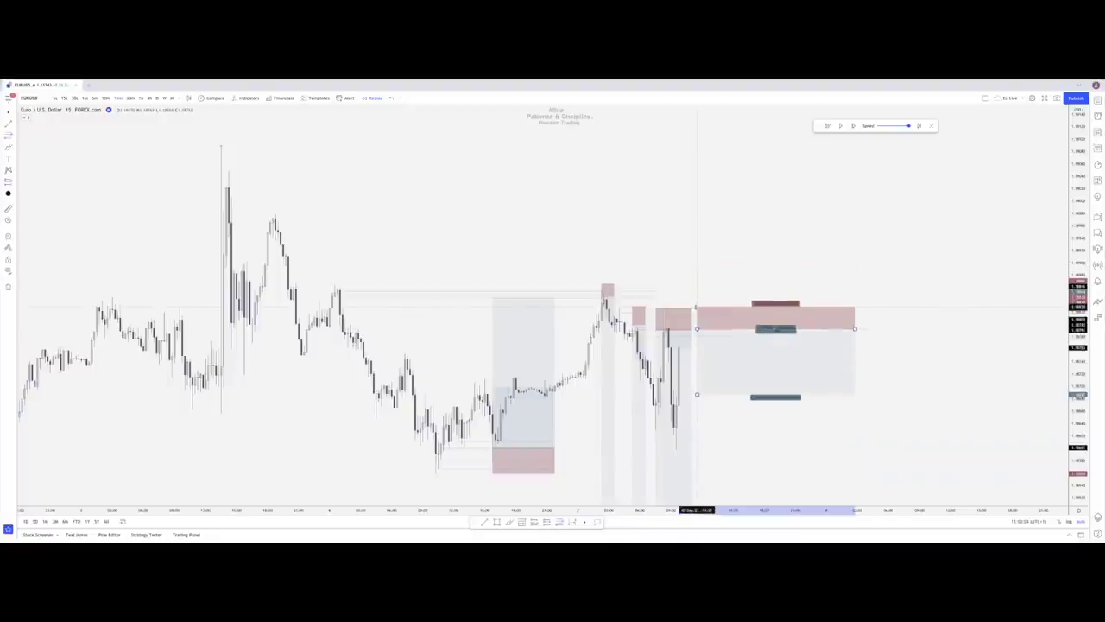
Mark the successive 7 September highs and short entries with freehand brush curves, then undo the strokes
scroll(904, 328, "down", 3)
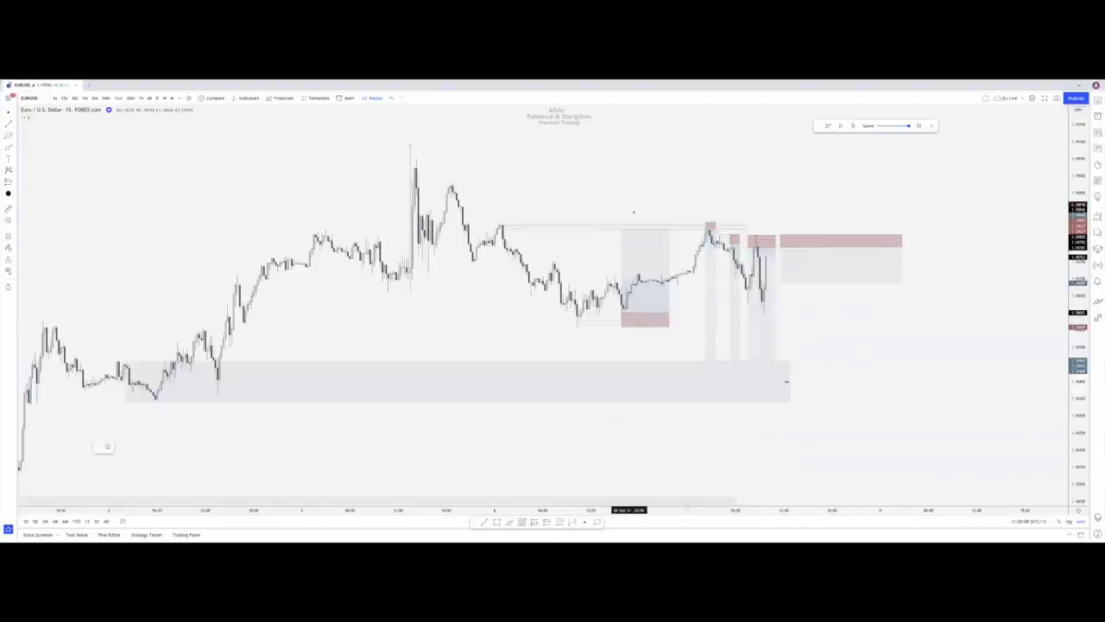
mouse_move(688, 220)
left_mouse_down()
mouse_move(753, 208)
mouse_move(818, 230)
left_mouse_up()
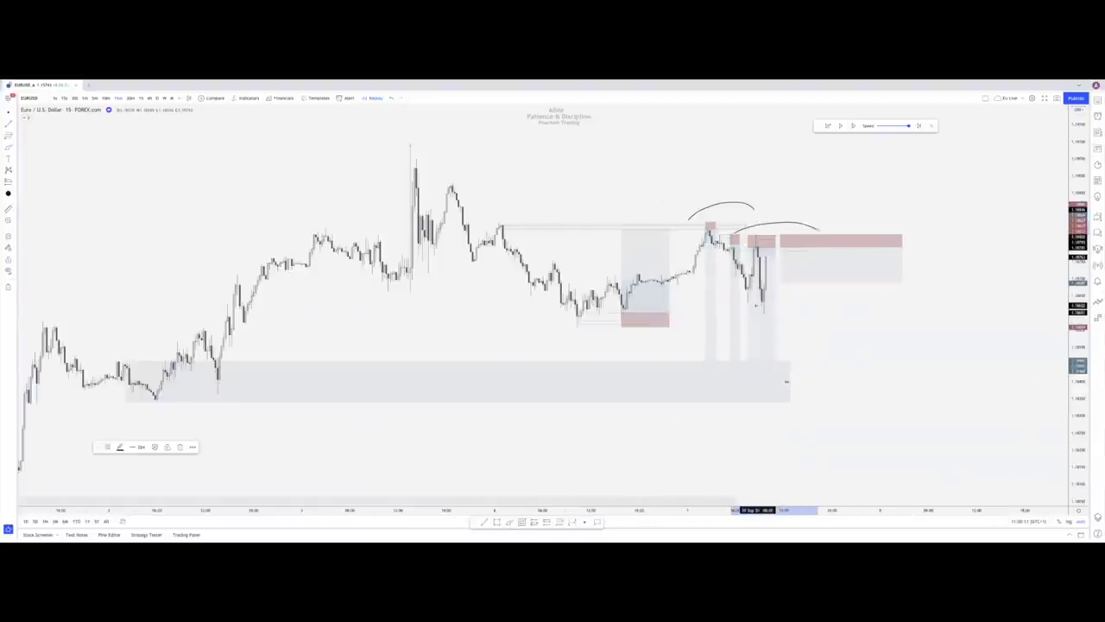
left_click_drag(698, 229, 796, 254)
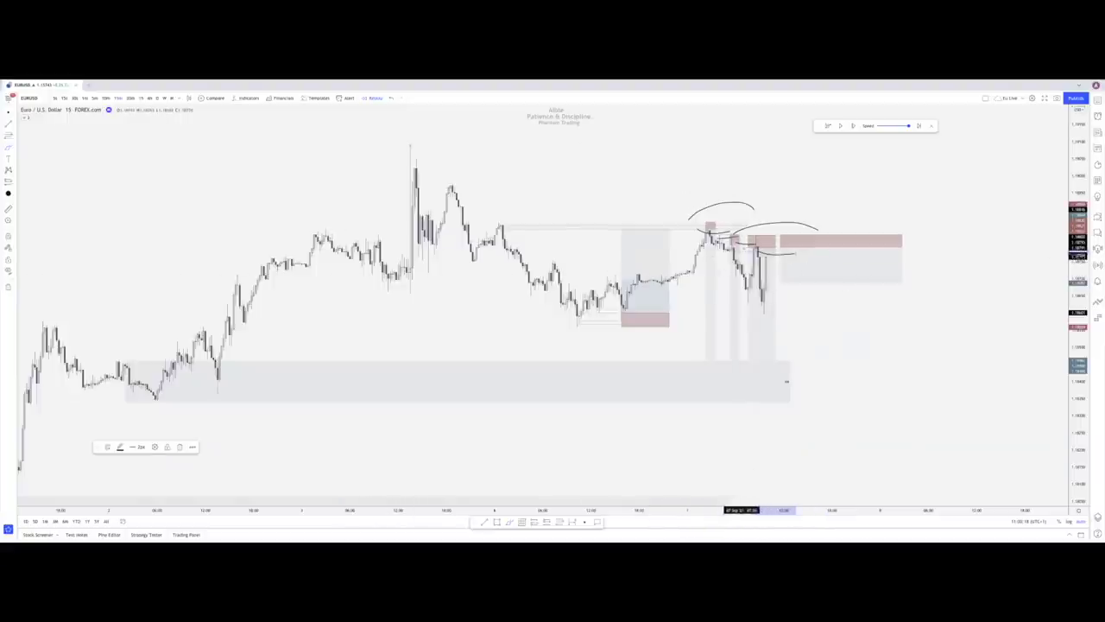
left_click_drag(736, 244, 805, 257)
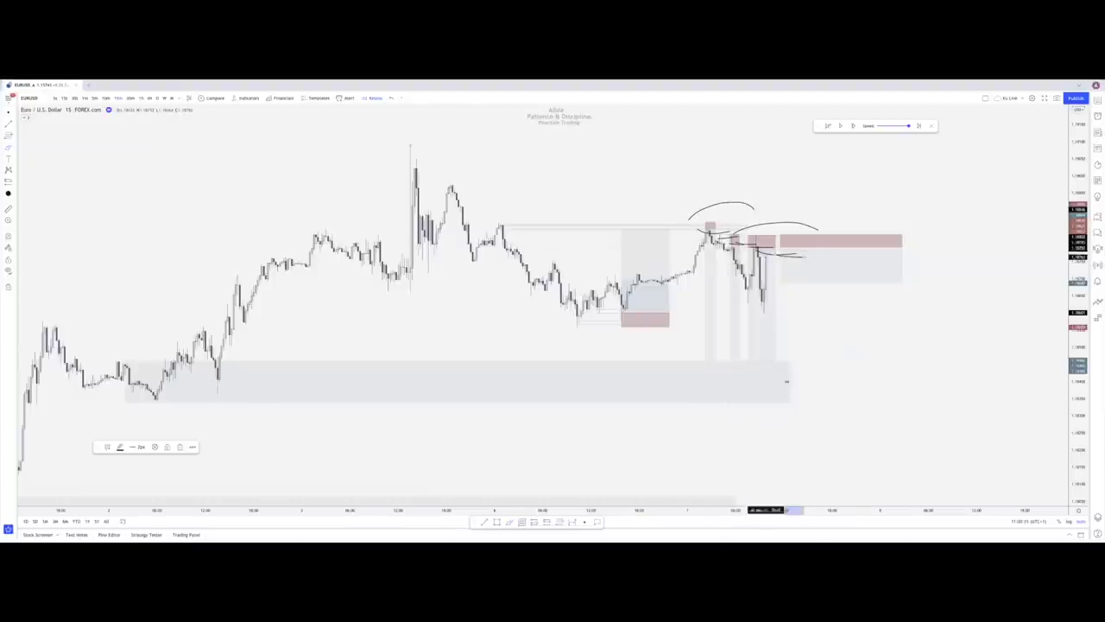
left_click(393, 100)
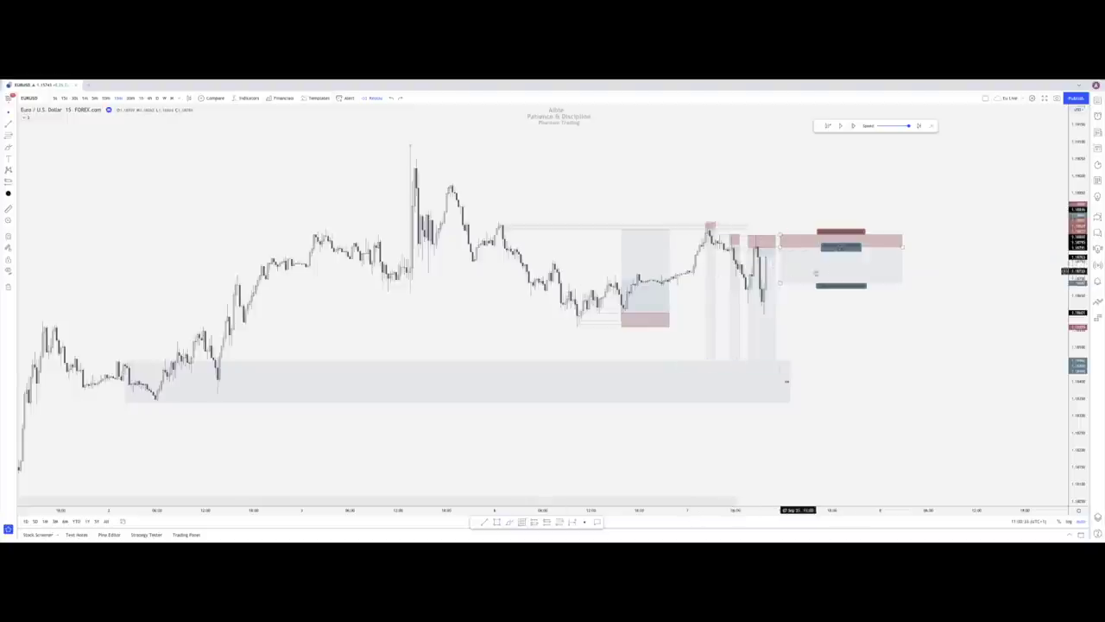
Narrow the fourth short position and extend its target down to the top of the demand zone
left_click_drag(902, 251, 822, 251)
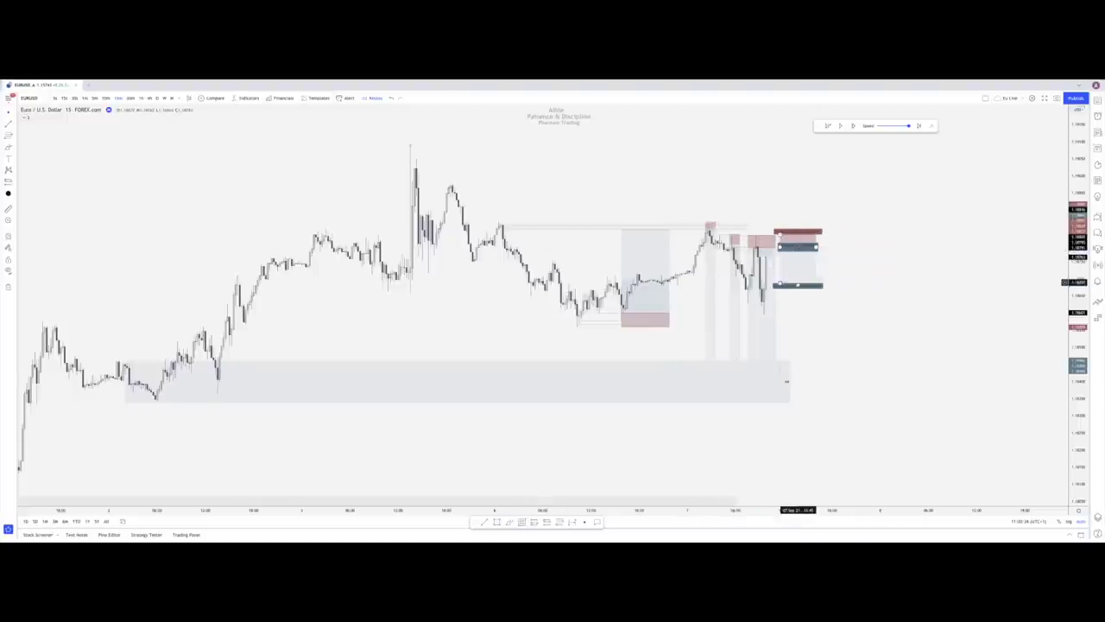
left_click_drag(779, 285, 780, 362)
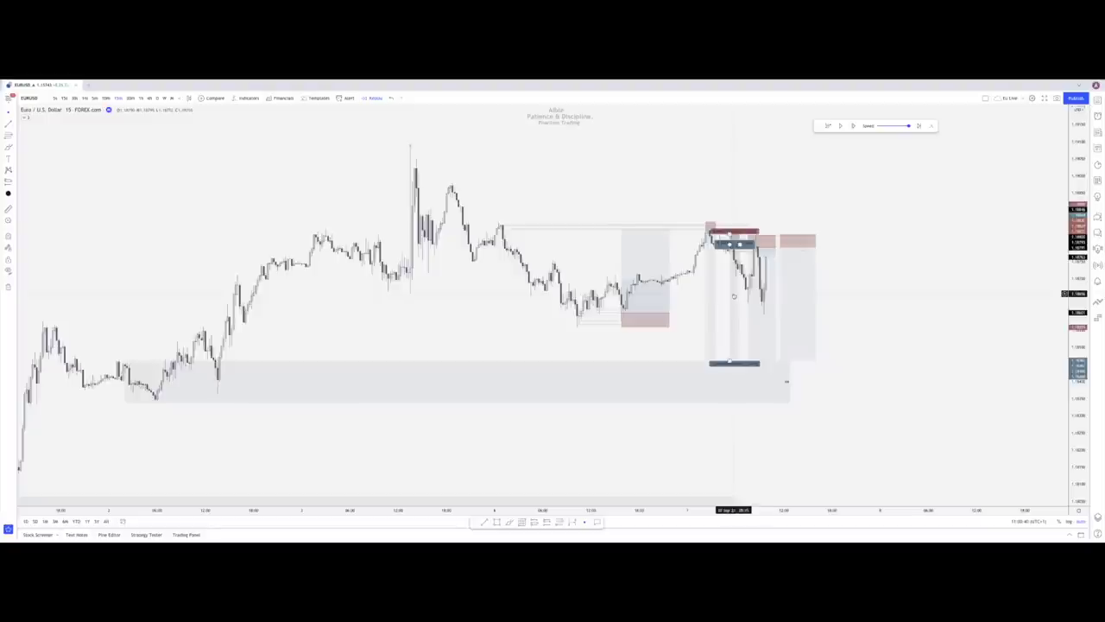
left_click_drag(733, 296, 756, 299)
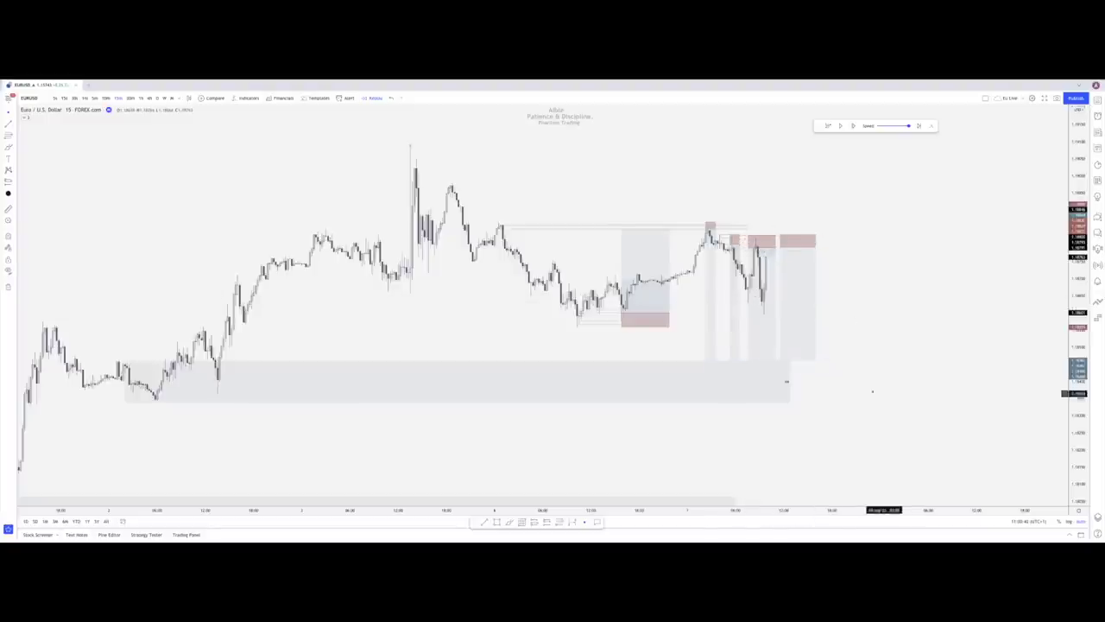
left_click(621, 173)
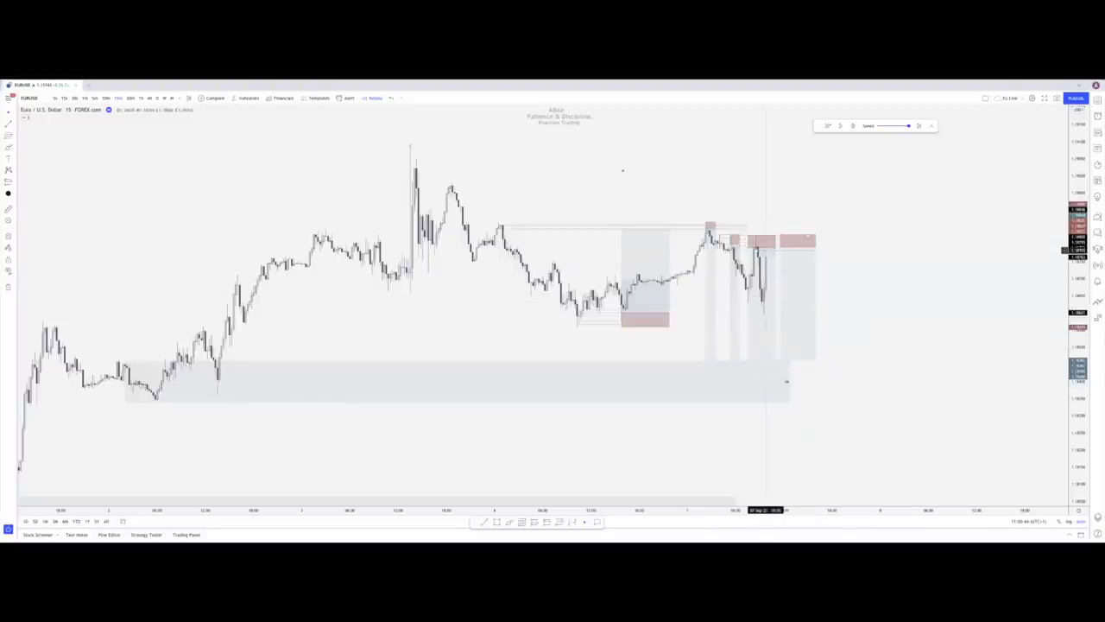
Advance the replay bar by bar through the pullback and the decline towards the 6 September low
left_click(853, 126)
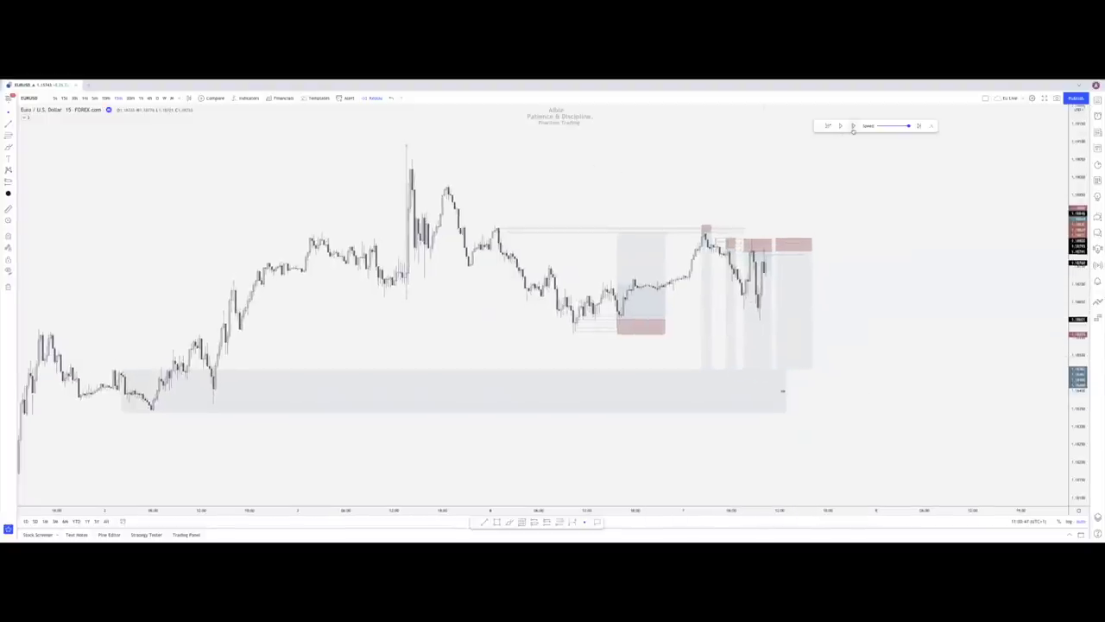
left_click(852, 126)
left_click(754, 264)
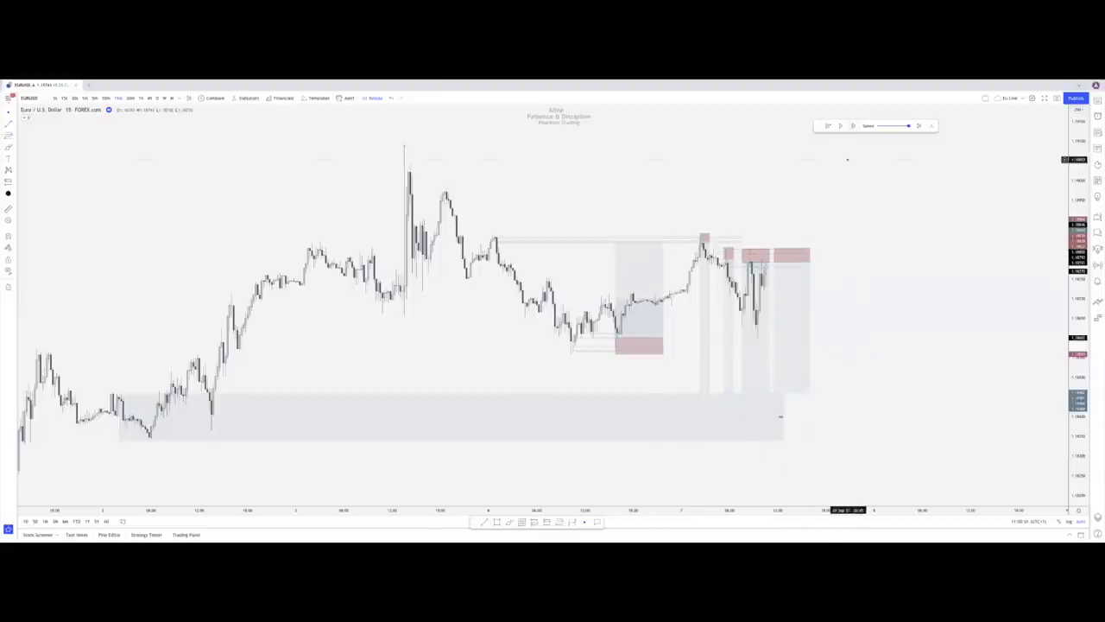
left_click(852, 126)
left_click(852, 126)
left_click(852, 126)
left_click(852, 126)
left_click(853, 126)
left_click(852, 126)
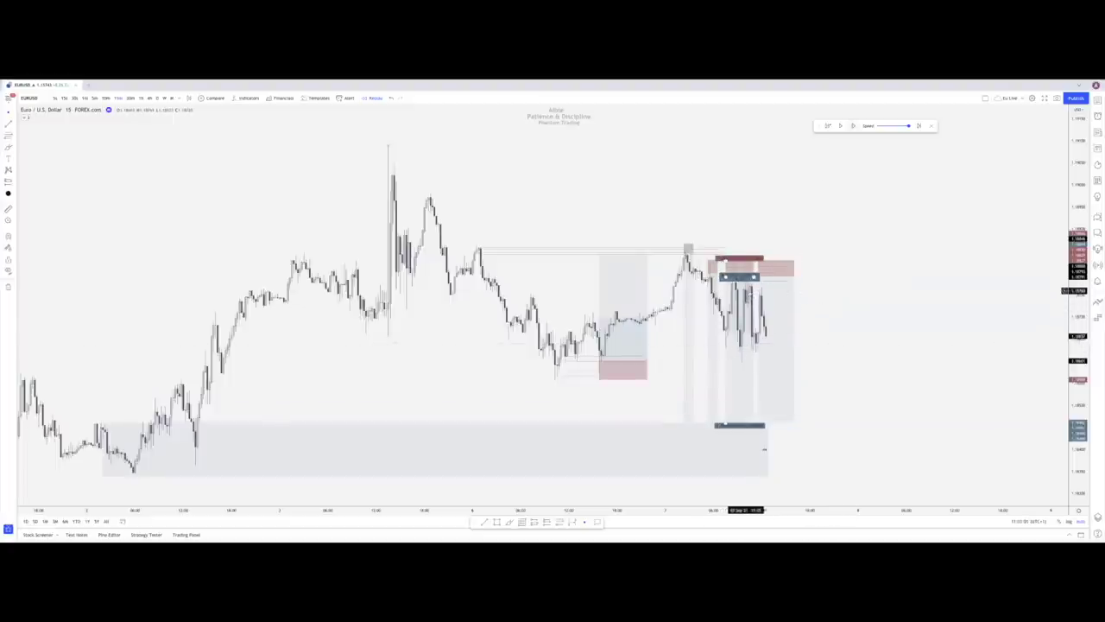
left_click(853, 126)
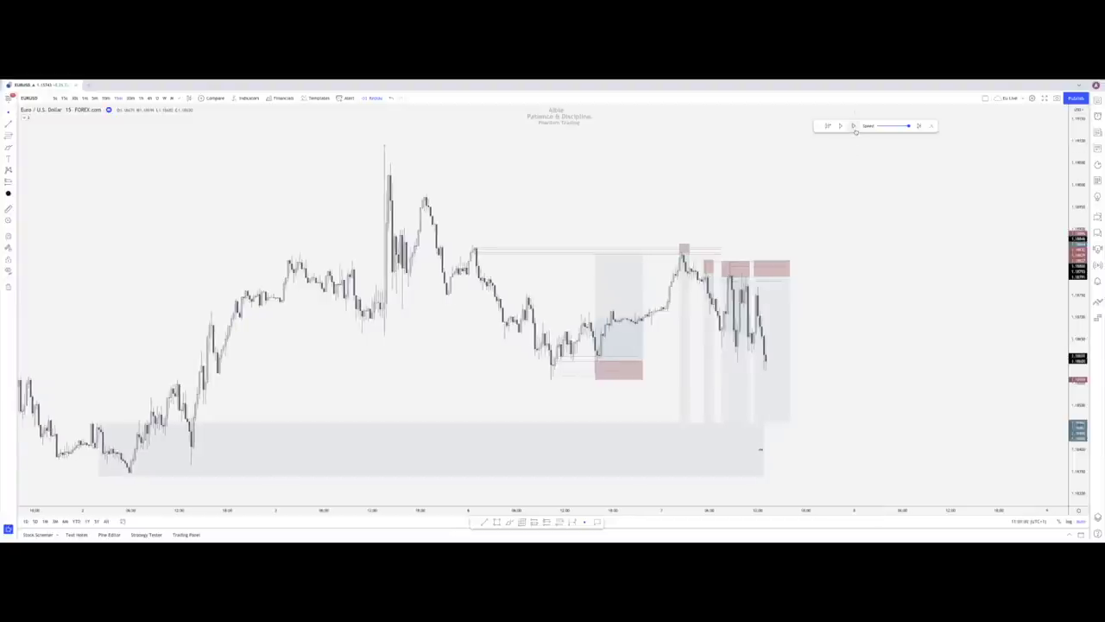
left_click(853, 127)
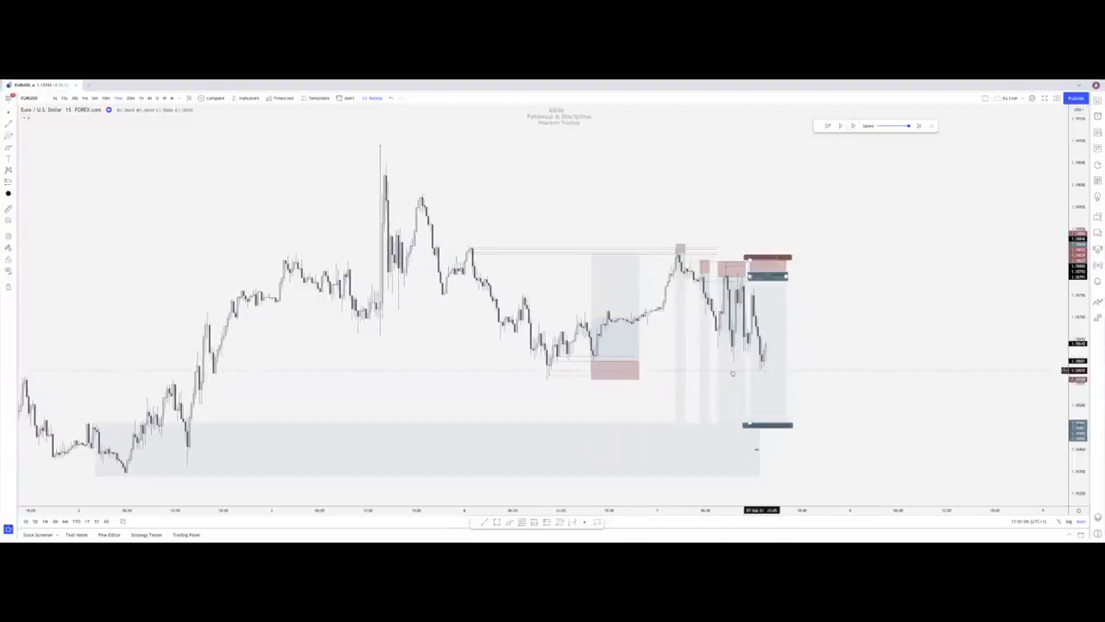
Draw a Gann Box over the latest decline's candles and place a narrow fifth short there, with its stop at the box's upper edge
left_click(758, 335)
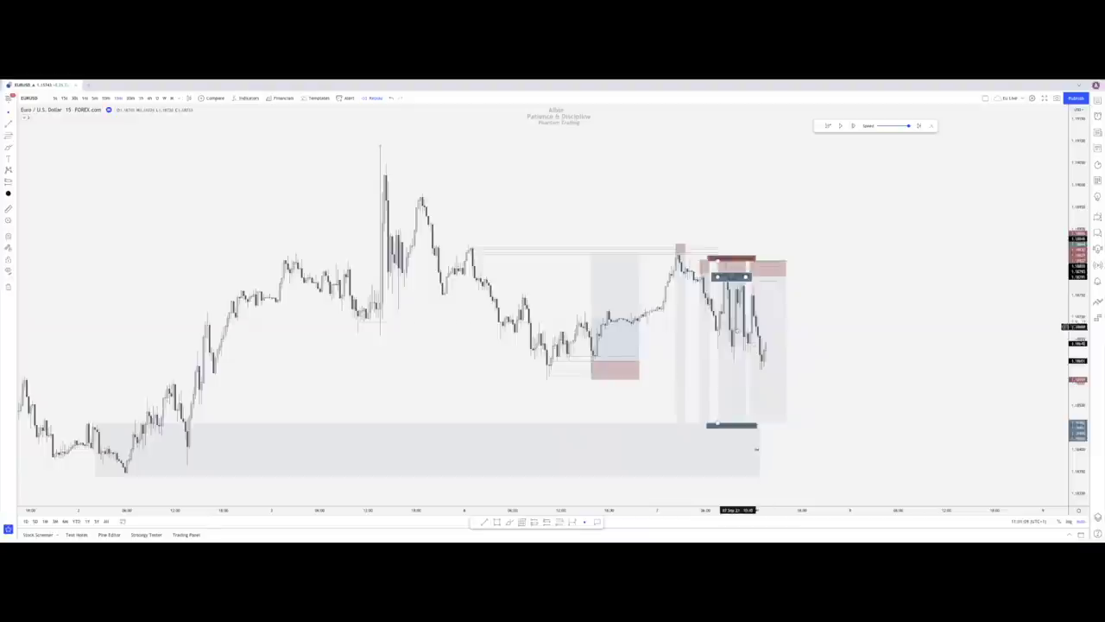
left_click(799, 302)
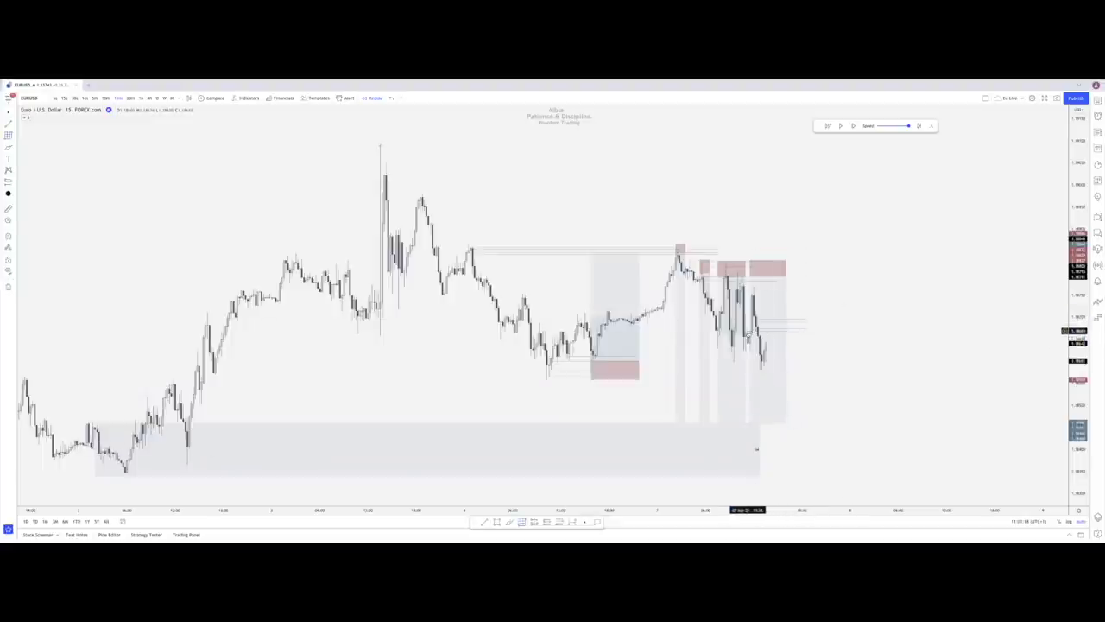
left_click(758, 317)
left_click(584, 522)
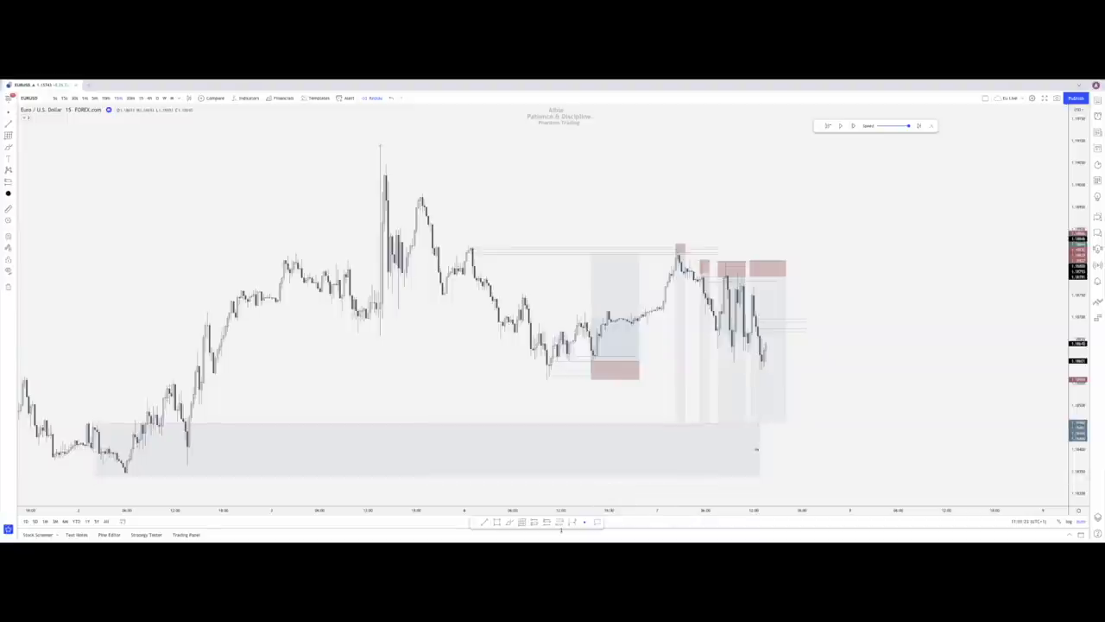
left_click(775, 328)
left_click_drag(776, 263, 776, 318)
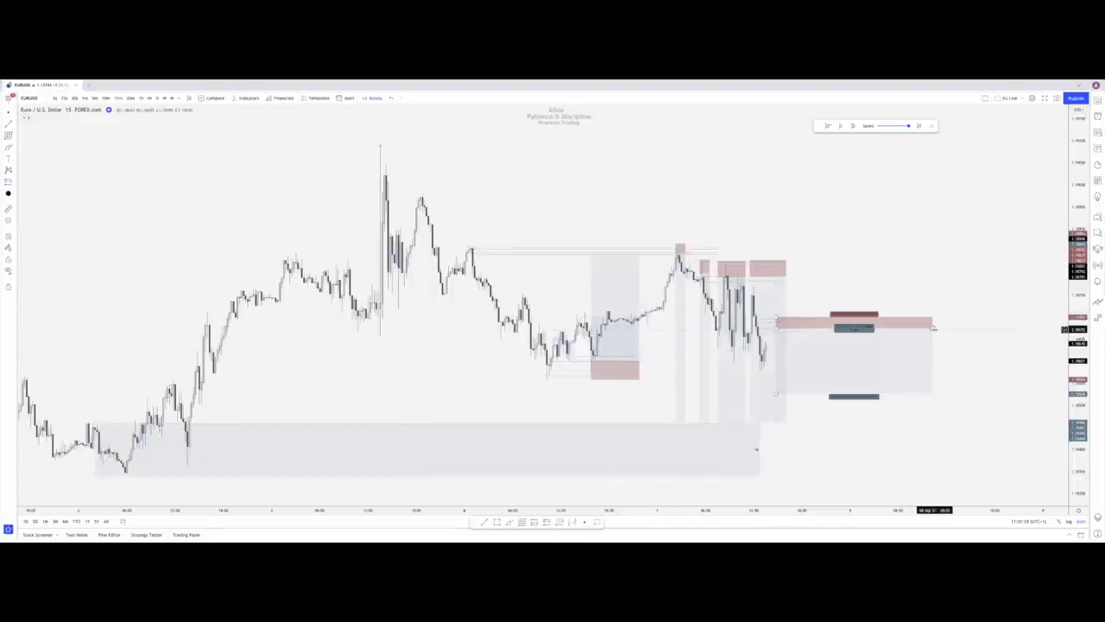
left_click_drag(932, 327, 818, 327)
Extend the fifth short position's target down to the top of the demand zone
left_click(679, 252)
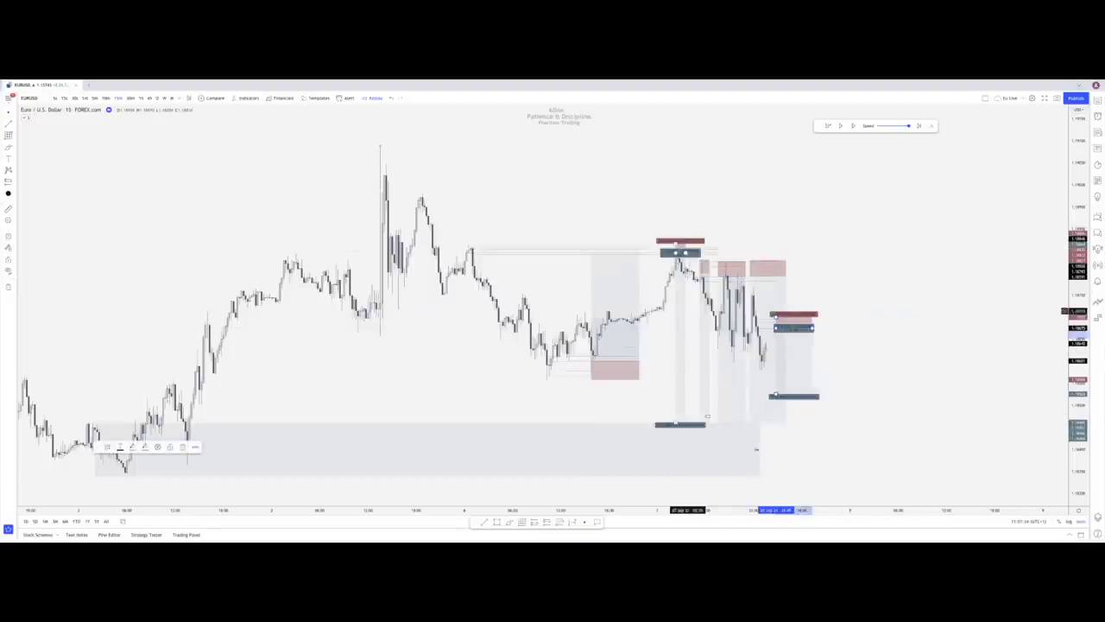
key("Delete")
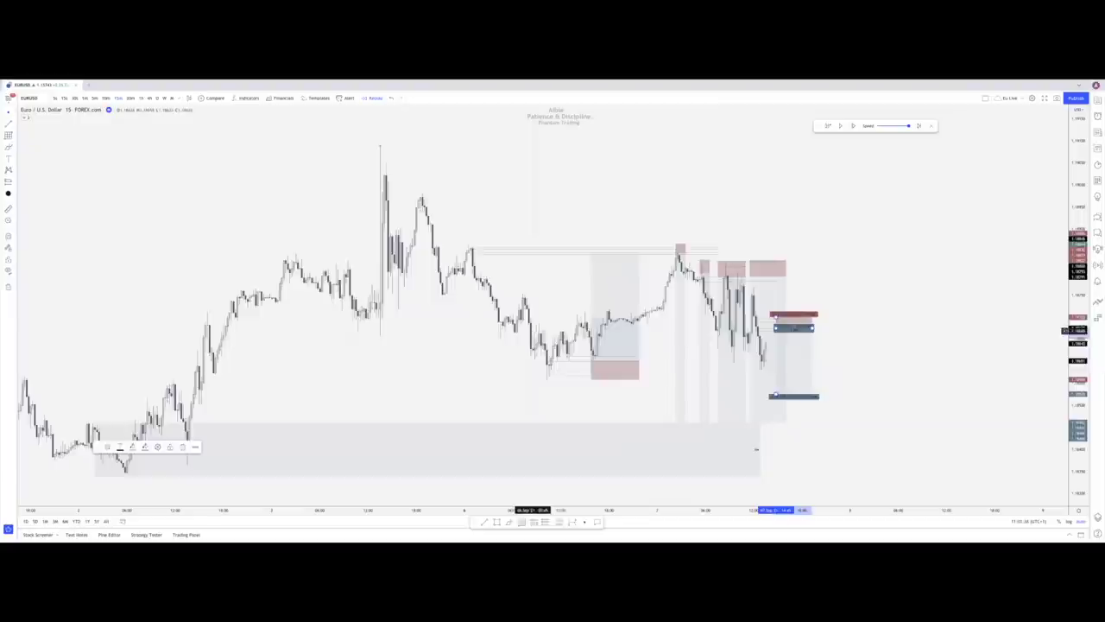
left_click(604, 361)
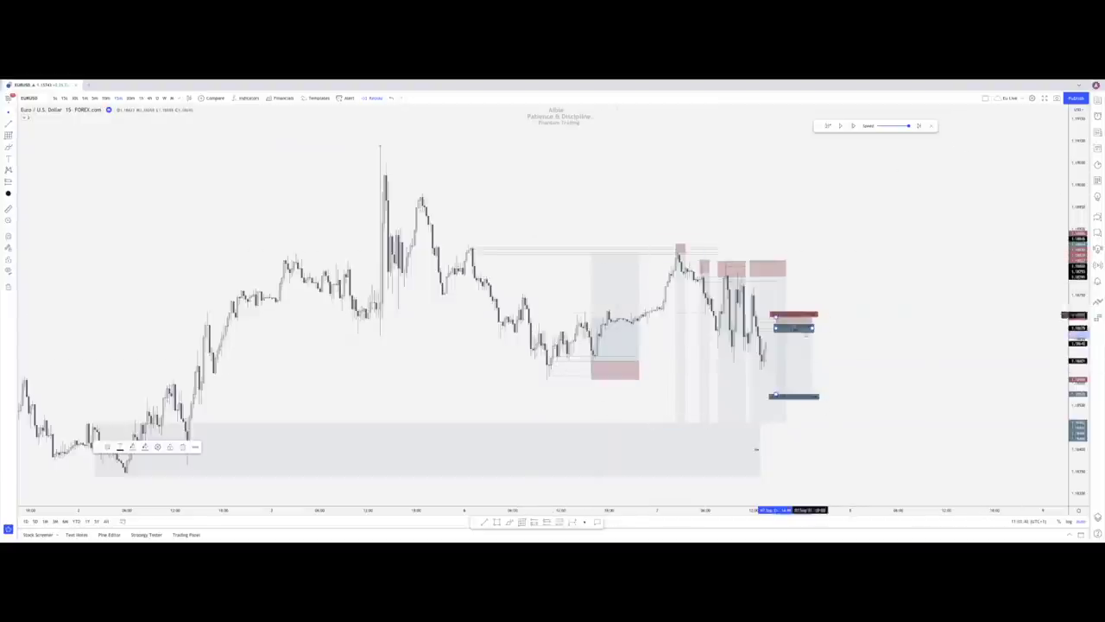
left_click_drag(776, 396, 776, 423)
left_click(877, 385)
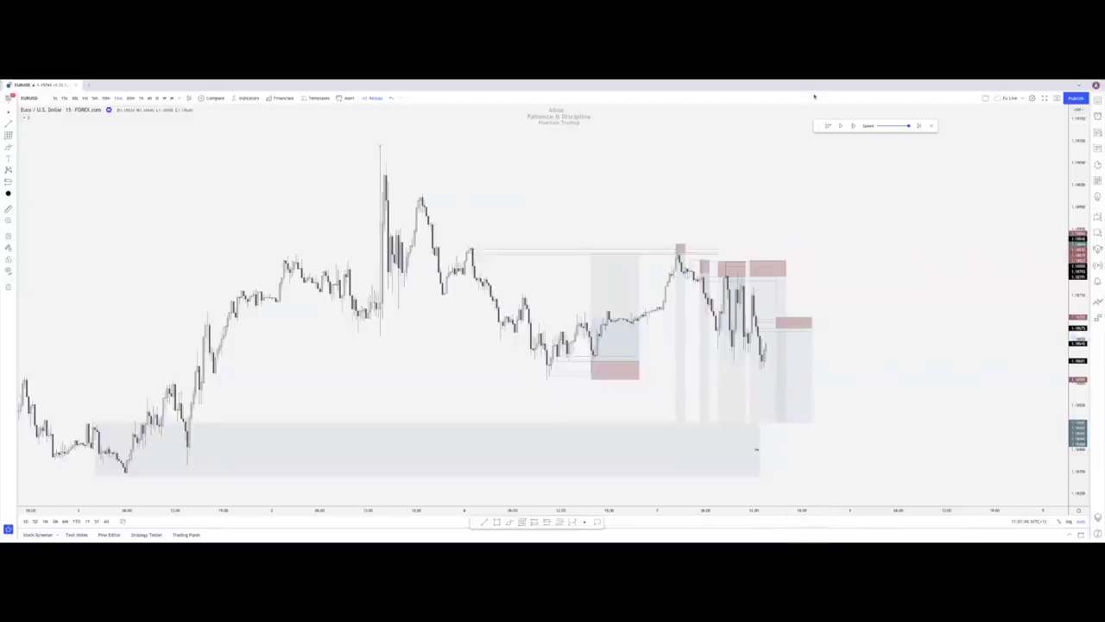
Advance the replay until price reaches the demand zone where the short positions have their targets
left_click(855, 127)
left_click(854, 127)
left_click(855, 127)
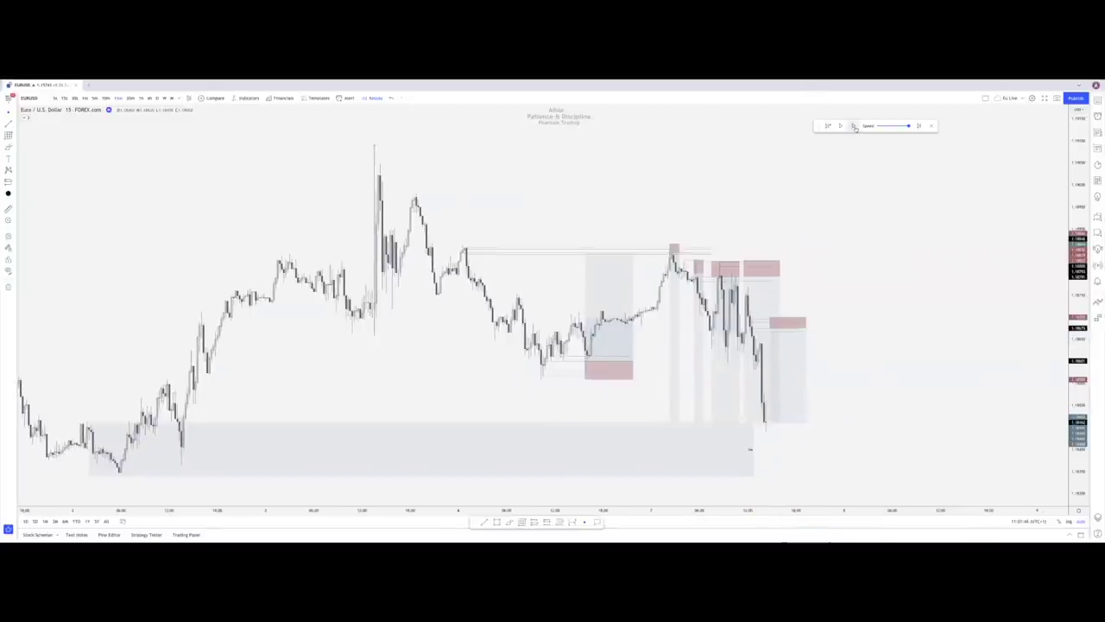
Advance the replay by one bar and delete the fifth short position
left_click(854, 126)
left_click(799, 354)
key("Delete")
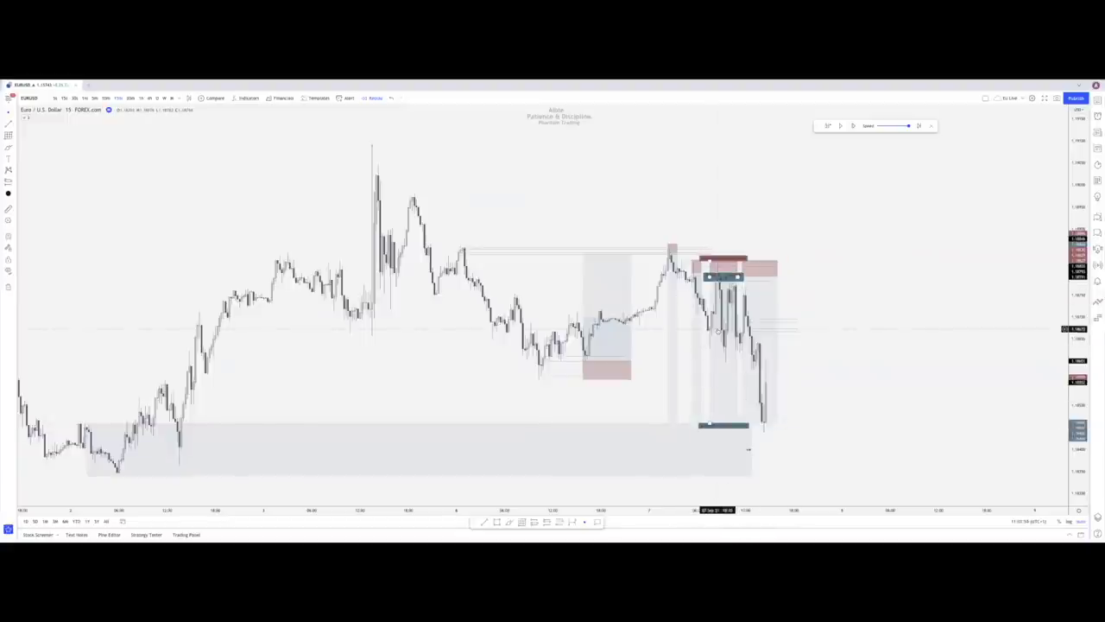
left_click_drag(718, 331, 683, 363)
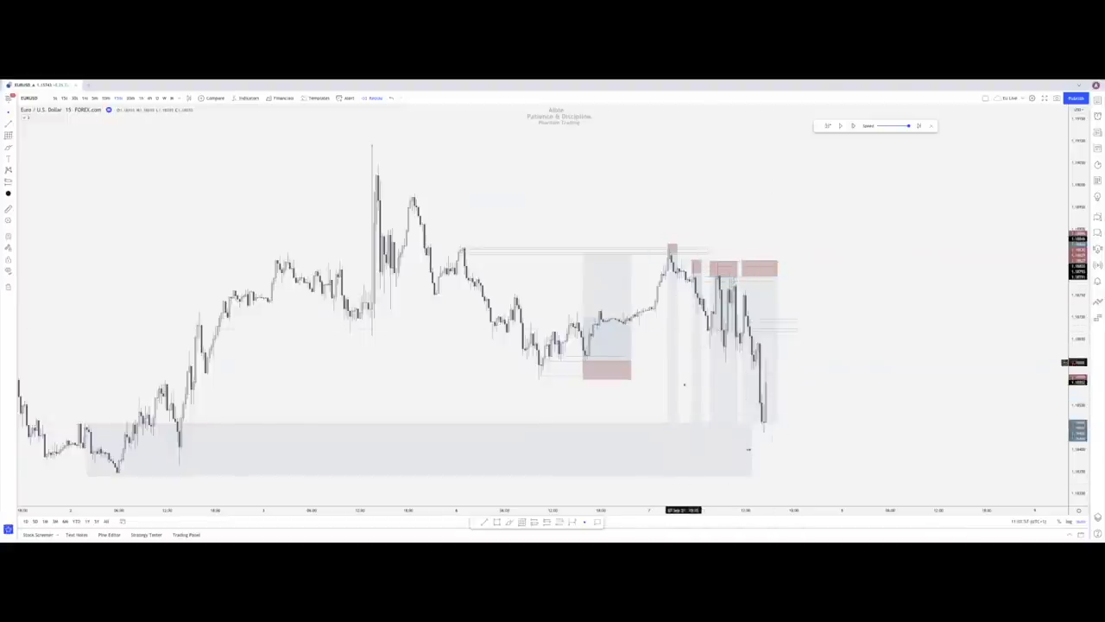
left_click_drag(682, 344, 747, 347)
Draw a Gann Box over the candles just before the latest breakdown and remove the previous box above it
left_click(575, 469)
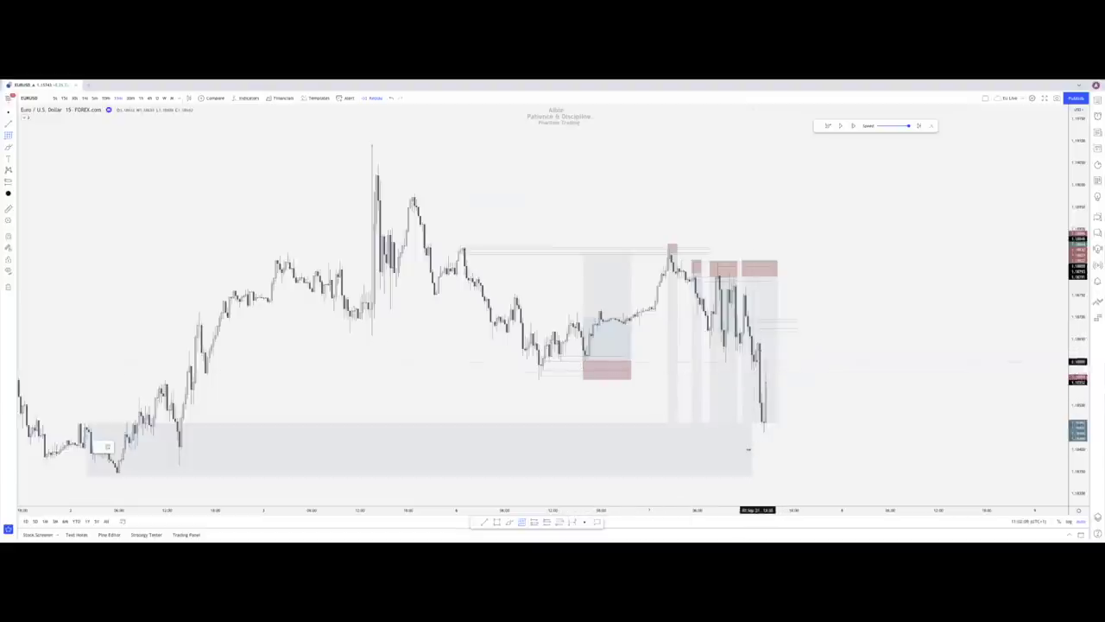
left_click(758, 362)
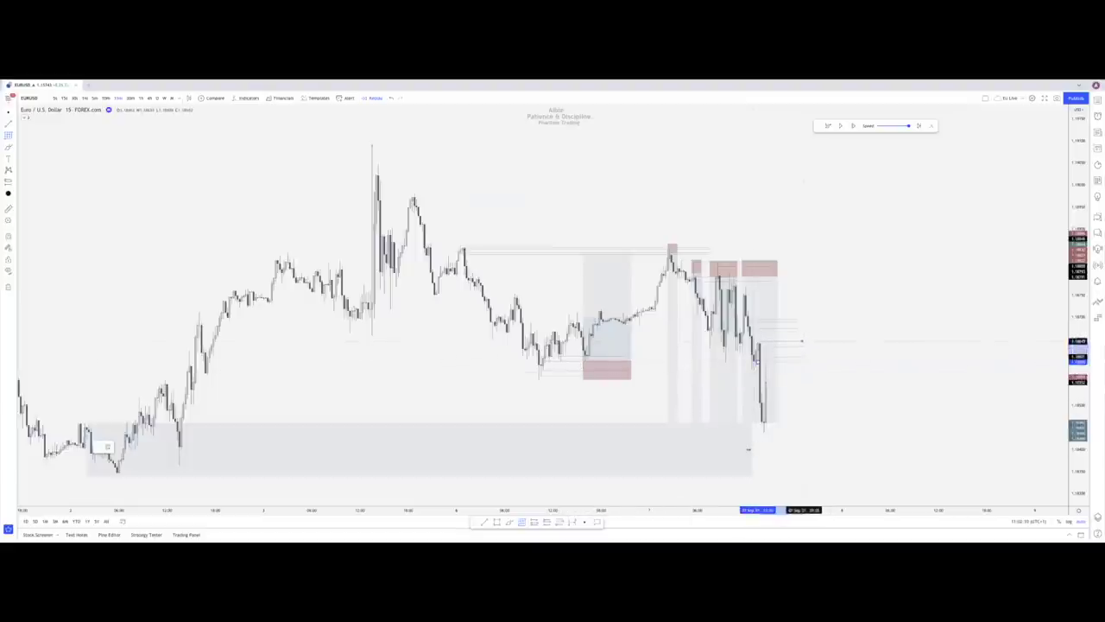
left_click(796, 342)
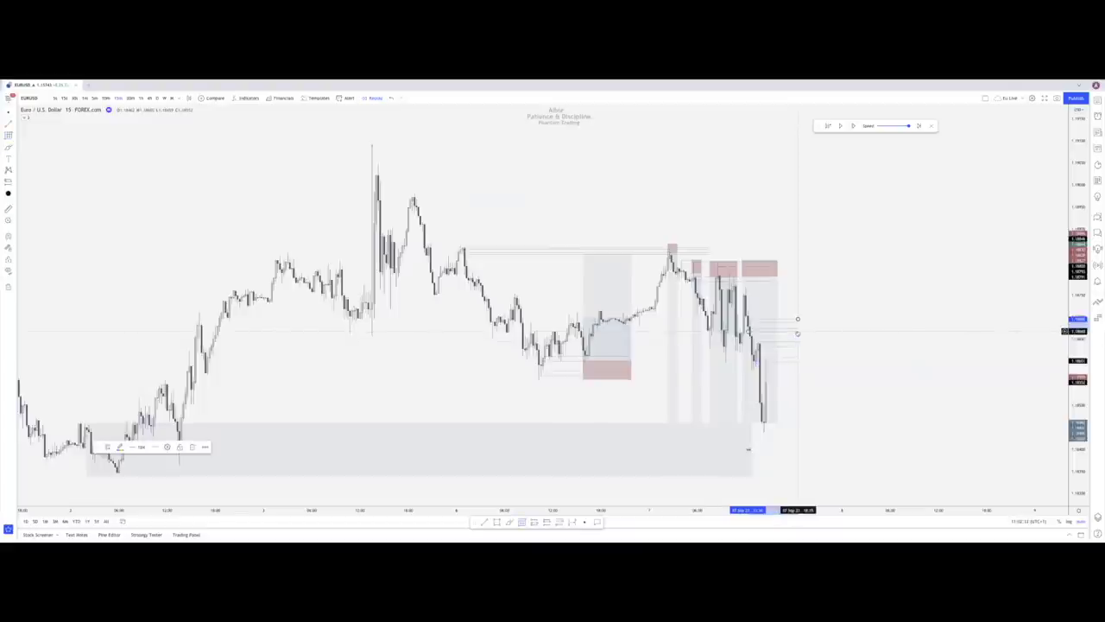
left_click(834, 344)
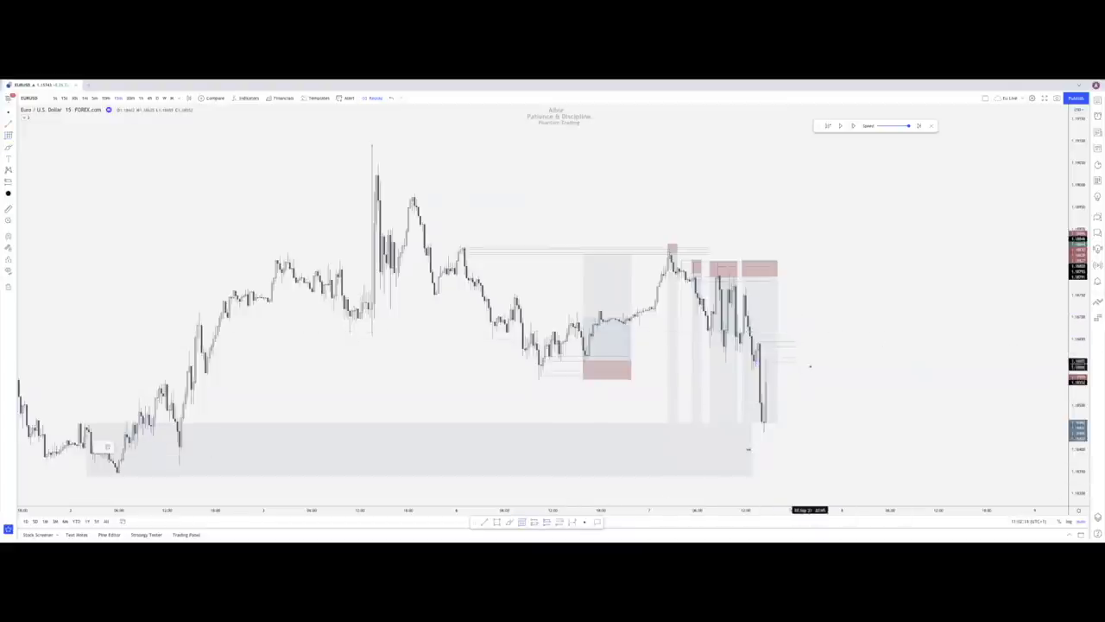
Place a narrow short at the Gann Box's lower edge, with its stop at the upper edge and target at the demand zone's top
left_click(767, 357)
left_click_drag(767, 290, 766, 341)
left_click(838, 323)
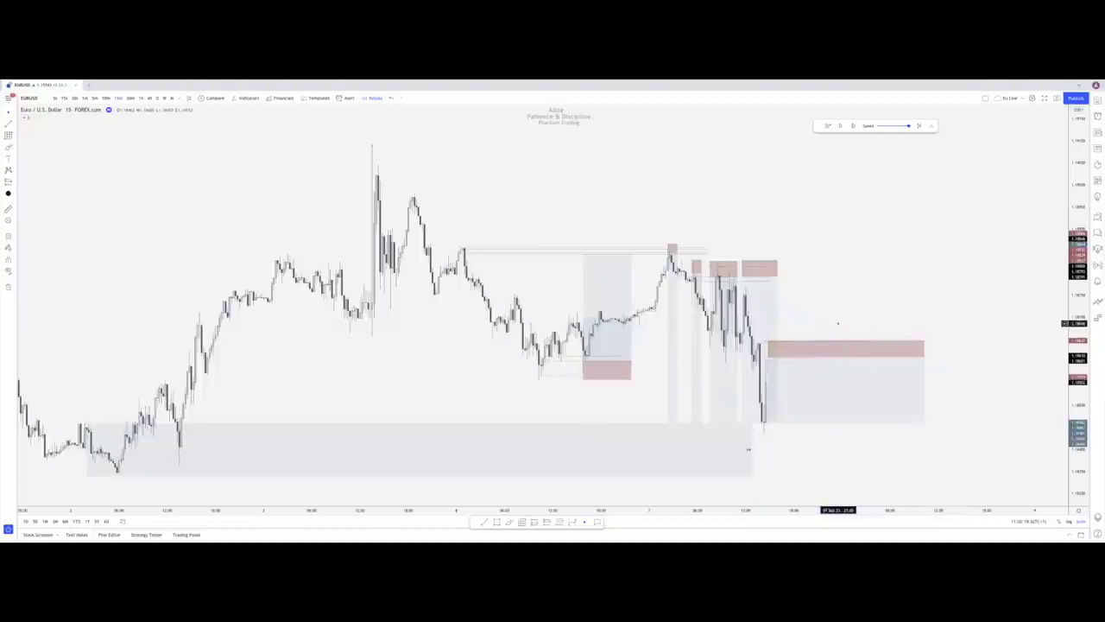
left_click(924, 357)
left_click_drag(923, 356, 818, 356)
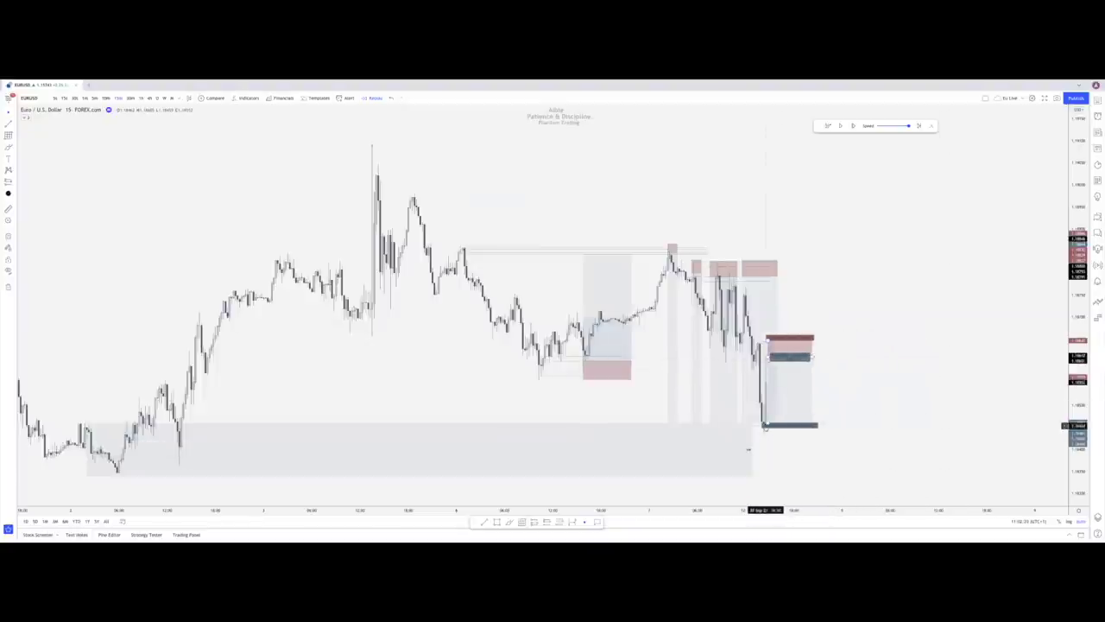
left_click(817, 377)
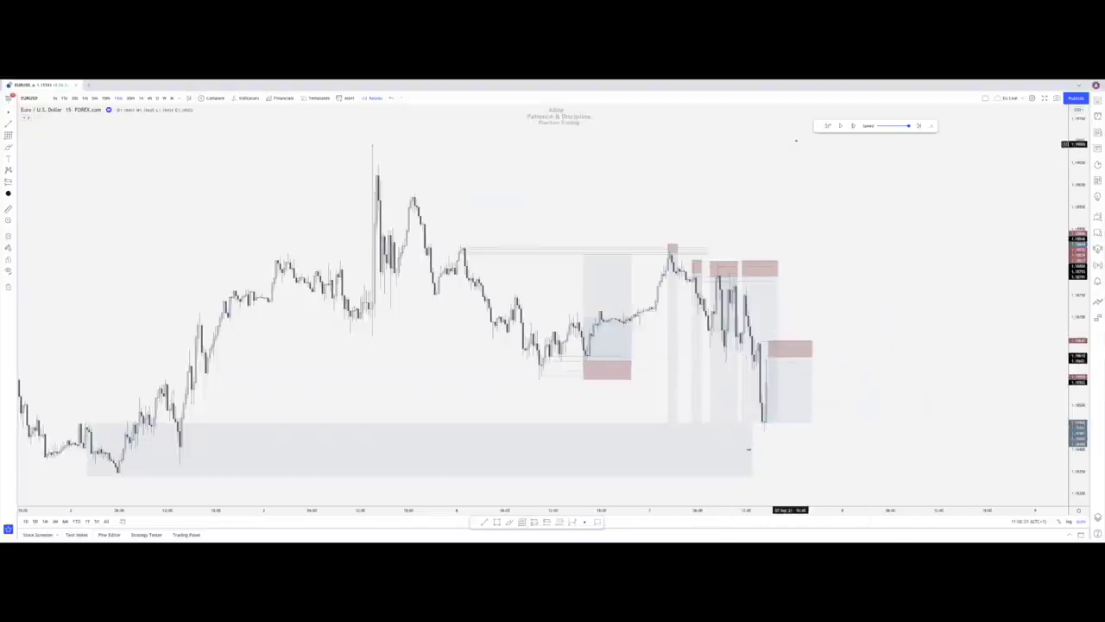
Advance the replay bar by bar as price moves into the demand zone
left_click(853, 127)
left_click(853, 126)
left_click(853, 127)
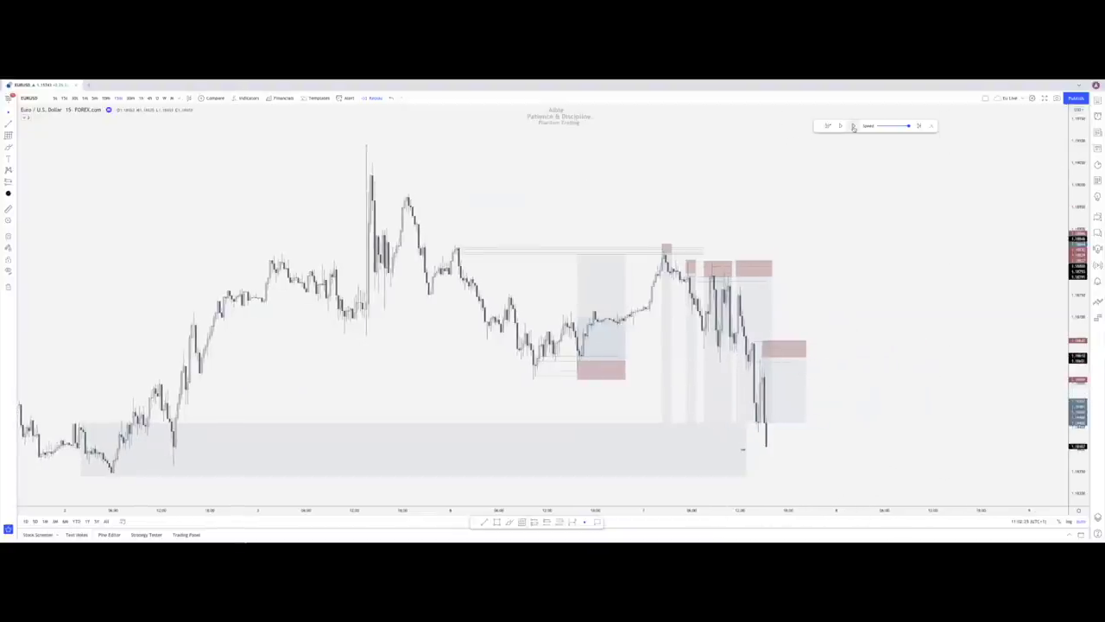
left_click(853, 127)
Delete the newest short position and narrow the fourth short's time span
left_click(794, 388)
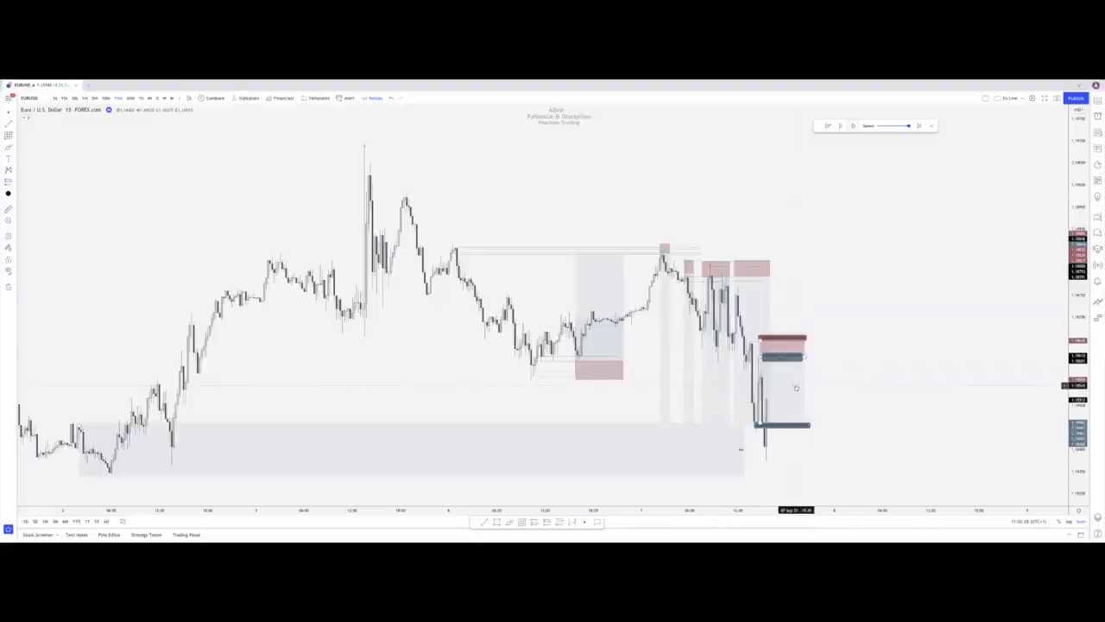
mouse_move(796, 389)
left_mouse_down()
mouse_move(755, 370)
mouse_move(776, 370)
left_mouse_up()
left_click(831, 379)
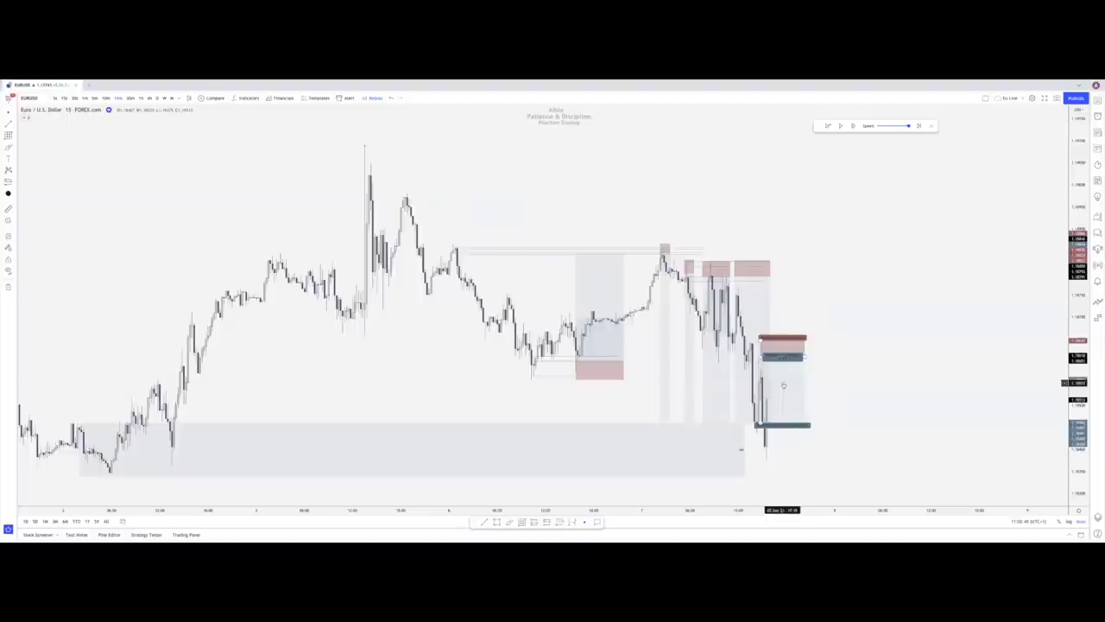
key("Delete")
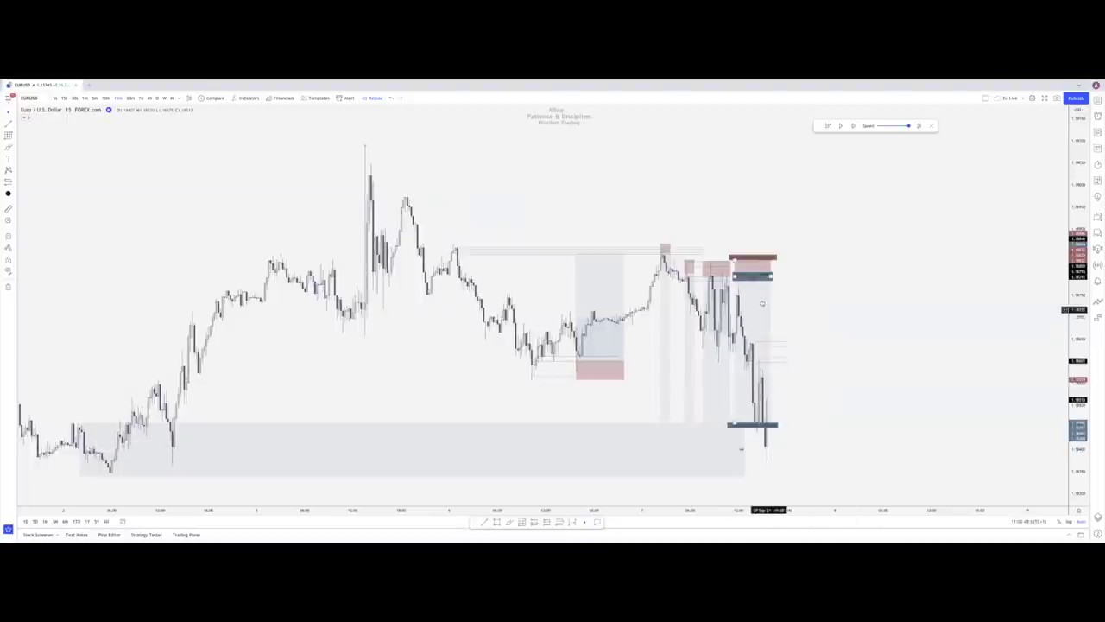
left_click_drag(770, 276, 751, 278)
Box the latest lower high with a Gann Box and place a narrow short there, its stop above the box and target at the demand zone's bottom
left_click(796, 291)
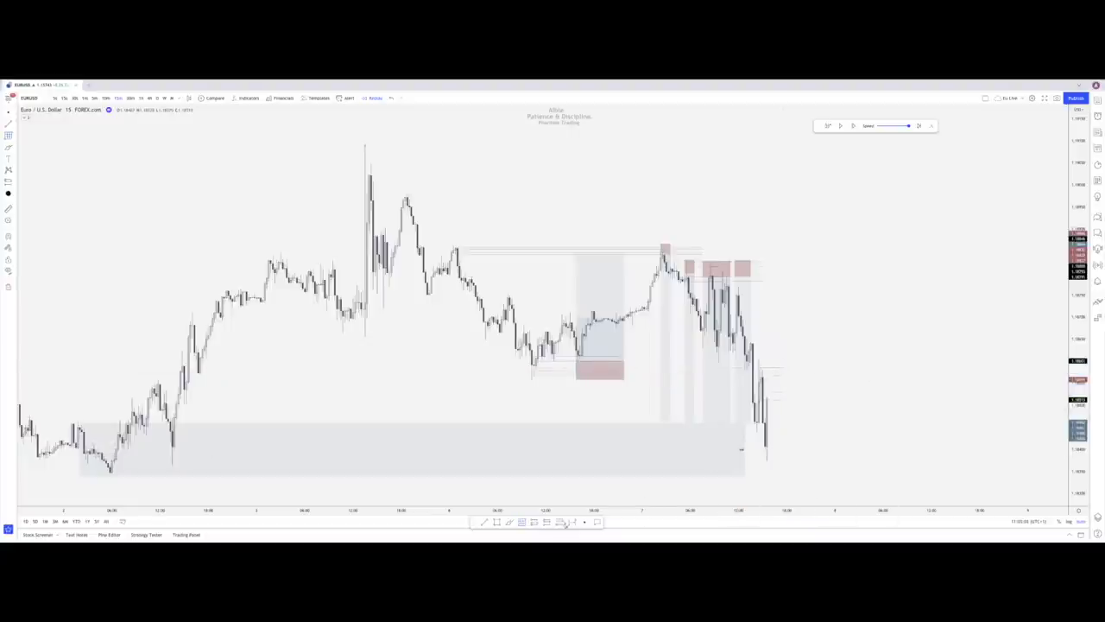
left_click(766, 392)
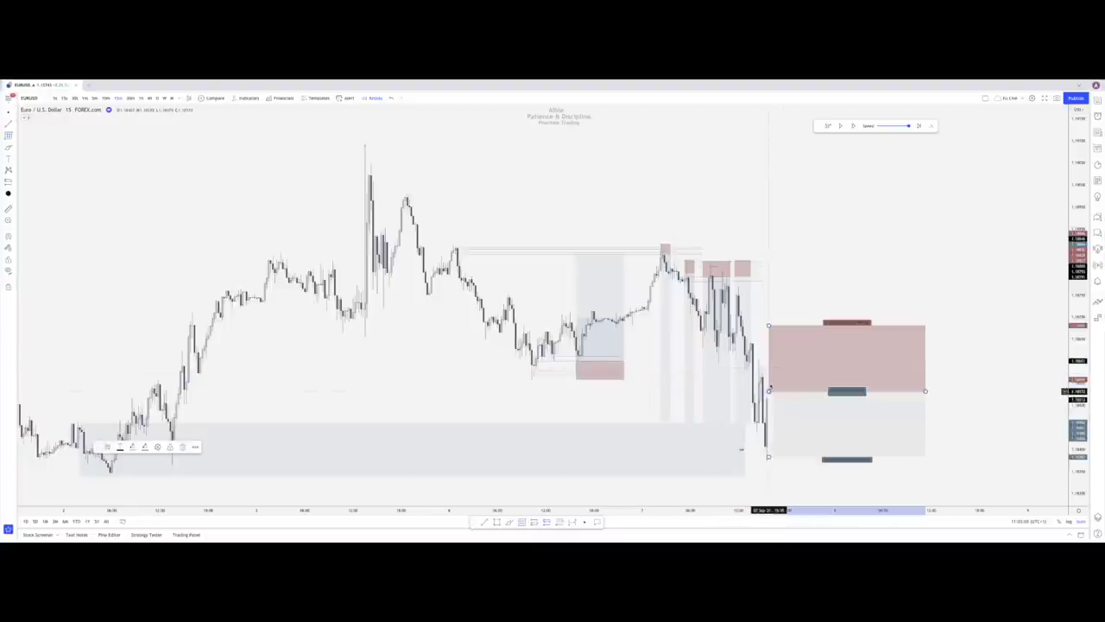
left_click_drag(767, 323, 768, 359)
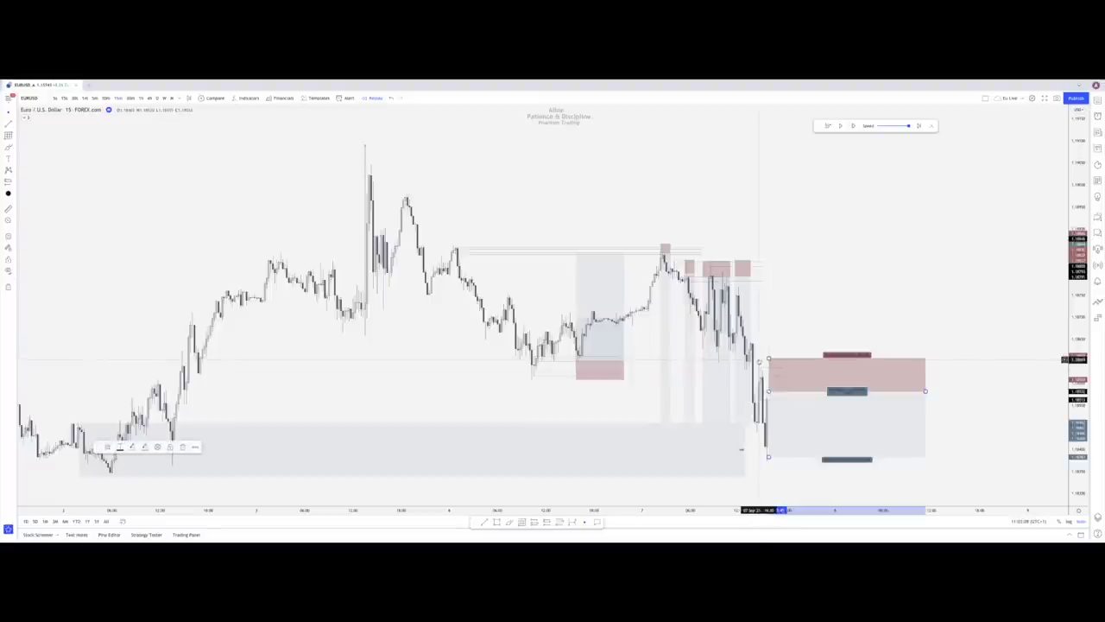
left_click_drag(768, 458, 767, 475)
left_click_drag(926, 393, 805, 392)
left_click(898, 385)
Advance the replay bar by bar through the retest of the short entry and the following drop and bounce
left_click(857, 127)
left_click(857, 127)
left_click(856, 127)
left_click(856, 127)
left_click(856, 127)
left_click(856, 127)
left_click(856, 126)
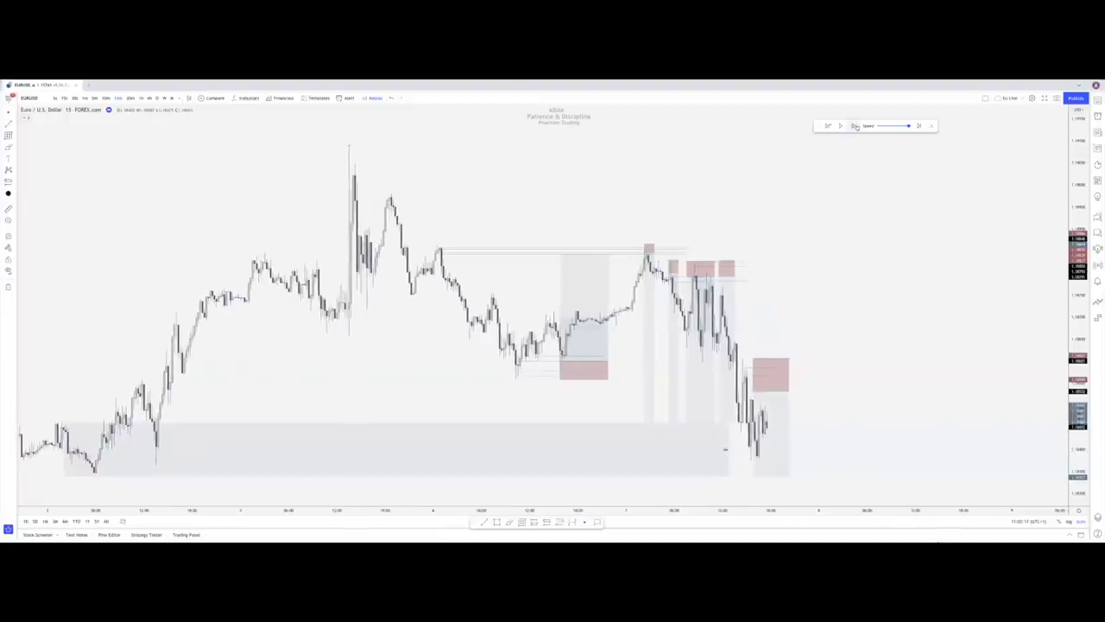
left_click(856, 126)
left_click(856, 126)
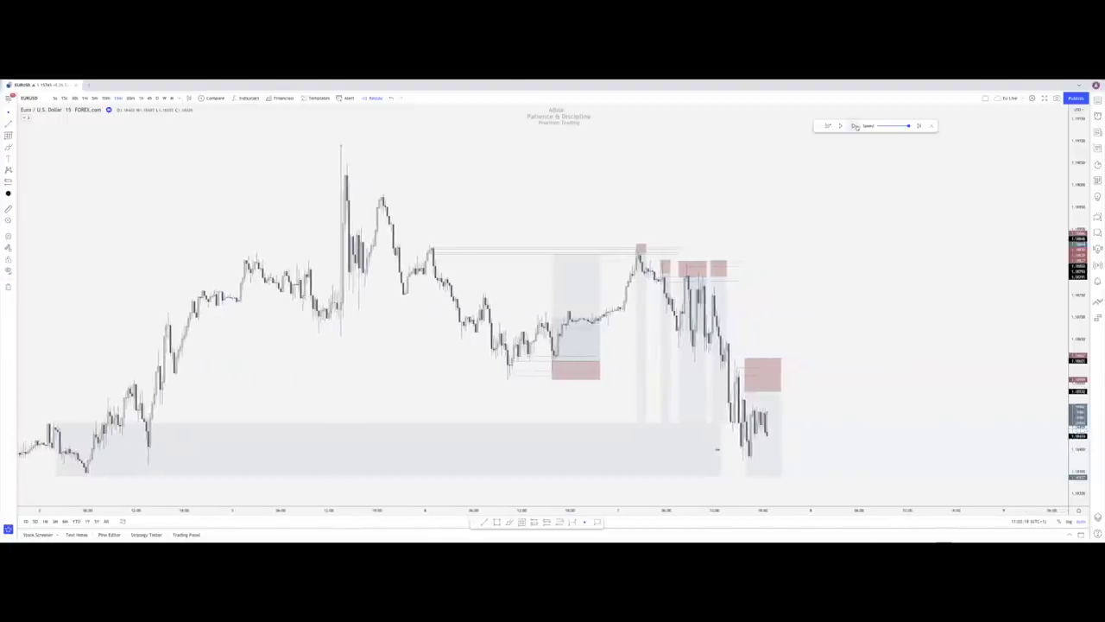
left_click(855, 126)
left_click(856, 126)
left_click(855, 126)
left_click(856, 126)
left_click(855, 126)
left_click(855, 126)
left_click(856, 126)
left_click(856, 126)
left_click(856, 126)
Refit the Gann Box at the latest lower high and move the newest short position forward to the retest candles
left_click(720, 464)
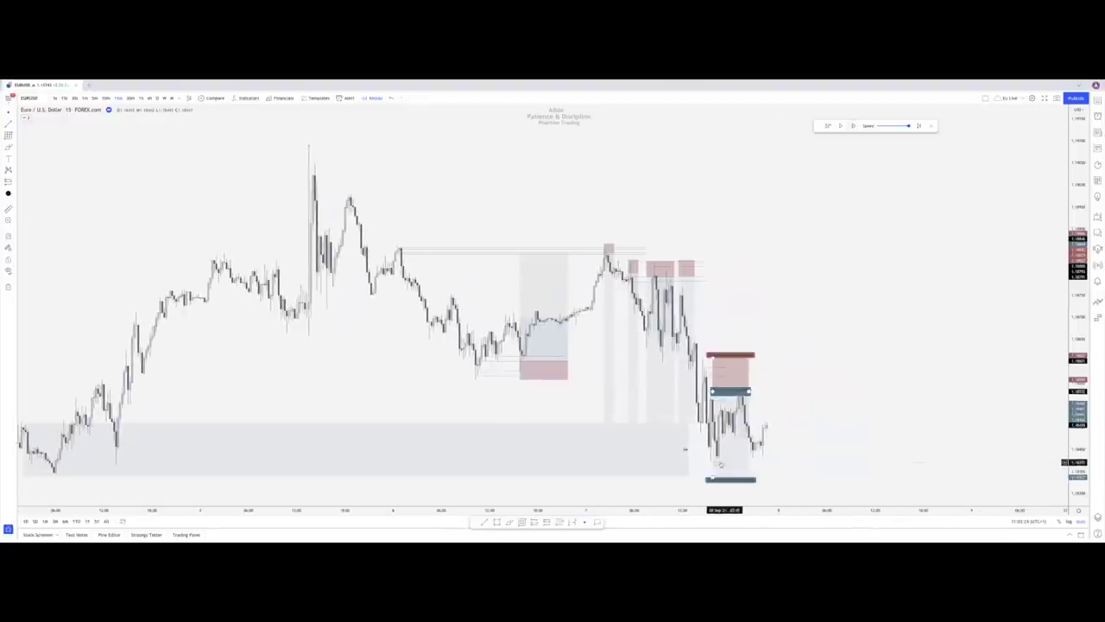
scroll(711, 463, "down", 1)
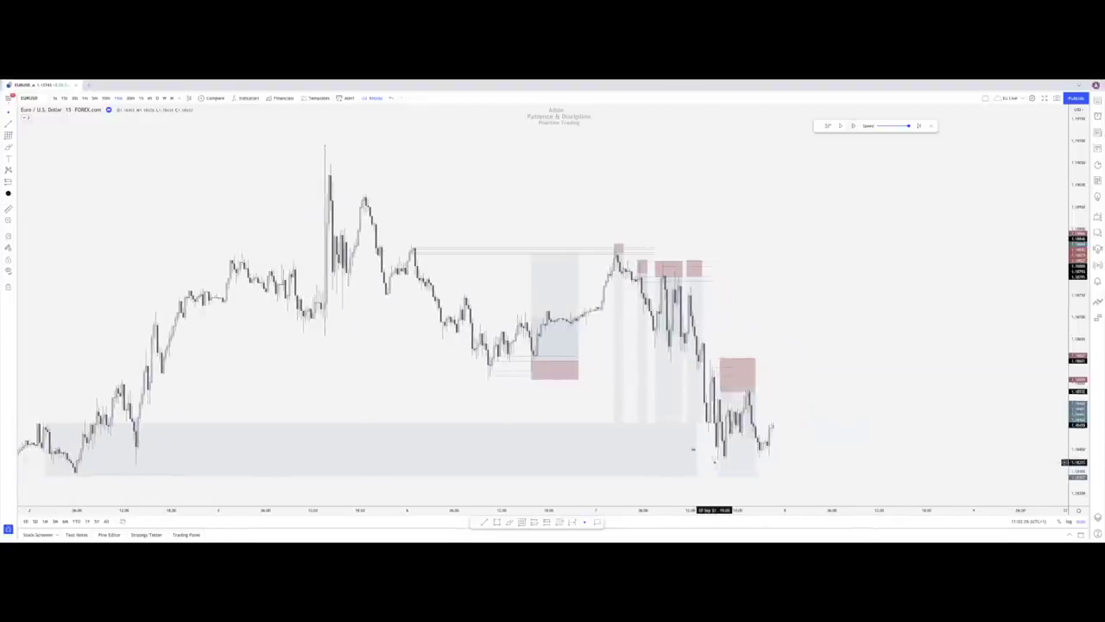
left_click(703, 473)
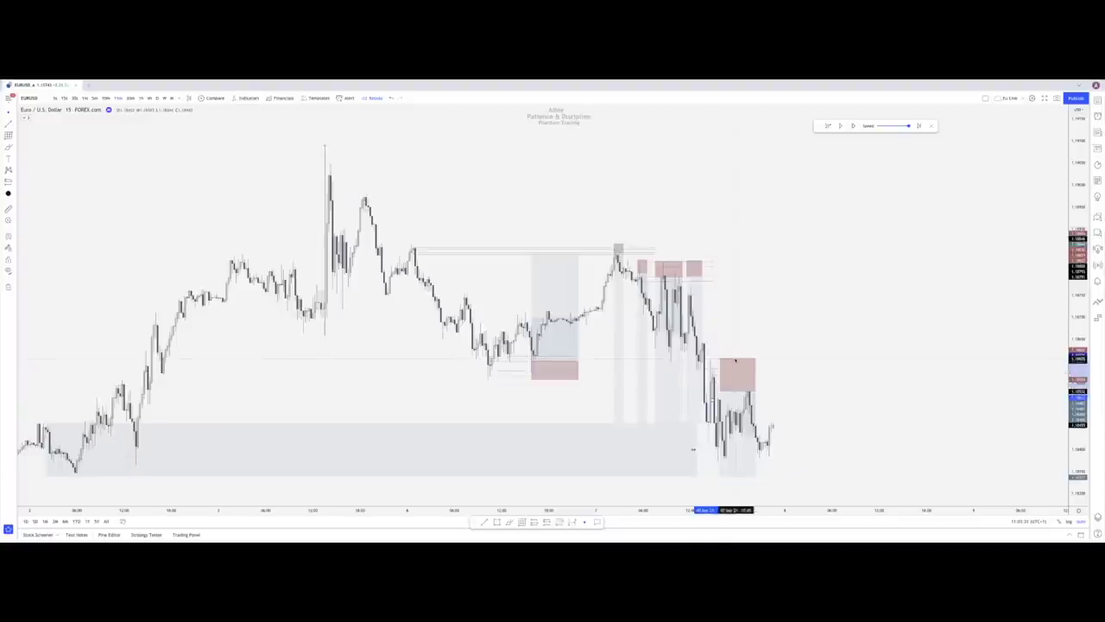
mouse_move(734, 360)
left_mouse_down()
mouse_move(754, 360)
mouse_move(732, 389)
mouse_move(732, 360)
left_mouse_up()
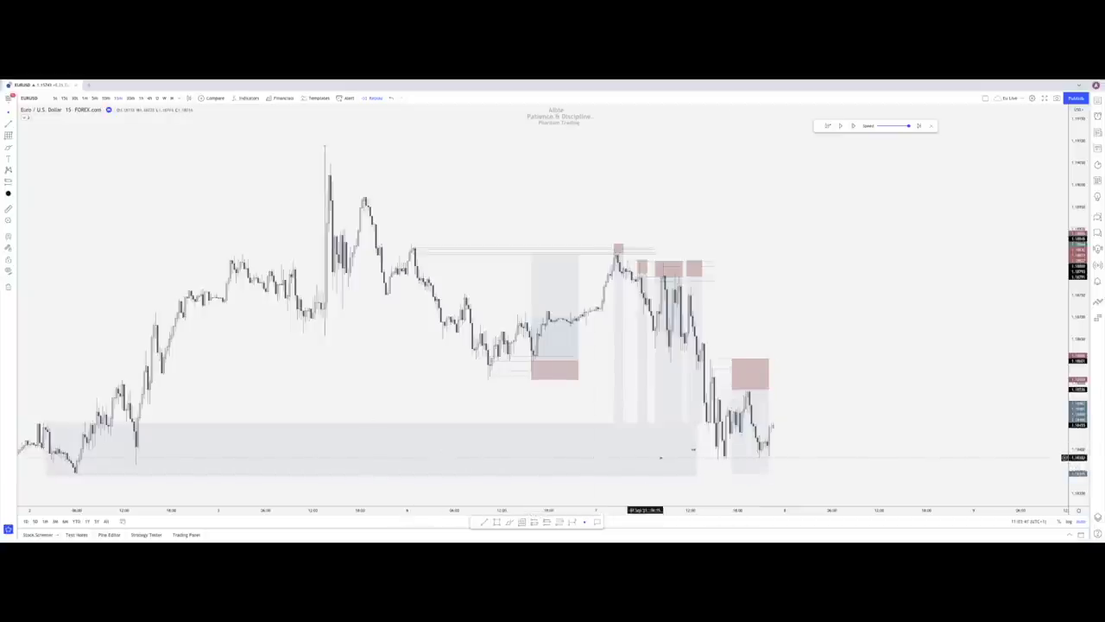
Examine both demand zones and the successive short entries along the decline from the 7 September high
scroll(746, 437, "down", 1)
scroll(746, 436, "down", 2)
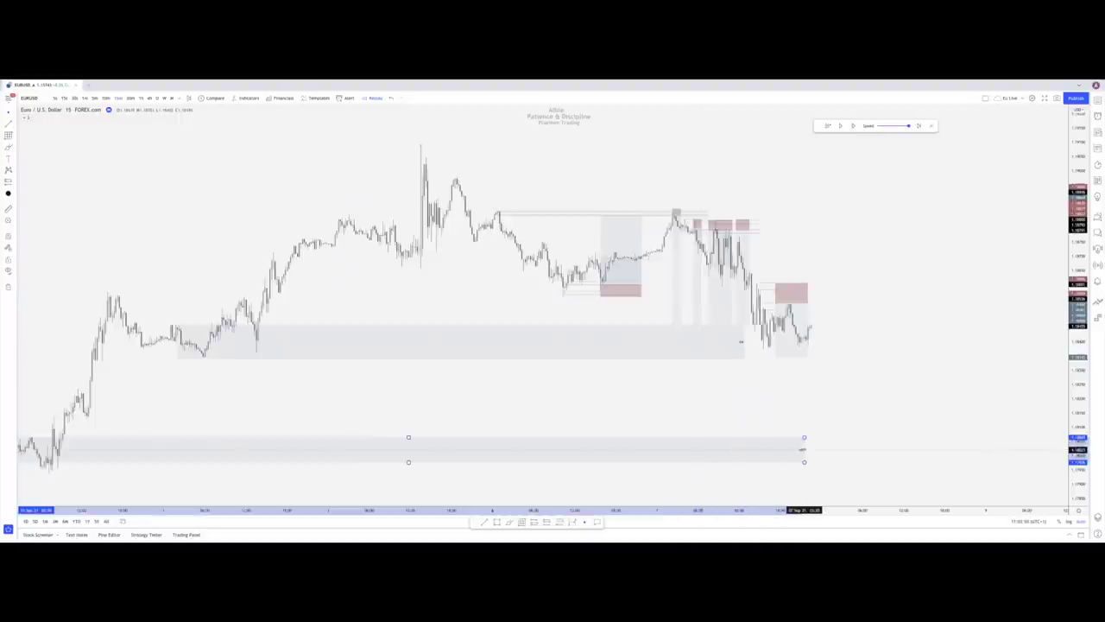
scroll(616, 415, "up", 2)
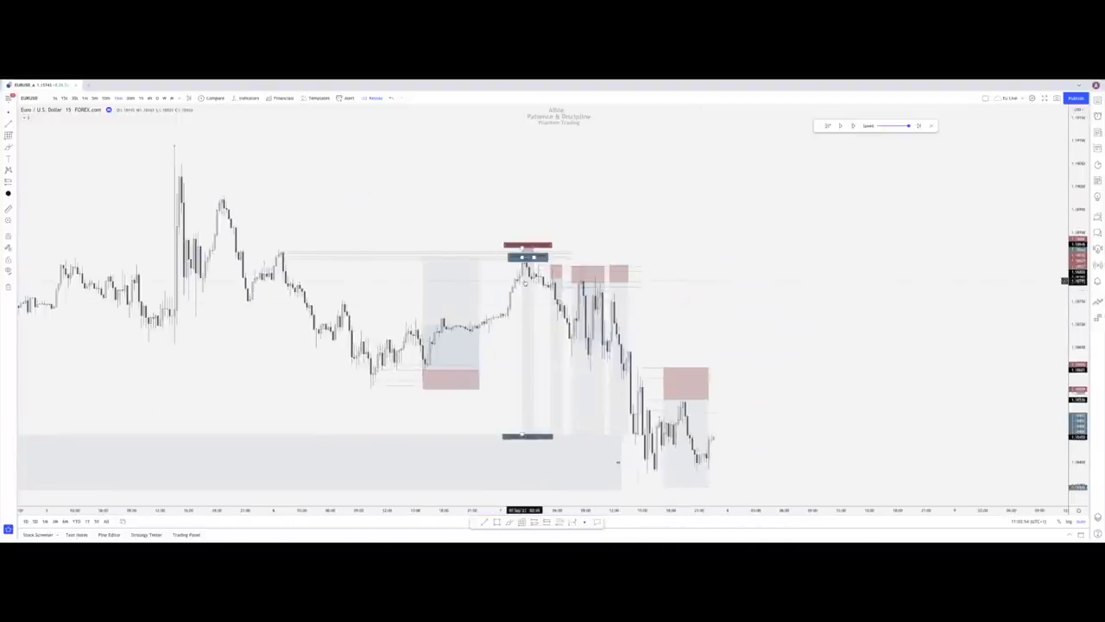
mouse_move(527, 280)
left_mouse_down()
mouse_move(604, 319)
mouse_move(628, 349)
mouse_move(453, 320)
mouse_move(591, 284)
left_mouse_up()
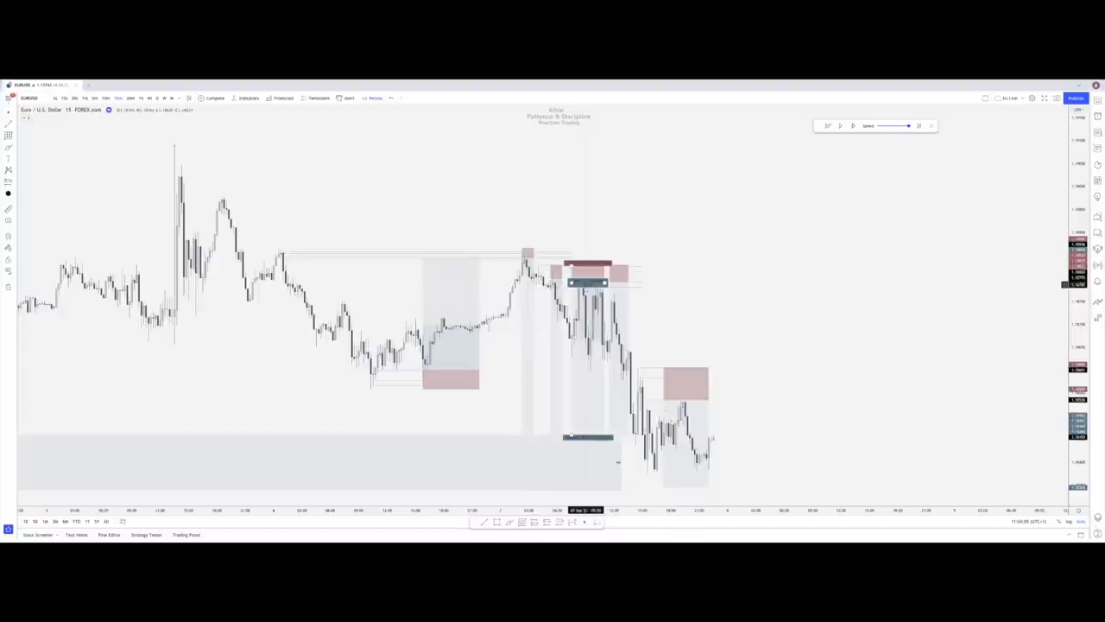
left_click(584, 276)
left_click(588, 299)
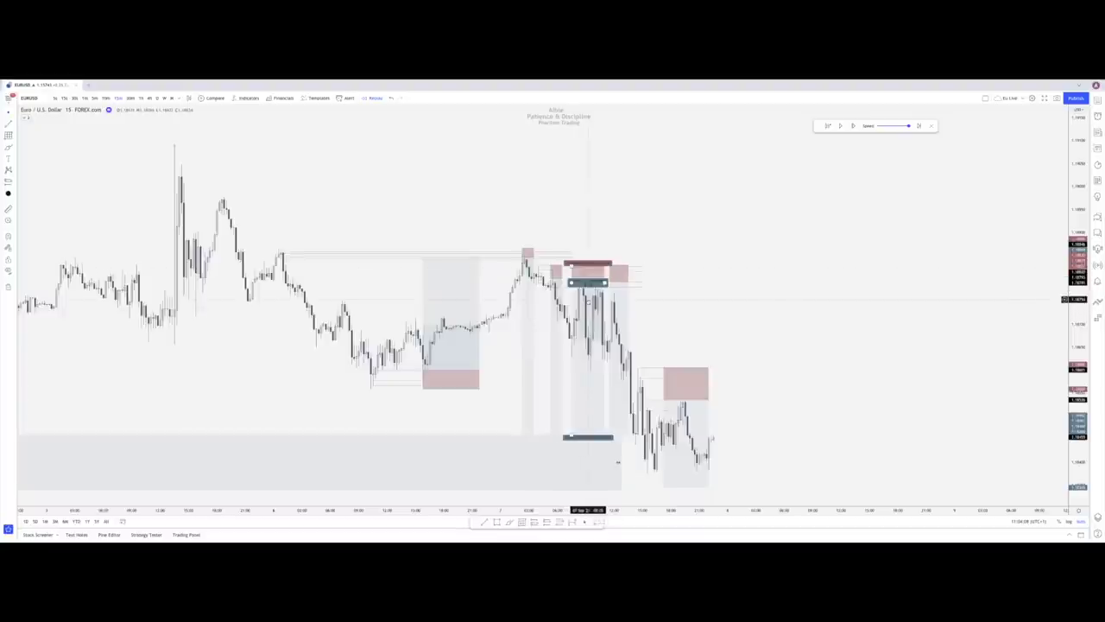
mouse_move(589, 299)
left_mouse_down()
mouse_move(542, 328)
mouse_move(617, 345)
mouse_move(525, 380)
left_mouse_up()
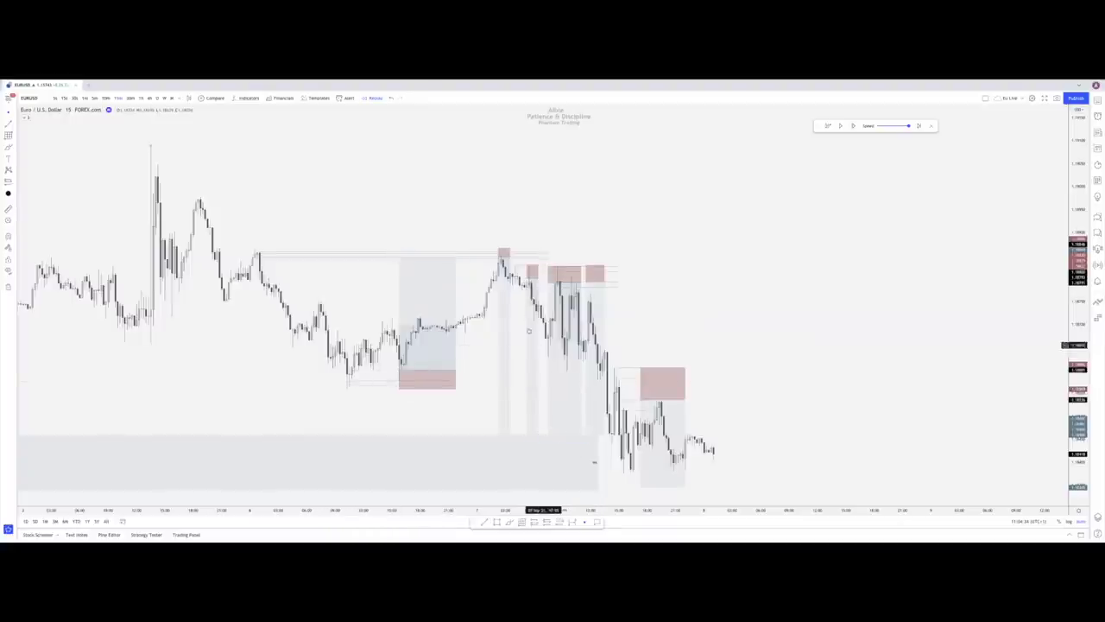
left_click_drag(564, 282, 530, 281)
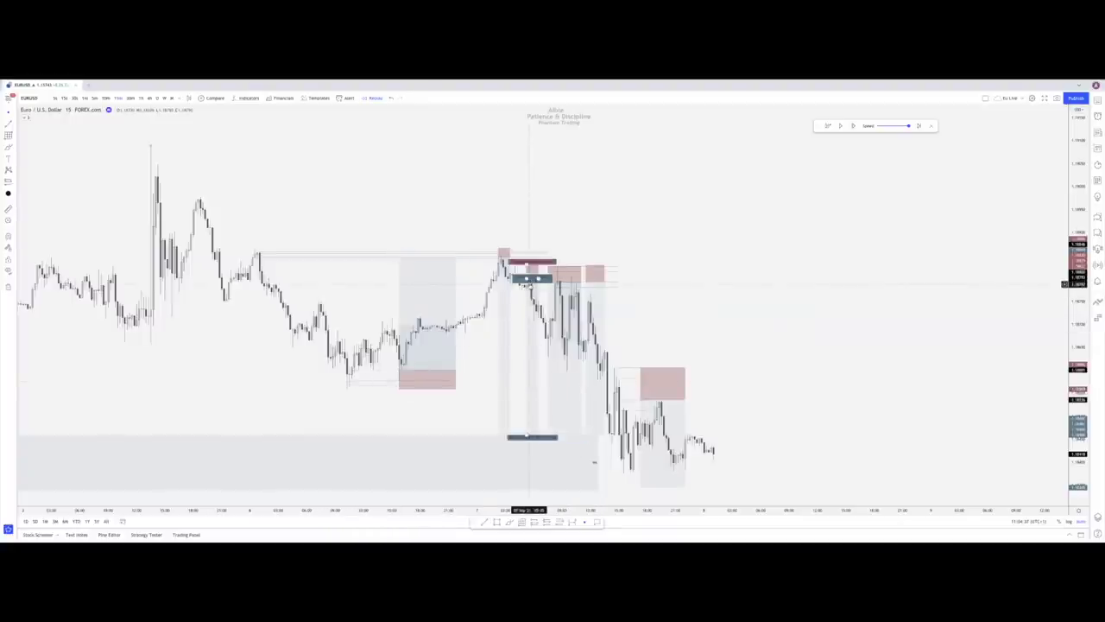
left_click_drag(529, 283, 592, 283)
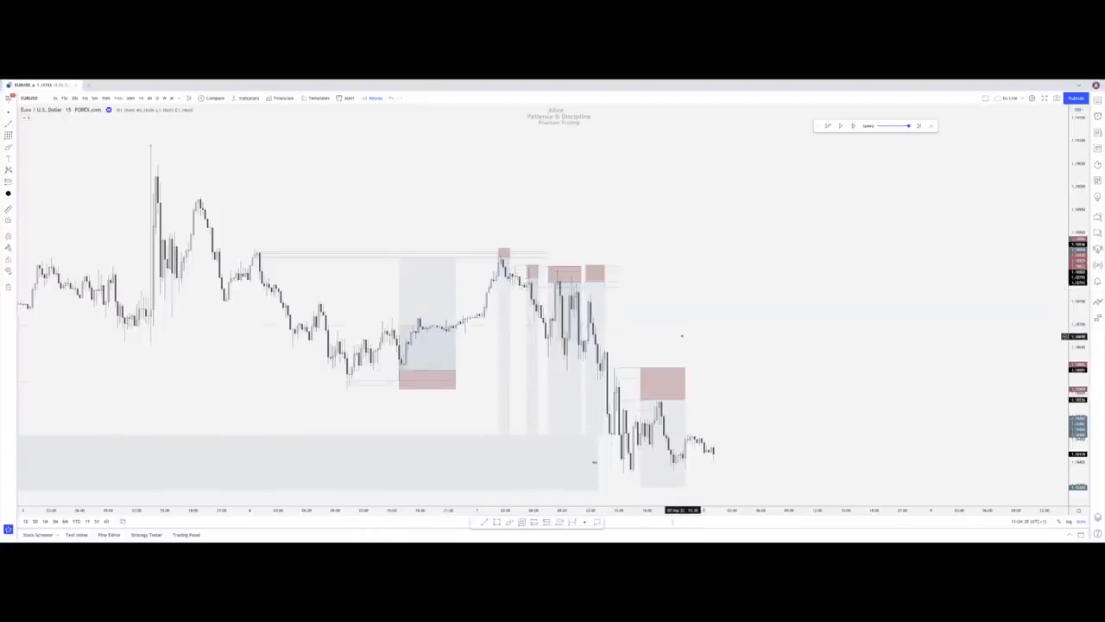
Advance the replay bar by bar until price rallies towards the most recent lower high
left_click(855, 127)
left_click(855, 127)
left_click(855, 127)
left_click(855, 127)
left_click(854, 127)
left_click(854, 127)
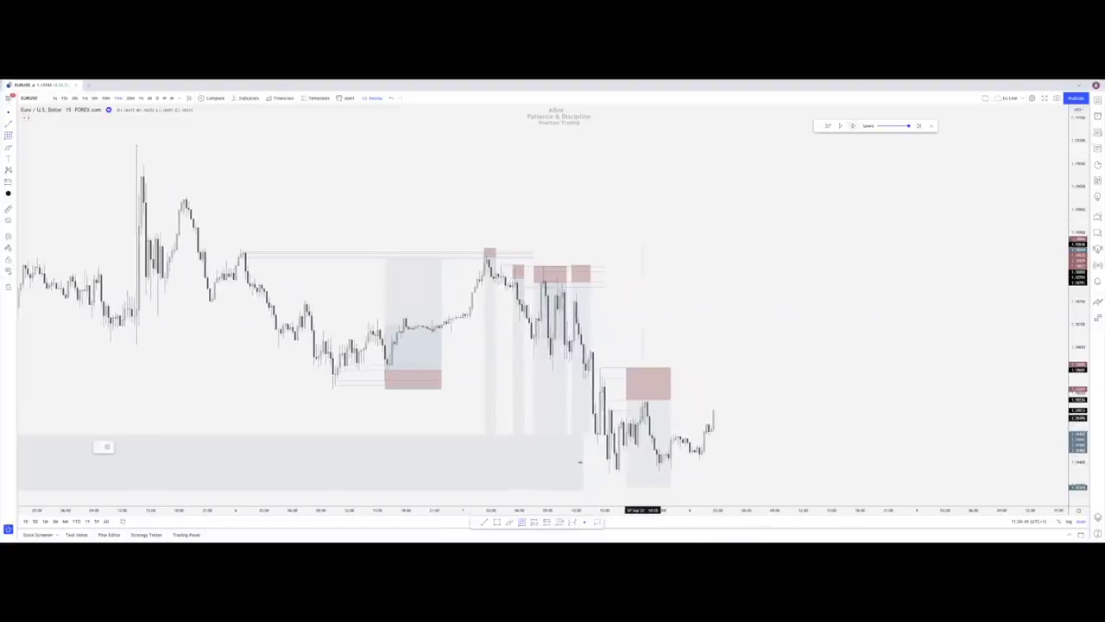
Draw a Gann Box at the most recent lower high and place a narrow short at its lower edge, targeting near the demand zone's bottom
left_click(718, 401)
left_click(750, 390)
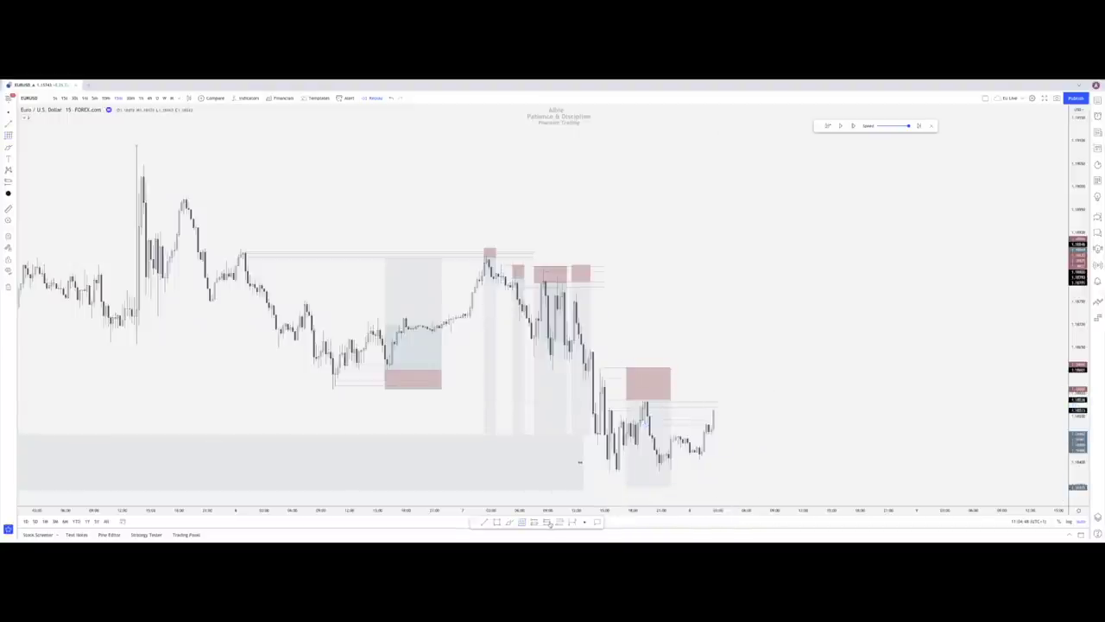
left_click(708, 419)
left_click_drag(708, 352, 701, 400)
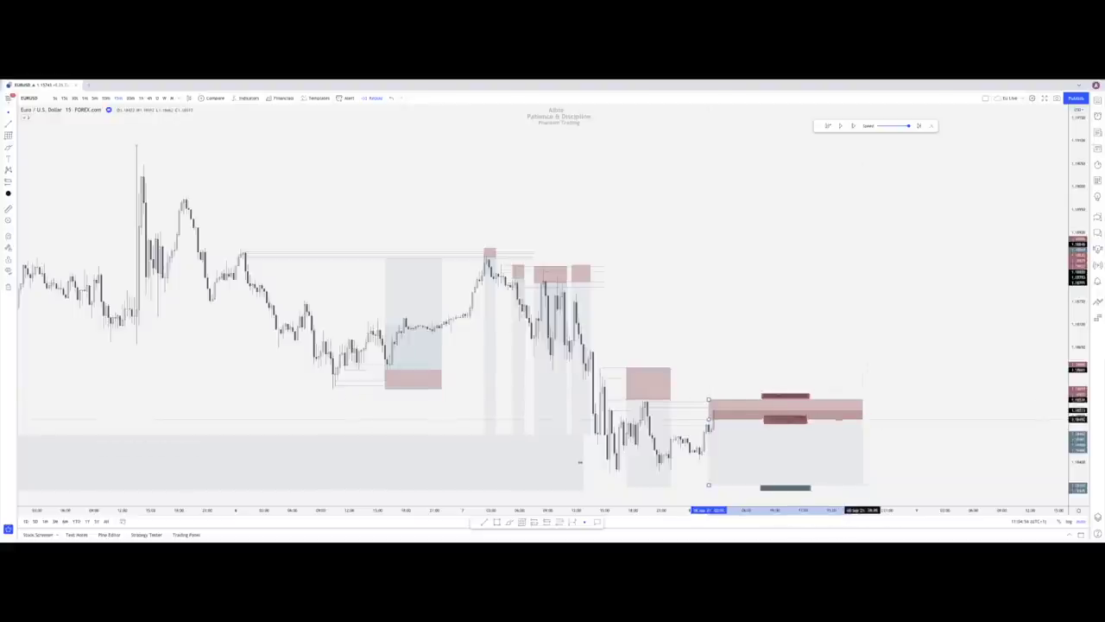
left_click_drag(867, 419, 752, 419)
left_click_drag(708, 485, 709, 483)
left_click(878, 141)
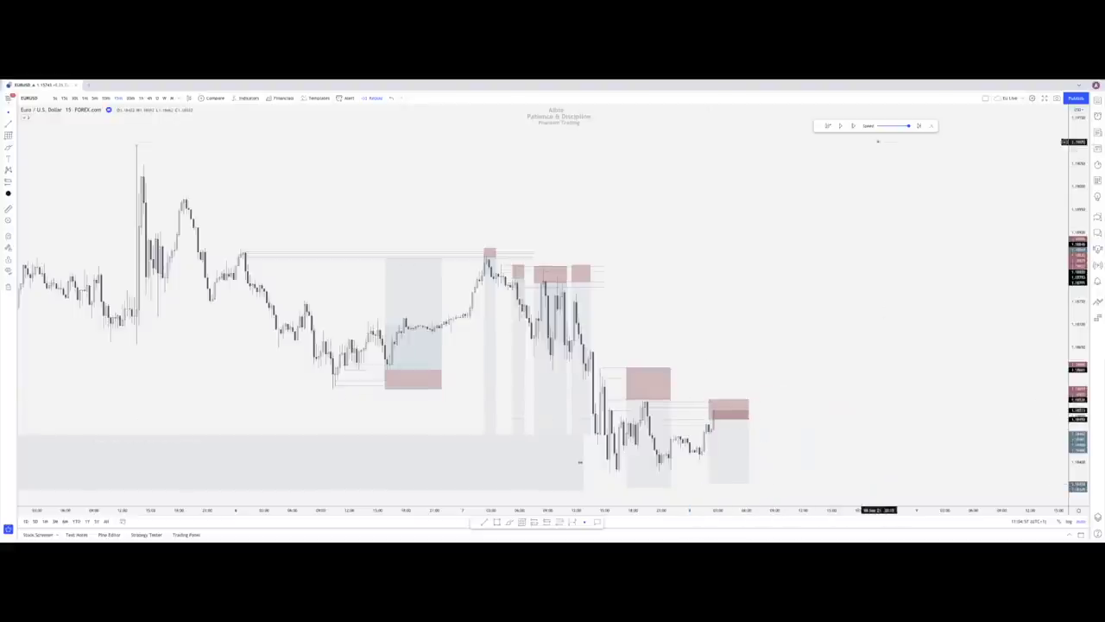
Advance the replay past the newest short's target and switch the chart to the 4-hour timeframe
left_click(851, 127)
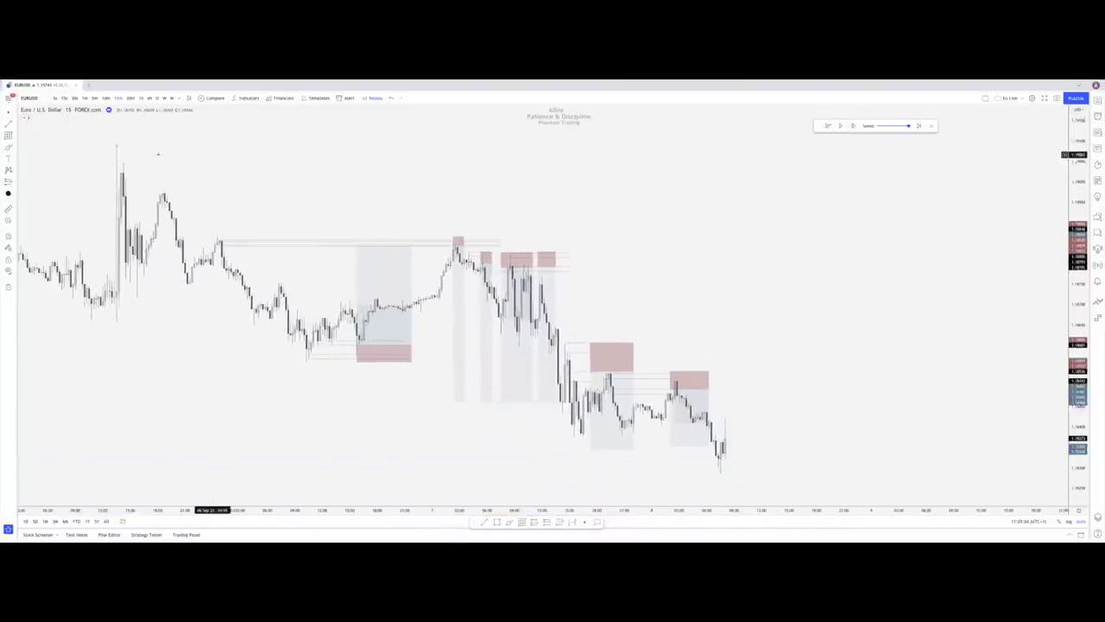
left_click(148, 98)
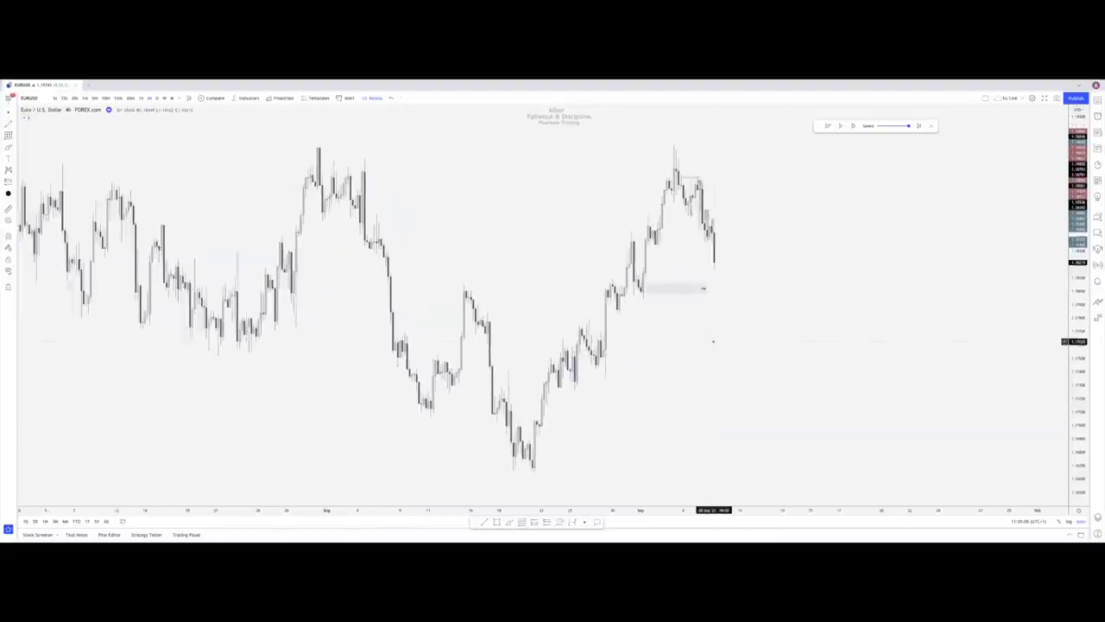
Extend the demand zone just past the latest candle on the 4-hour chart and refit its upper edge at the originating swing low
scroll(687, 328, "up", 2)
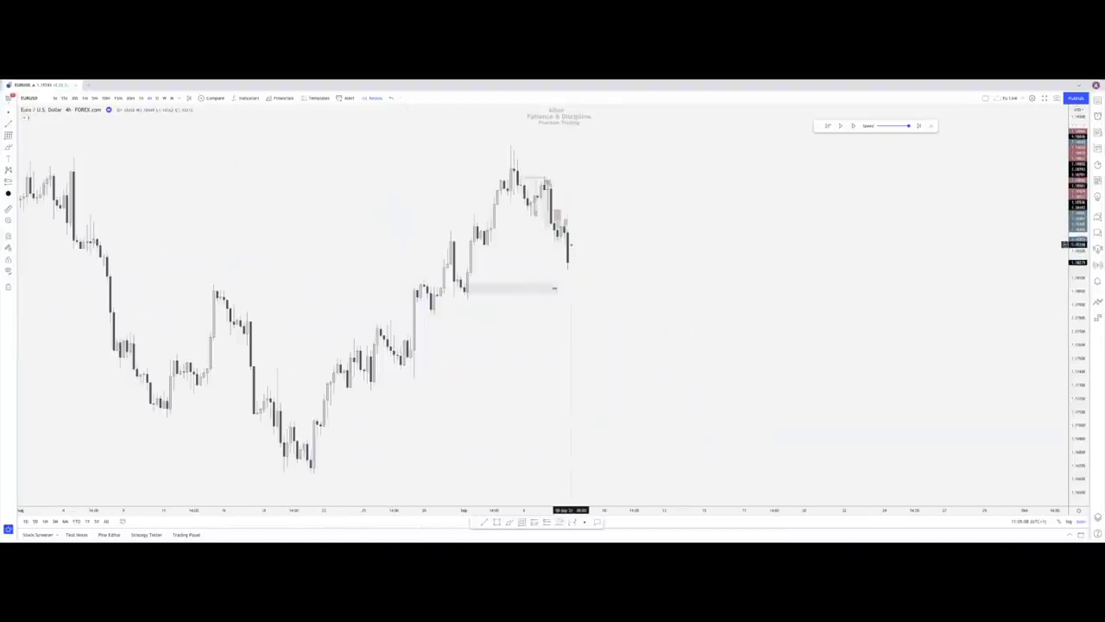
left_click_drag(557, 288, 576, 288)
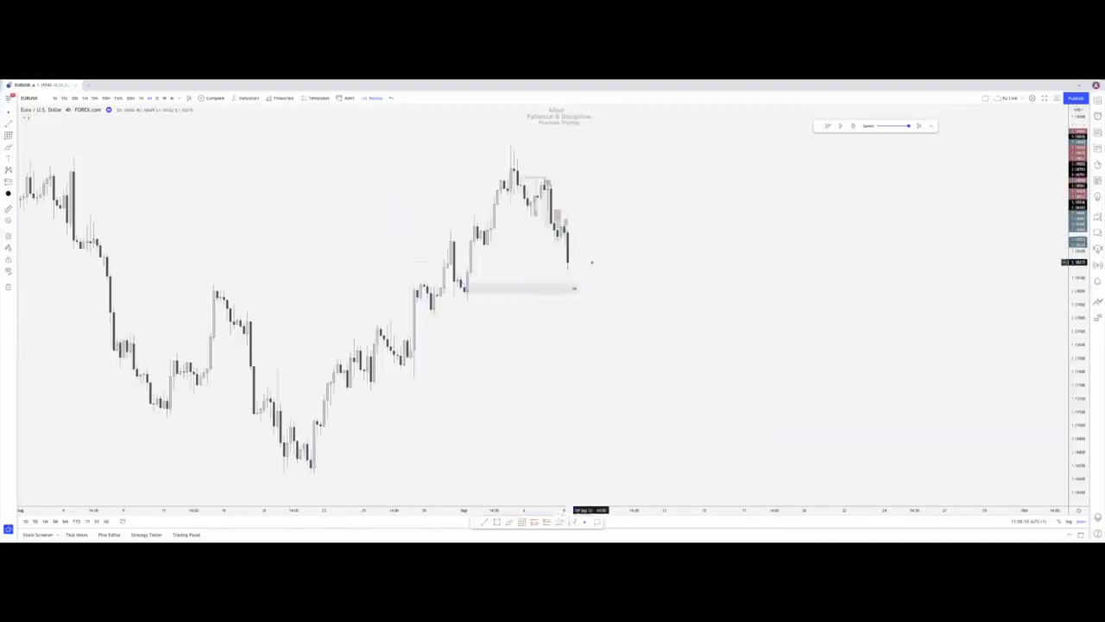
left_click_drag(464, 287, 462, 284)
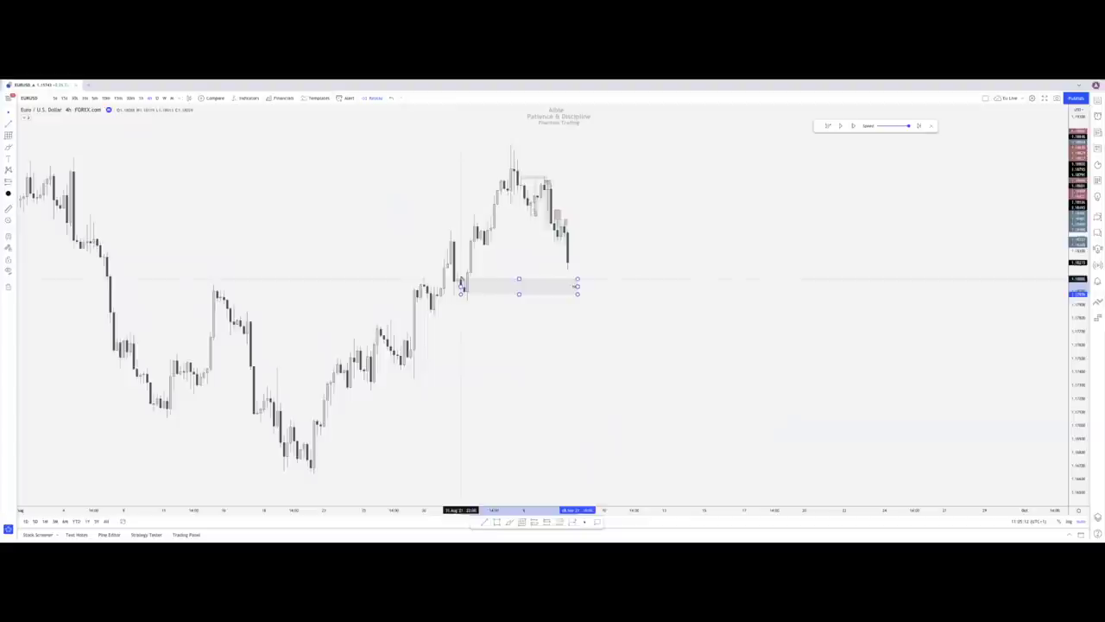
left_click(465, 268)
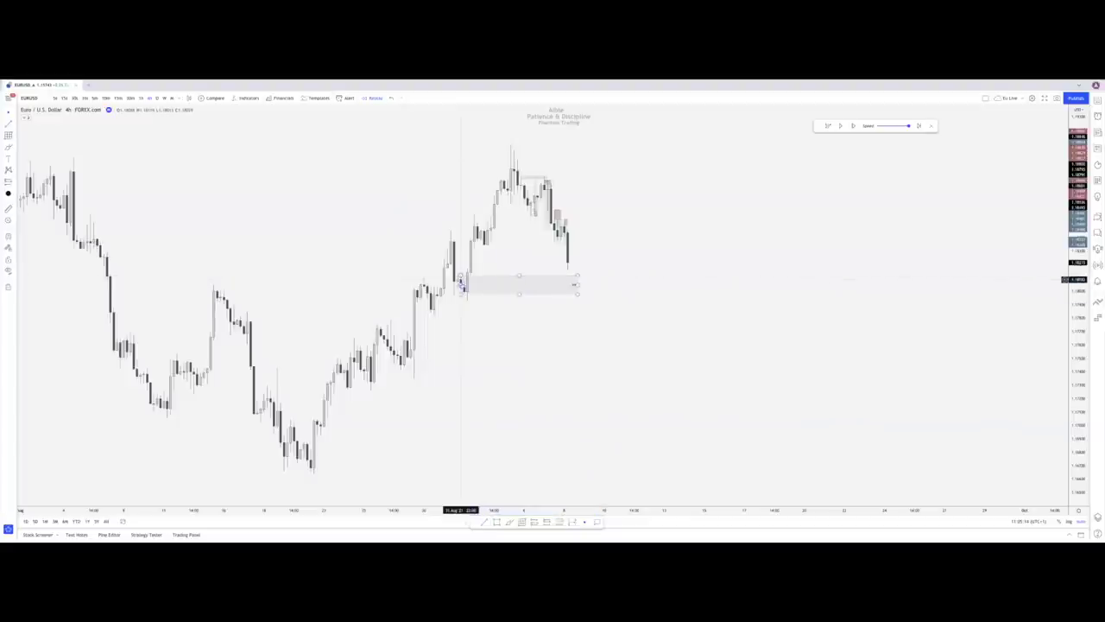
left_click_drag(461, 276, 464, 282)
left_click(497, 301)
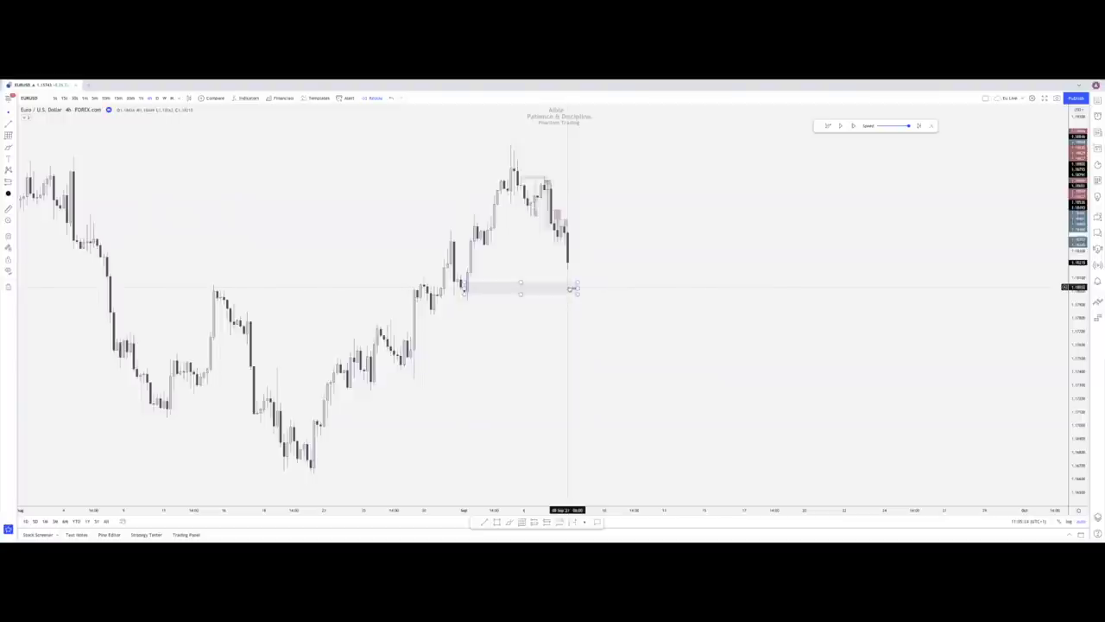
Switch the chart to the 15-minute timeframe and draw a Gann Box at the 8 September lower high, extended well beyond current price
left_click(116, 97)
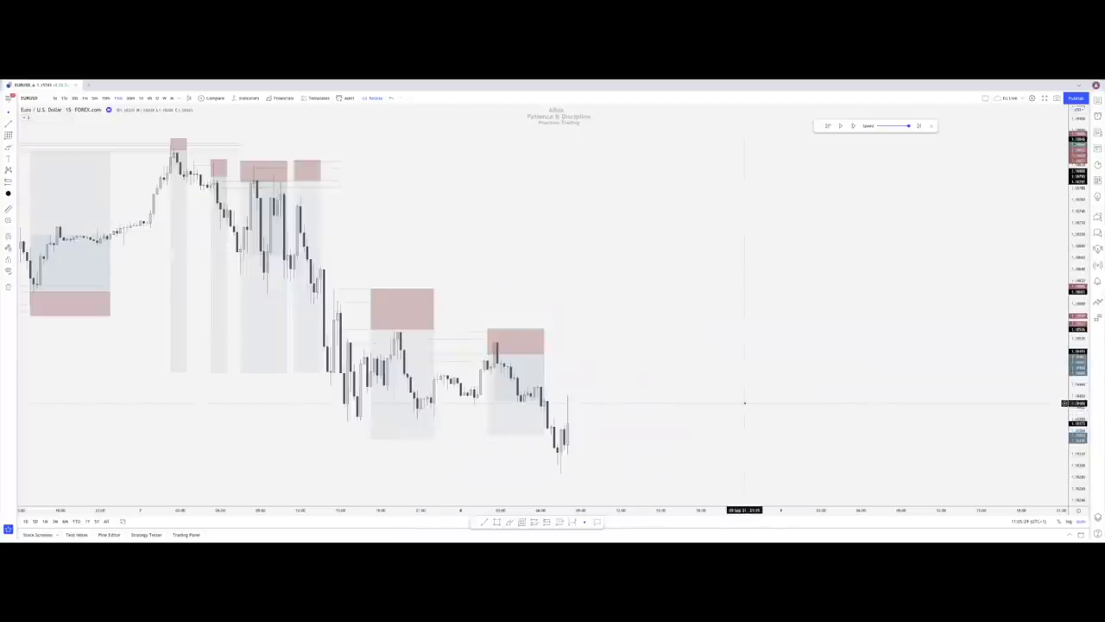
left_click_drag(674, 341, 779, 332)
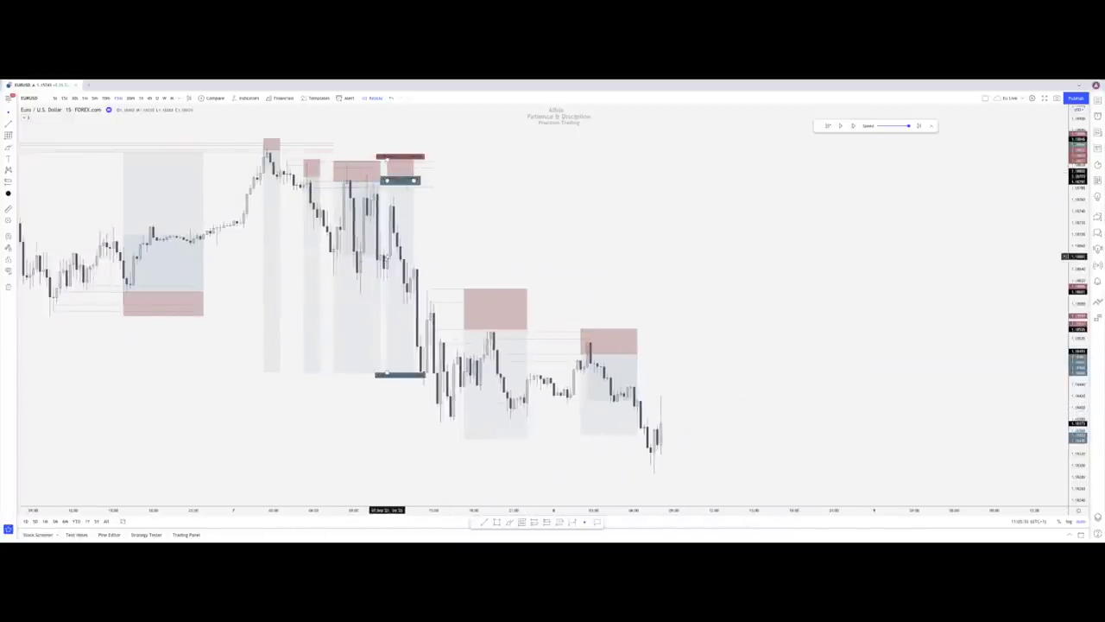
key("ctrl+z")
key("ctrl+z")
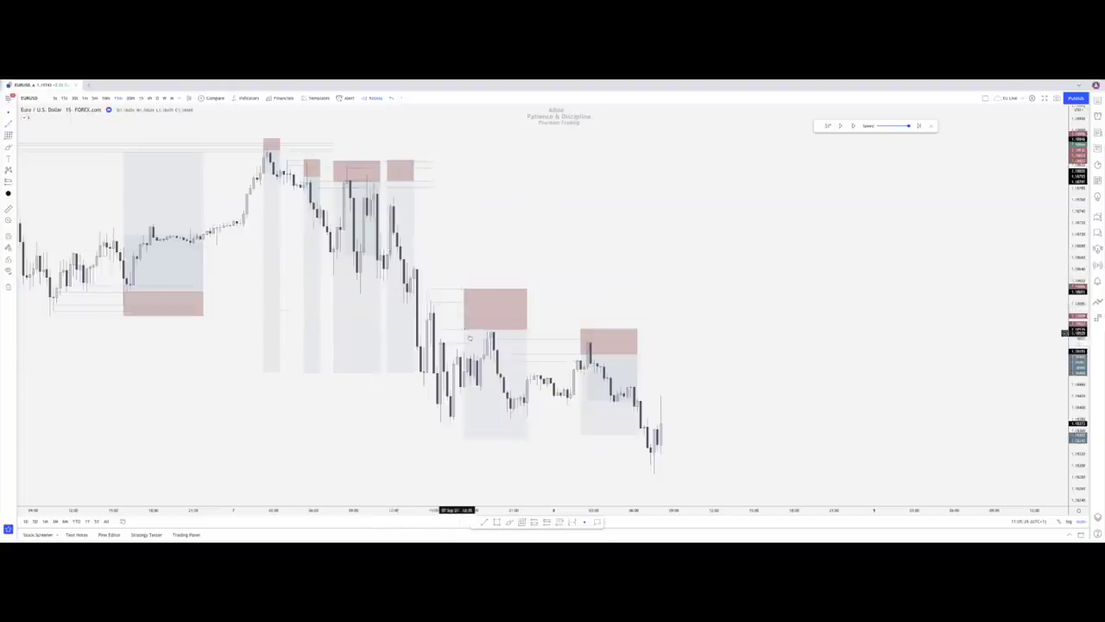
left_click(584, 369)
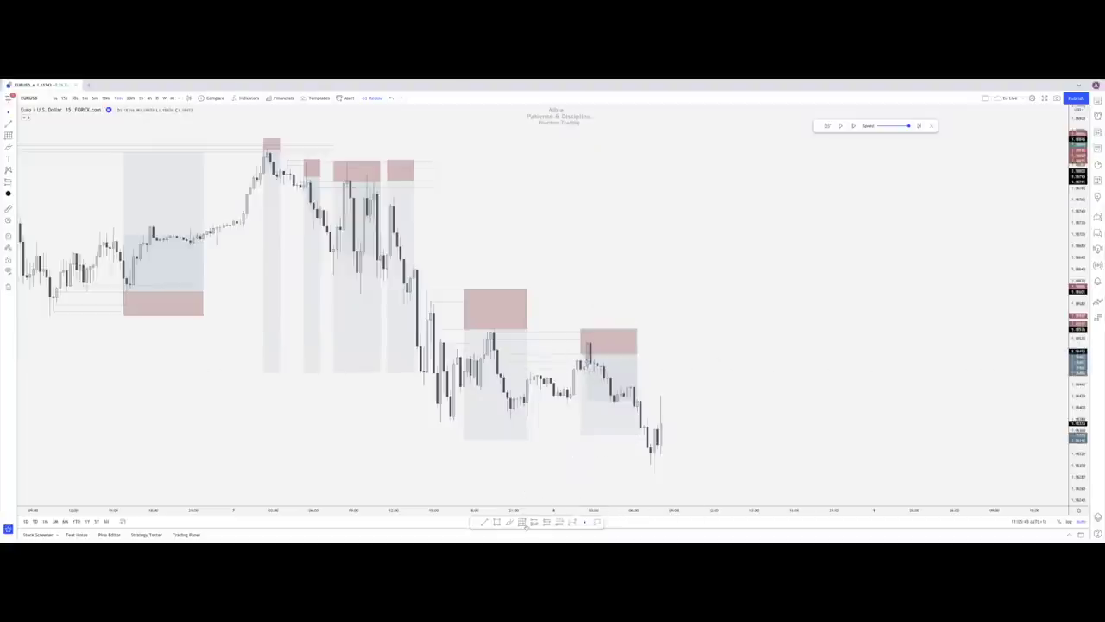
left_click(588, 370)
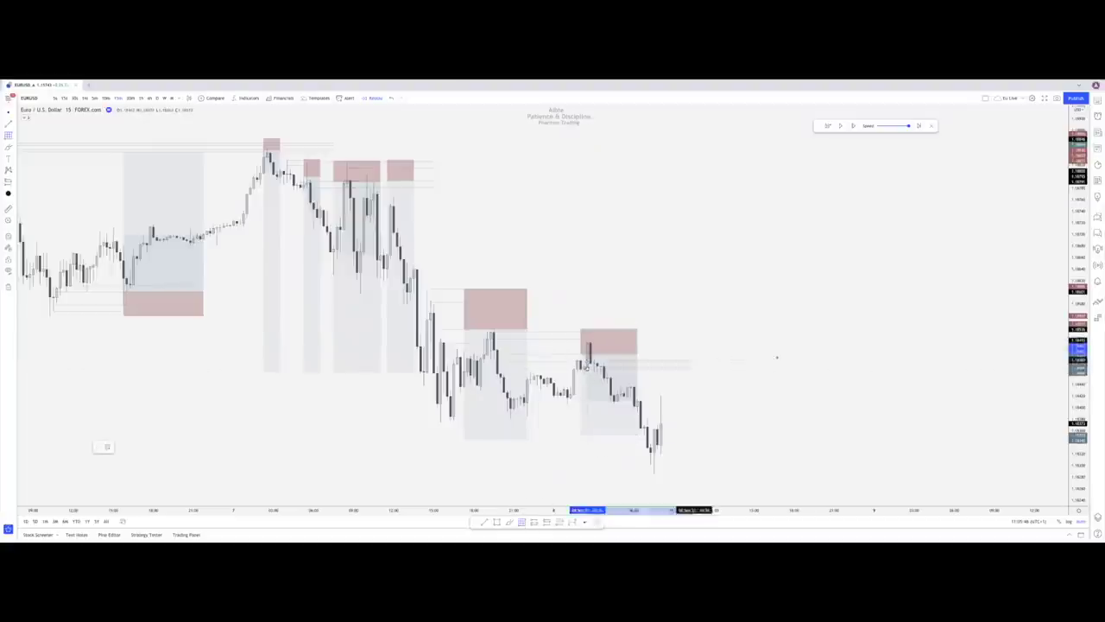
left_click(815, 344)
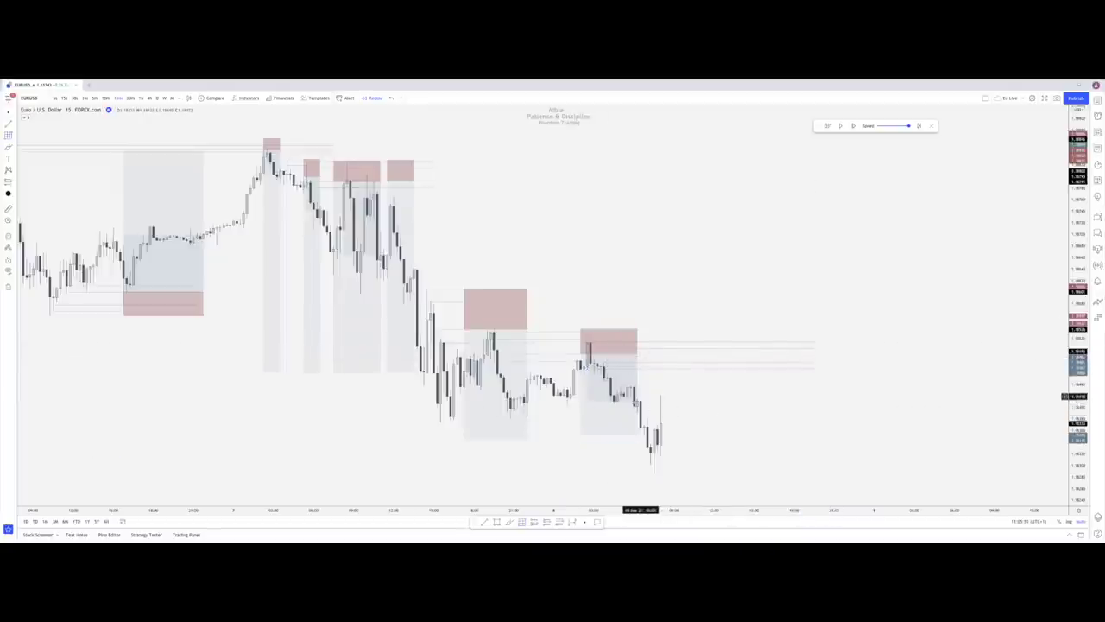
Draw a small Gann Box at the minor swing high that preceded the latest drop, ending just past the current candle
left_click(606, 456)
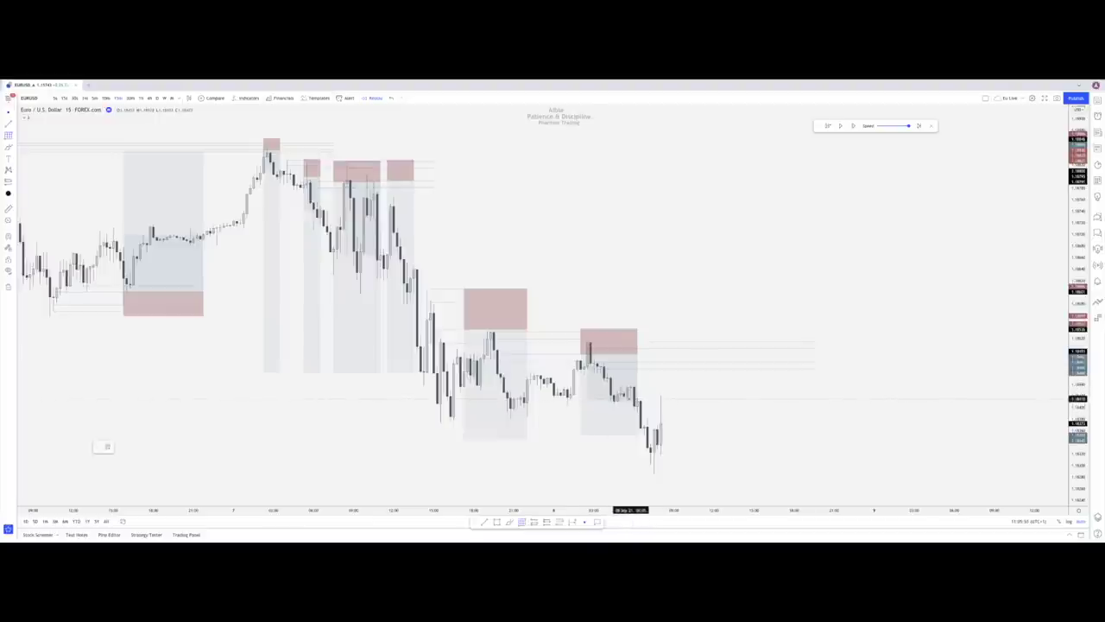
left_click(630, 396)
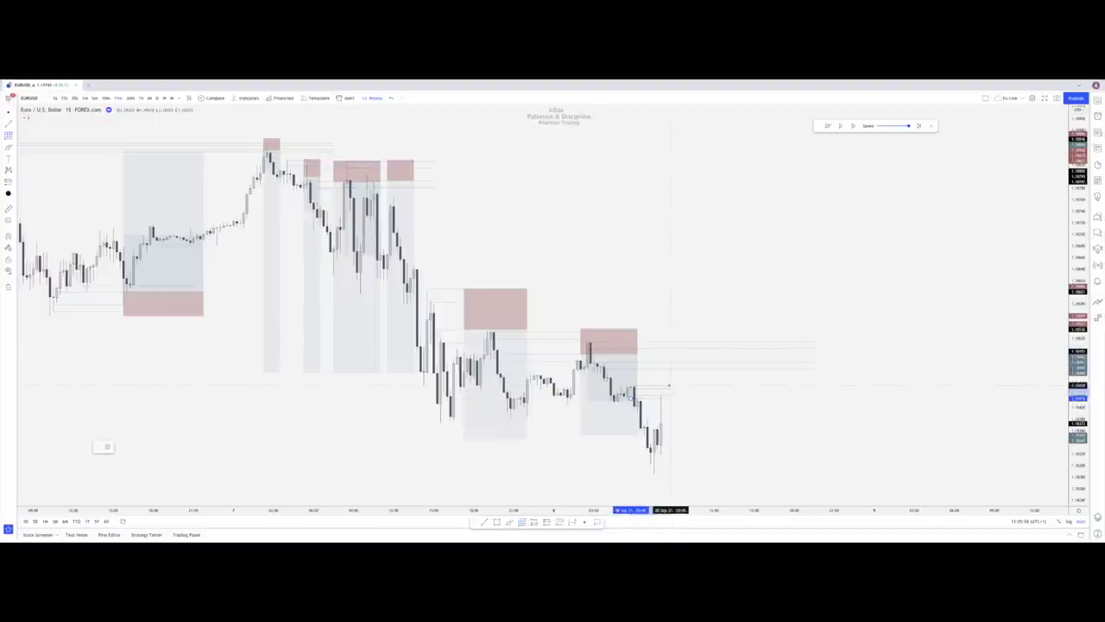
left_click(663, 384)
left_click(649, 411)
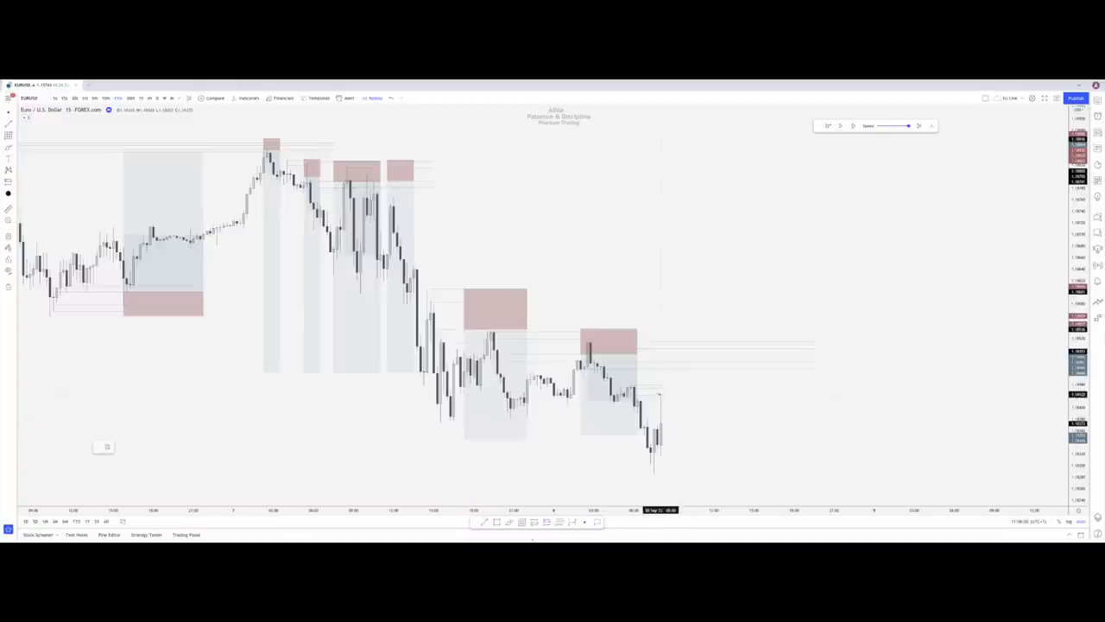
Place a narrow short at the small Gann Box's lower edge with its stop above the box and its target below the latest low
left_click(661, 396)
left_click_drag(661, 331, 655, 383)
left_click(654, 362)
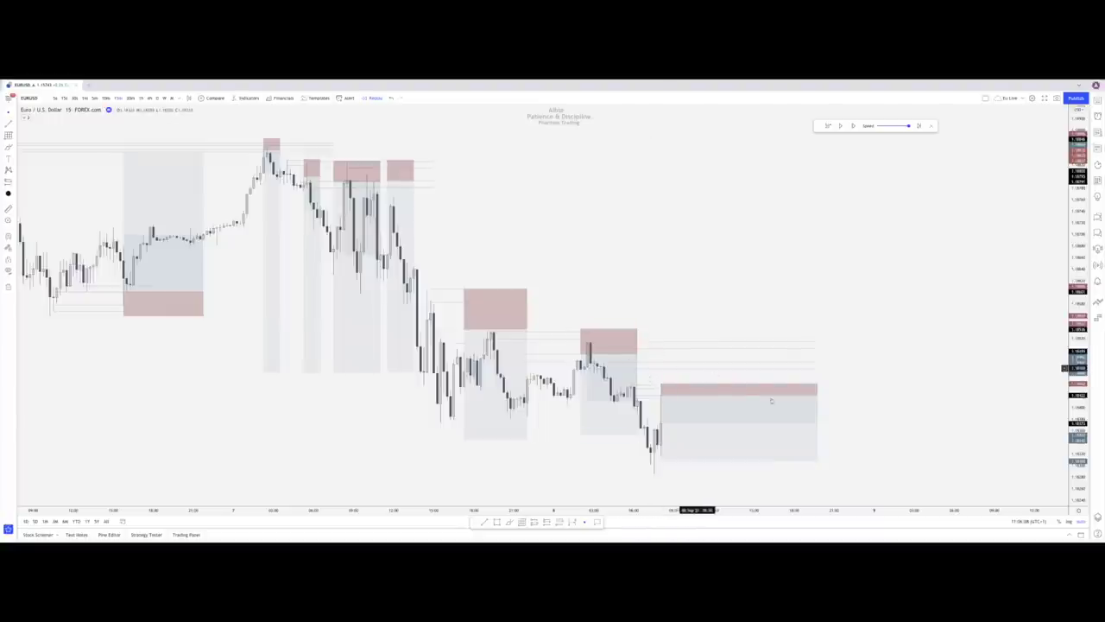
left_click_drag(816, 394, 723, 394)
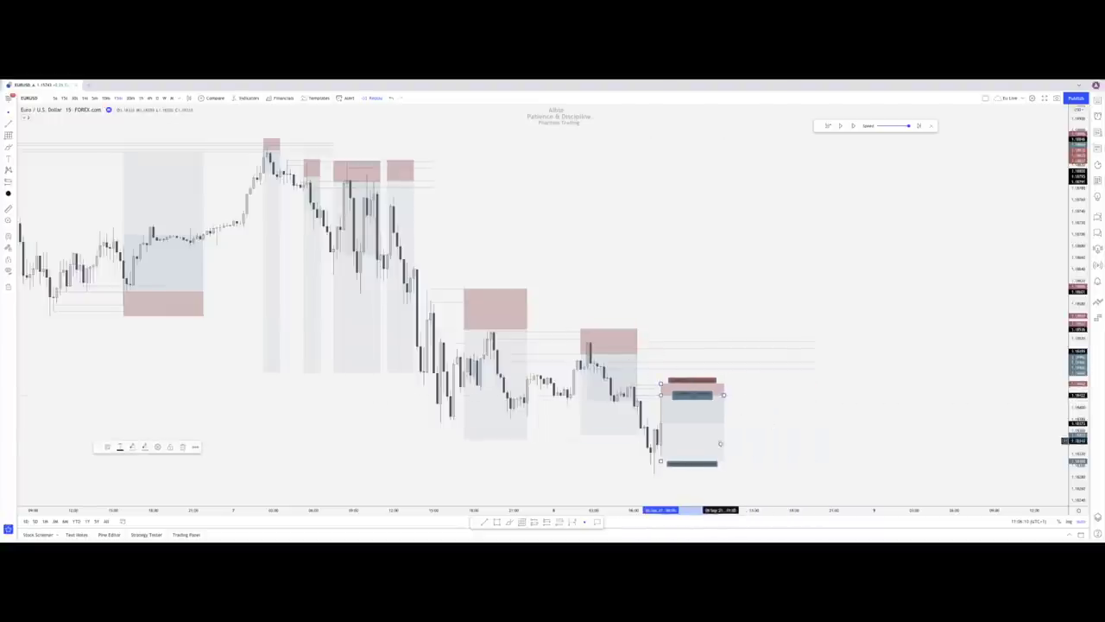
left_click_drag(661, 462, 660, 492)
Lower the targets of the six earlier shorts to the same level as the newest short's target
left_click(649, 479)
left_click_drag(581, 434, 583, 490)
left_click(477, 436)
left_click_drag(464, 440, 464, 492)
left_click(248, 150)
left_click_drag(280, 234, 281, 489)
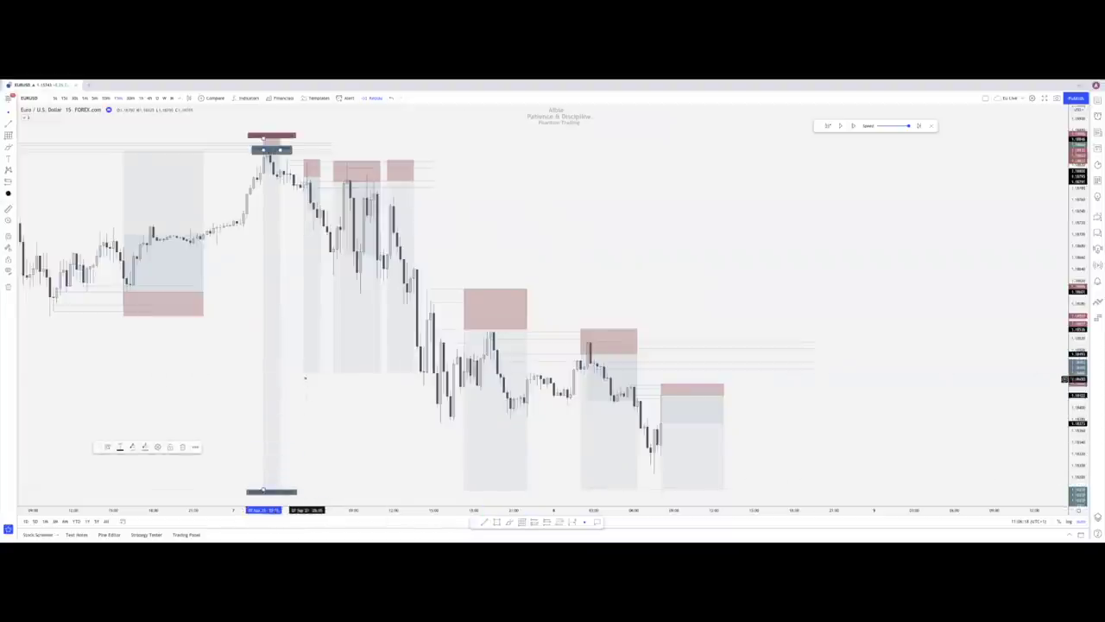
left_click(303, 177)
left_click_drag(312, 375, 316, 491)
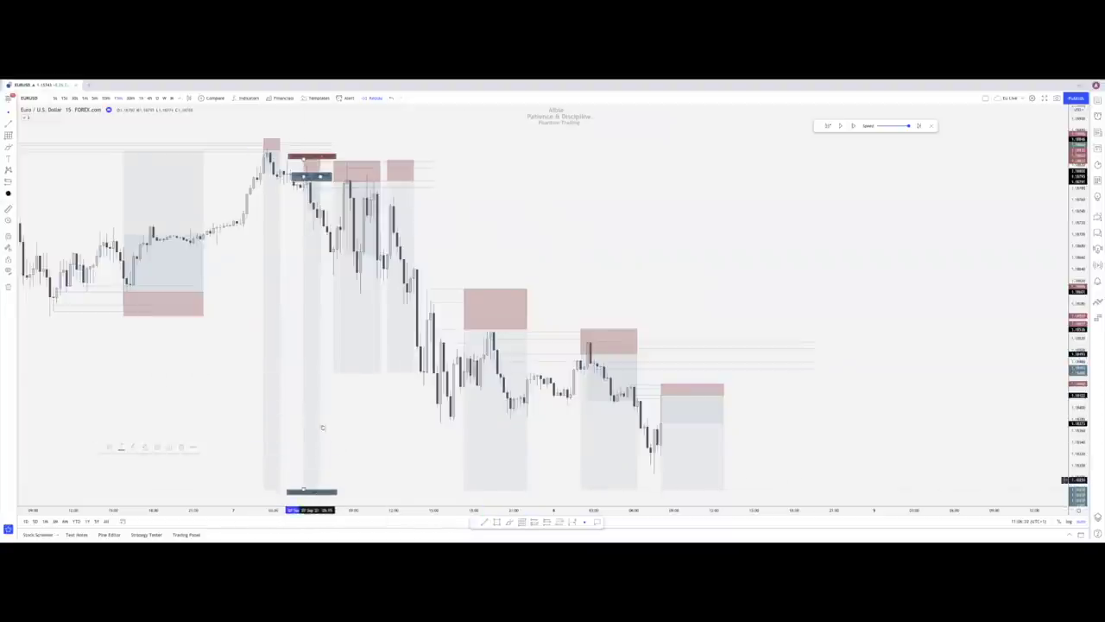
left_click_drag(334, 373, 336, 490)
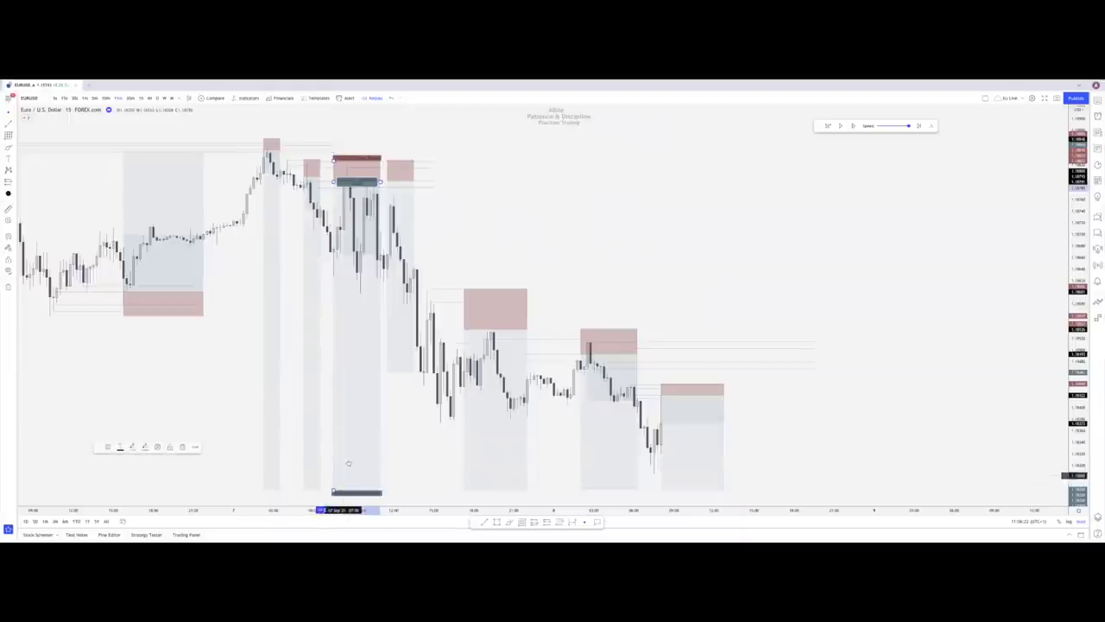
left_click_drag(386, 373, 398, 493)
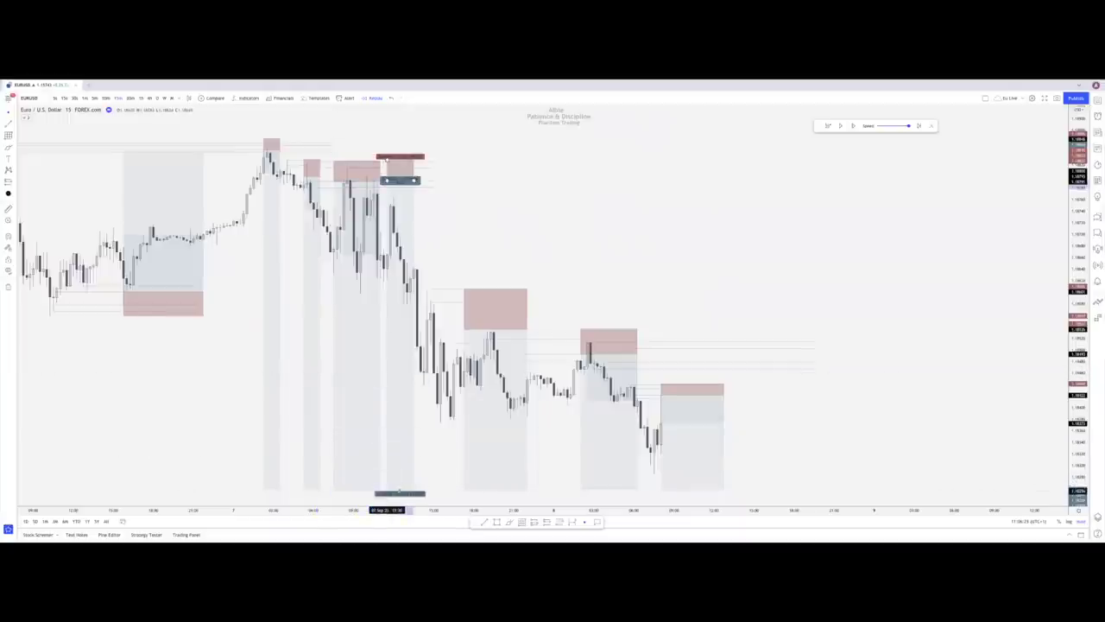
left_click(386, 160)
Advance the replay until price sells off from the newest short's entry and slightly tighten the stop of the third 7 September short
left_click(852, 126)
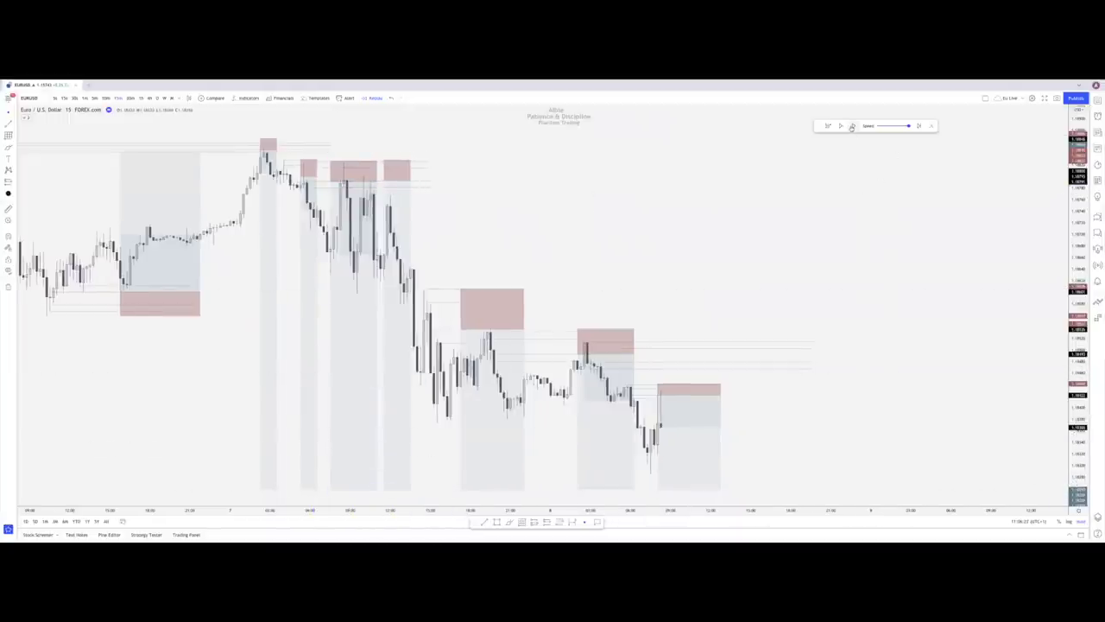
left_click(852, 126)
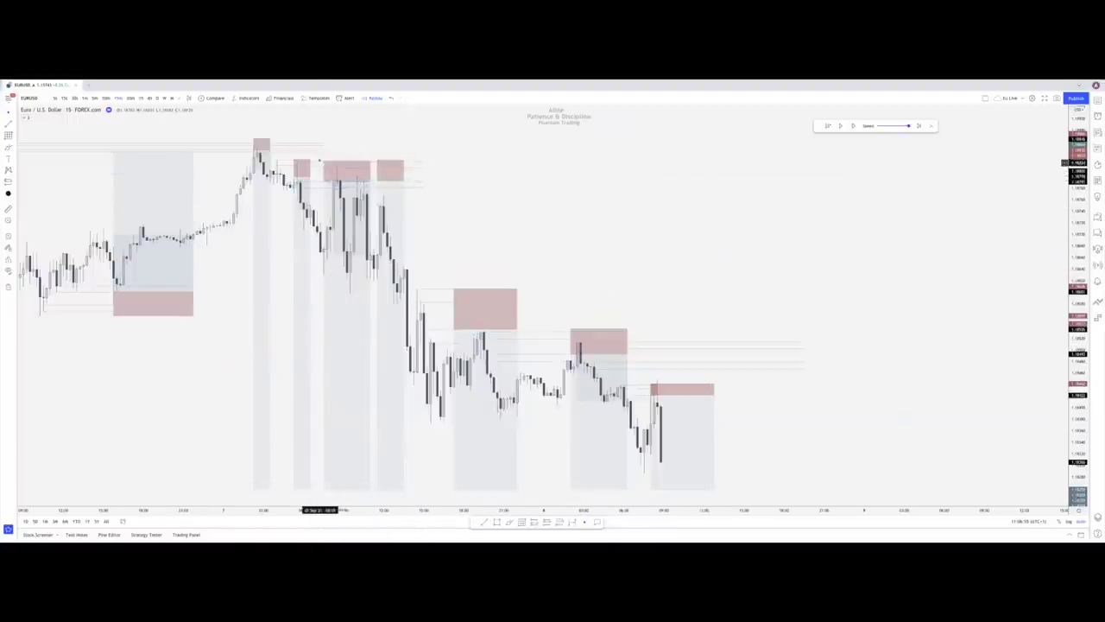
left_click(341, 180)
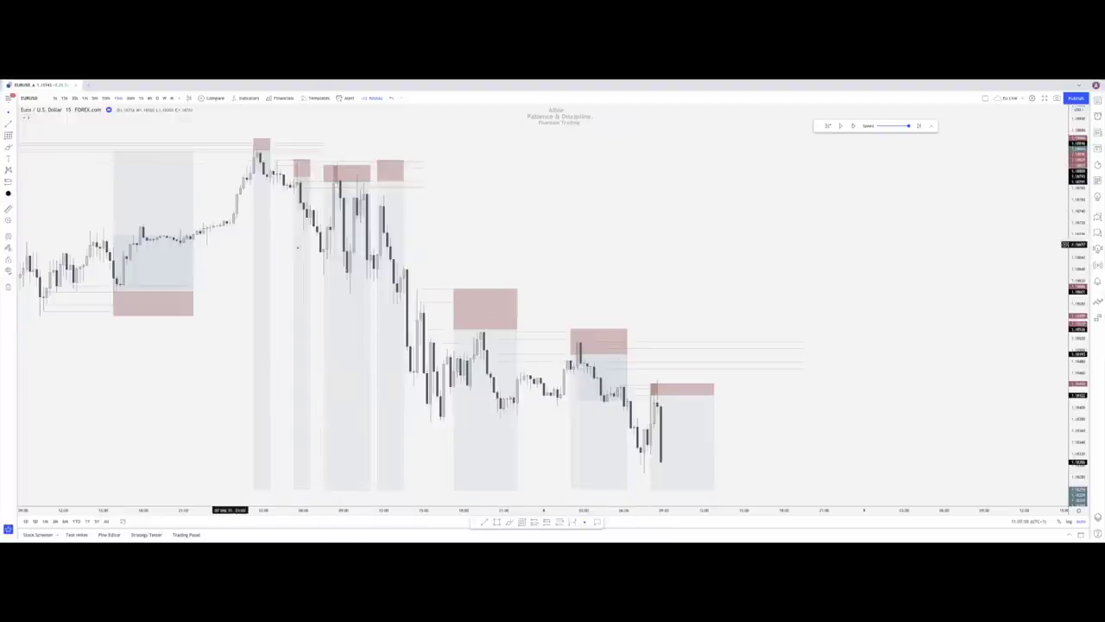
Examine the long and the successive short entries along the decline from the 7 September high
scroll(675, 429, "down", 1)
left_click(264, 173)
left_click(349, 177)
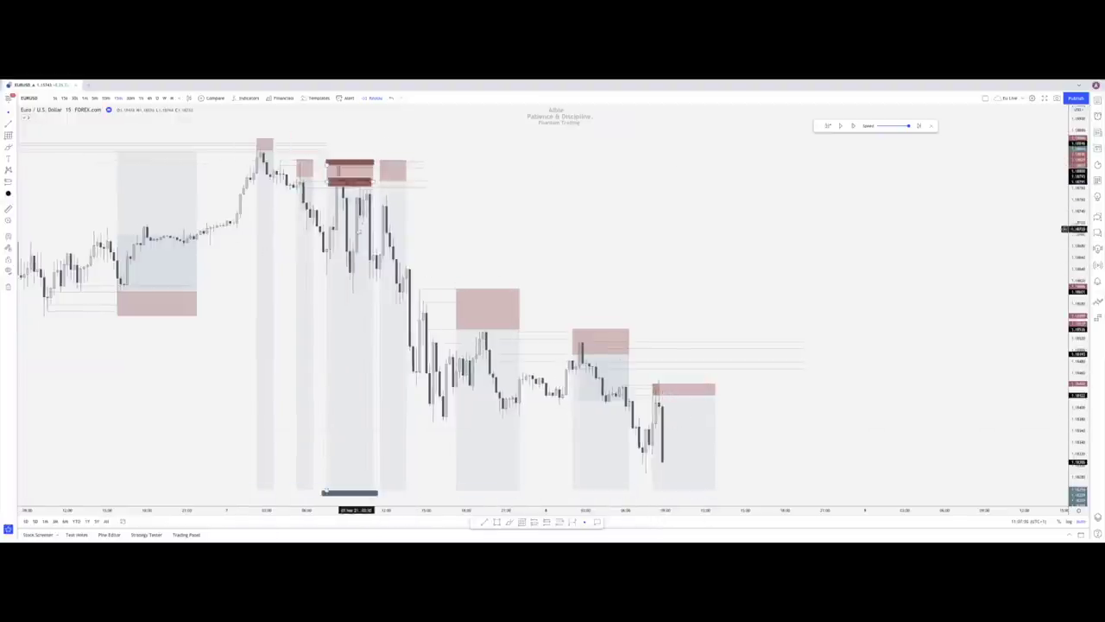
left_click(168, 278)
left_click(264, 149)
left_click(349, 172)
left_click(487, 309)
left_click(274, 334)
left_click(600, 341)
left_click(488, 309)
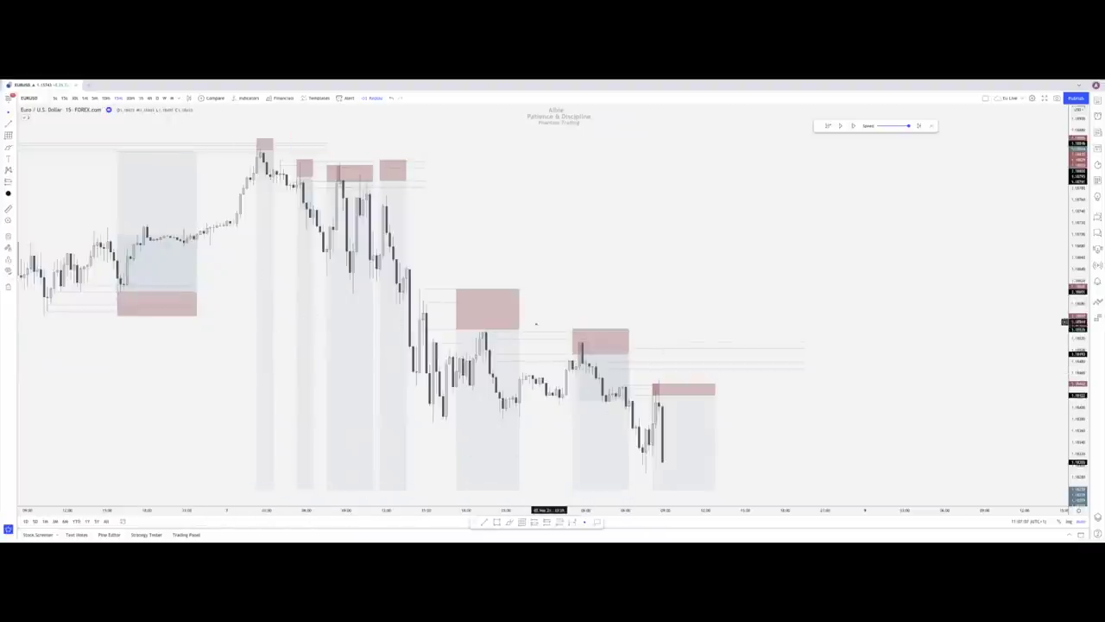
left_click(566, 277)
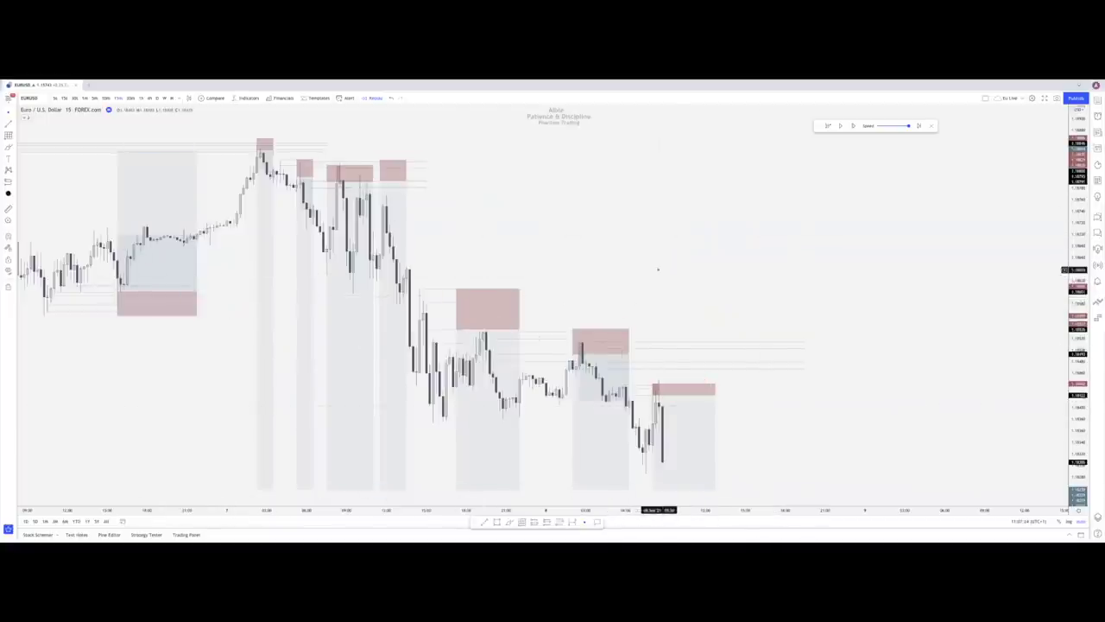
left_click(698, 416)
key("Delete")
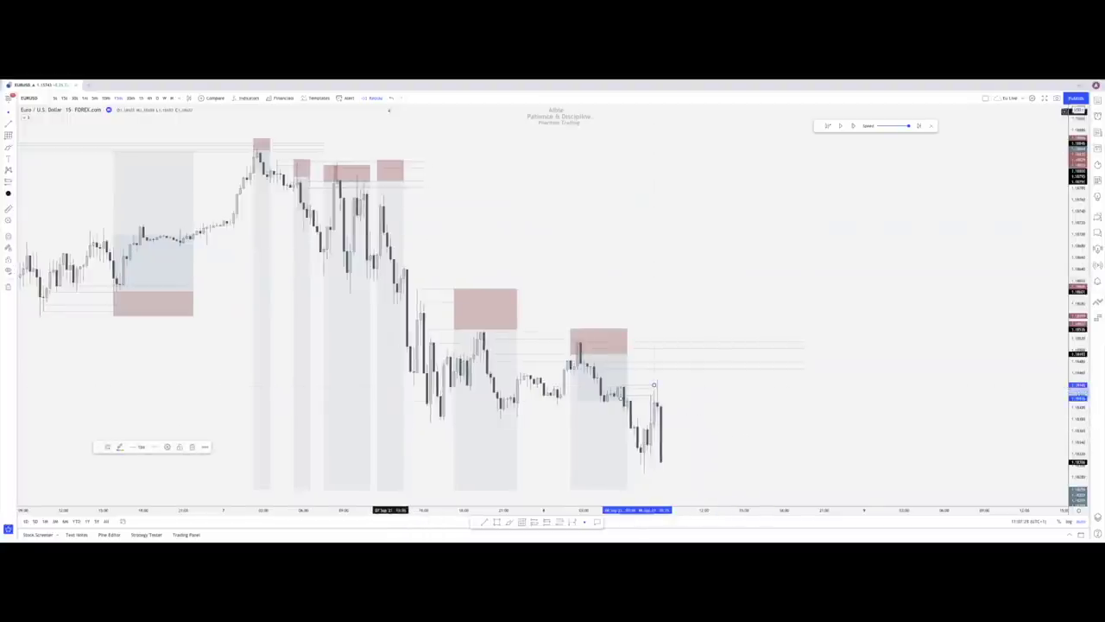
left_click(653, 395)
mouse_move(714, 396)
left_mouse_down()
mouse_move(674, 396)
mouse_move(720, 397)
left_mouse_up()
left_click(391, 98)
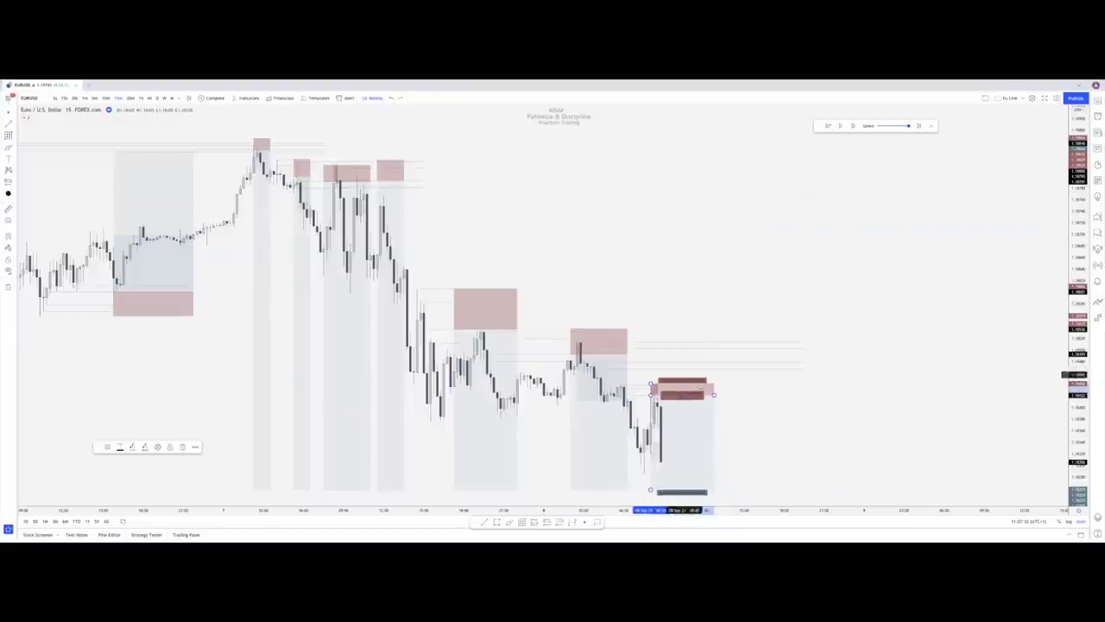
Narrow the newest short to end at the latest candle and extend the Gann Box at the 8 September lower high farther forward in time
left_click_drag(714, 396, 671, 396)
key("Delete")
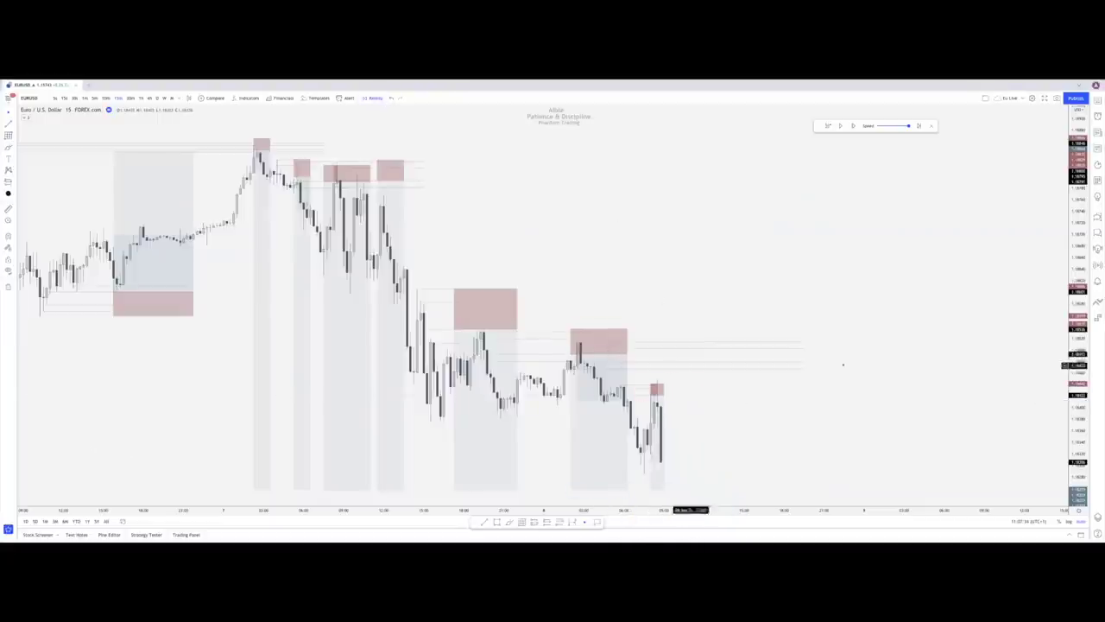
left_click_drag(803, 343, 1046, 347)
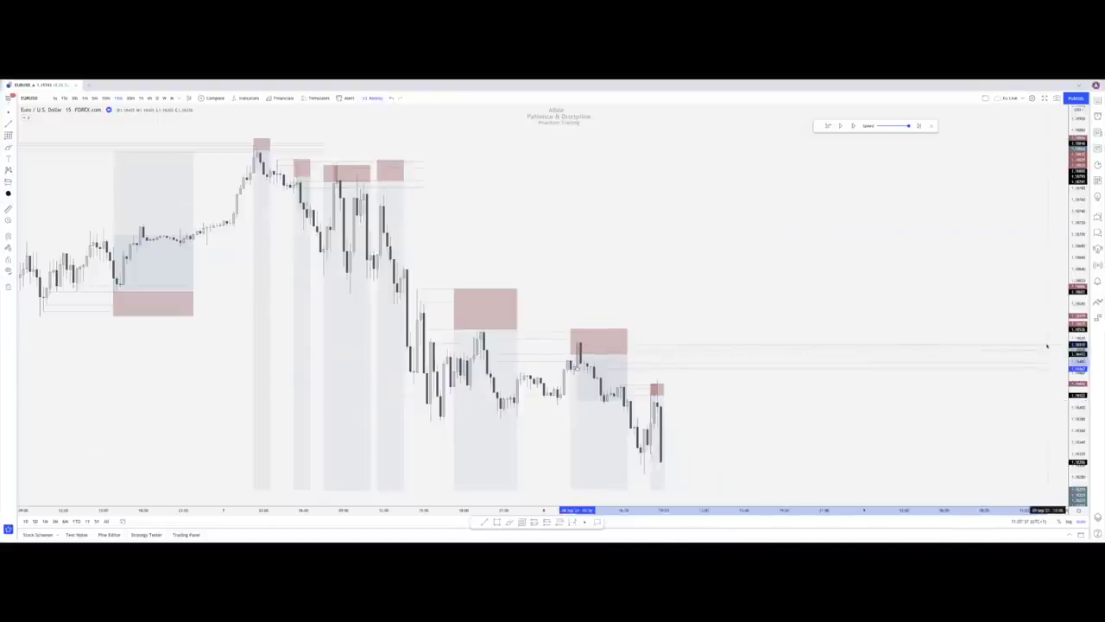
left_click(1003, 323)
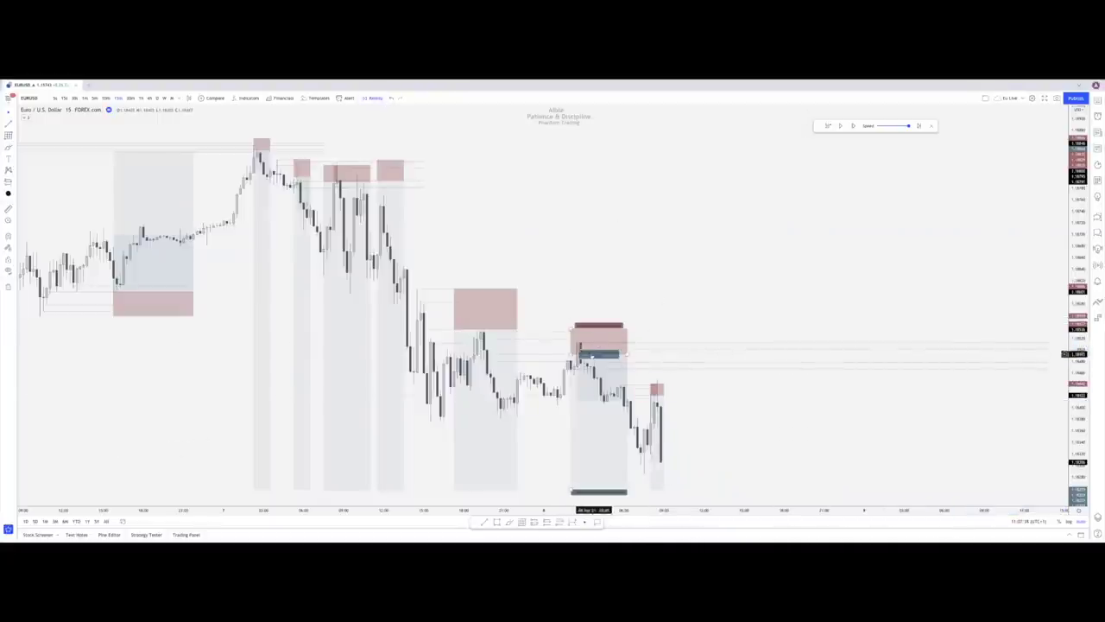
left_click(418, 296)
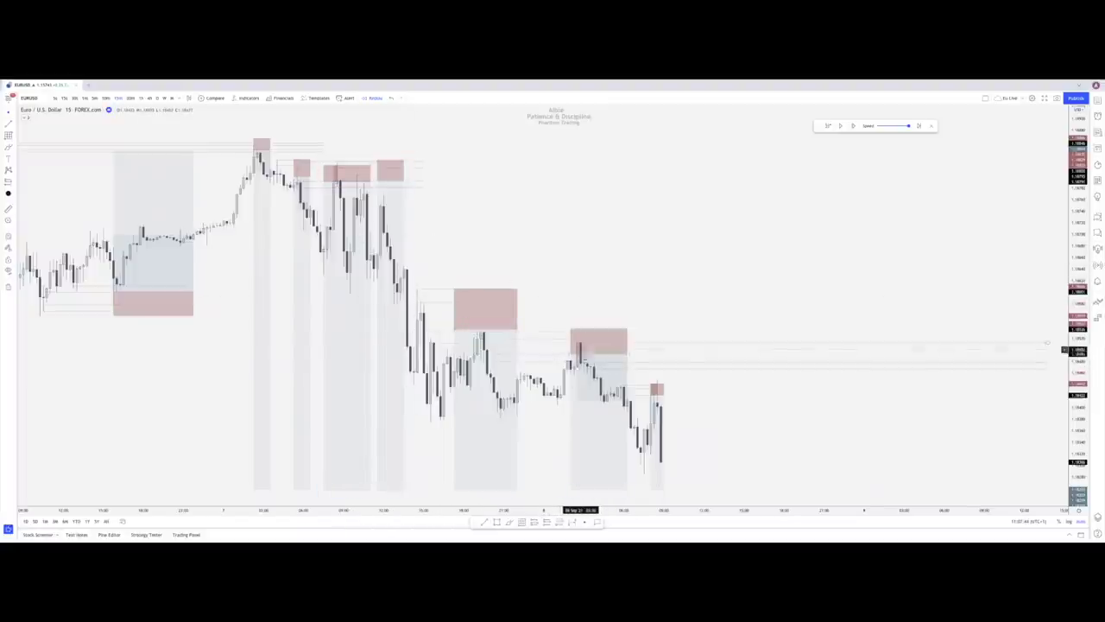
left_click(593, 364)
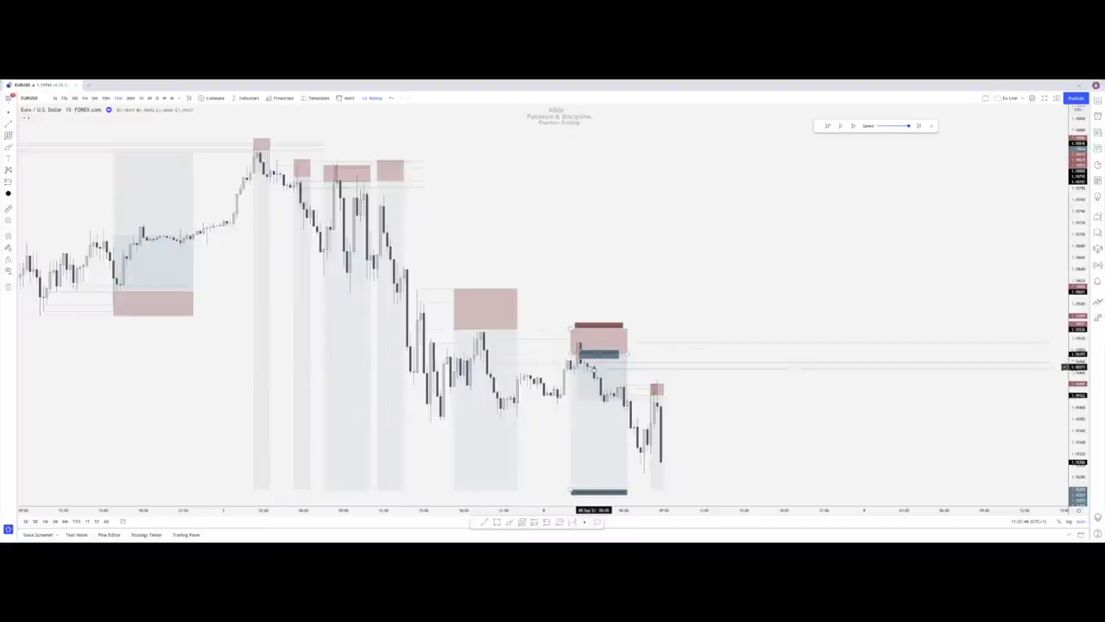
key("Escape")
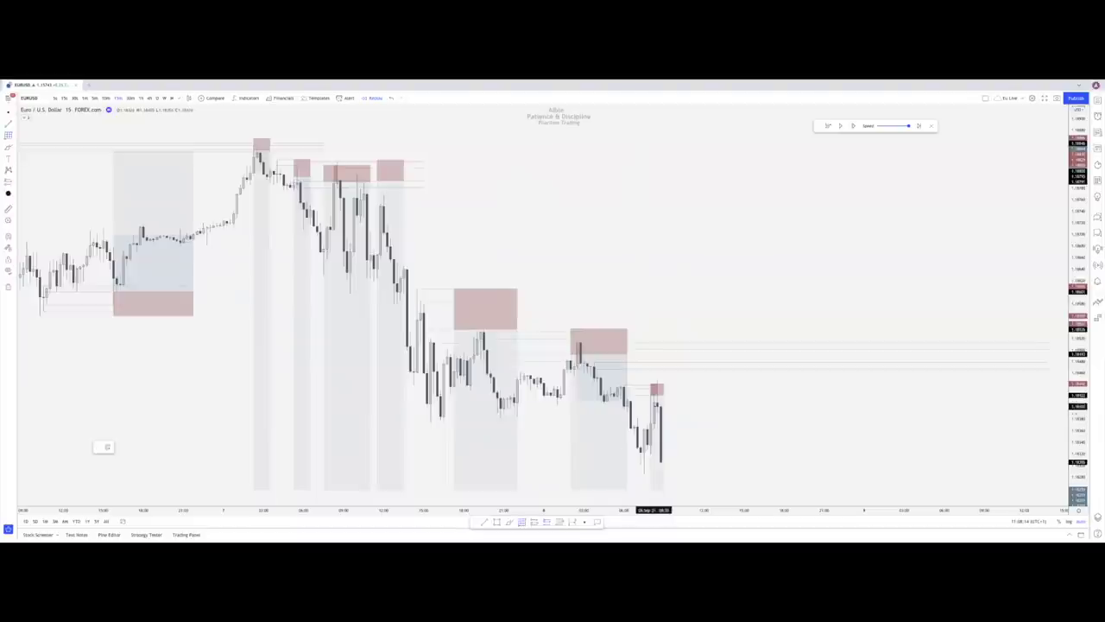
Draw a Gann Box at the newest lower high, from the sell-off candle's origin up to the wick high and extended beyond current price
left_click(657, 412)
left_click(874, 379)
left_click(913, 372)
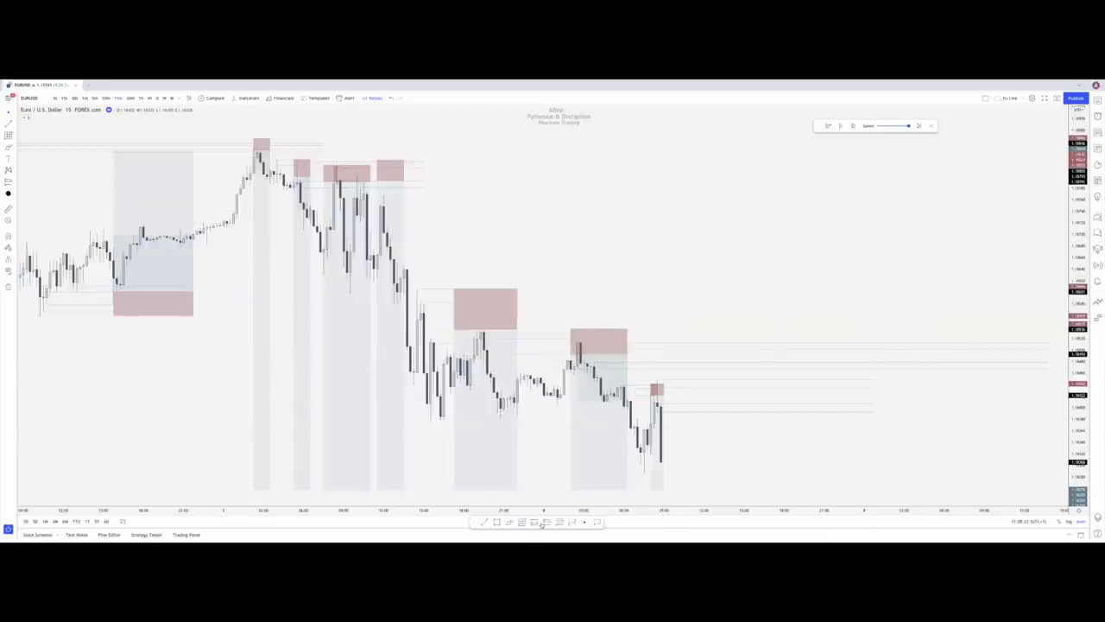
Place a short position on the extended Gann Box of the 8 September lower high, with entry on its inner level and stop at the box top
left_click(1017, 362)
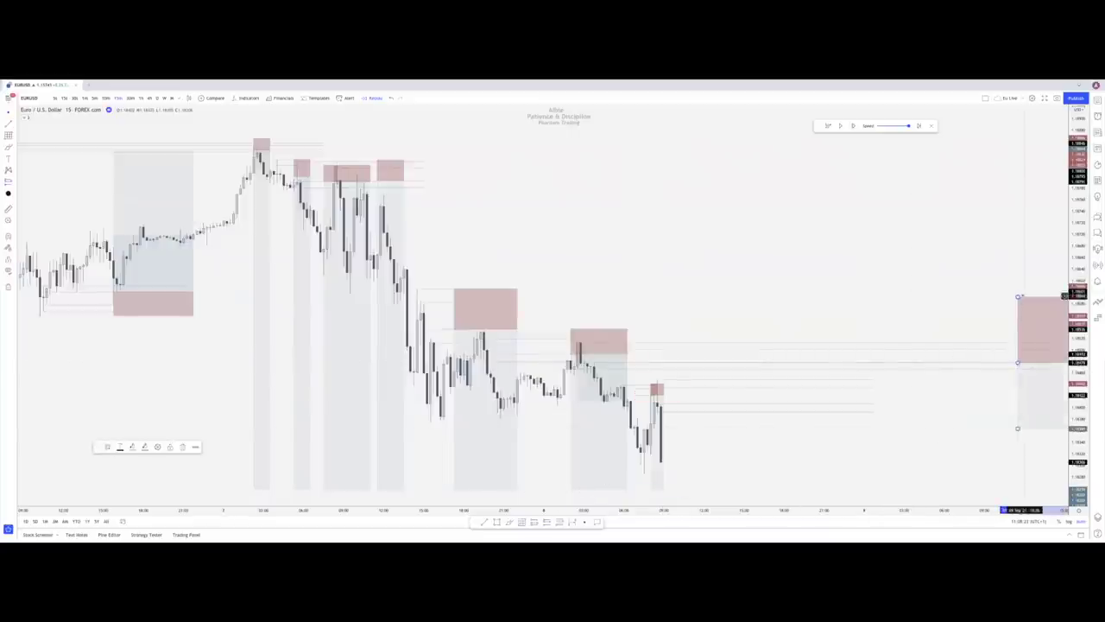
left_click_drag(997, 308, 833, 342)
scroll(802, 346, "down", 5)
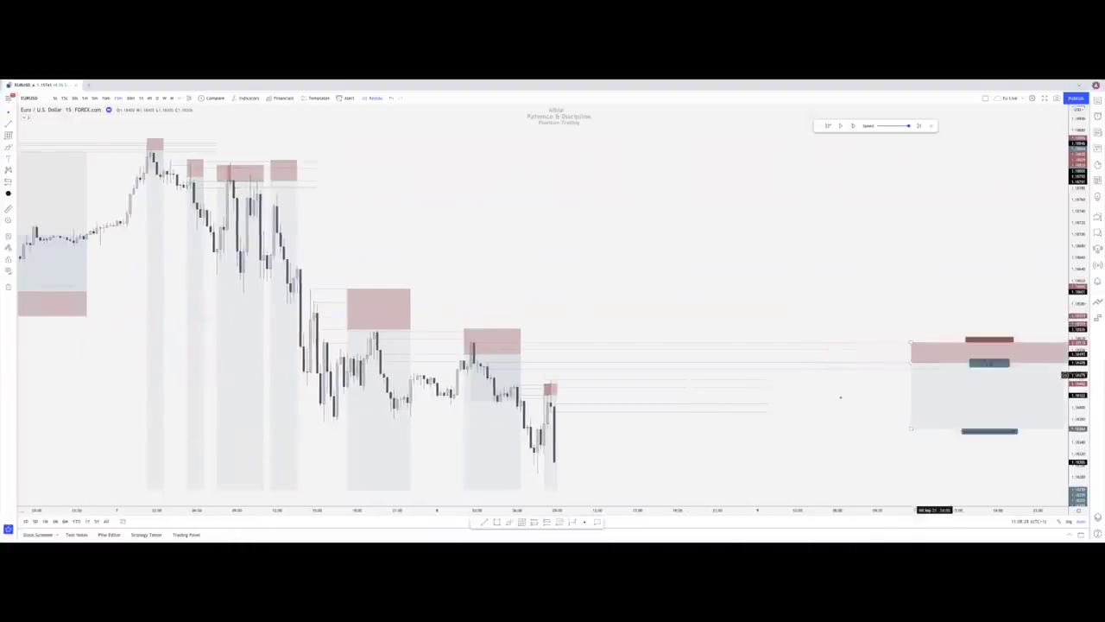
scroll(751, 354, "up", 6)
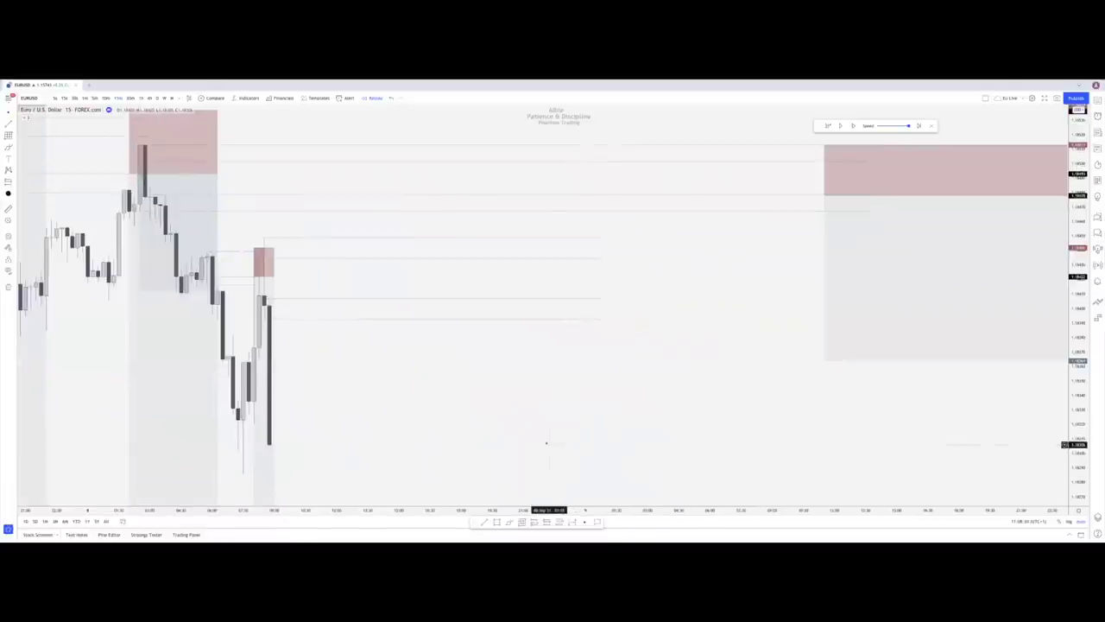
scroll(529, 389, "down", 3)
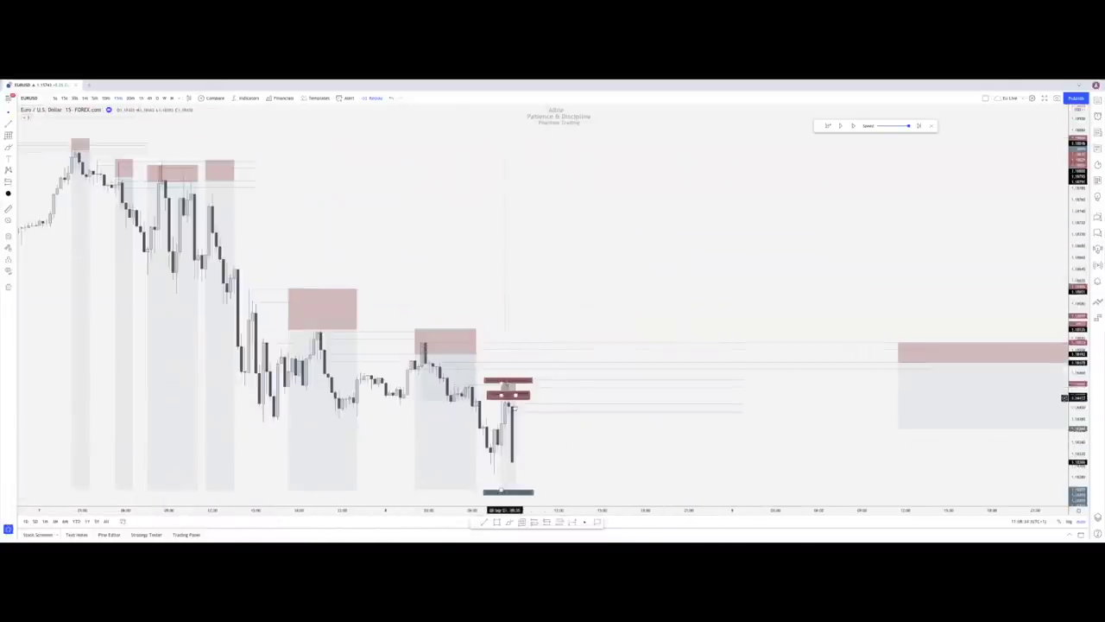
scroll(592, 412, "down", 5)
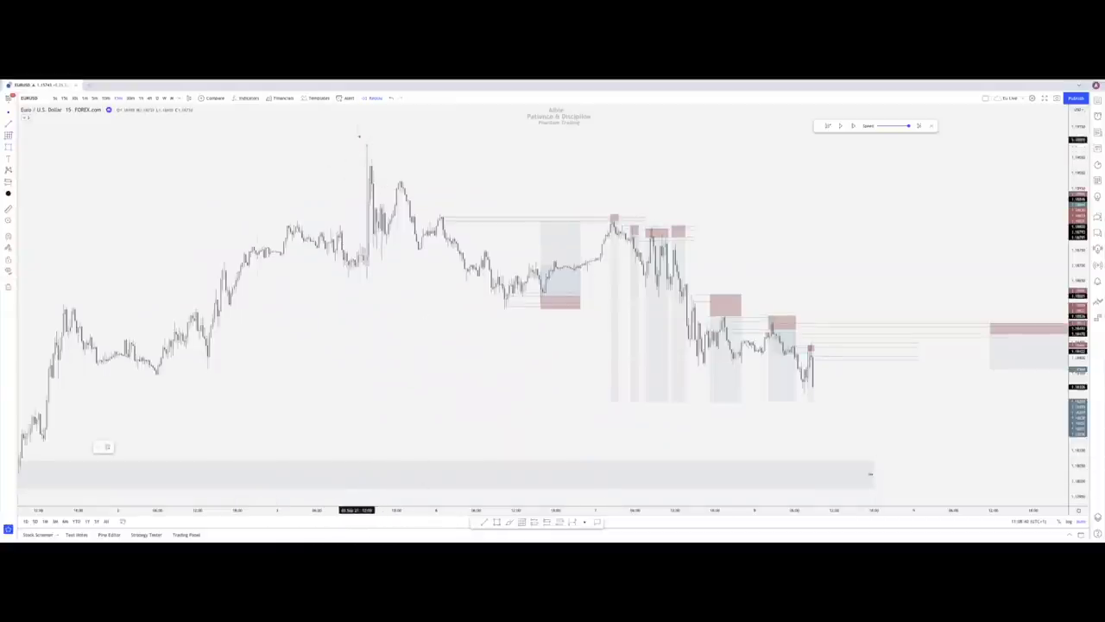
Draw a rectangle around the wick of the early September spike high and apply the saved refinement template to it
left_click(370, 155)
right_click(380, 173)
mouse_move(403, 186)
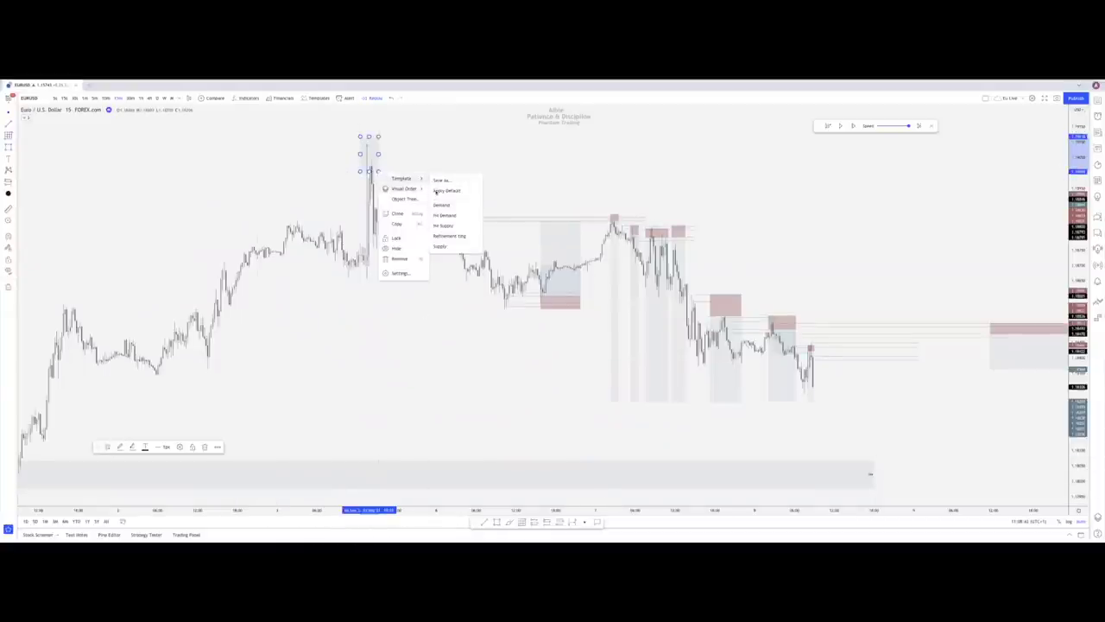
left_click(448, 236)
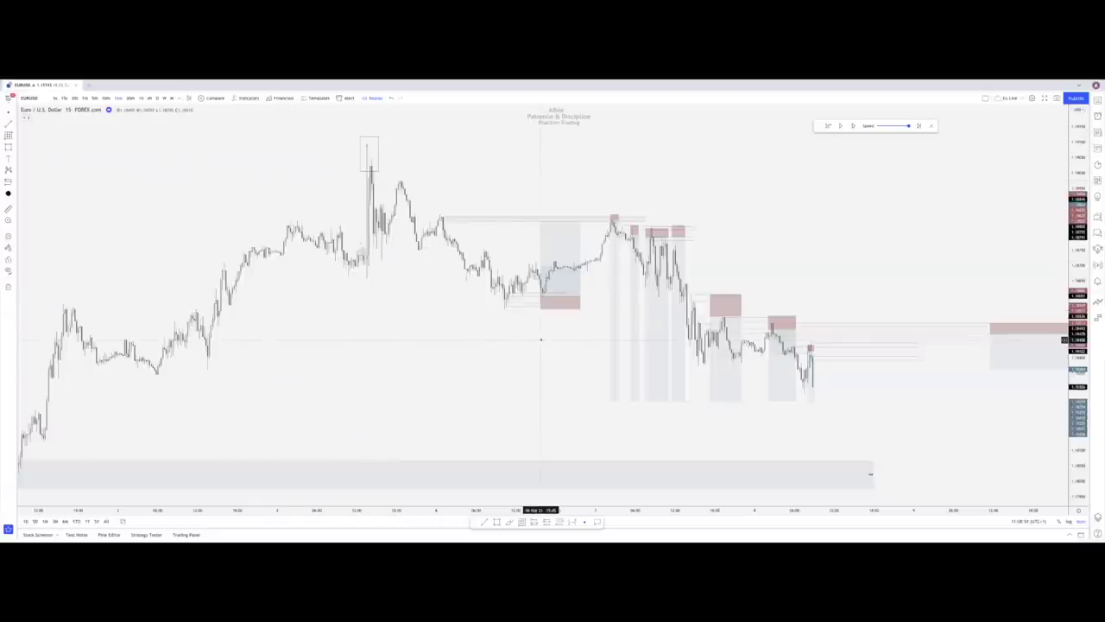
Advance the replay until price sells off from the newest short, bounces and prints a bearish candle
scroll(749, 338, "up", 2)
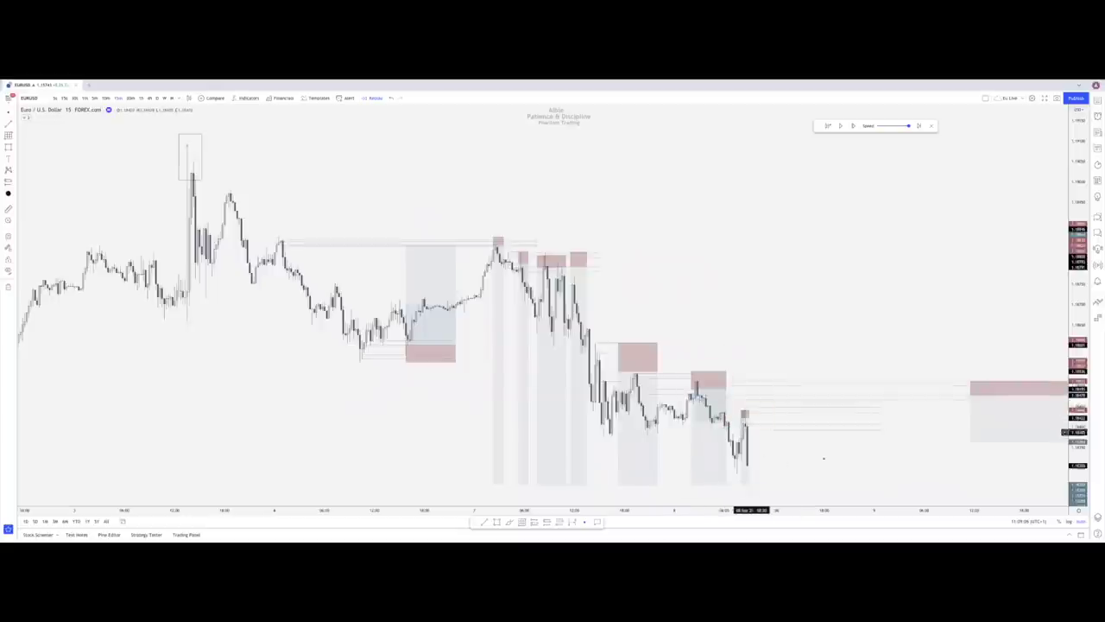
scroll(755, 409, "up", 1)
scroll(755, 409, "up", 1)
left_click(677, 408)
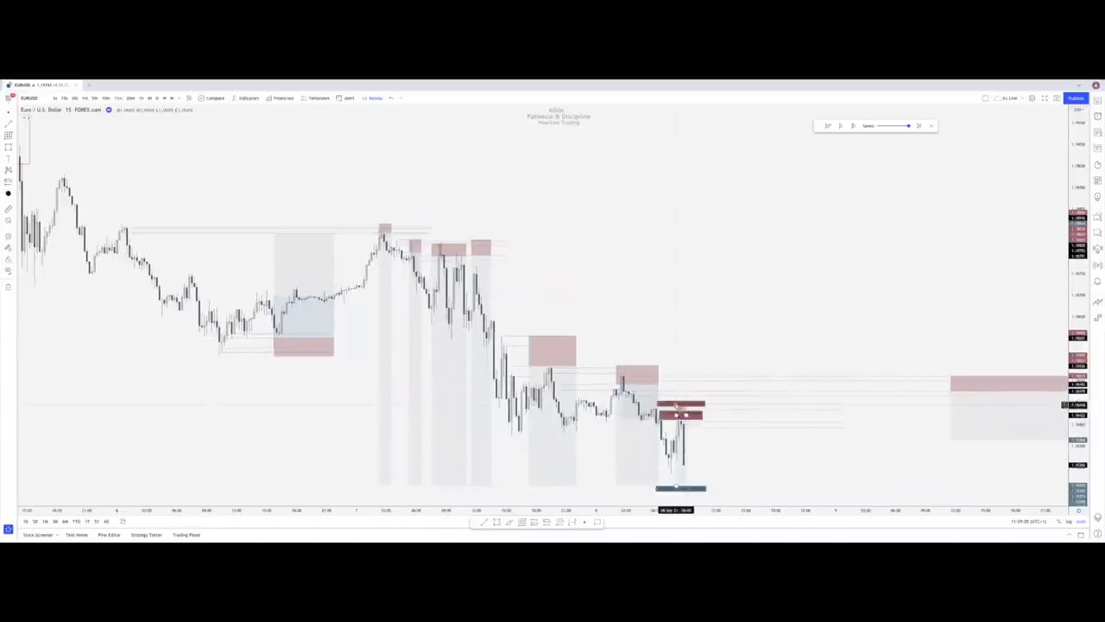
left_click(761, 439)
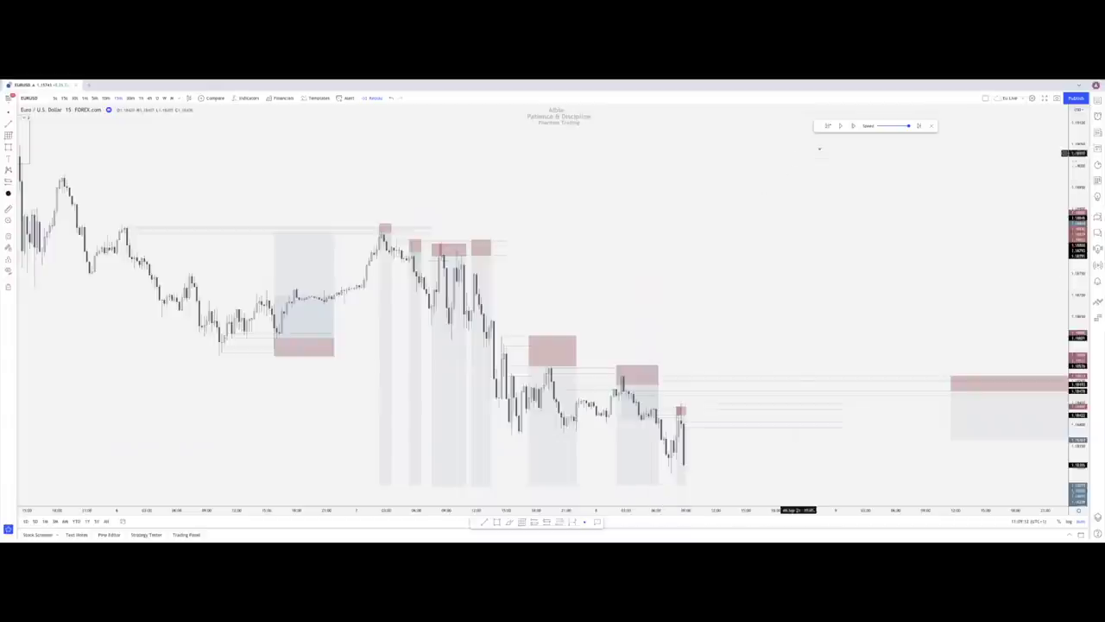
left_click(854, 126)
left_click(853, 126)
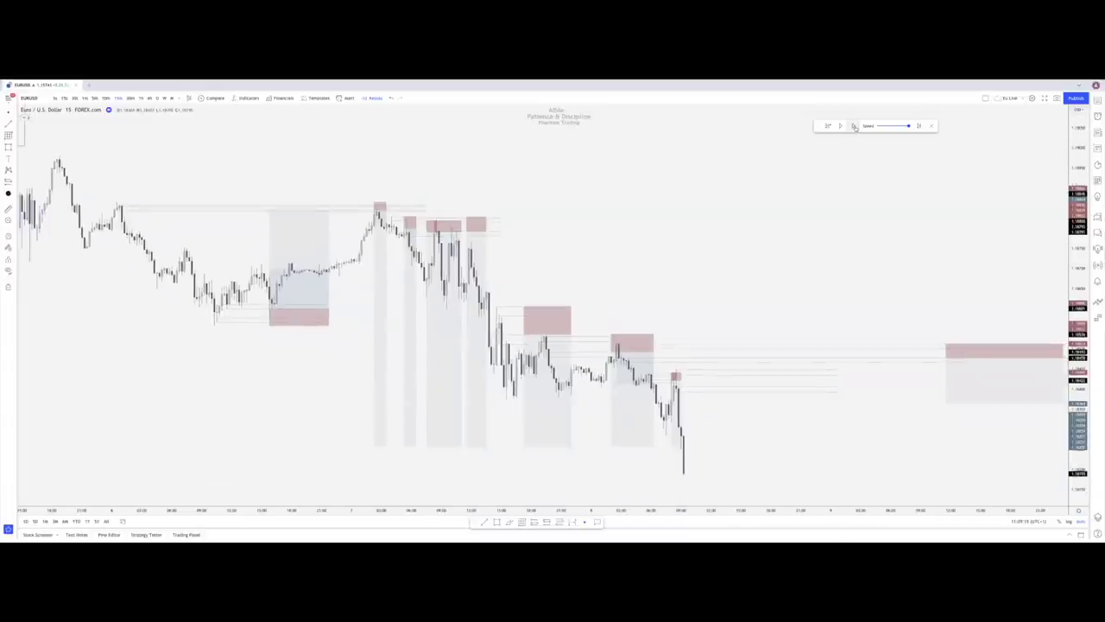
left_click(854, 126)
left_click(854, 126)
left_click(854, 126)
left_click(854, 126)
left_click(853, 126)
left_click(853, 126)
left_click(854, 126)
left_click(854, 126)
left_click(853, 126)
left_click(854, 126)
left_click(853, 126)
left_click(853, 126)
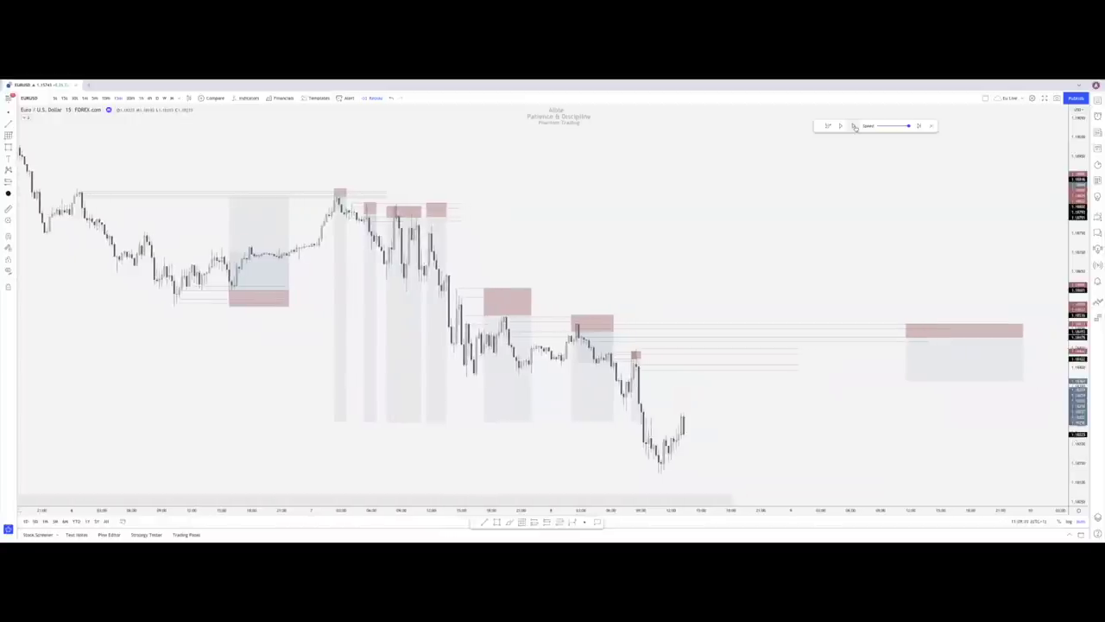
left_click(853, 126)
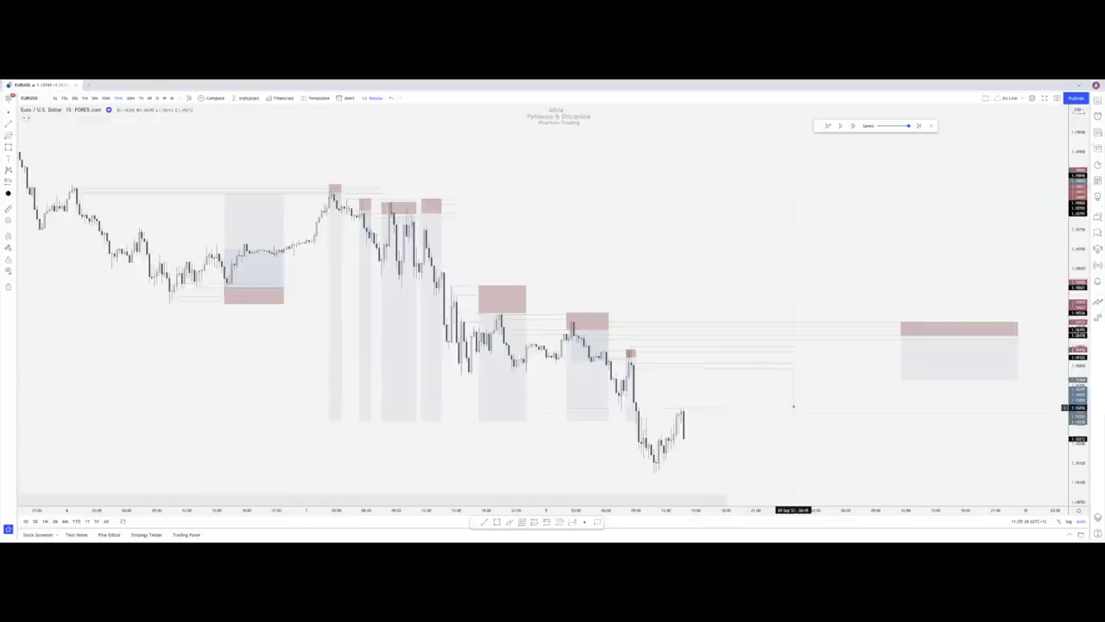
Place a short position at the newest lower high's Gann Box, with entry on its inner level and stop at the box top
left_click(704, 362)
left_click_drag(703, 300, 690, 345)
left_click(660, 466)
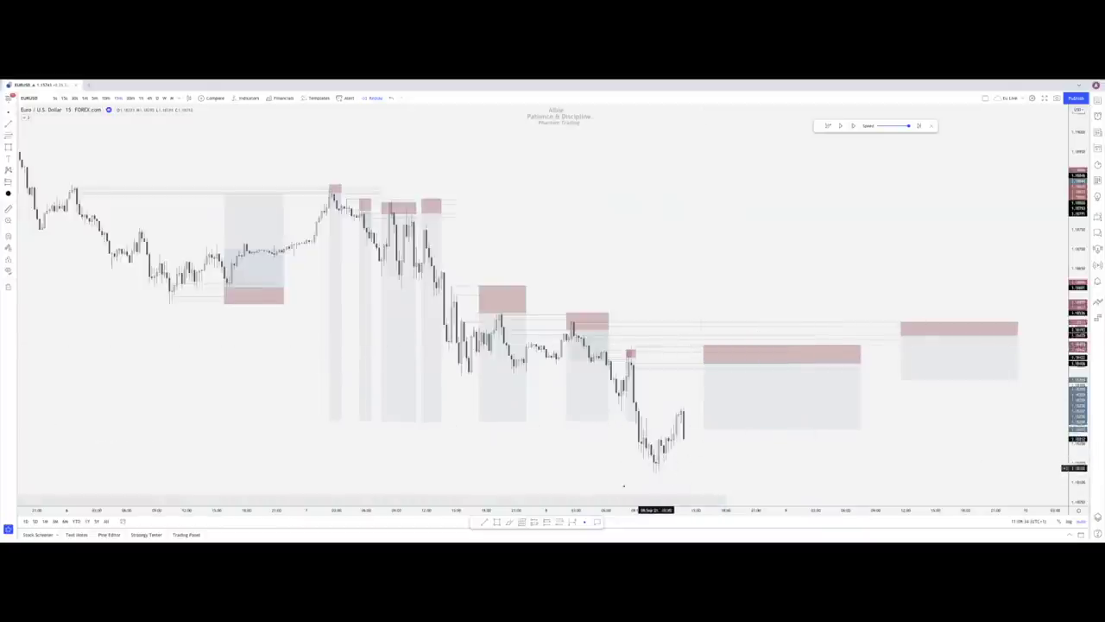
Sketch brush marks at the latest bounce's swing low and high and on the 4-hour demand zone beneath them
left_click(638, 458)
left_click_drag(645, 419, 672, 419)
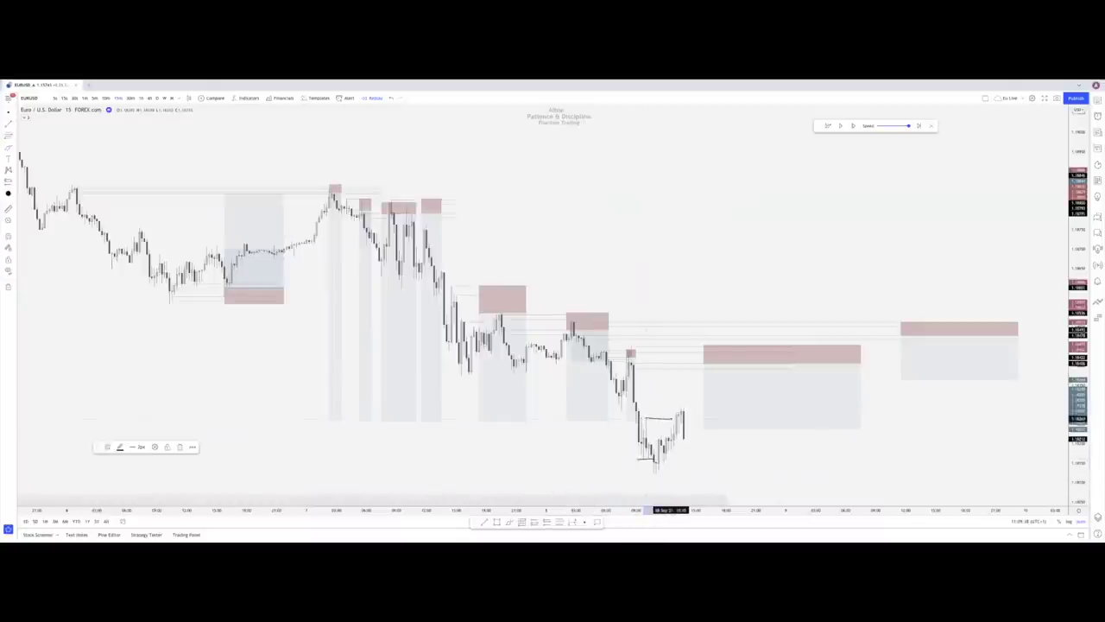
left_click_drag(657, 494, 635, 497)
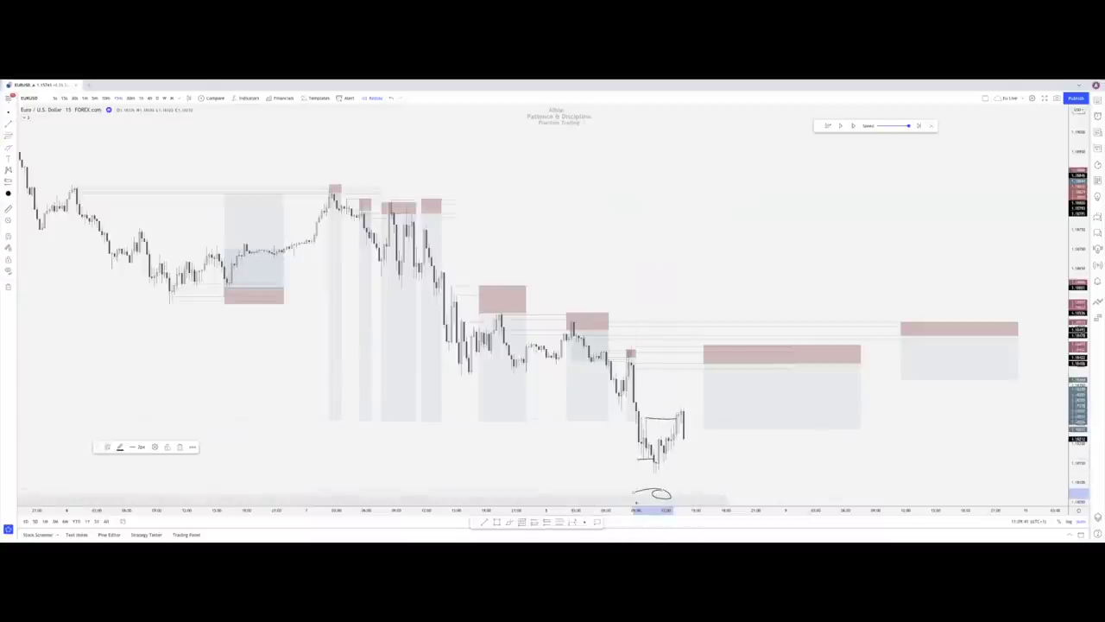
left_click(393, 99)
mouse_move(608, 471)
left_mouse_down()
mouse_move(629, 470)
mouse_move(578, 468)
mouse_move(618, 476)
left_mouse_up()
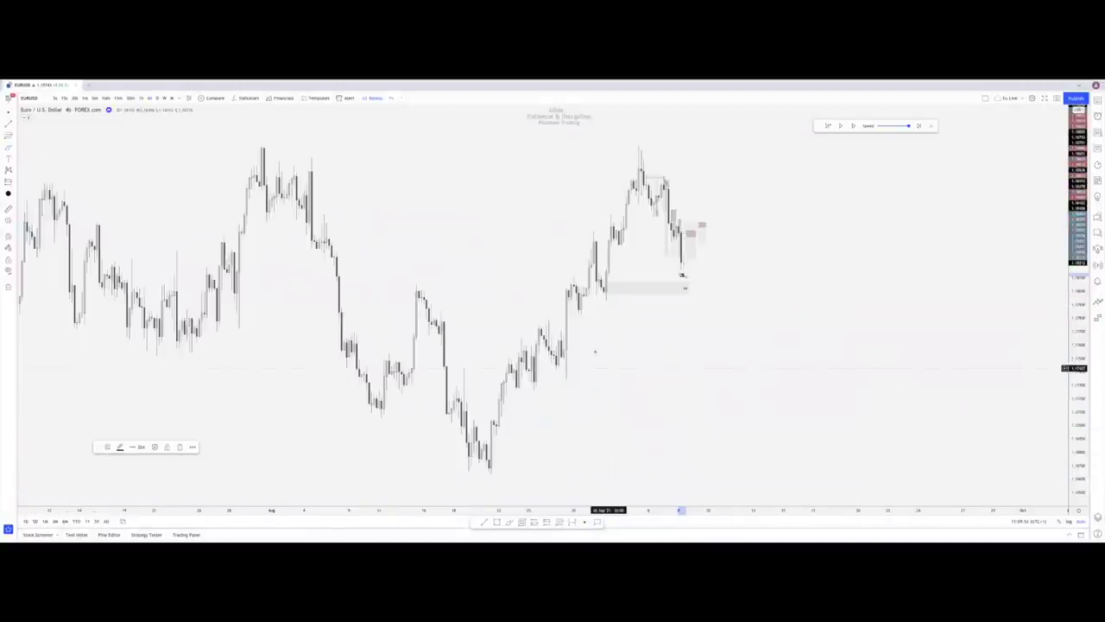
Raise the upper edge of the demand zone on the 4-hour chart to cover more of its origin candles
scroll(553, 289, "up", 2)
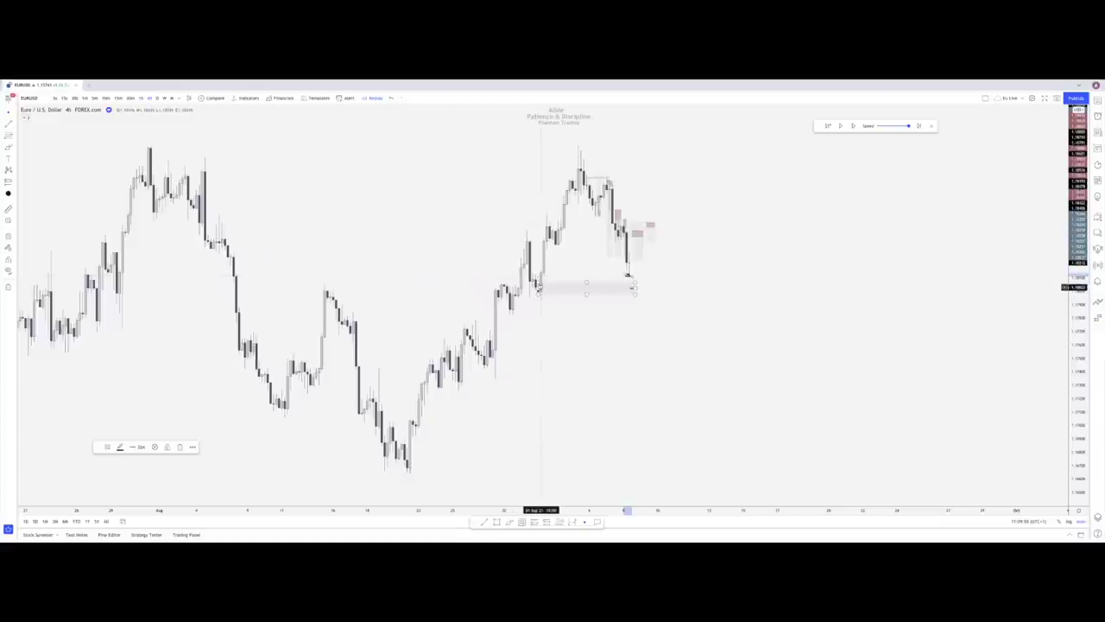
left_click(537, 282)
left_click_drag(538, 281, 537, 276)
left_click(542, 264)
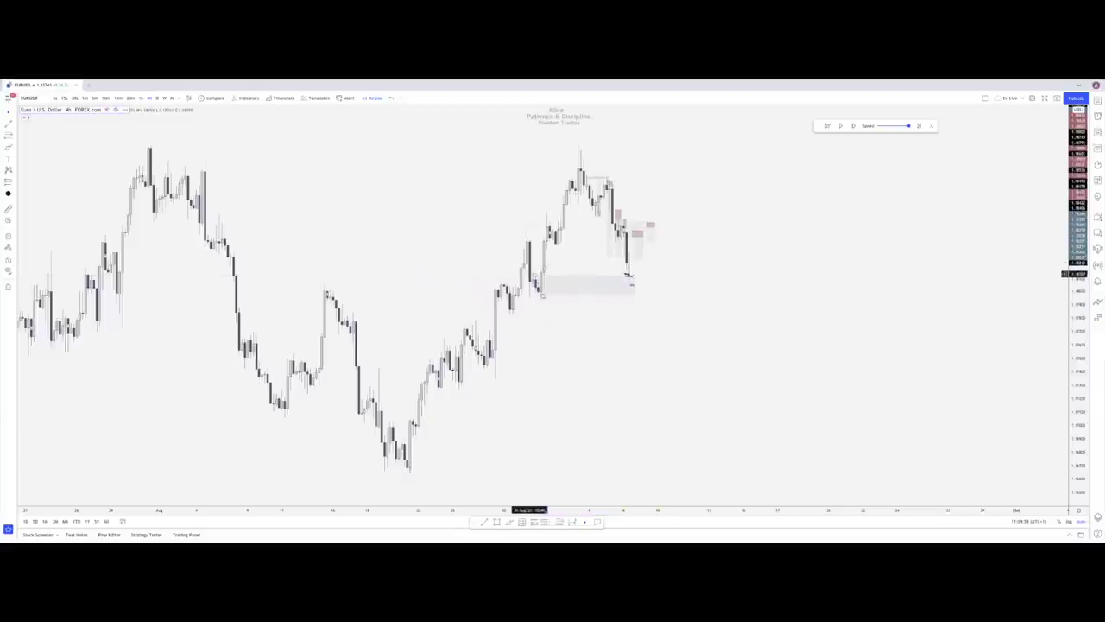
Return to the 15-minute chart and extend the targets of the earlier short positions down to the upper edge of the 4-hour demand zone
left_click(113, 99)
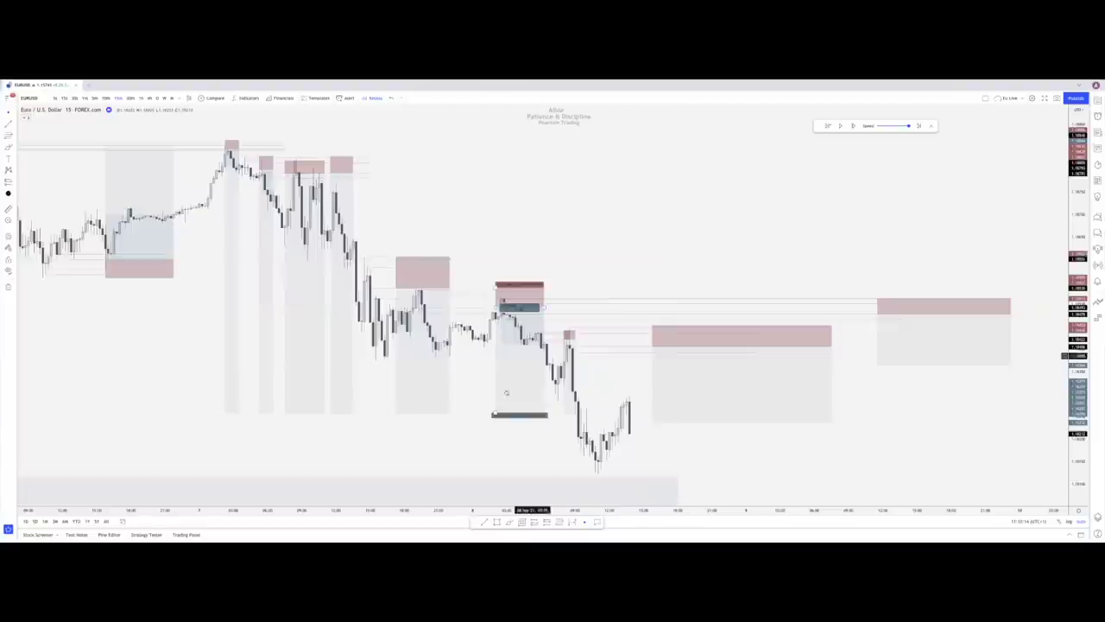
left_click_drag(496, 413, 496, 477)
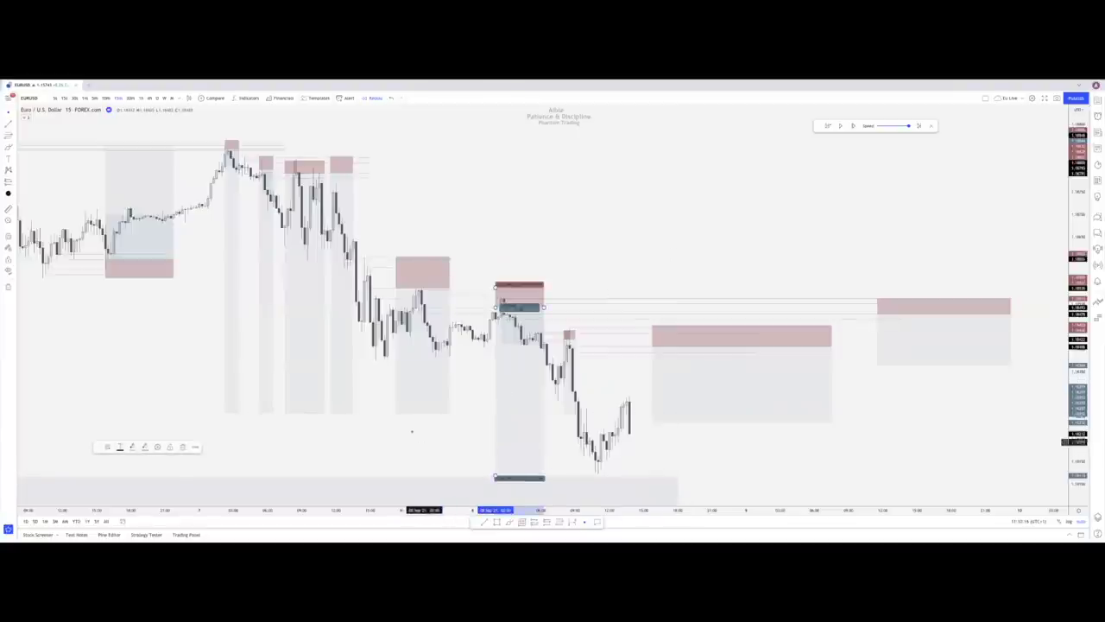
left_click_drag(396, 415, 396, 476)
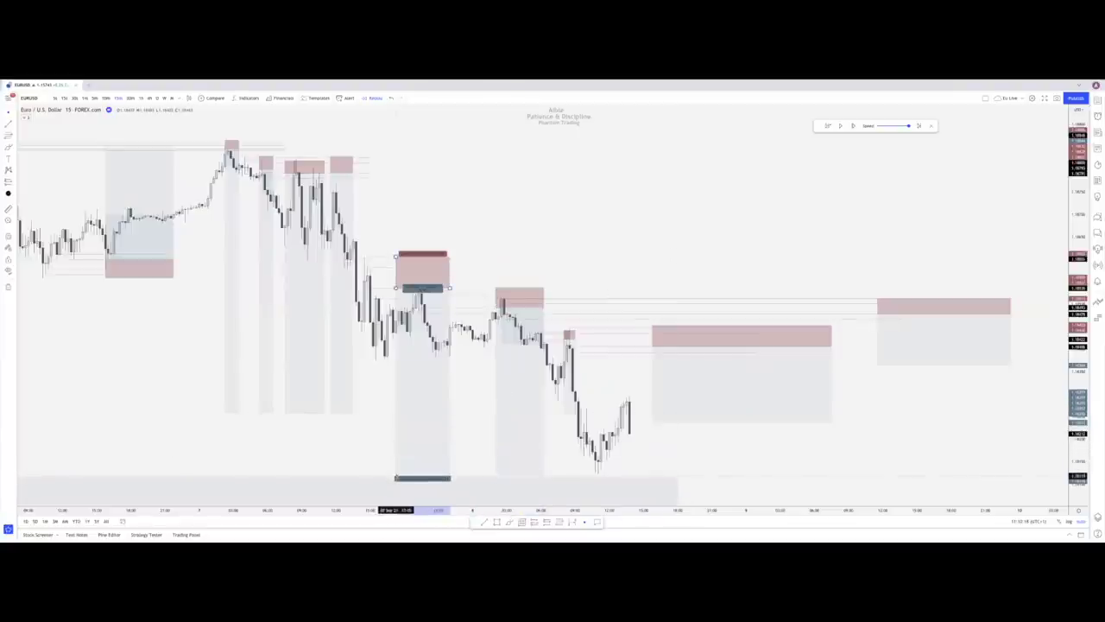
left_click(330, 416)
left_click_drag(330, 417, 330, 479)
left_click(284, 414)
left_click_drag(284, 415, 284, 477)
left_click(258, 415)
left_click_drag(258, 415, 258, 478)
left_click_drag(231, 414, 231, 476)
left_click(208, 458)
Examine the successive short entries along the decline, from the 7 September high to the newest lower high
left_click(345, 415)
left_click(578, 413)
left_click(518, 470)
left_click(621, 480)
left_click(679, 380)
left_click(679, 299)
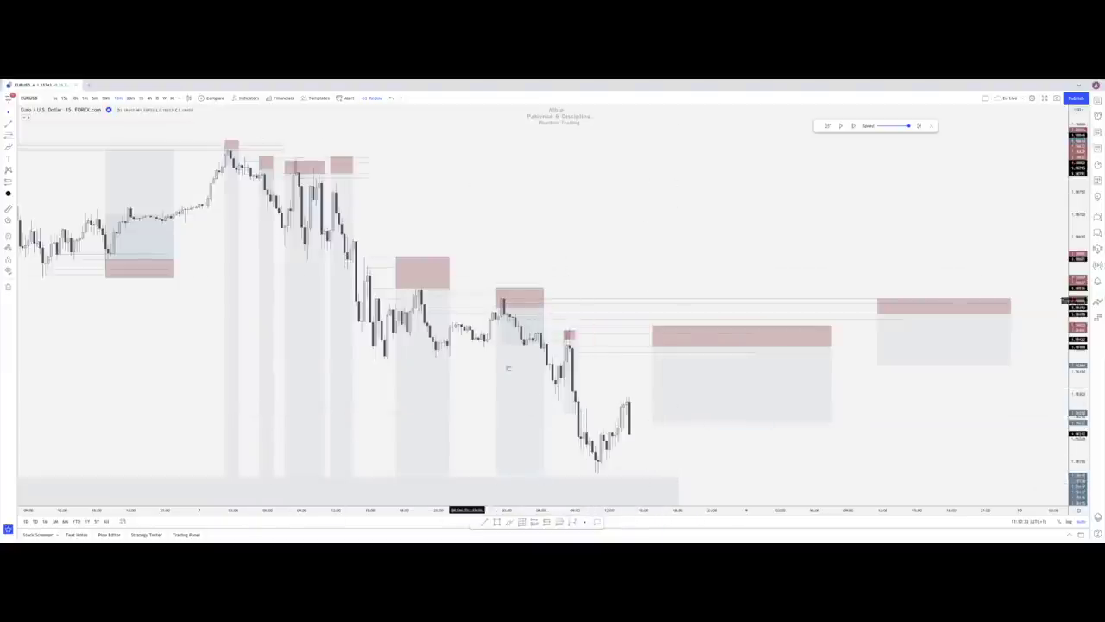
left_click(518, 395)
left_click(304, 251)
left_click(243, 200)
left_click(240, 202)
left_click(251, 205)
left_click(260, 209)
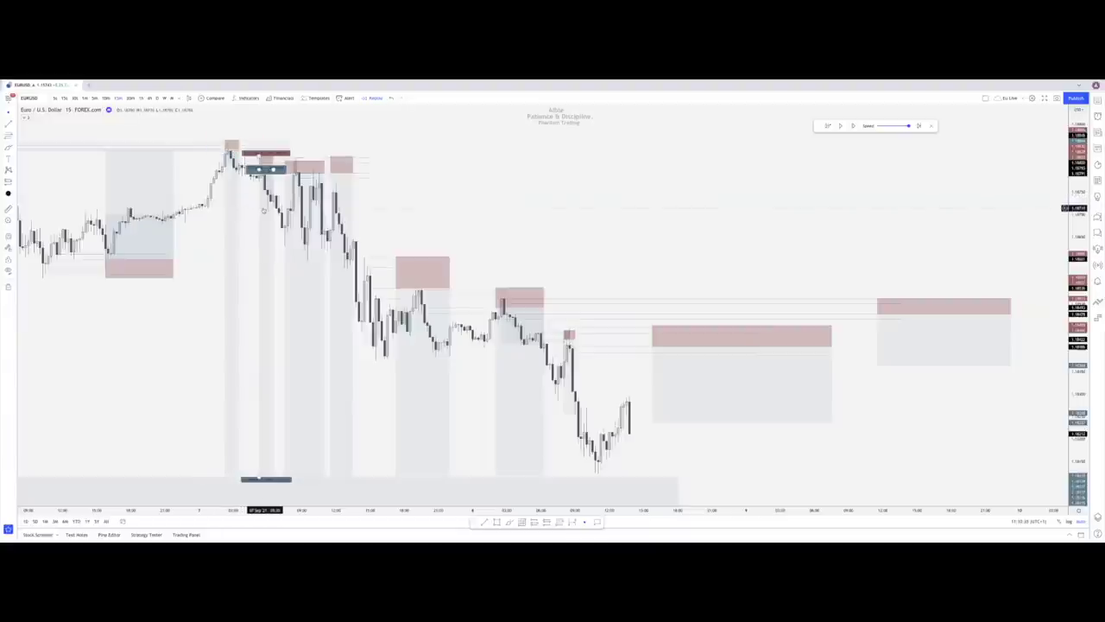
left_click(299, 220)
left_click_drag(300, 222, 347, 197)
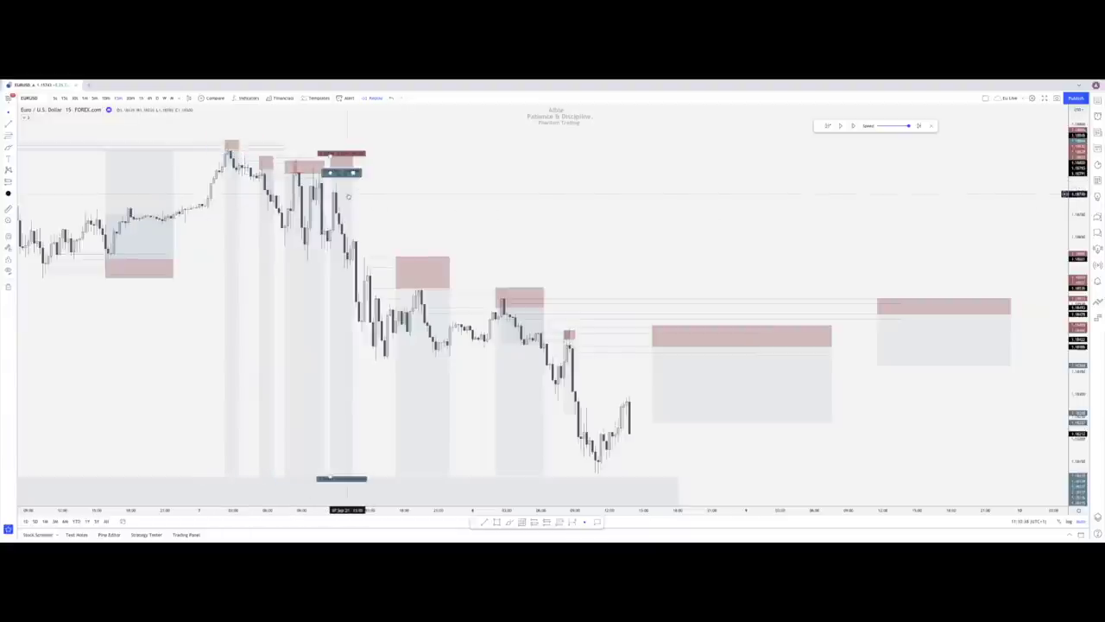
left_click(412, 328)
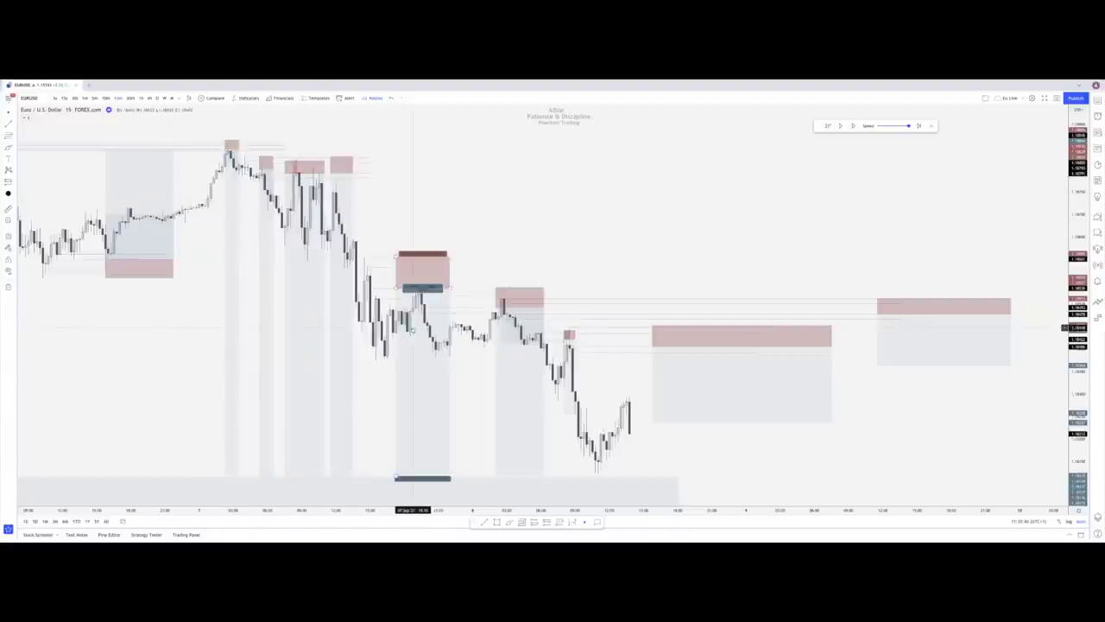
left_click(528, 369)
left_click(569, 336)
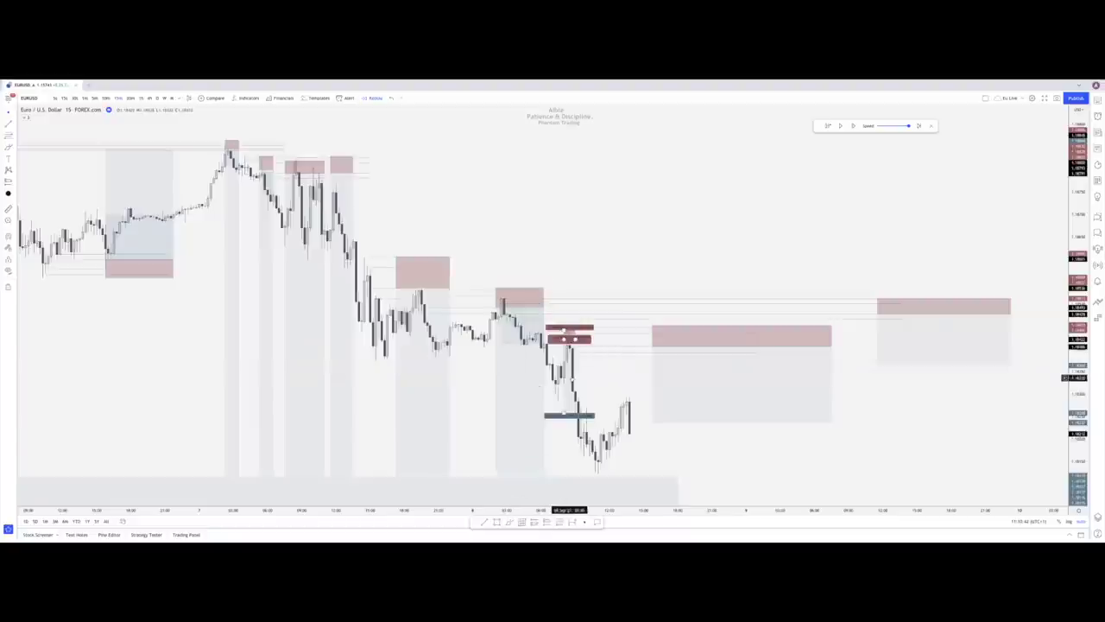
Shorten the pending short at the newest lower high so that it ends earlier in time
left_click(803, 334)
left_click_drag(831, 346, 754, 346)
left_click(814, 403)
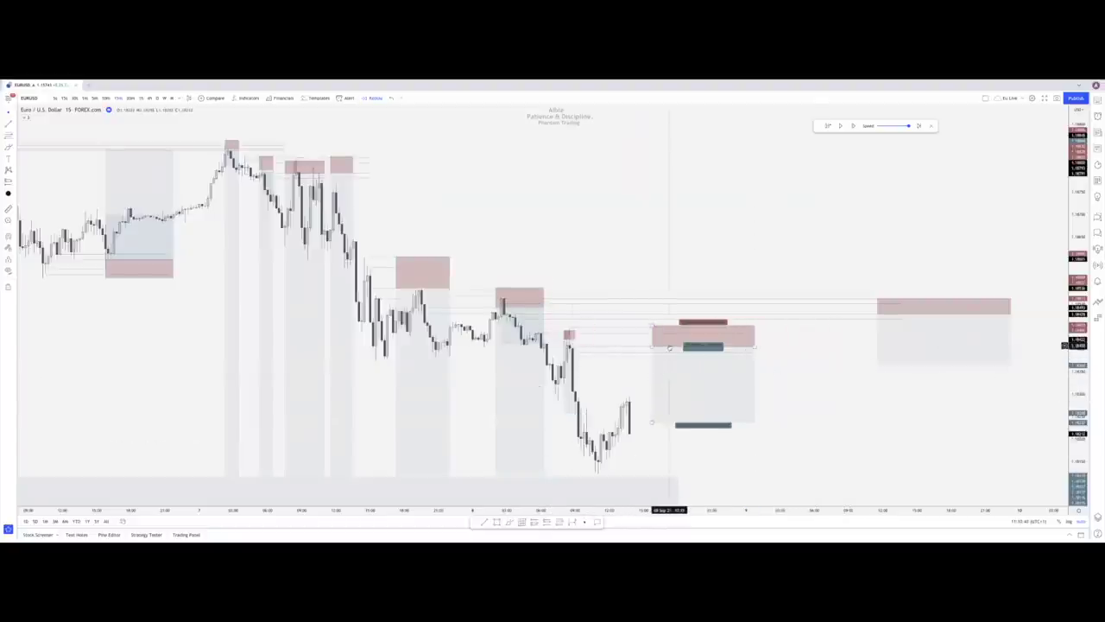
Advance the replay until price enters the 4-hour demand zone and rebounds, and narrow the pending short to start farther ahead in time
left_click(854, 126)
left_click(853, 126)
left_click(852, 126)
left_click(853, 126)
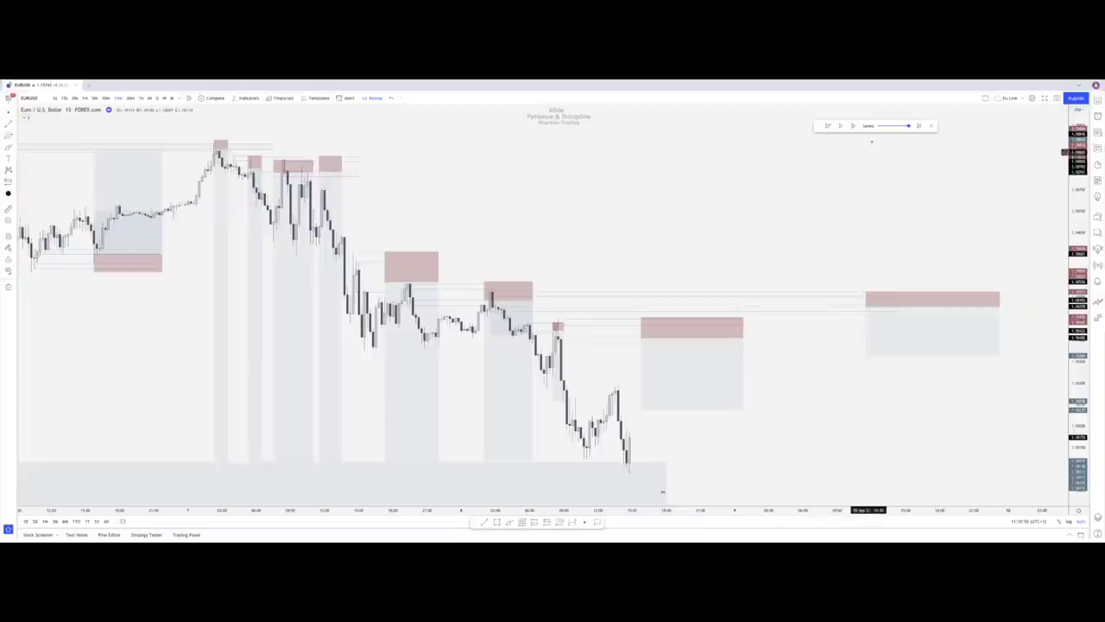
left_click(856, 128)
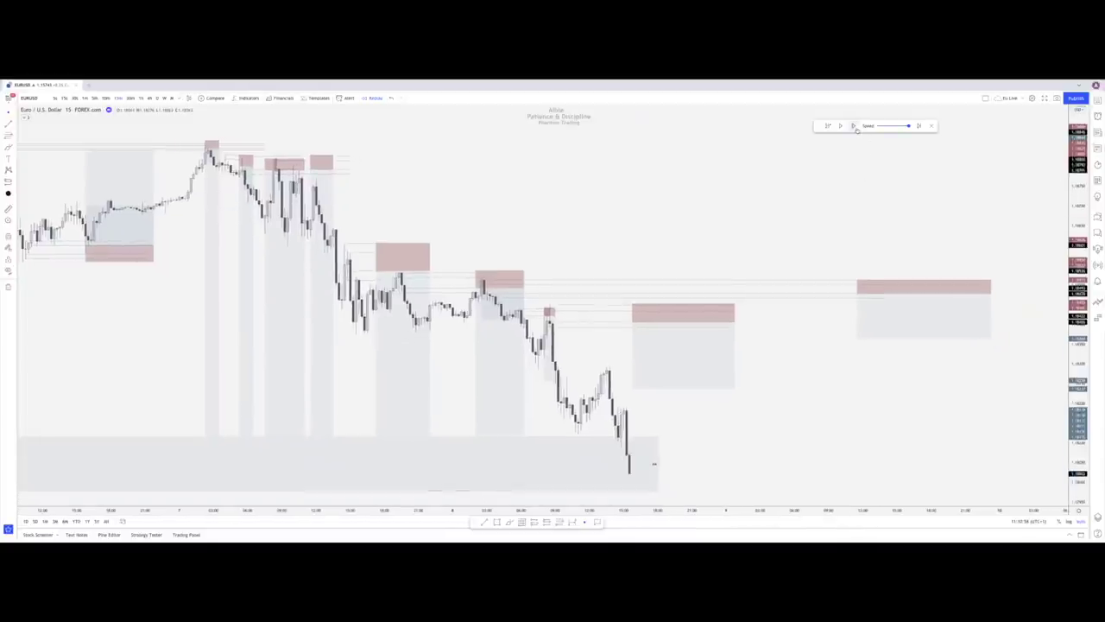
left_click(856, 128)
left_click(856, 127)
left_click(856, 128)
left_click(857, 128)
left_click(857, 128)
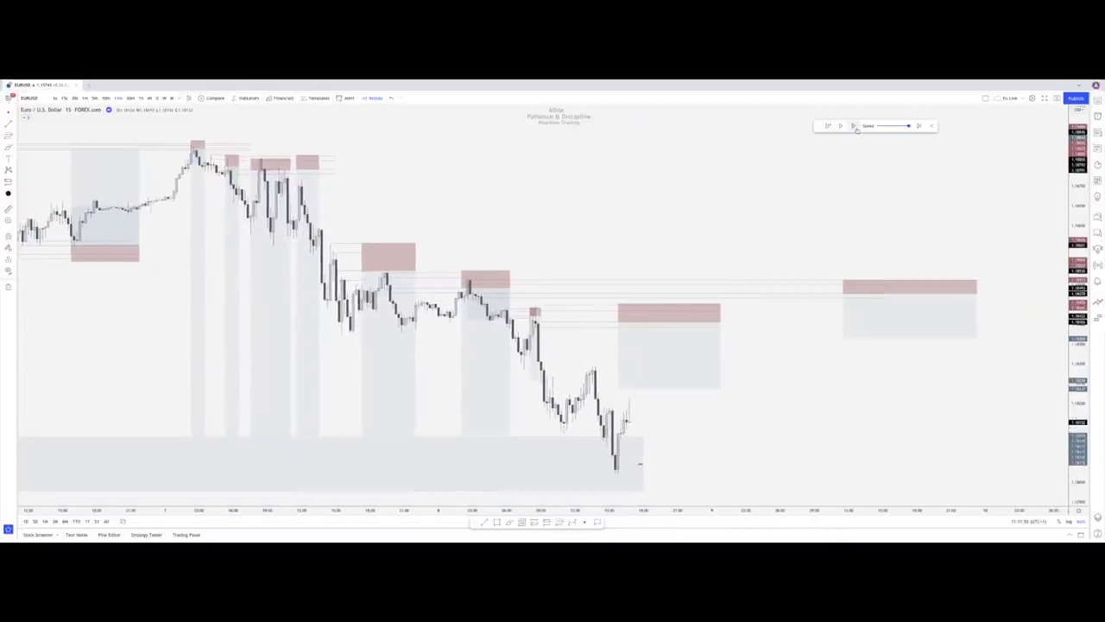
left_click_drag(618, 322, 732, 323)
left_click(757, 347)
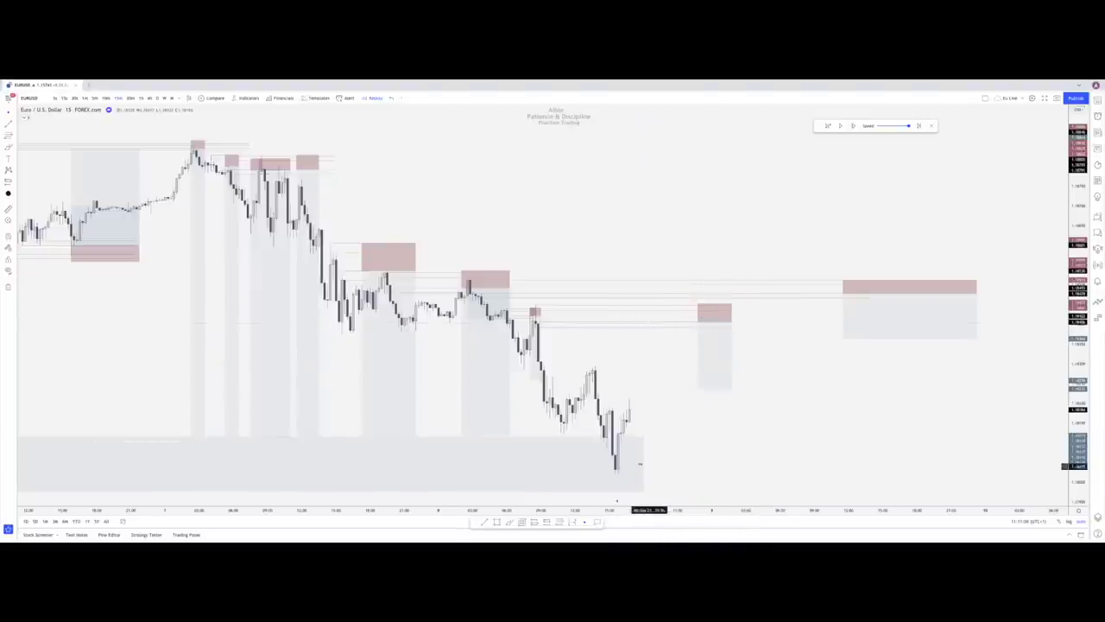
Sketch brush lines at the rebound's swing levels, an extended demand area from its low, and a projected dip-and-rally path
left_click(608, 446)
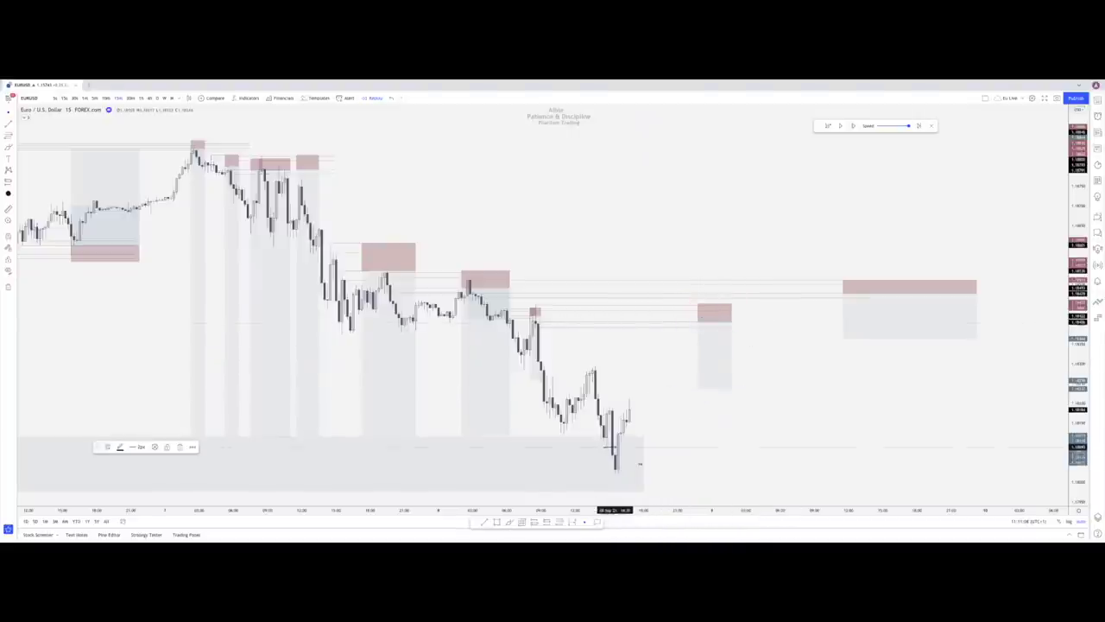
left_click_drag(617, 405, 633, 404)
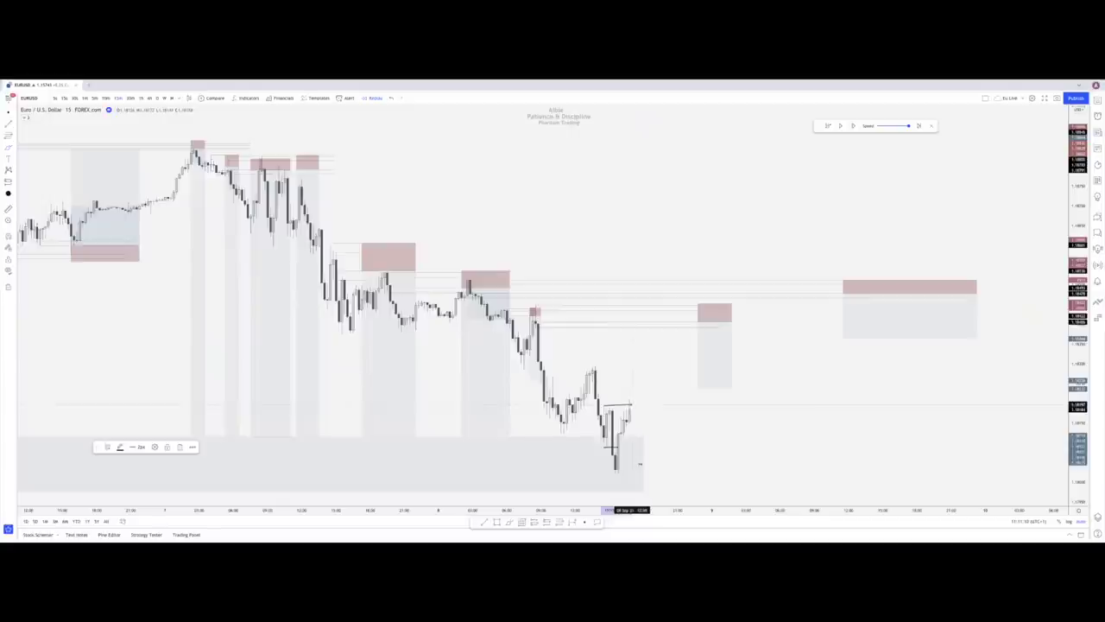
left_click_drag(804, 462, 837, 463)
left_click_drag(618, 472, 746, 465)
mouse_move(706, 431)
left_mouse_down()
mouse_move(723, 458)
mouse_move(814, 320)
left_mouse_up()
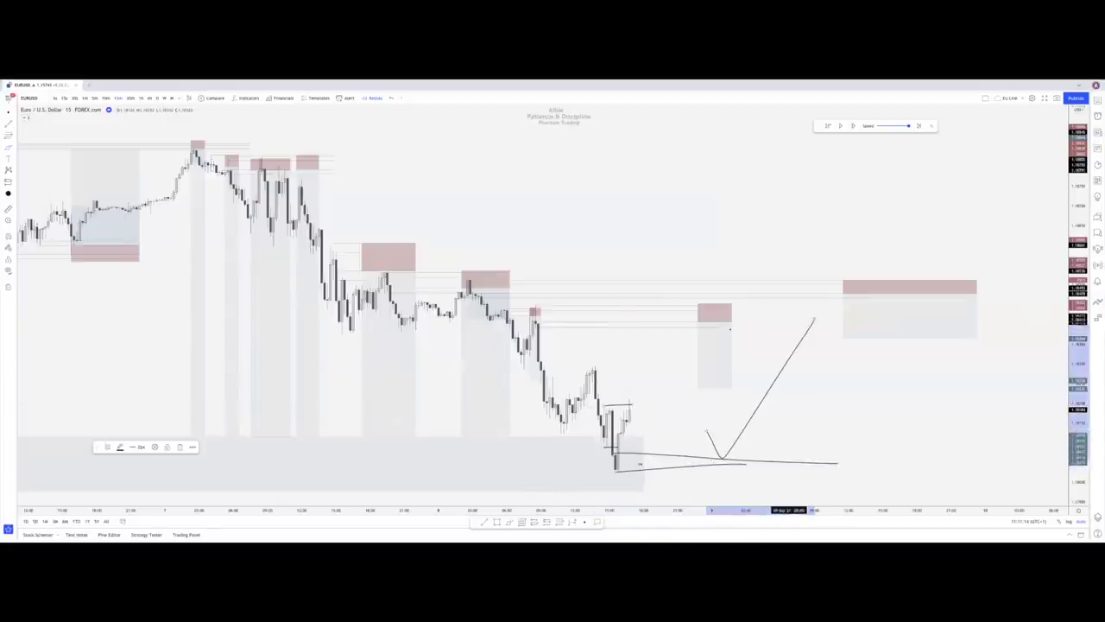
Sketch a projected drop from the pending short and circle the demand at the swing low, and clear all the brush strokes
left_click_drag(707, 315, 786, 438)
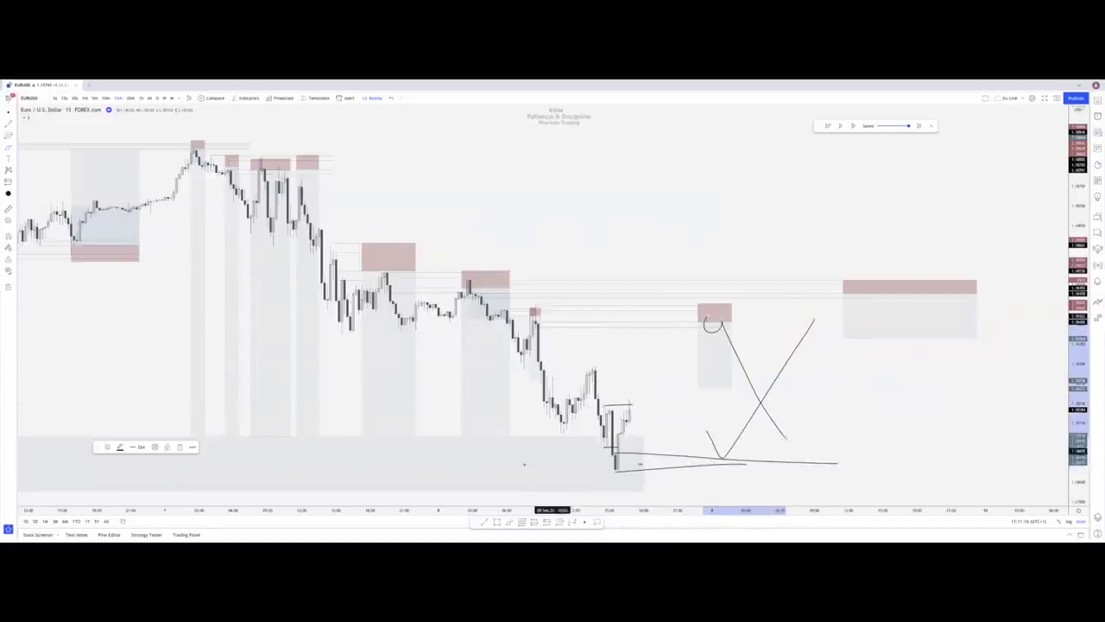
mouse_move(623, 458)
left_mouse_down()
mouse_move(617, 483)
mouse_move(639, 456)
left_mouse_up()
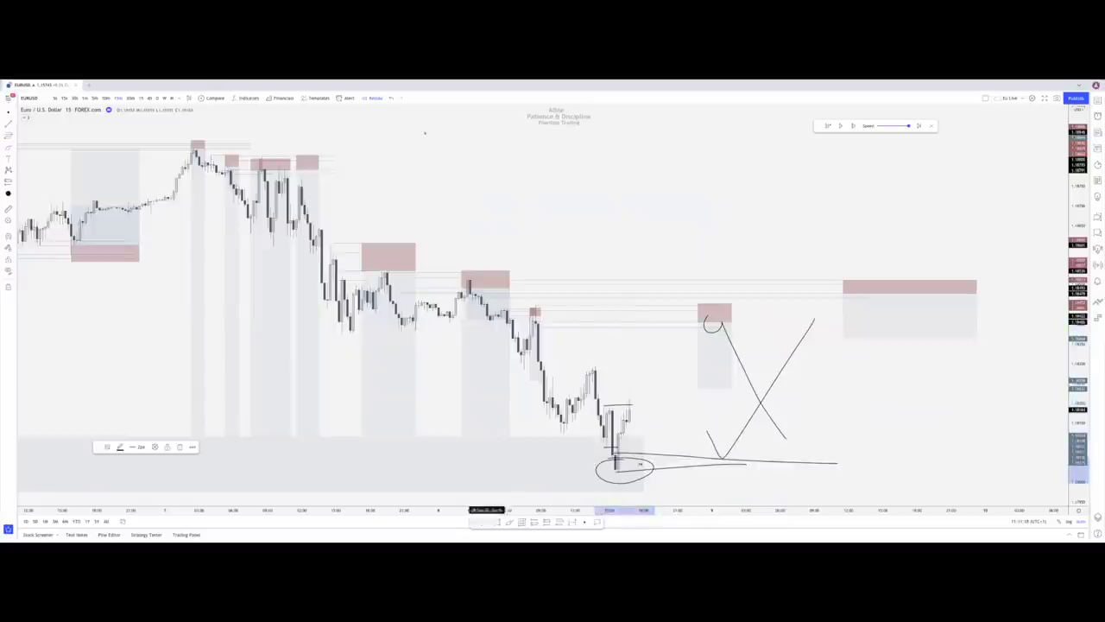
left_click(393, 99)
left_click(393, 99)
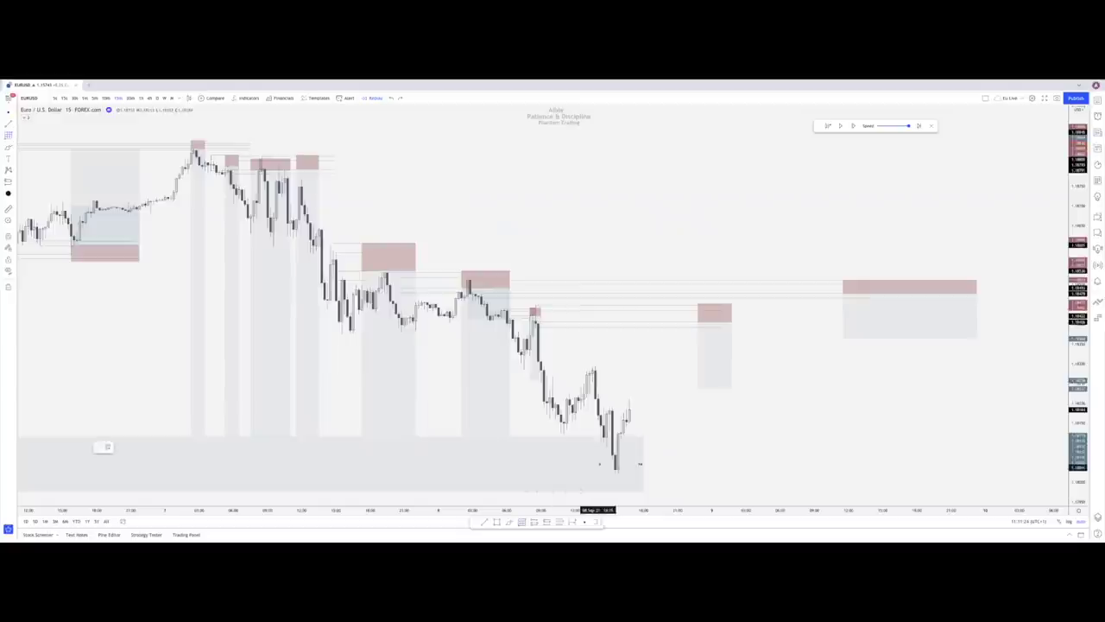
Draw a Gann Box over the demand at the swing low and extend it a short way ahead in time
left_click(615, 452)
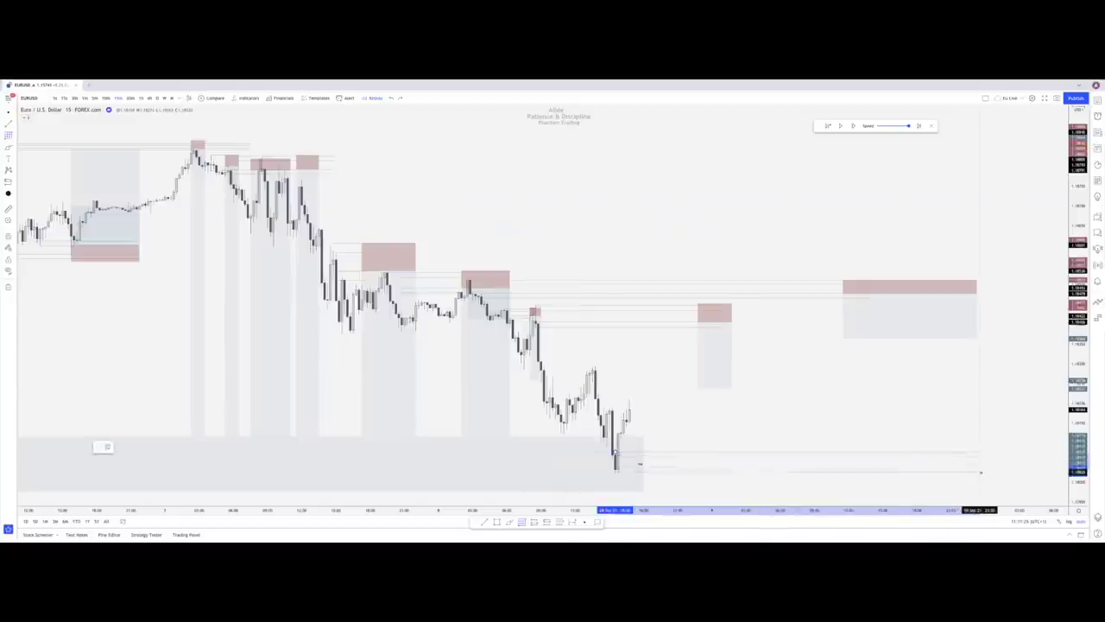
left_click_drag(979, 473, 771, 473)
Place a template-styled long position on the demand Gann Box, with its stop at the low and its target near the pending short's entry
left_click(533, 523)
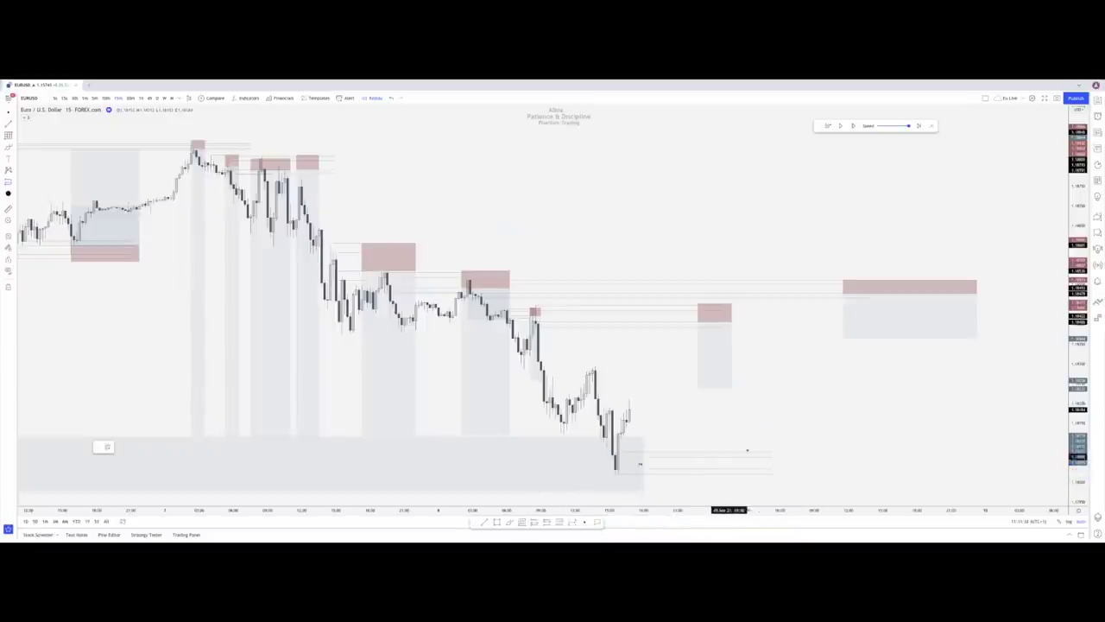
left_click(760, 457)
right_click(785, 435)
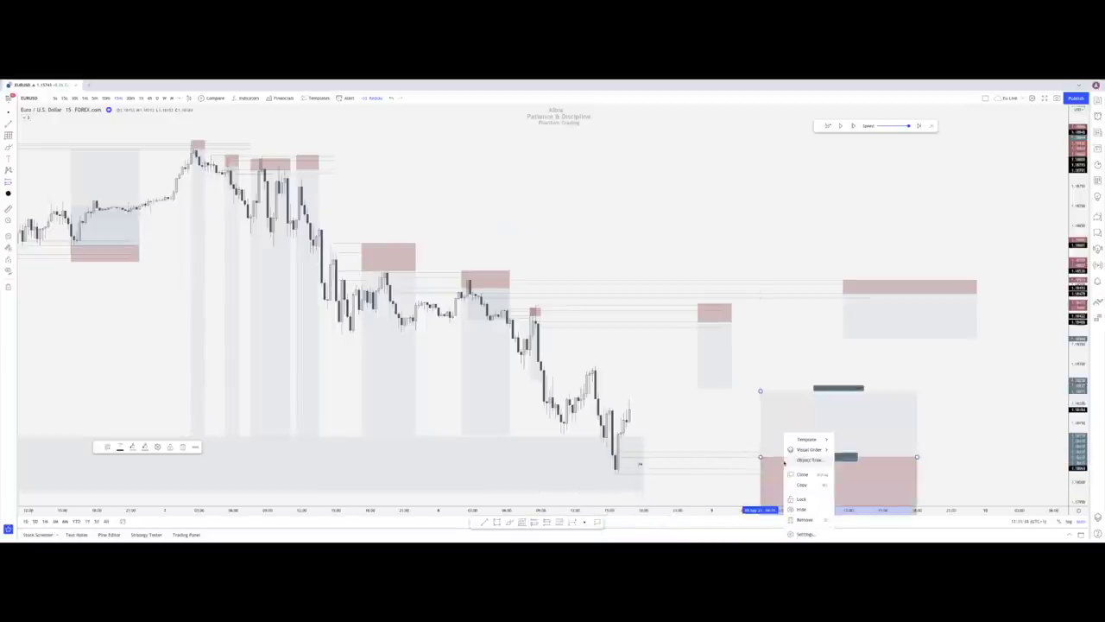
mouse_move(808, 442)
left_click(841, 465)
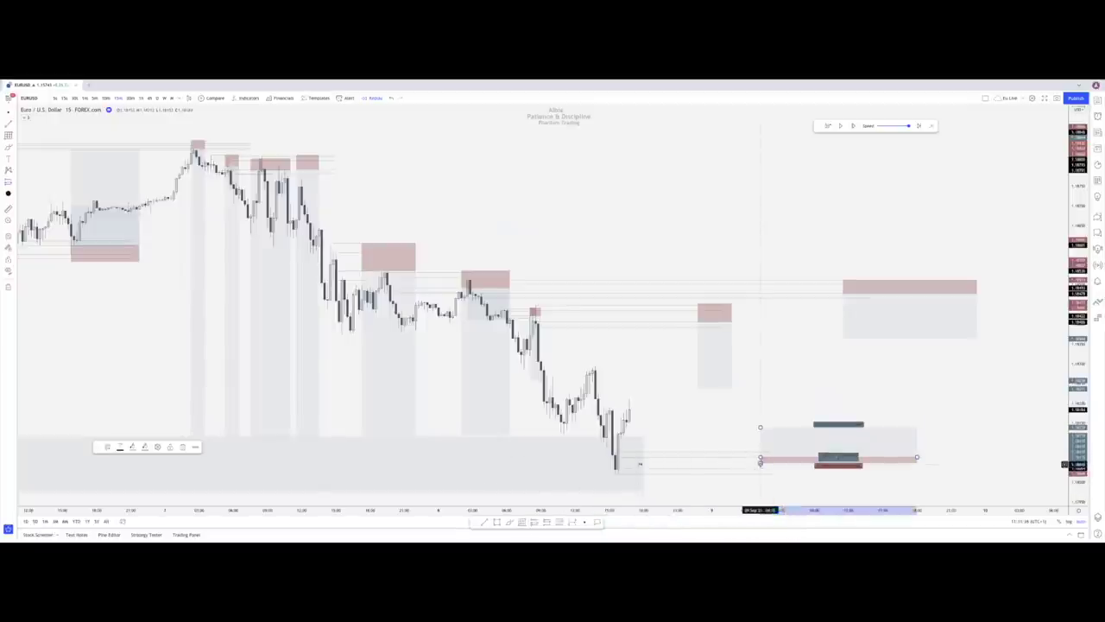
left_click_drag(760, 426, 760, 297)
left_click_drag(917, 457, 837, 457)
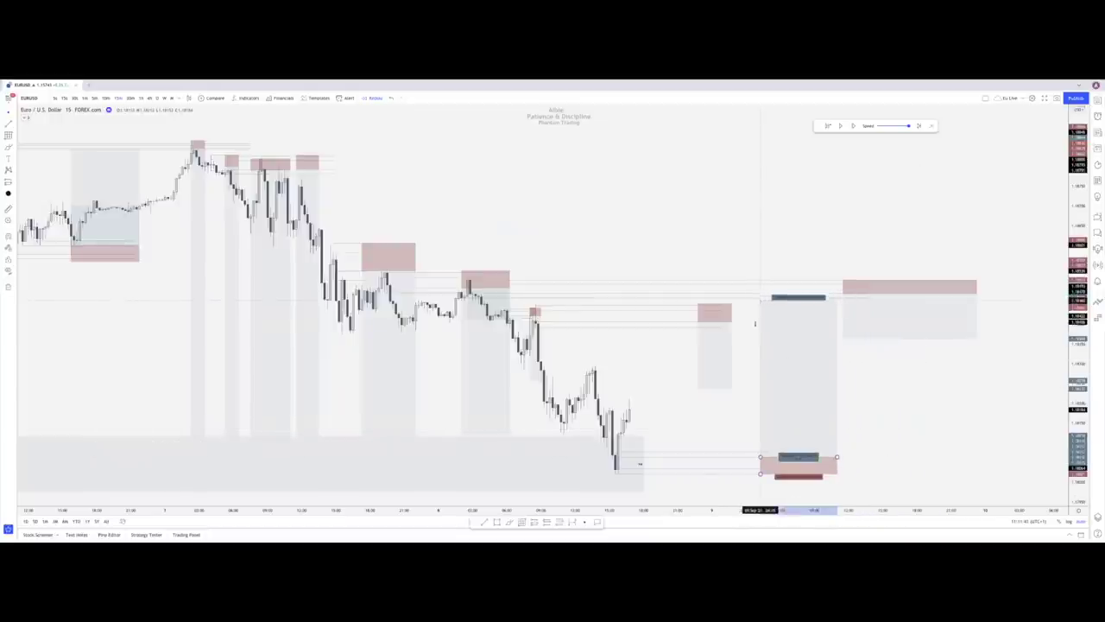
left_click(887, 431)
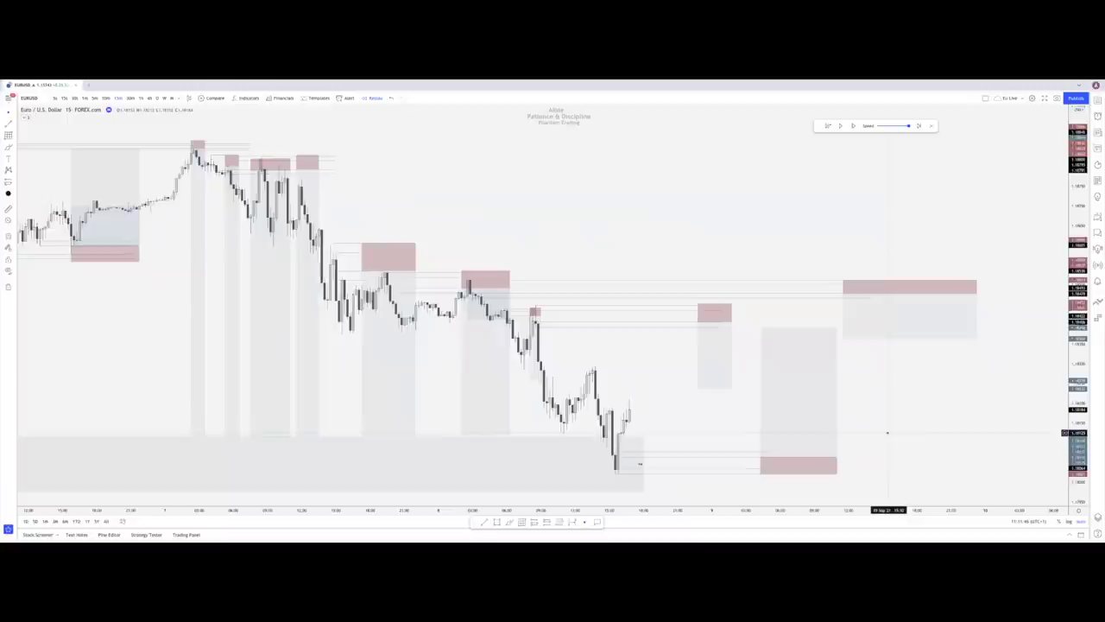
Advance the replay until the rebound from the demand zone reaches the previous swing high
left_click(703, 363)
left_click(602, 305)
left_click(851, 128)
left_click(852, 128)
left_click(851, 128)
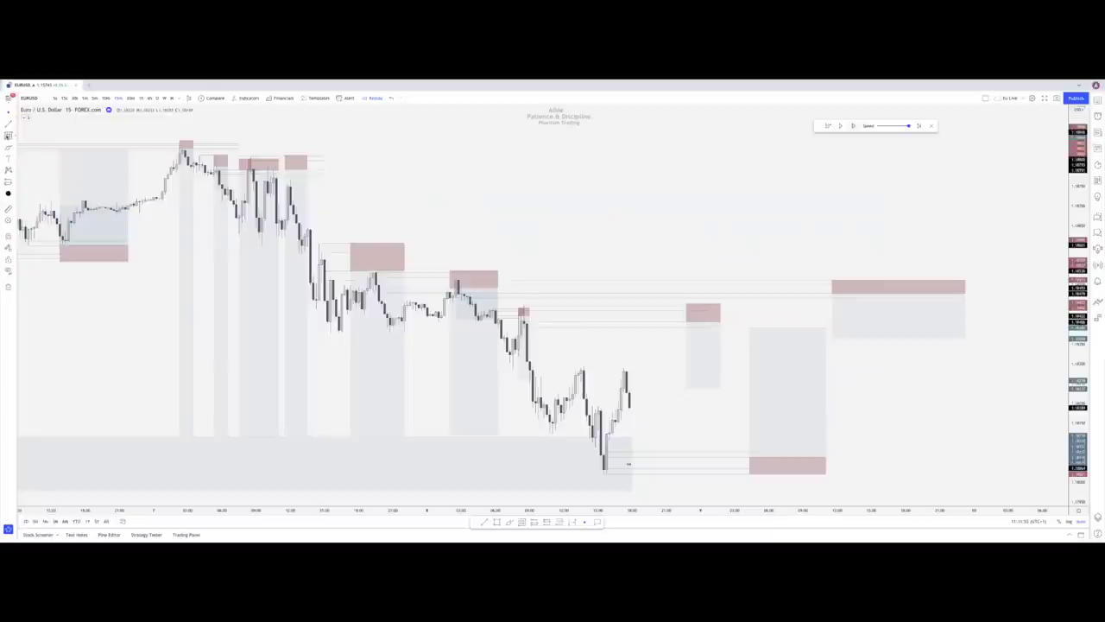
left_click(84, 187)
left_click(782, 375)
left_click(259, 302)
left_click(377, 345)
left_click(594, 306)
left_click(695, 385)
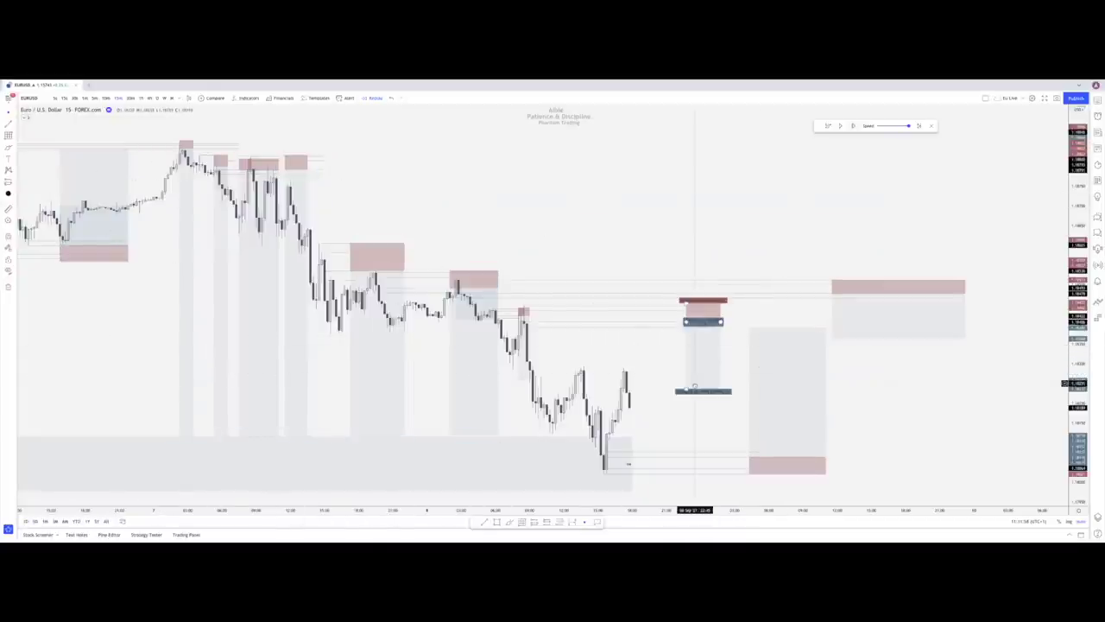
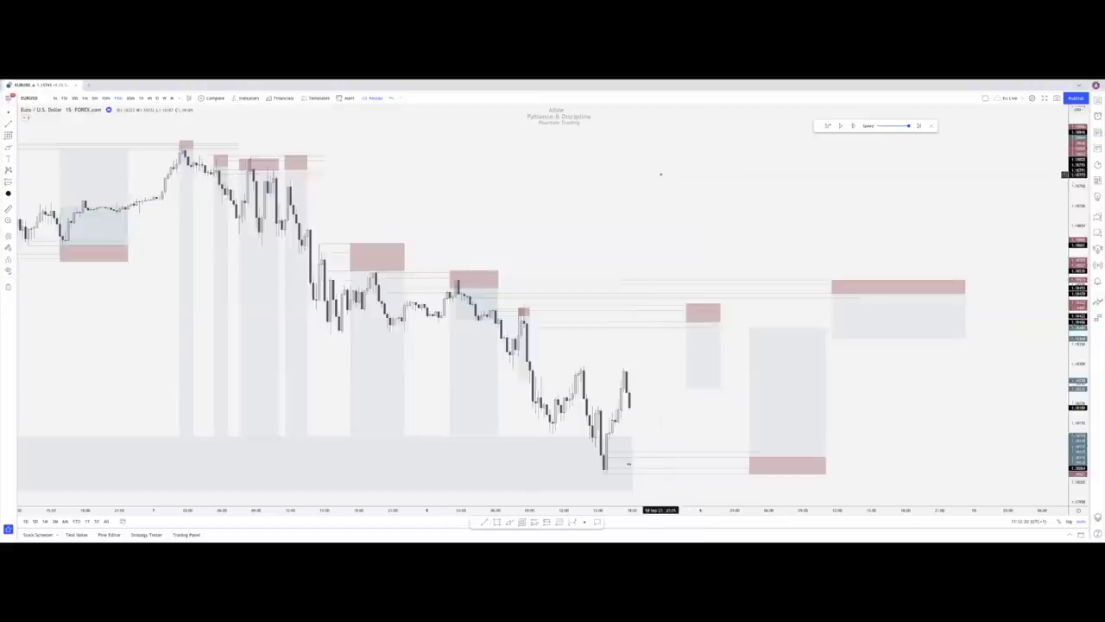
Step the replay through the pullback and retest of the rebound's highs, comparing price with the pending short and long
left_click(853, 127)
left_click(853, 127)
left_click(852, 128)
left_click(853, 128)
left_click(853, 128)
left_click(853, 128)
left_click(853, 128)
left_click(853, 128)
left_click(669, 336)
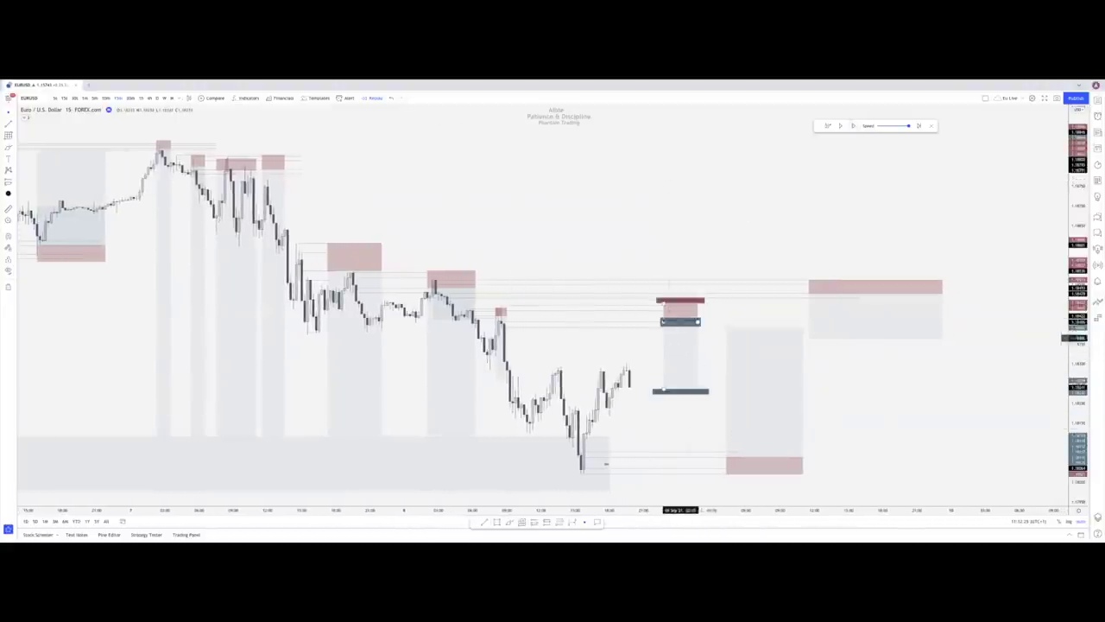
left_click_drag(665, 321, 739, 464)
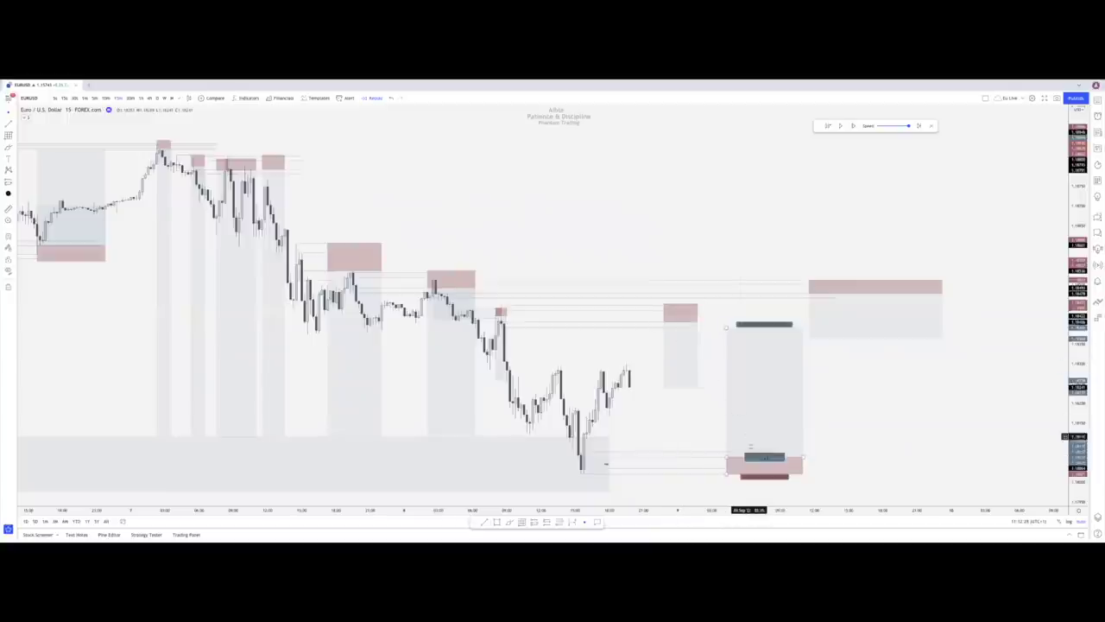
left_click(776, 317)
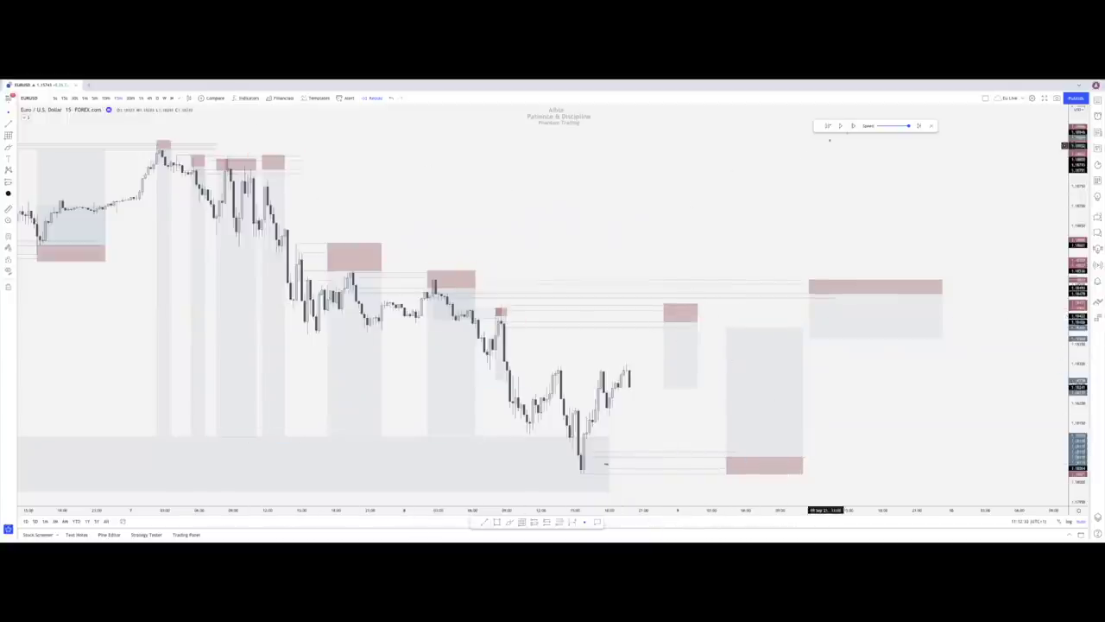
Run the replay until price rallies to the nearest pending short's entry area and sells off sharply toward the demand
left_click(852, 126)
left_click(852, 129)
left_click(852, 129)
left_click(852, 128)
left_click(852, 129)
left_click(852, 129)
left_click(852, 129)
left_click(852, 129)
left_click(852, 129)
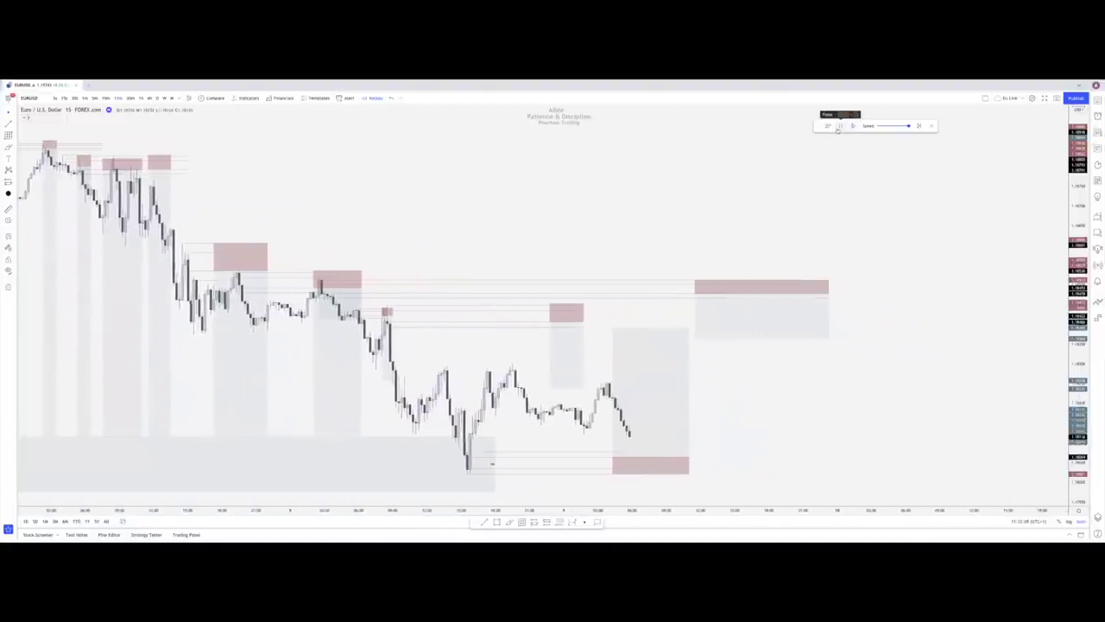
left_click(837, 128)
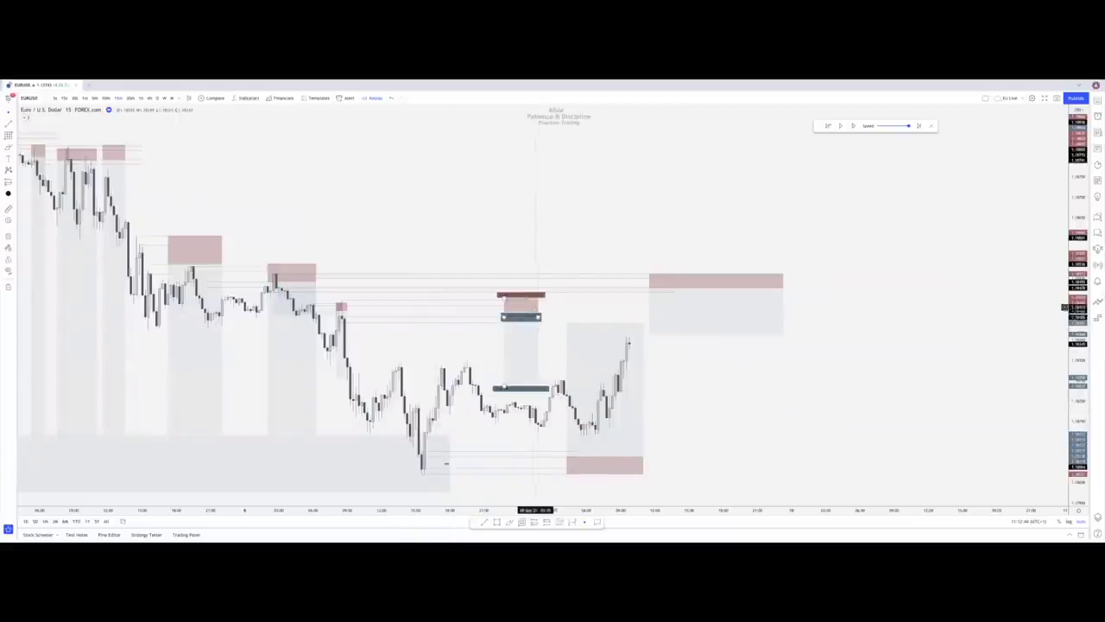
left_click(841, 127)
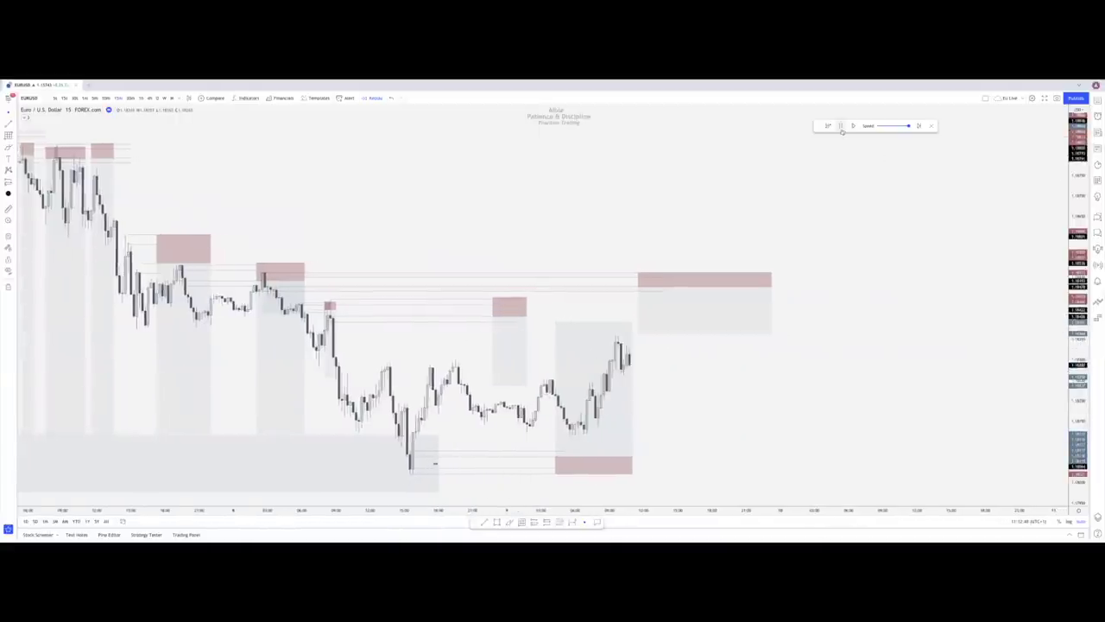
left_click(842, 130)
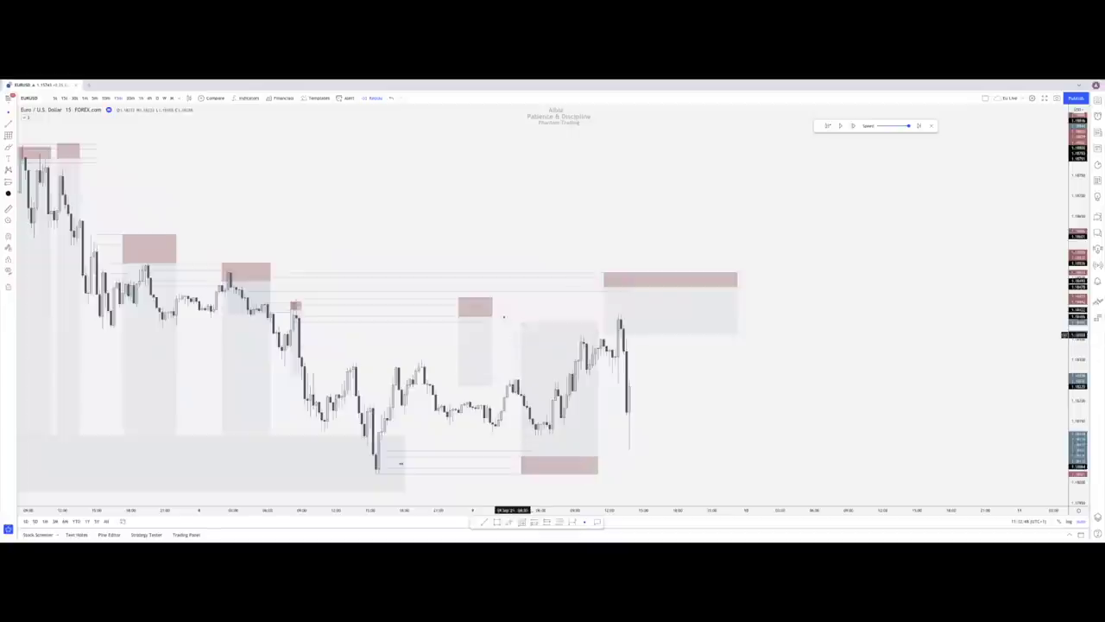
Move the pending long clear of the chart ahead in time, and extend the demand Gann Box past the current candle
left_click_drag(573, 432, 801, 445)
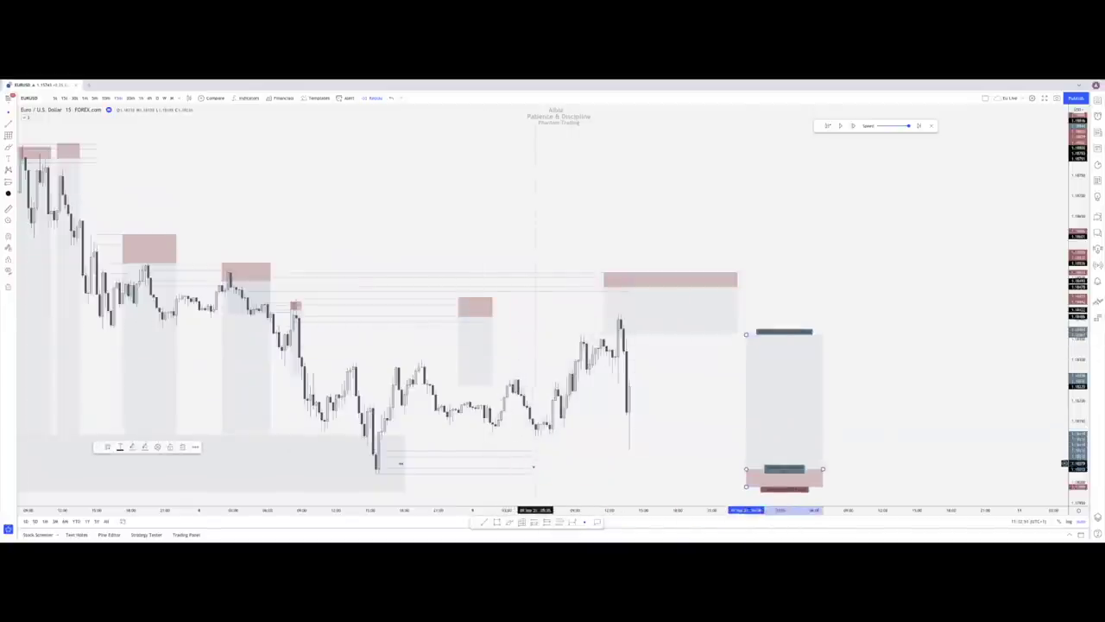
left_click_drag(531, 473, 660, 474)
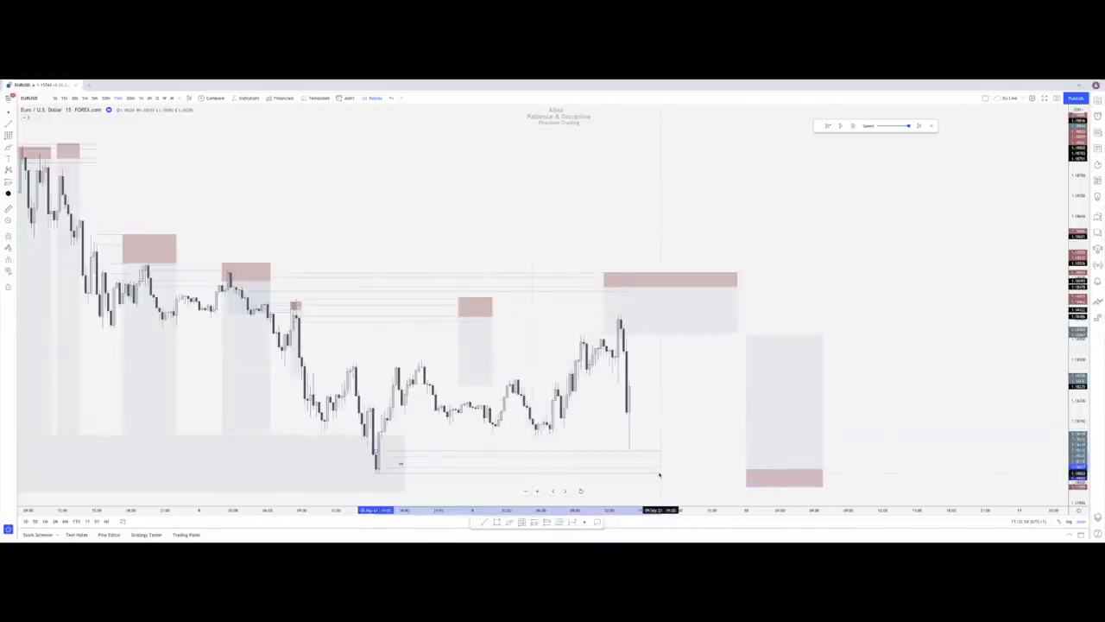
Move the nearest short in time onto the rejection high at its original entry, and move the upper pending short out of the way
left_click(488, 342)
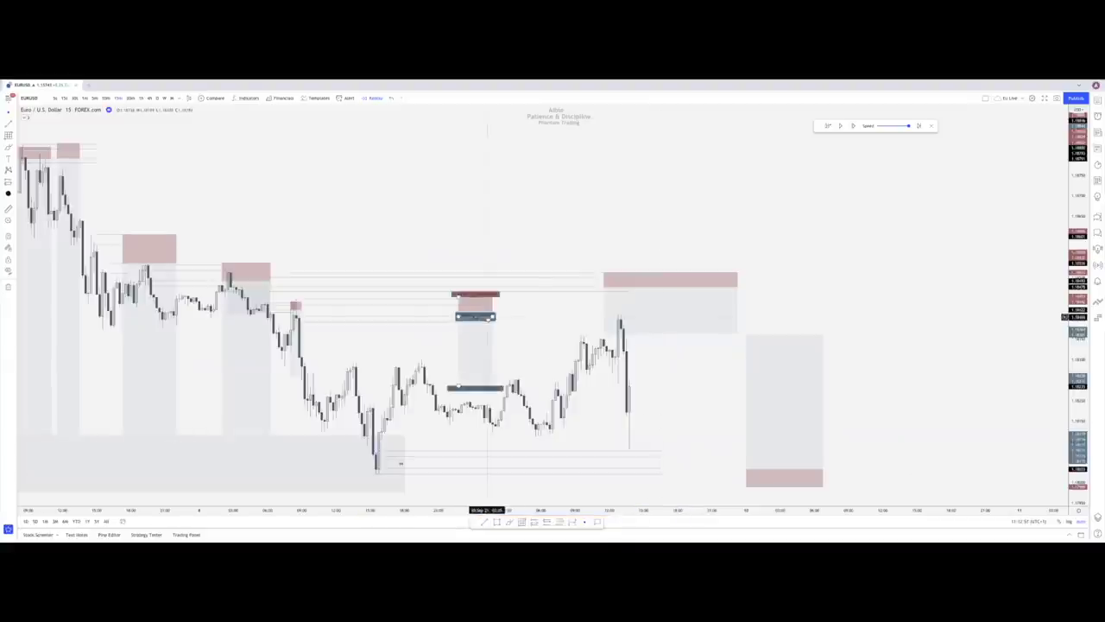
left_click_drag(488, 342, 608, 346)
left_click_drag(482, 299, 603, 300)
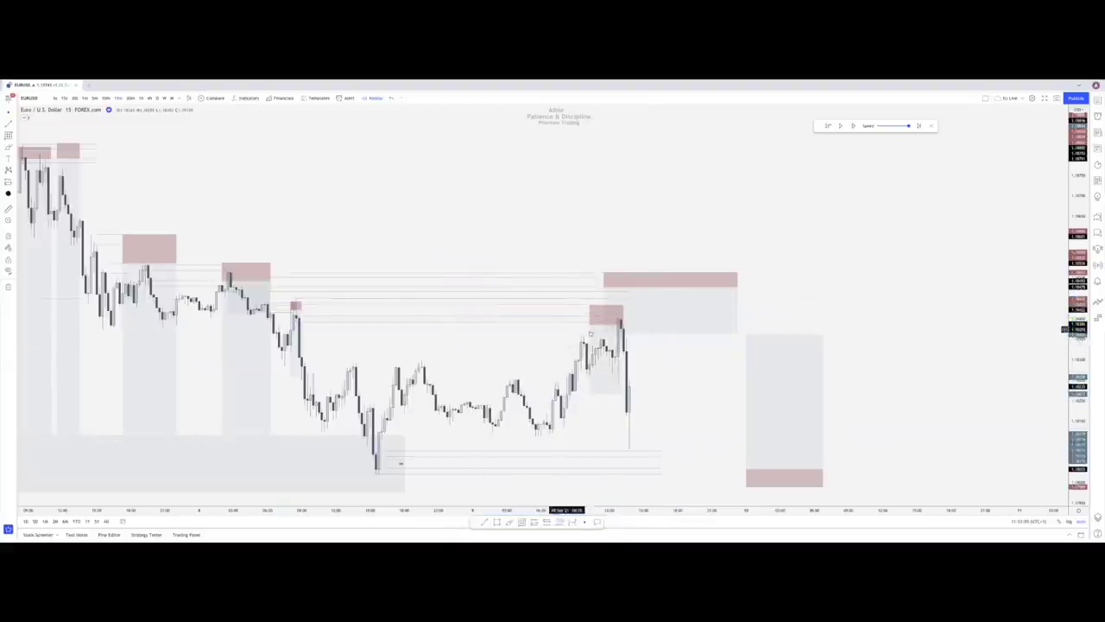
left_click(661, 302)
mouse_move(662, 304)
left_mouse_down()
mouse_move(810, 271)
mouse_move(833, 231)
left_mouse_up()
mouse_move(598, 360)
left_mouse_down()
mouse_move(624, 350)
mouse_move(616, 353)
mouse_move(606, 316)
left_mouse_up()
left_click(659, 326)
left_click(609, 317)
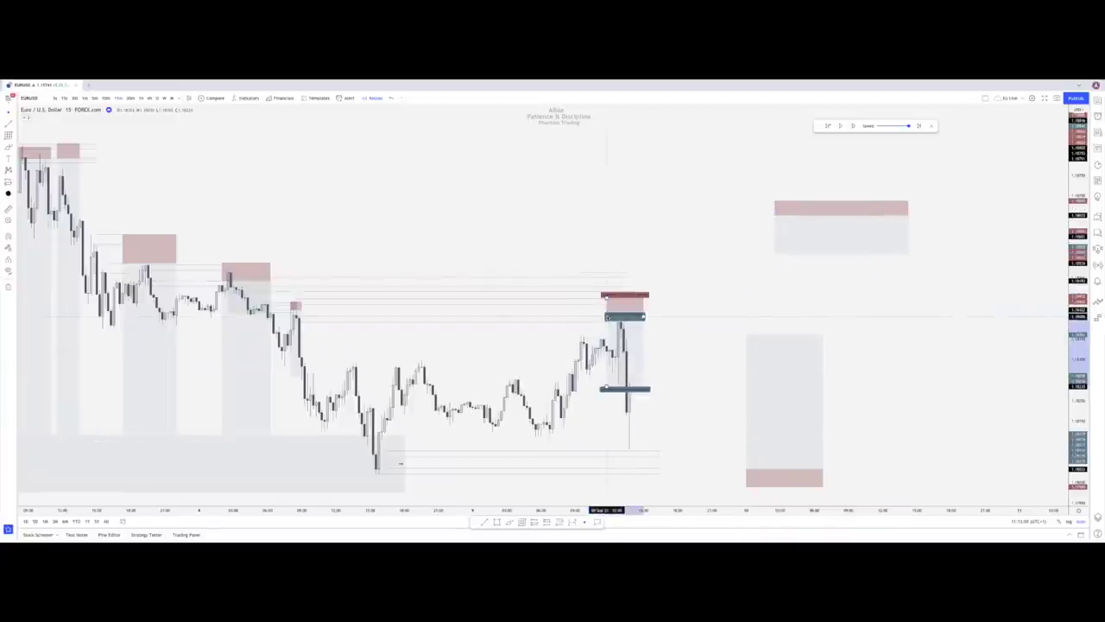
left_click(651, 322)
Extend the triggered short's target down to the upper edge of the demand Gann Box
left_click(606, 386)
left_click_drag(605, 388, 605, 450)
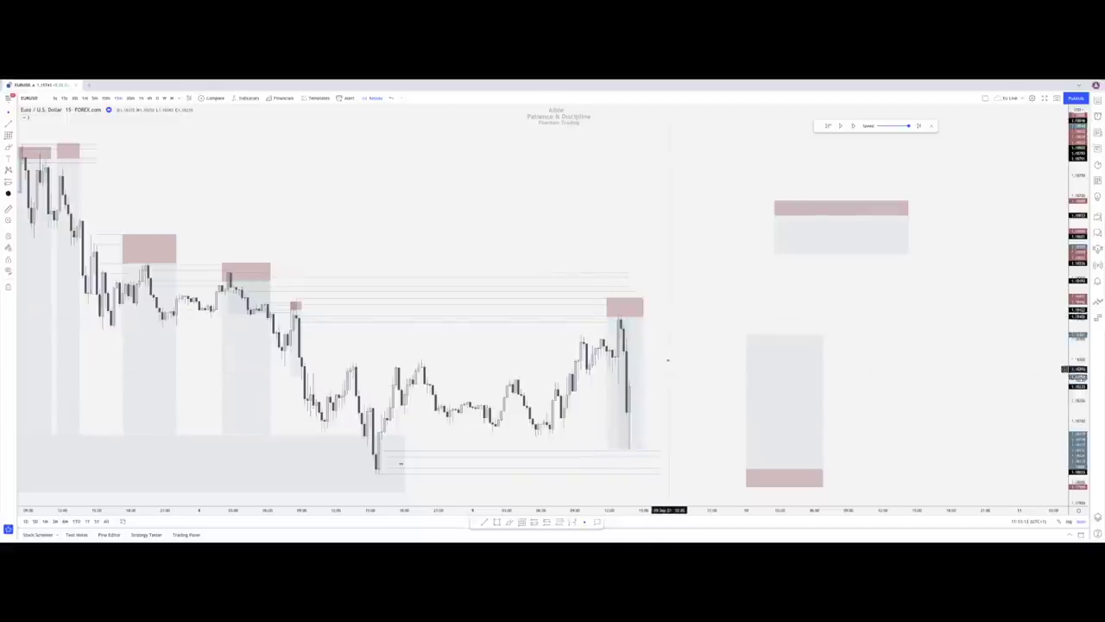
Reposition the pending long just ahead of current price, with its entry and stop back on the demand Gann Box
left_click(632, 421)
mouse_move(632, 423)
left_mouse_down()
mouse_move(771, 423)
mouse_move(685, 423)
left_mouse_up()
left_click(768, 432)
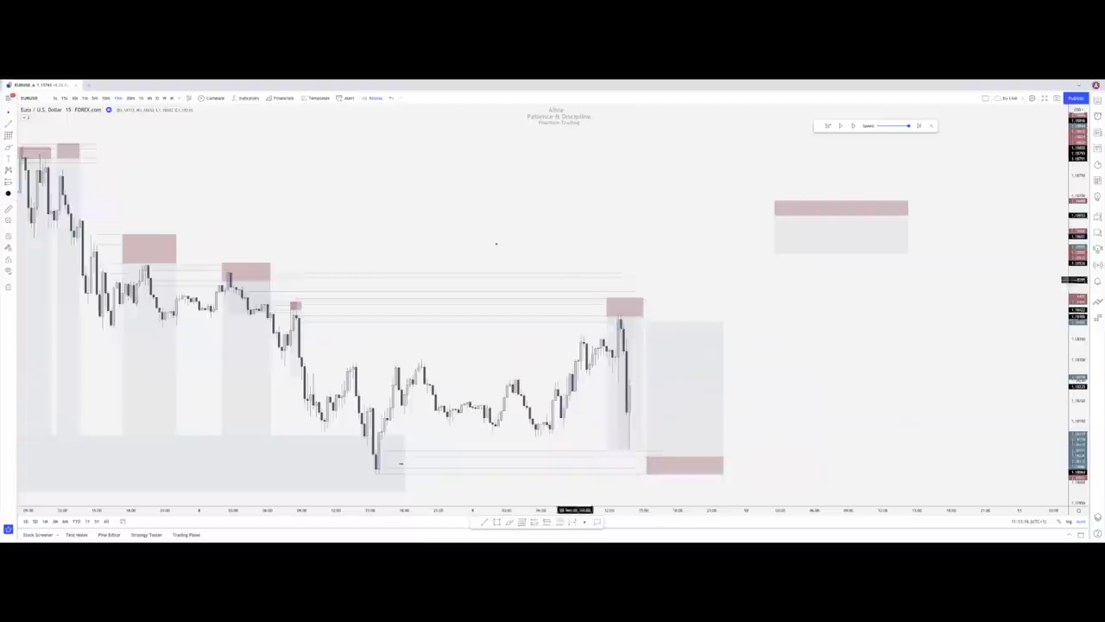
Advance the replay until price drops back toward the pending long, and review the triggered short against the demand
left_click(852, 126)
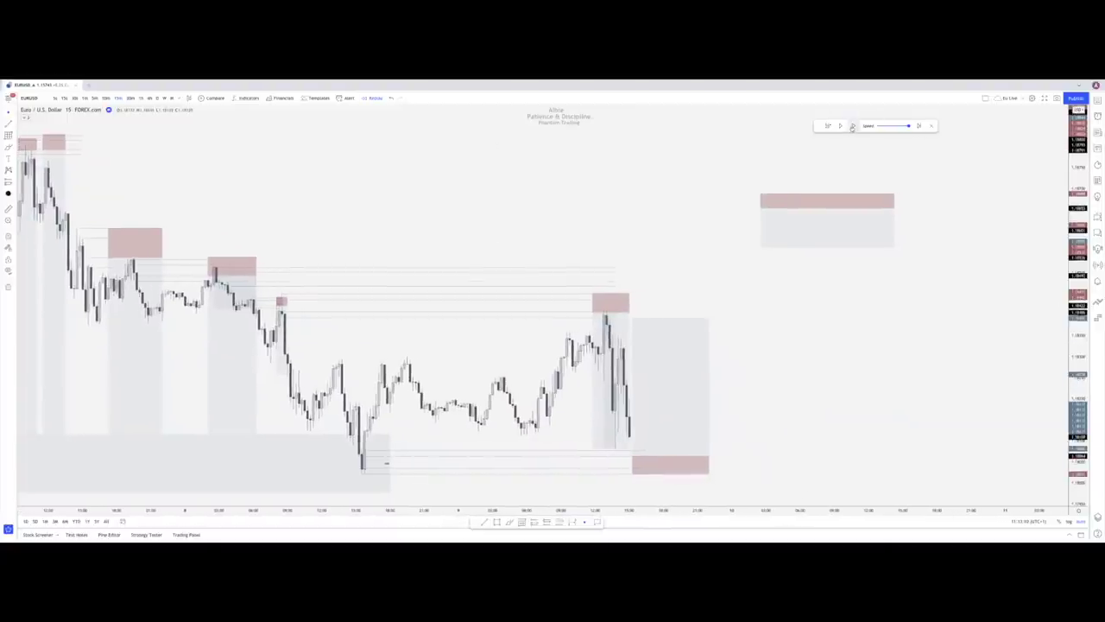
left_click(607, 319)
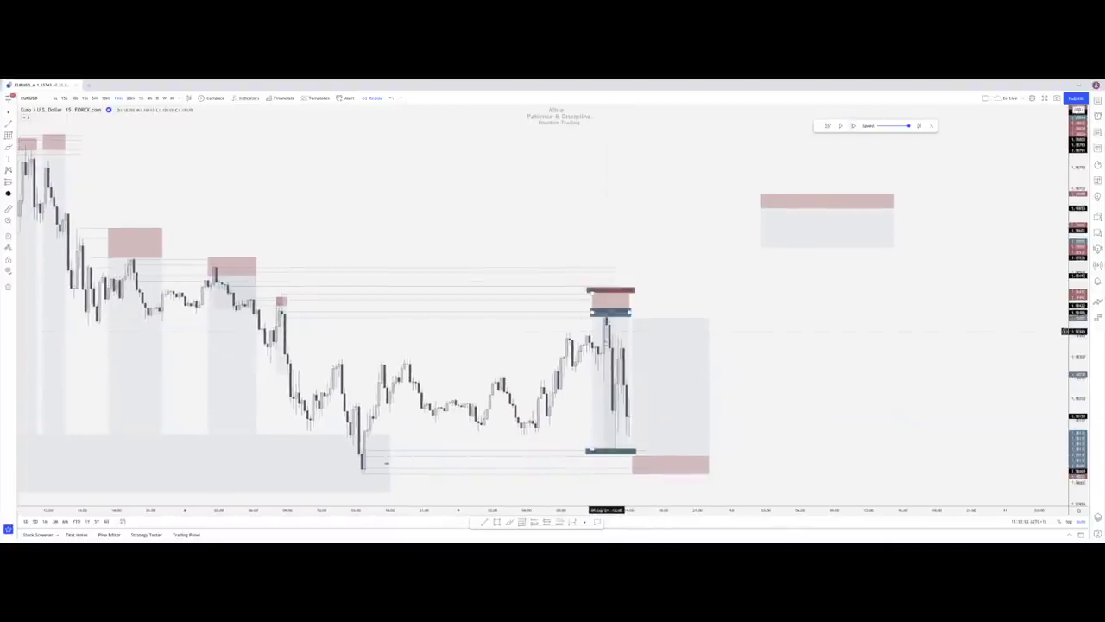
left_click(620, 458)
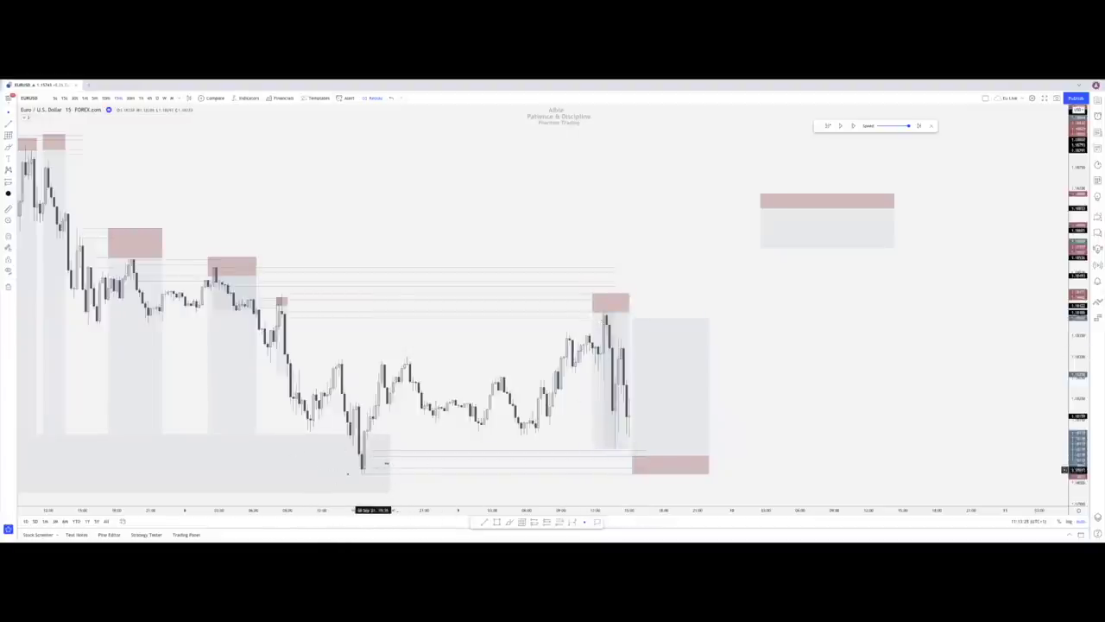
left_click(646, 430)
left_click(720, 247)
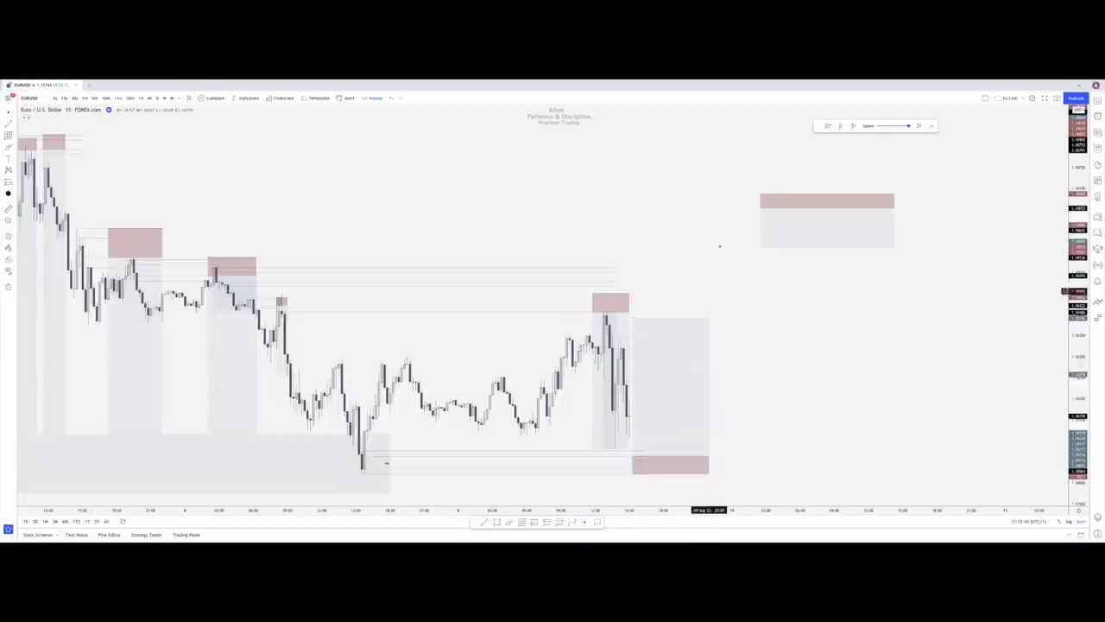
Extend the upper supply Gann Box ahead in time, and run the replay until price taps the long and rallies toward its target
left_click_drag(616, 269, 903, 265)
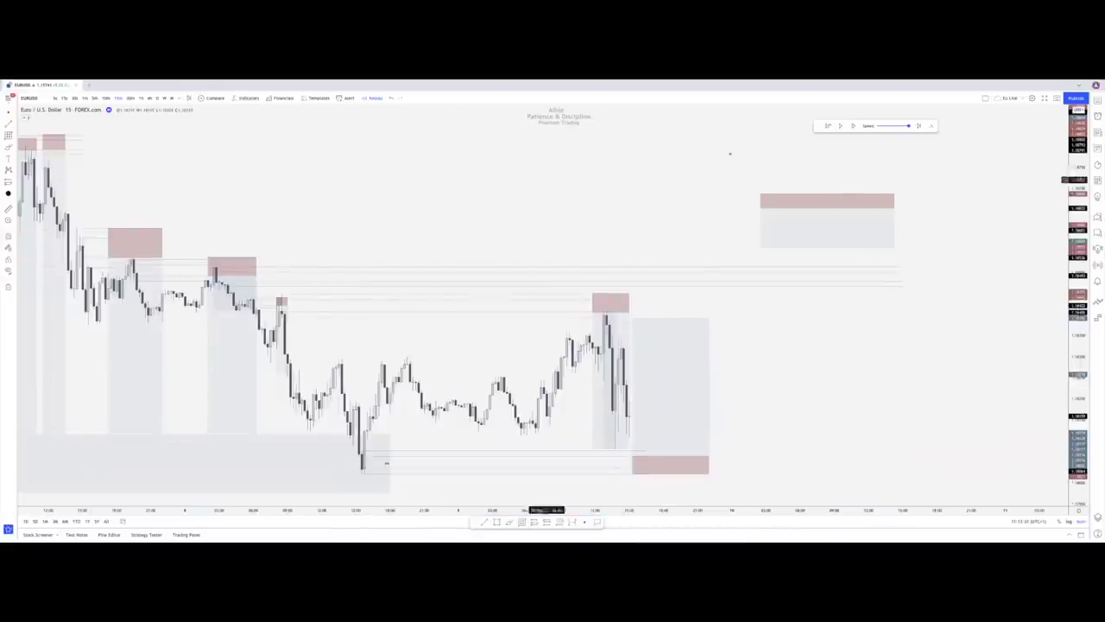
left_click(841, 127)
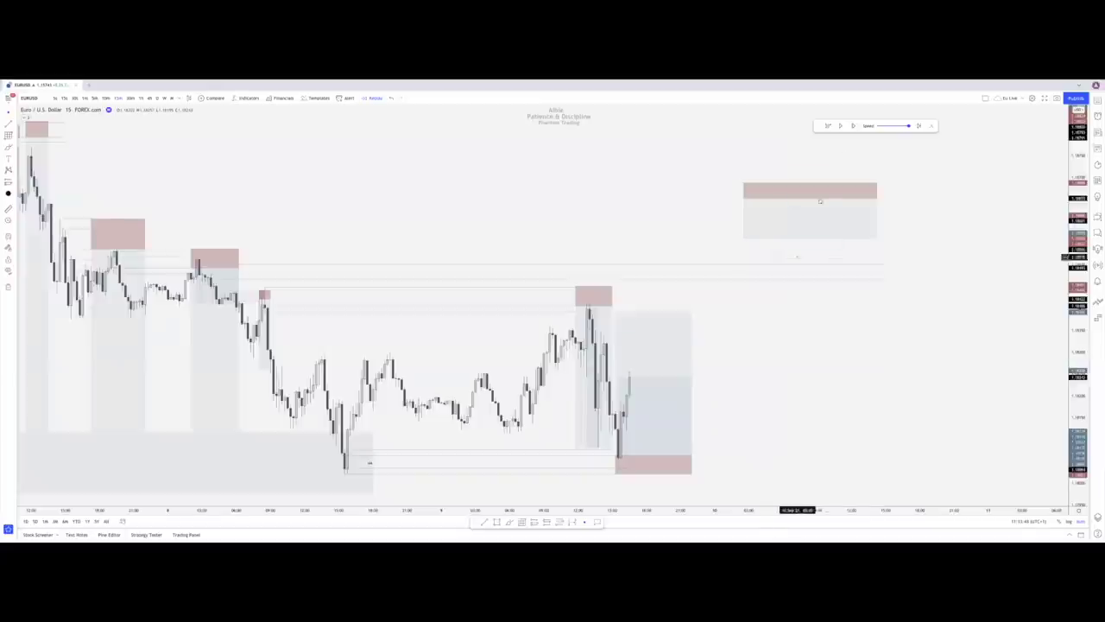
left_click(842, 127)
Fit the pending short to the supply Gann Box with its target at the demand low, and end the box where the short starts
left_click_drag(751, 264, 753, 245)
left_click_drag(839, 233, 769, 233)
left_click(792, 277)
left_click_drag(706, 282, 793, 473)
left_click(841, 223)
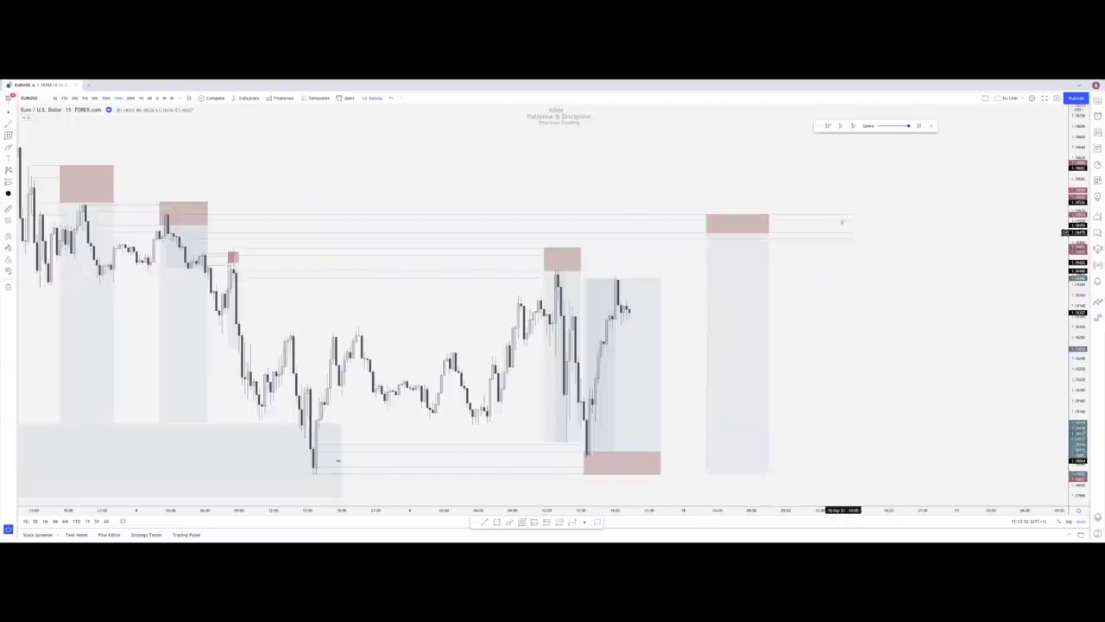
left_click_drag(851, 217, 707, 215)
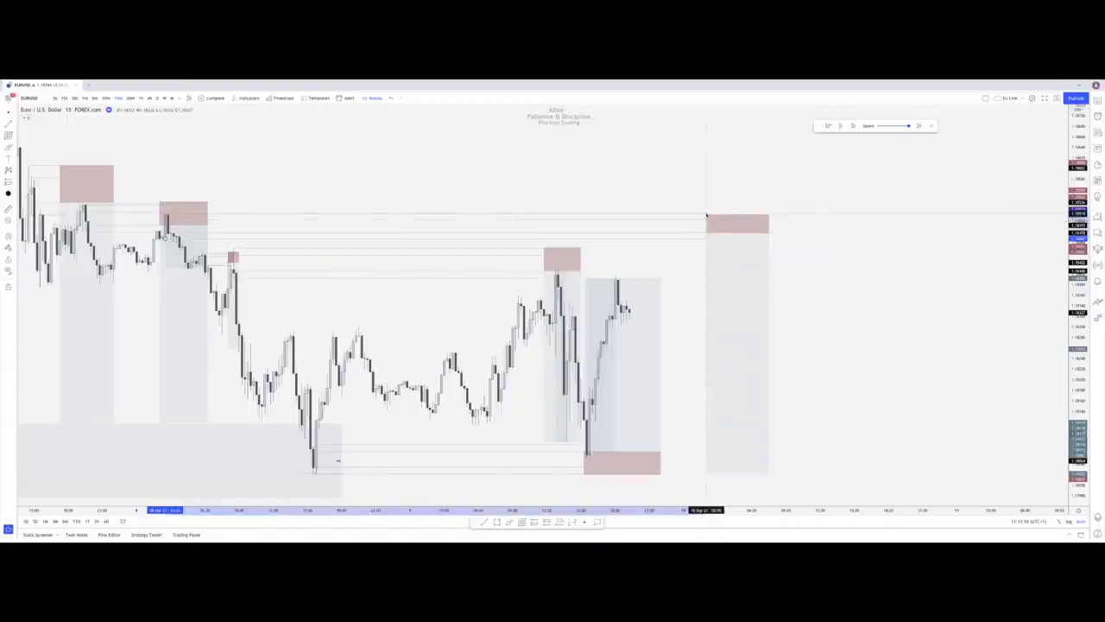
left_click(550, 282)
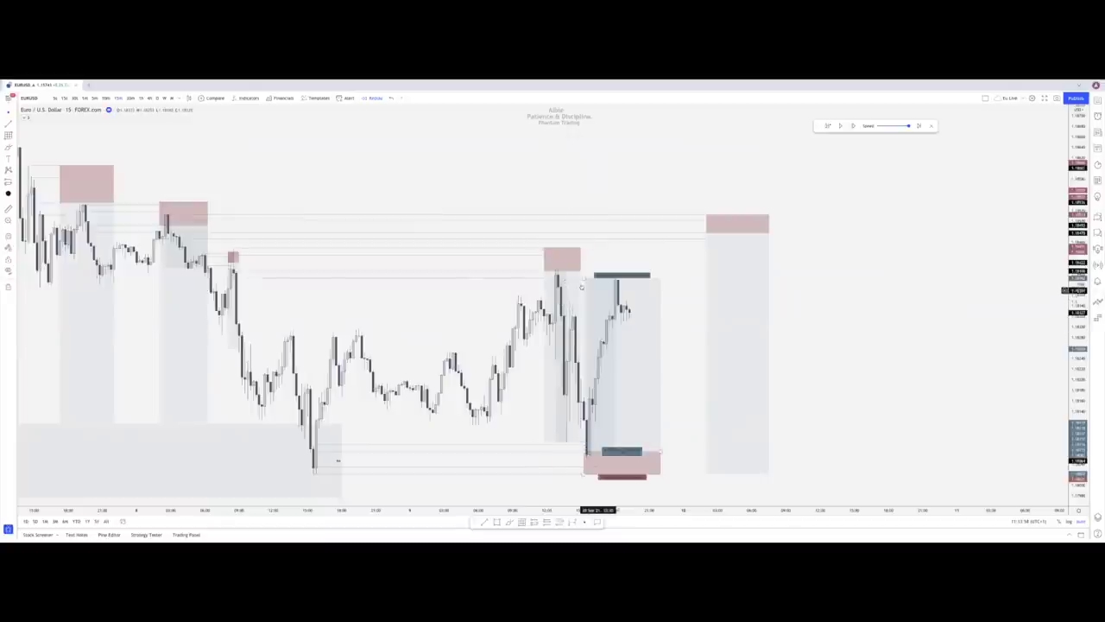
Raise the long's target to the lower edge of the supply Gann Box, and compare it with the pending short and earlier structure
left_click_drag(595, 274, 597, 237)
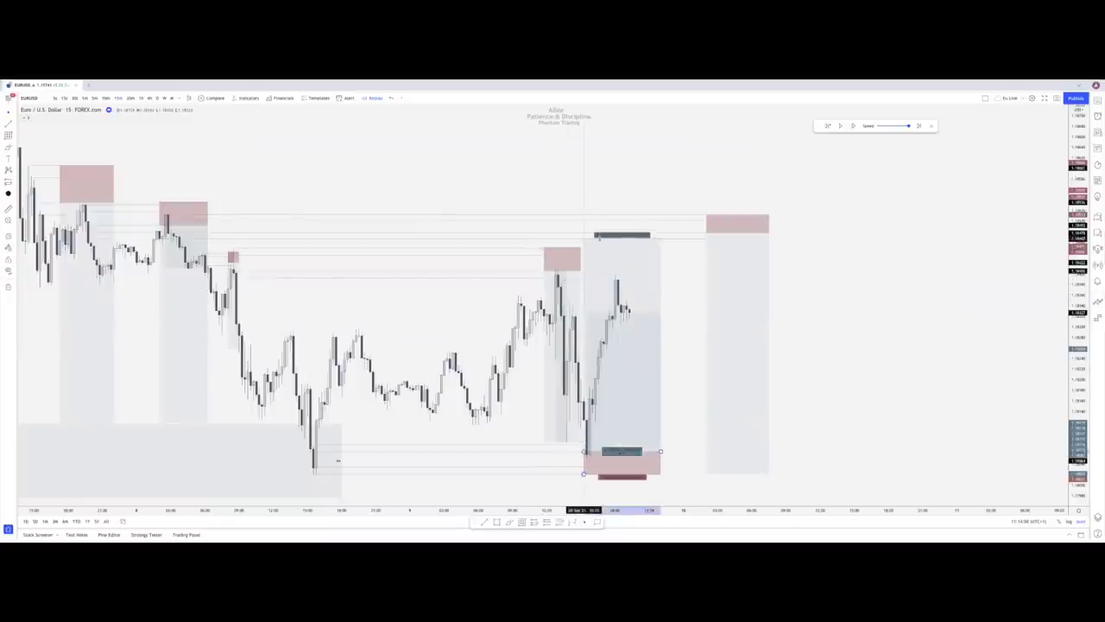
left_click(733, 252)
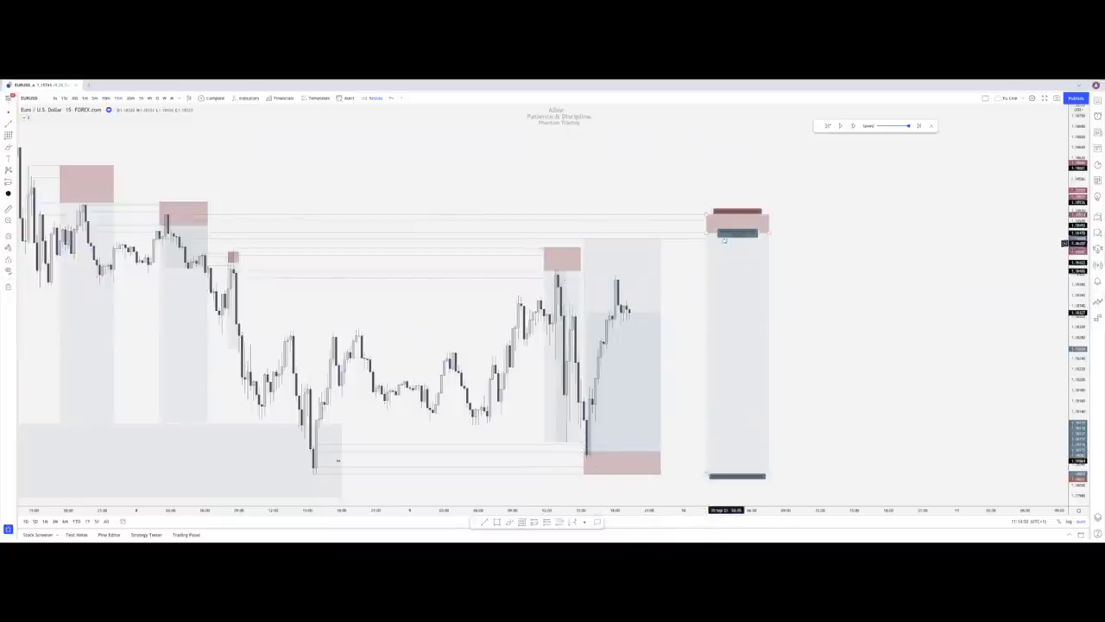
left_click(701, 417)
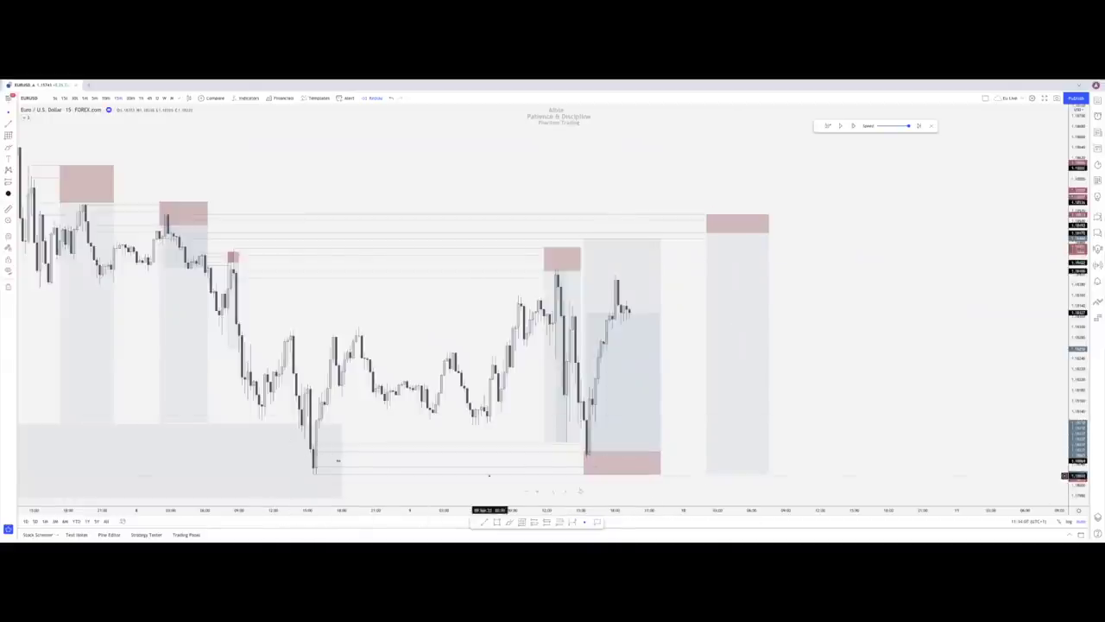
scroll(466, 483, "down", 5)
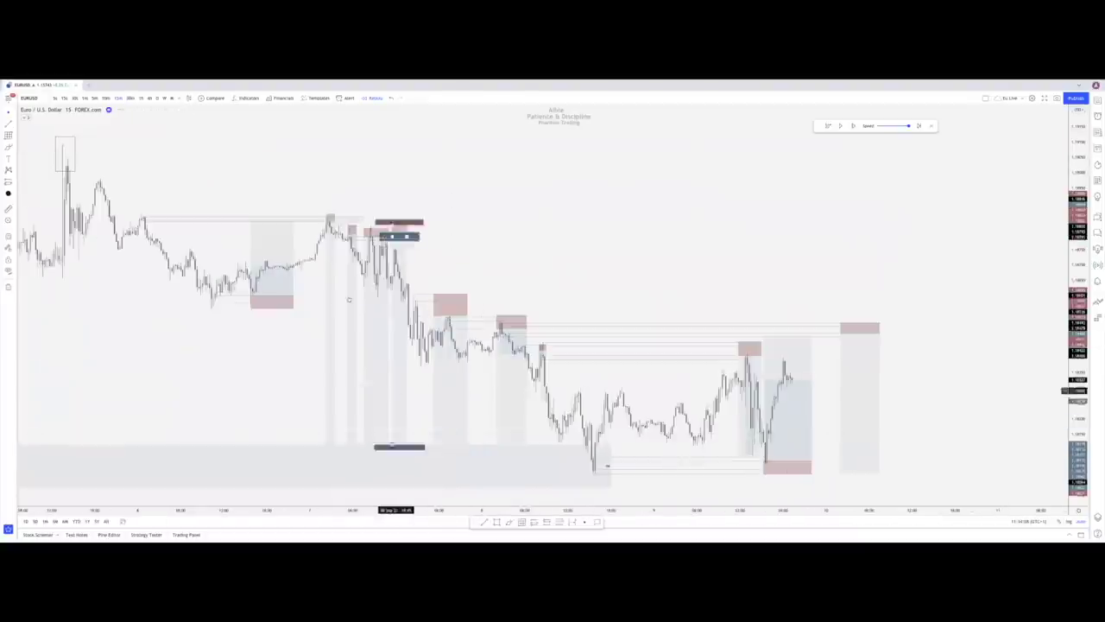
left_click(351, 263)
left_click(749, 397)
scroll(840, 158, "up", 5)
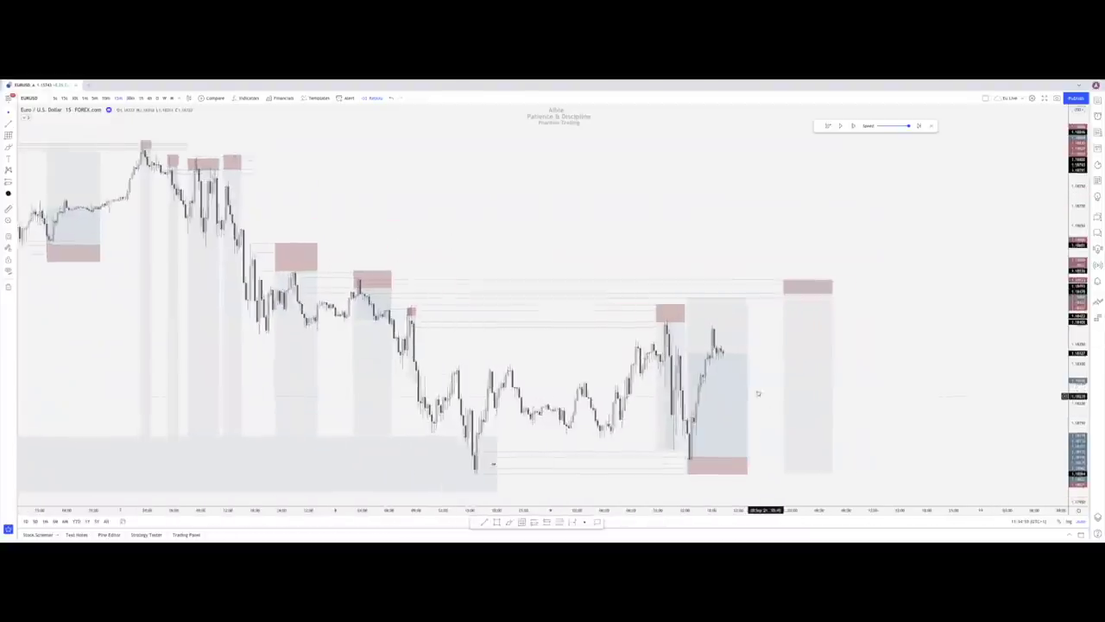
Advance the replay until price rallies through the long's target into the upper supply zone
left_click(853, 128)
left_click(853, 129)
left_click(853, 129)
left_click(852, 128)
left_click(853, 128)
left_click(853, 128)
left_click(853, 128)
left_click(853, 129)
left_click(853, 126)
left_click(853, 126)
left_click(853, 126)
left_click(853, 126)
left_click(852, 126)
left_click(840, 126)
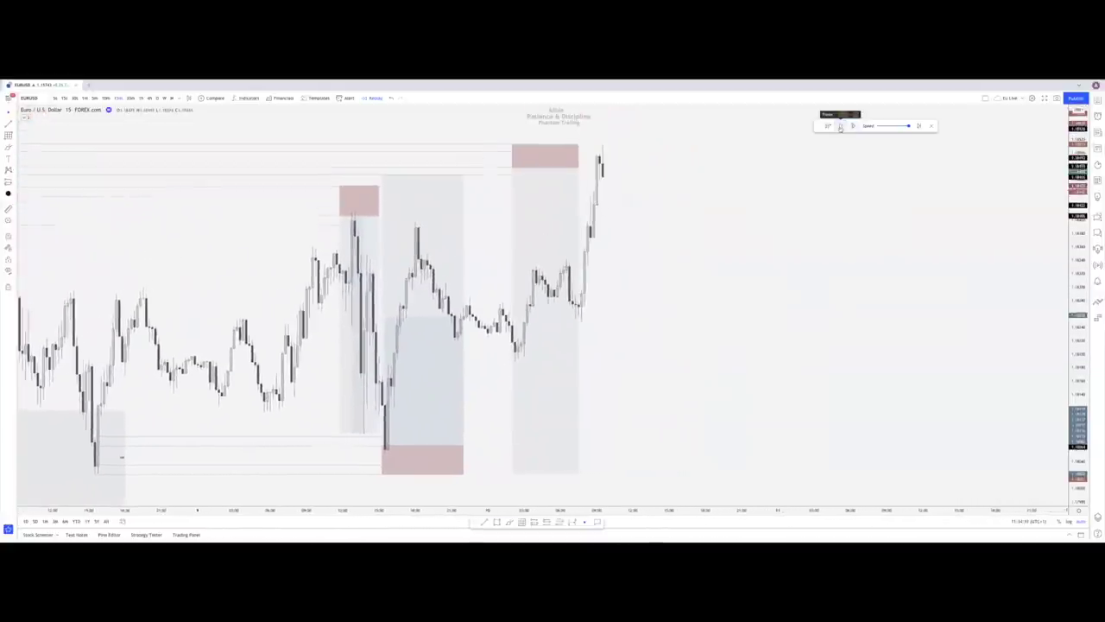
left_click_drag(656, 393, 905, 369)
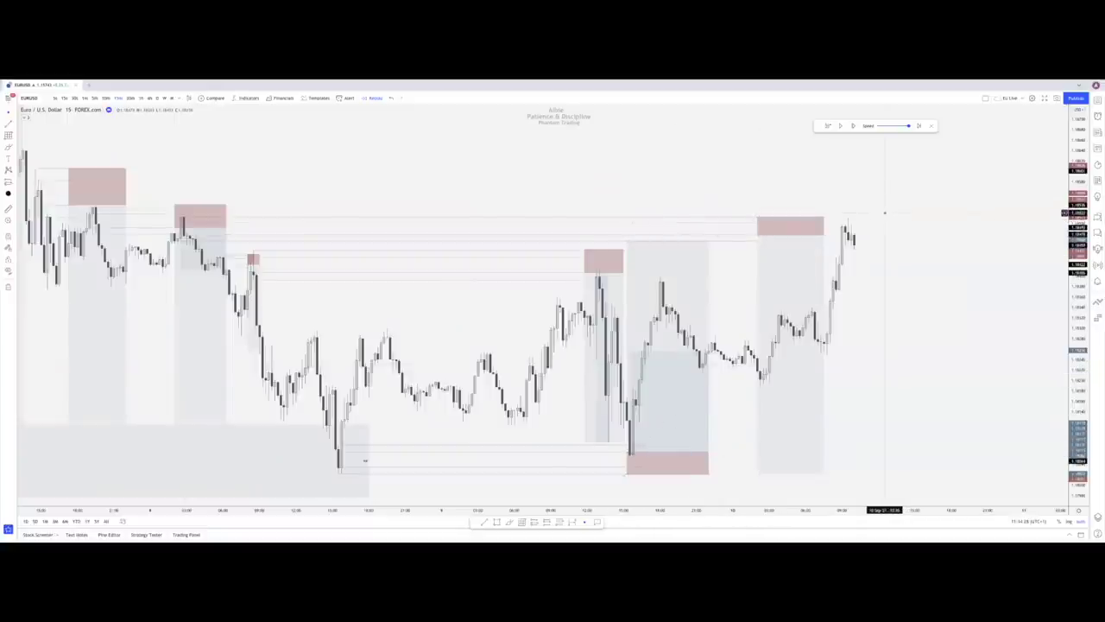
Shift the short in time onto the candles tapping supply, and extend the supply Gann Box to the short's start
left_click_drag(822, 234, 881, 235)
left_click(920, 239)
left_click_drag(757, 234, 835, 234)
left_click(757, 217)
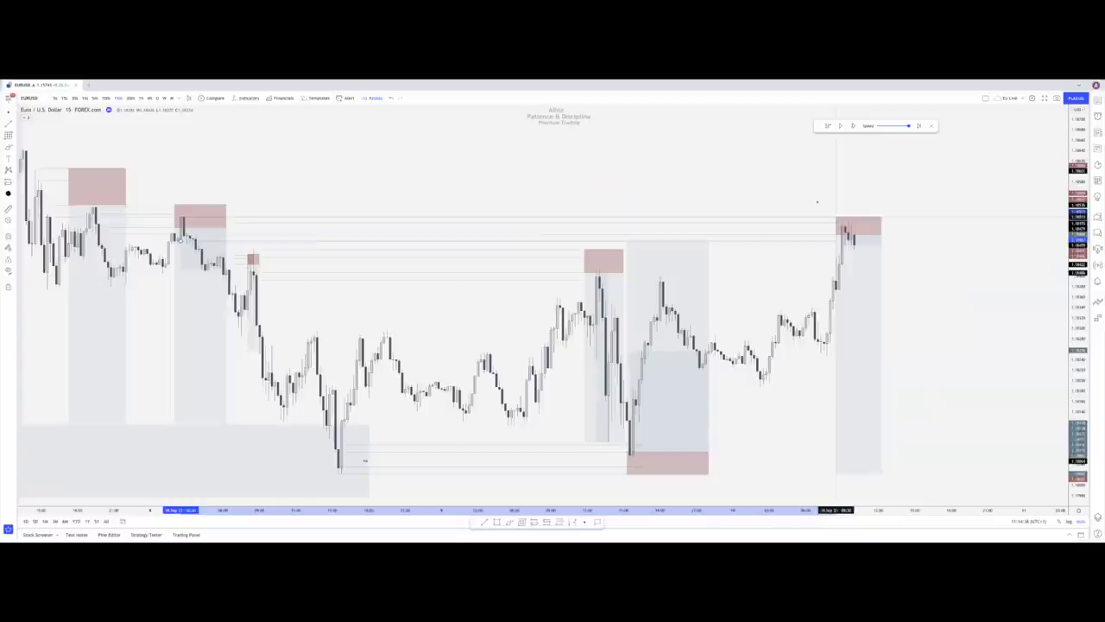
Brush a circle around the low inside the 4-hour demand zone and an upward path from the long's entry
scroll(547, 337, "down", 4)
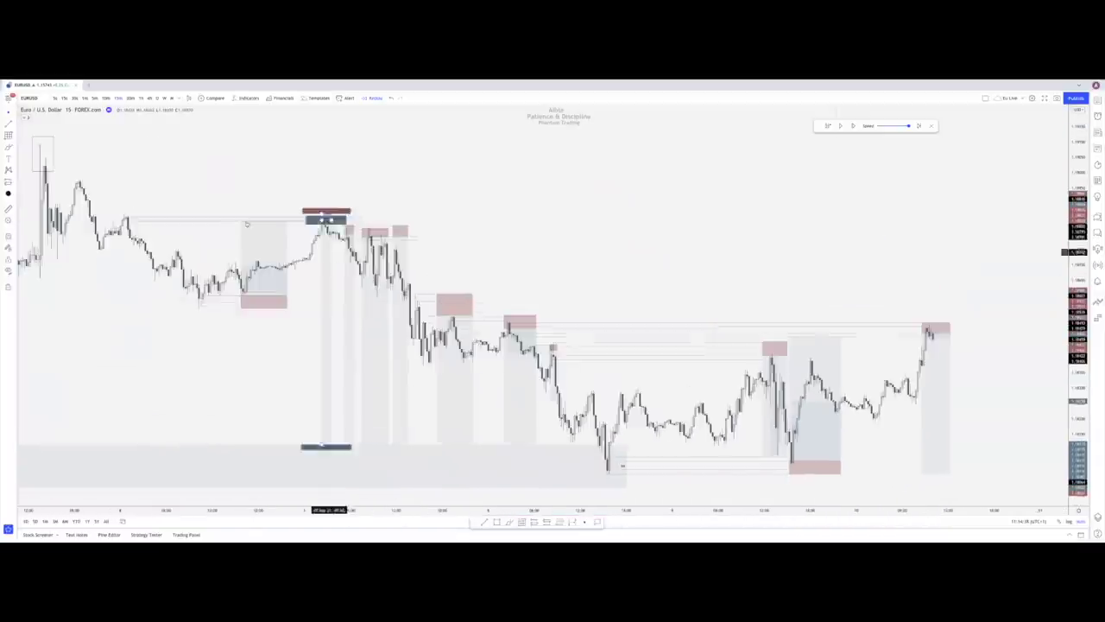
left_click_drag(525, 387, 369, 417)
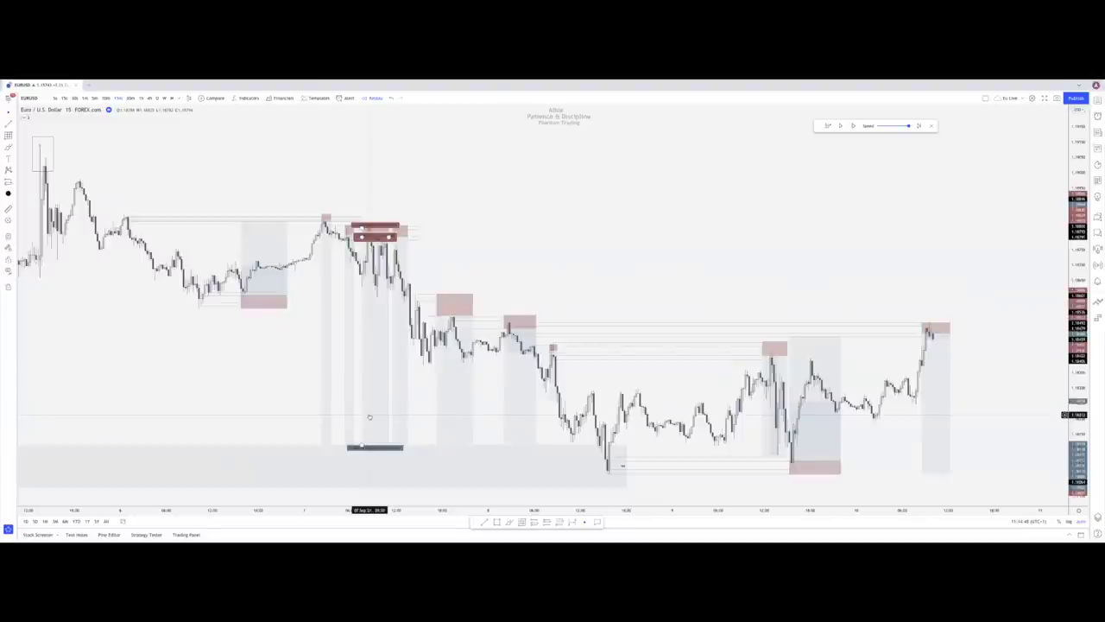
scroll(708, 328, "up", 2)
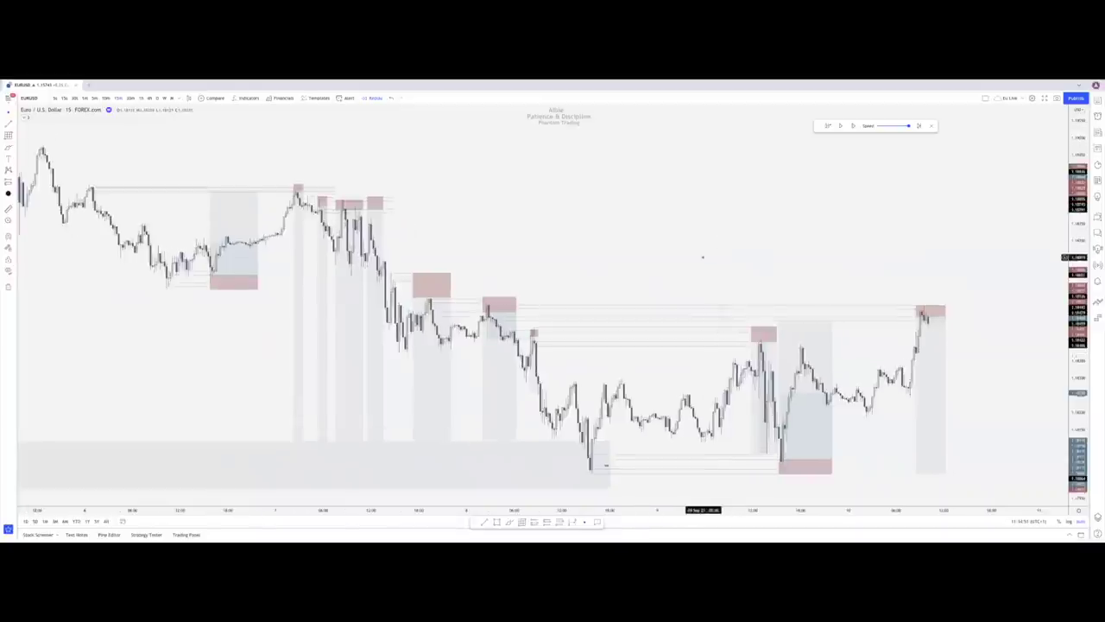
scroll(760, 332, "up", 2)
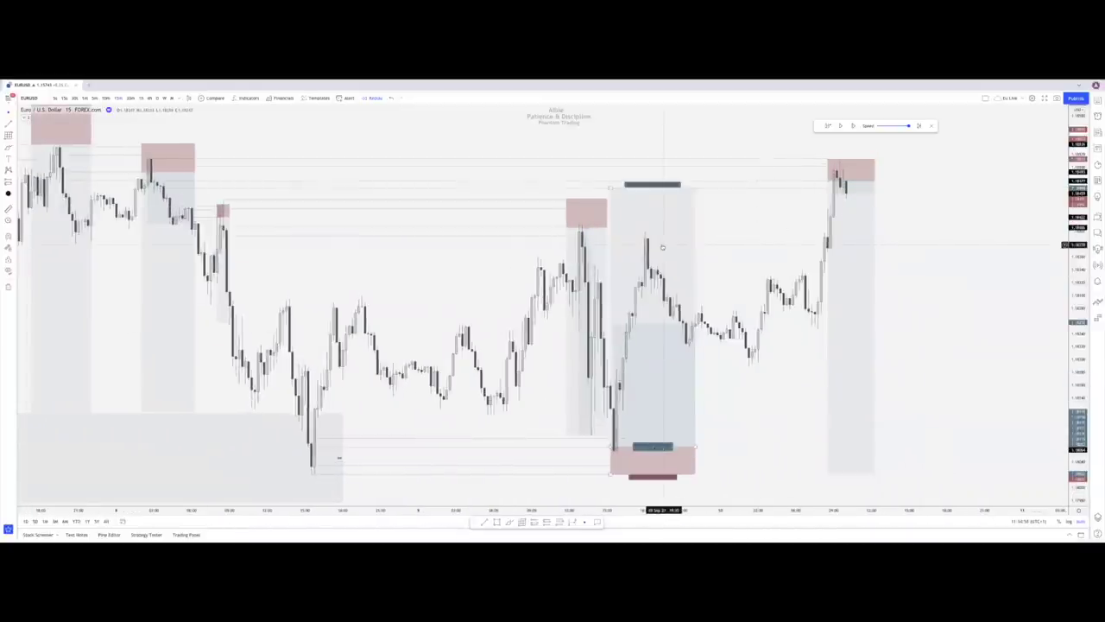
scroll(662, 247, "down", 5)
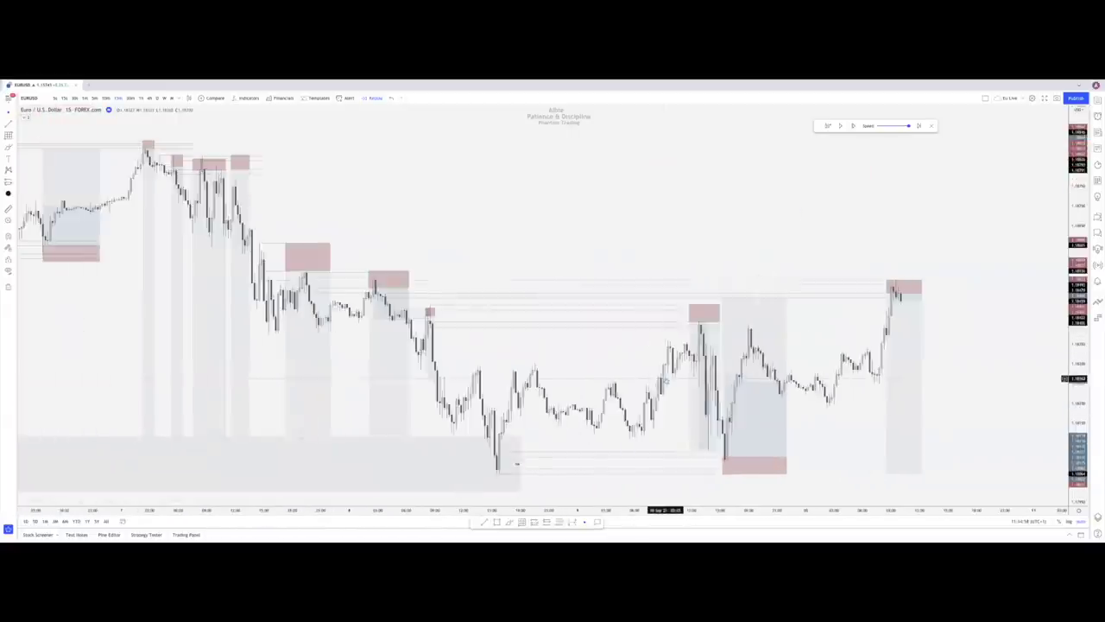
scroll(748, 388, "down", 2)
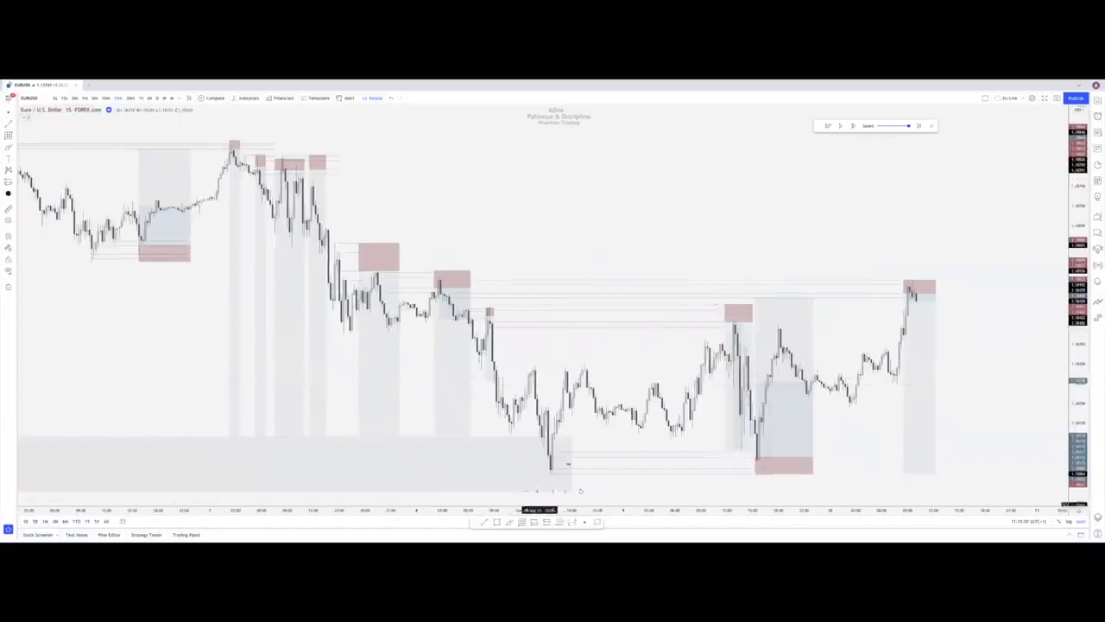
left_click(510, 522)
mouse_move(550, 459)
left_mouse_down()
mouse_move(527, 484)
mouse_move(521, 454)
left_mouse_up()
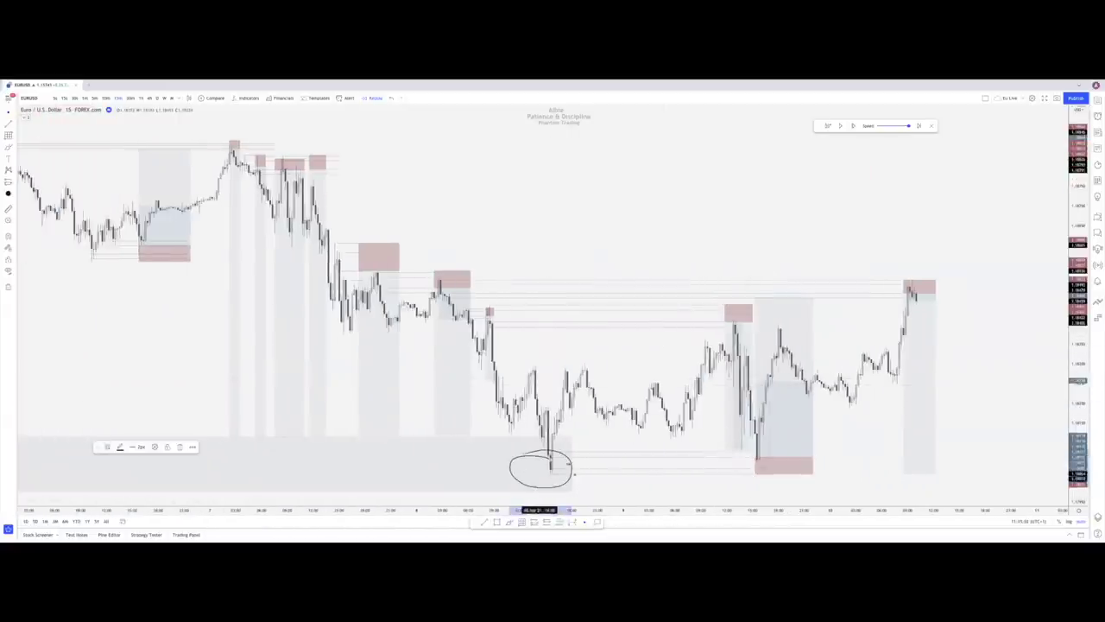
mouse_move(756, 458)
left_mouse_down()
mouse_move(798, 385)
mouse_move(860, 134)
left_mouse_up()
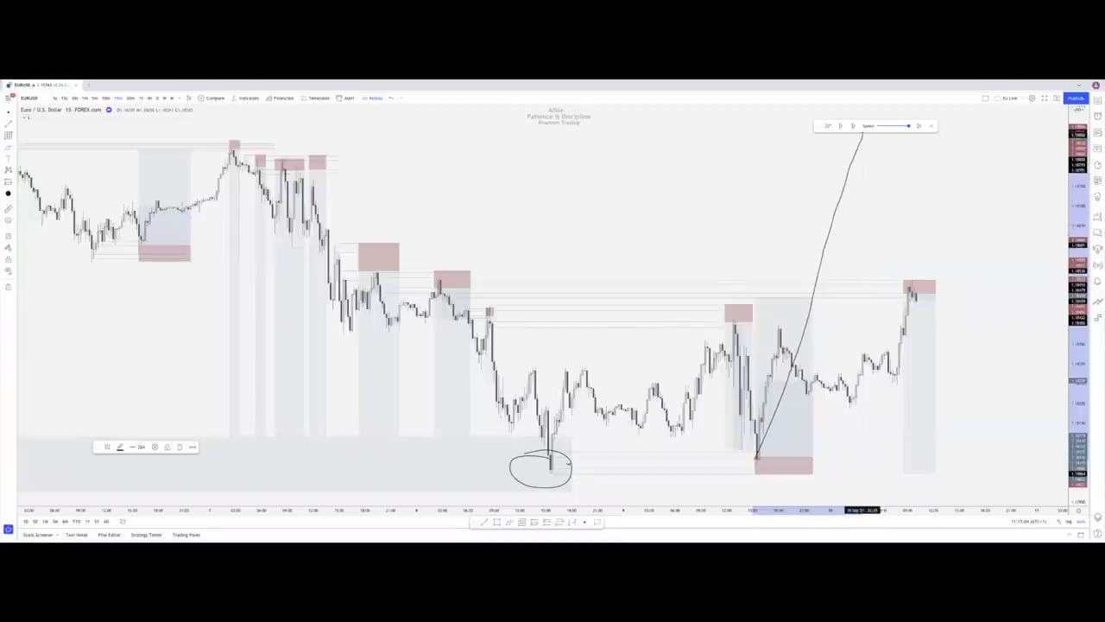
Brush lines across the descending supply zones and highs of the earlier decline
left_click_drag(169, 157, 348, 160)
mouse_move(348, 164)
left_mouse_down()
mouse_move(282, 245)
mouse_move(499, 274)
left_mouse_up()
left_click_drag(616, 293, 487, 334)
left_click_drag(402, 290, 572, 323)
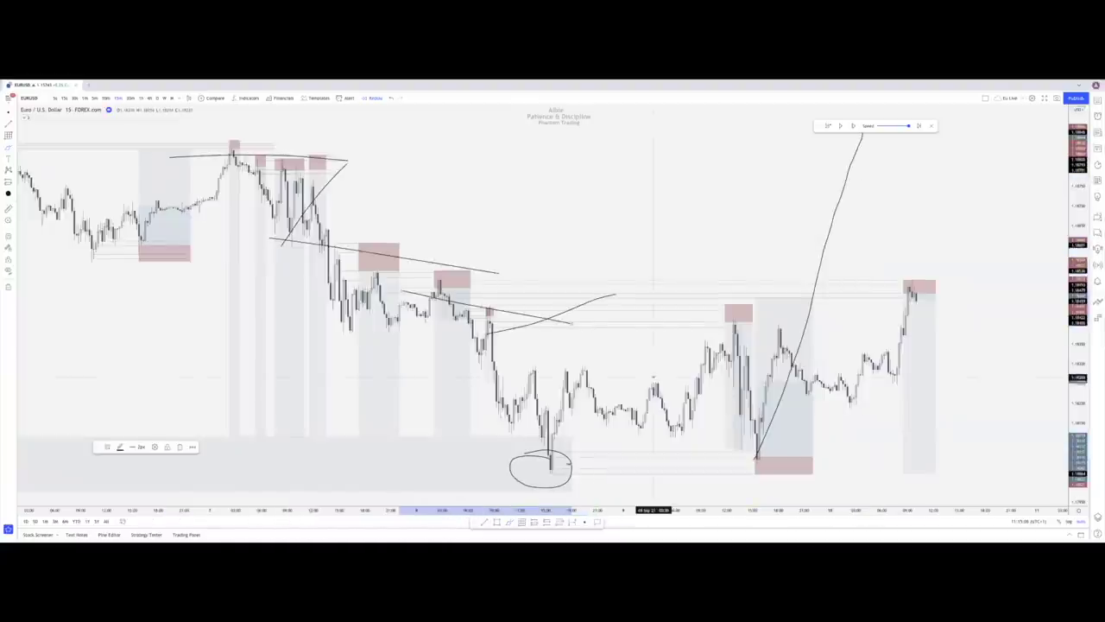
Brush circles and level marks around the demand and supply reactions, with a projected drop from the short's entry
left_click_drag(766, 454, 760, 453)
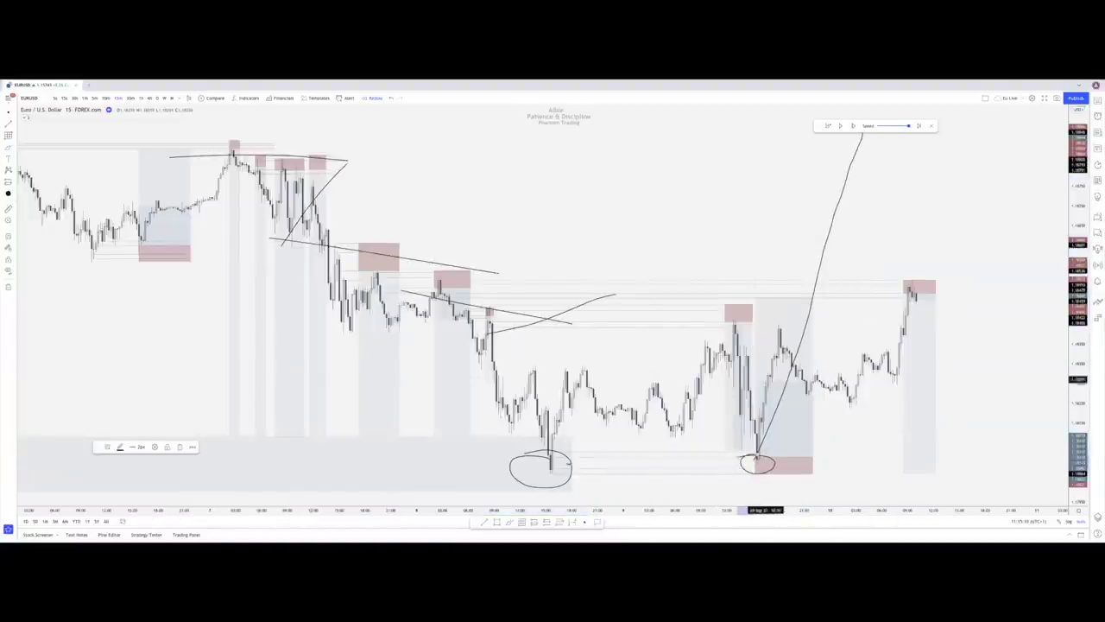
left_click_drag(755, 455, 830, 446)
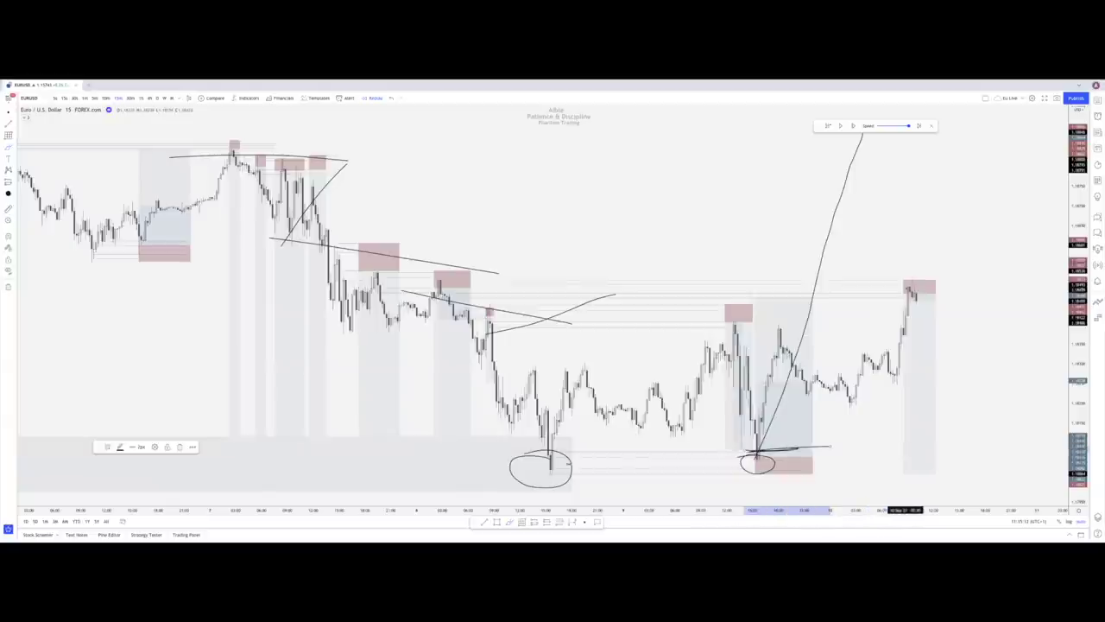
mouse_move(891, 289)
left_mouse_down()
mouse_move(911, 280)
mouse_move(905, 303)
mouse_move(939, 381)
mouse_move(938, 297)
left_mouse_up()
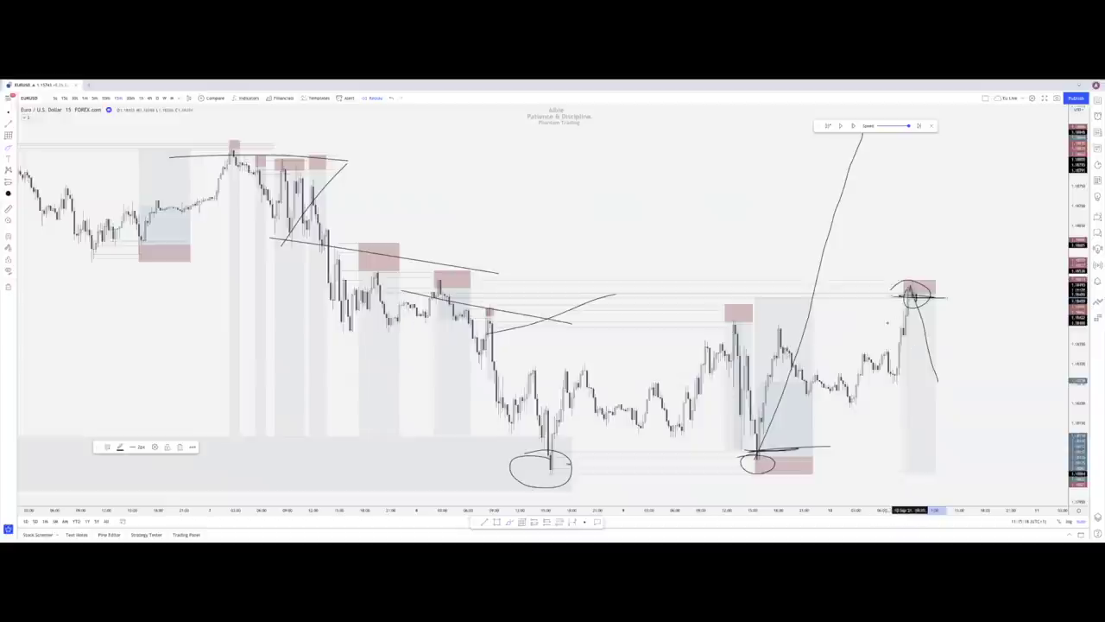
mouse_move(509, 481)
left_mouse_down()
mouse_move(590, 471)
mouse_move(554, 490)
mouse_move(632, 476)
left_mouse_up()
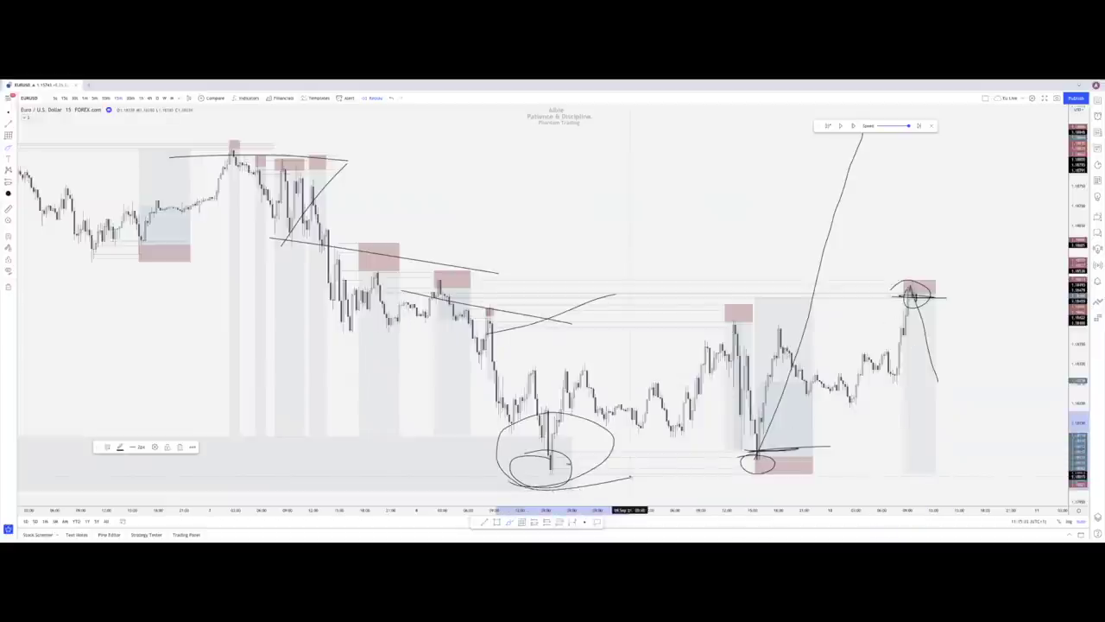
mouse_move(928, 283)
left_mouse_down()
mouse_move(876, 296)
mouse_move(904, 296)
mouse_move(1001, 505)
left_mouse_up()
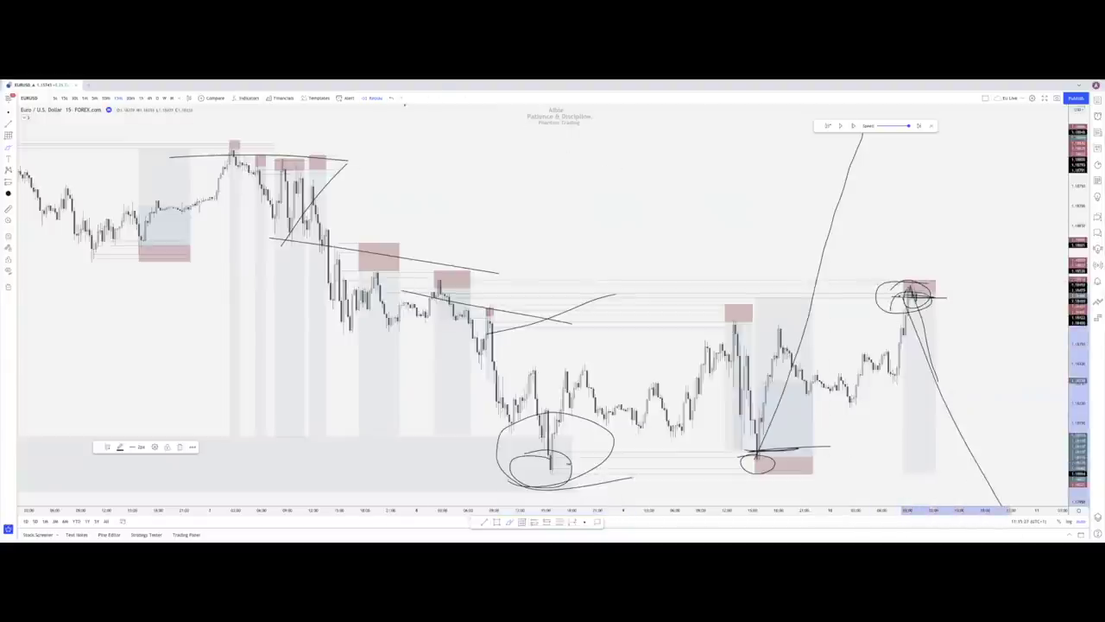
Undo all the brush markings on the chart
left_click(390, 98)
left_click(389, 98)
left_click(389, 99)
left_click(390, 99)
left_click(389, 98)
left_click(389, 99)
left_click(389, 98)
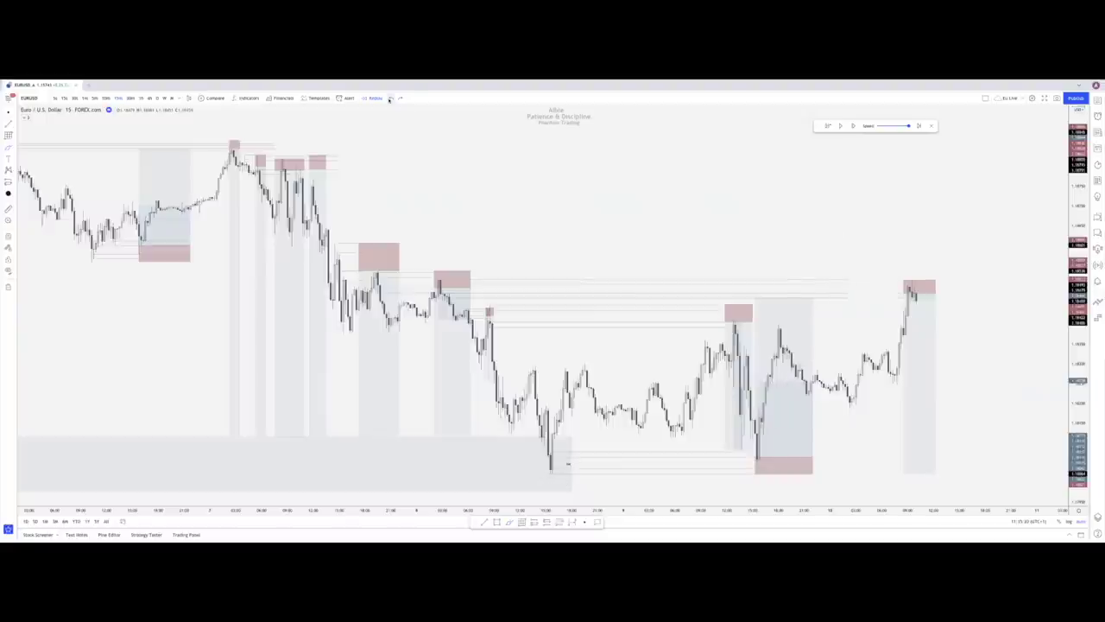
Run the replay until price sells off from the supply, and raise the short's stop slightly above the rally's high
left_click_drag(516, 212, 419, 204)
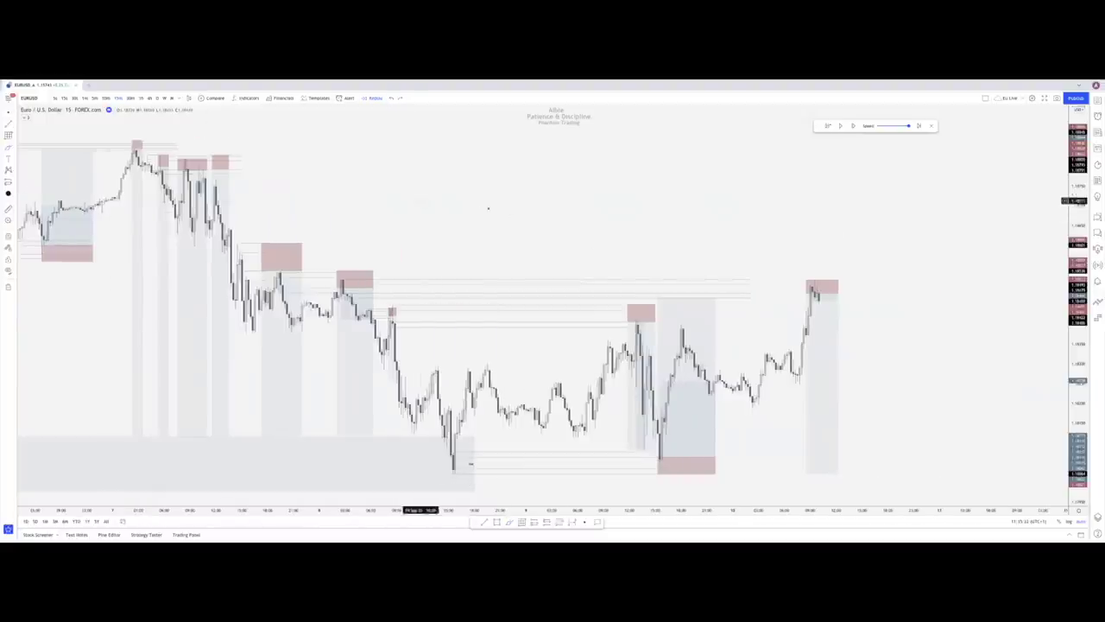
scroll(561, 204, "up", 3)
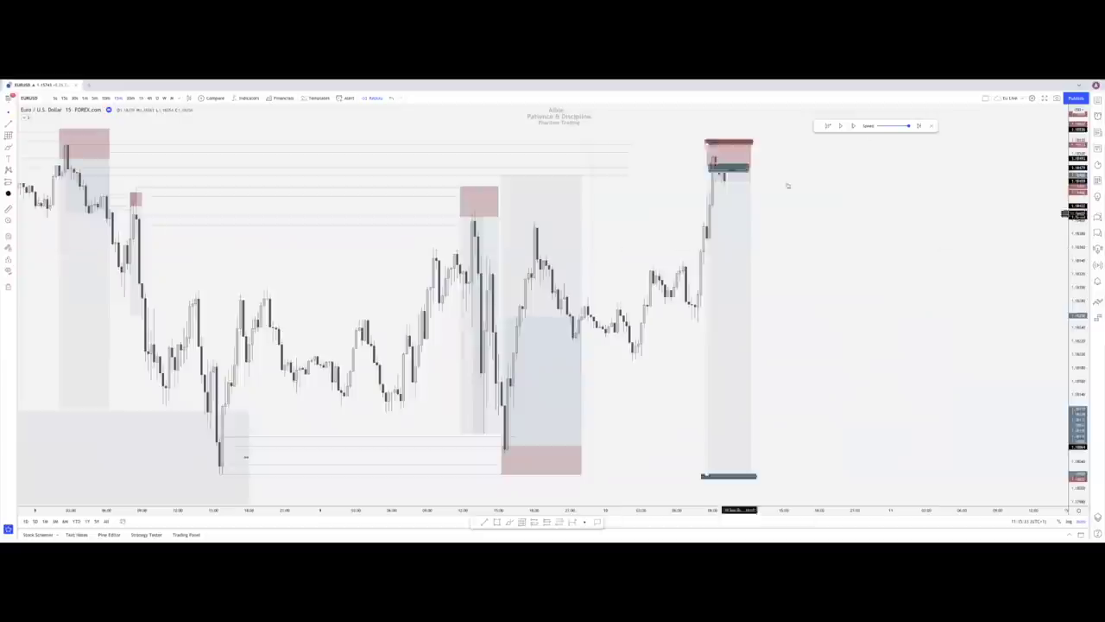
left_click(842, 128)
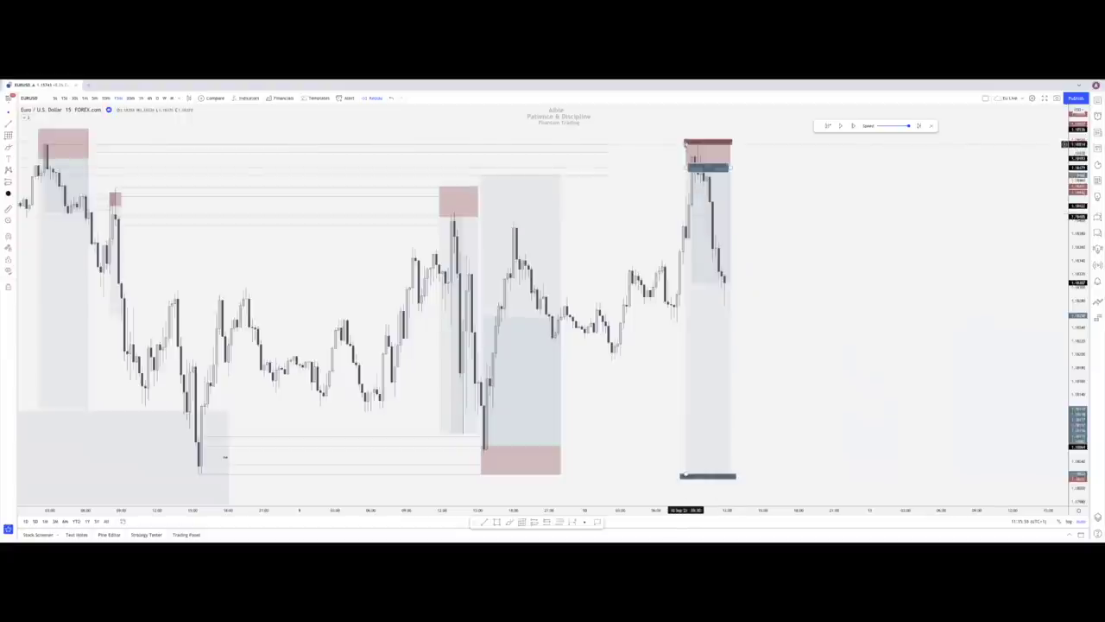
left_click_drag(686, 142, 687, 141)
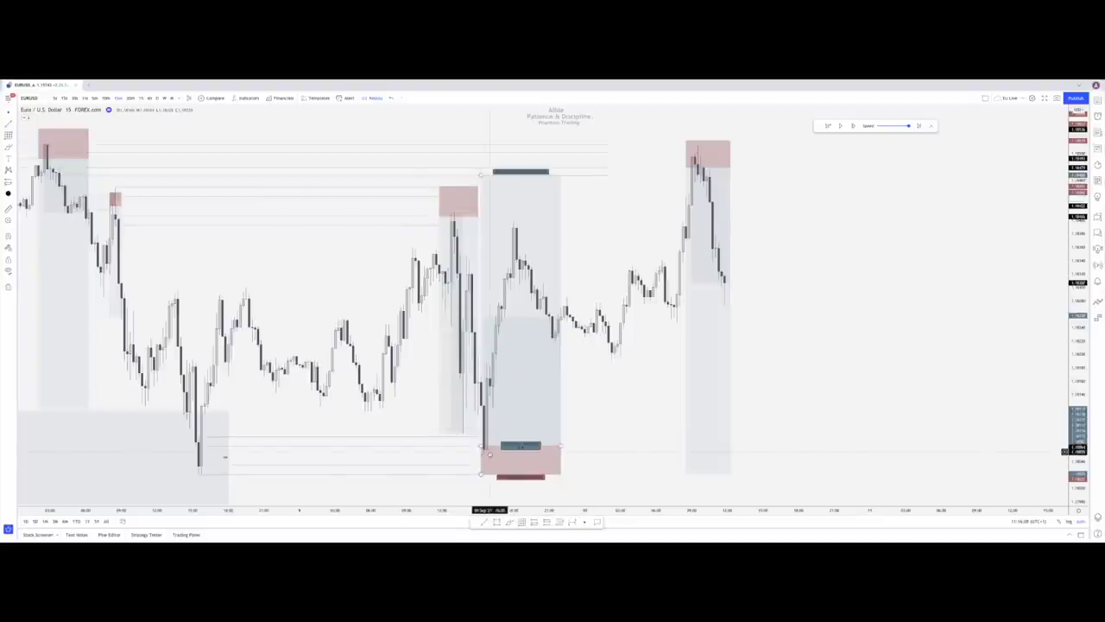
Brush a dip into the long's stop area followed by a rally, and undo the sketch
mouse_move(483, 447)
left_mouse_down()
mouse_move(494, 470)
mouse_move(528, 333)
left_mouse_up()
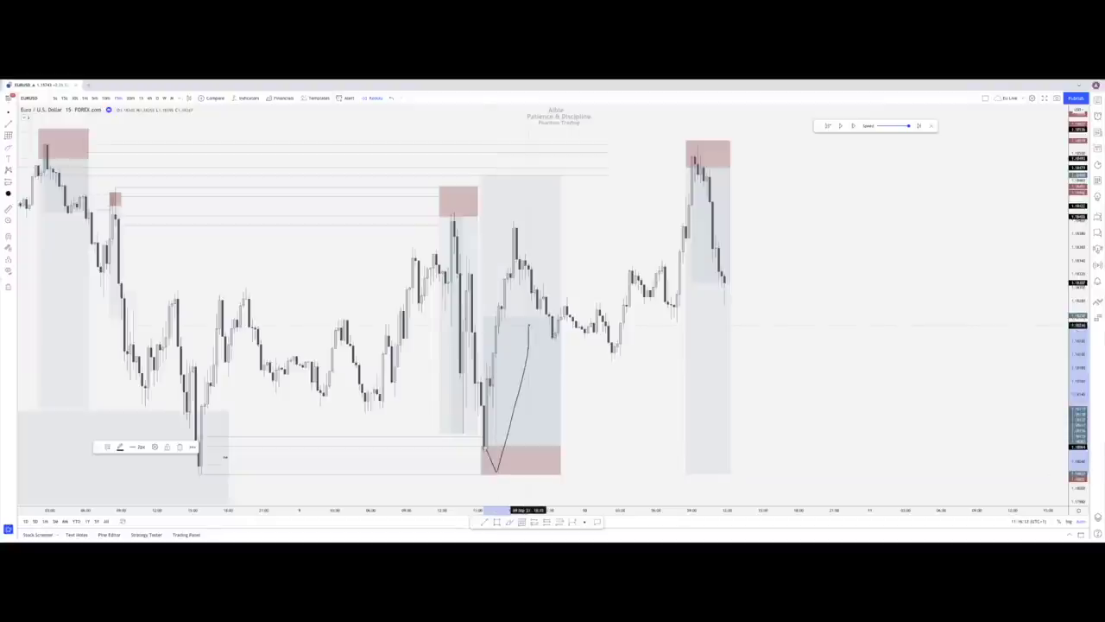
left_click(391, 98)
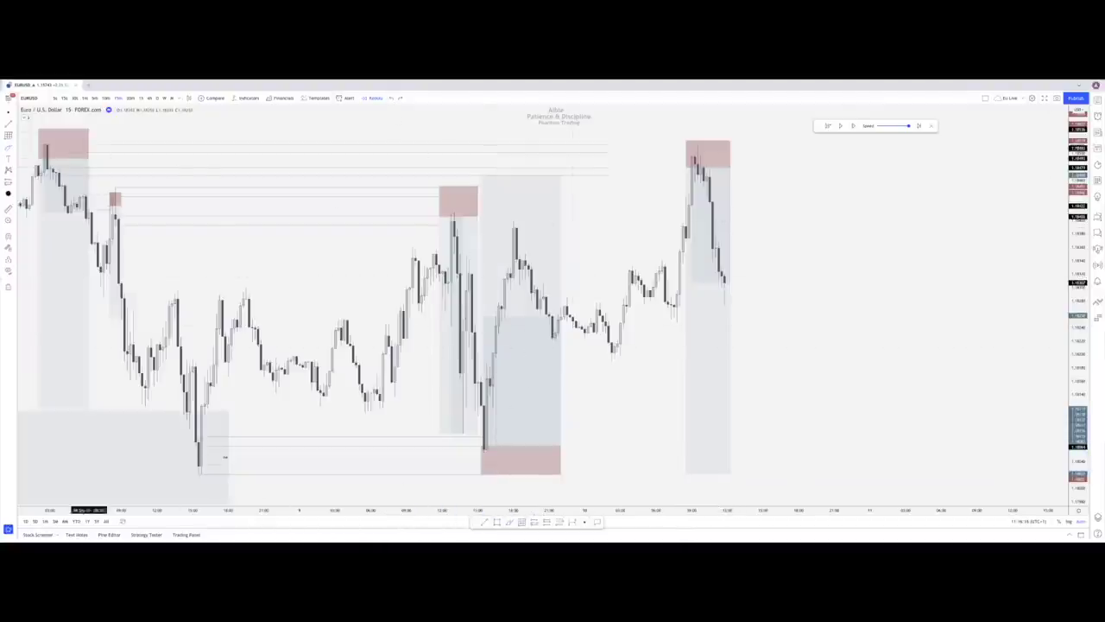
Extend the supply Gann Box in time so it again ends at the triggered short's start
left_click_drag(608, 144, 685, 145)
left_click(658, 130)
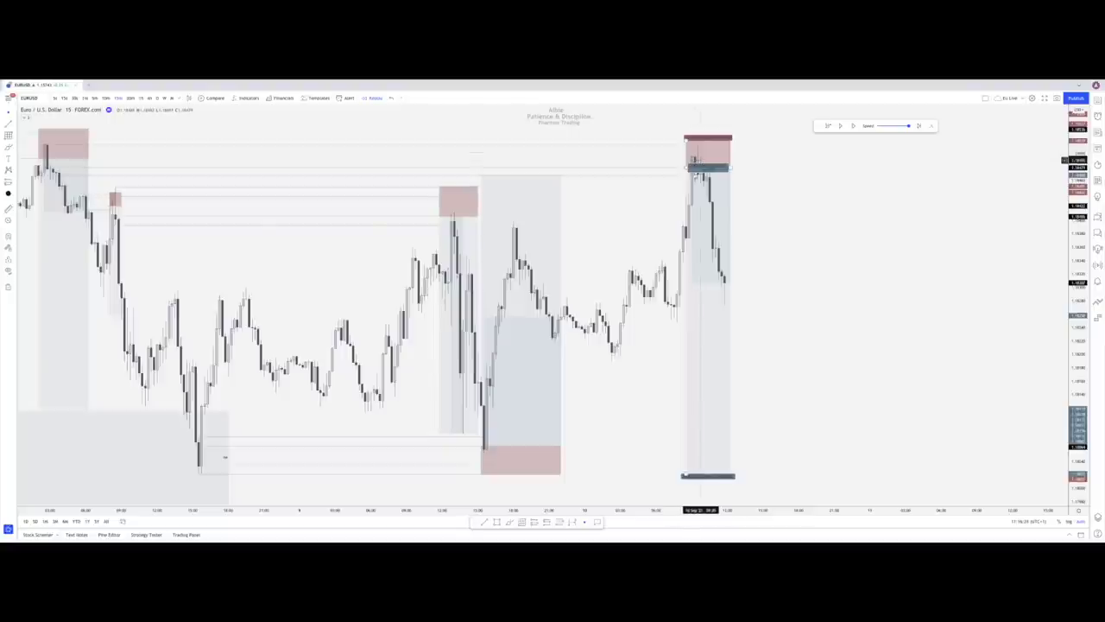
left_click(557, 347)
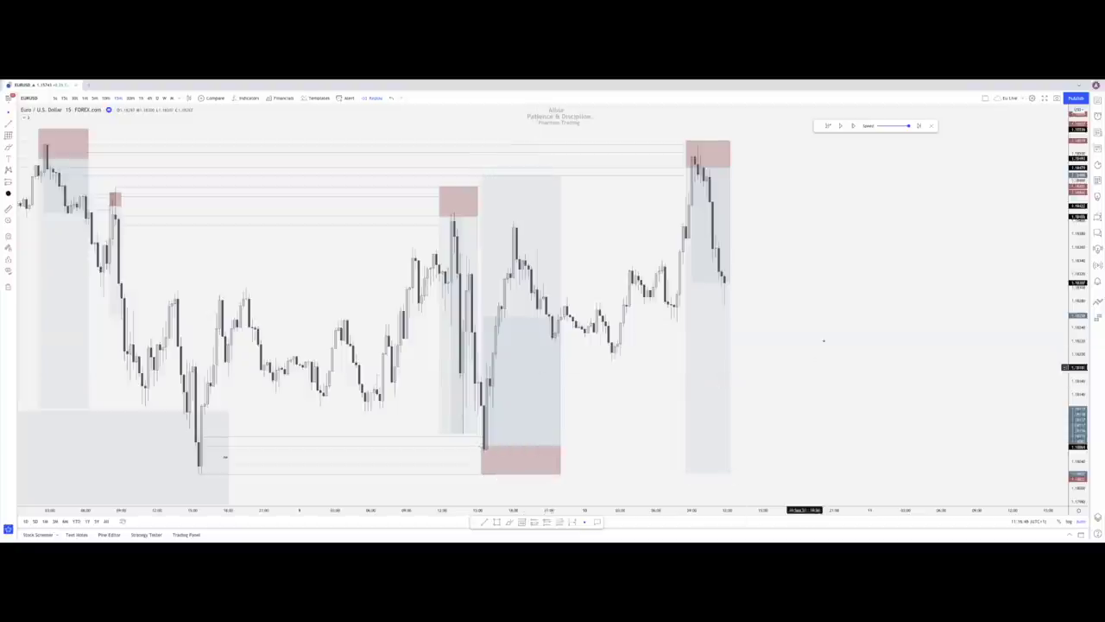
Advance the replay until price retraces upward after the first drop from supply
left_click(854, 126)
left_click(854, 127)
left_click(853, 126)
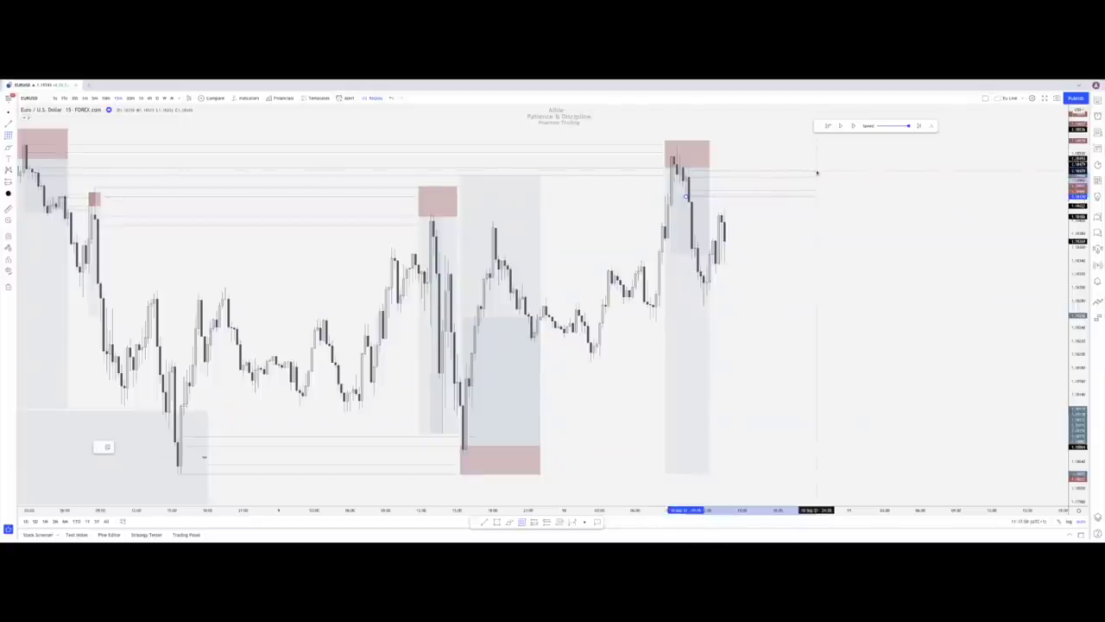
Advance the EURUSD bar replay candle by candle through the sell-off to the start of the next session
left_click(854, 128)
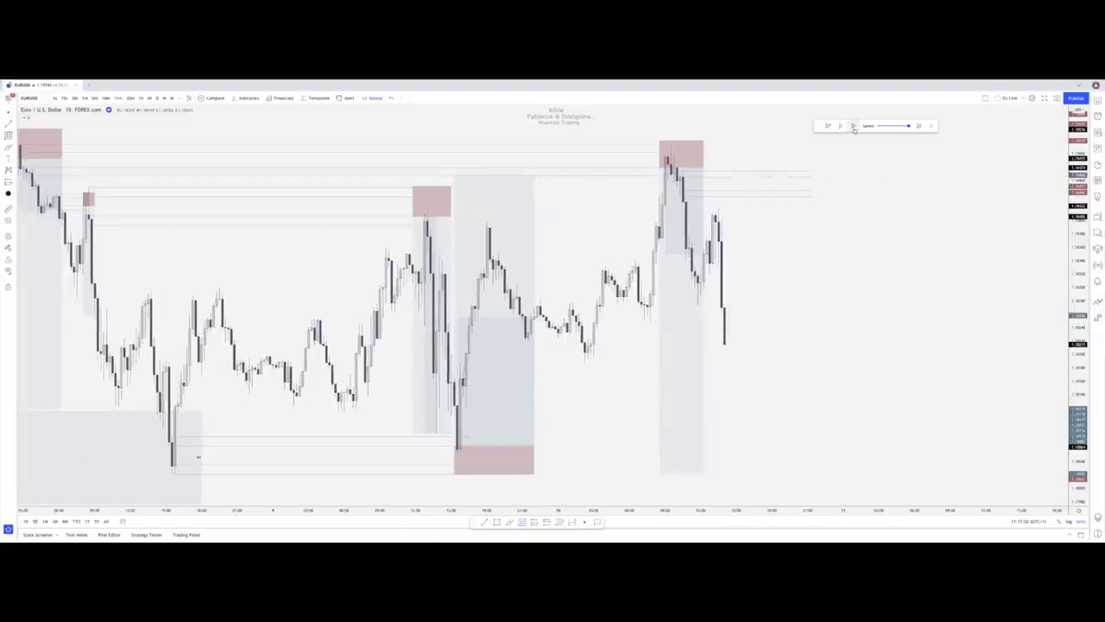
left_click(854, 128)
left_click(854, 128)
left_click(854, 128)
left_click(853, 128)
left_click(853, 128)
left_click(854, 128)
left_click(854, 128)
left_click(853, 127)
left_click(854, 128)
left_click(853, 128)
left_click(854, 128)
left_click(854, 128)
left_click(854, 127)
left_click(854, 128)
left_click(854, 128)
left_click(854, 128)
left_click(854, 128)
left_click(854, 128)
left_click(854, 128)
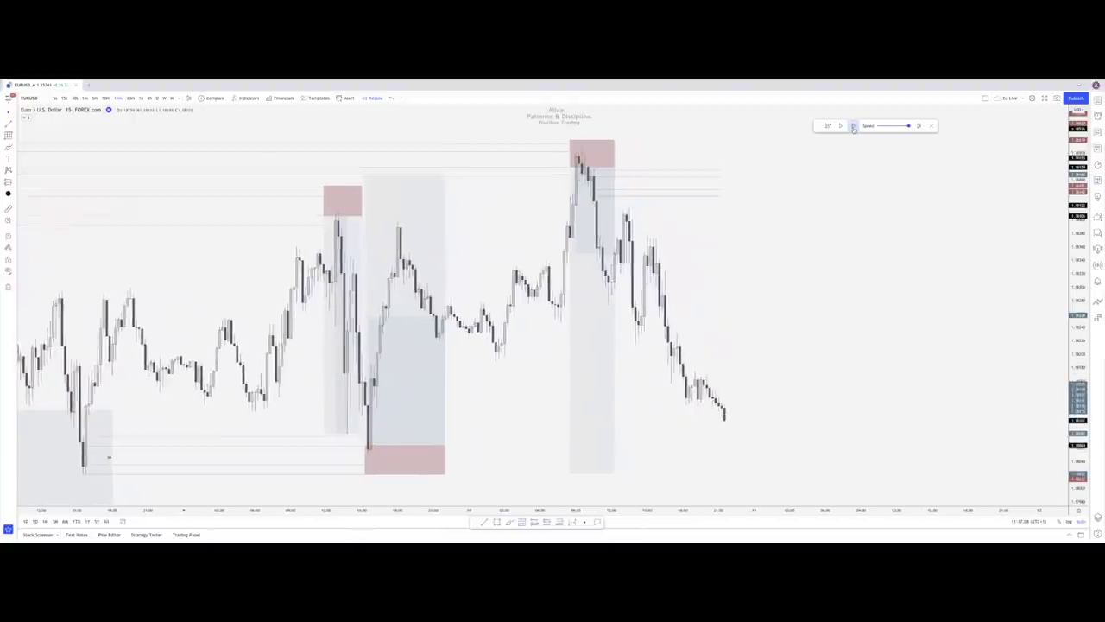
left_click(854, 128)
left_click(854, 128)
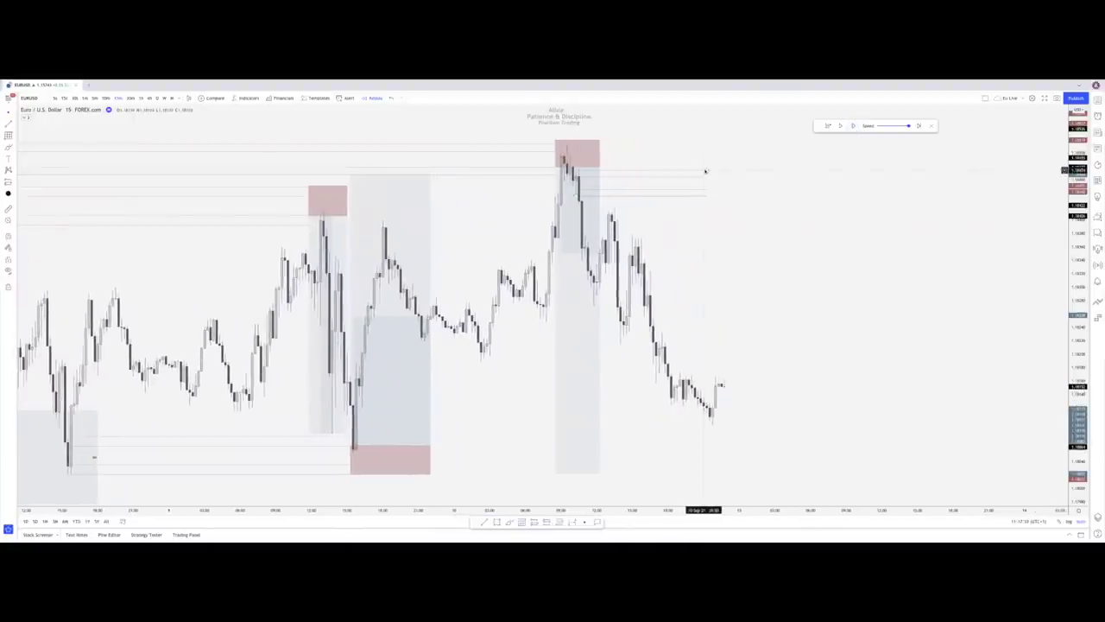
Extend the retracement levels from the latest high into the future and draw a short Fibonacci retracement over the bearish candle at the next lower high
left_click_drag(844, 175, 991, 171)
left_click(938, 278)
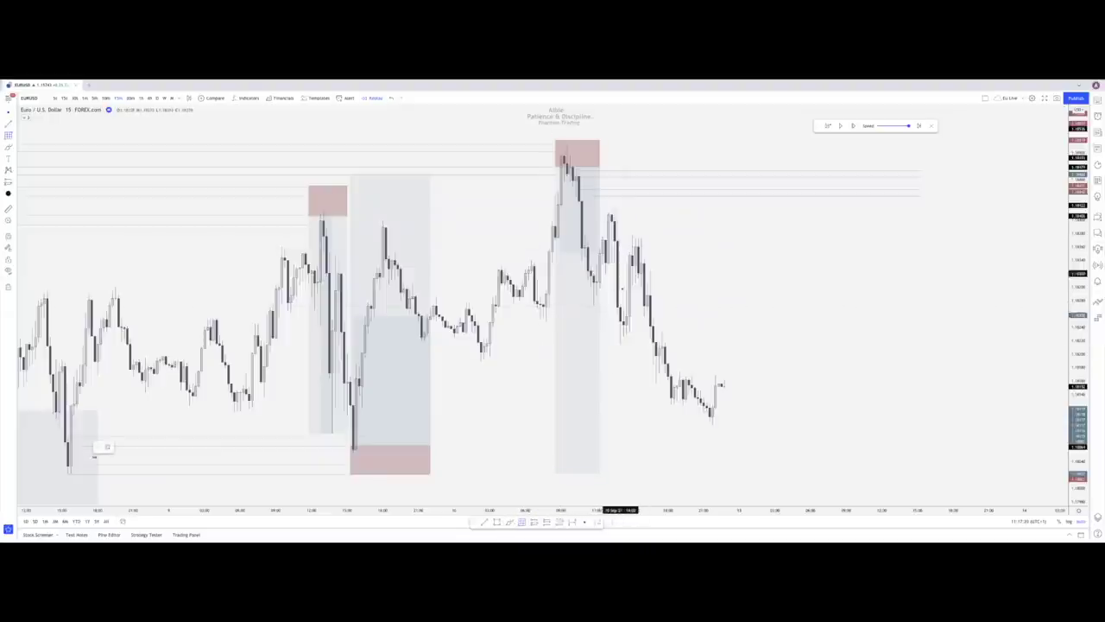
left_click(614, 262)
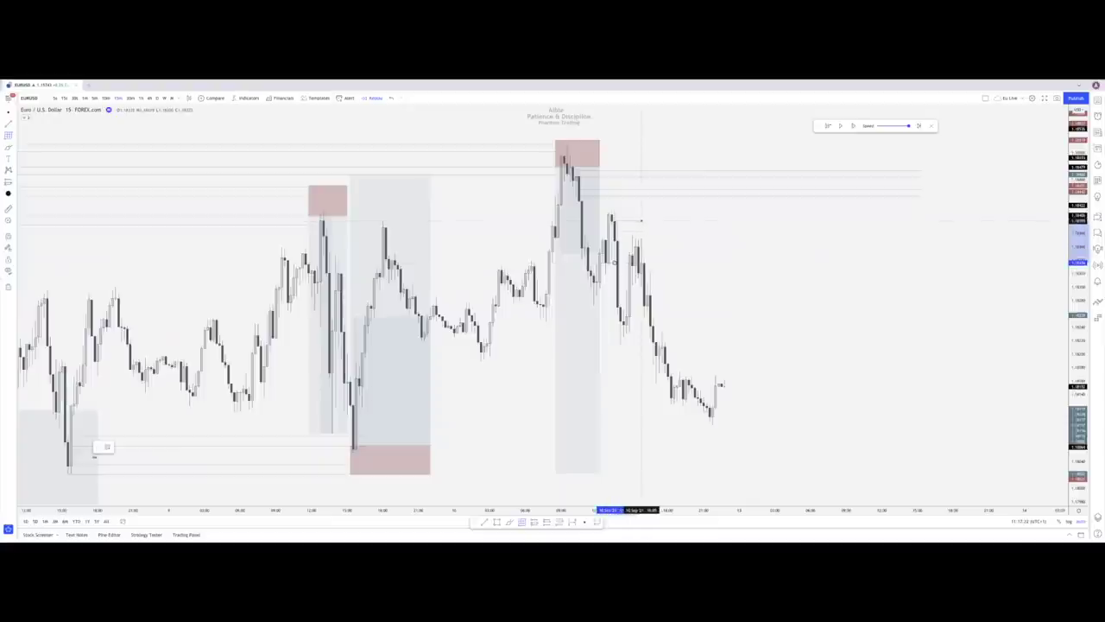
left_click(632, 219)
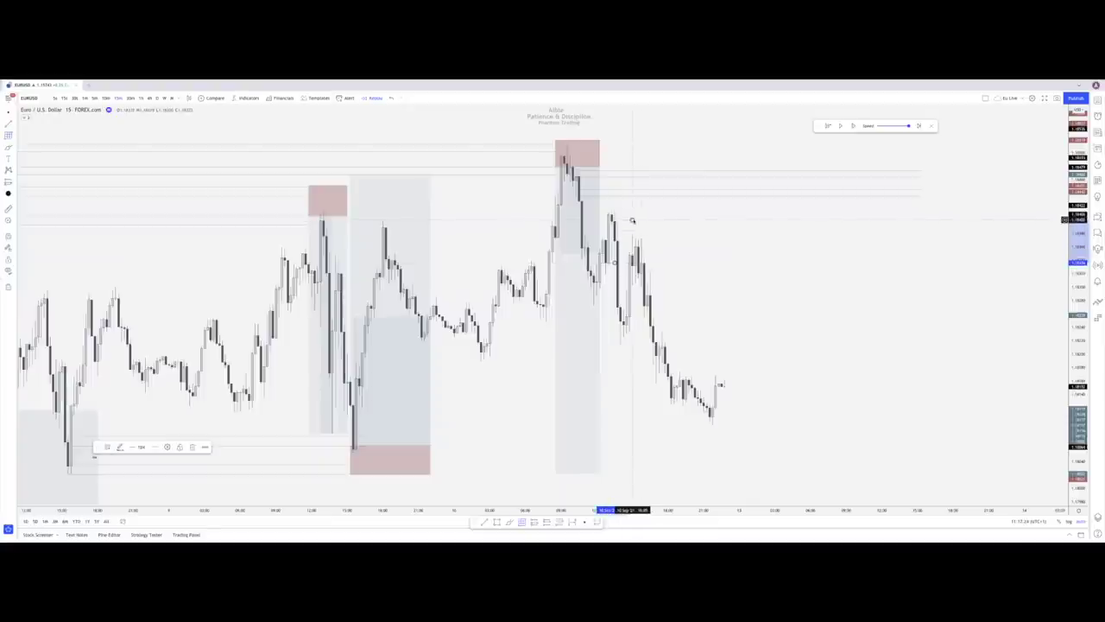
key("Delete")
left_click(521, 521)
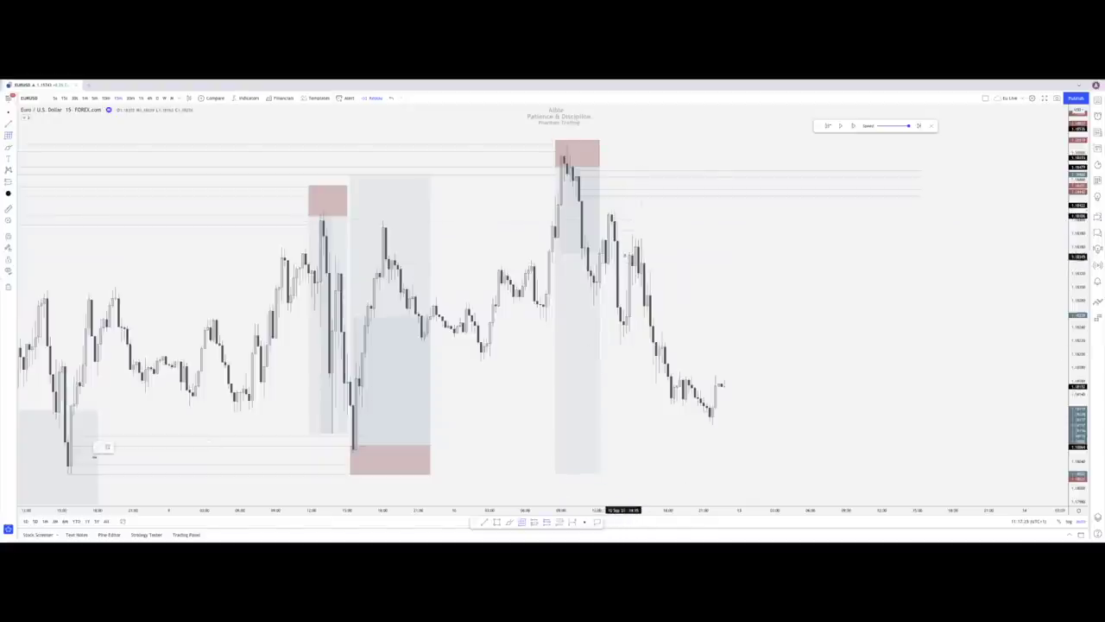
Place a narrow short position at the second lower high, with its stop above that high and its target at the level of the long trade's stop
left_click(626, 251)
mouse_move(628, 198)
left_mouse_down()
mouse_move(627, 217)
mouse_move(627, 207)
left_mouse_up()
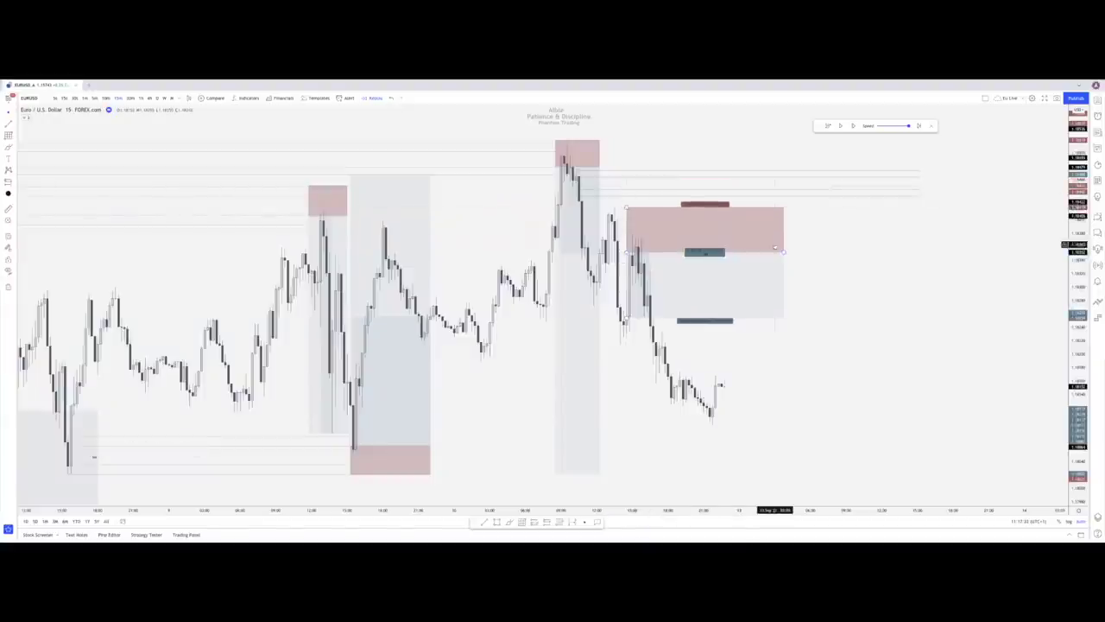
left_click_drag(783, 251, 688, 252)
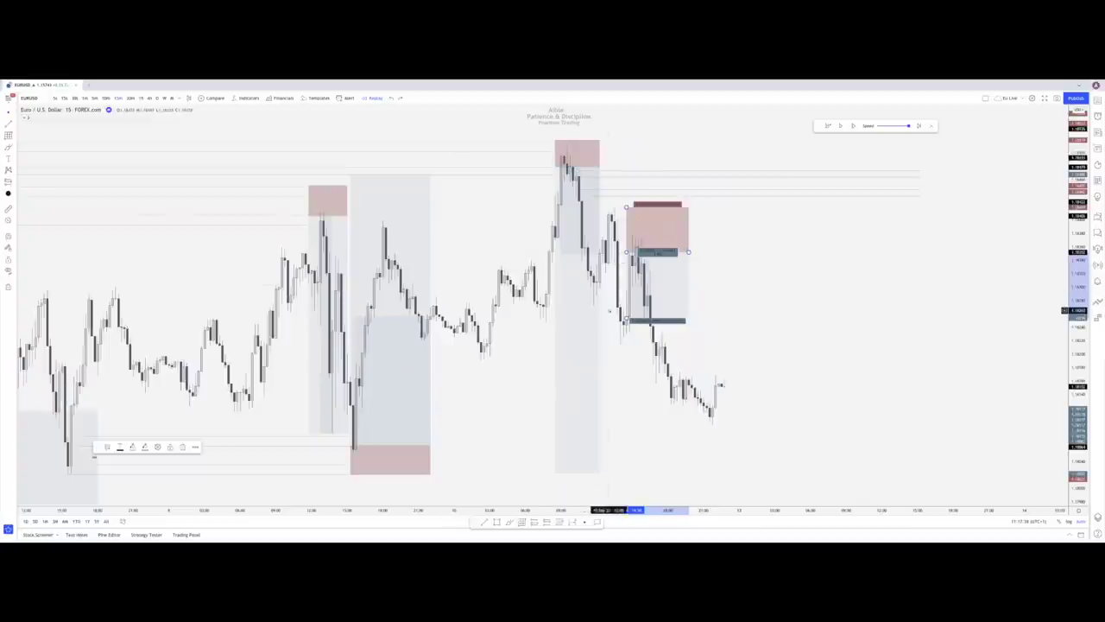
left_click_drag(626, 321, 627, 473)
left_click(757, 462)
Review the marked trades along the downtrend on the 4-hour chart and return to the 15-minute timeframe
left_click(148, 98)
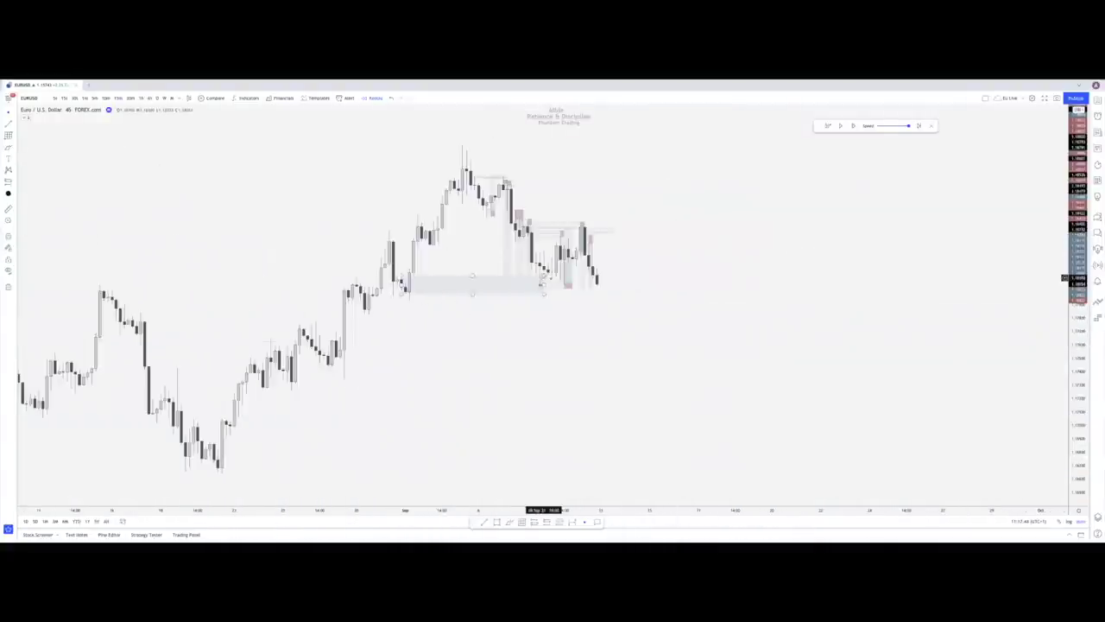
left_click(510, 221)
key("Delete")
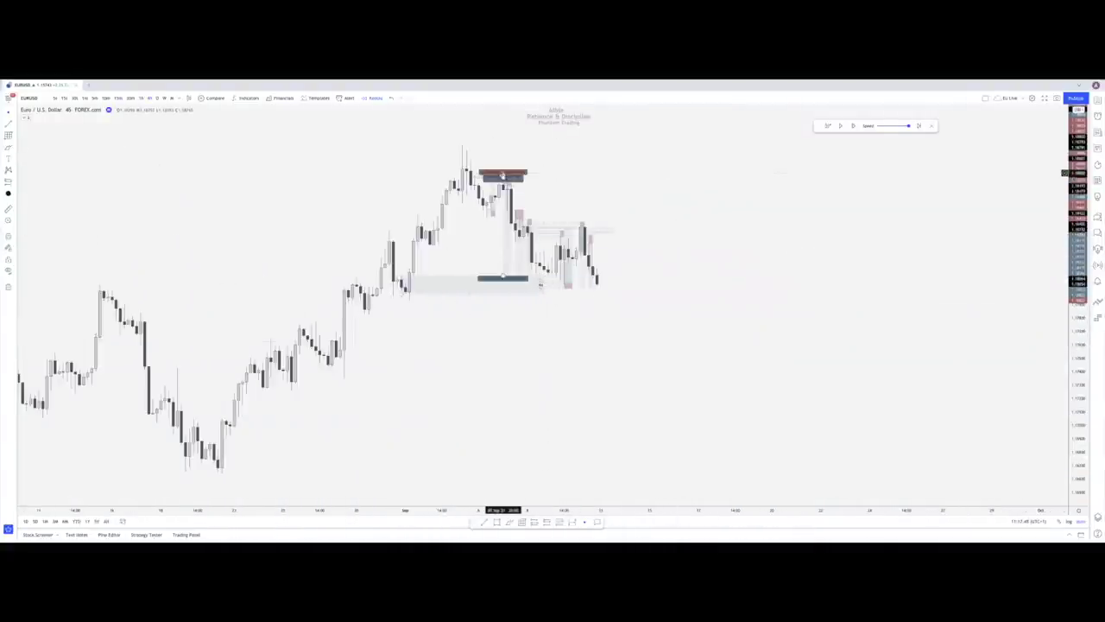
left_click(563, 283)
key("Delete")
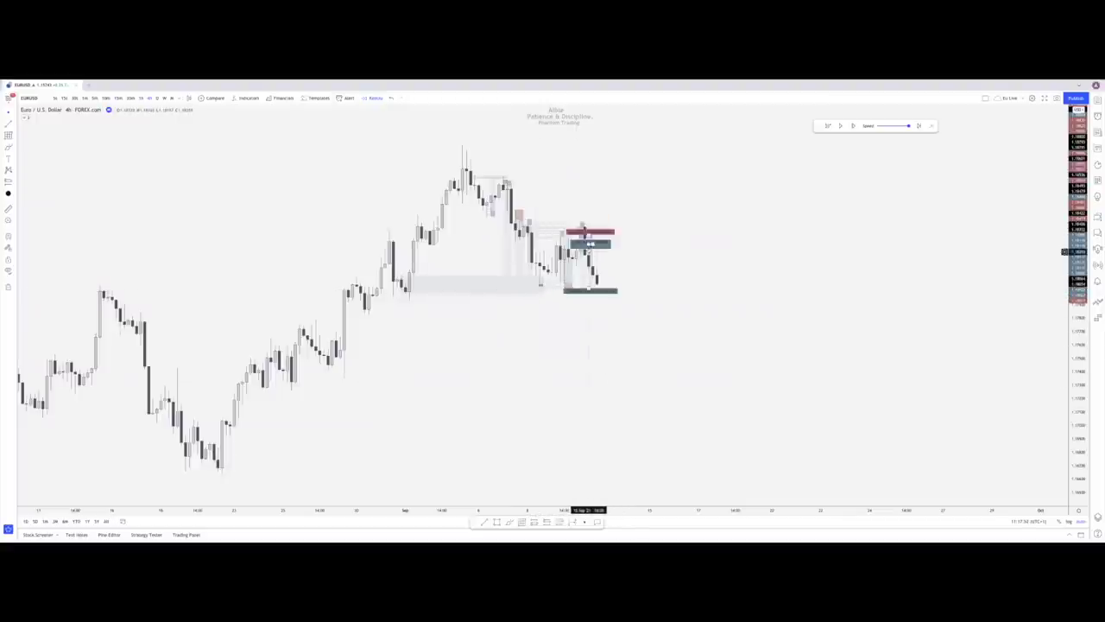
mouse_move(581, 237)
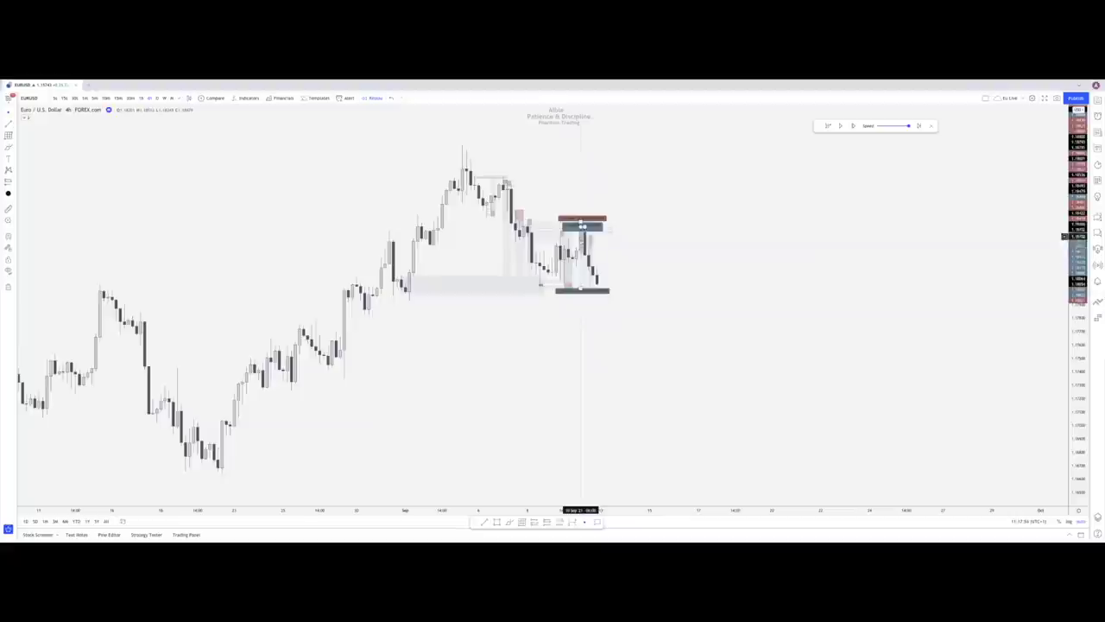
key("Delete")
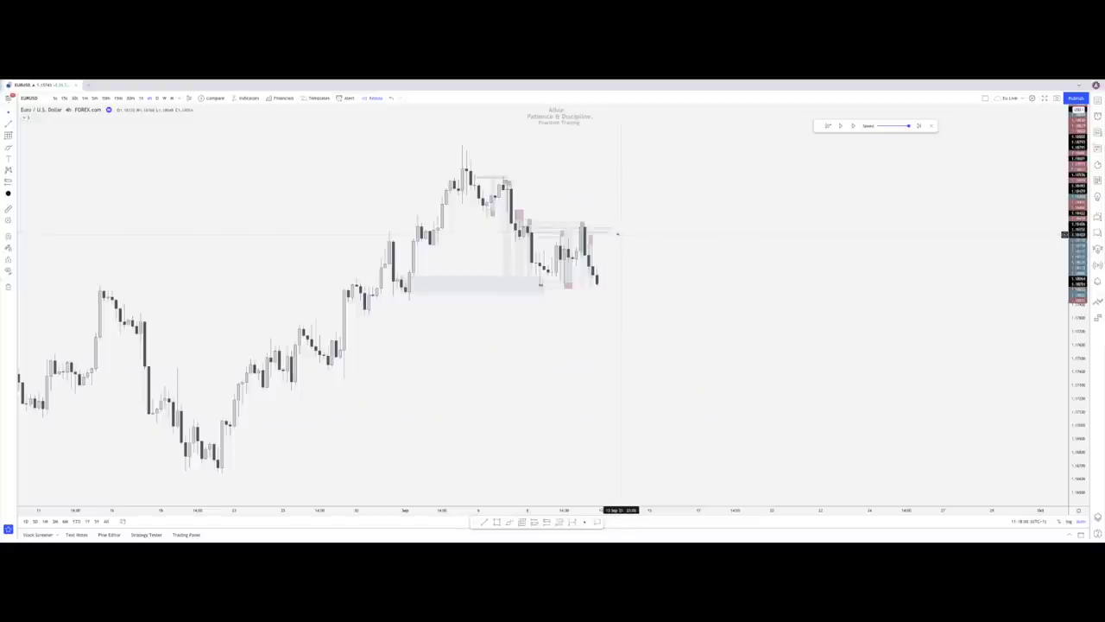
left_click(118, 96)
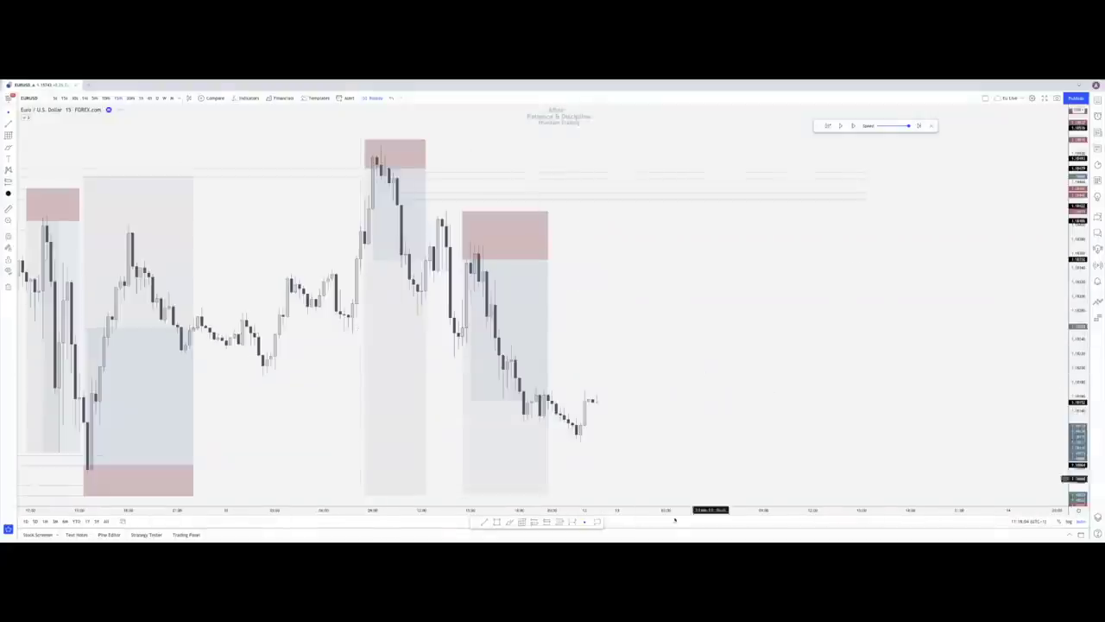
Place a short position in the empty future area at the upper retracement levels, move the replay controls clear of it and tighten its stop
left_click(902, 191)
right_click(926, 156)
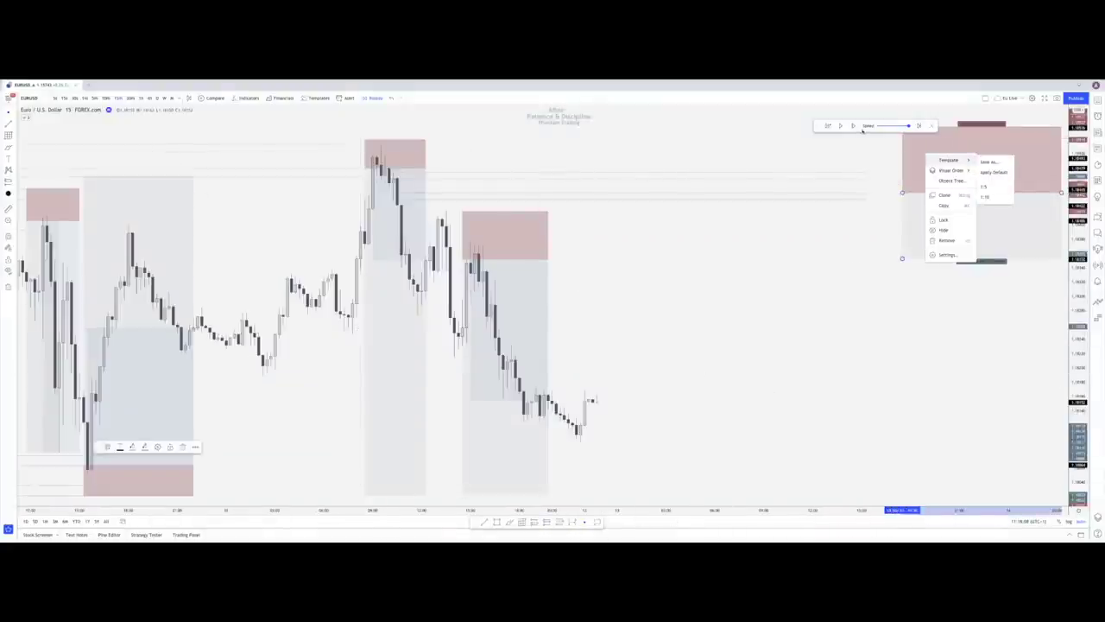
left_click(824, 126)
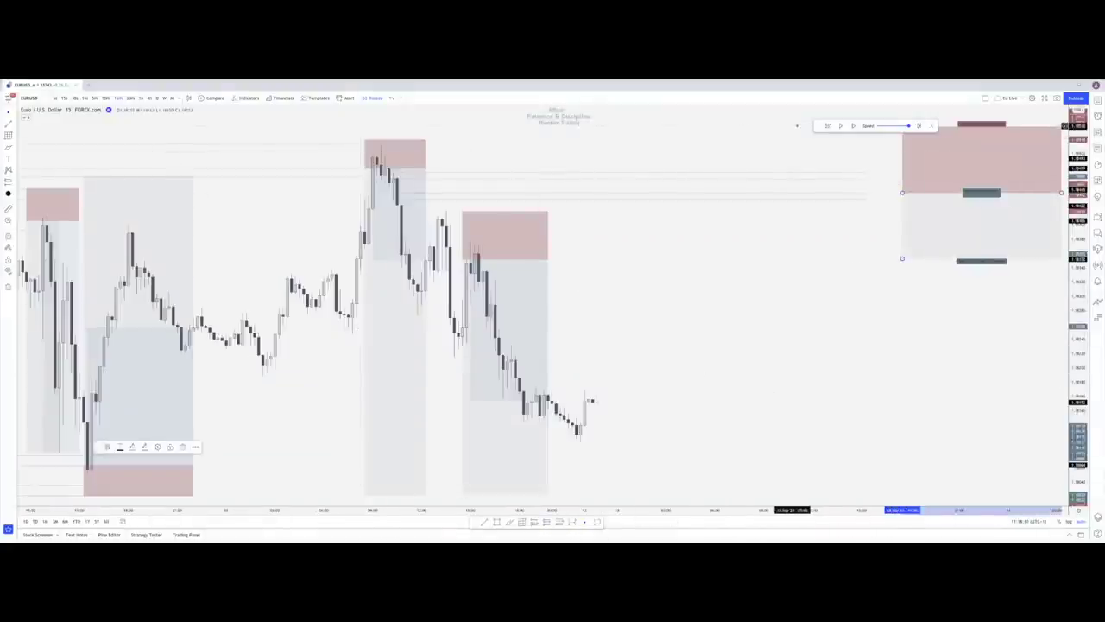
left_click_drag(814, 126, 723, 125)
left_click_drag(902, 126, 895, 169)
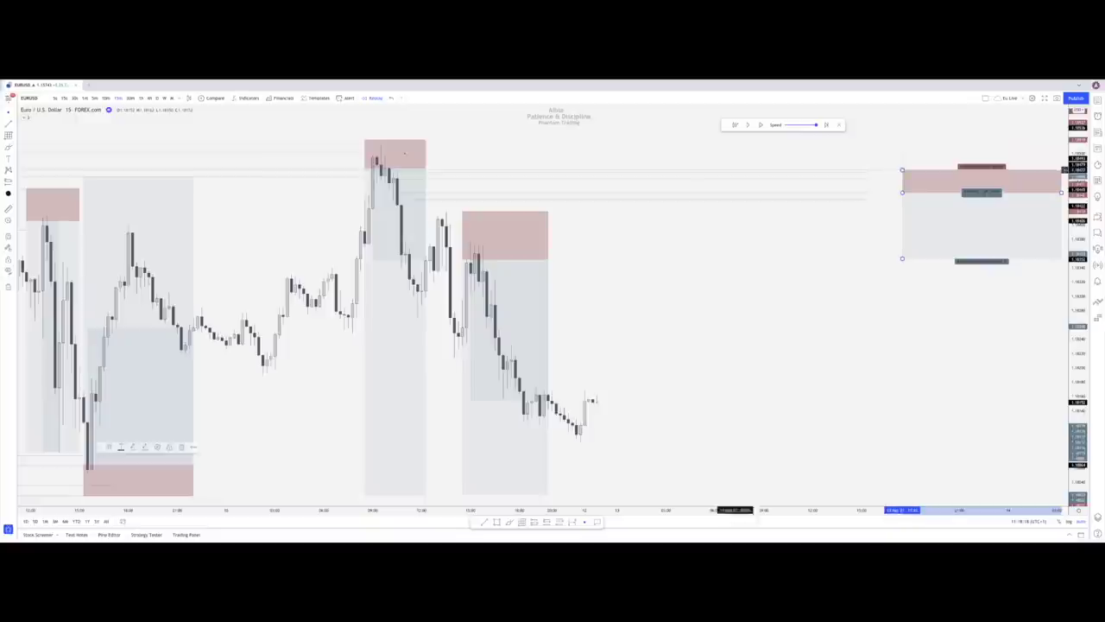
Extend the upper retracement levels to the new short position and raise that position's stop above the highest level
left_click(387, 155)
left_click(508, 164)
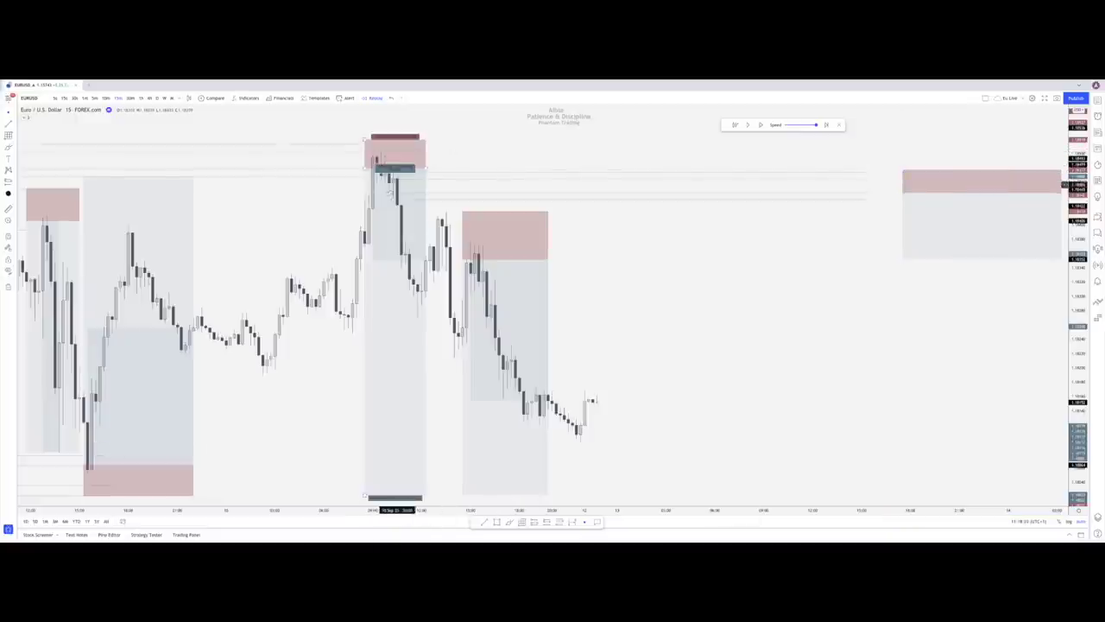
key("Escape")
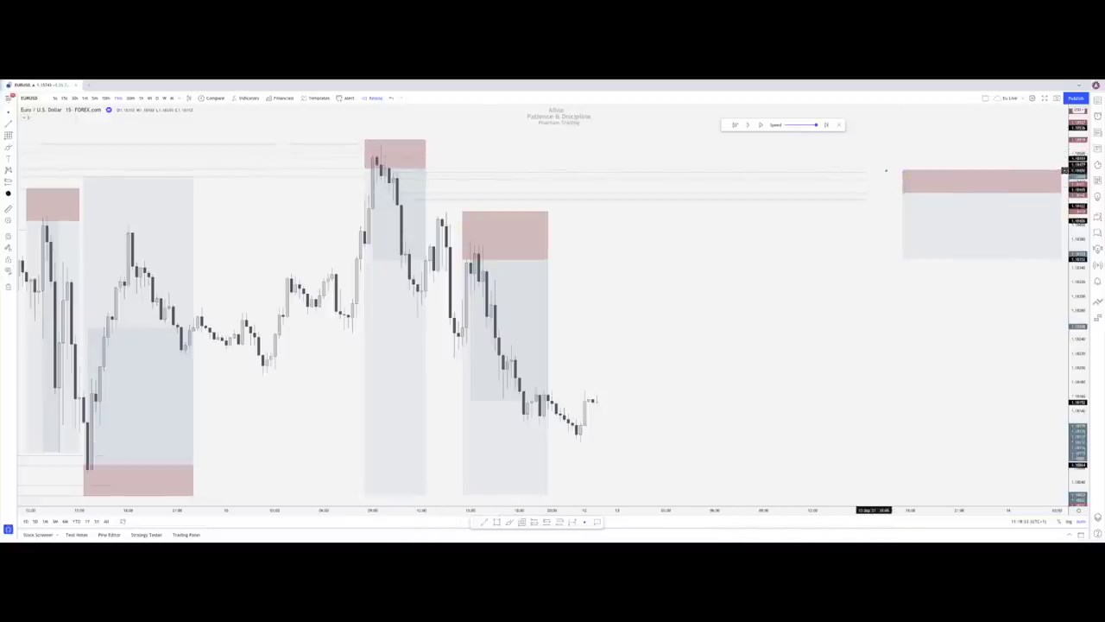
left_click(902, 170)
mouse_move(902, 170)
left_mouse_down()
mouse_move(902, 155)
mouse_move(902, 173)
left_mouse_up()
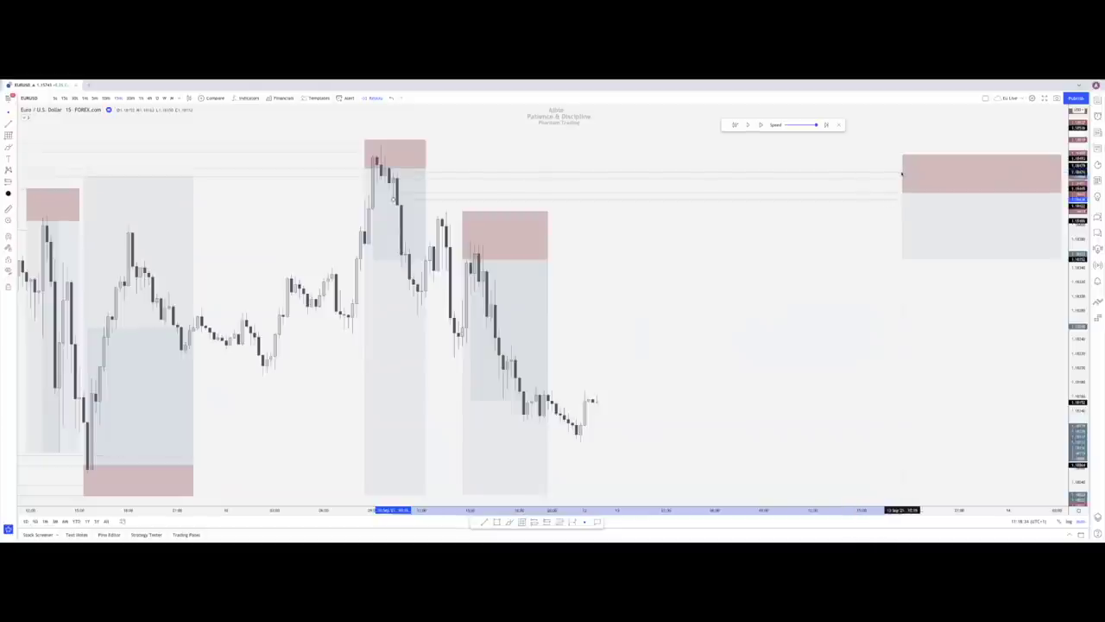
Align the new short position's entry with the lower inner retracement level and narrow its box
left_click(902, 191)
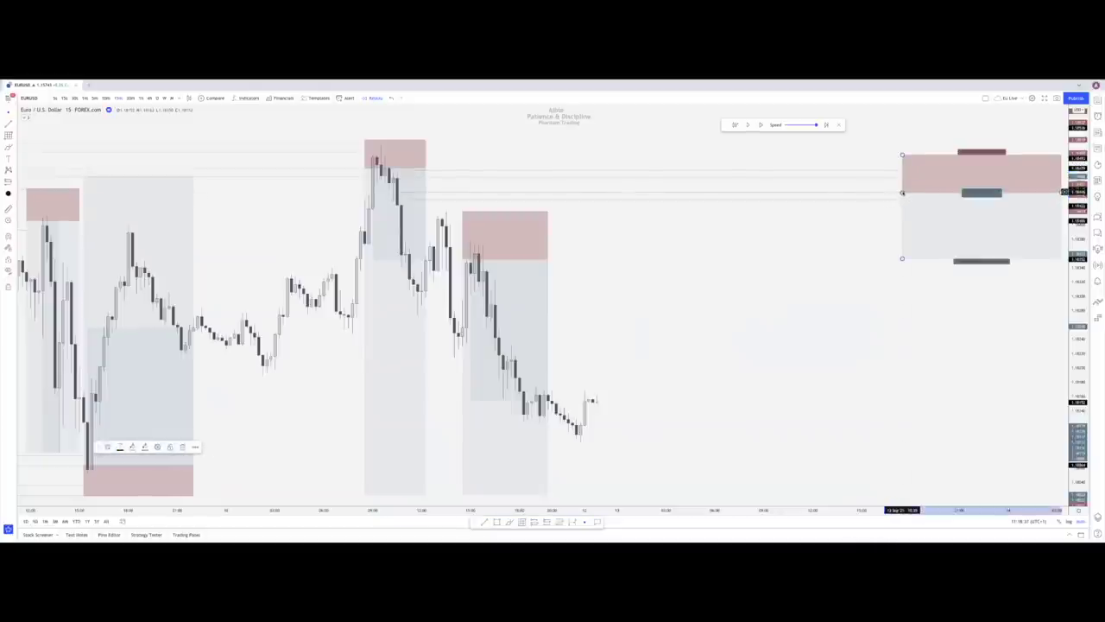
left_click_drag(903, 194, 903, 192)
left_click_drag(872, 289, 834, 299)
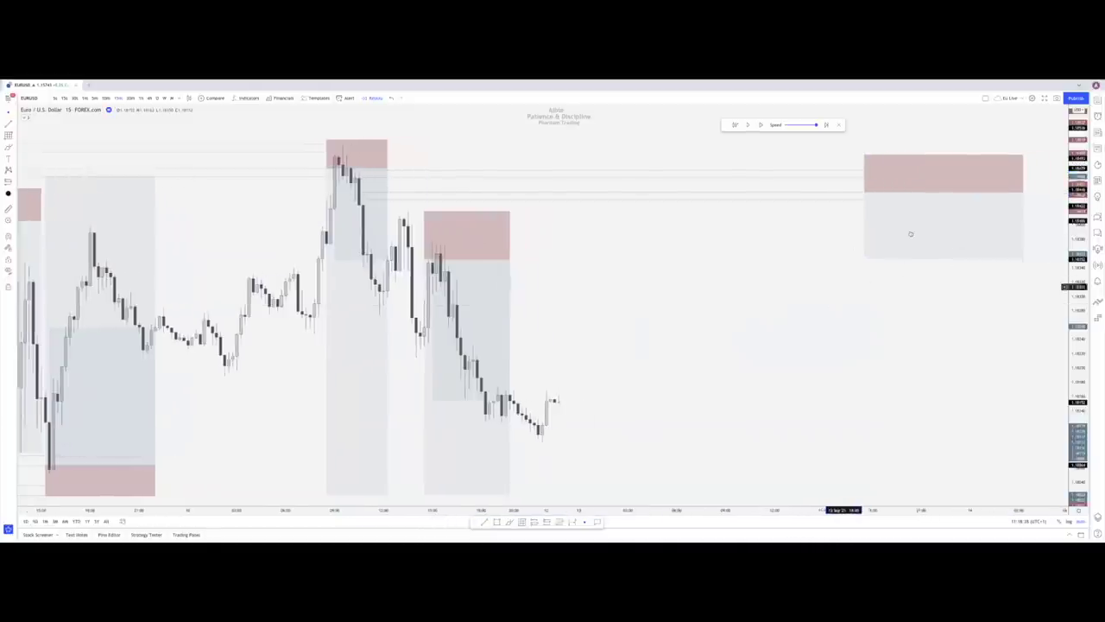
left_click(779, 316)
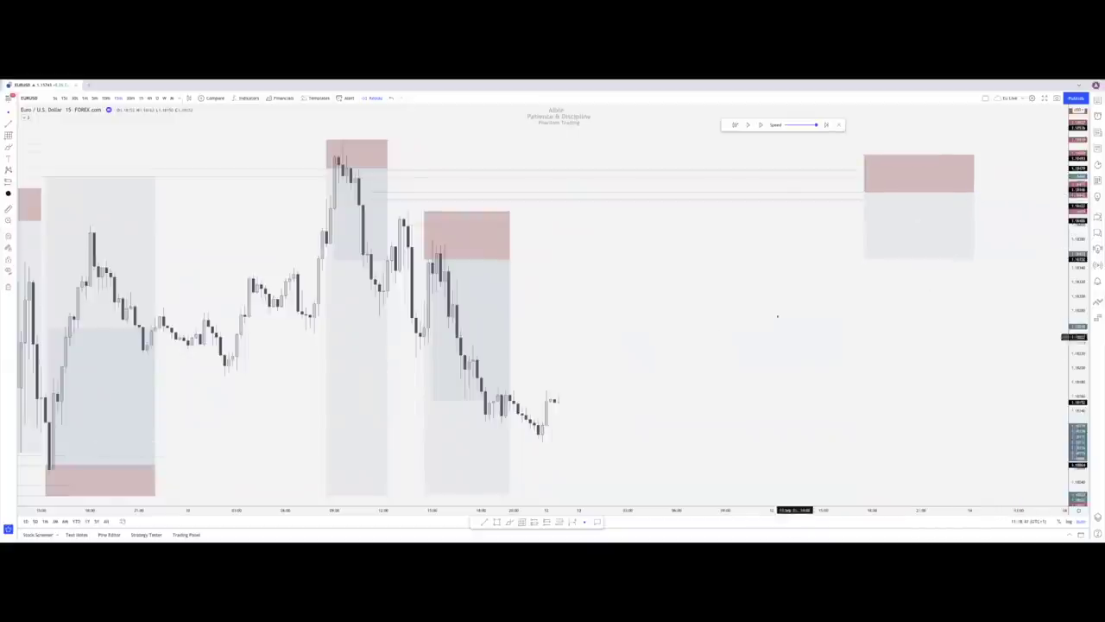
Draw a Fibonacci retracement over the bearish candle in the latest sell-off, extending its levels into the future
scroll(591, 283, "left", 3)
scroll(591, 282, "left", 2)
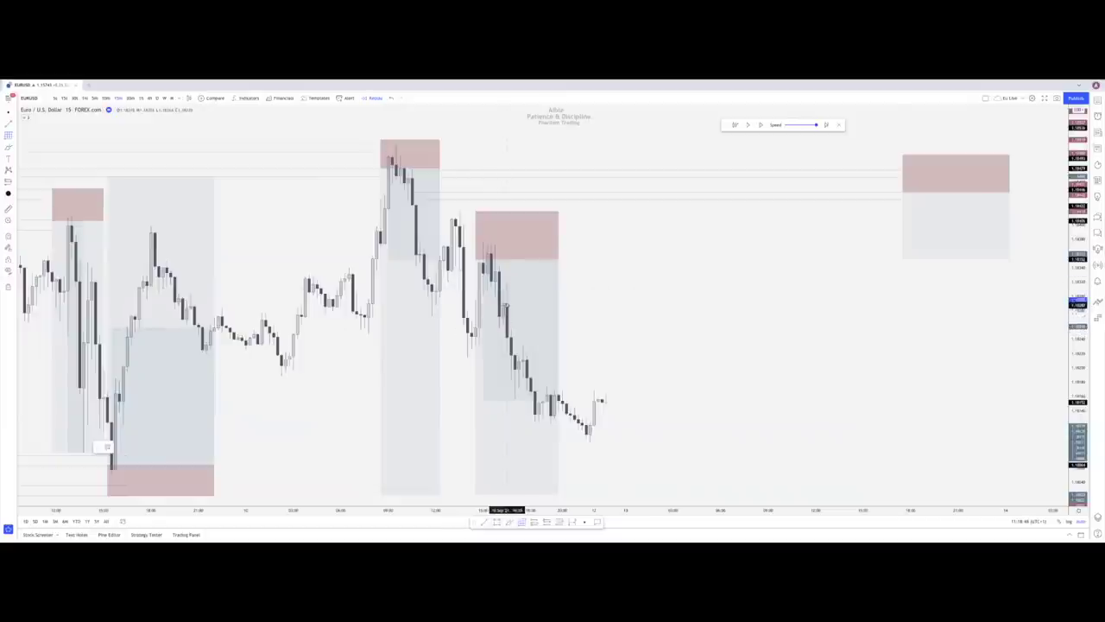
left_click(507, 305)
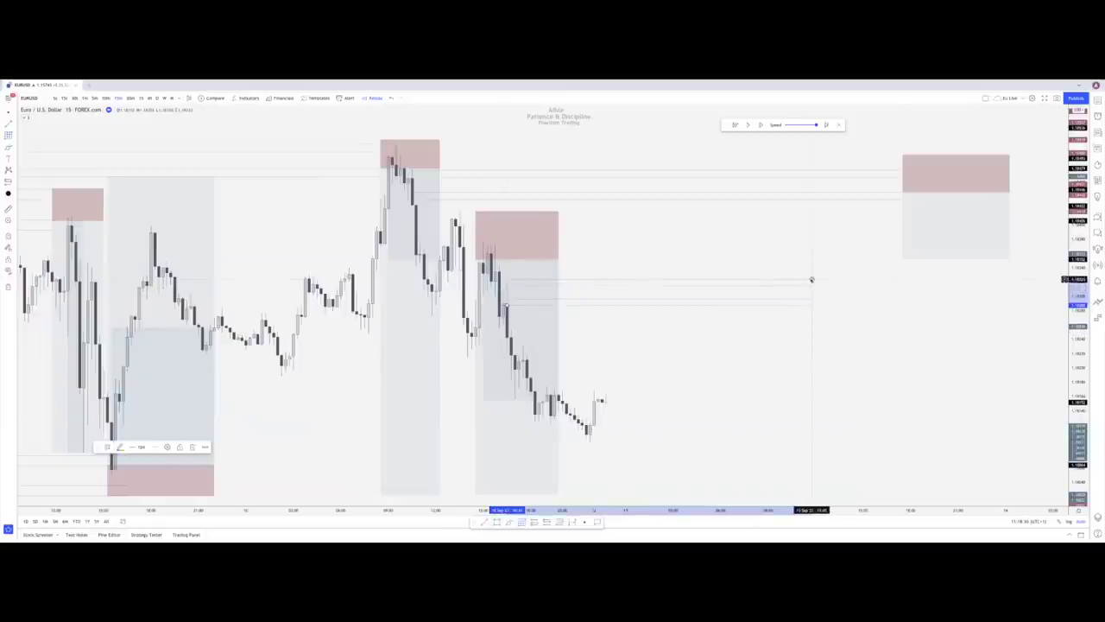
left_click(848, 313)
Place a short position with its entry on the new retracement's lower inner level and its stop just above the top level
left_click(548, 523)
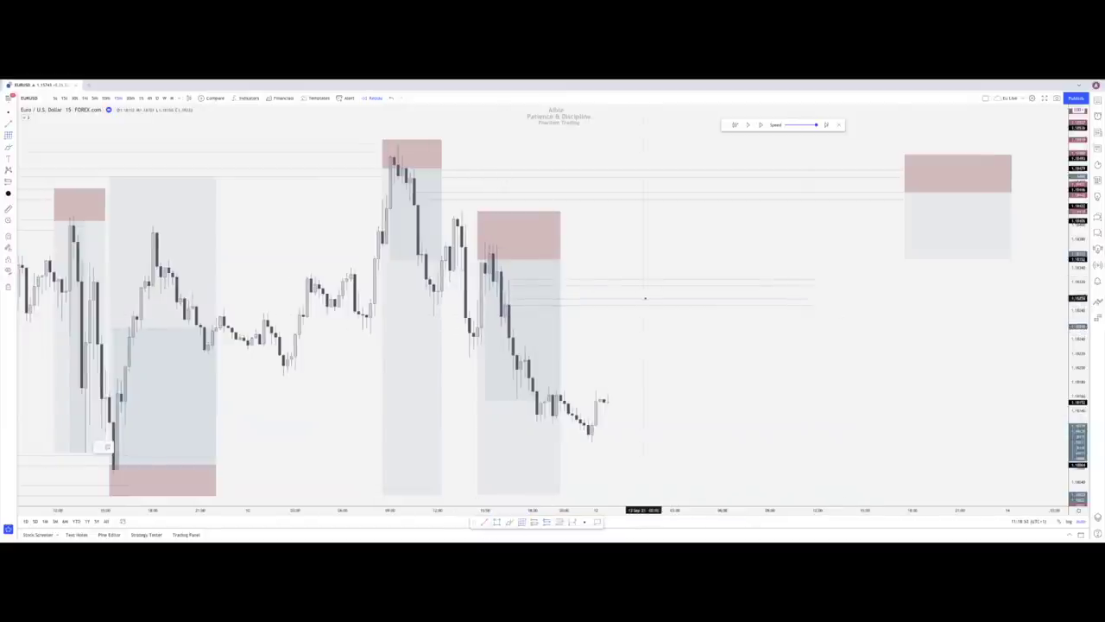
left_click(662, 298)
left_click_drag(663, 233, 662, 278)
left_click(663, 254)
left_click(754, 353)
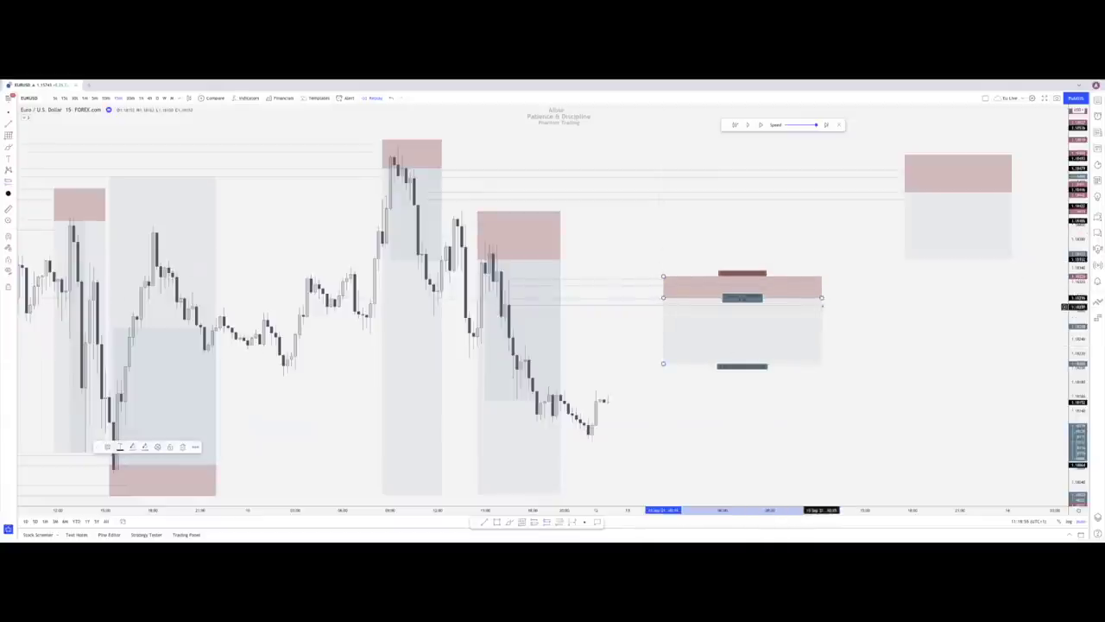
left_click_drag(741, 337, 742, 336)
left_click(673, 383)
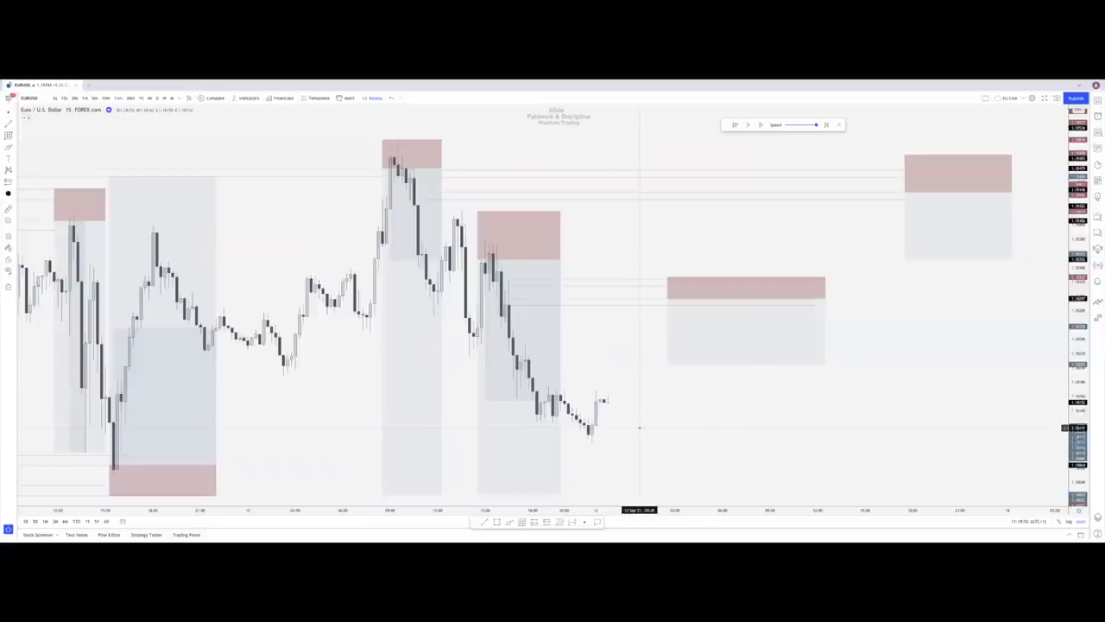
Try the first short trade's target at the swing low beneath the earlier long trade, and return it to the grey demand zone
scroll(630, 460, "down", 1)
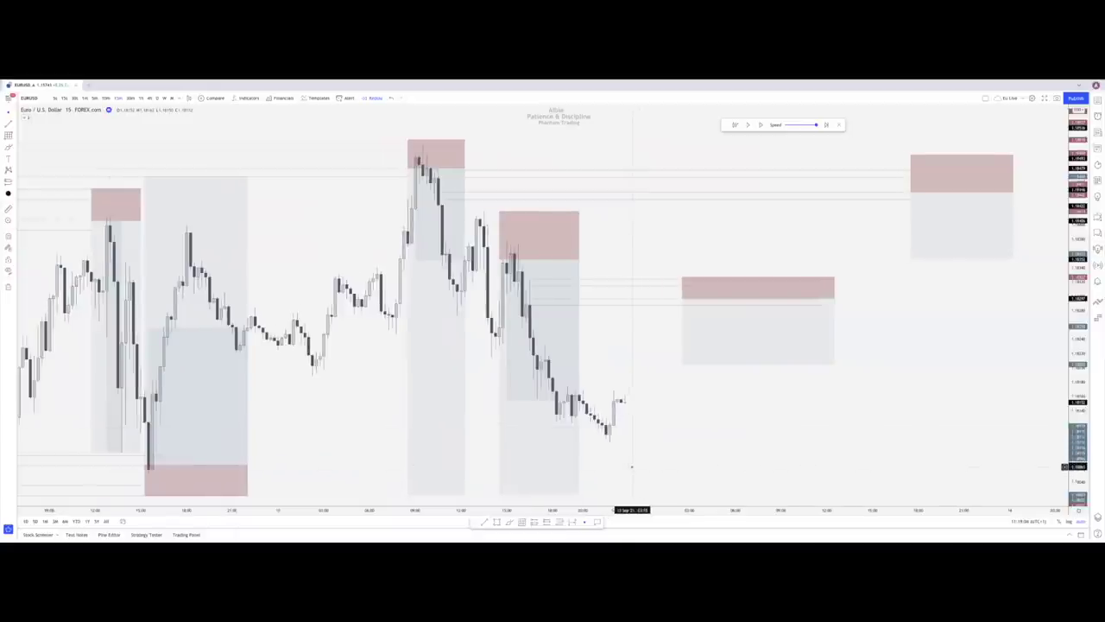
scroll(631, 466, "down", 4)
left_click(509, 269)
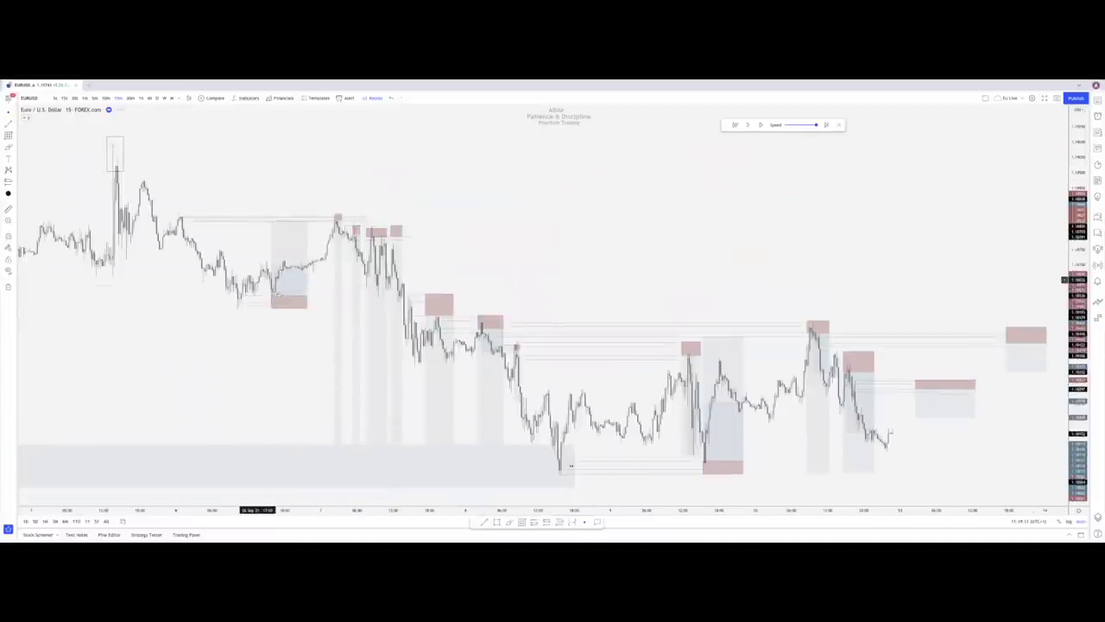
left_click(337, 219)
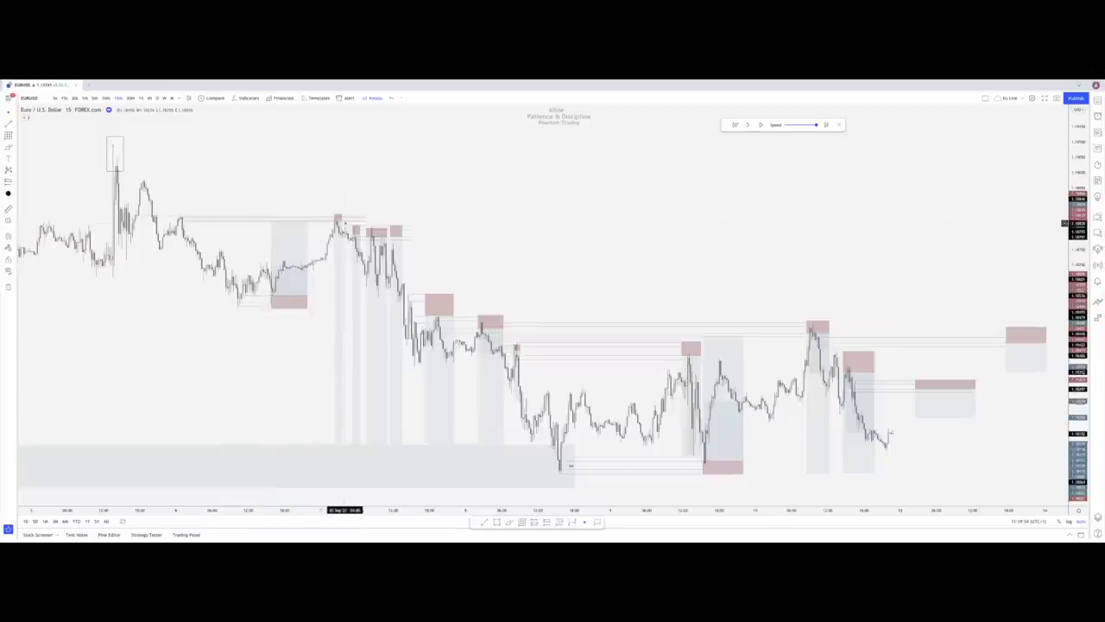
left_click(337, 219)
left_click_drag(337, 446, 335, 311)
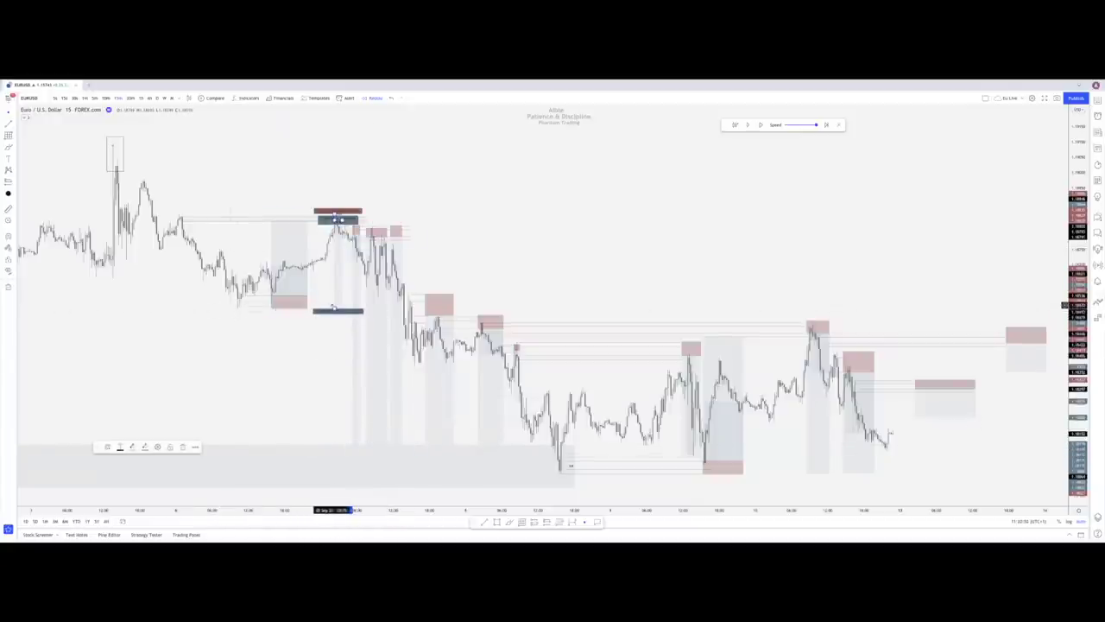
left_click_drag(333, 309, 329, 442)
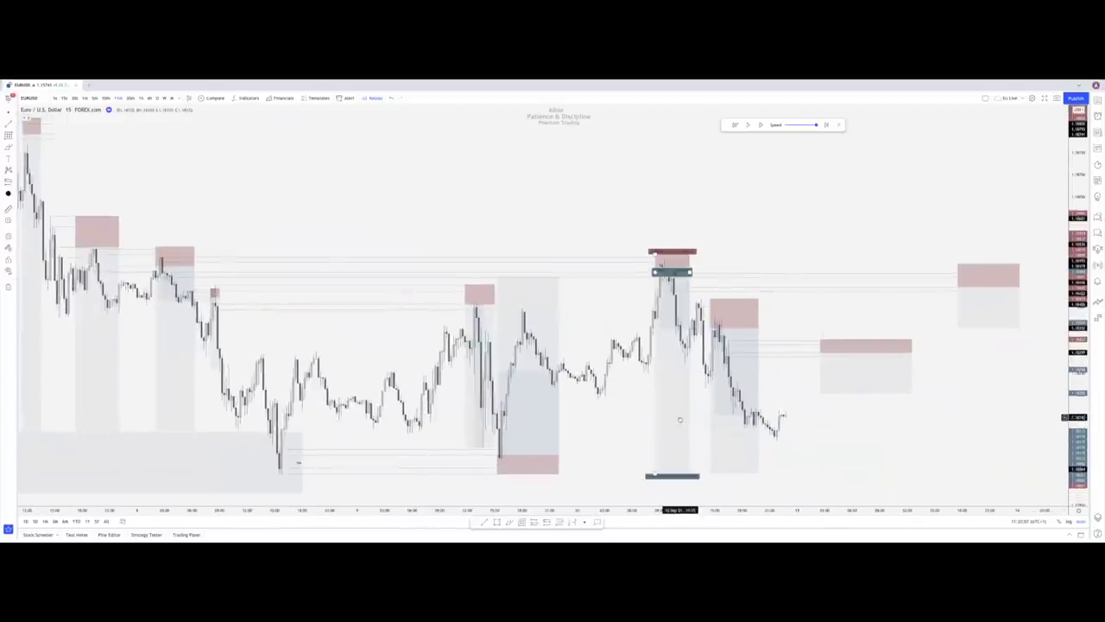
left_click_drag(673, 363, 527, 362)
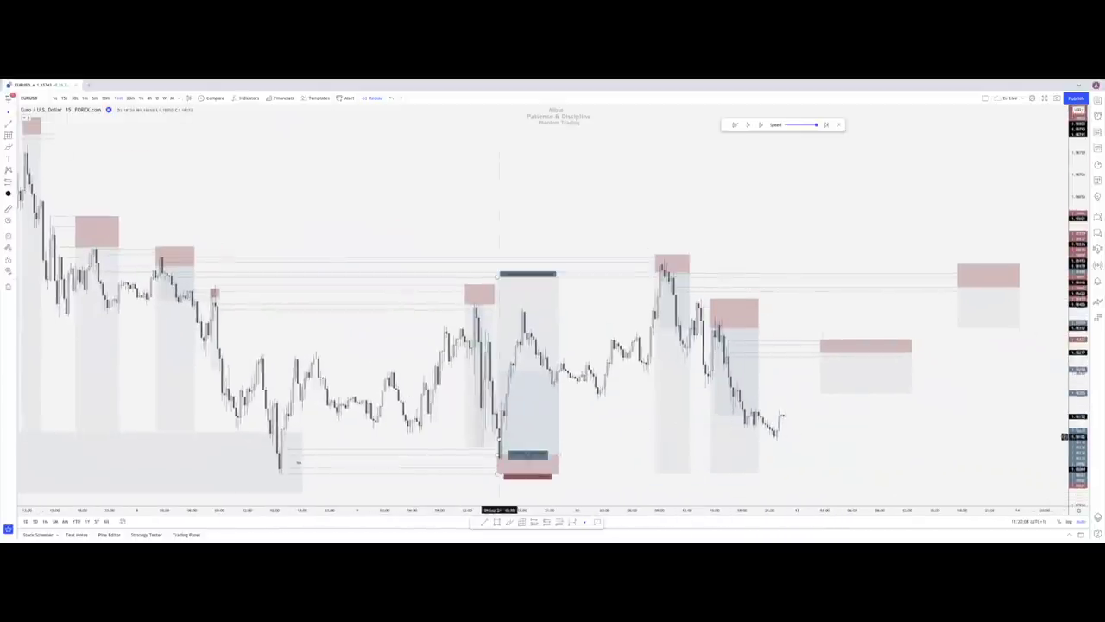
Move both pending short positions further into the future and extend the lower retracement's levels ahead of price
left_click(553, 442)
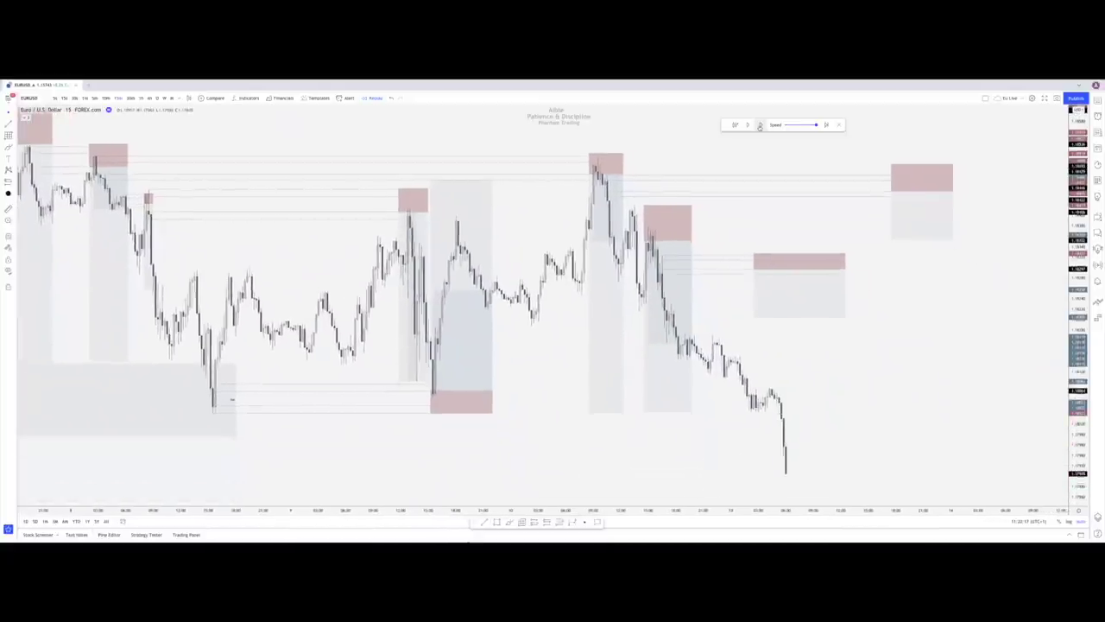
scroll(887, 354, "up", 2)
left_click_drag(745, 285, 936, 323)
left_click_drag(783, 243, 922, 242)
left_click_drag(895, 199, 946, 201)
left_click_drag(921, 166, 1065, 166)
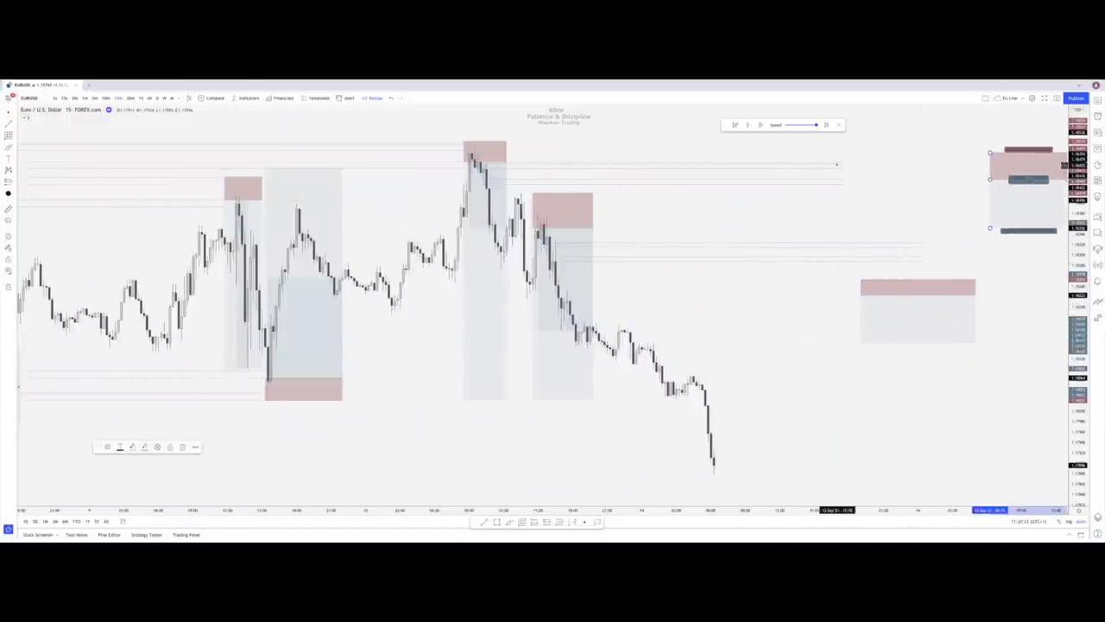
Extend the upper retracement's levels to its pending short and realign the lower short position with its own retracement levels
left_click_drag(847, 162, 1005, 186)
left_click(981, 159)
left_click(989, 253)
left_click_drag(918, 341, 995, 302)
left_click(918, 300)
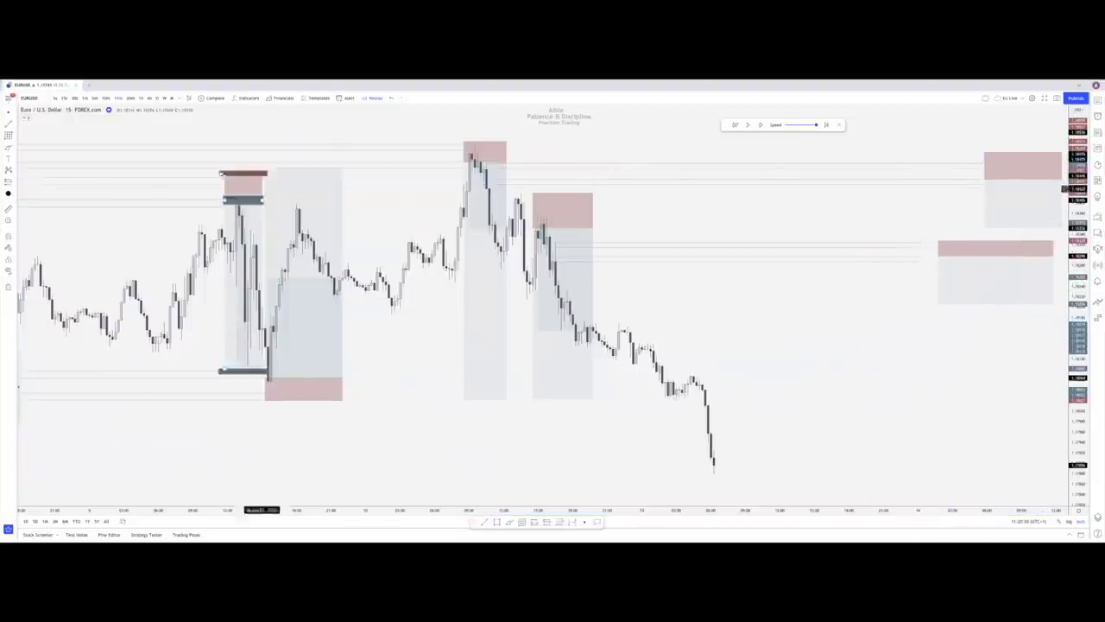
On the 4-hour chart, draw a rectangle from the late-August base into the future and apply the higher-timeframe demand template
left_click(151, 99)
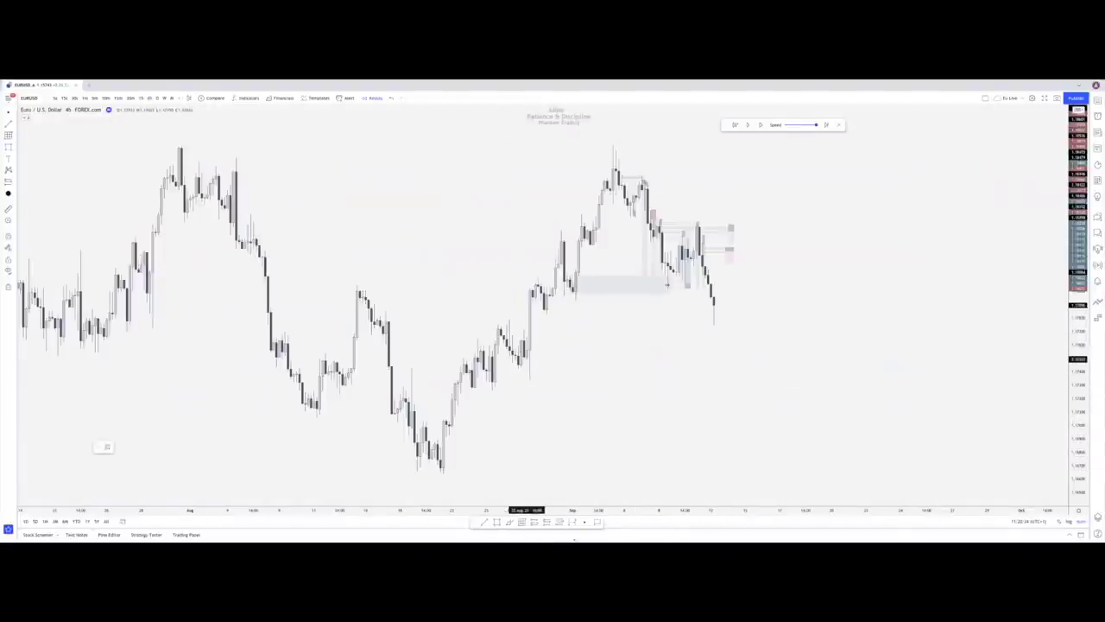
mouse_move(522, 329)
left_mouse_down()
mouse_move(783, 329)
mouse_move(777, 378)
left_mouse_up()
right_click(777, 378)
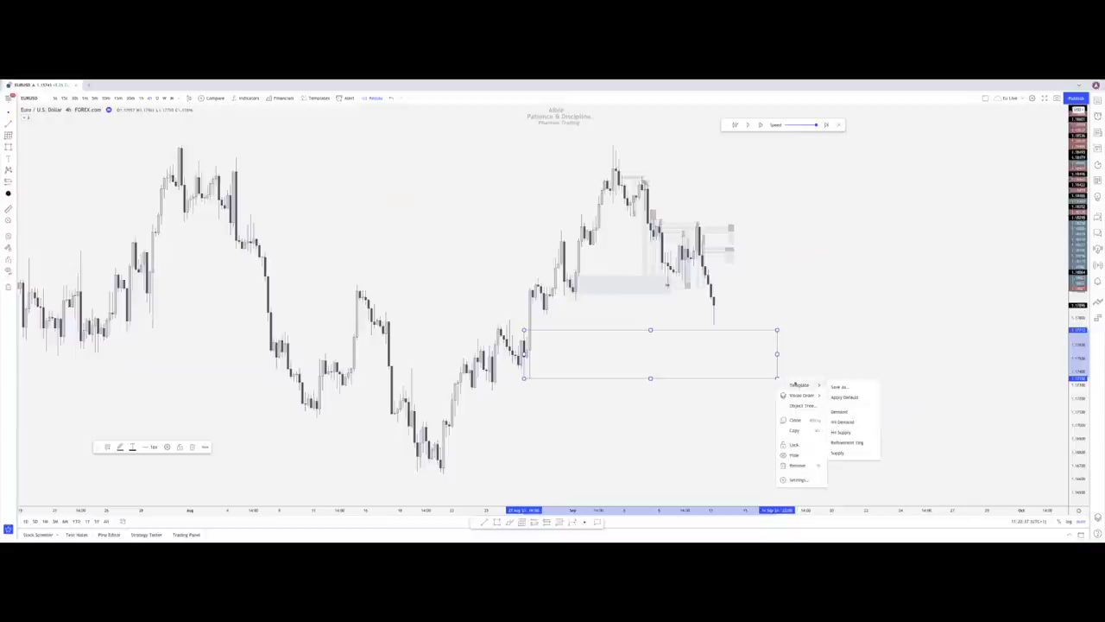
left_click(841, 422)
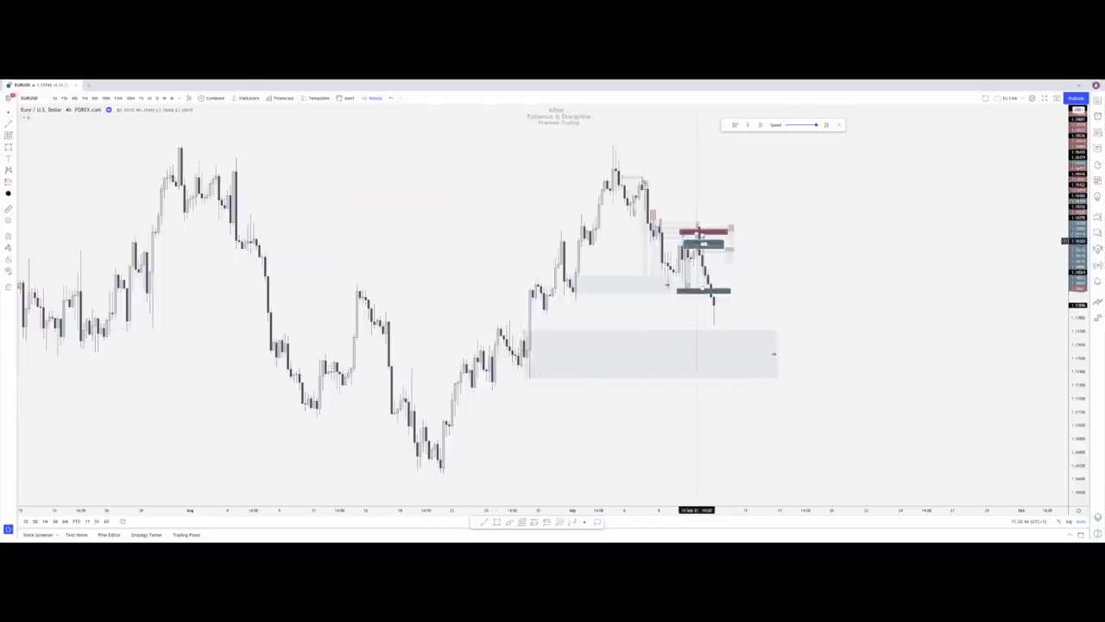
Return to the 15-minute chart and play the replay forward until price rallies from the new demand zone
left_click(116, 99)
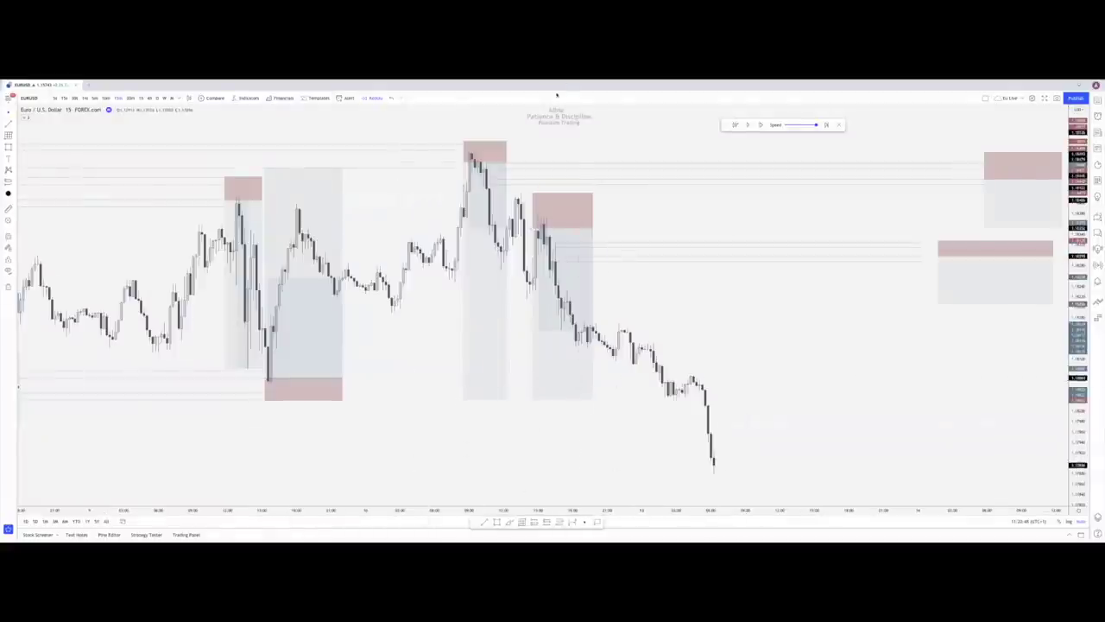
left_click(749, 126)
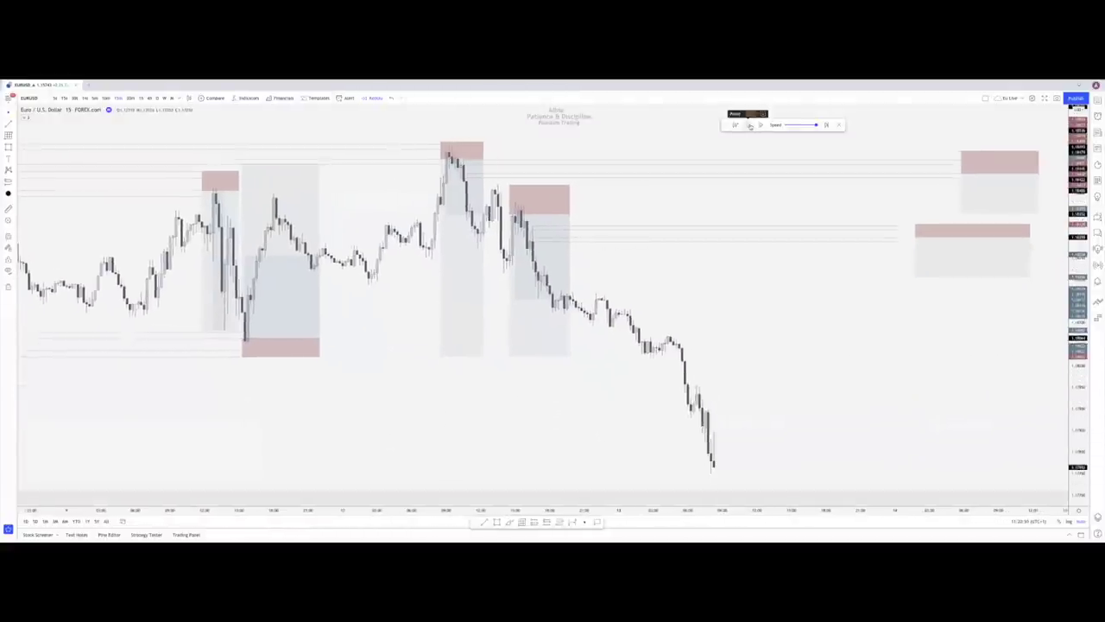
left_click(750, 125)
left_click_drag(792, 416, 725, 425)
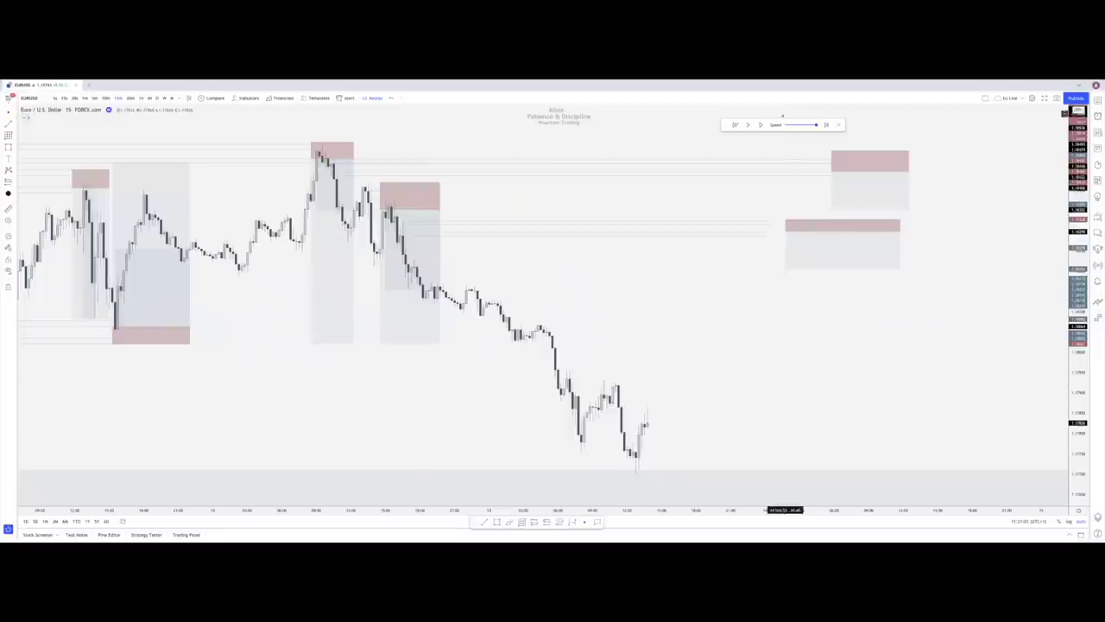
left_click(759, 126)
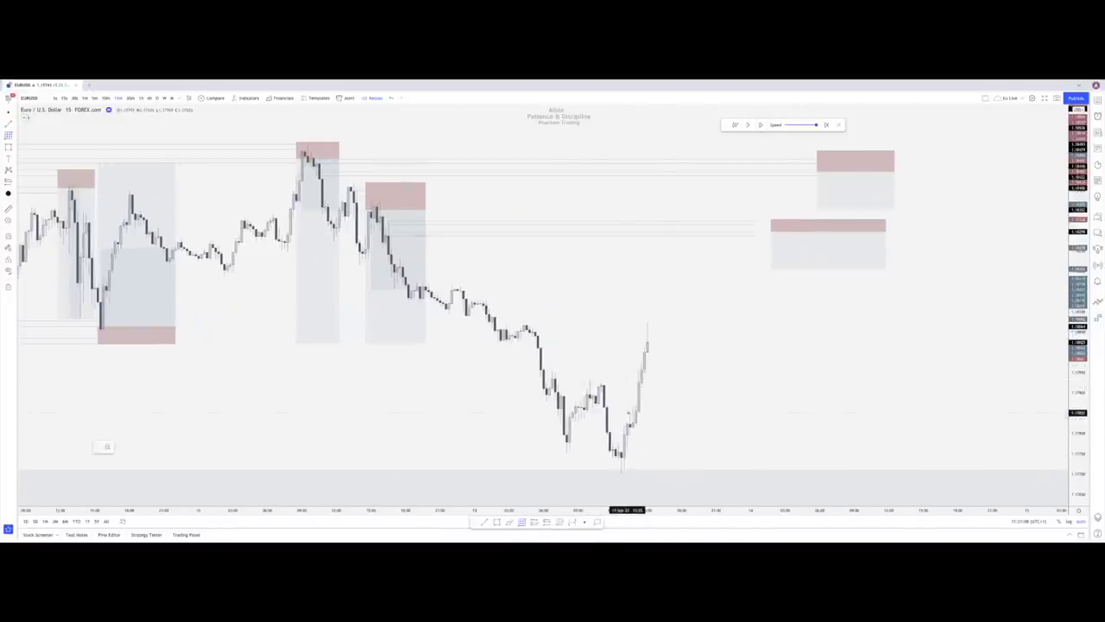
Draw a Fibonacci retracement over the candle at the latest swing low, extending its levels into the future
left_click_drag(621, 451, 748, 473)
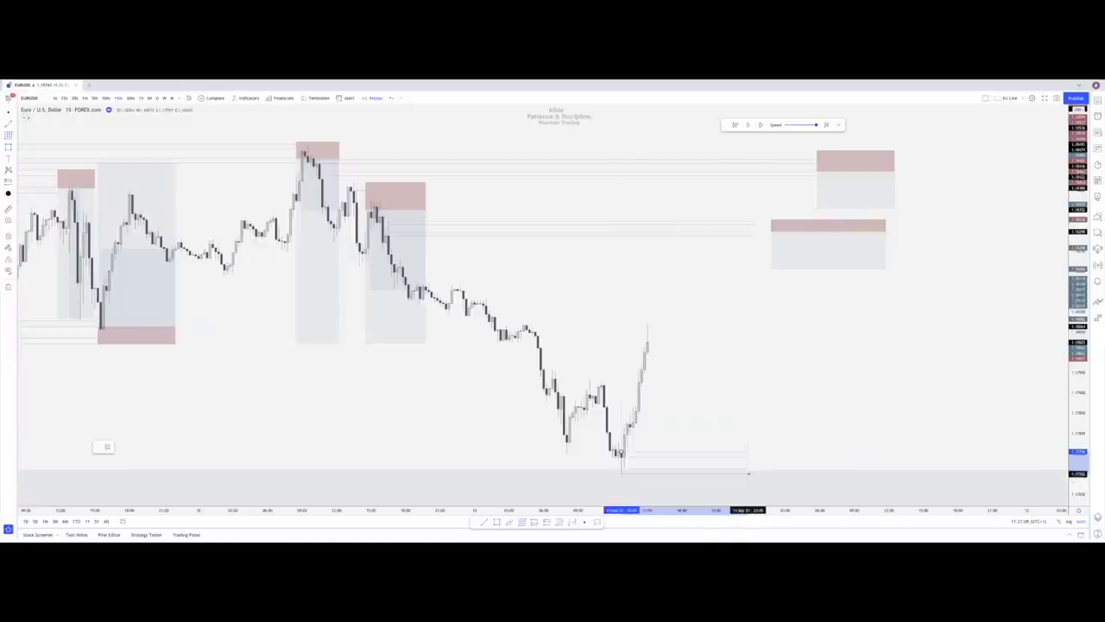
left_click(749, 473)
key("Escape")
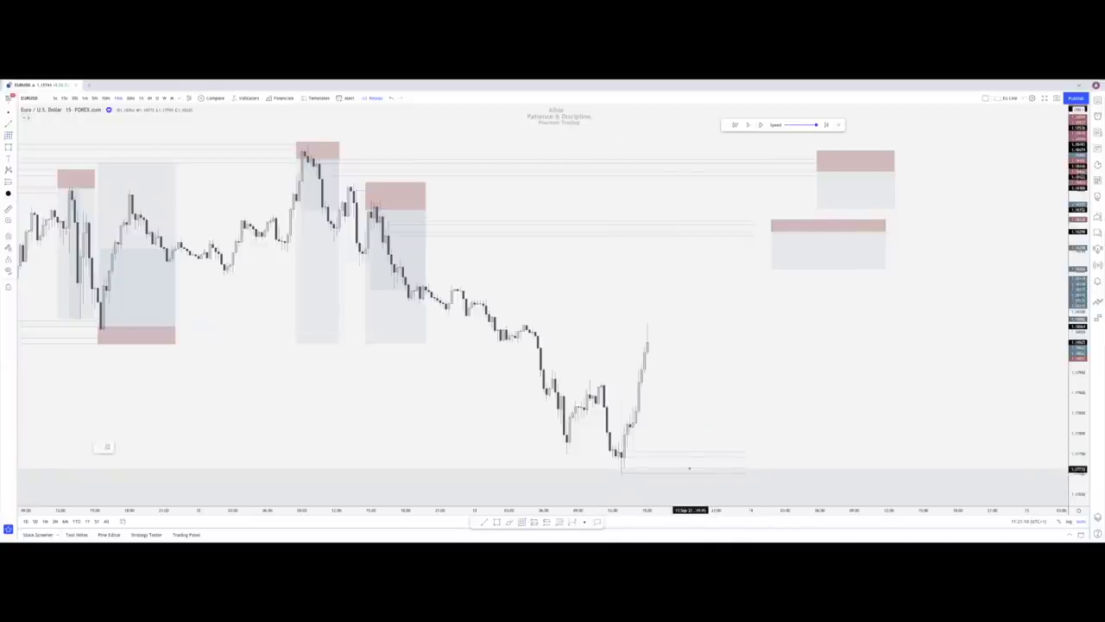
Place a templated long position at the new retracement's upper level, with its stop at the swing low, a higher target and a narrower box
left_click(667, 456)
right_click(681, 484)
mouse_move(706, 437)
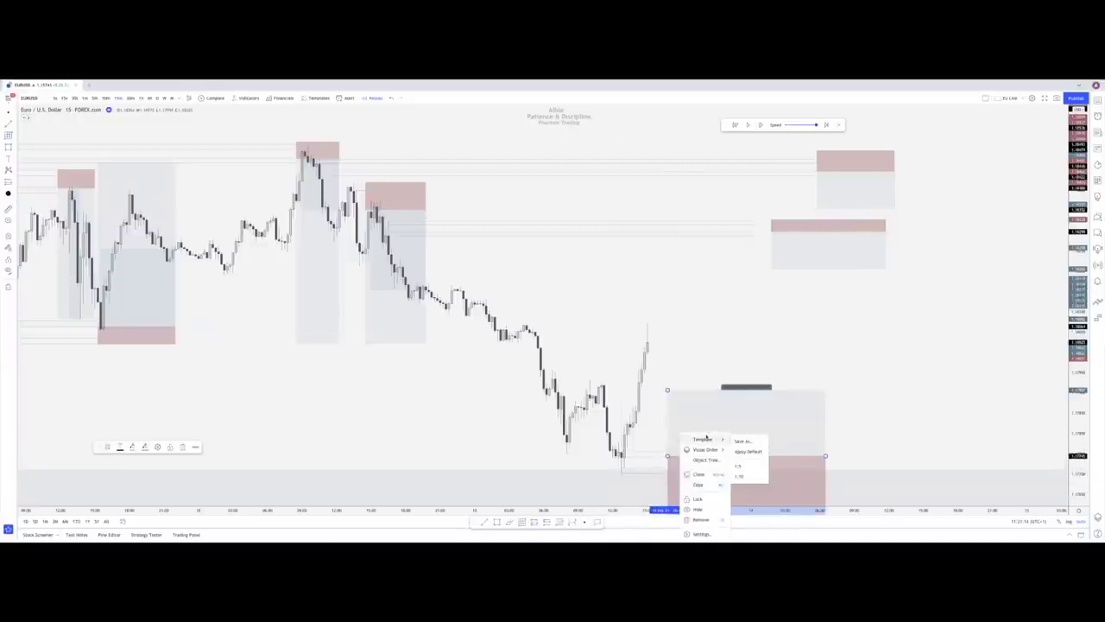
left_click(741, 465)
left_click_drag(668, 472, 670, 474)
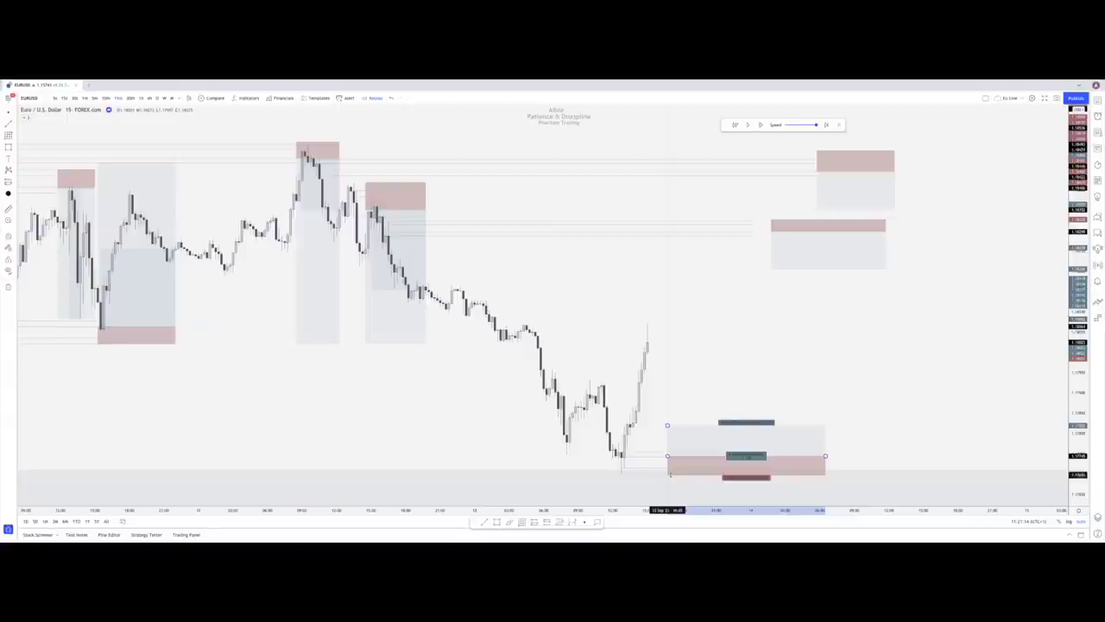
left_click_drag(668, 425, 667, 287)
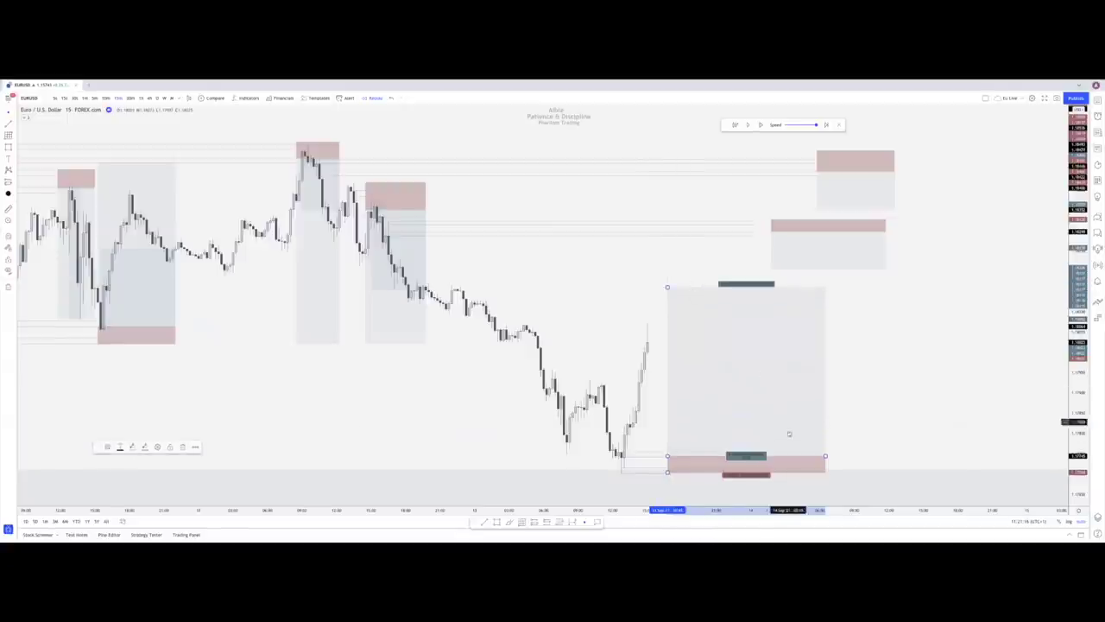
left_click_drag(826, 455, 708, 453)
left_click(743, 430)
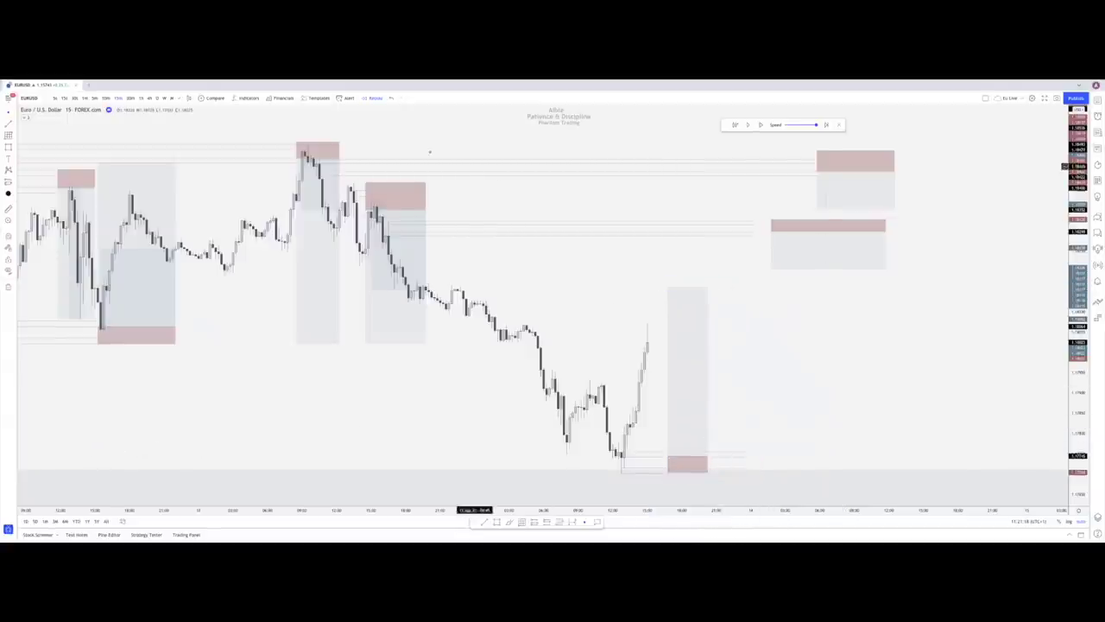
Play the replay until price reaches the lower pending short, and delete the untriggered long position with its retracement
left_click(749, 124)
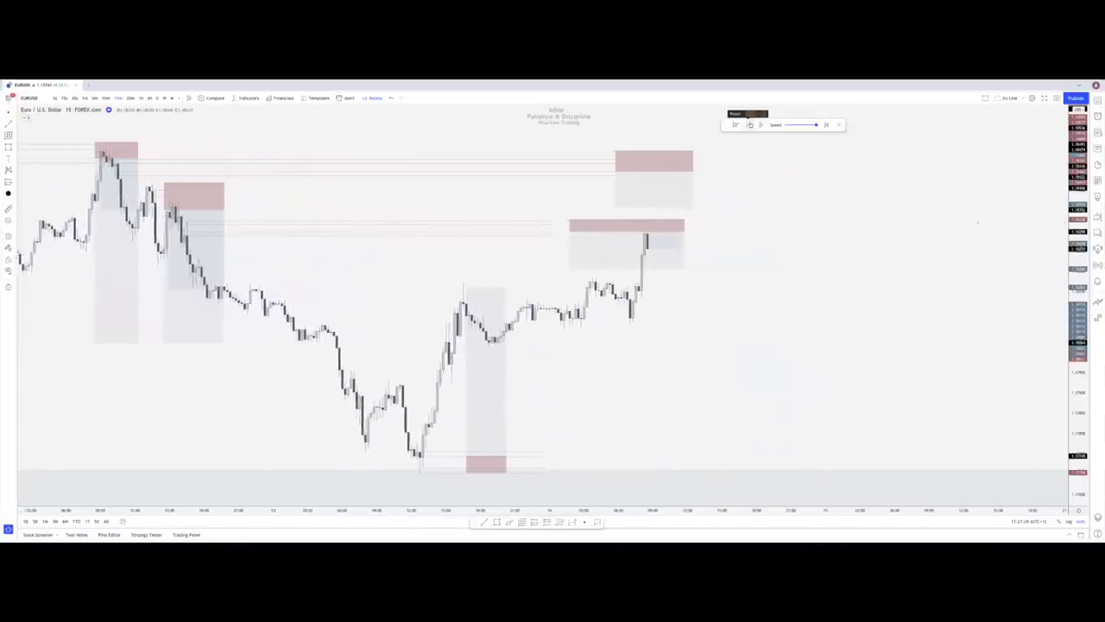
left_click(749, 124)
left_click(481, 418)
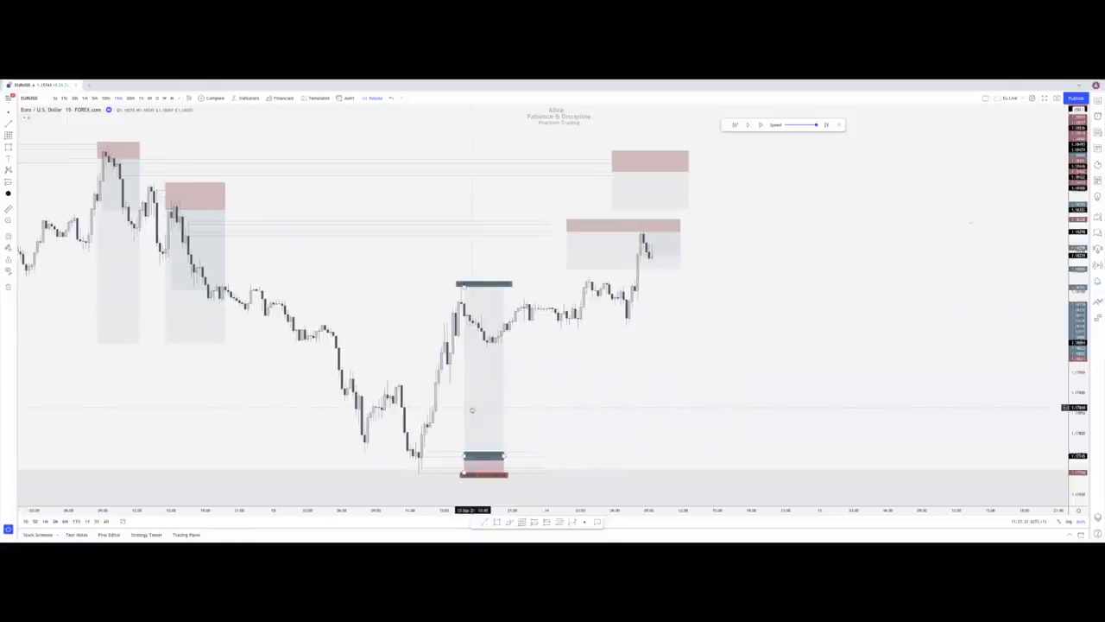
key("Delete")
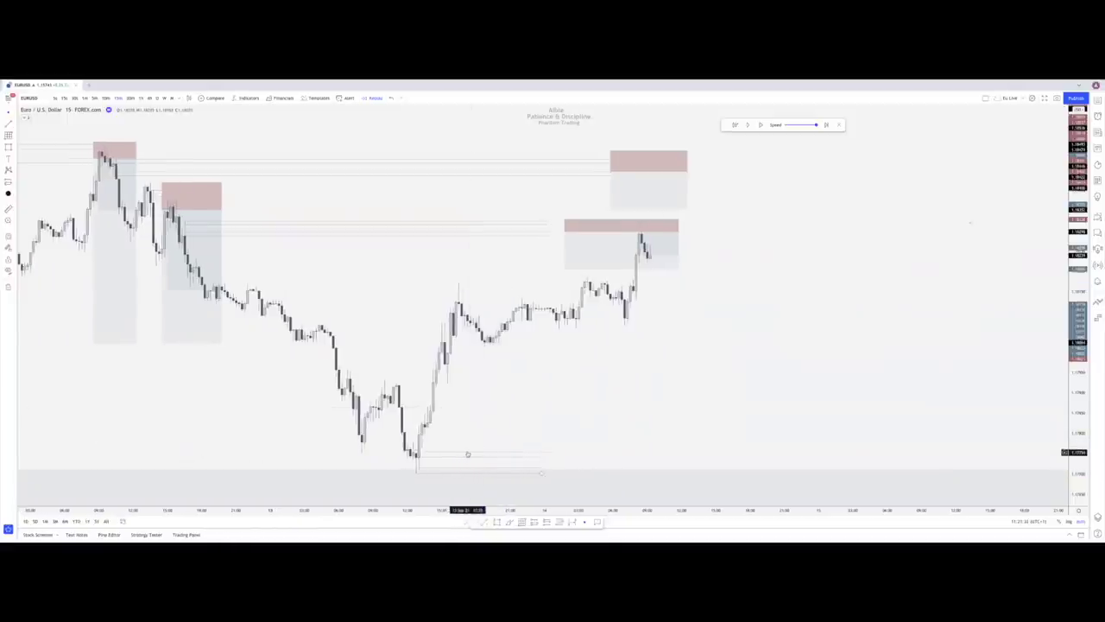
Shift the lower short position's box to start at the candle reaching its entry, and extend the retracement levels to it
left_click(670, 232)
left_click_drag(701, 237, 802, 232)
left_click_drag(565, 232, 630, 231)
left_click(563, 230)
left_click_drag(546, 221, 630, 223)
left_click(547, 195)
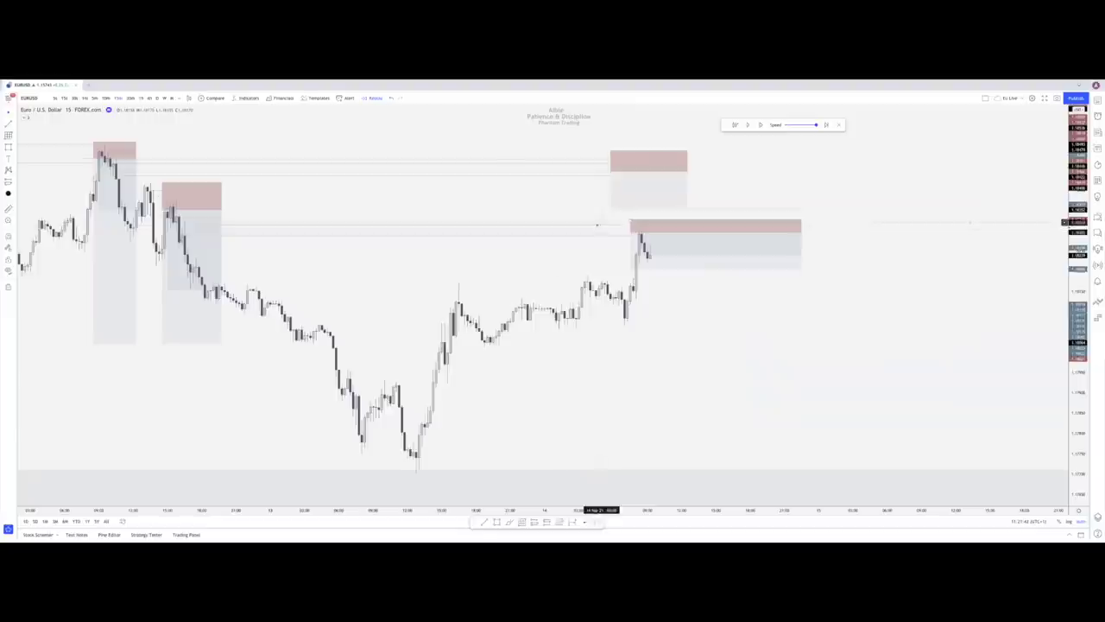
Move the upper pending short further into the future, extend its retracement levels to it, and realign its entry with them
left_click_drag(642, 172, 896, 179)
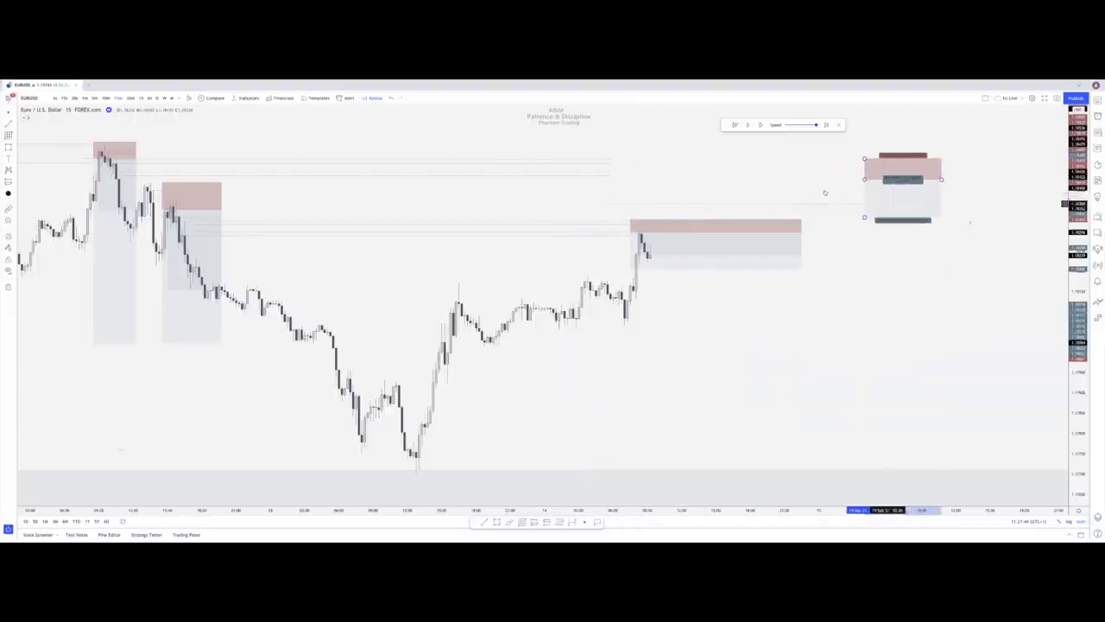
left_click_drag(610, 159, 864, 163)
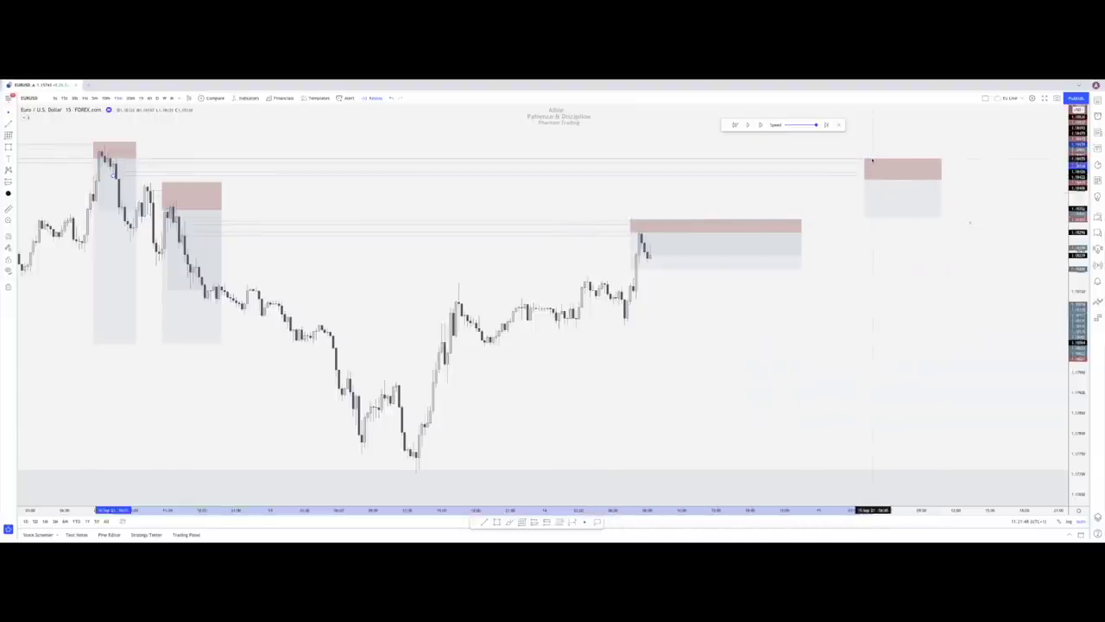
left_click_drag(887, 207, 890, 198)
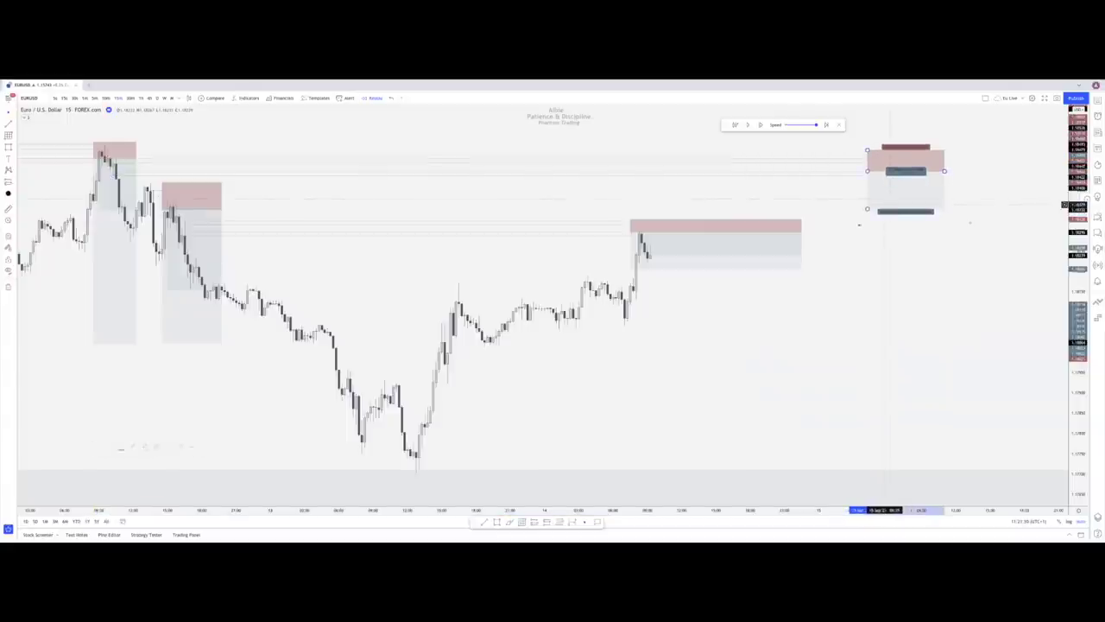
left_click(887, 229)
Narrow the triggered short position's box and lower its target to the swing low that precedes the rally
left_click_drag(801, 227, 688, 228)
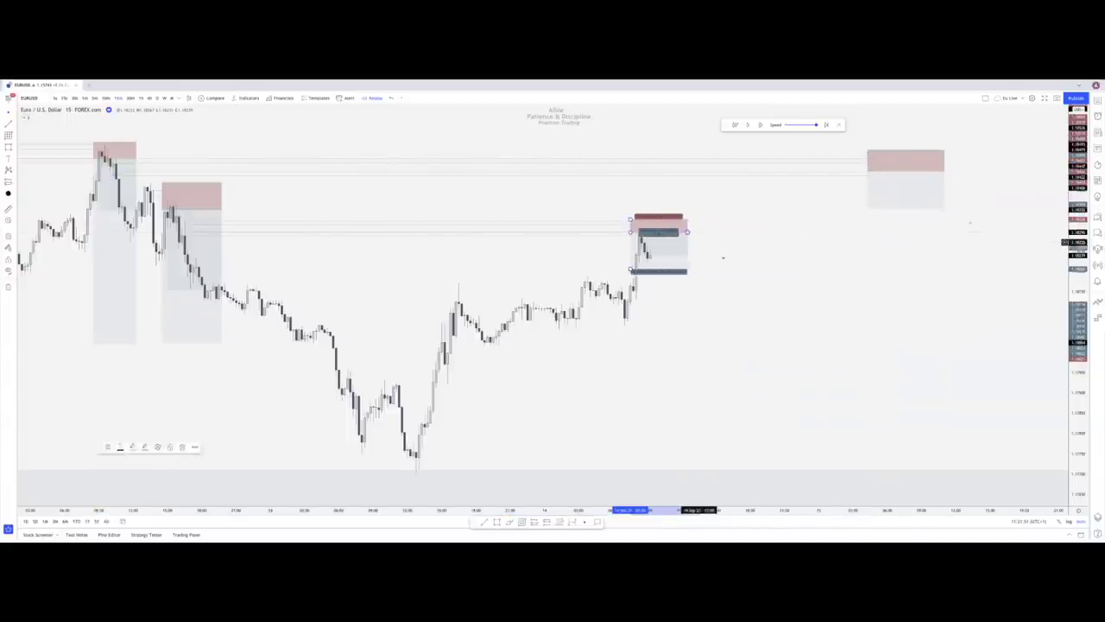
left_click_drag(630, 271, 631, 325)
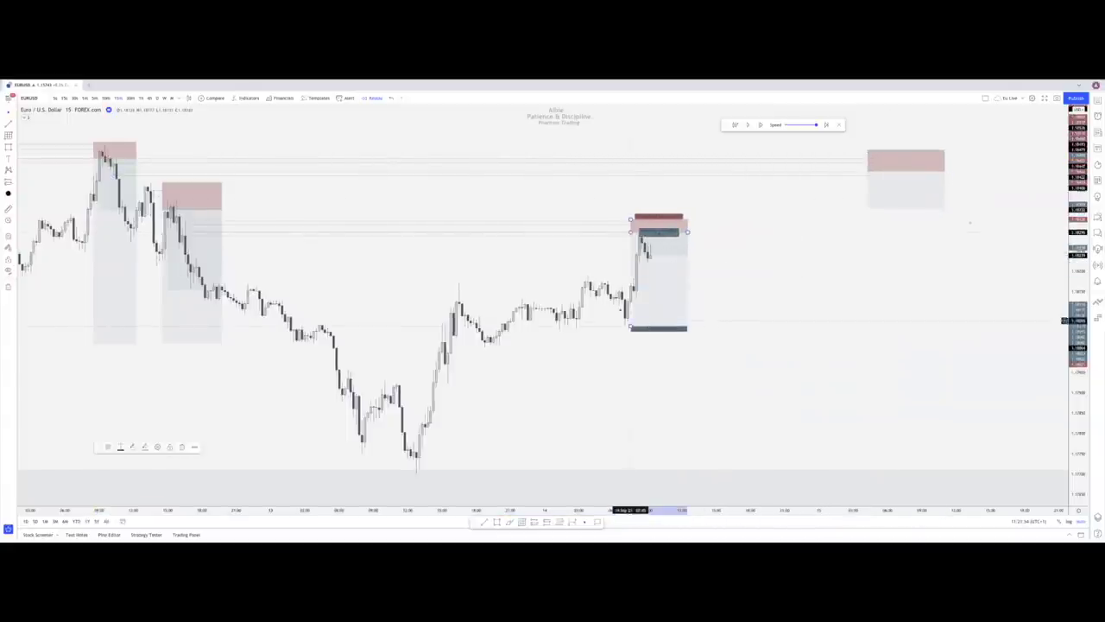
left_click(592, 382)
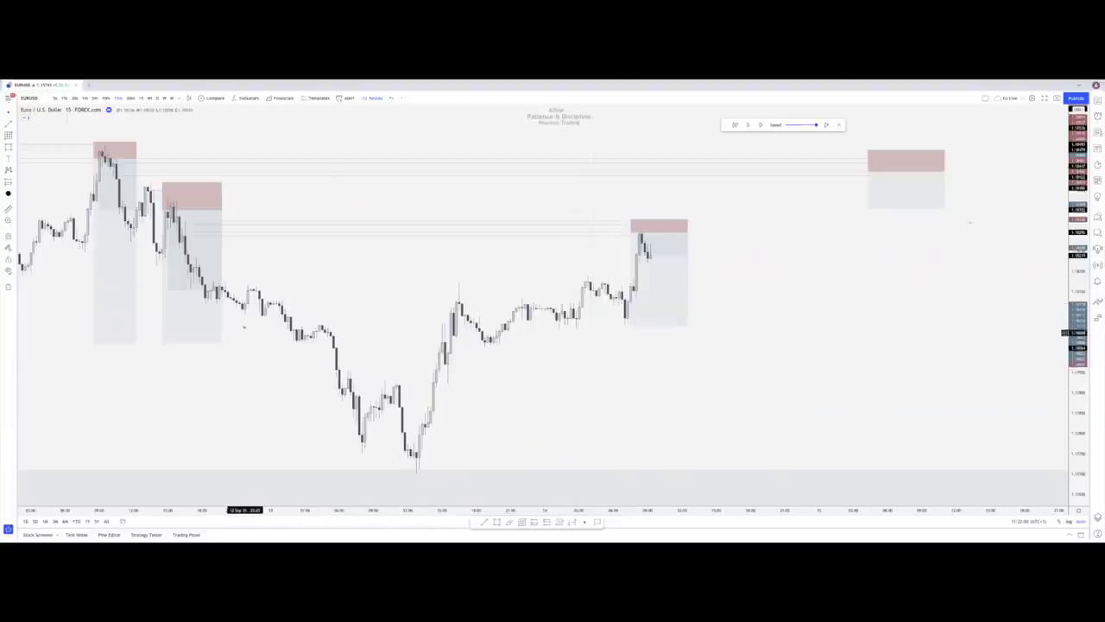
Measure the pullback from the sell-off's first low up to the high before the final low
left_click(364, 452, "shift")
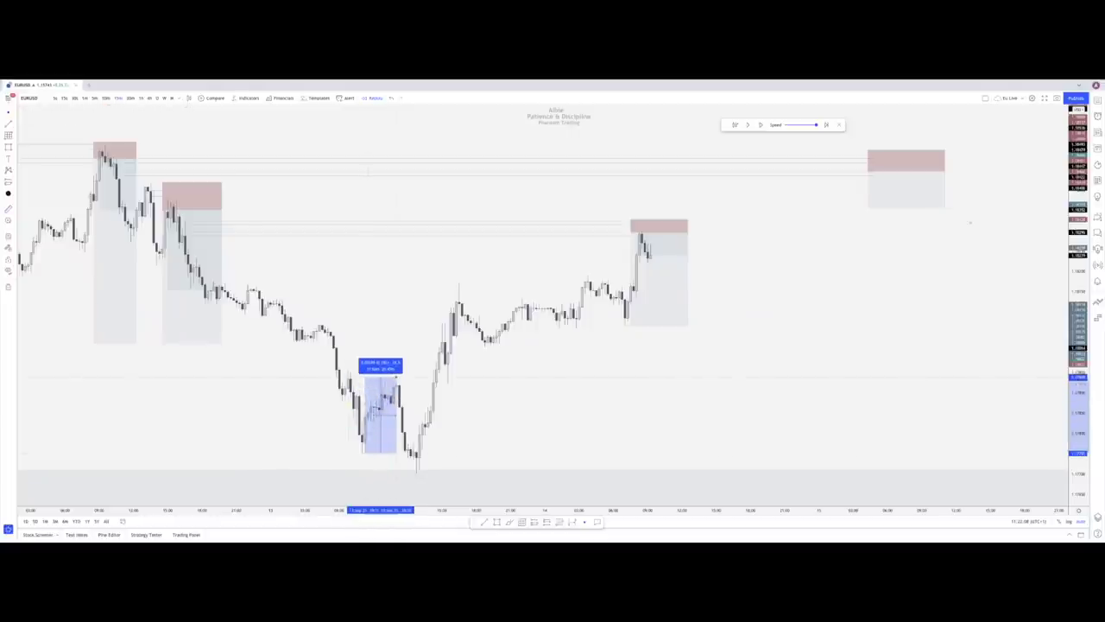
left_click(398, 443)
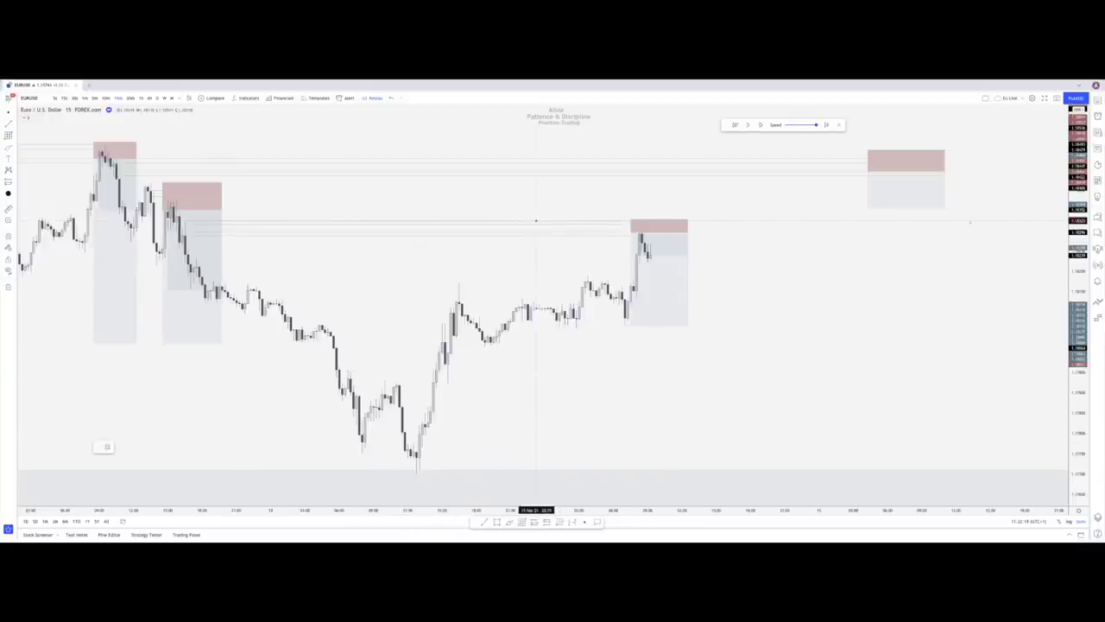
On the 4-hour chart, circle the supply area freehand and sketch the sell-off, the retracement and possible future price paths
left_click(152, 98)
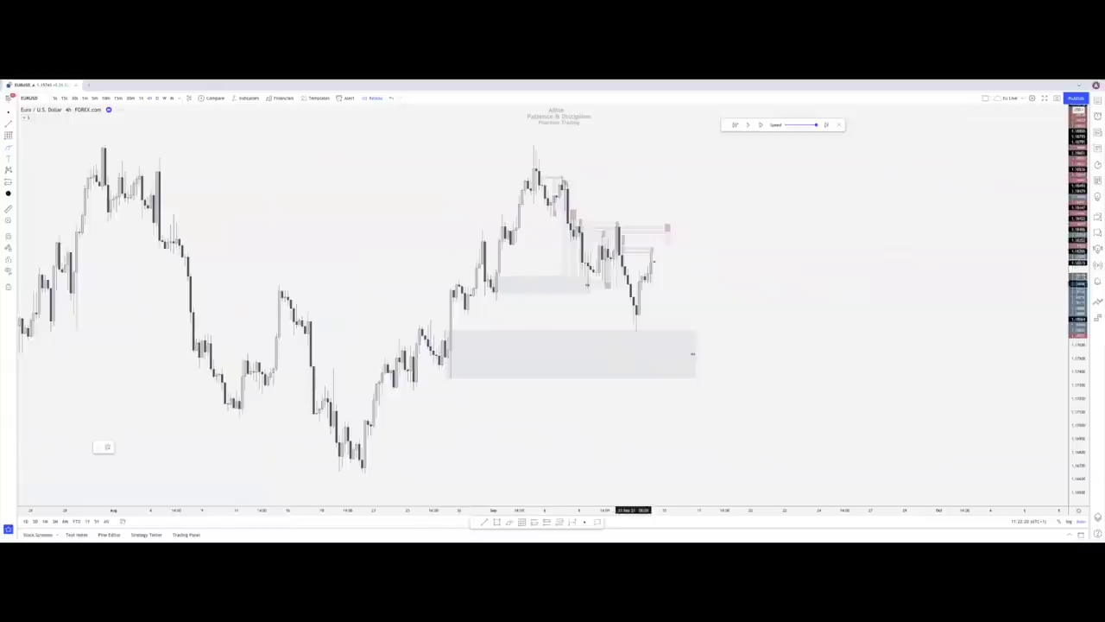
mouse_move(637, 227)
left_mouse_down()
mouse_move(665, 230)
mouse_move(614, 259)
left_mouse_up()
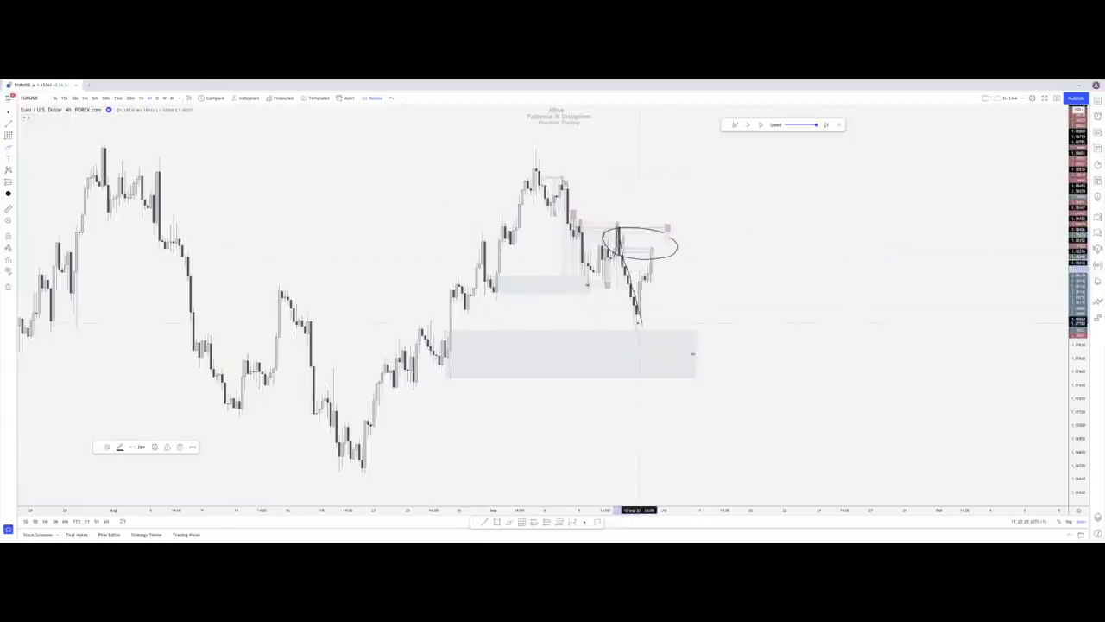
left_click_drag(645, 269, 662, 249)
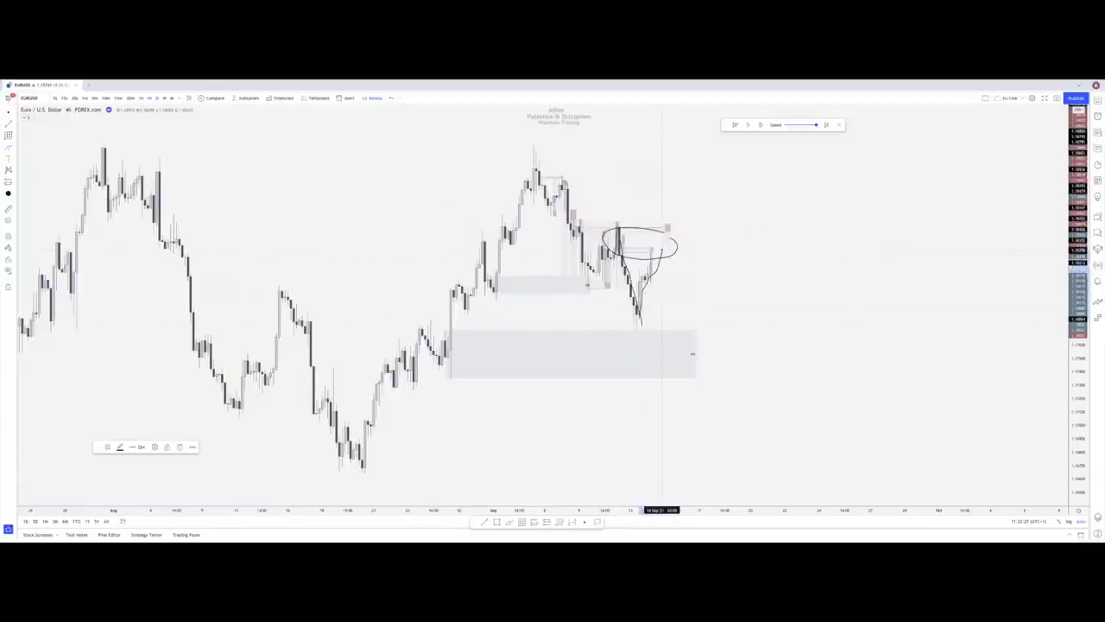
mouse_move(649, 272)
left_mouse_down()
mouse_move(688, 273)
mouse_move(675, 281)
left_mouse_up()
mouse_move(663, 251)
left_mouse_down()
mouse_move(677, 281)
mouse_move(714, 203)
left_mouse_up()
mouse_move(628, 236)
left_mouse_down()
mouse_move(640, 251)
mouse_move(673, 242)
mouse_move(635, 240)
mouse_move(764, 380)
mouse_move(782, 434)
left_mouse_up()
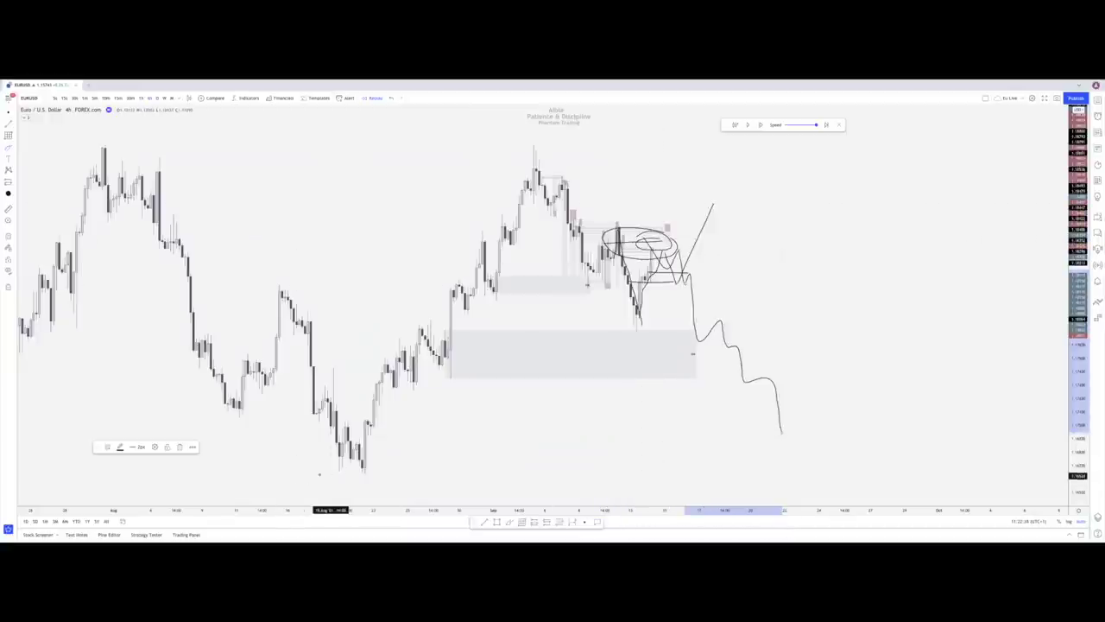
Underline the August low freehand, remove all the freehand sketches, and return to the 15-minute chart
left_click_drag(308, 475, 578, 469)
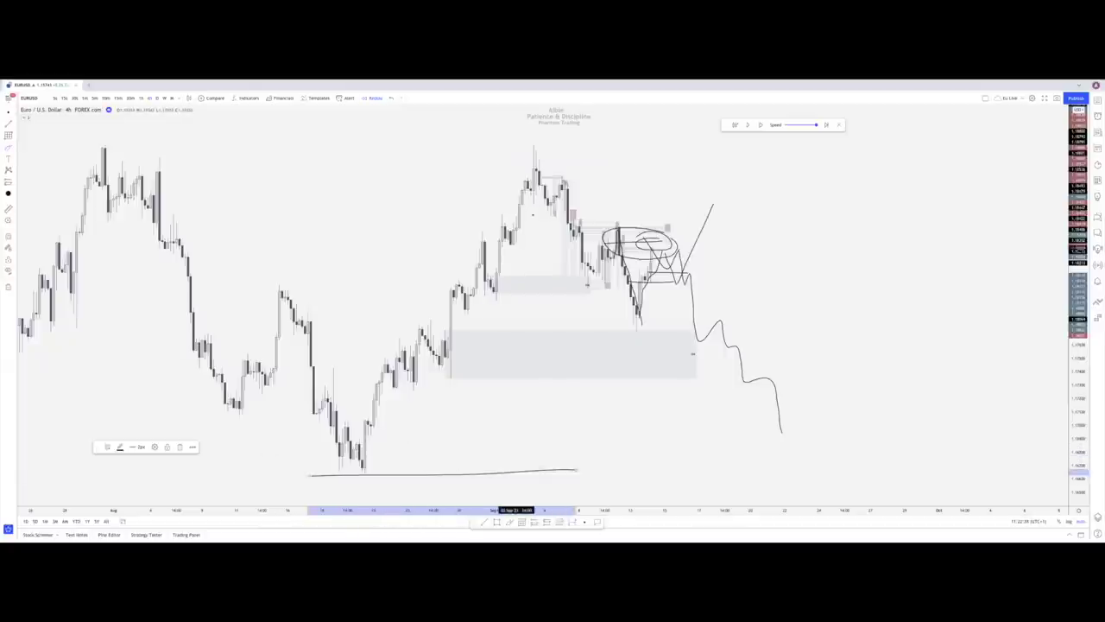
key("Delete")
left_click(390, 98)
left_click(389, 98)
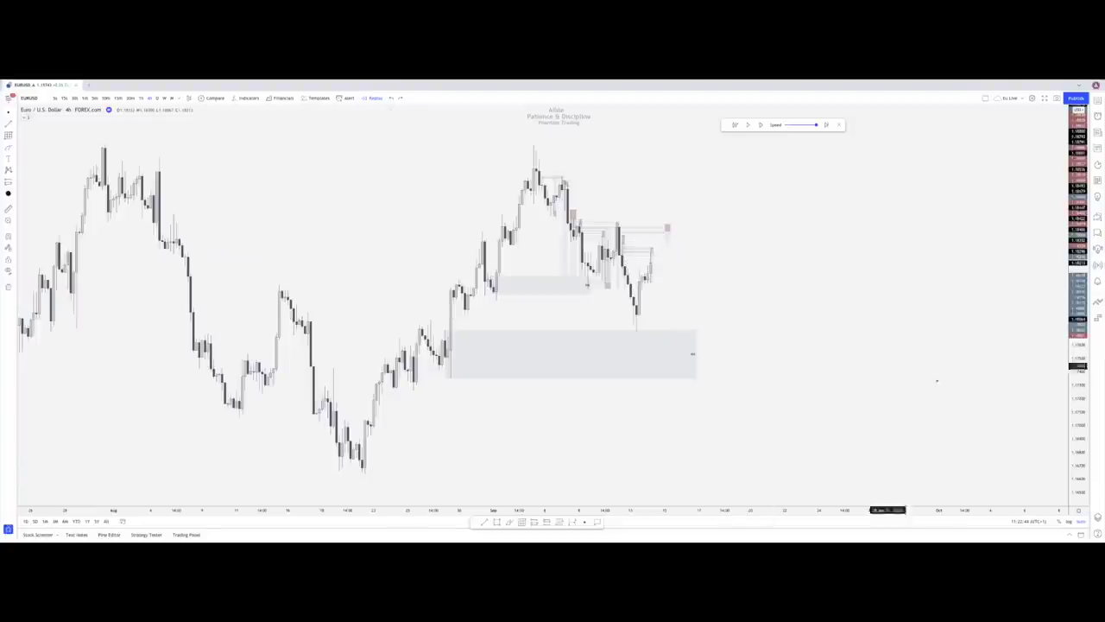
left_click(118, 97)
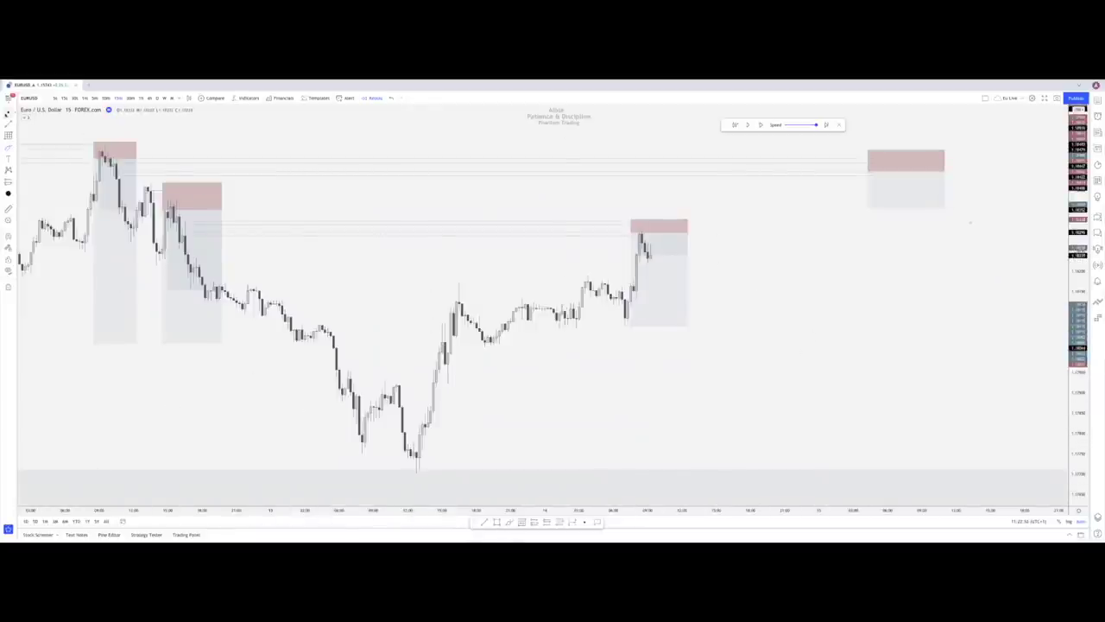
Advance the replay until price spikes into the pending short's supply zone and falls back, checking the 30-minute chart on the way
left_click(752, 127)
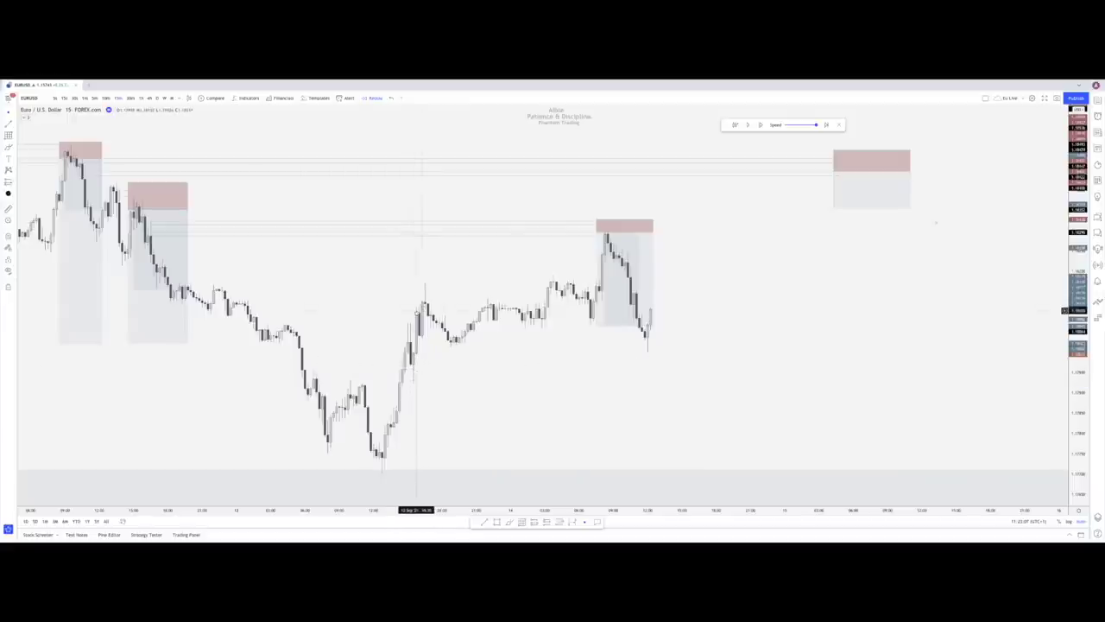
left_click(130, 98)
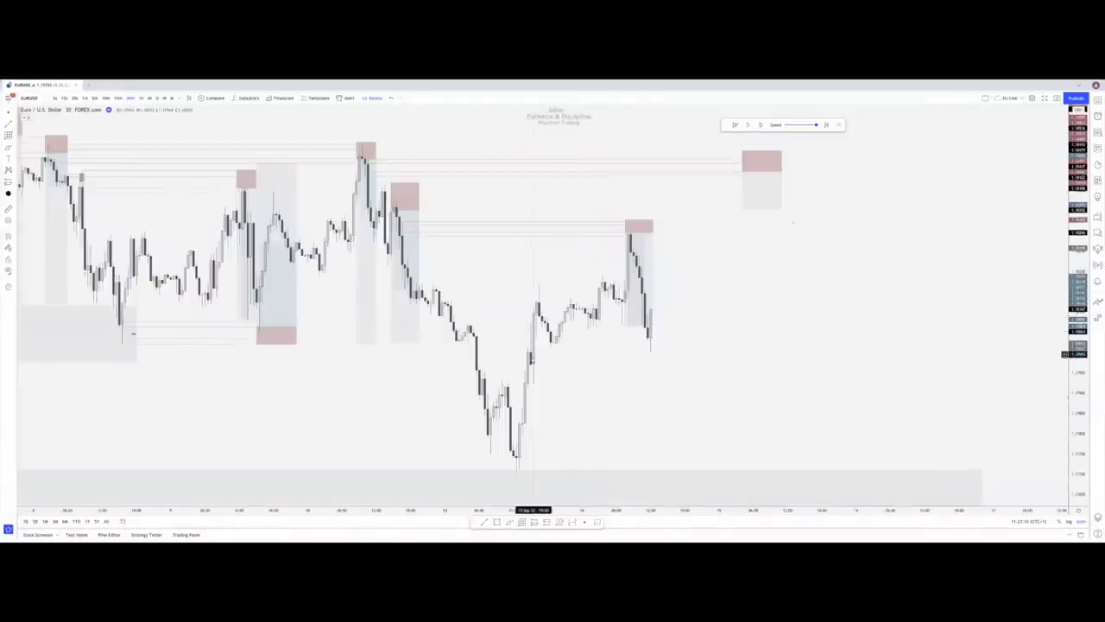
left_click(118, 98)
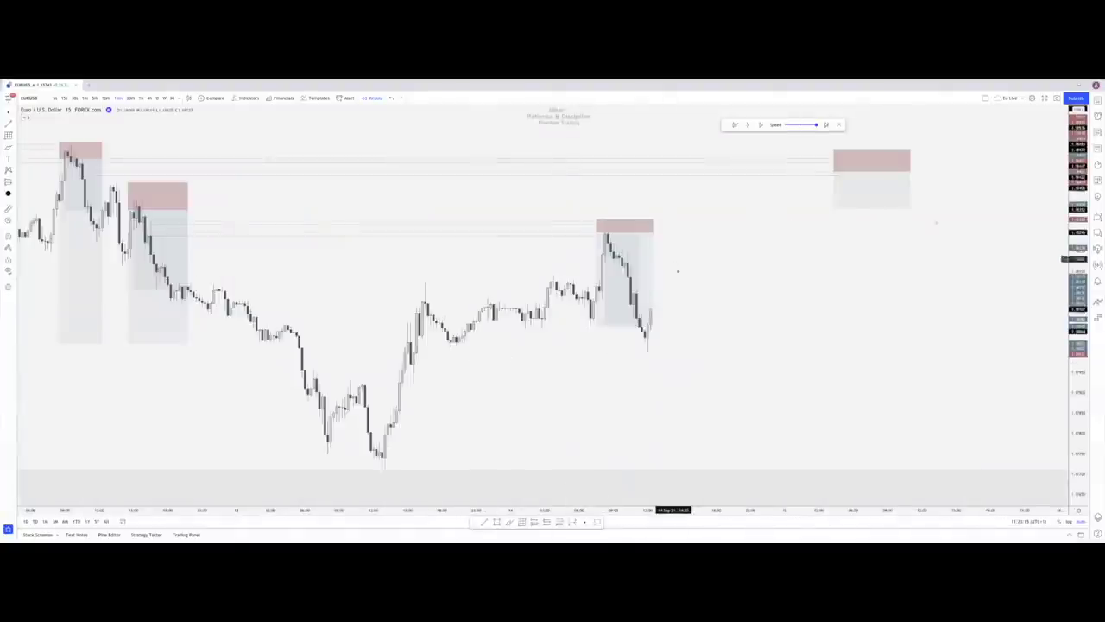
left_click(759, 125)
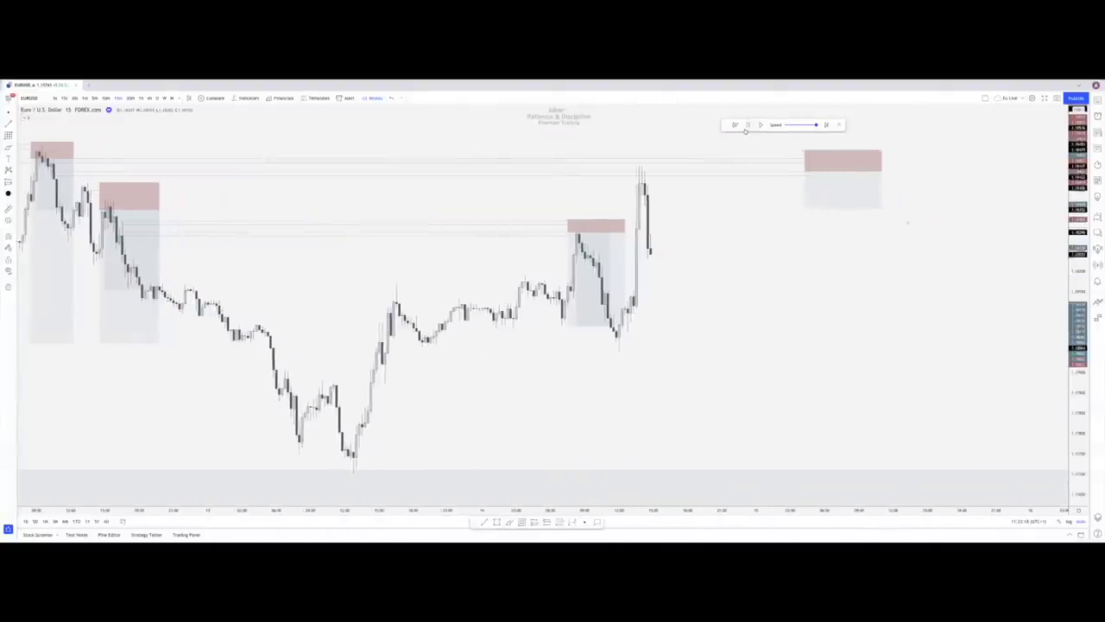
Move the short position onto the spike candle, shorten its retracement levels to meet it, and lower its target to the 4-hour demand zone
left_click_drag(819, 193, 651, 192)
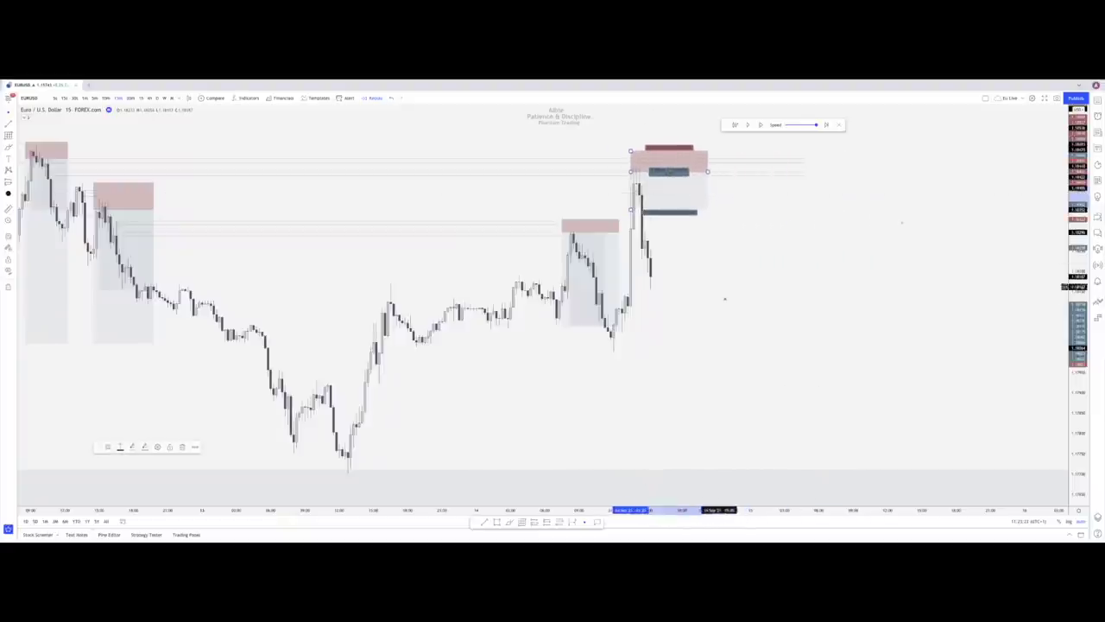
left_click(730, 295)
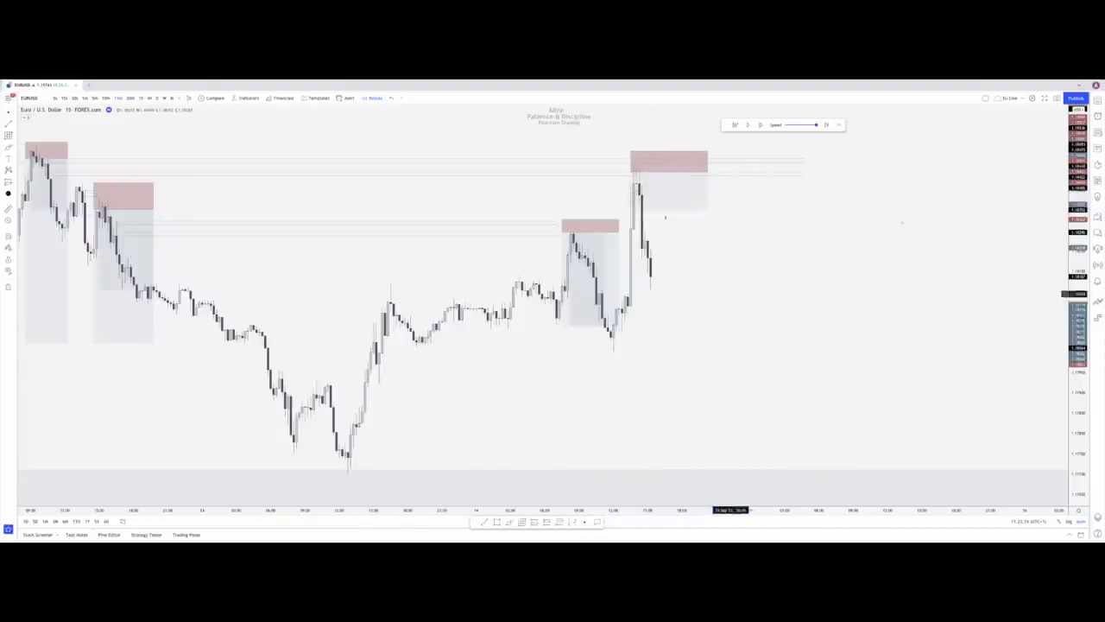
left_click_drag(807, 158, 629, 158)
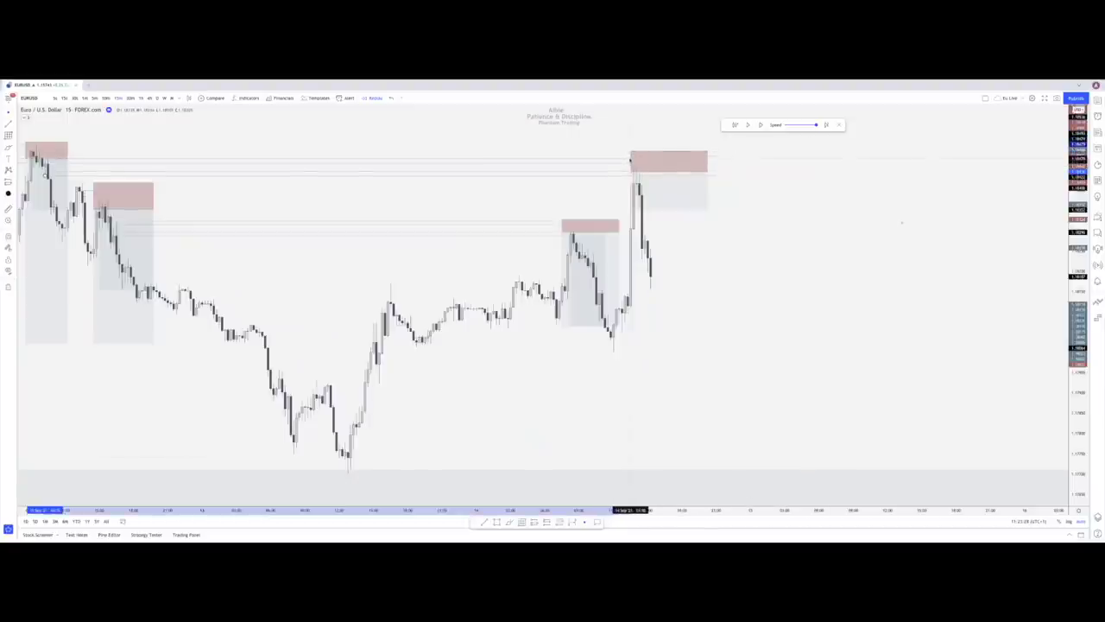
left_click_drag(706, 208, 704, 469)
left_click(753, 447)
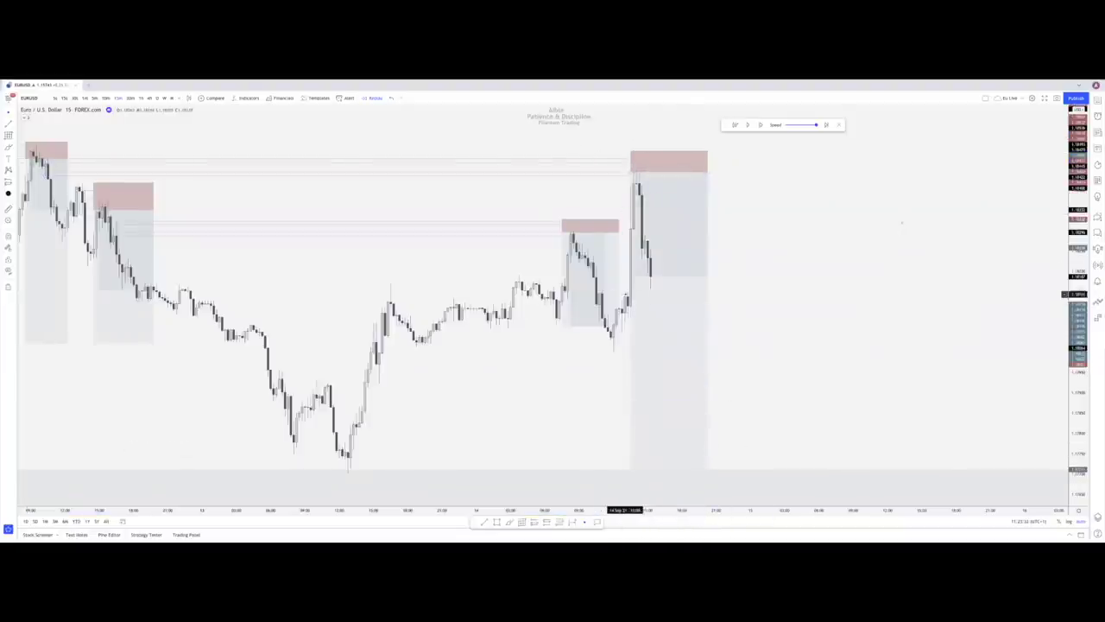
On the 4-hour chart, sketch the latest sell-off and two horizontal lines above the demand zone freehand, and undo the sketches
left_click(150, 98)
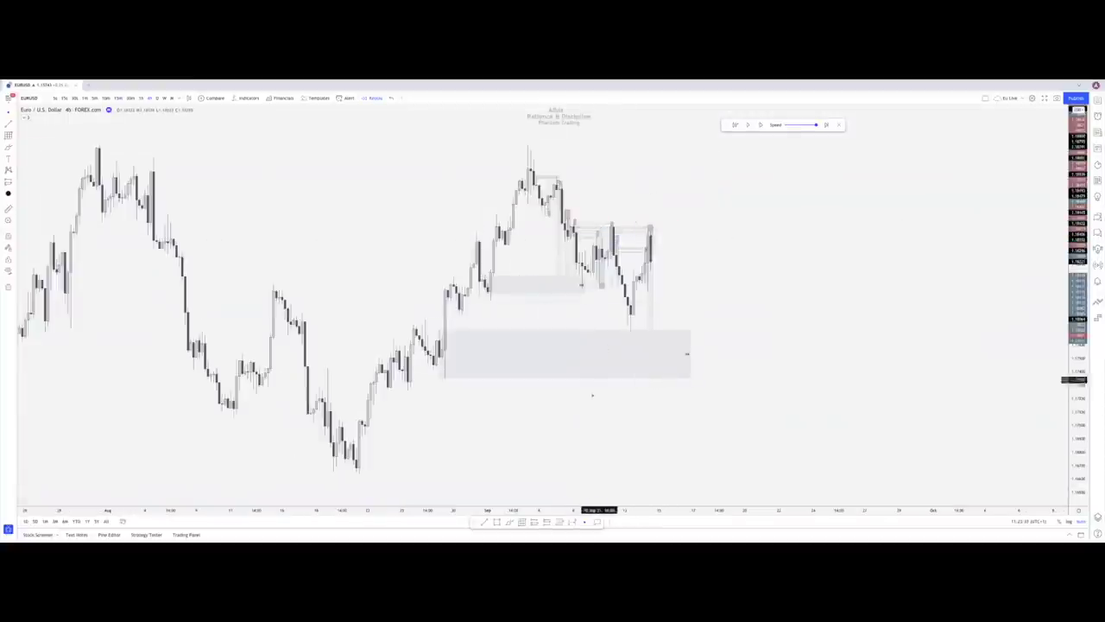
mouse_move(608, 228)
left_mouse_down()
mouse_move(628, 223)
mouse_move(639, 321)
left_mouse_up()
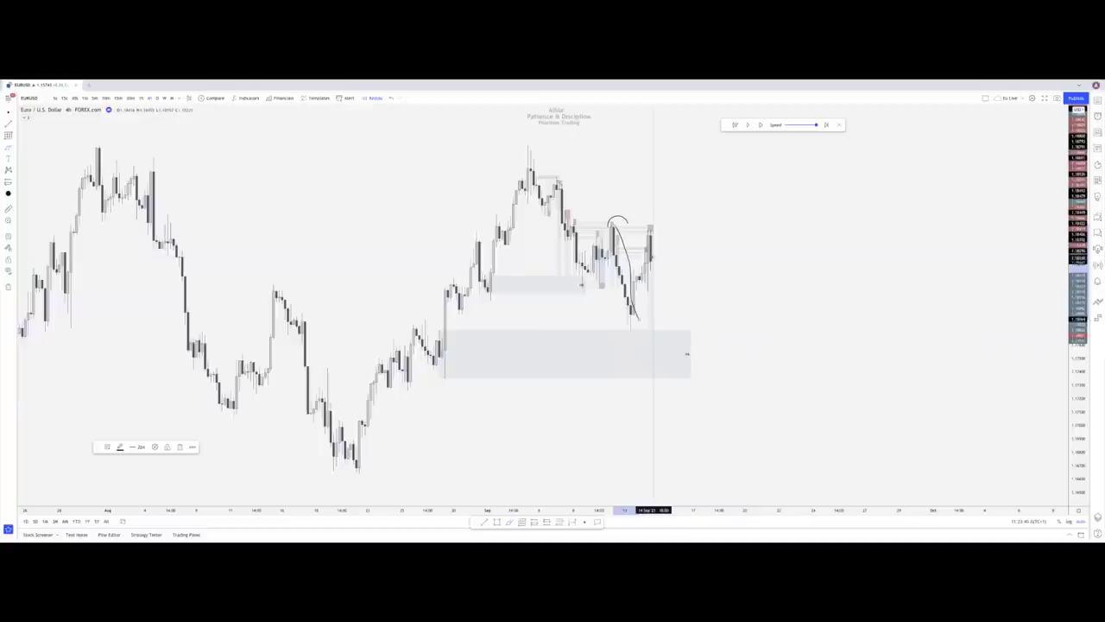
left_click_drag(447, 314, 699, 316)
left_click_drag(471, 301, 662, 307)
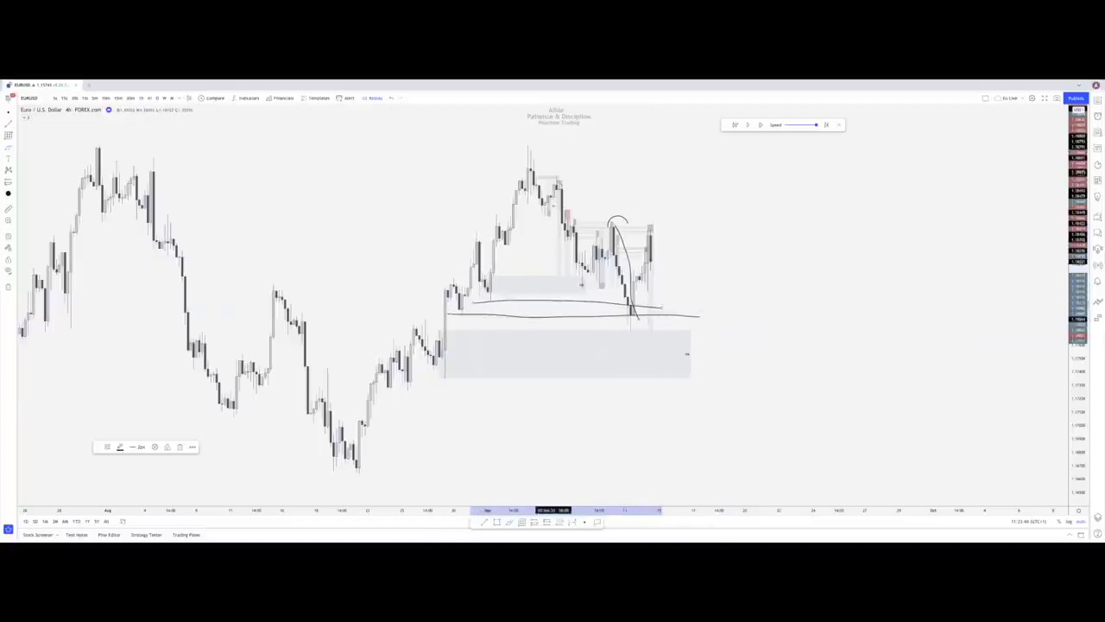
left_click(390, 101)
left_click(390, 101)
left_click(390, 101)
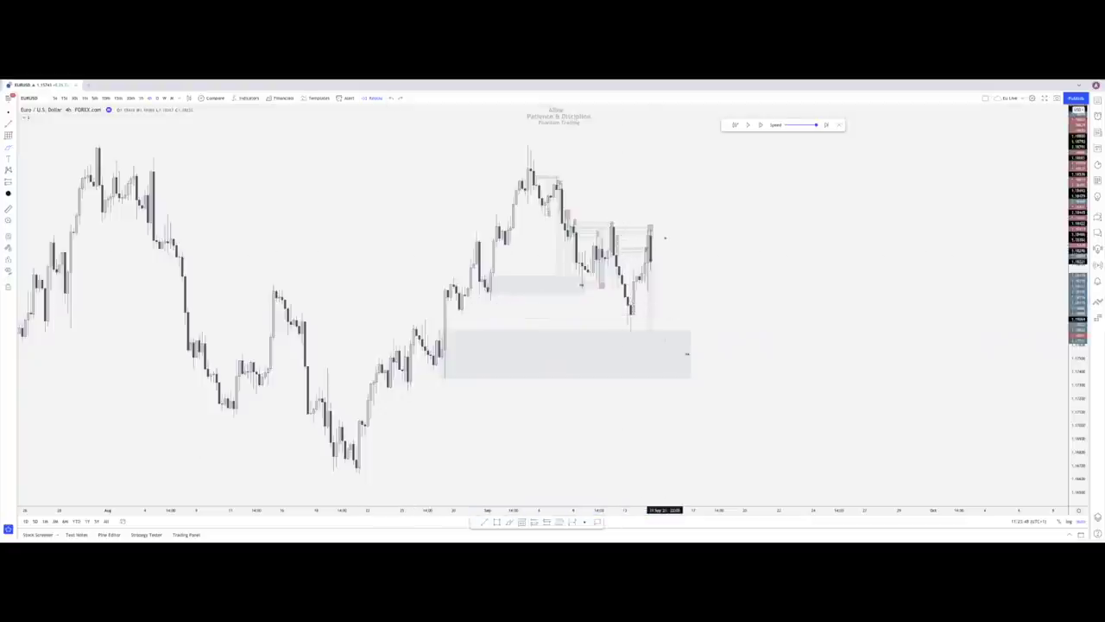
Circle the latest high and mark the lows beneath it freehand, remove these sketches, and return to the 15-minute chart
left_click_drag(650, 229, 643, 231)
left_click_drag(647, 280, 677, 279)
mouse_move(641, 290)
left_mouse_down()
mouse_move(659, 290)
mouse_move(660, 315)
mouse_move(617, 331)
mouse_move(663, 333)
left_mouse_up()
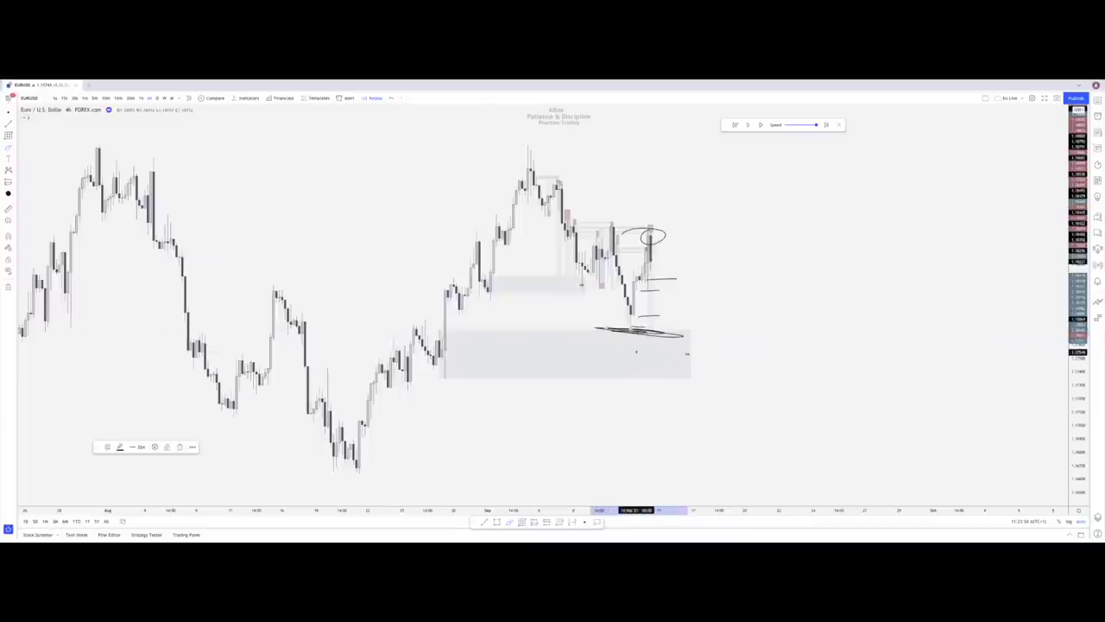
left_click(393, 98)
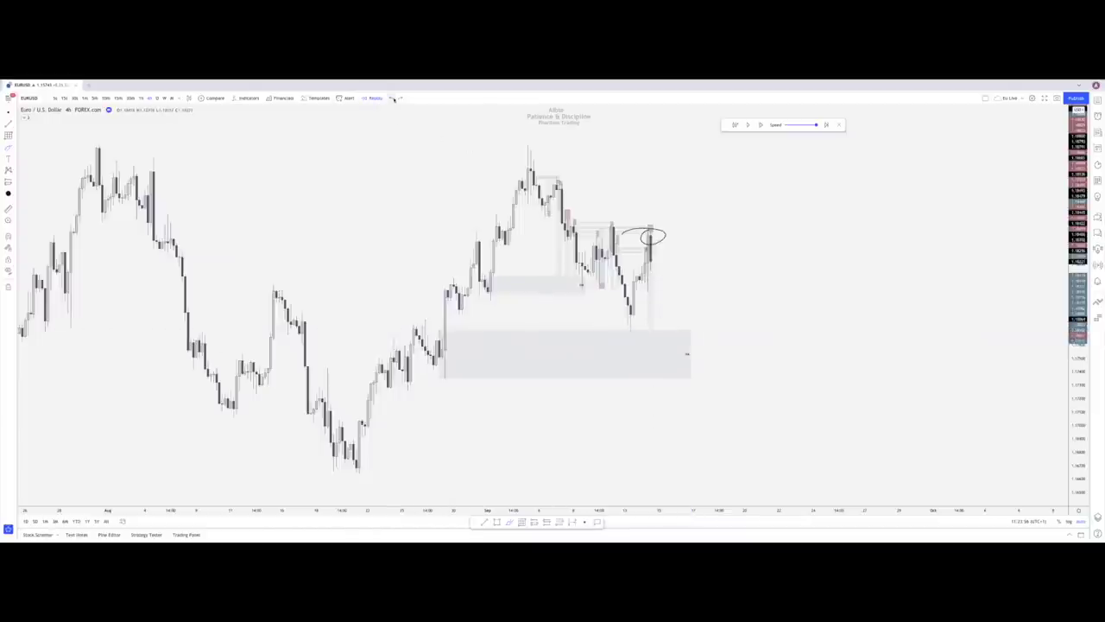
left_click(117, 99)
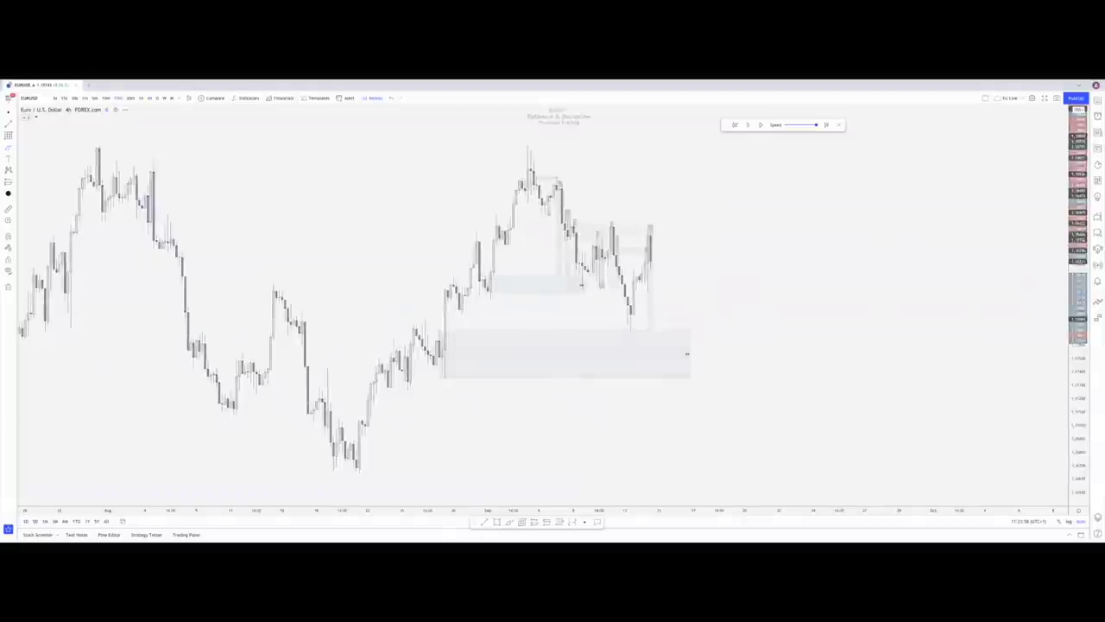
left_click(821, 327)
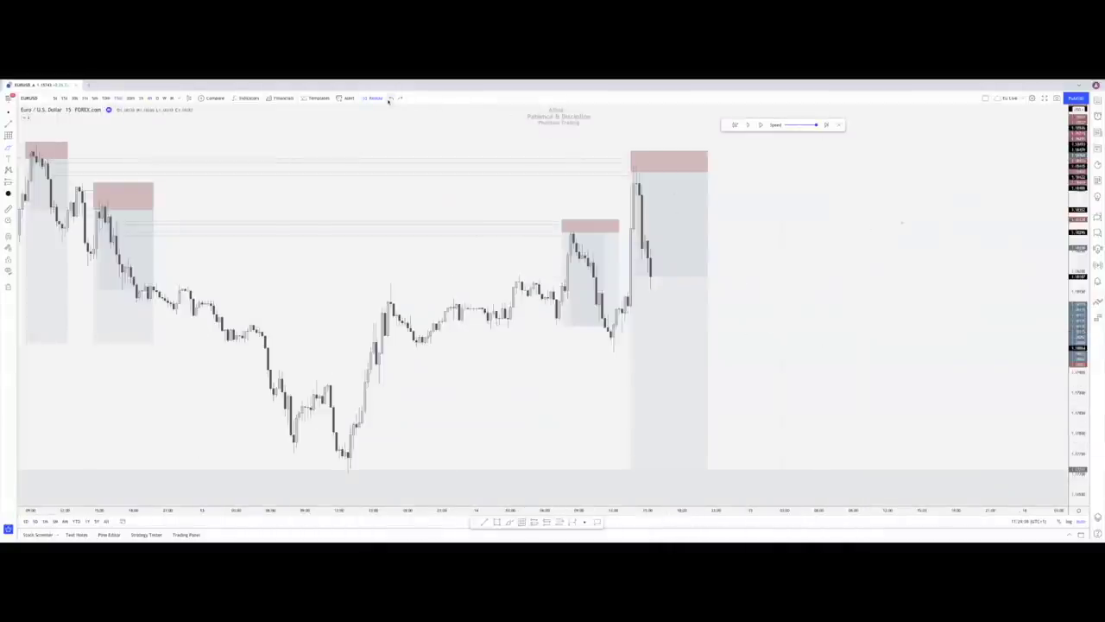
Draw retracement levels from the sell-off just below the spike high and extend them into the empty area ahead of price
left_click(602, 319)
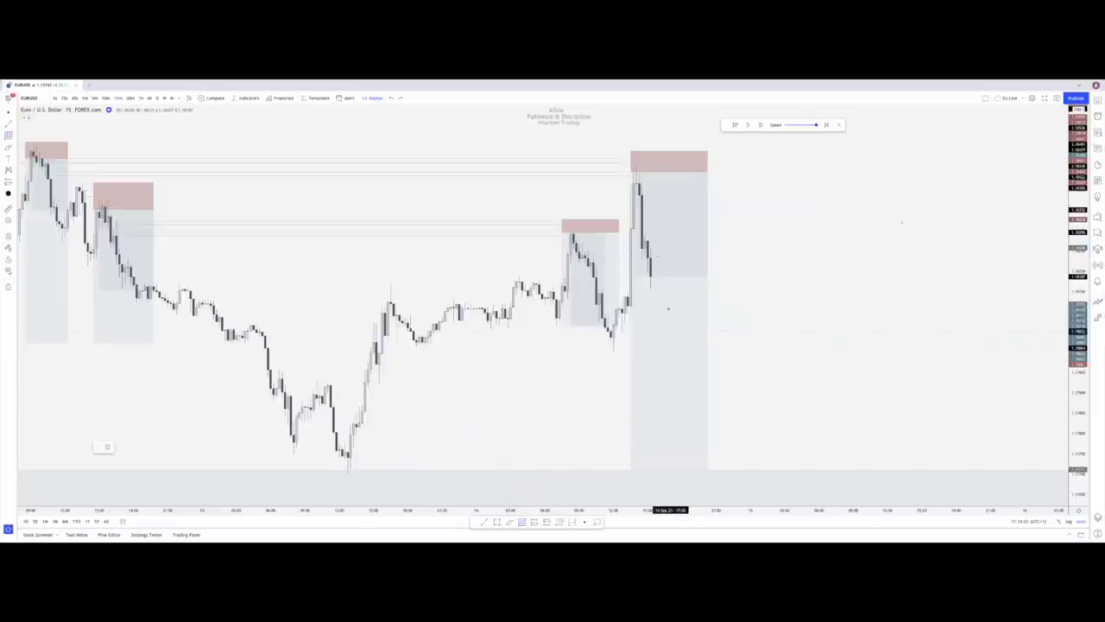
left_click_drag(639, 204, 928, 185)
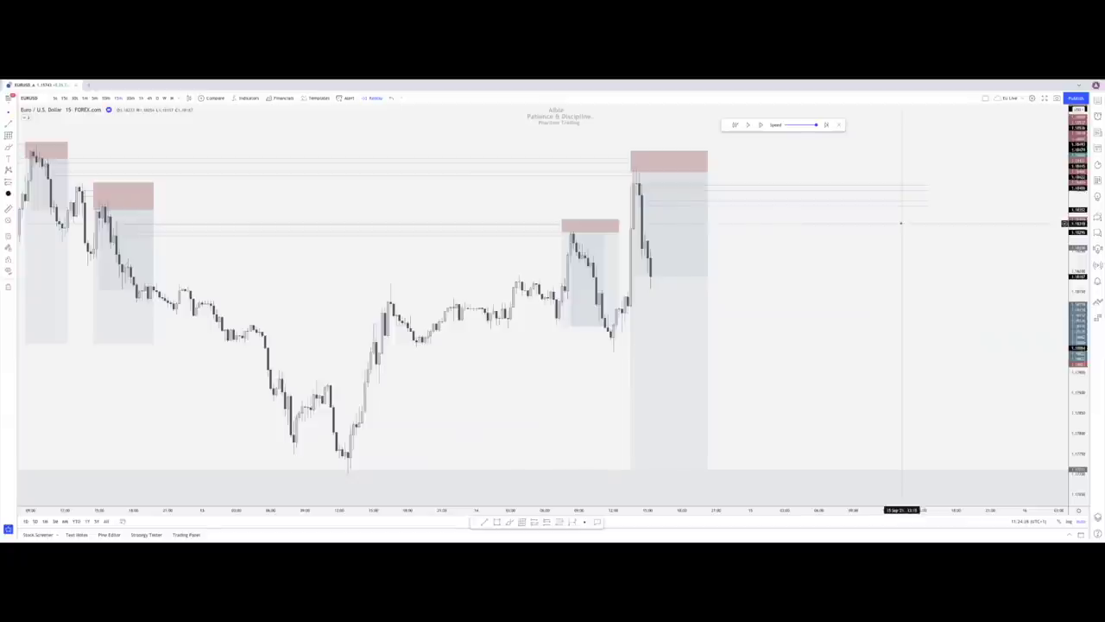
left_click(661, 217)
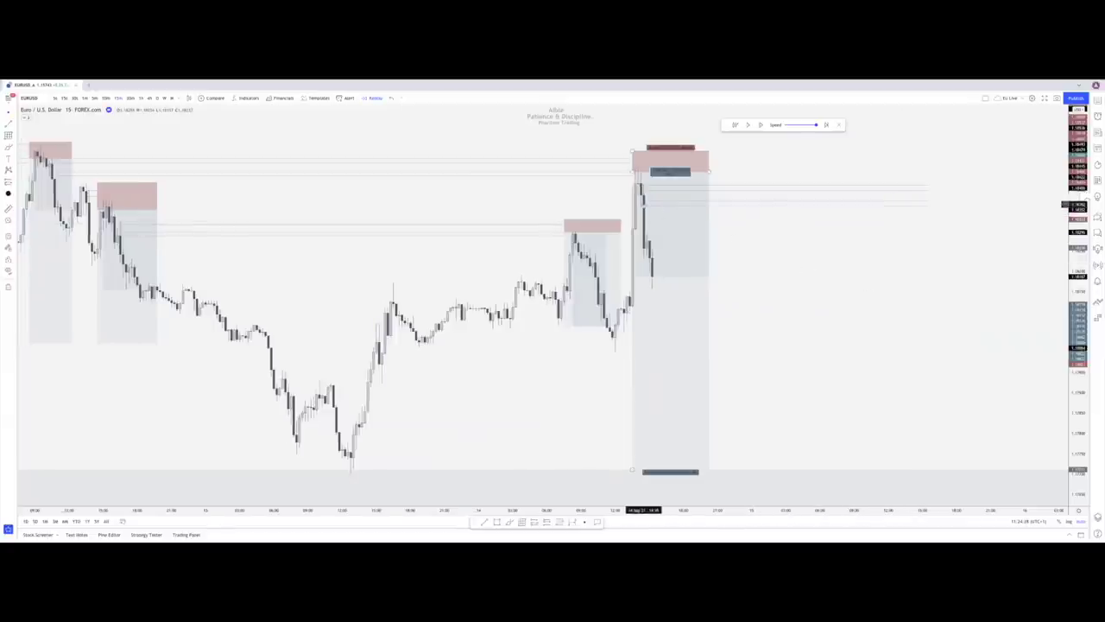
left_click(899, 207)
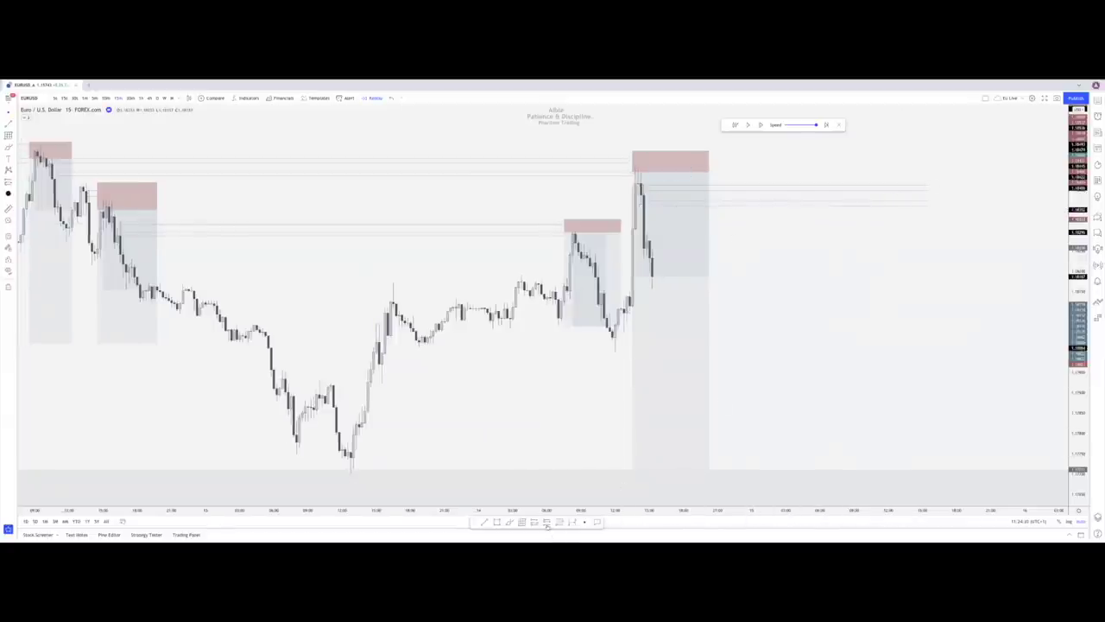
Place a narrow pending short at the new retracement levels, with its stop at the upper level and target at the demand zone
left_click(859, 200)
left_click_drag(859, 135, 853, 185)
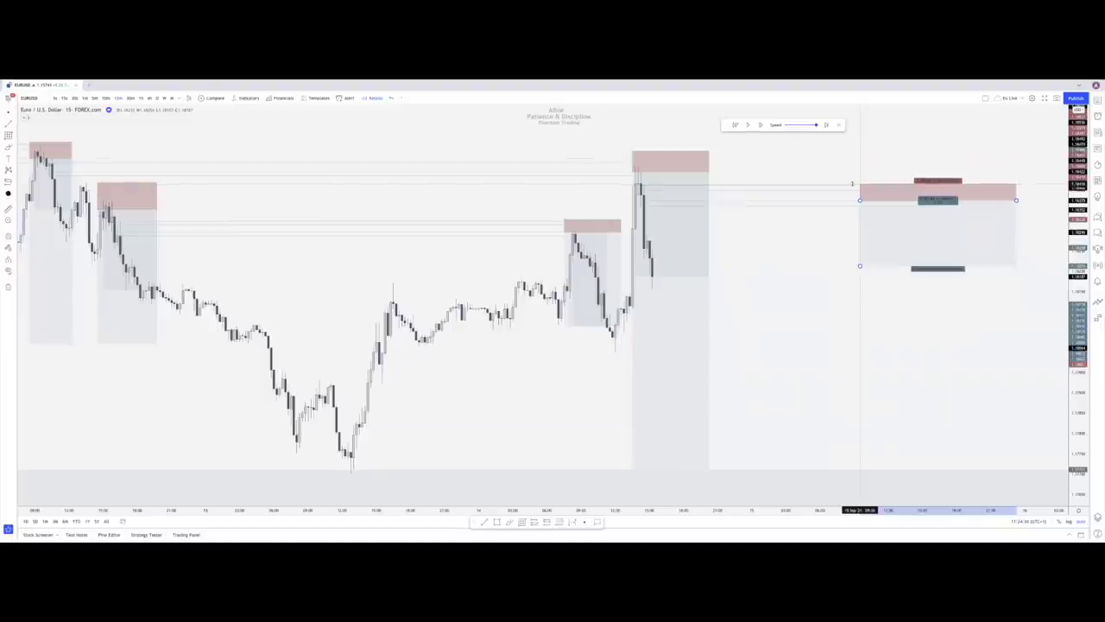
left_click_drag(1016, 200, 970, 200)
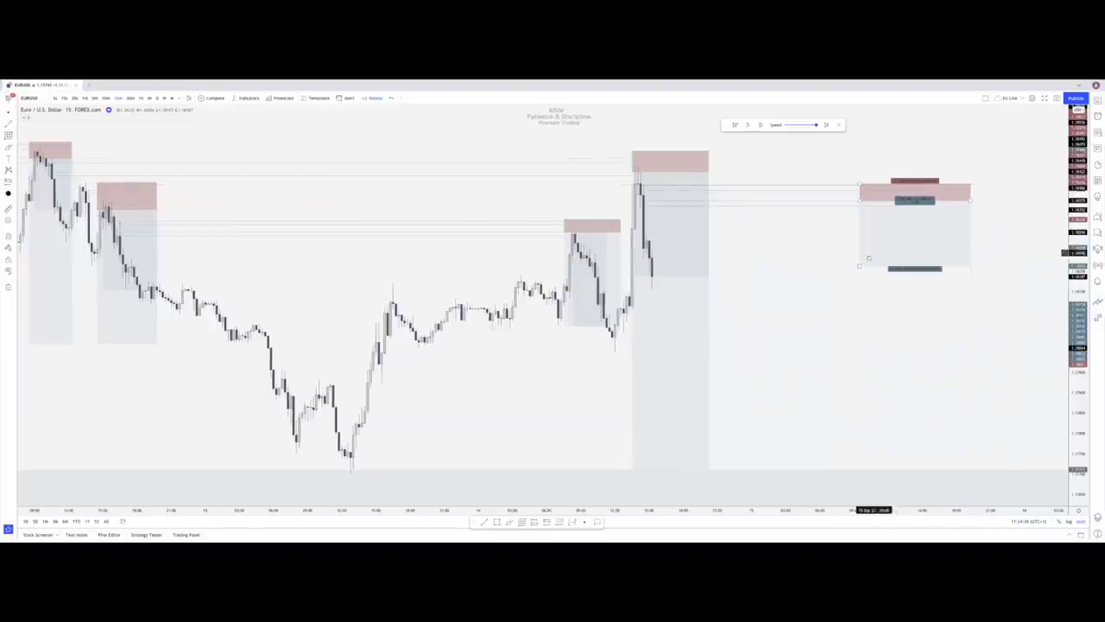
left_click_drag(885, 267, 886, 472)
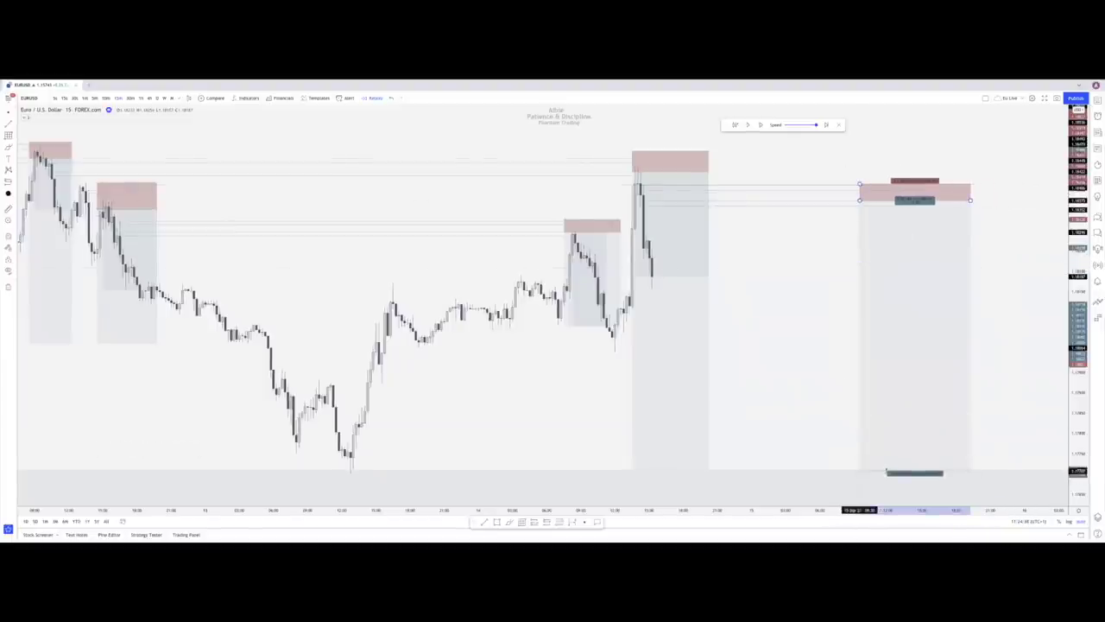
Advance the replay past the pending short setup until price drops sharply towards the 4-hour demand zone
left_click(749, 126)
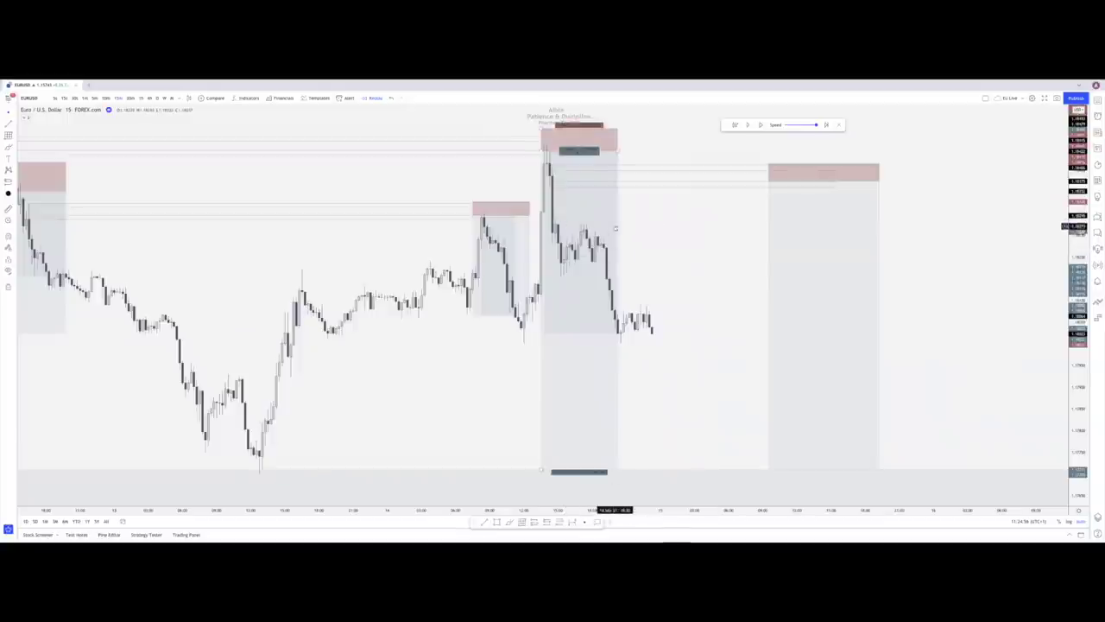
left_click(748, 125)
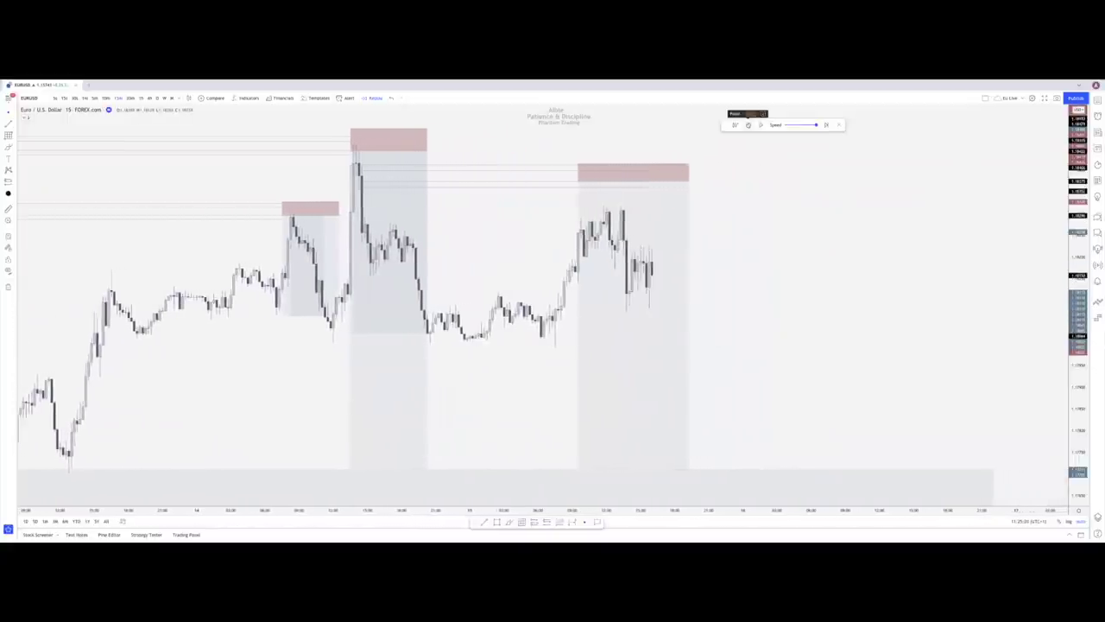
left_click(749, 125)
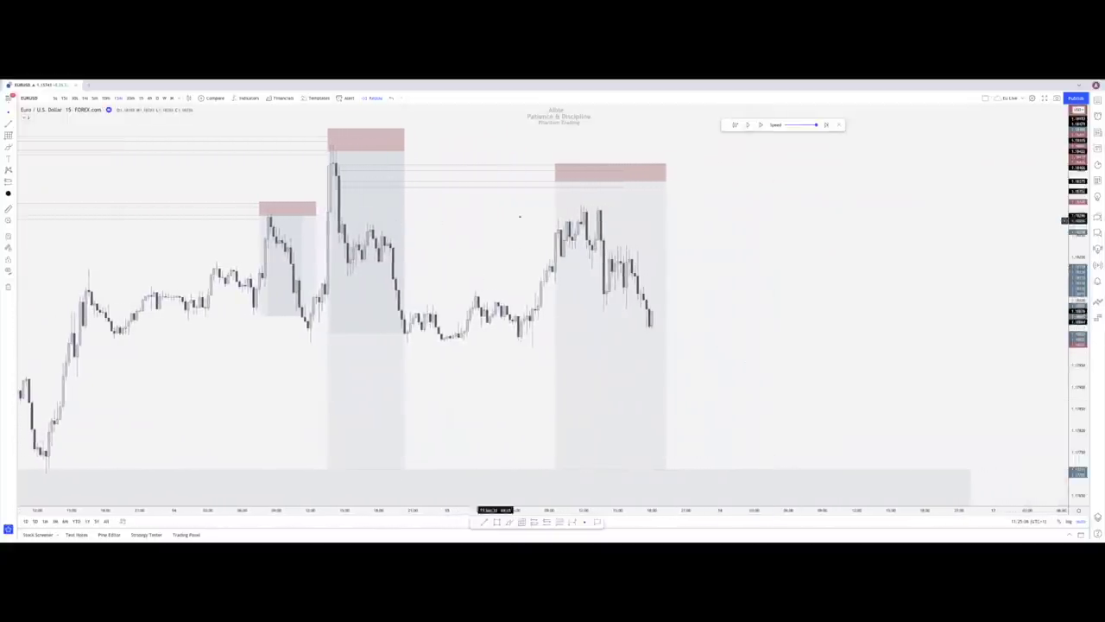
left_click(589, 253)
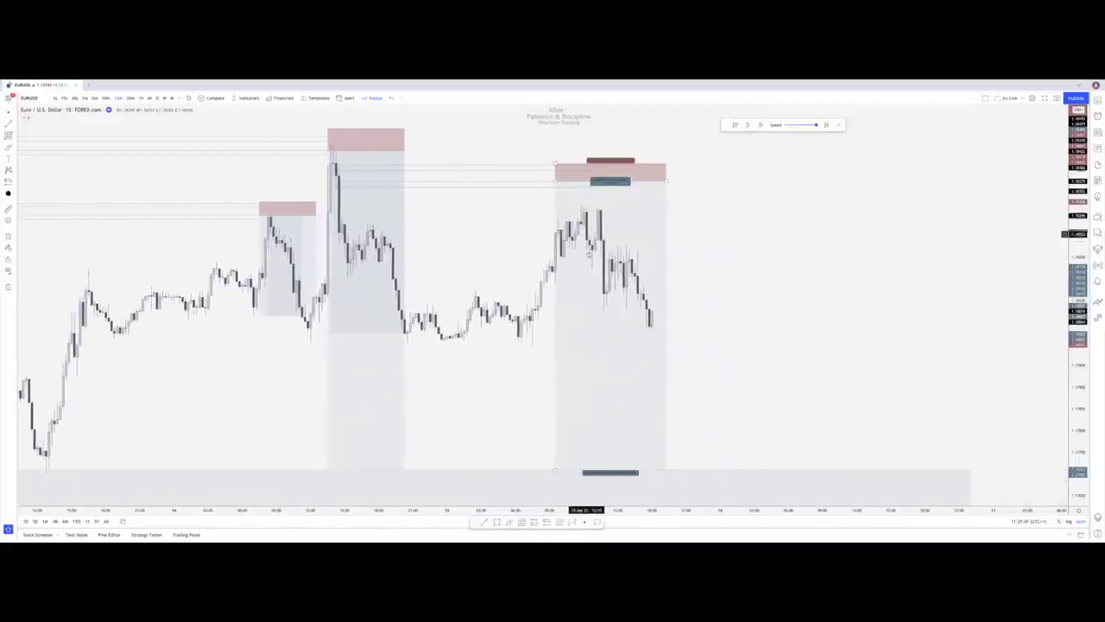
left_click(748, 124)
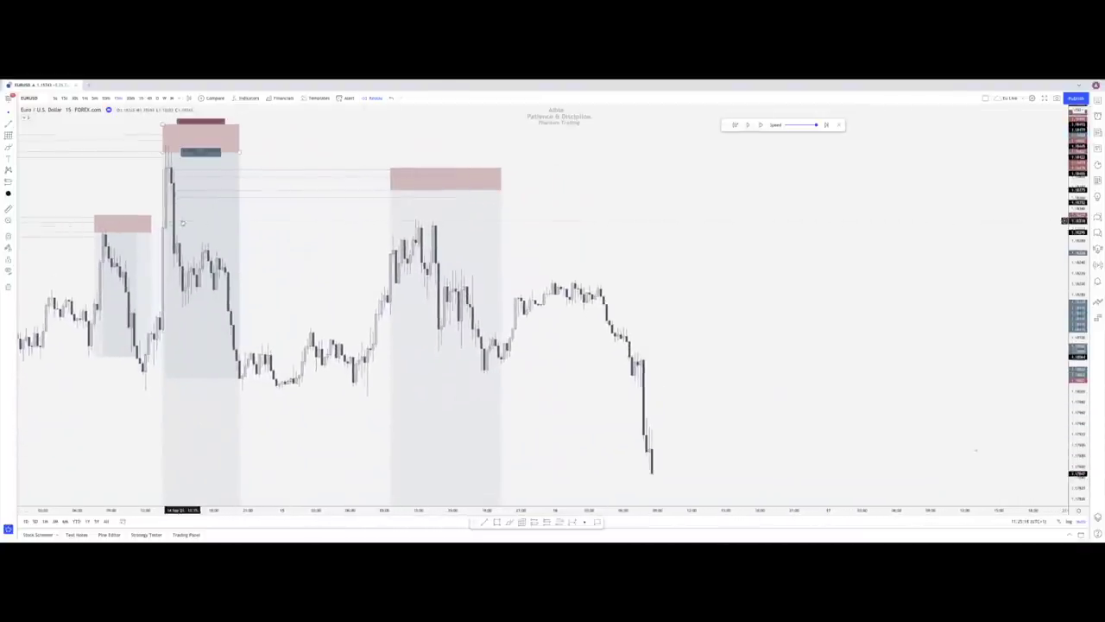
Review the recent short setups on the 30-minute and 1-hour charts, and return to the 15-minute chart
left_click_drag(282, 241, 393, 251)
scroll(390, 252, "down", 1)
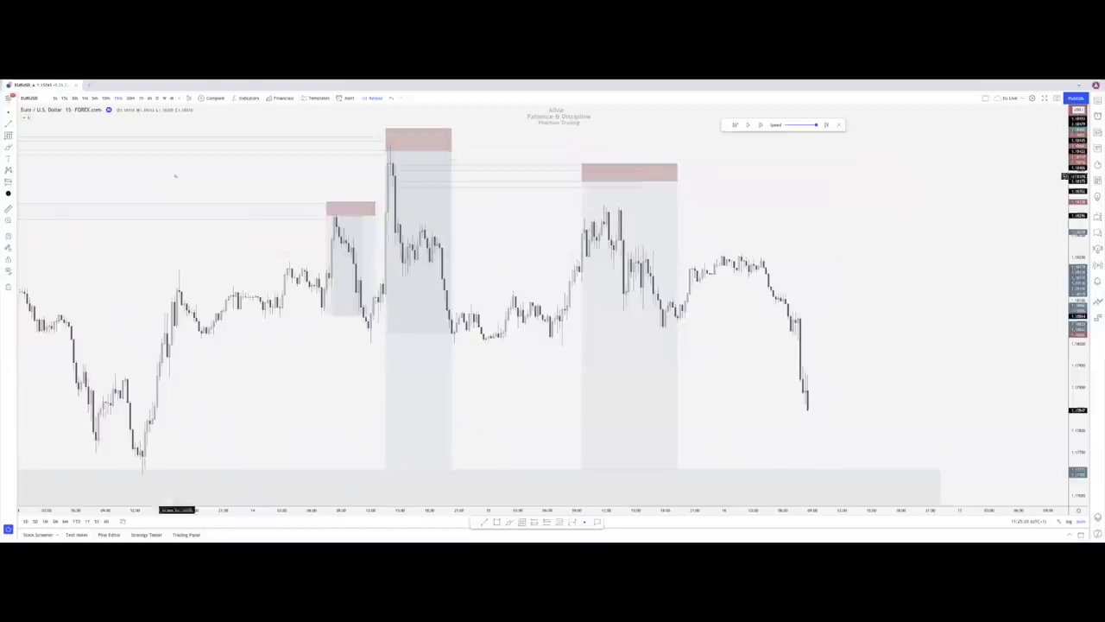
left_click(126, 97)
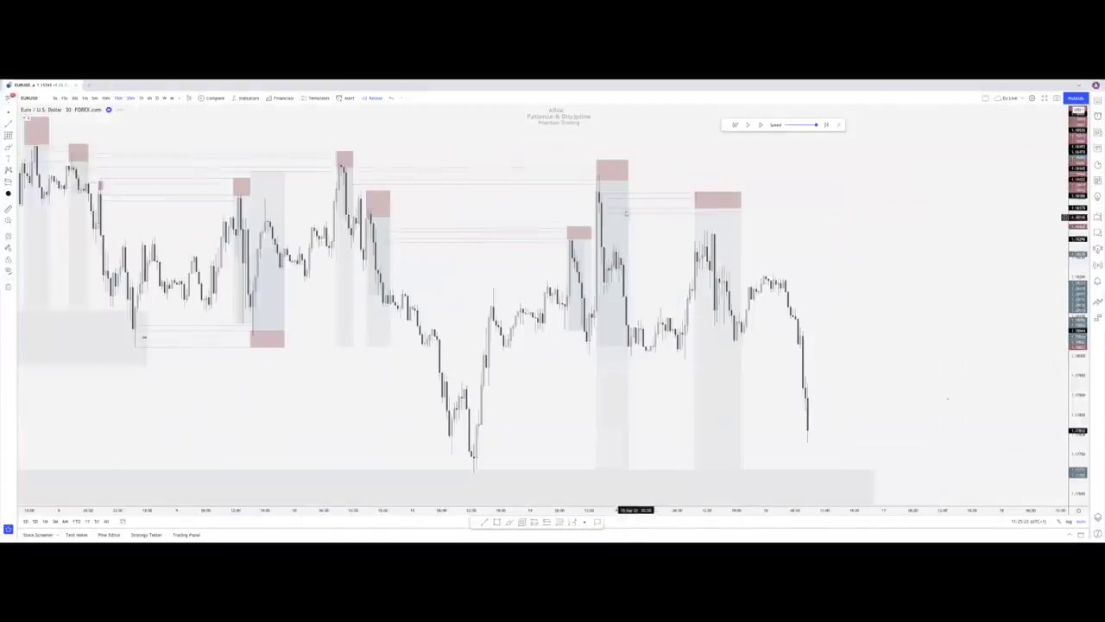
left_click(139, 98)
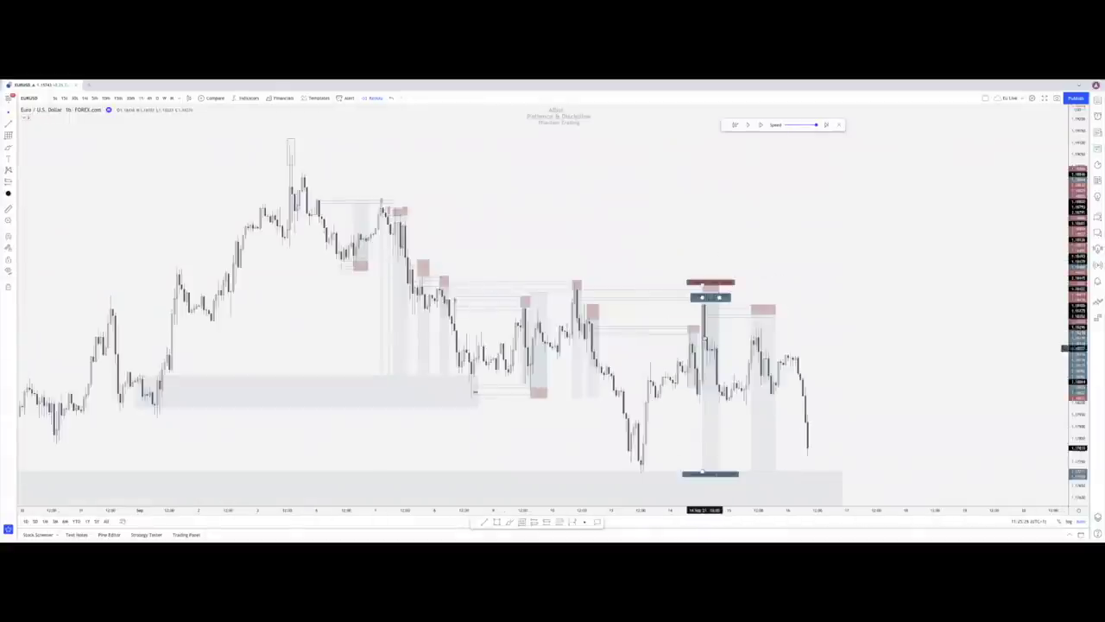
left_click(125, 98)
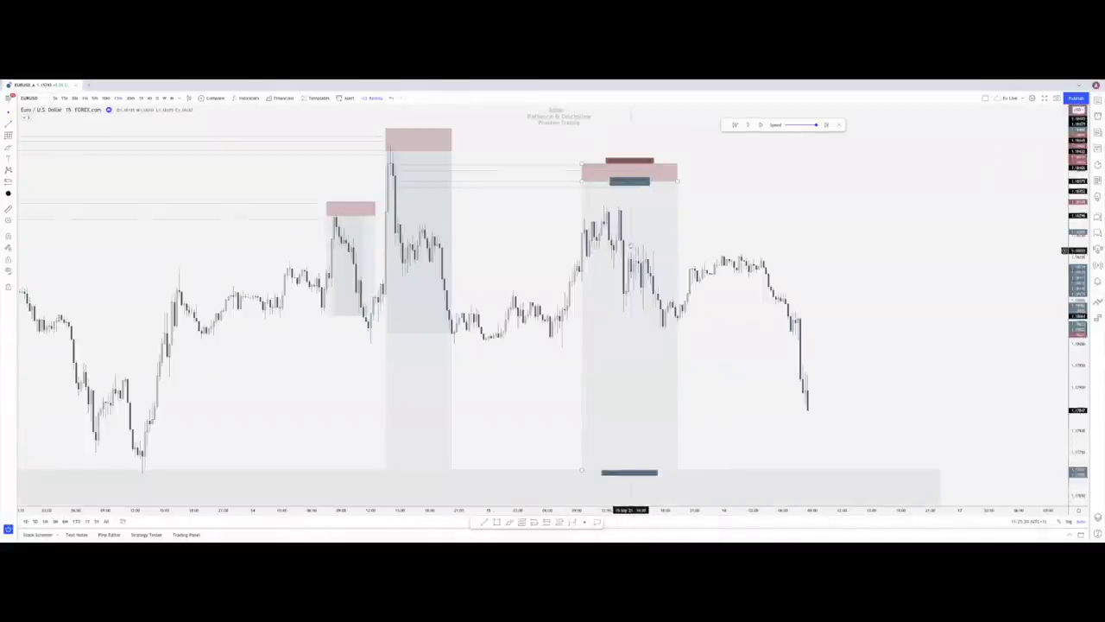
Draw retracement levels from the later swing high's bearish candle, and delete the untriggered short position with its old levels
scroll(742, 353, "up", 2)
scroll(714, 383, "down", 1)
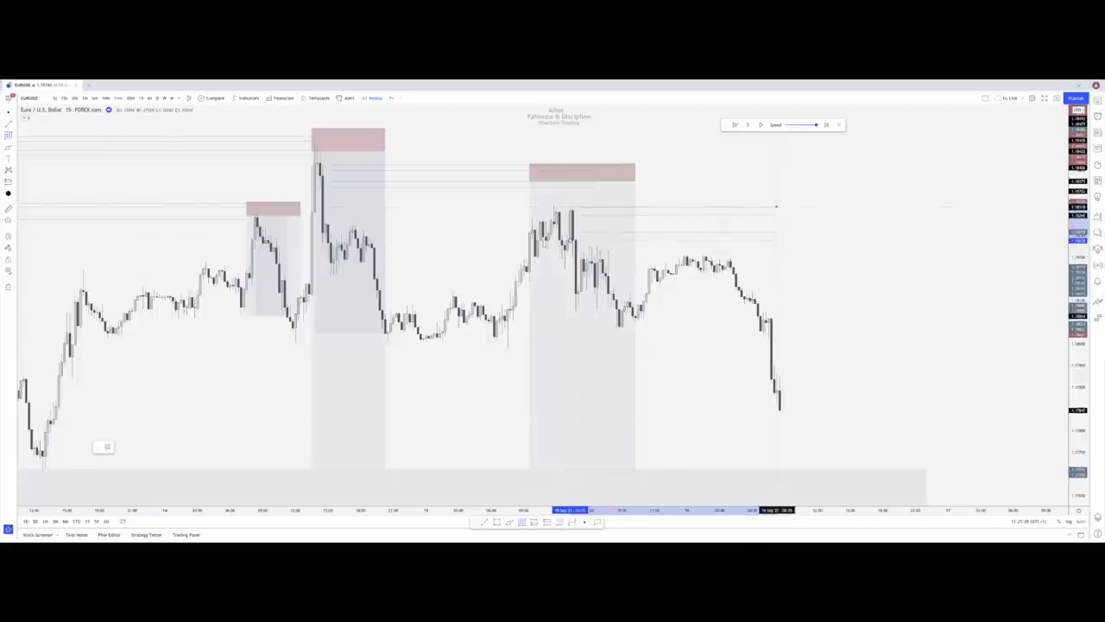
left_click(607, 188)
key("Delete")
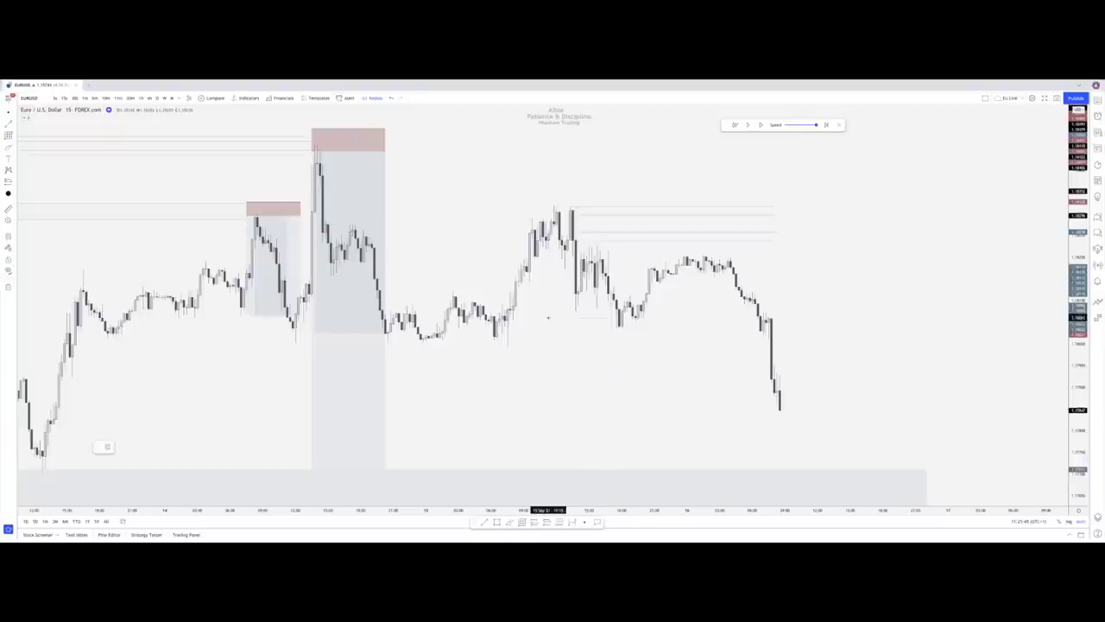
scroll(219, 336, "down", 5)
scroll(483, 285, "up", 5)
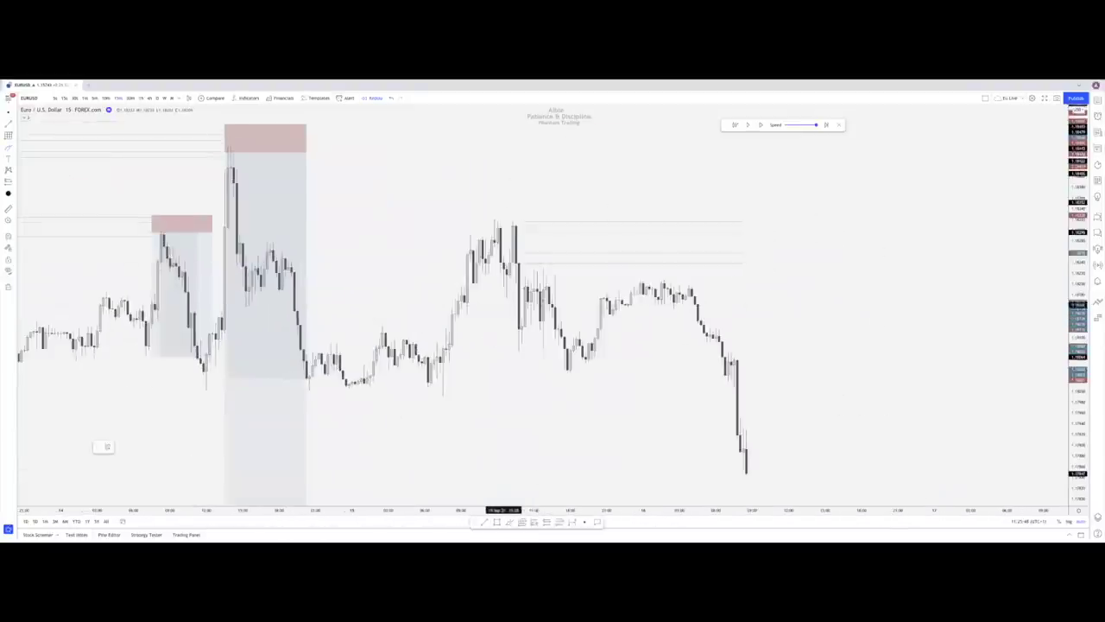
Sketch the swing high's range, the bearish break below it and the supply candle's base with brush strokes, and undo them
mouse_move(451, 298)
left_mouse_down()
mouse_move(512, 297)
mouse_move(527, 219)
left_mouse_up()
left_click(515, 227)
left_click_drag(516, 263, 577, 261)
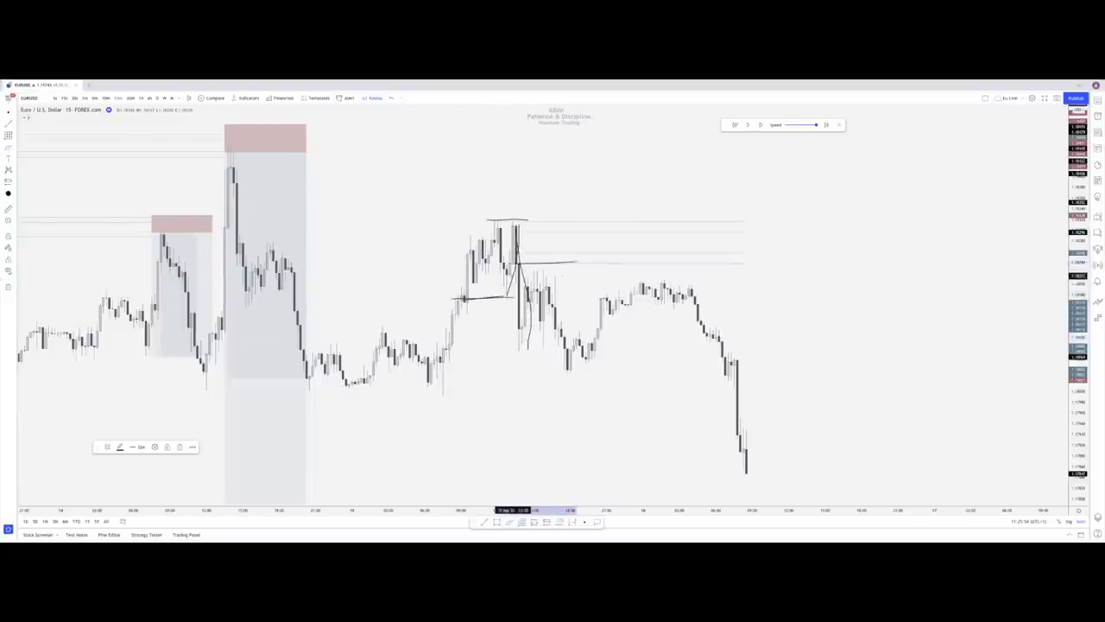
left_click(392, 99)
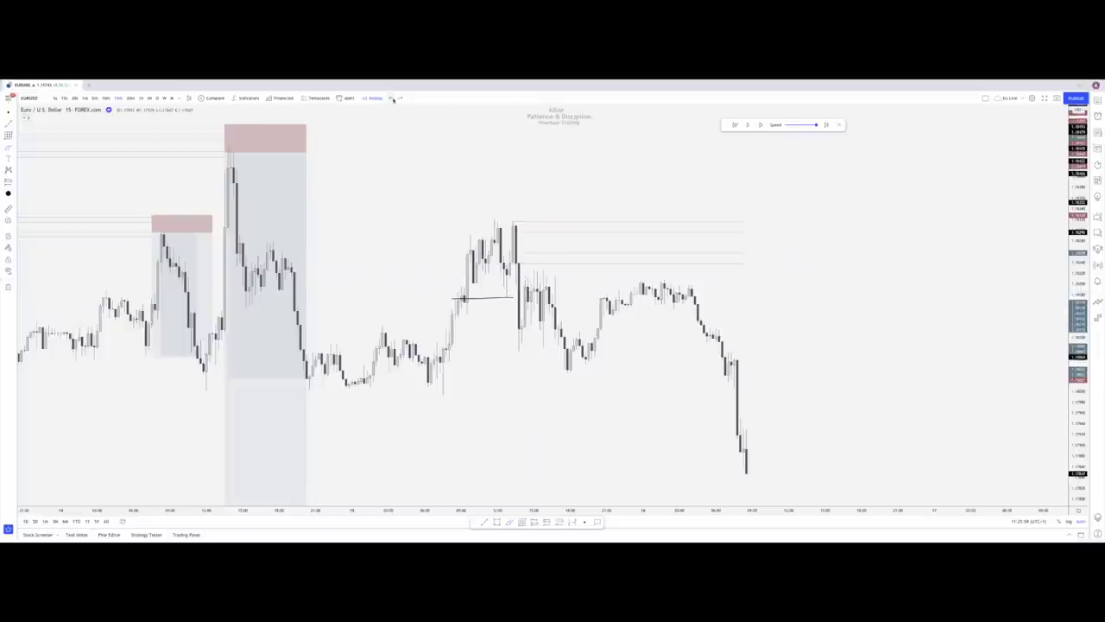
Mark the liquidity beneath the lows with lines and a dollar sign, outline the following bearish leg, and undo the strokes
left_click_drag(511, 352, 567, 351)
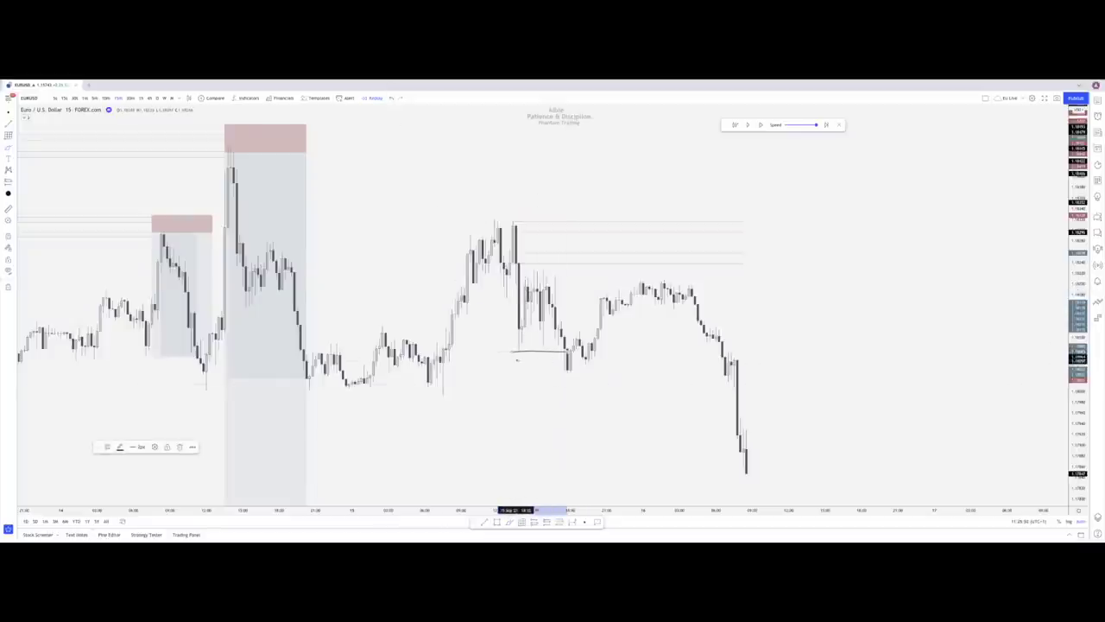
mouse_move(450, 348)
left_mouse_down()
mouse_move(537, 351)
mouse_move(488, 373)
mouse_move(499, 378)
left_mouse_up()
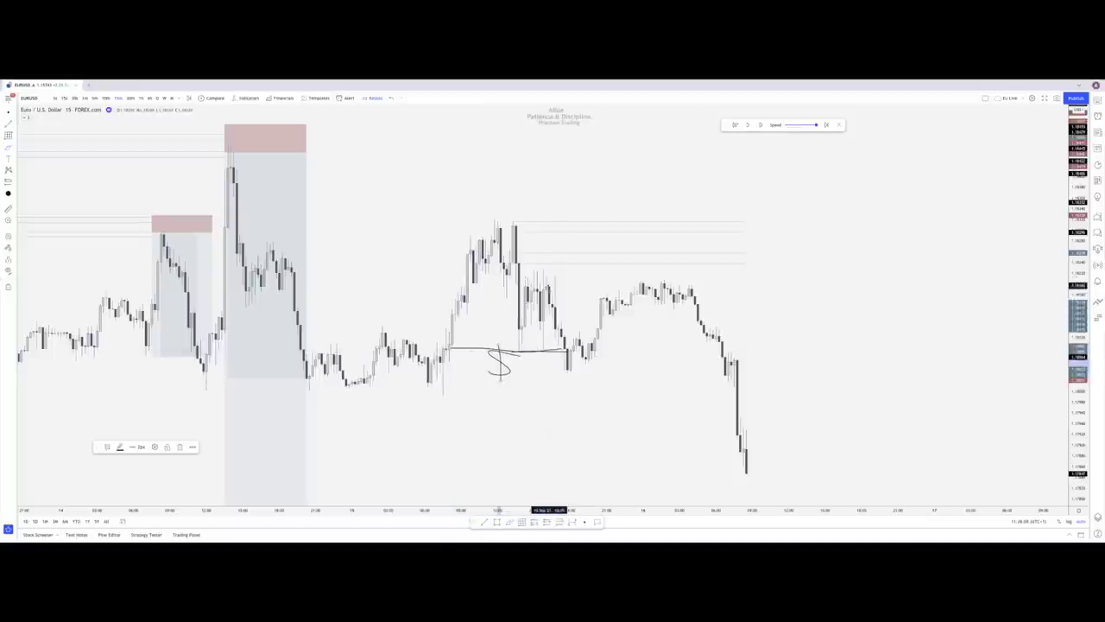
left_click_drag(549, 285, 574, 382)
left_click_drag(554, 307, 594, 306)
left_click(394, 98)
left_click(394, 99)
left_click(393, 98)
Sketch the lower high's bearish candle range and circle the retracement area above it, and undo the strokes
mouse_move(548, 295)
left_mouse_down()
mouse_move(555, 279)
mouse_move(609, 279)
left_mouse_up()
left_click_drag(555, 306, 577, 308)
left_click_drag(644, 241, 571, 239)
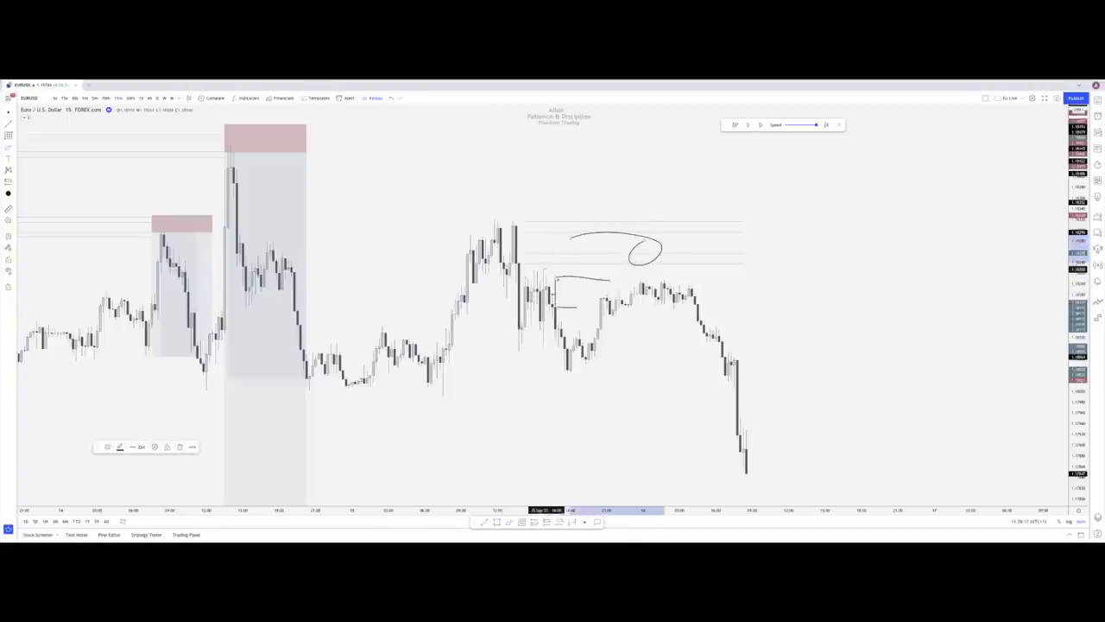
left_click(394, 100)
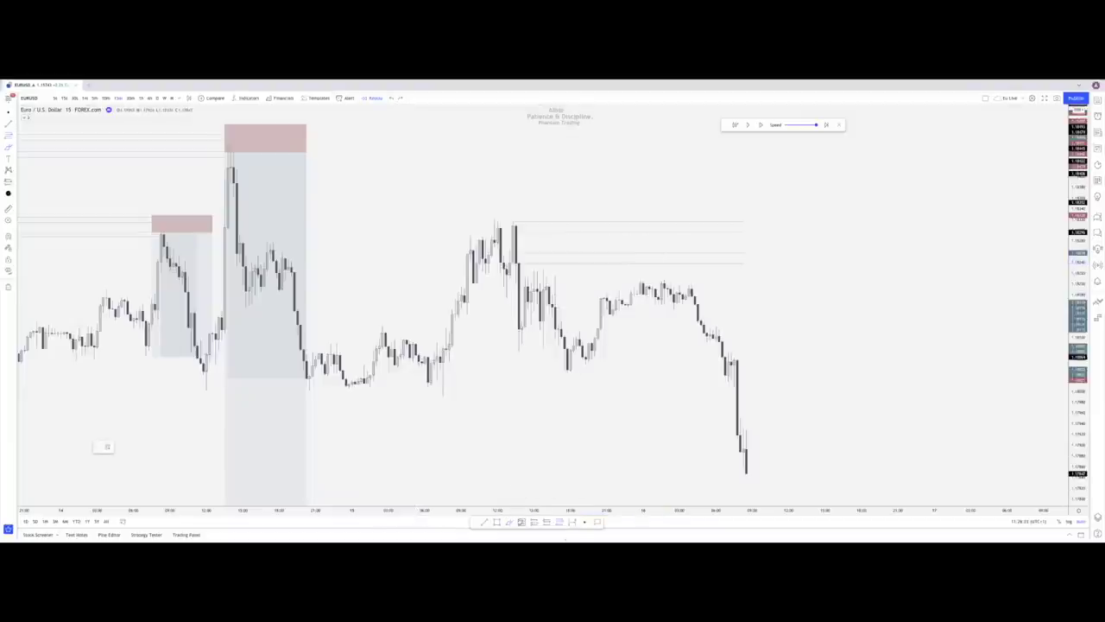
Draw retracement levels on the lower high's bearish candle and place a narrow short there with its stop above the levels
left_click_drag(555, 302, 661, 278)
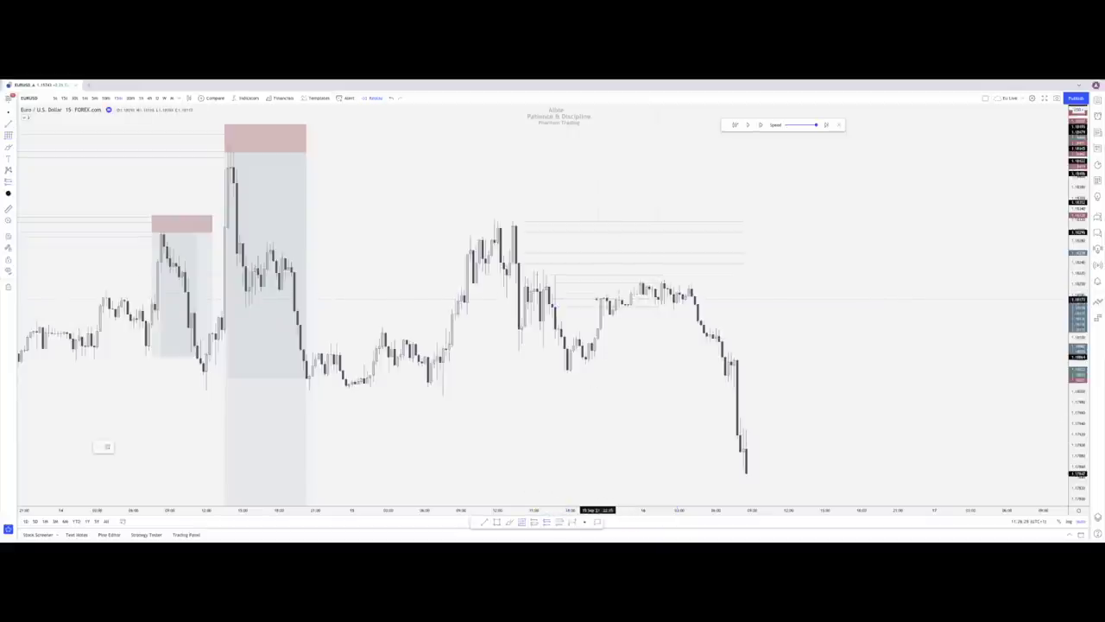
left_click(600, 298)
left_click_drag(600, 233, 592, 275)
left_click_drag(593, 273, 594, 267)
left_click(783, 281)
left_click_drag(759, 299, 697, 300)
left_click(722, 309)
Extend the new short's target down to the upper edge of the 4-hour demand zone
left_click_drag(602, 366, 600, 465)
scroll(527, 419, "down", 3)
left_click_drag(709, 404, 709, 470)
left_click(603, 429)
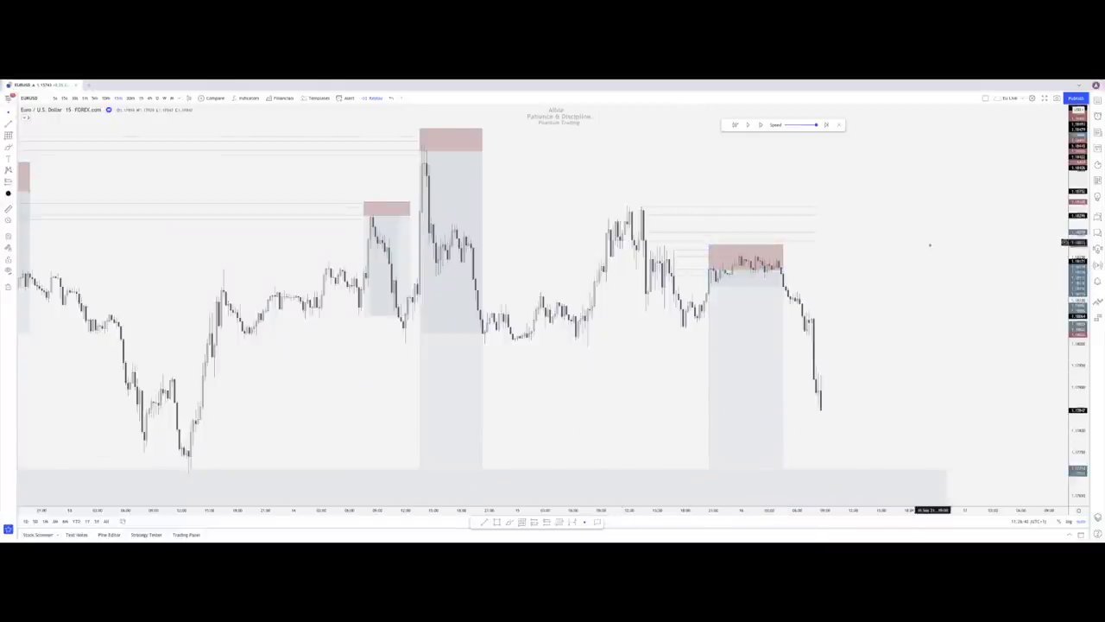
Advance the replay until price drops into the 4-hour demand zone and bounces from a new low inside it
left_click_drag(930, 244, 827, 292)
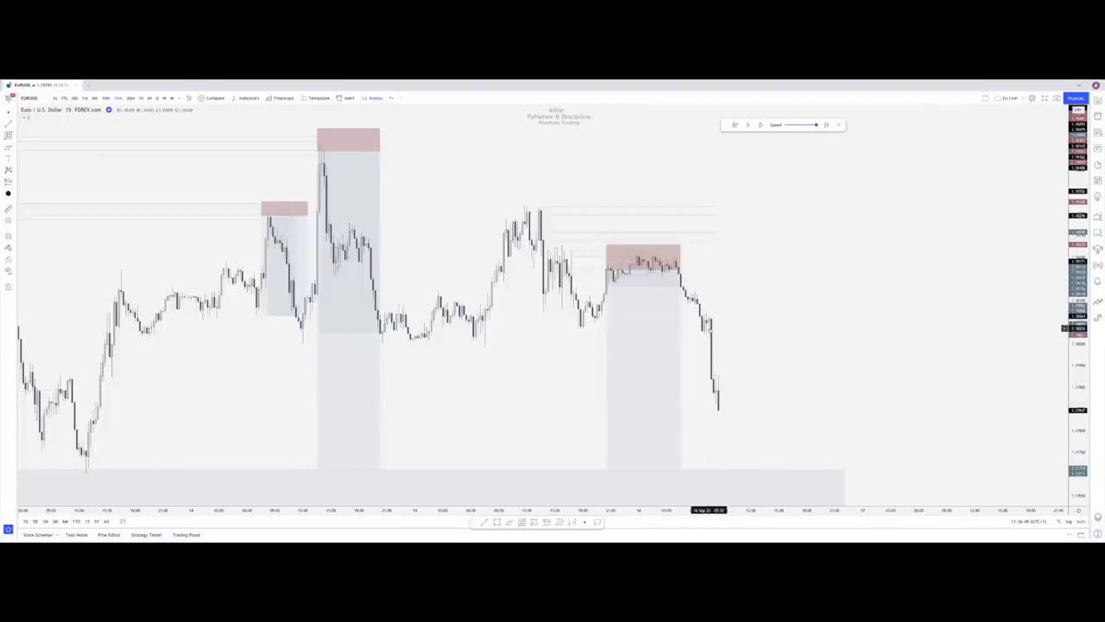
left_click(748, 125)
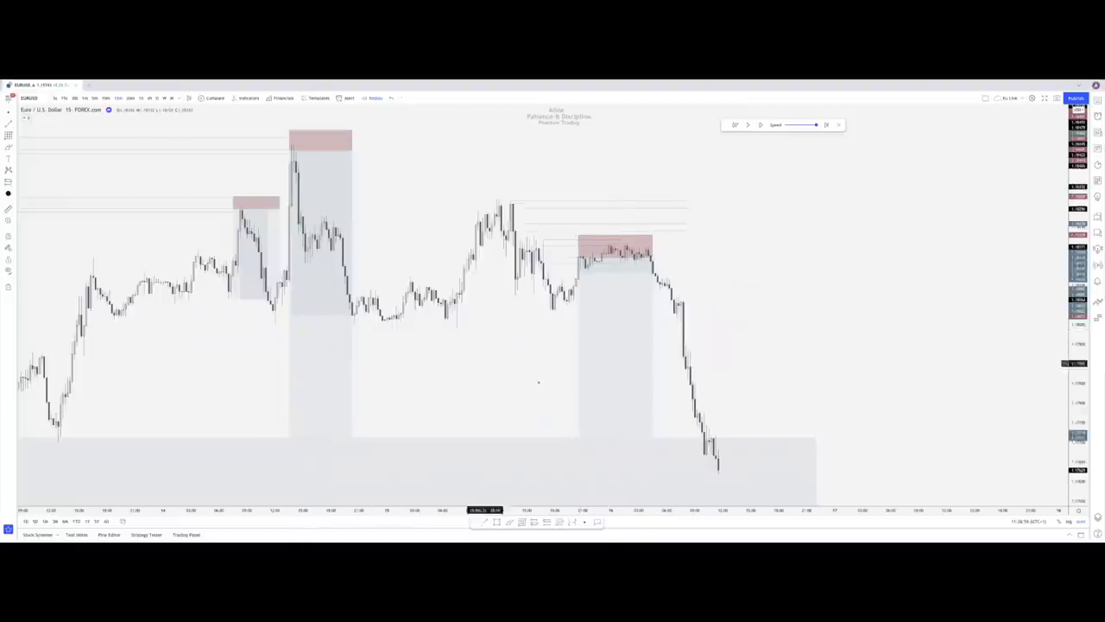
scroll(458, 363, "down", 3)
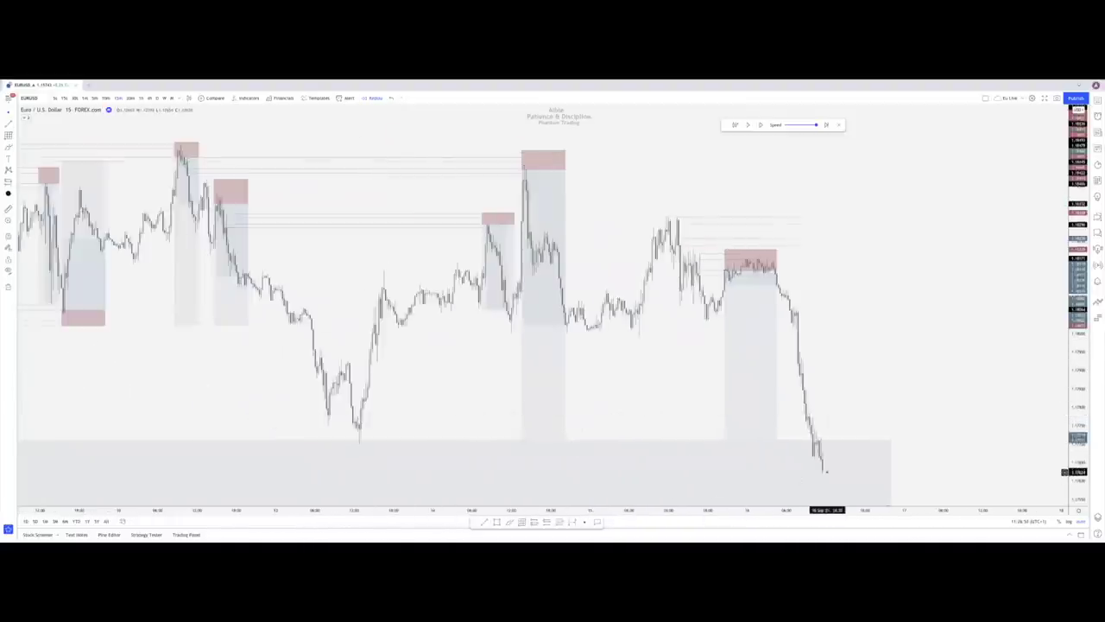
scroll(825, 471, "up", 3)
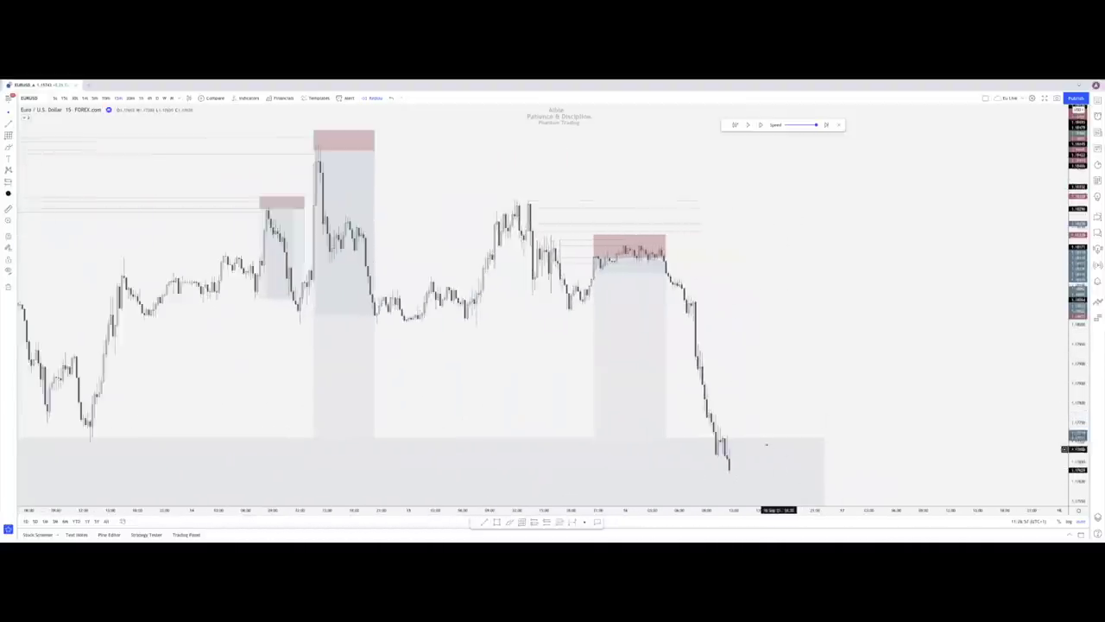
left_click(748, 125)
left_click(748, 125)
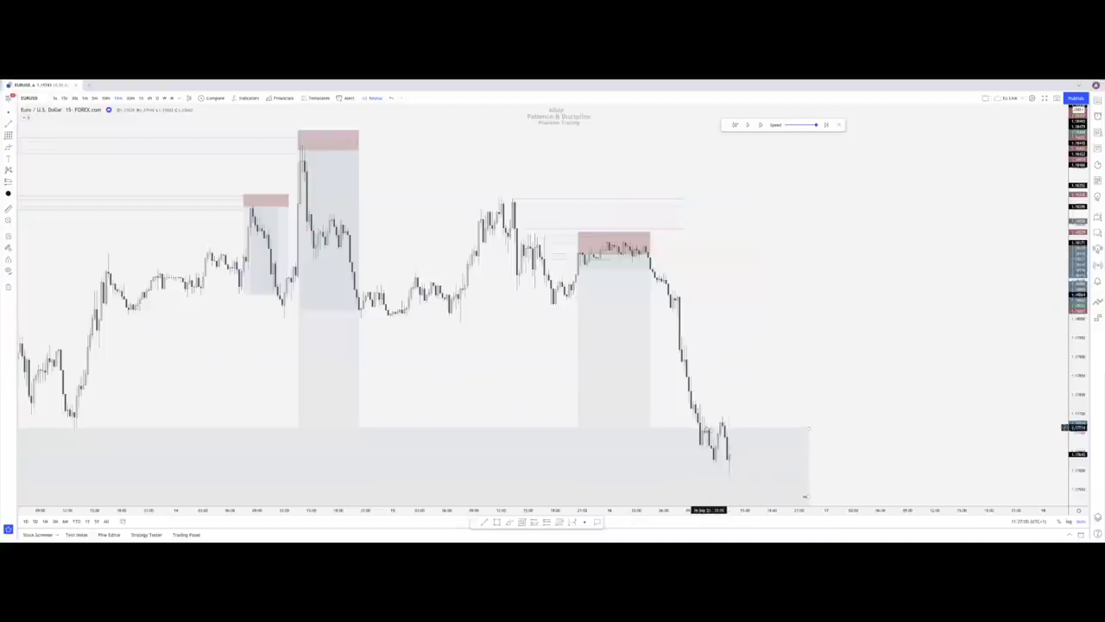
left_click(748, 125)
left_click(748, 126)
left_click(748, 125)
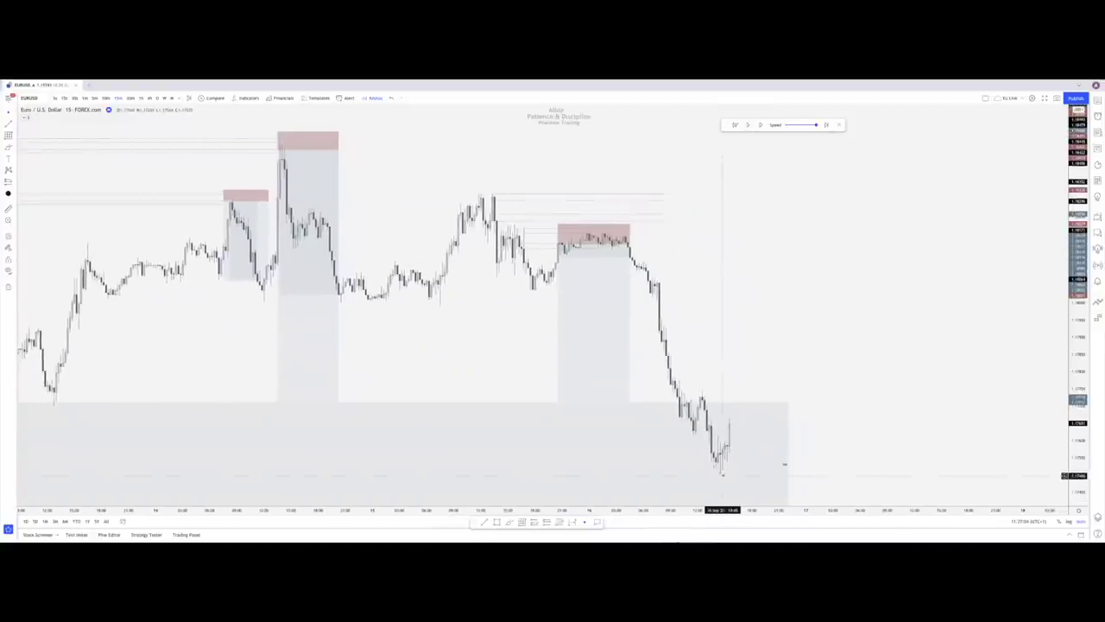
left_click(720, 474)
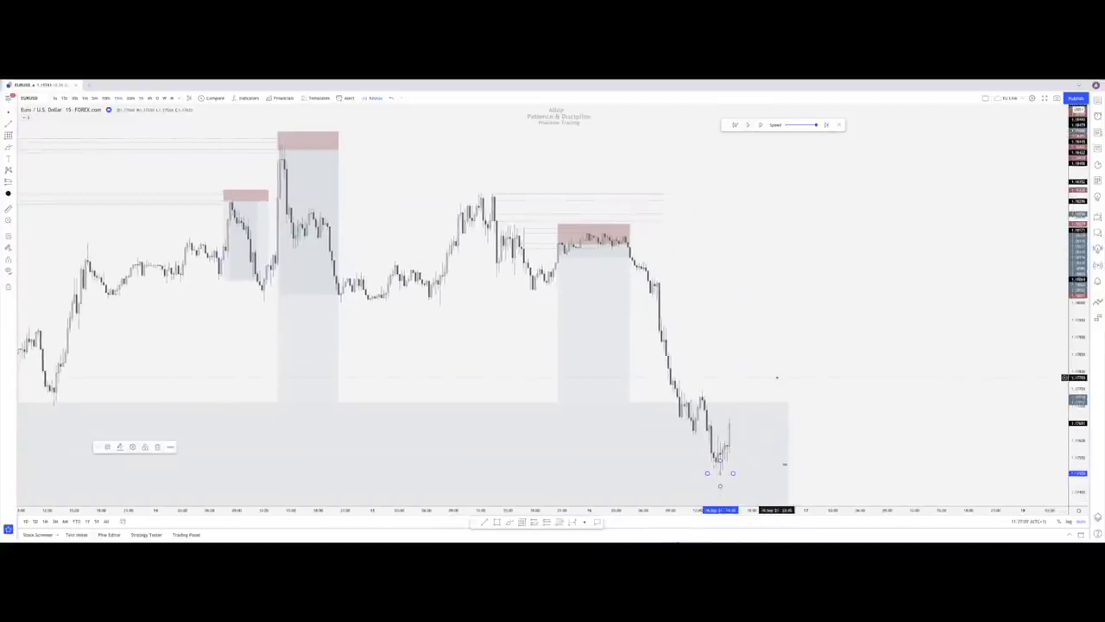
left_click(777, 377)
scroll(784, 465, "up", 2)
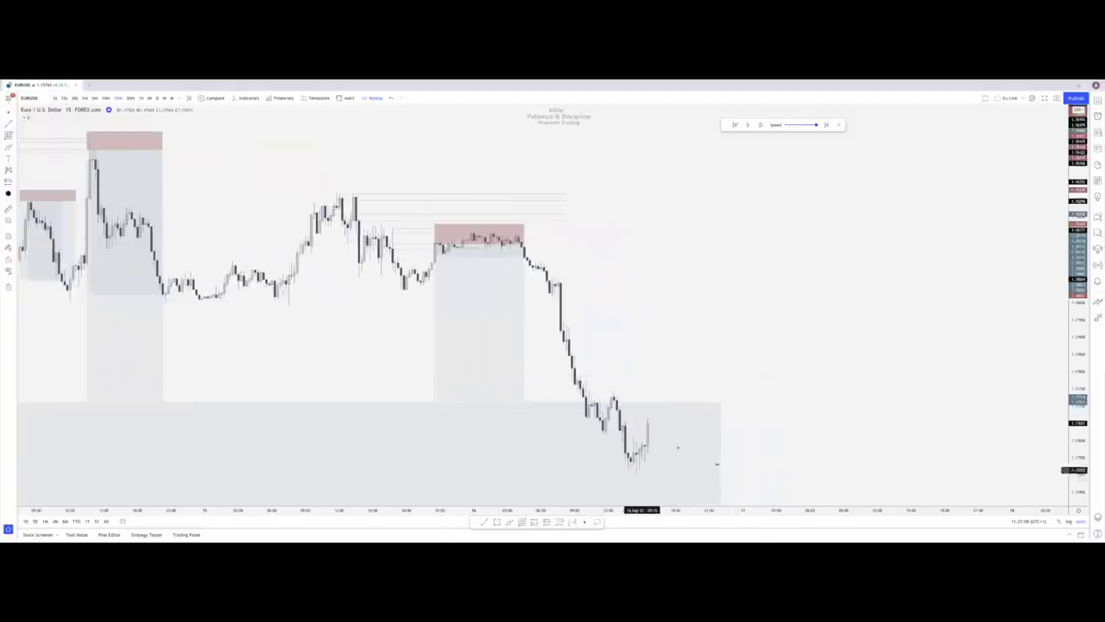
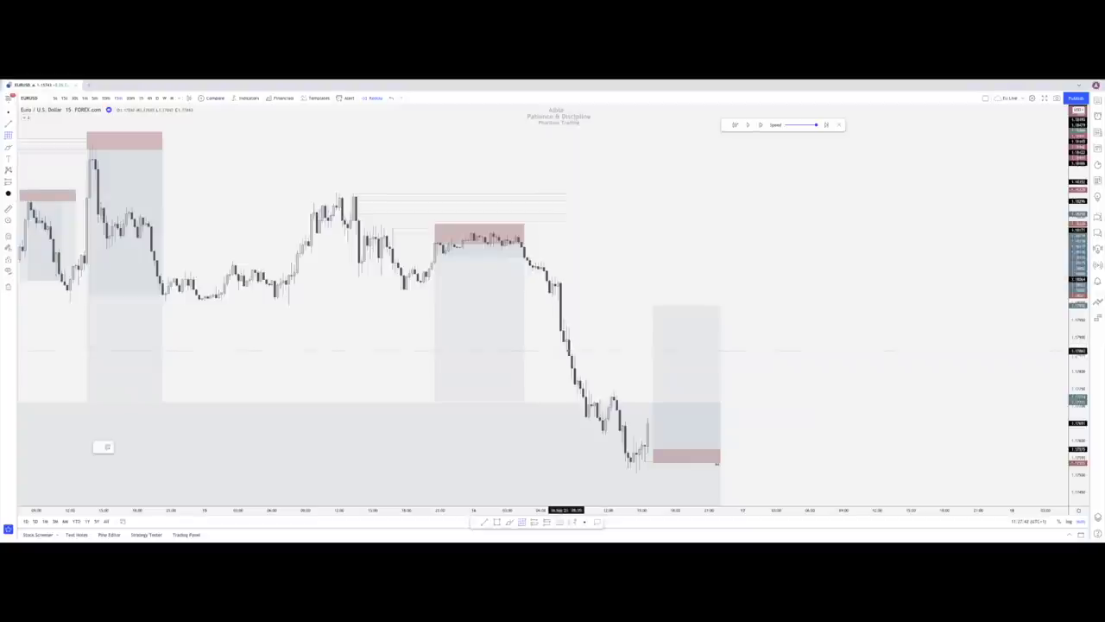
Draw two sets of retracement levels from the large bearish candles in the sharp drop above the demand zone
scroll(565, 351, "down", 2)
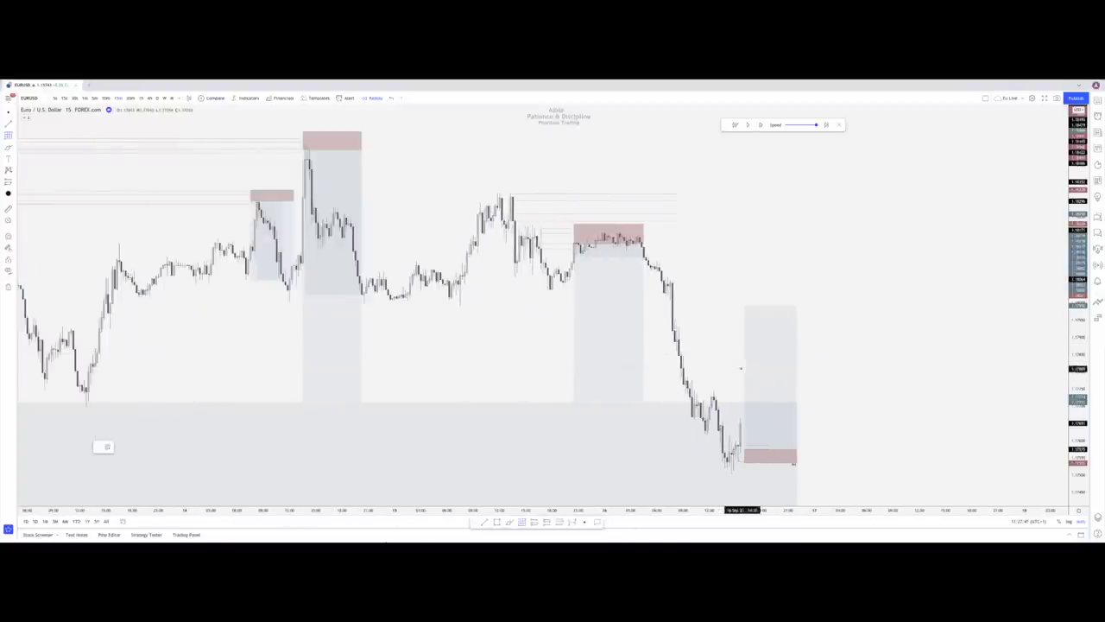
left_click(676, 349)
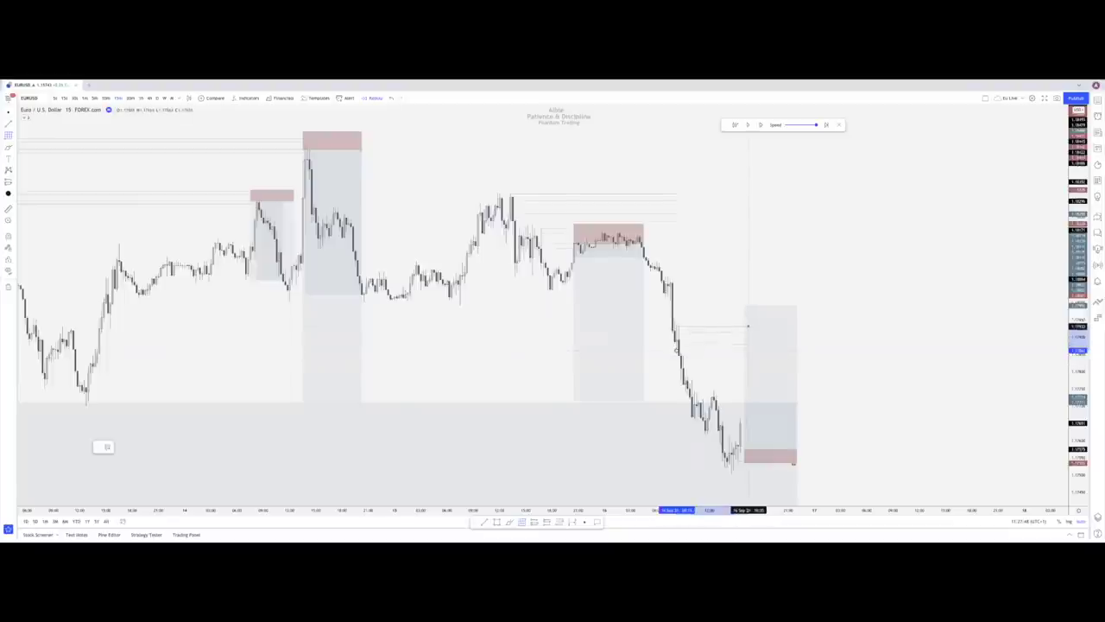
left_click(748, 325)
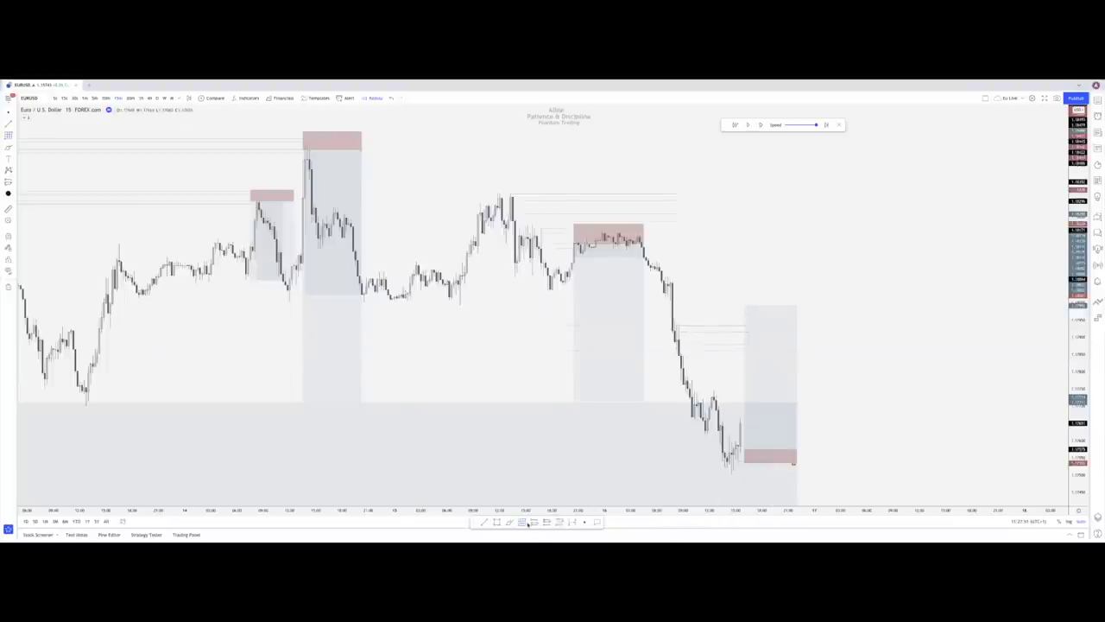
left_click(670, 298)
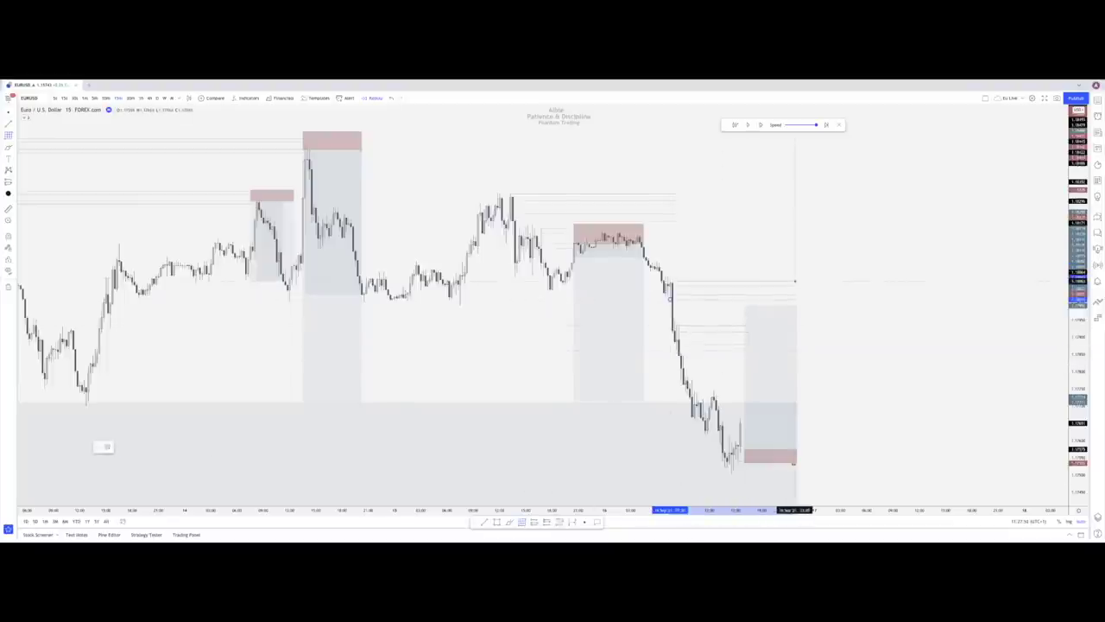
left_click(795, 281)
Advance the replay until price retests the long entry and rises back to the demand zone's upper edge
left_click_drag(852, 254, 789, 244)
left_click(752, 126)
left_click(796, 249)
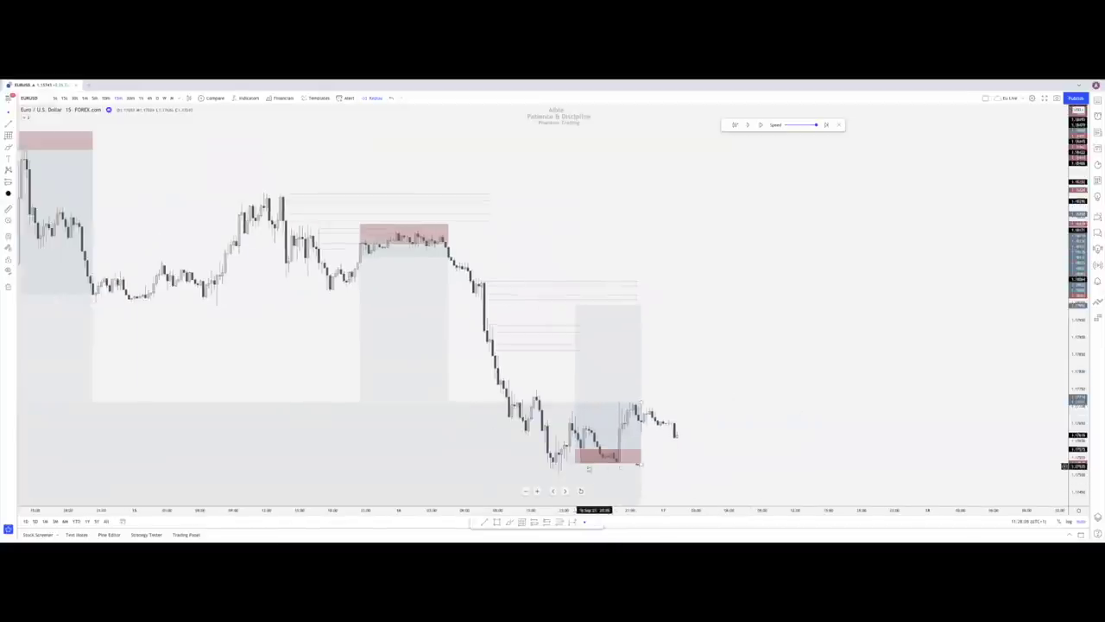
Lower the long position's stop to just below the swing low in the demand zone
left_click(576, 465)
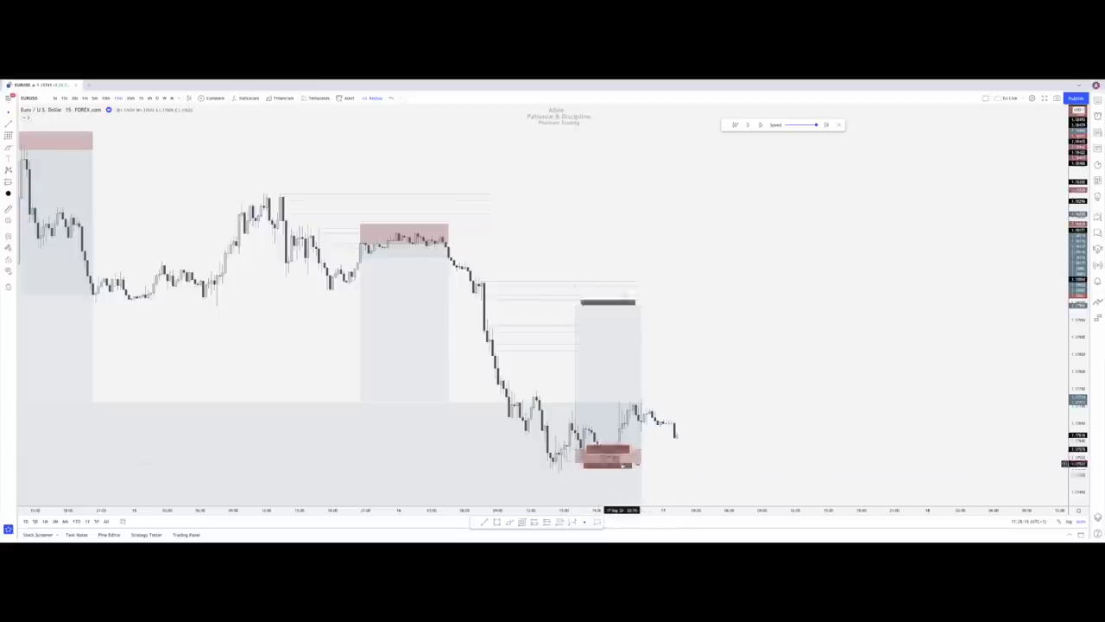
left_click_drag(574, 463, 573, 474)
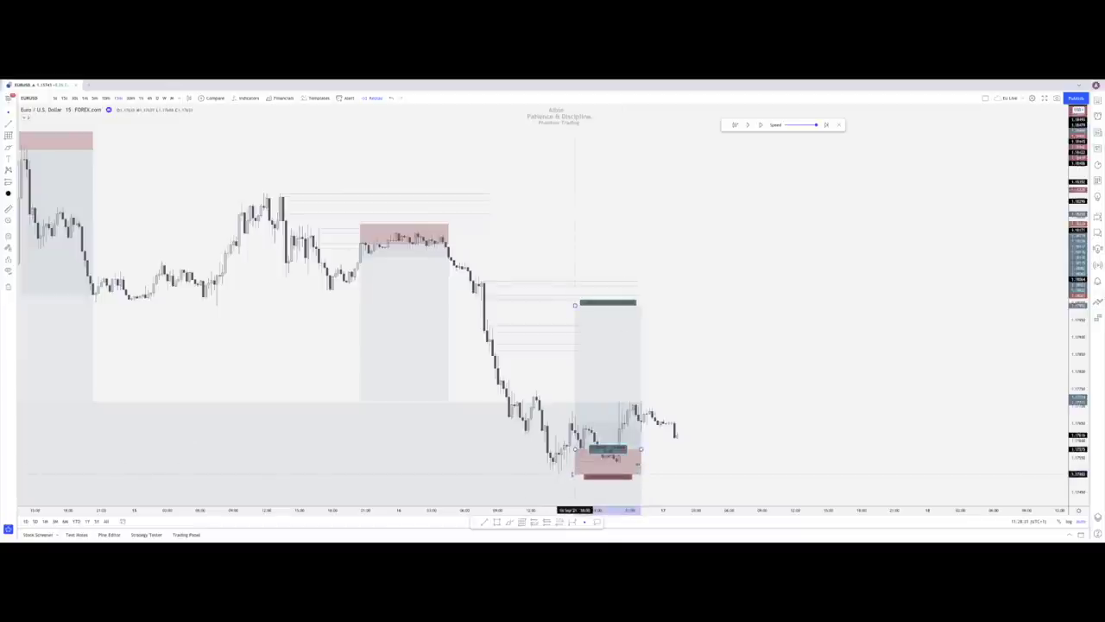
left_click(760, 356)
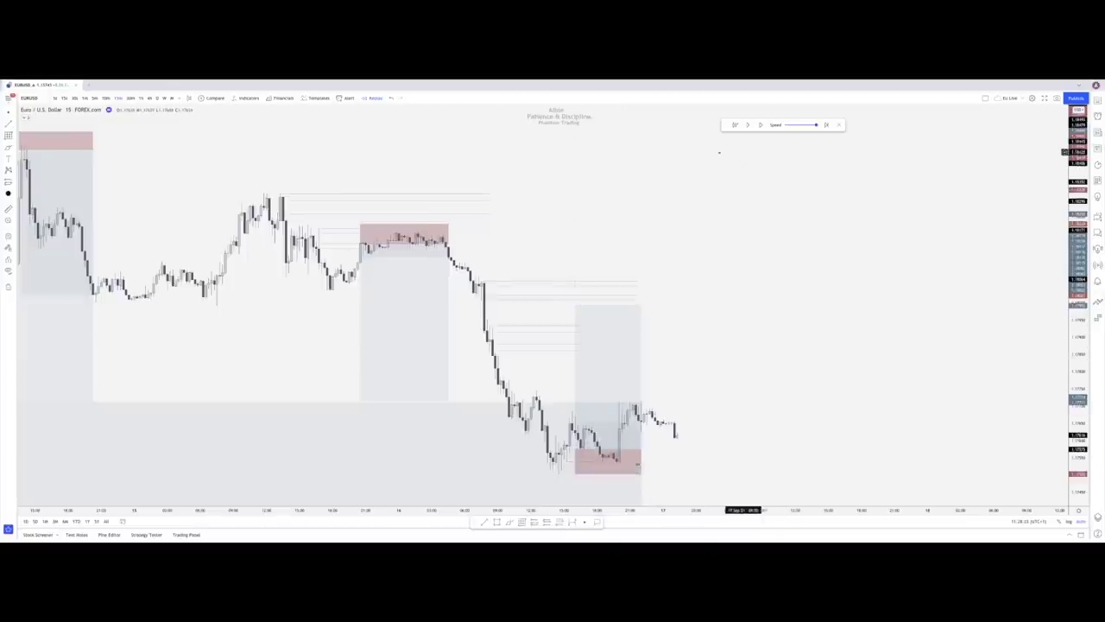
Advance the replay until price nears the lower retracement levels, and extend those levels to the latest candle
left_click(748, 125)
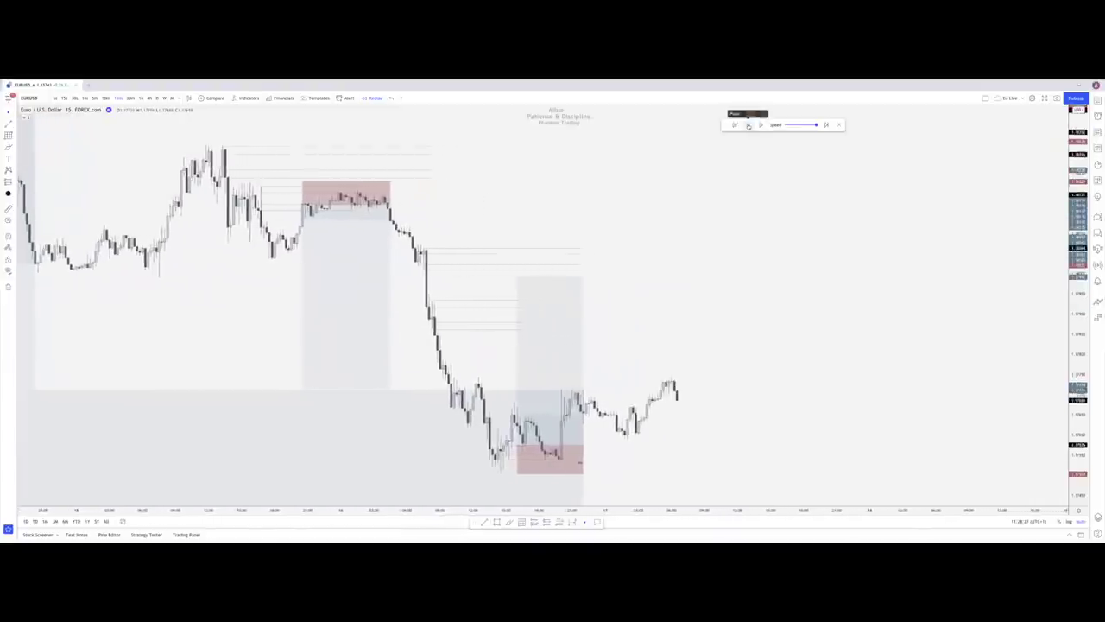
left_click(748, 126)
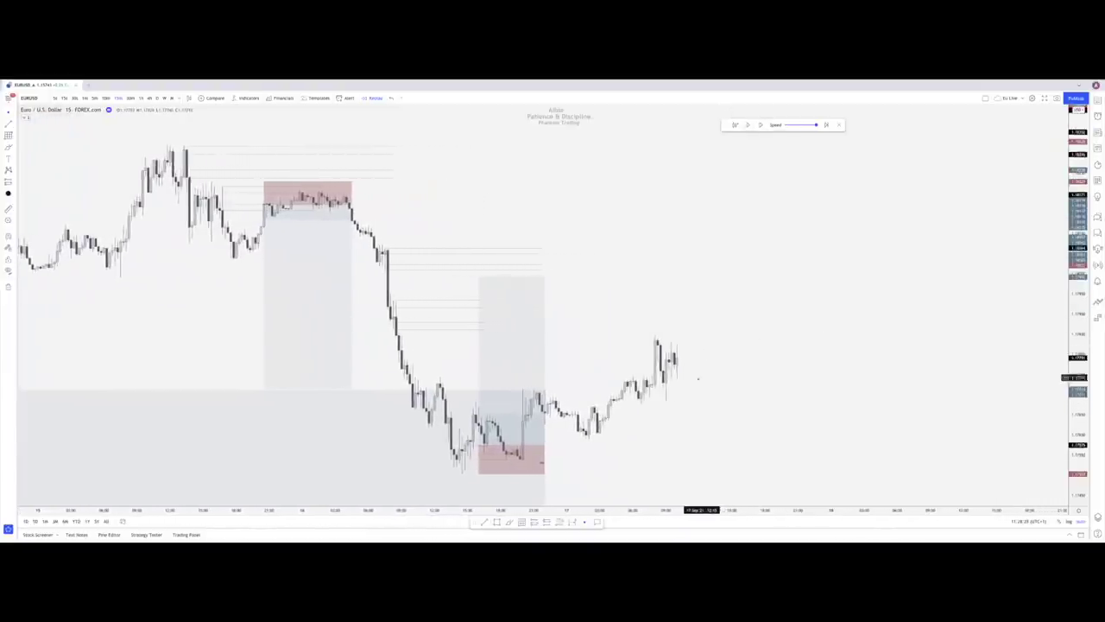
left_click_drag(481, 301, 676, 300)
Place a narrow short at the lower retracement levels, with its stop above them and target at the demand zone low
left_click(536, 523)
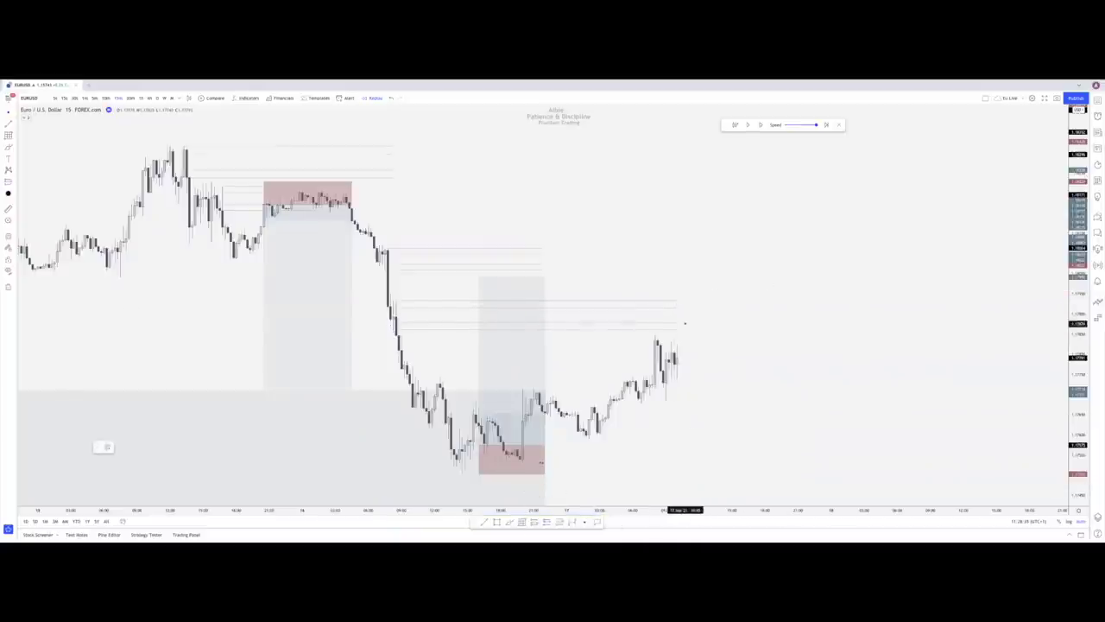
left_click(684, 321)
left_click_drag(685, 256, 680, 294)
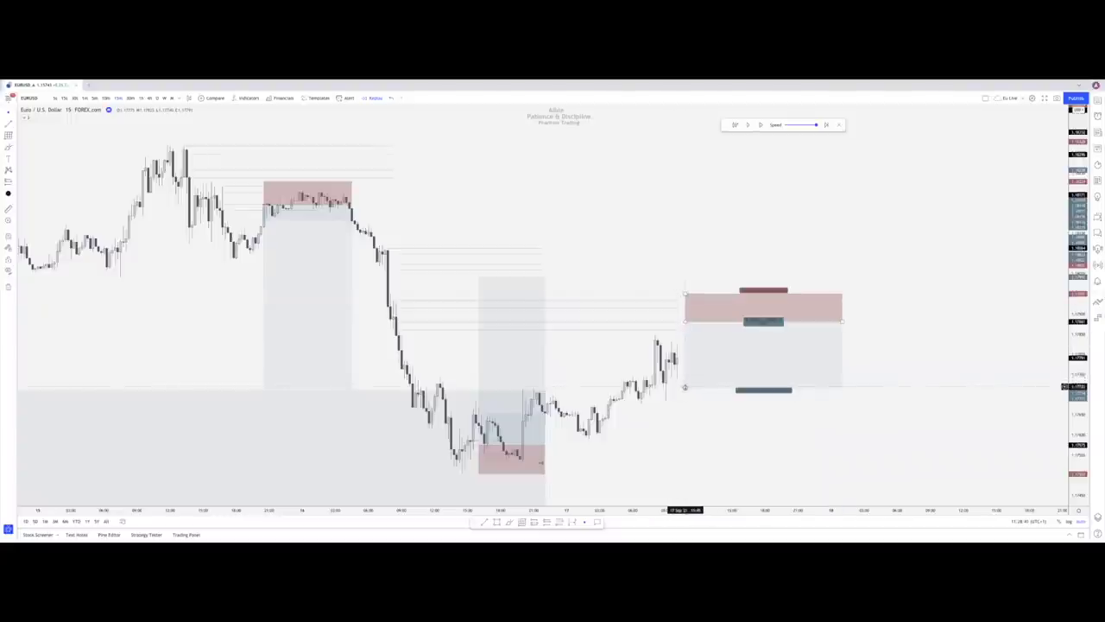
left_click_drag(684, 387, 685, 474)
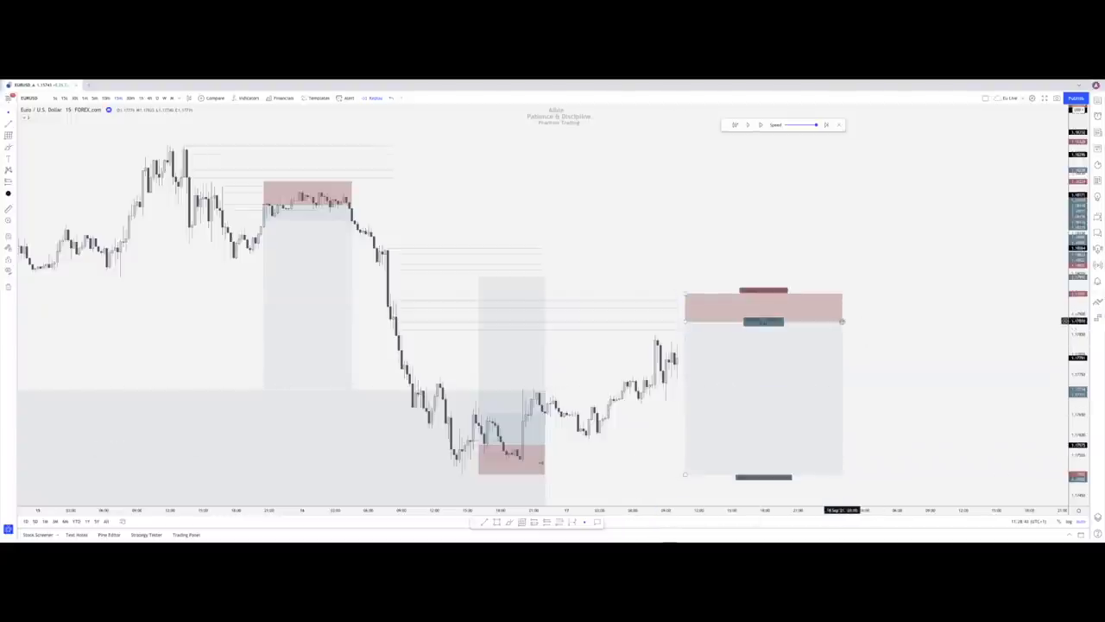
left_click_drag(842, 321, 753, 321)
Step the replay forward candle by candle until price triggers the new short and turns down
left_click(763, 126)
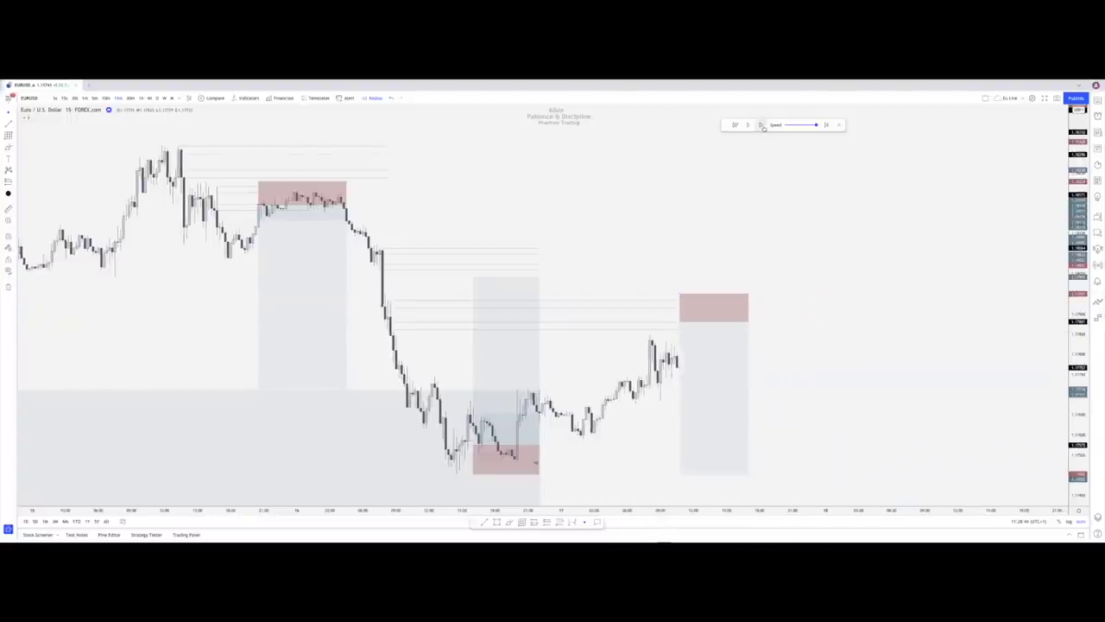
left_click(764, 126)
left_click(763, 126)
left_click(763, 126)
left_click(763, 126)
left_click(763, 126)
left_click(763, 126)
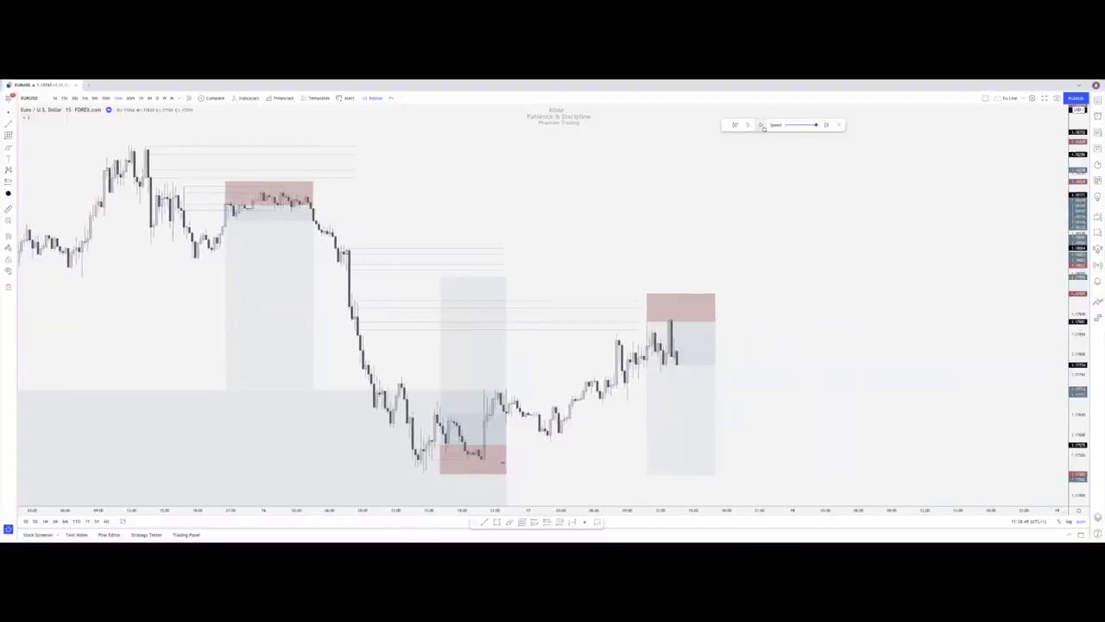
left_click(763, 126)
Reduce the long position's target to the short's entry level and tighten its stop to just below the swing low
left_click(474, 454)
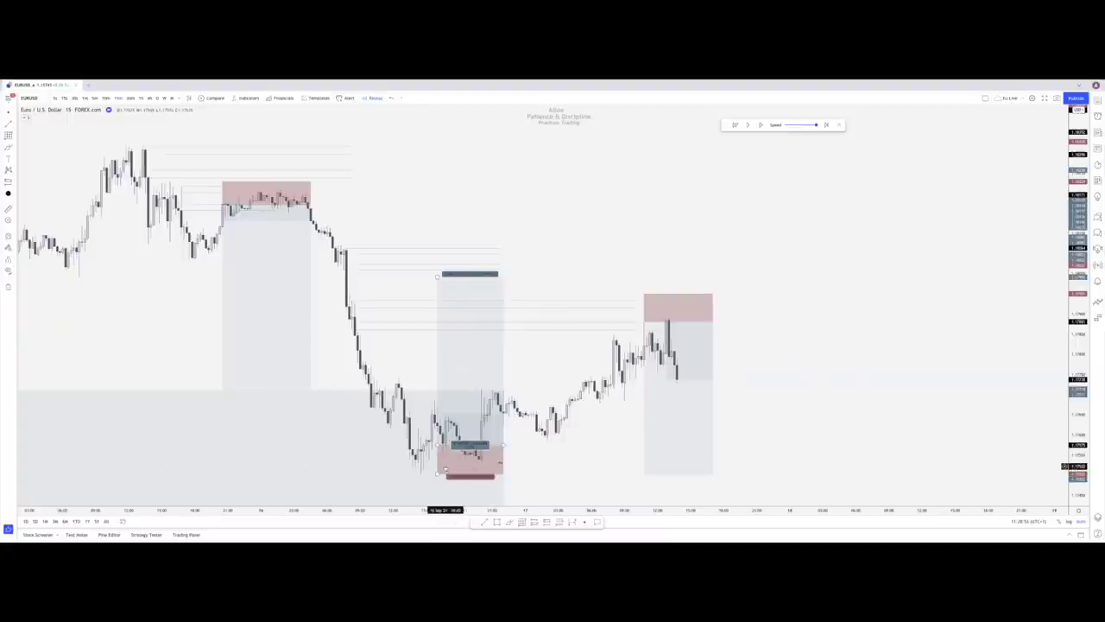
left_click(434, 477)
left_click(467, 470)
mouse_move(436, 274)
left_mouse_down()
mouse_move(437, 323)
mouse_move(456, 320)
left_mouse_up()
left_click(421, 364)
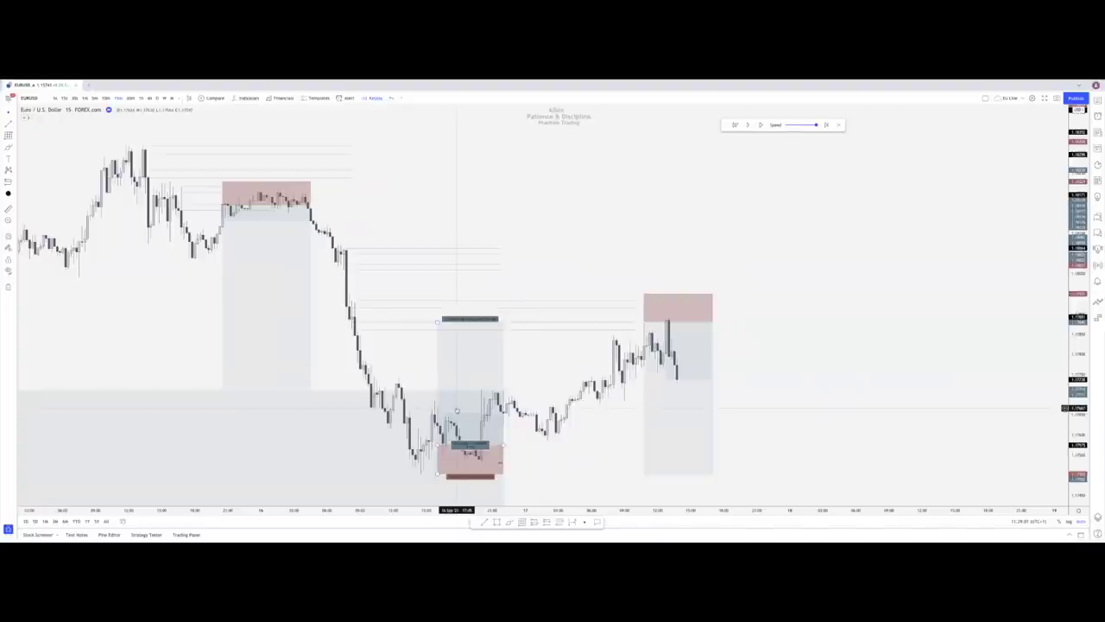
left_click_drag(437, 474, 437, 470)
left_click(555, 469)
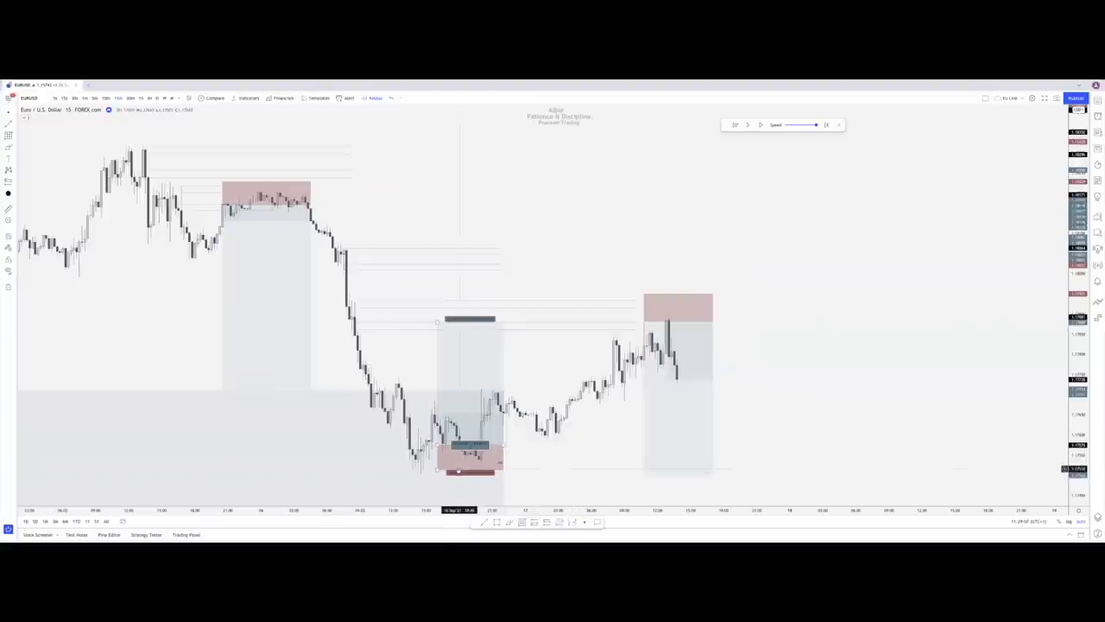
Shift the long position slightly lower and fine-tune its stop to sit at the swing low
left_click(424, 471)
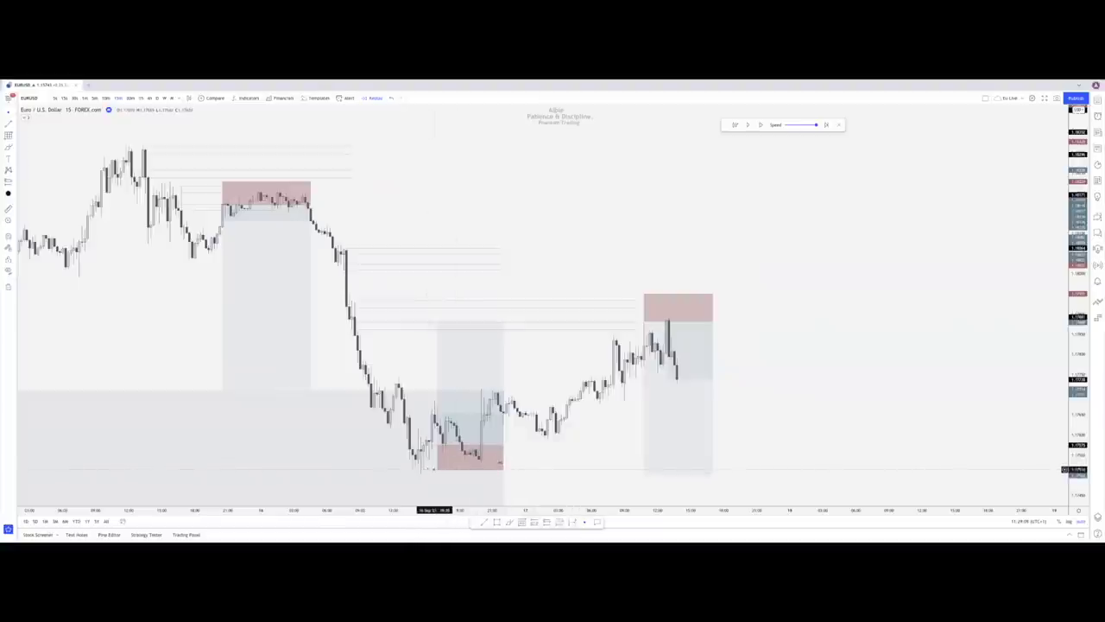
left_click(456, 431)
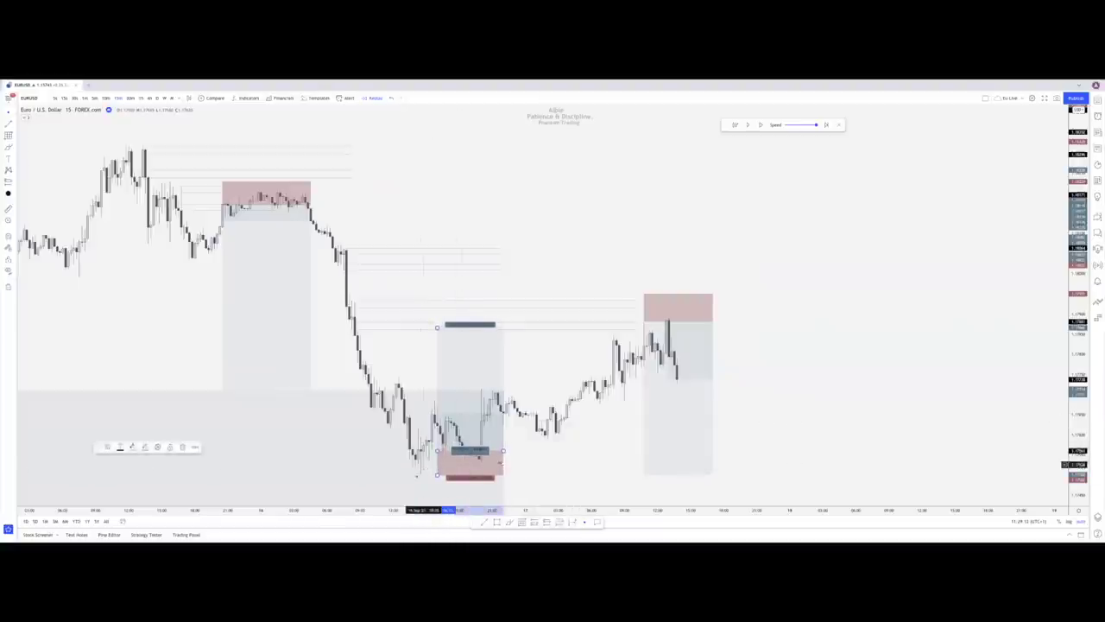
left_click_drag(437, 476, 437, 474)
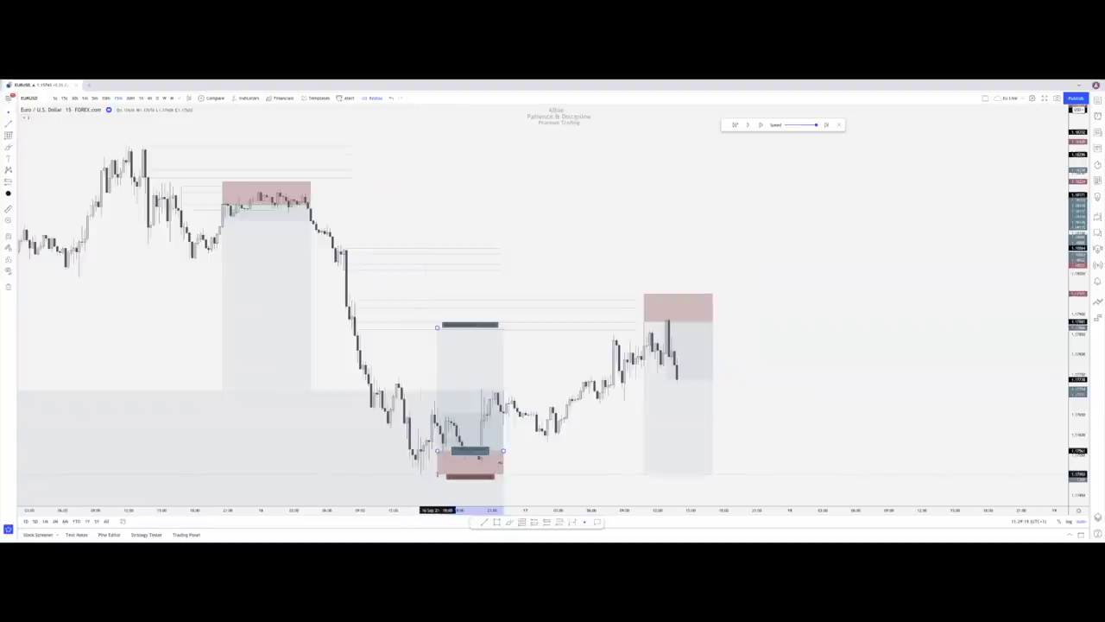
left_click(405, 471)
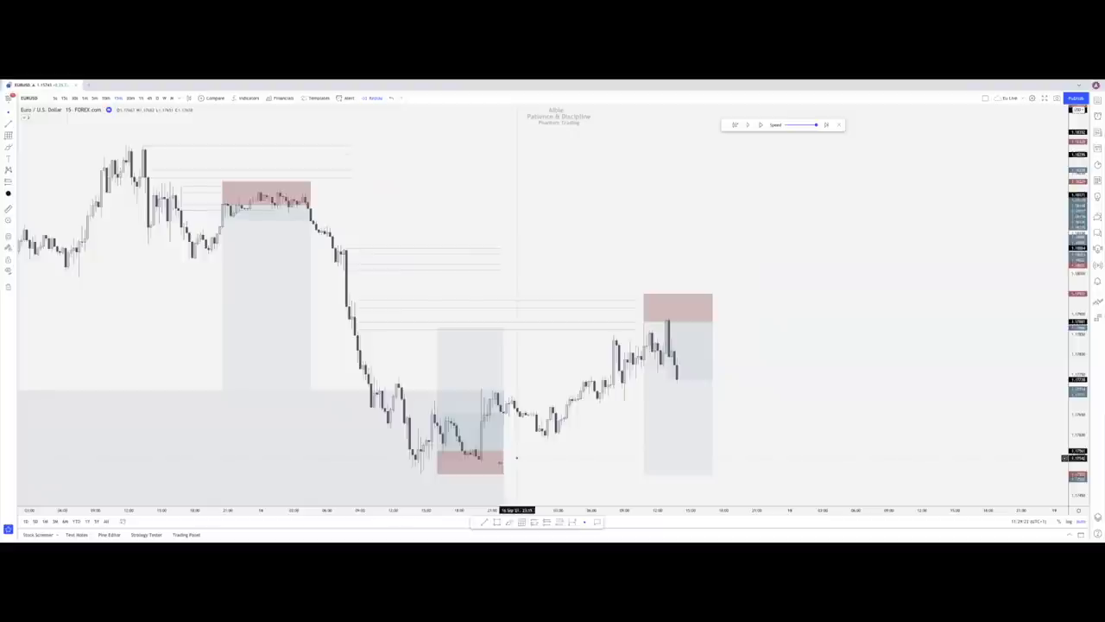
Extend the upper retracement levels well past the latest candle and place a wide short there, with its stop at the highest level
mouse_move(499, 249)
left_mouse_down()
mouse_move(799, 259)
mouse_move(905, 248)
left_mouse_up()
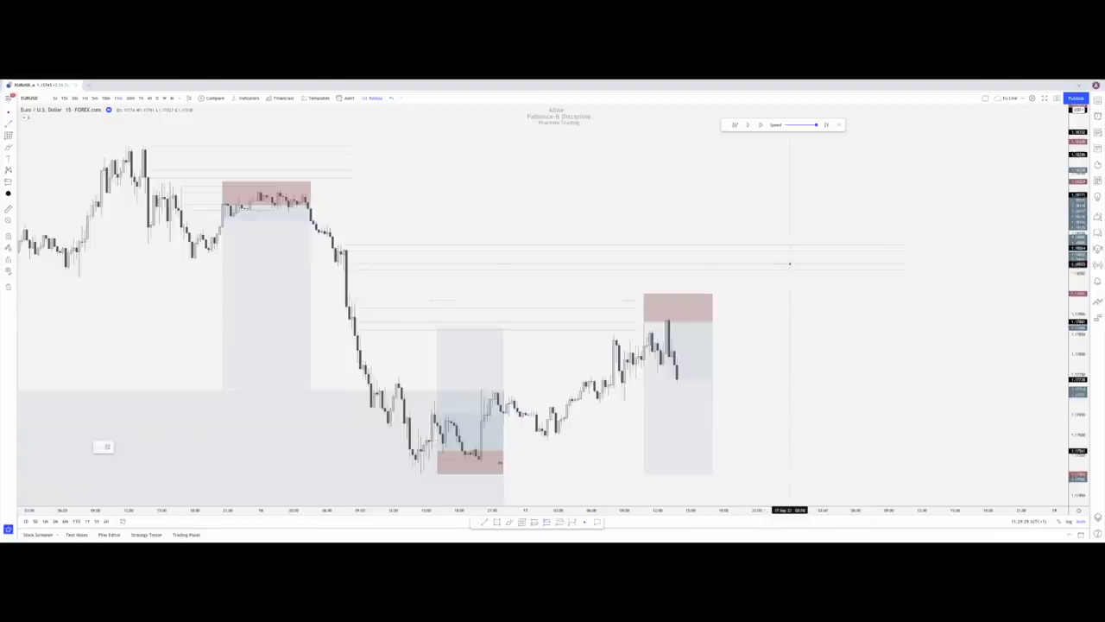
left_click(789, 263)
left_click_drag(789, 198, 788, 245)
left_click_drag(947, 264, 899, 264)
left_click(668, 409)
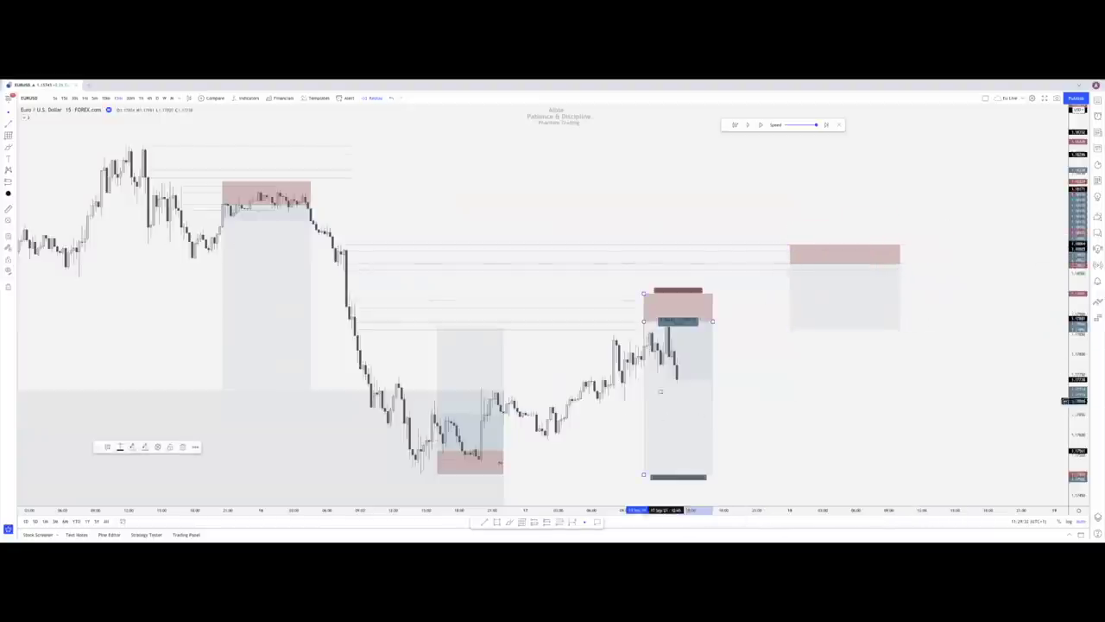
left_click(752, 400)
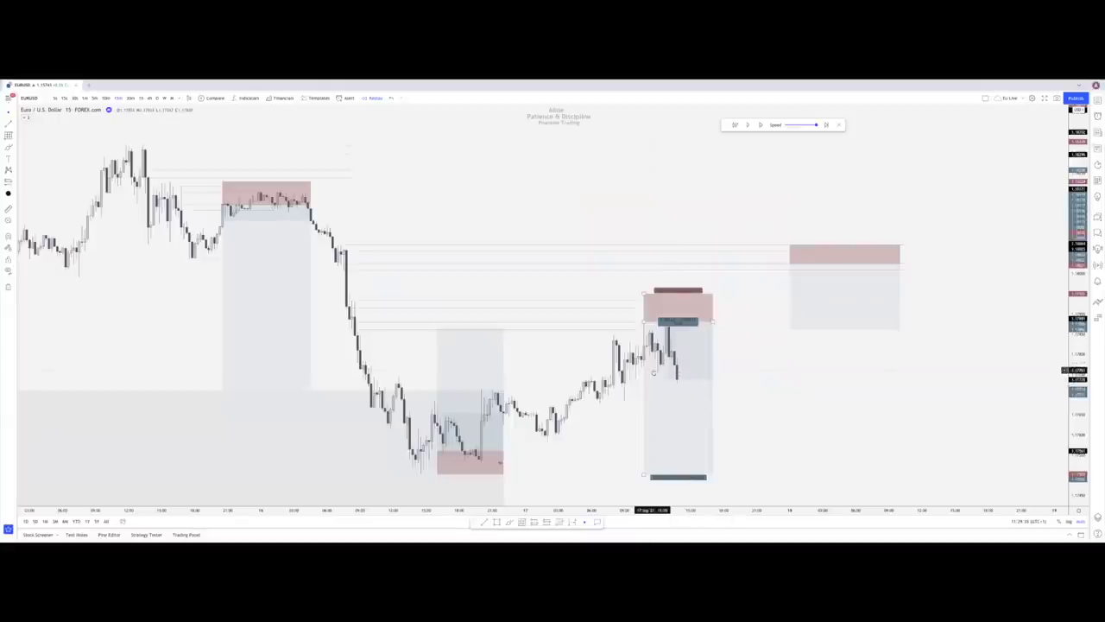
key("Escape")
Step the replay forward candle by candle until price falls through the active short's target
left_click(760, 125)
left_click(760, 125)
left_click(760, 125)
left_click(760, 125)
left_click(760, 126)
left_click(760, 125)
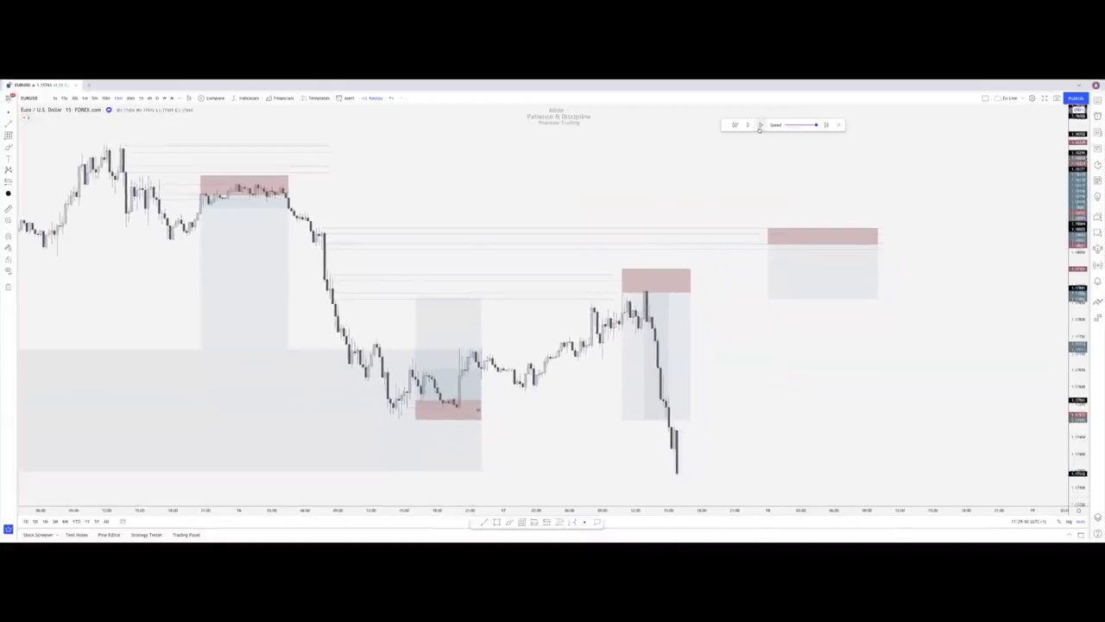
left_click(759, 125)
left_click(759, 125)
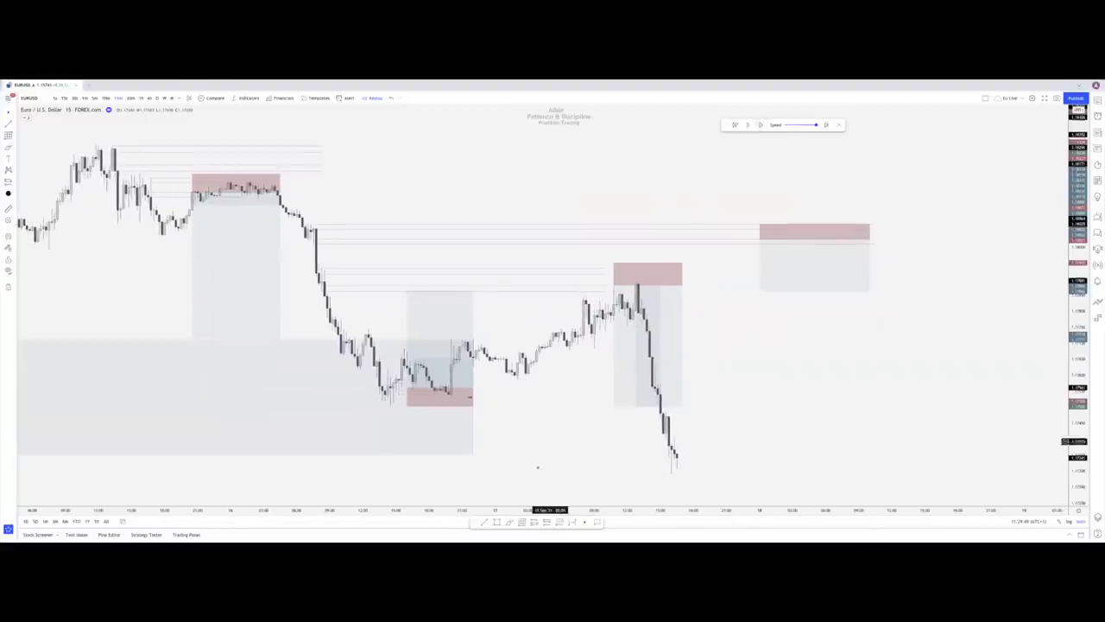
Extend the active short's target down to the latest swing low
mouse_move(660, 361)
left_click_drag(613, 406, 613, 472)
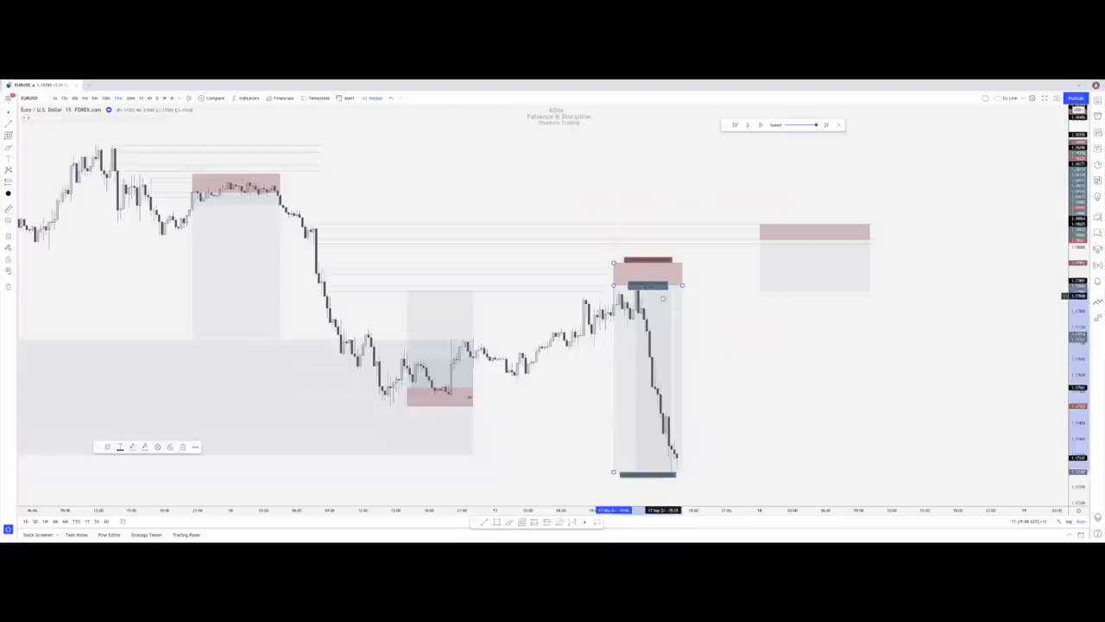
left_click(703, 333)
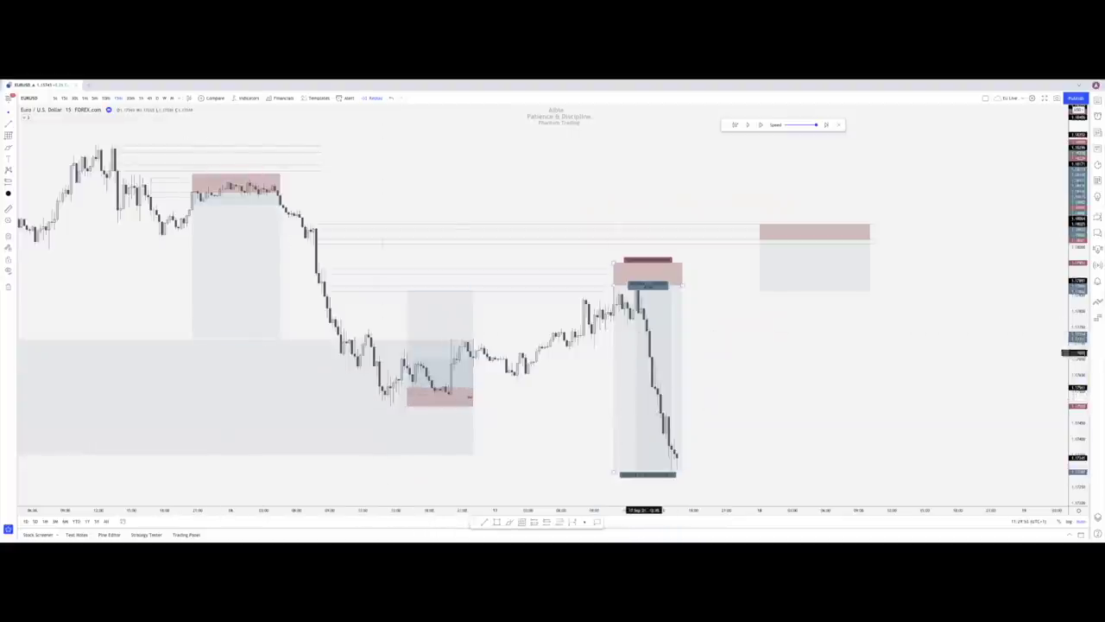
left_click(816, 268)
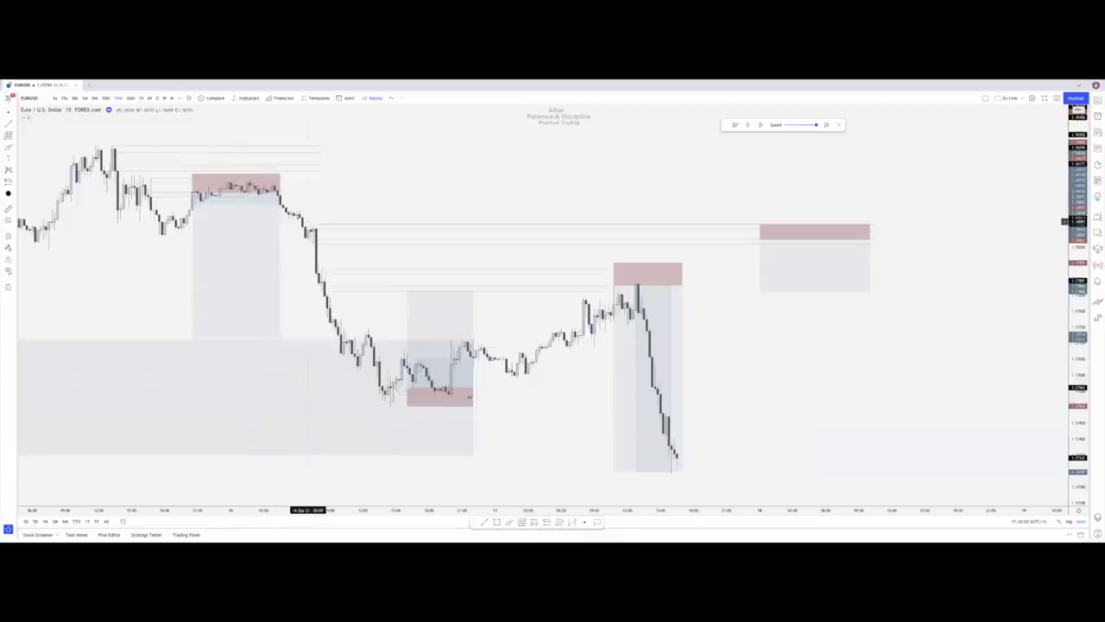
Play the replay forward through the sideways movement after the sell-off until 20 September
scroll(313, 235, "down", 2)
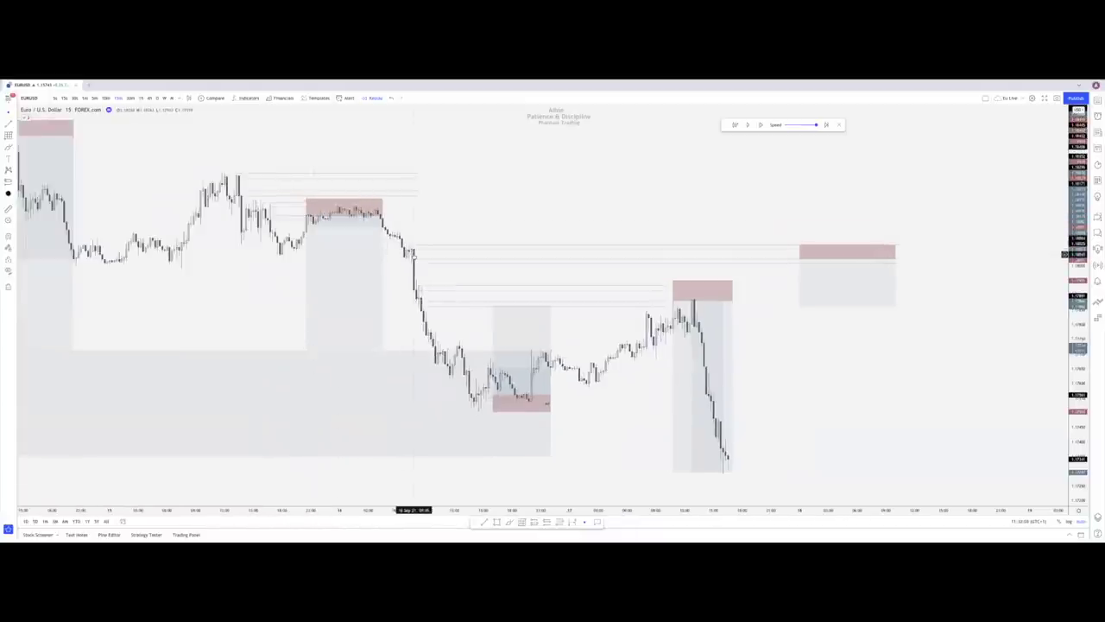
scroll(420, 304, "up", 2)
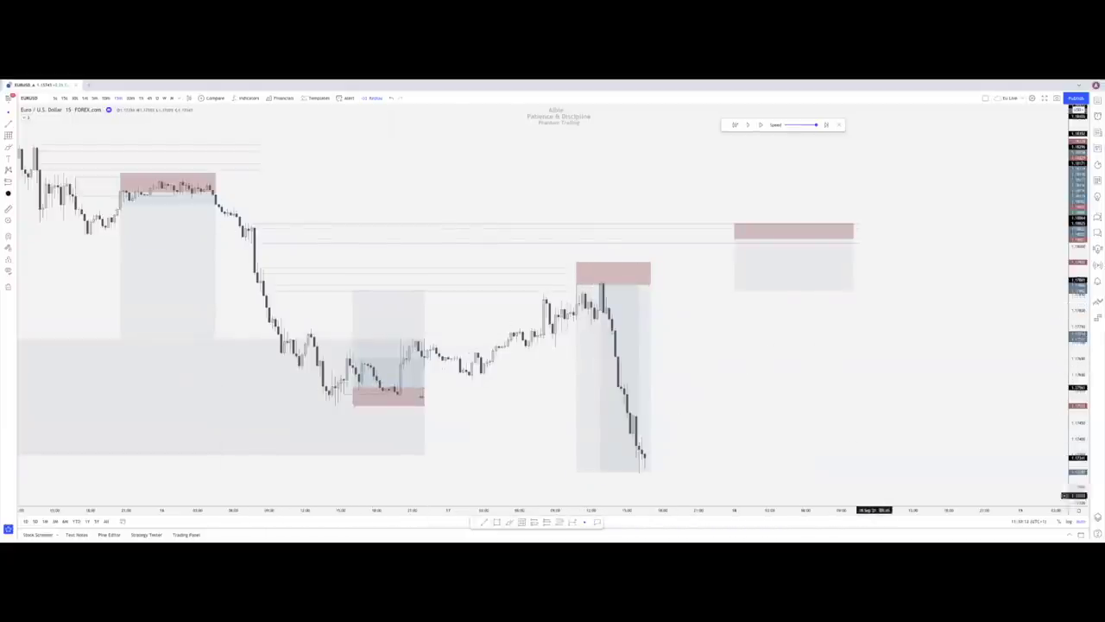
left_click_drag(747, 416, 655, 395)
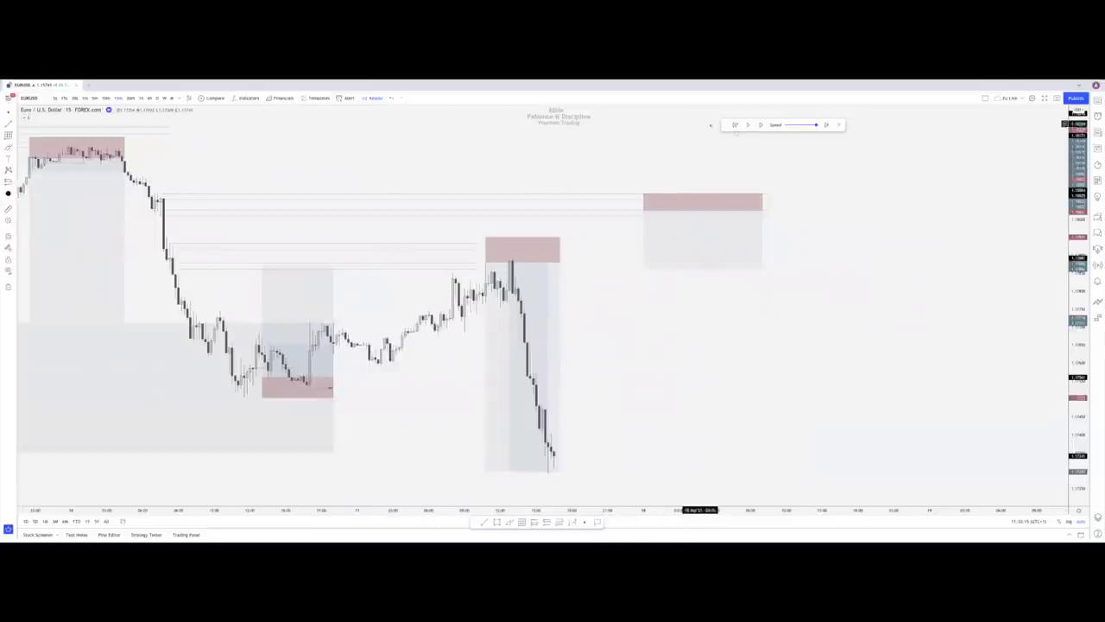
left_click(748, 125)
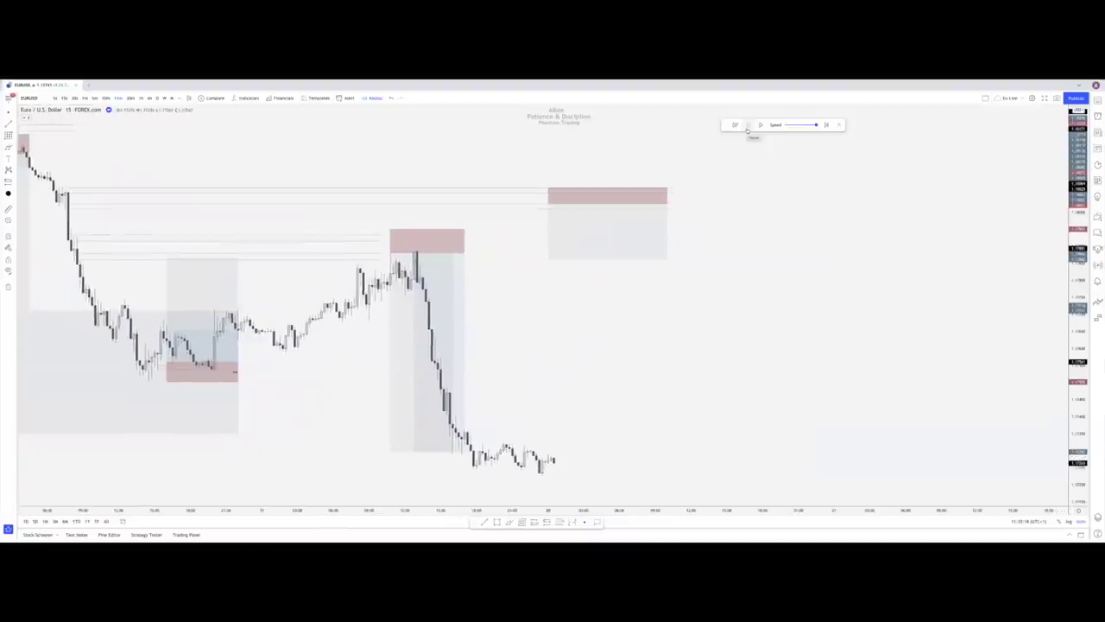
Switch to the 4-hour chart and delete the demand zone that price has broken through
left_click(151, 97)
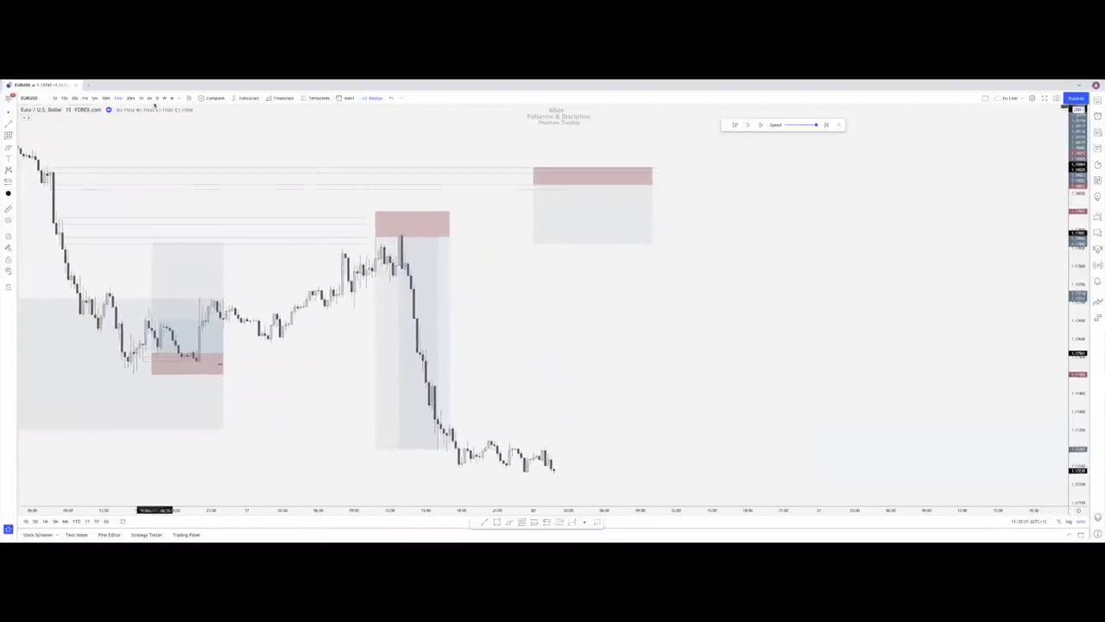
left_click(370, 377)
key("Delete")
left_click(545, 309)
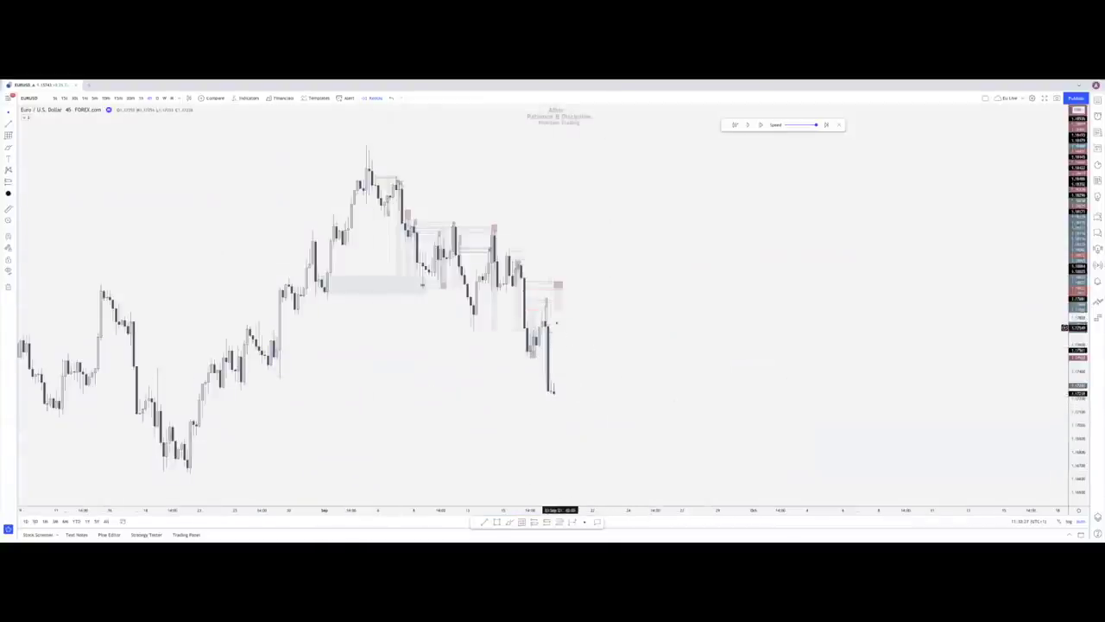
key("Delete")
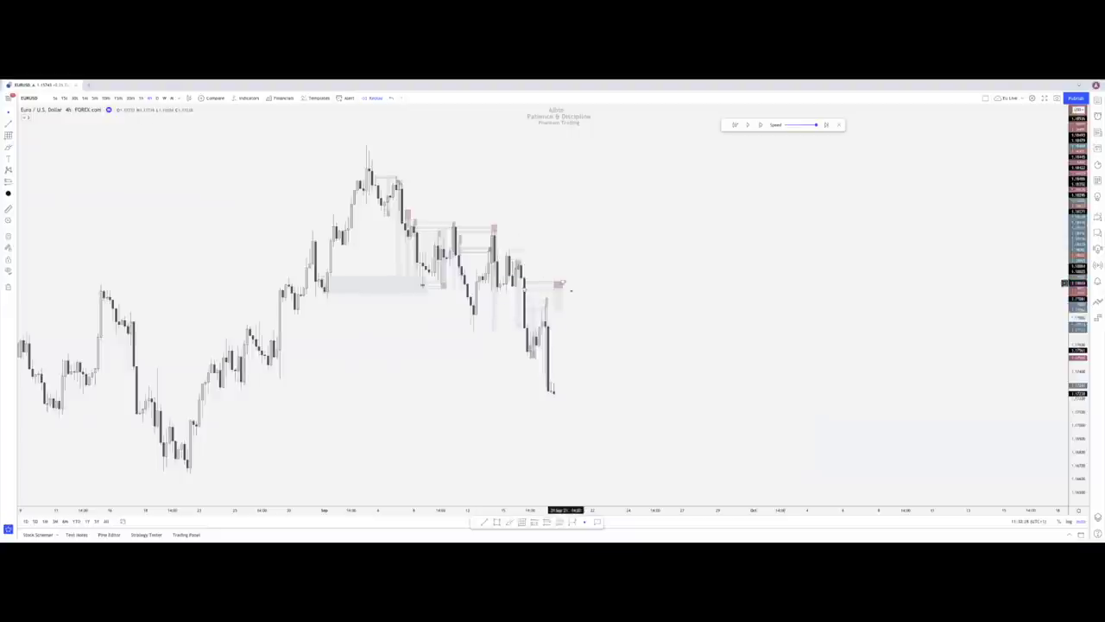
key("ctrl+z")
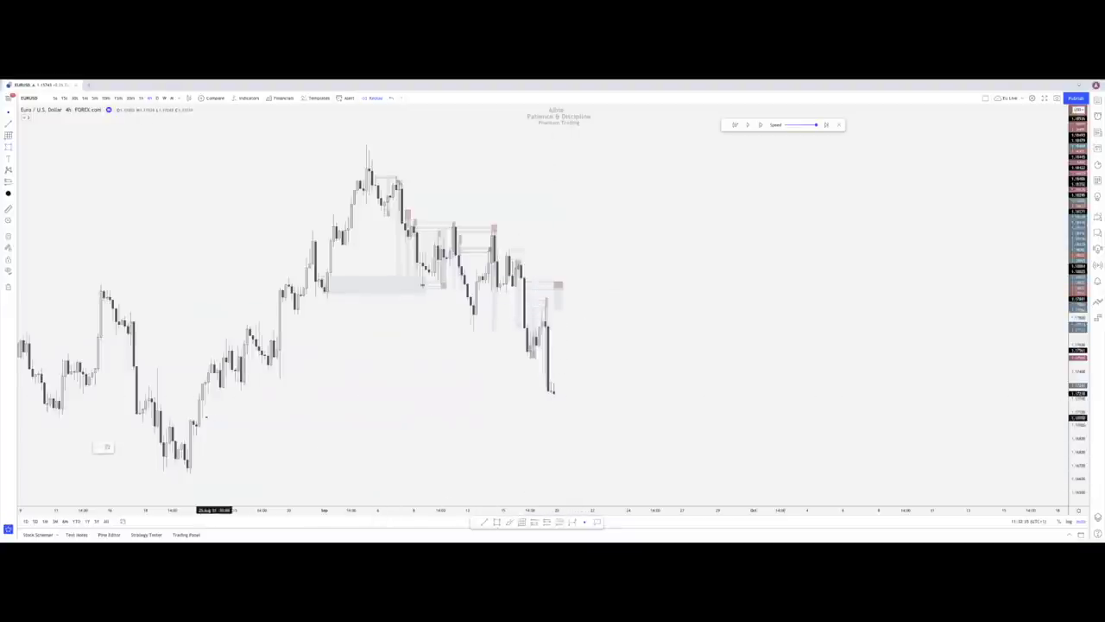
Draw a 4-hour demand zone rectangle just above the August swing low, extending slightly past the latest candle
mouse_move(192, 420)
left_mouse_down()
mouse_move(558, 413)
mouse_move(558, 436)
left_mouse_up()
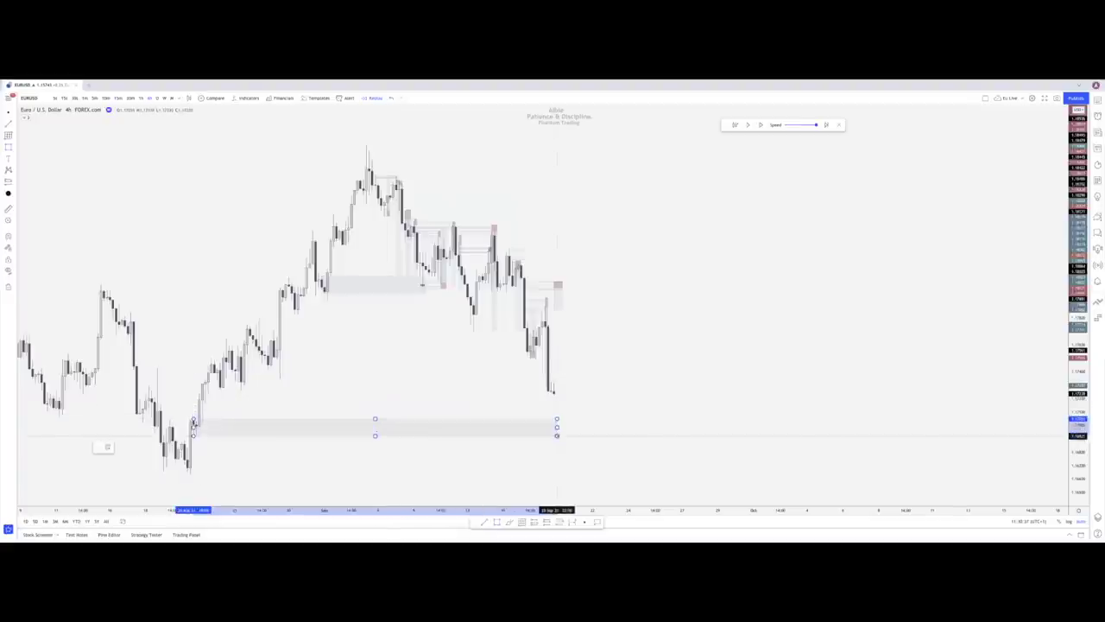
left_click_drag(557, 426, 570, 427)
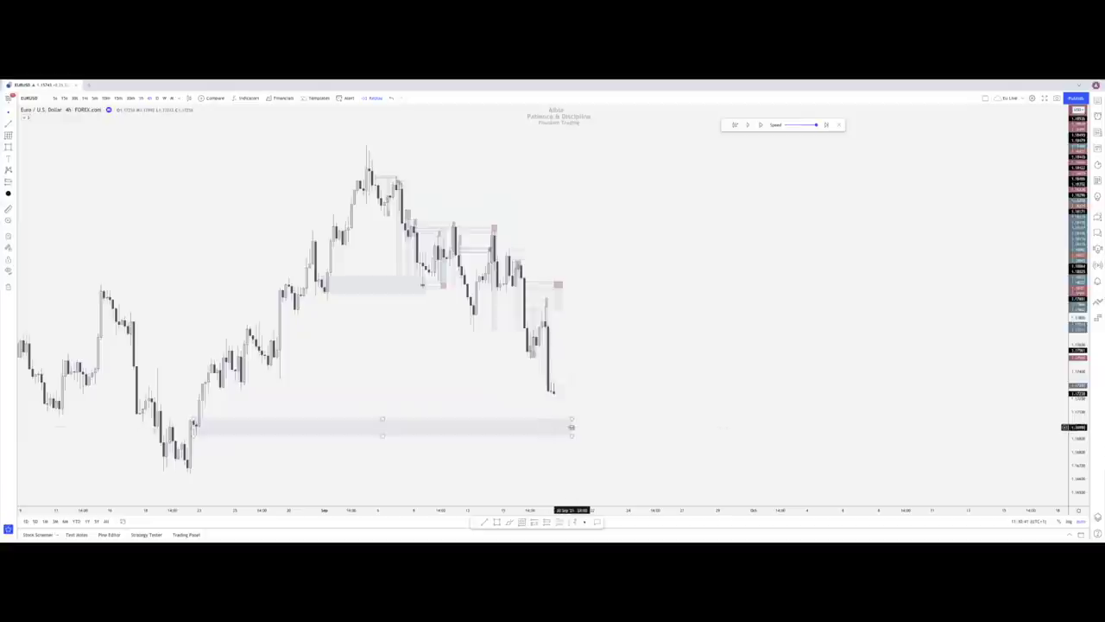
right_click(570, 426)
mouse_move(604, 436)
left_click(641, 472)
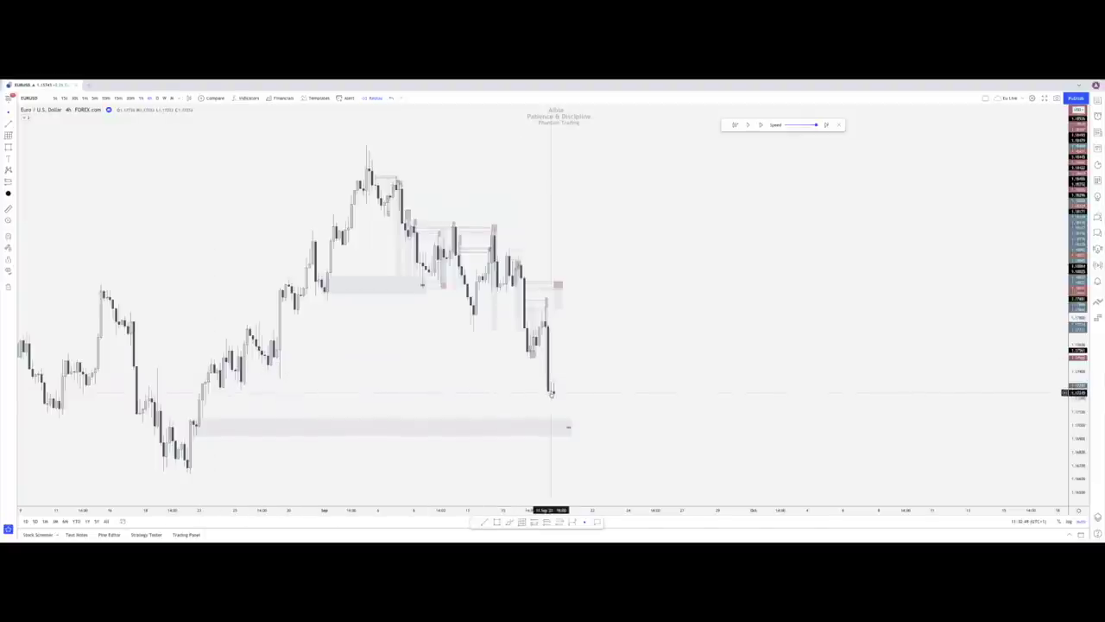
Return to the 15-minute chart and examine the late-August rally, comparing its origin with the current price area
left_click(118, 100)
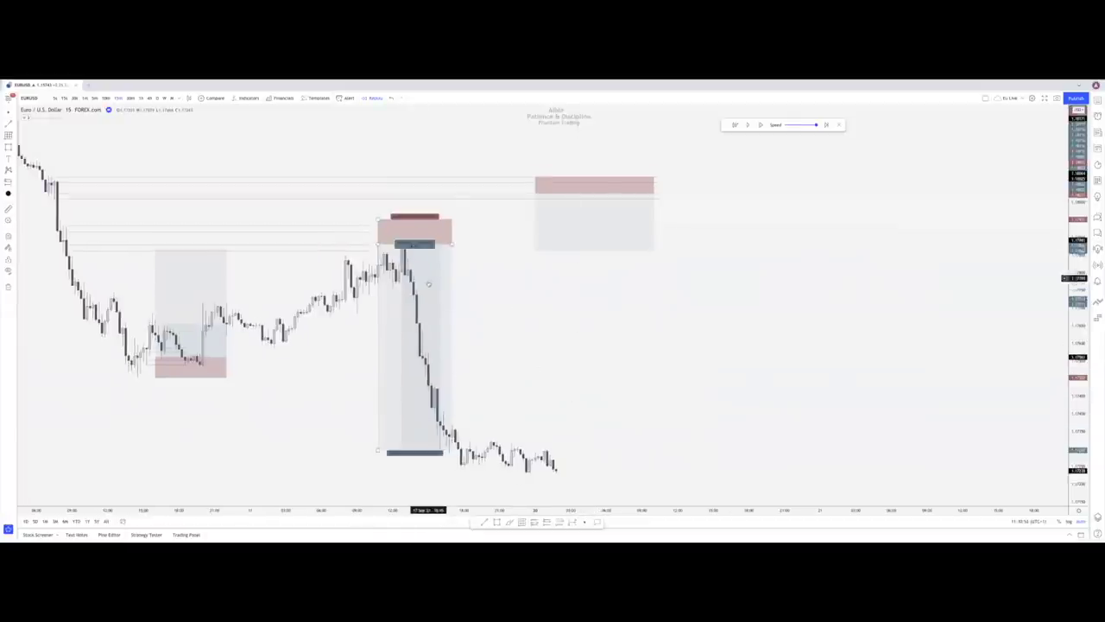
scroll(450, 439, "down", 2)
scroll(449, 438, "down", 5)
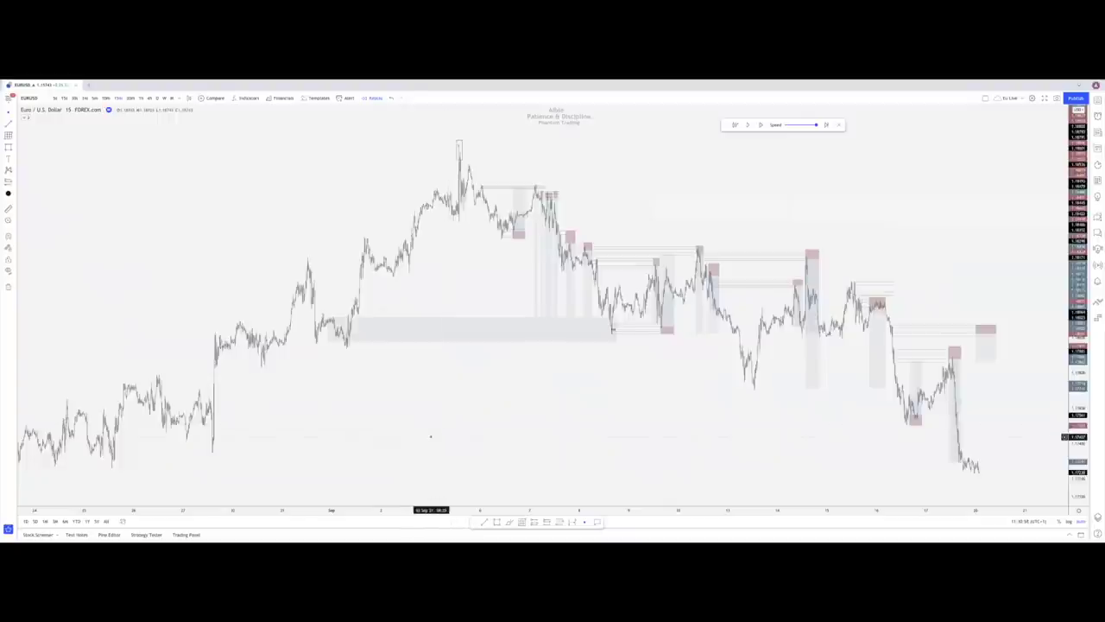
scroll(340, 440, "up", 5)
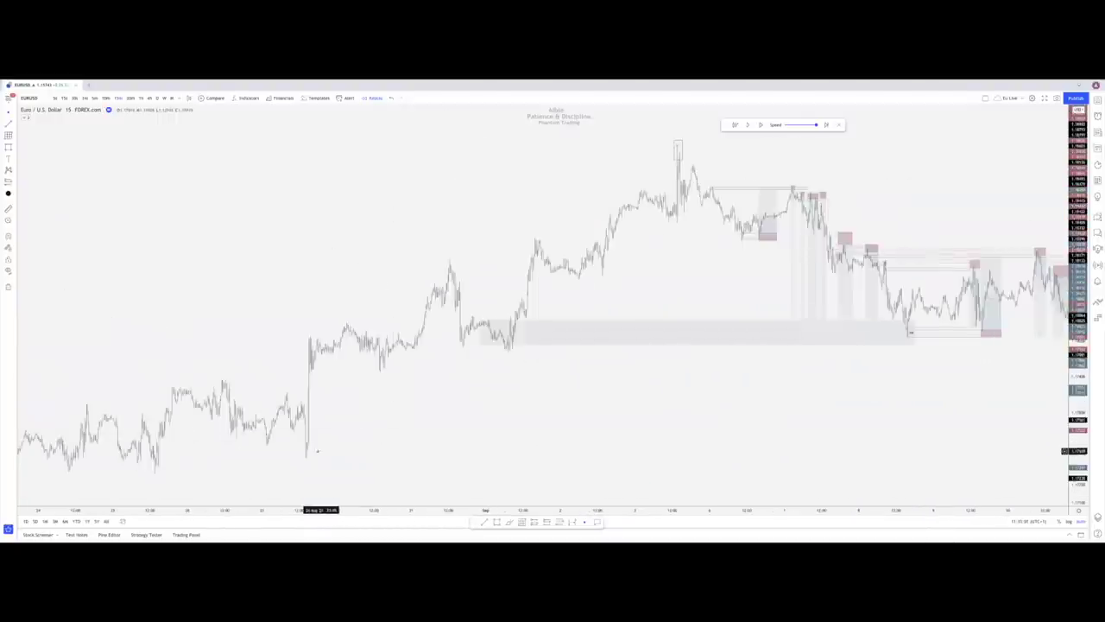
left_click_drag(299, 450, 712, 437)
scroll(360, 451, "up", 1)
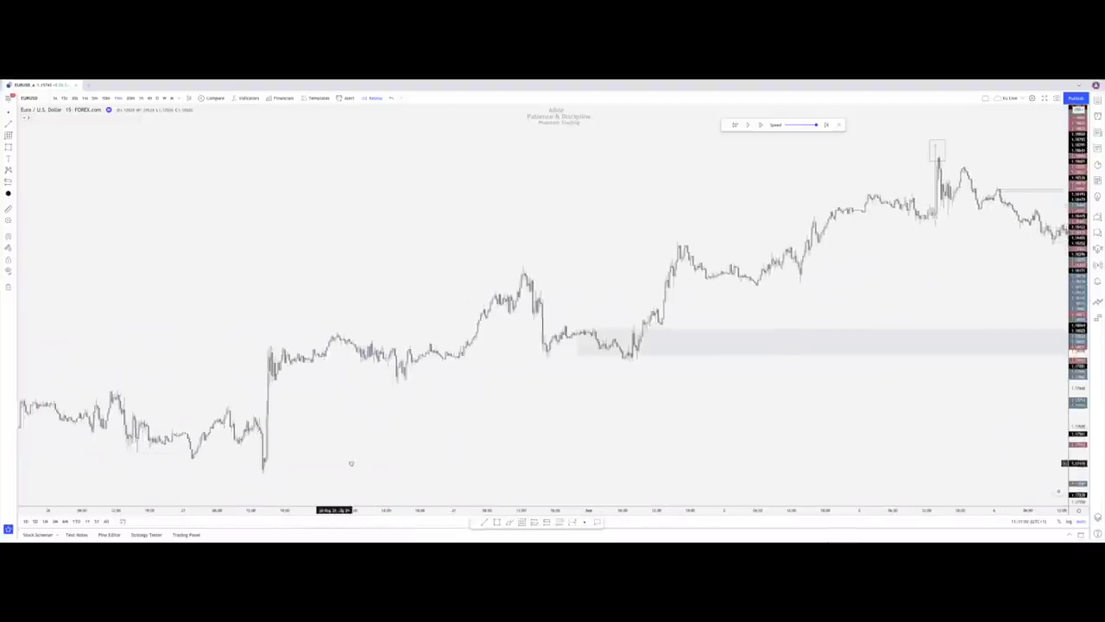
left_click_drag(319, 462, 490, 463)
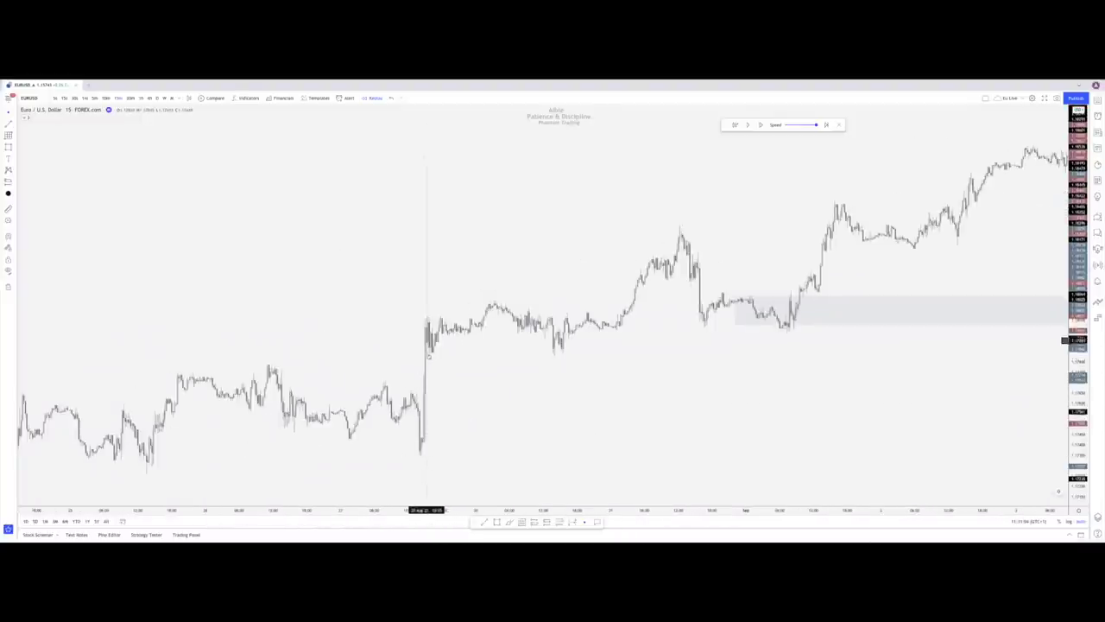
left_click_drag(760, 445, 288, 382)
left_click_drag(735, 440, 278, 397)
left_click_drag(960, 462, 463, 386)
scroll(464, 386, "right", 15)
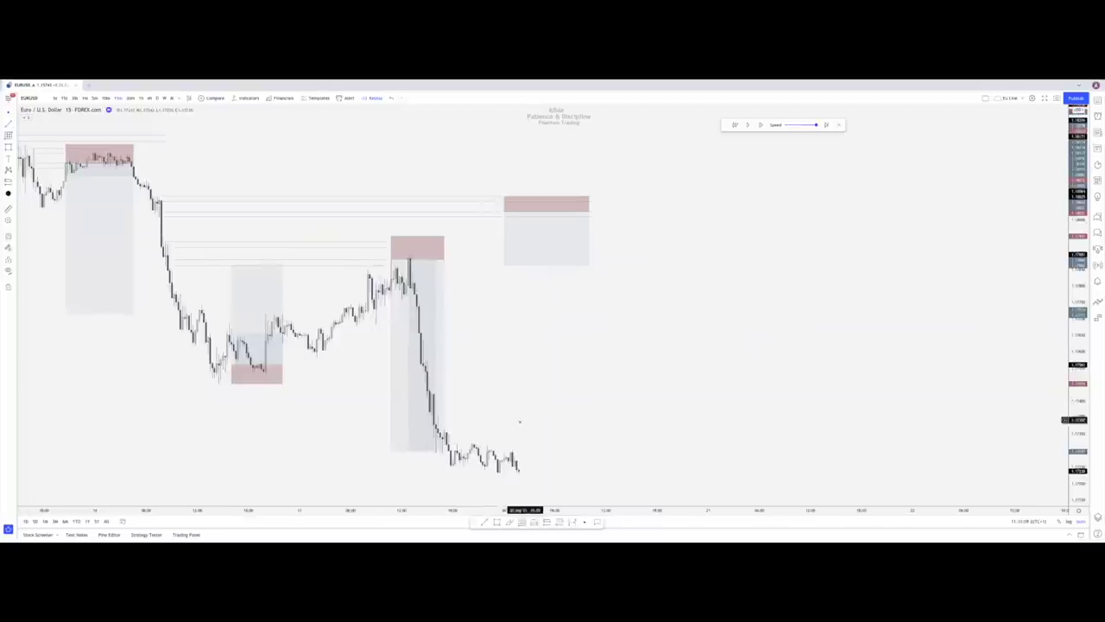
Draw two sets of retracement levels on the middle and lower parts of the latest sell-off, extending past the current candle
mouse_move(431, 415)
left_mouse_down()
mouse_move(553, 411)
mouse_move(640, 391)
left_mouse_up()
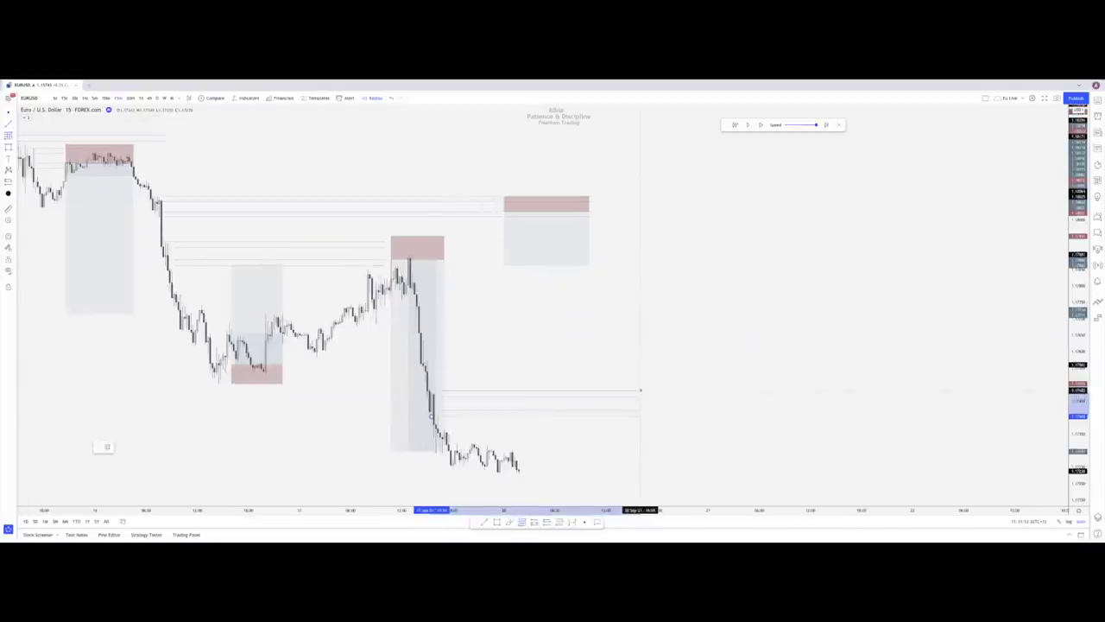
left_click(429, 380)
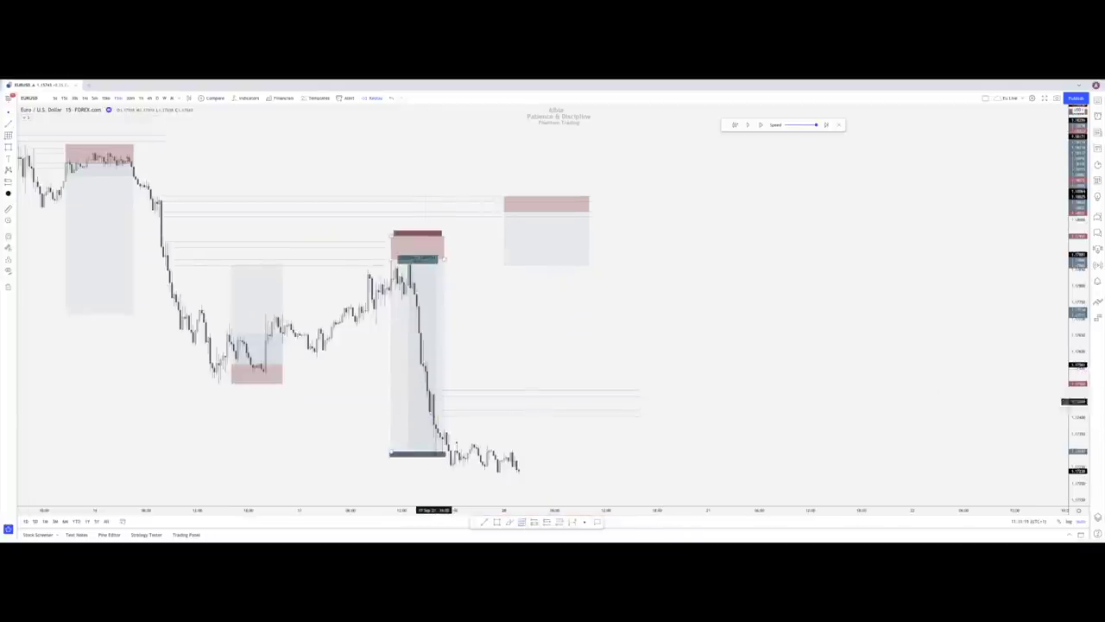
left_click(522, 522)
left_click_drag(423, 379, 694, 361)
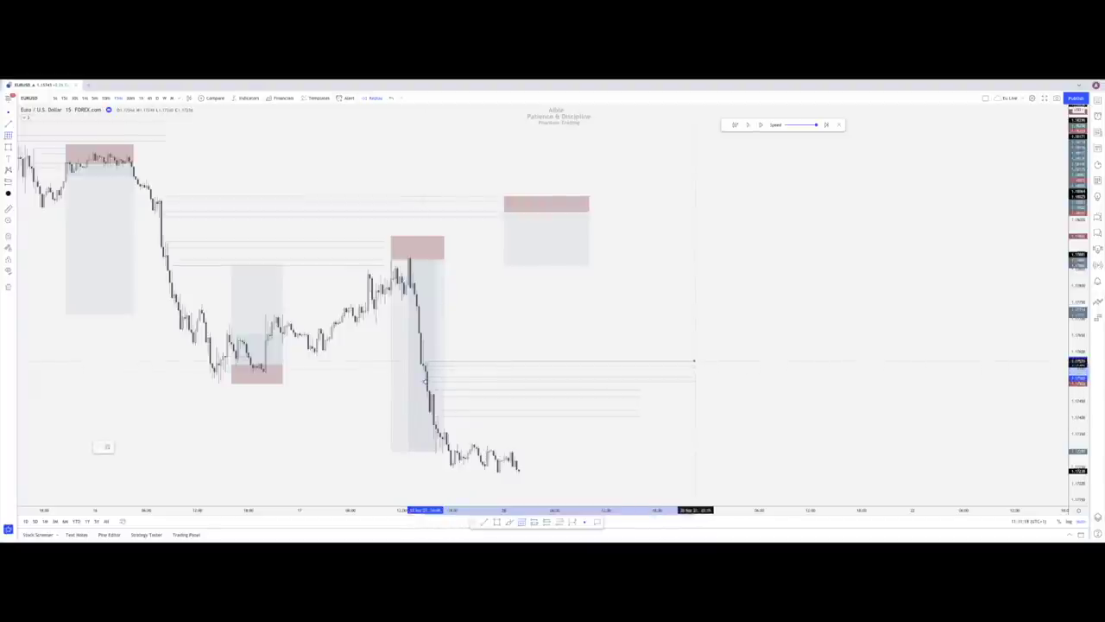
left_click(695, 361)
left_click(698, 336)
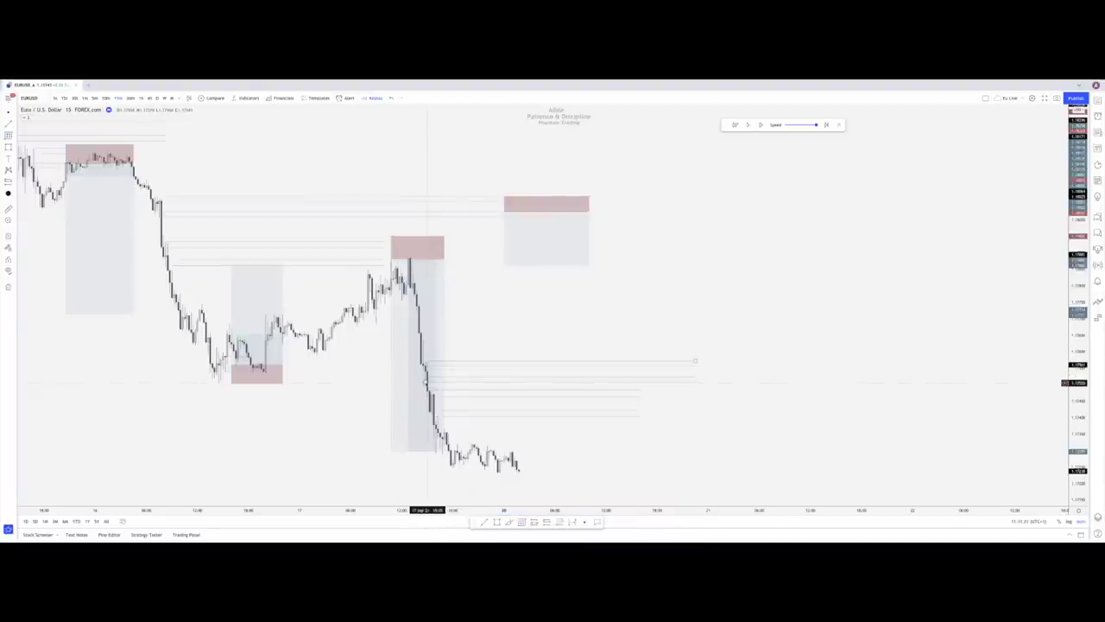
Clear the drawing selection and switch the chart to the 10-minute timeframe to inspect the sell-off's new levels
left_click(425, 380)
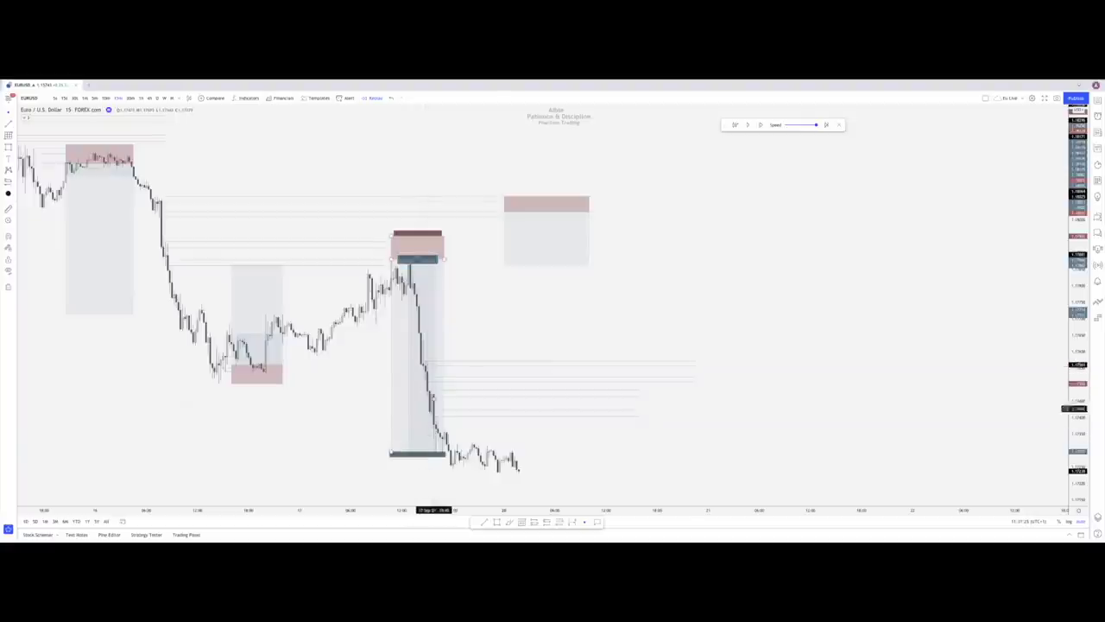
key("Escape")
left_click(105, 98)
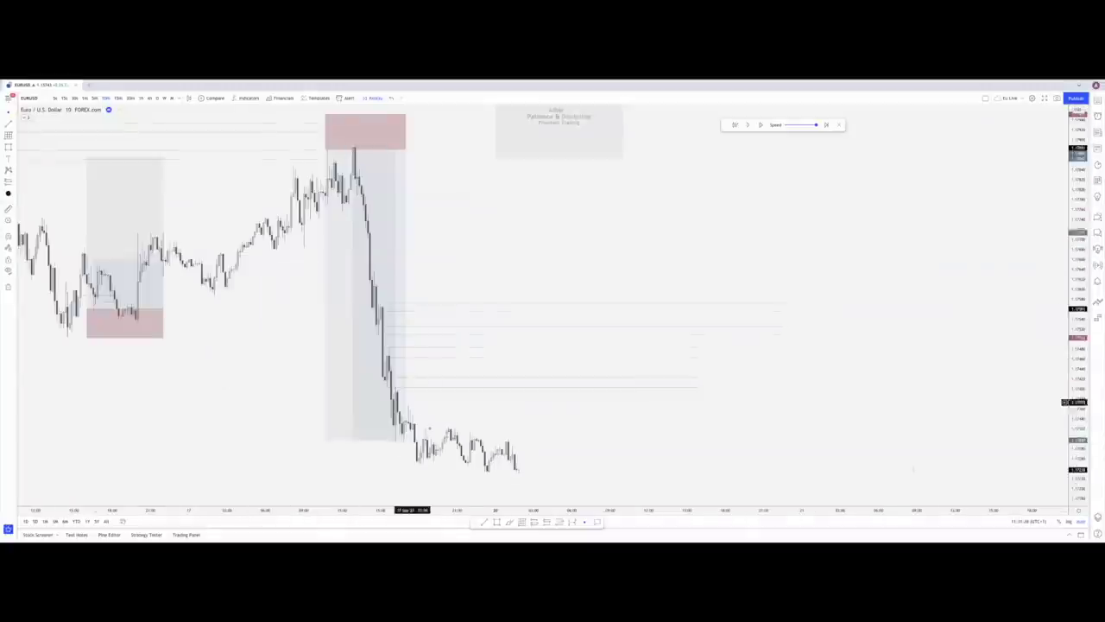
Adjust the anchor of the upper retracement levels on the sell-off and extend both sets well past the current candle
left_click(388, 318)
left_click_drag(381, 334, 381, 321)
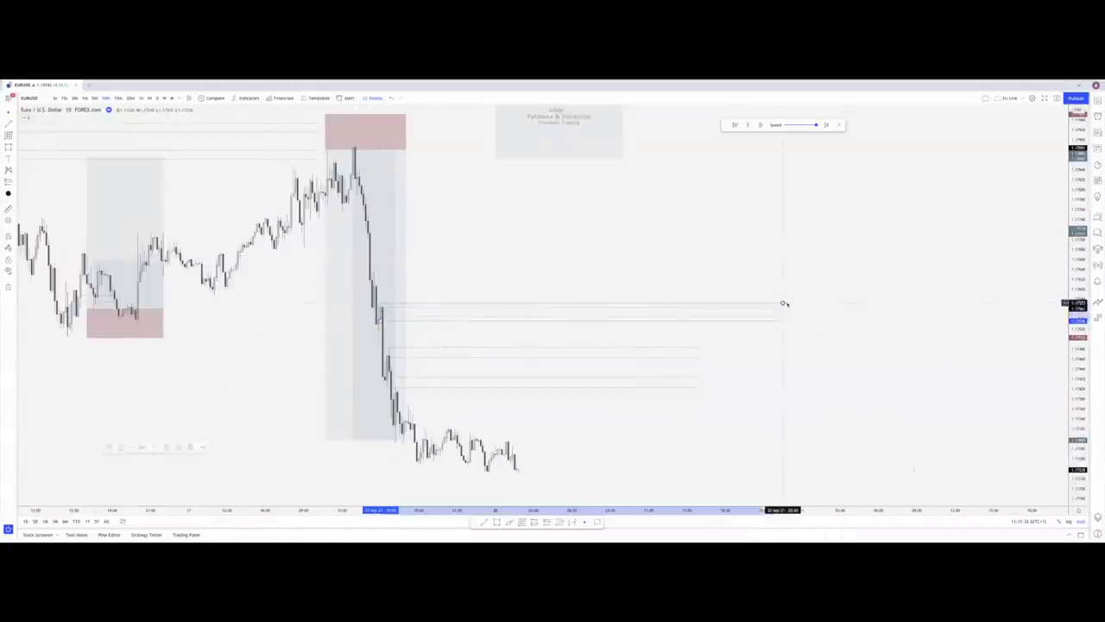
left_click_drag(783, 303, 1027, 305)
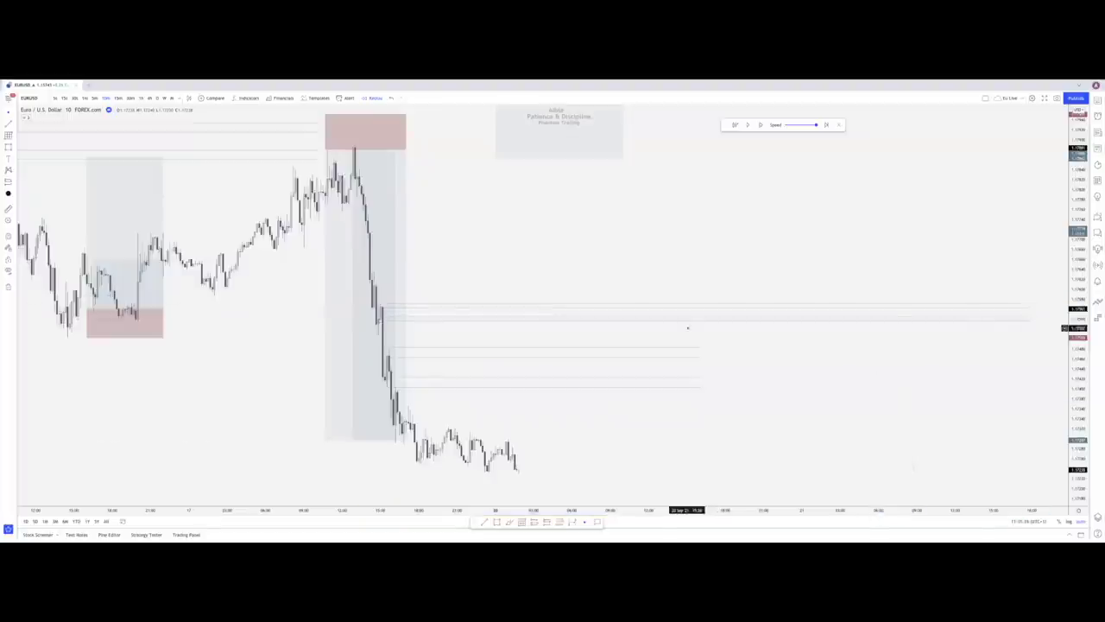
mouse_move(697, 347)
left_mouse_down()
mouse_move(1035, 337)
mouse_move(1030, 348)
left_mouse_up()
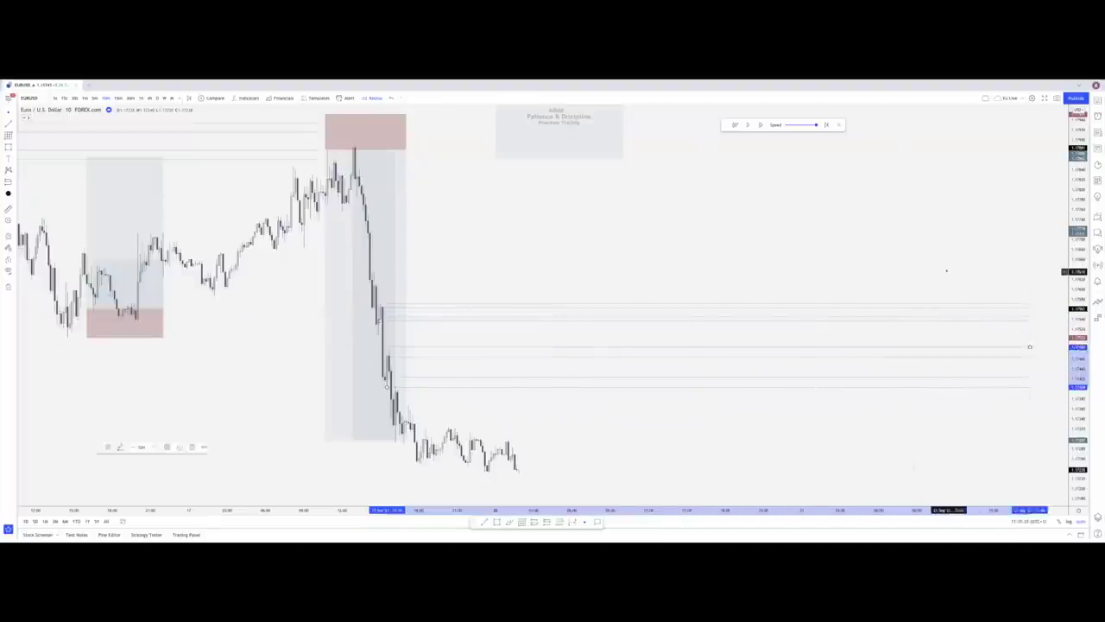
left_click(954, 275)
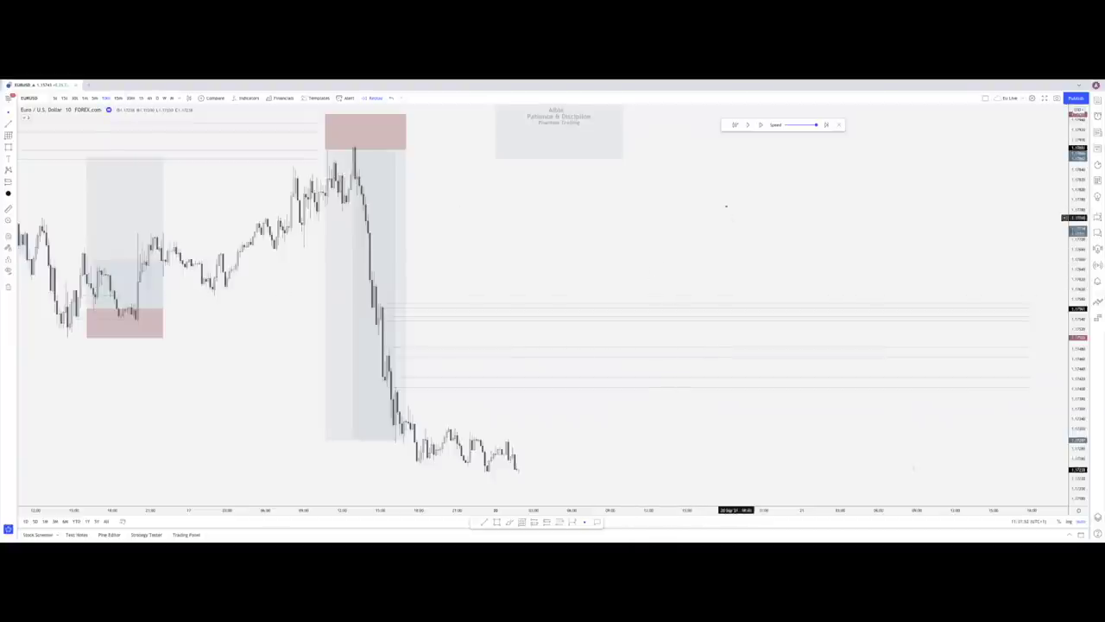
Advance the replay until price taps the lower 4-hour demand zone and bounces
left_click(749, 125)
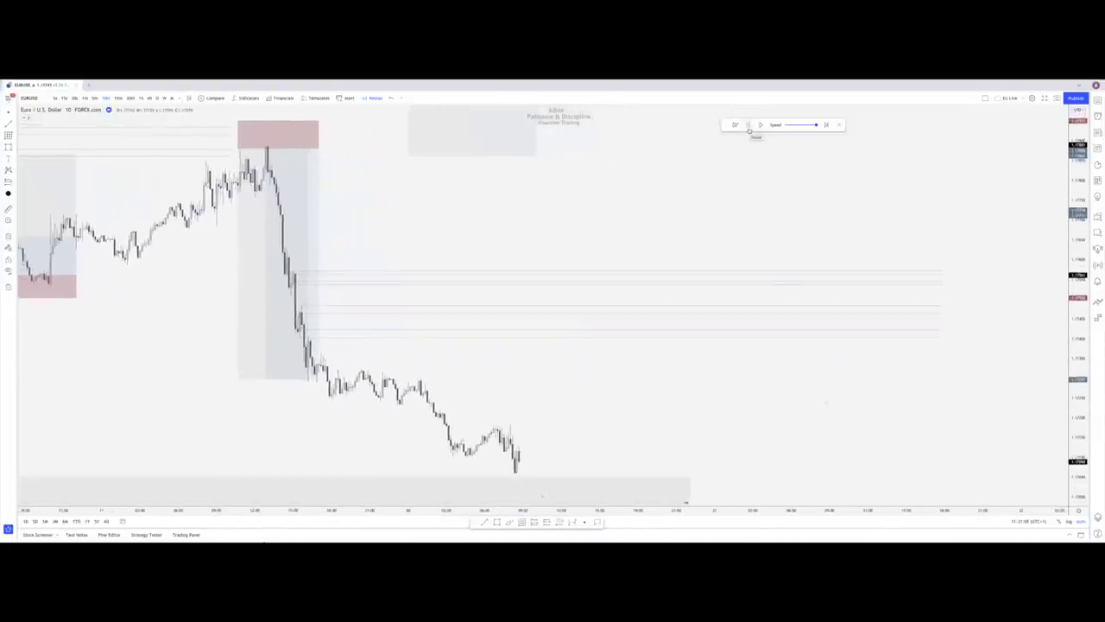
left_click(749, 126)
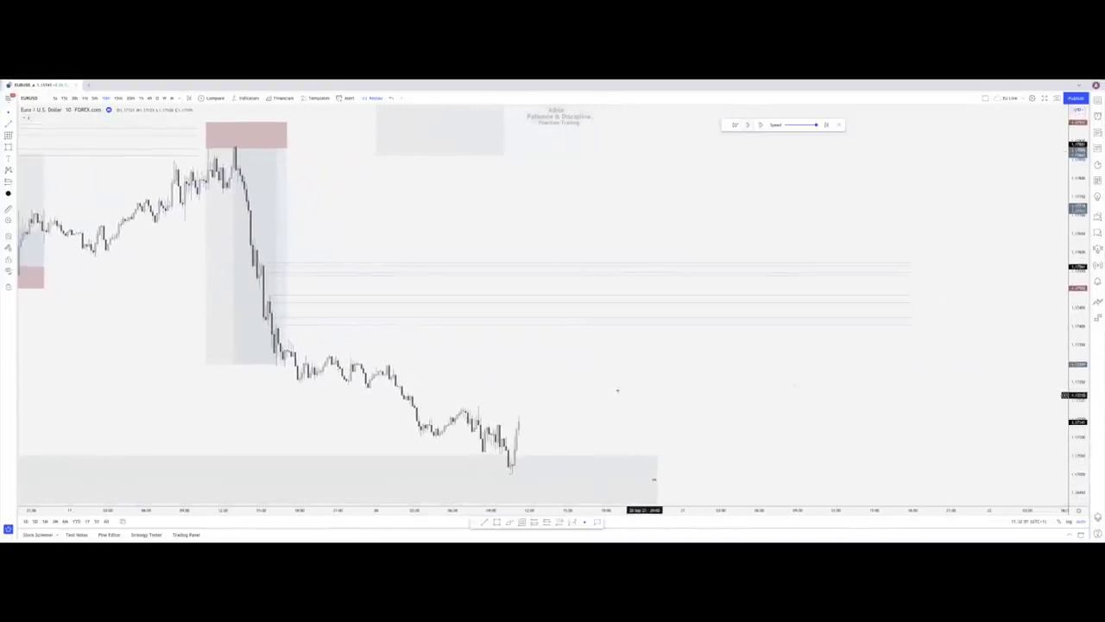
key("Delete")
scroll(557, 453, "up", 2)
left_click_drag(471, 442, 687, 429)
scroll(721, 423, "down", 2)
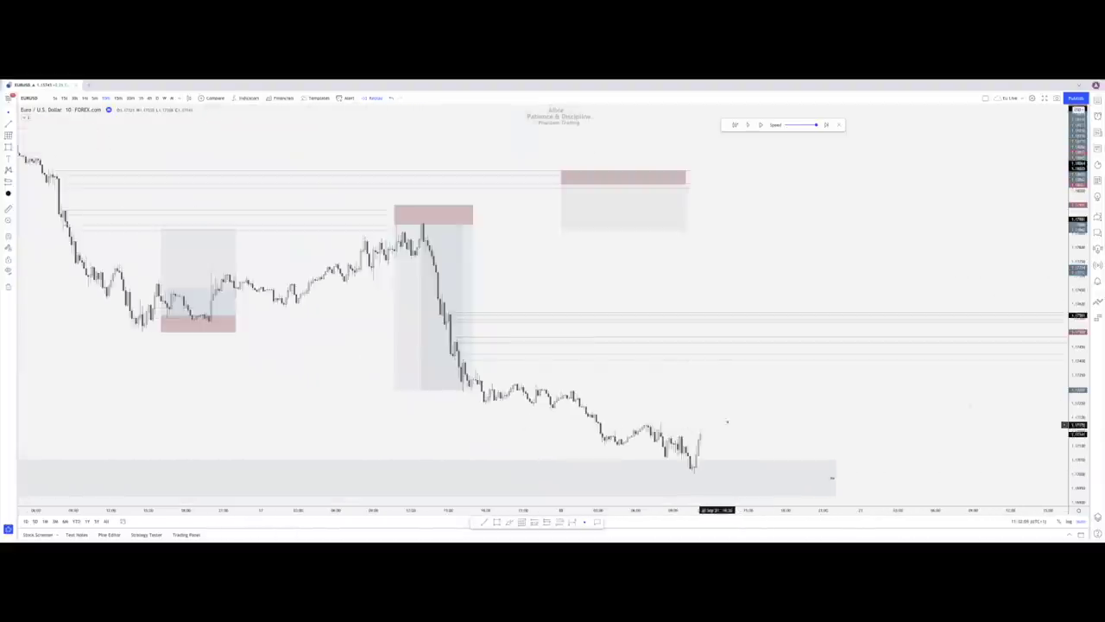
left_click_drag(809, 413, 732, 410)
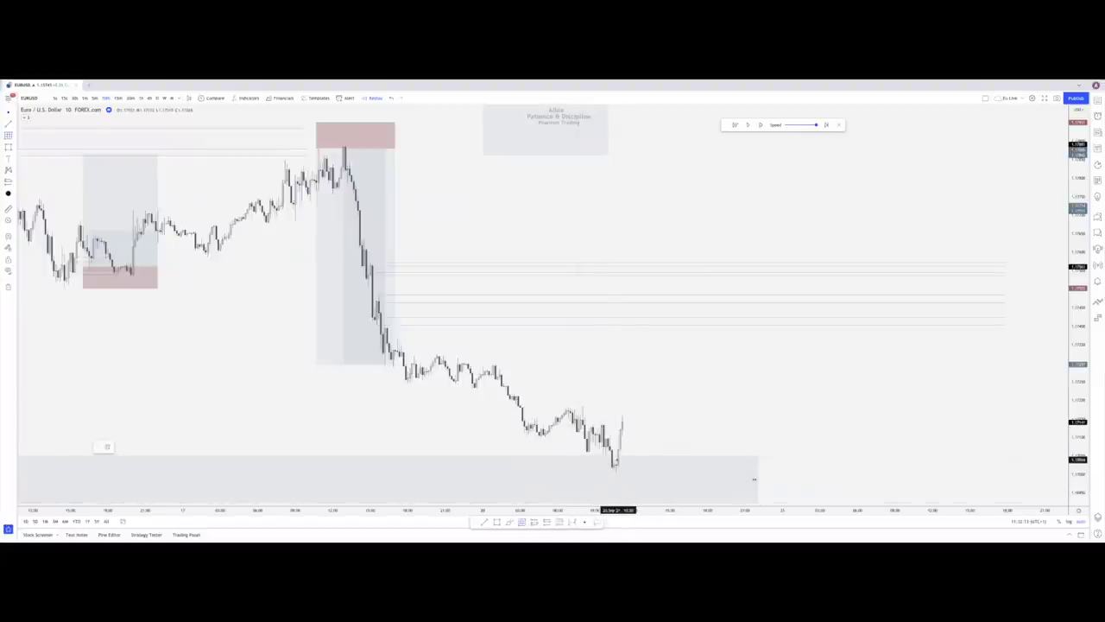
Draw retracement levels on the swing-low candle inside the demand zone and advance the replay through the pullback
left_click(615, 463)
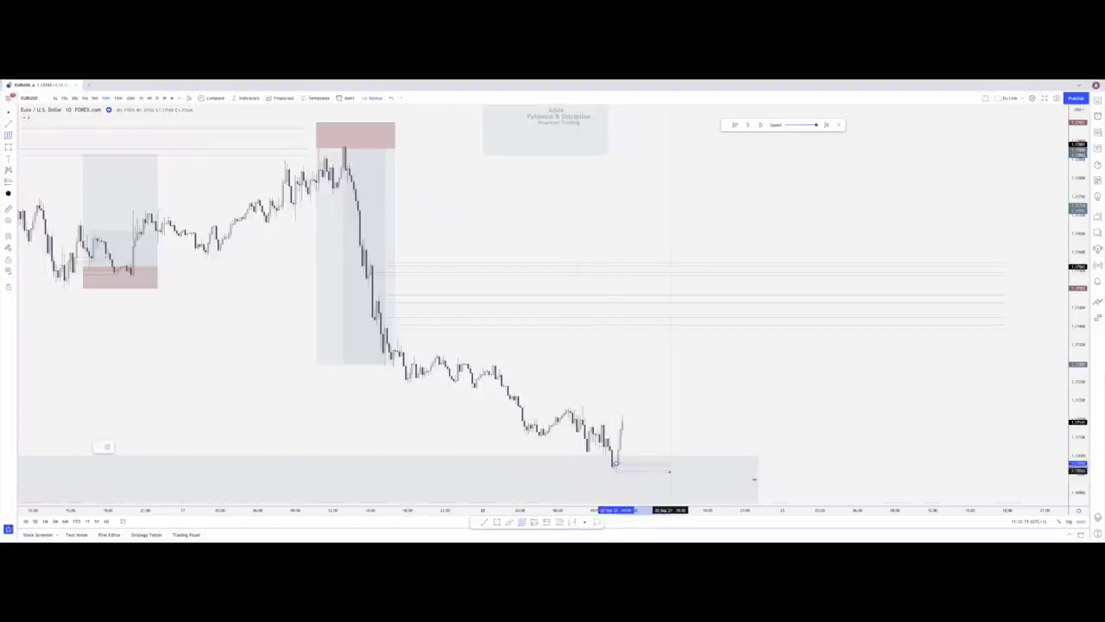
left_click(669, 472)
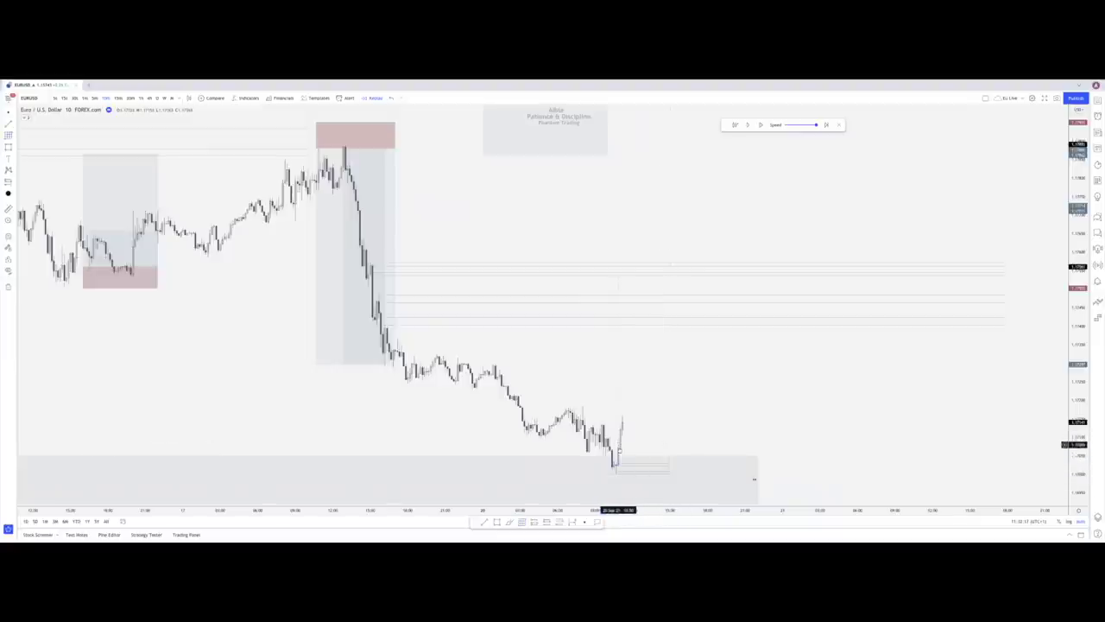
left_click(748, 126)
left_click(747, 125)
left_click(747, 126)
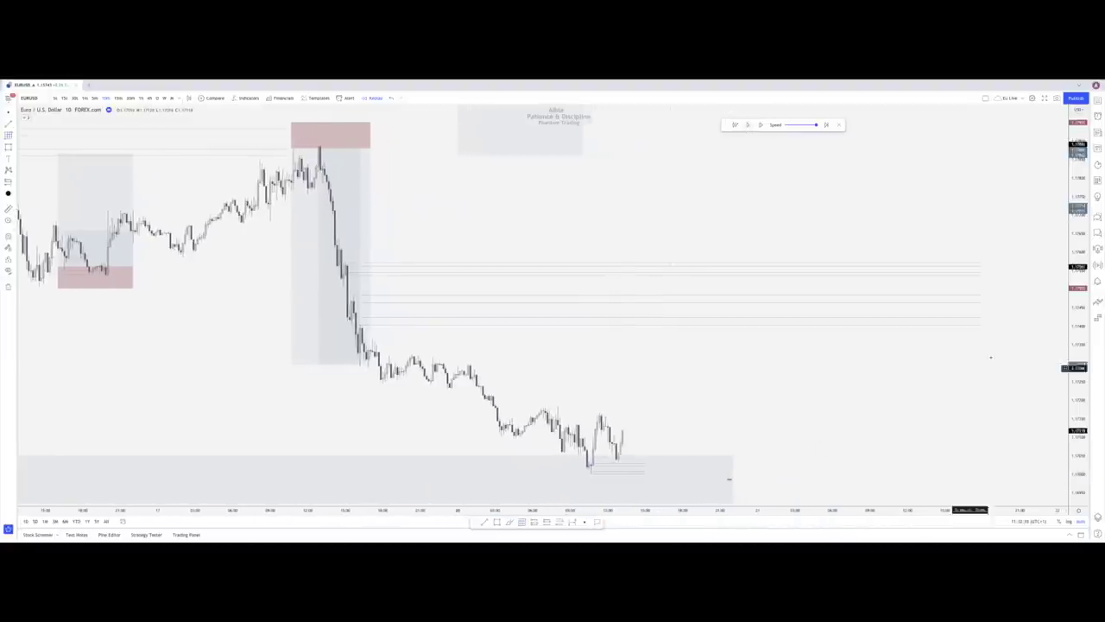
Place a long position at the new swing-low levels with its stop just below the lowest level
left_click_drag(1073, 389, 1073, 308)
left_click_drag(915, 444, 860, 337)
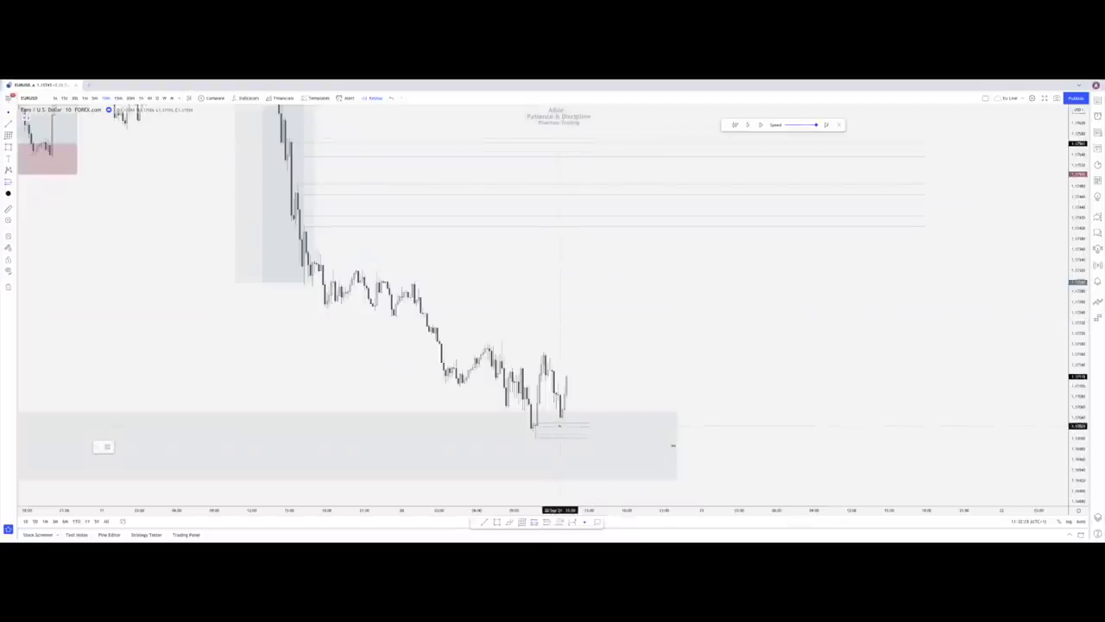
left_click(559, 425)
right_click(592, 435)
mouse_move(623, 441)
left_click(653, 476)
left_click_drag(559, 435, 536, 422)
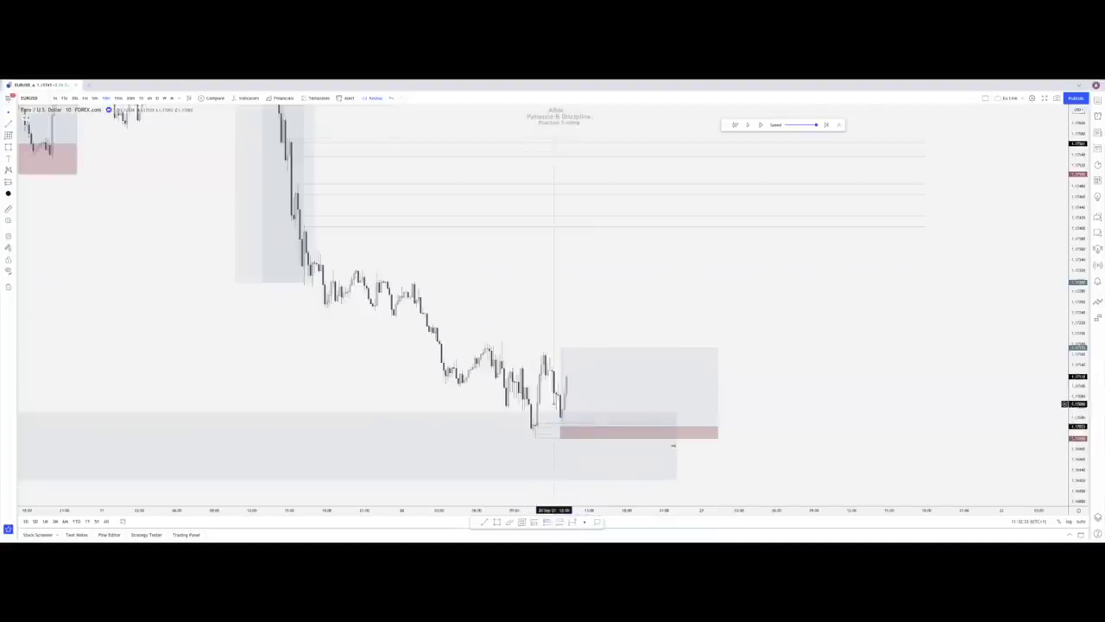
Advance the replay through the rally and delete the long position at the swing-low levels
left_click(589, 436)
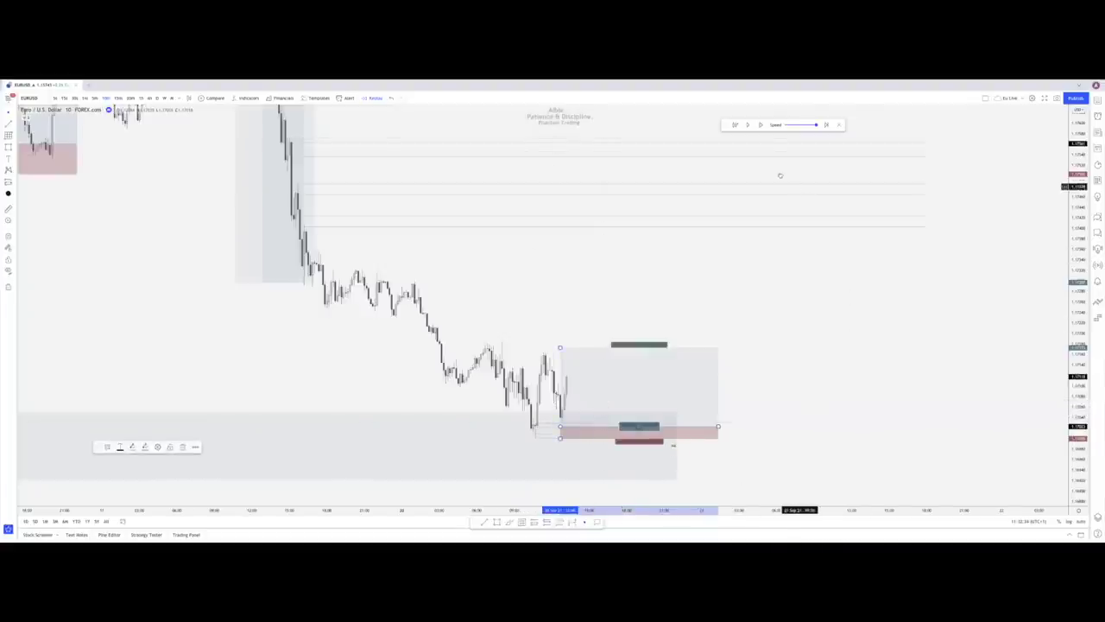
left_click(747, 125)
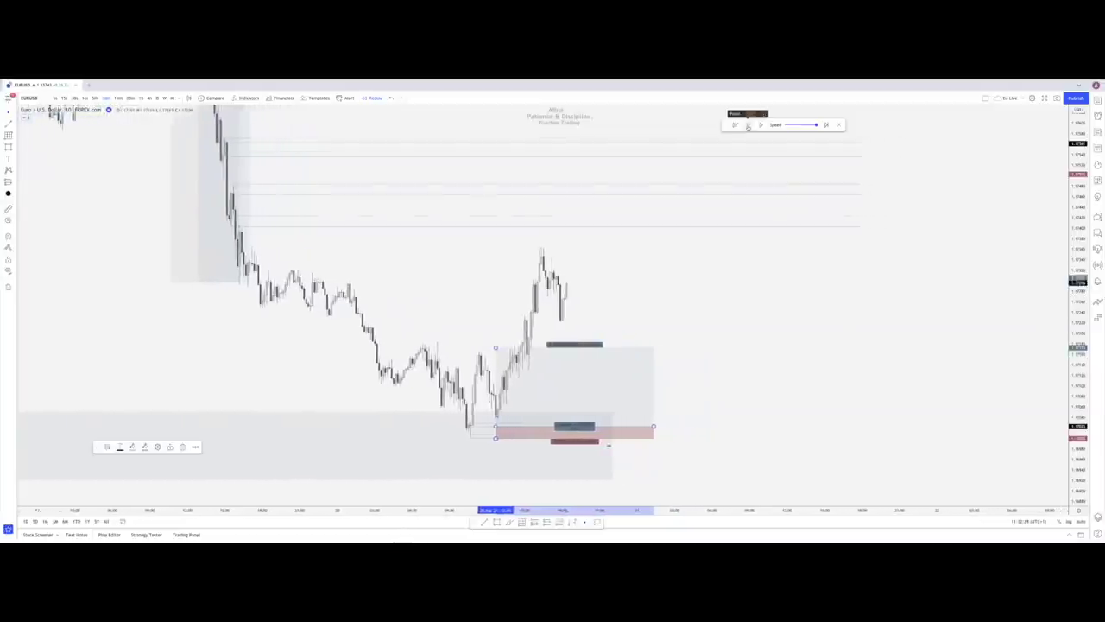
key("Delete")
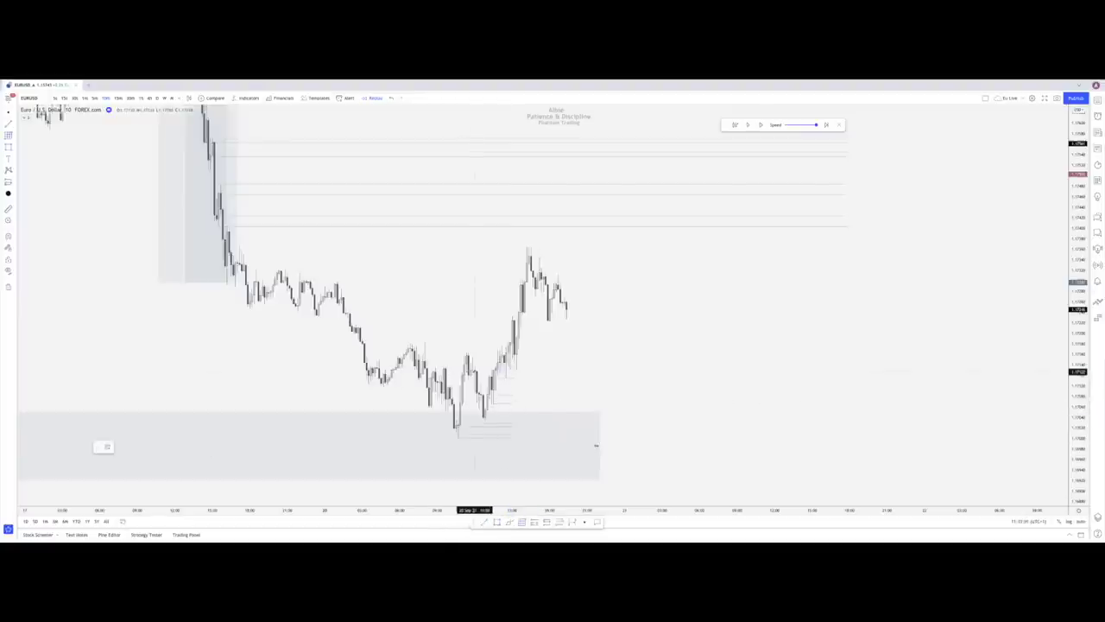
Mark the small high before the rally and place a long position at the pullback levels, targeting the lower sell-off levels
left_click_drag(474, 364, 481, 336)
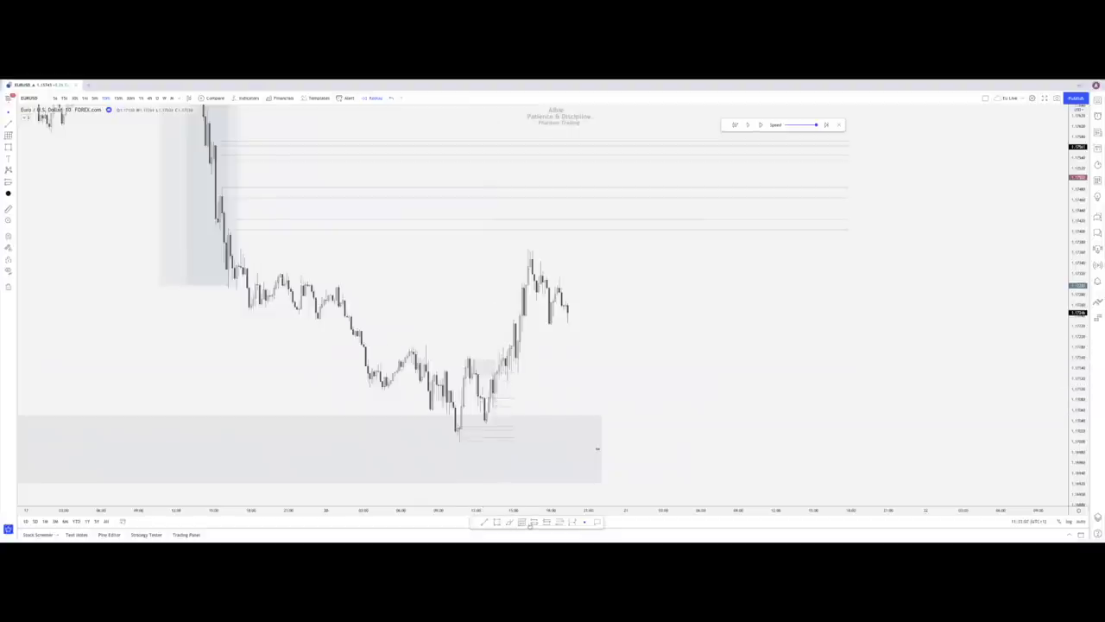
left_click(507, 380)
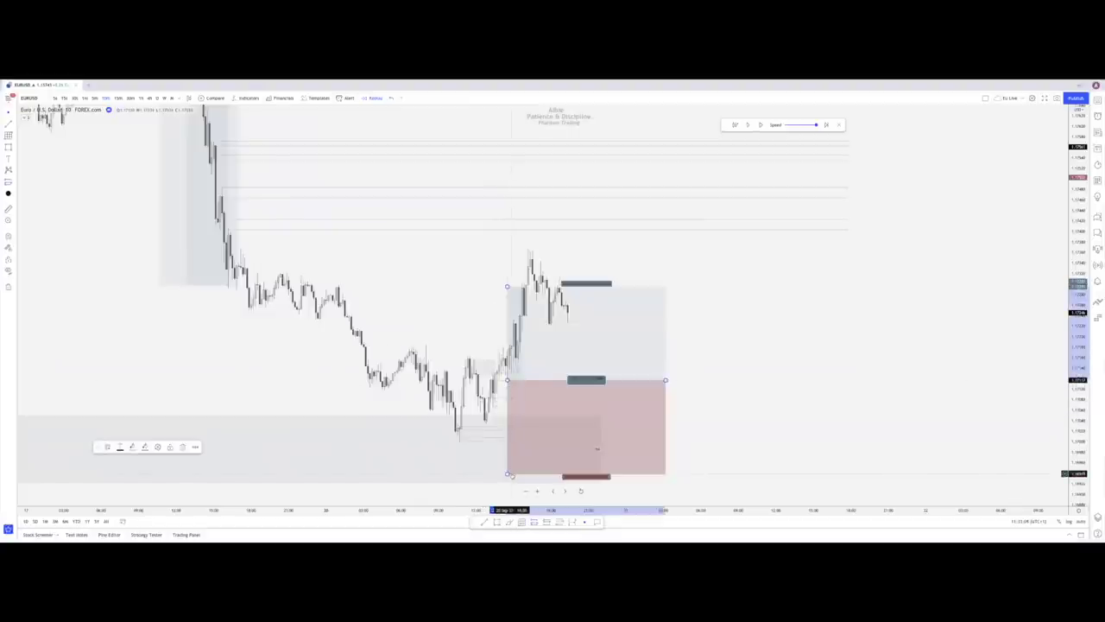
left_click_drag(507, 473, 506, 406)
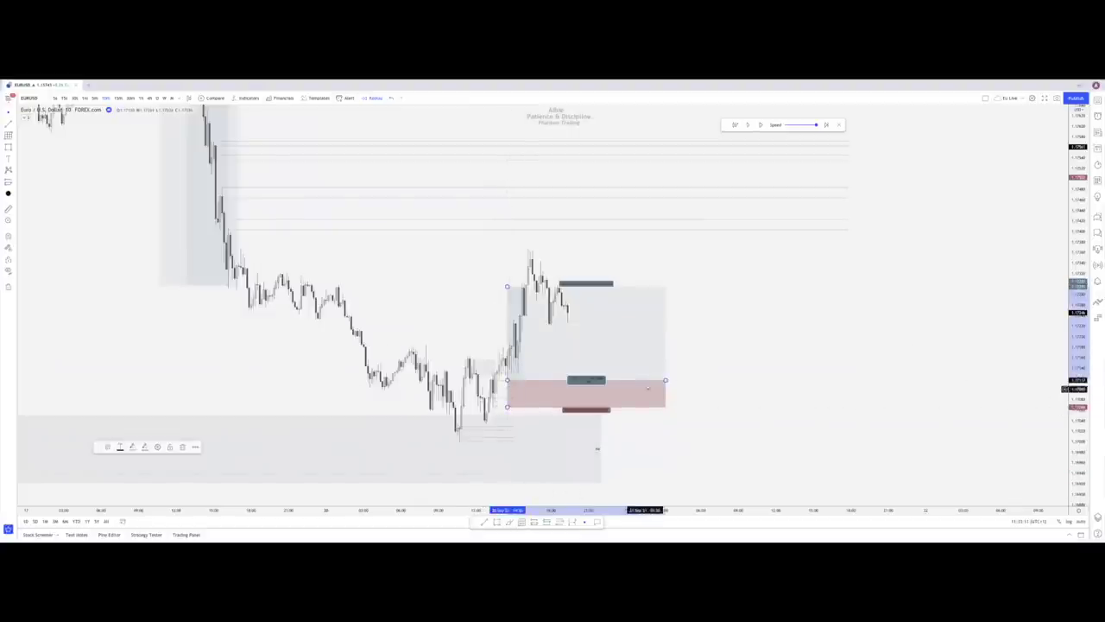
left_click_drag(664, 380, 582, 380)
left_click_drag(507, 285, 506, 226)
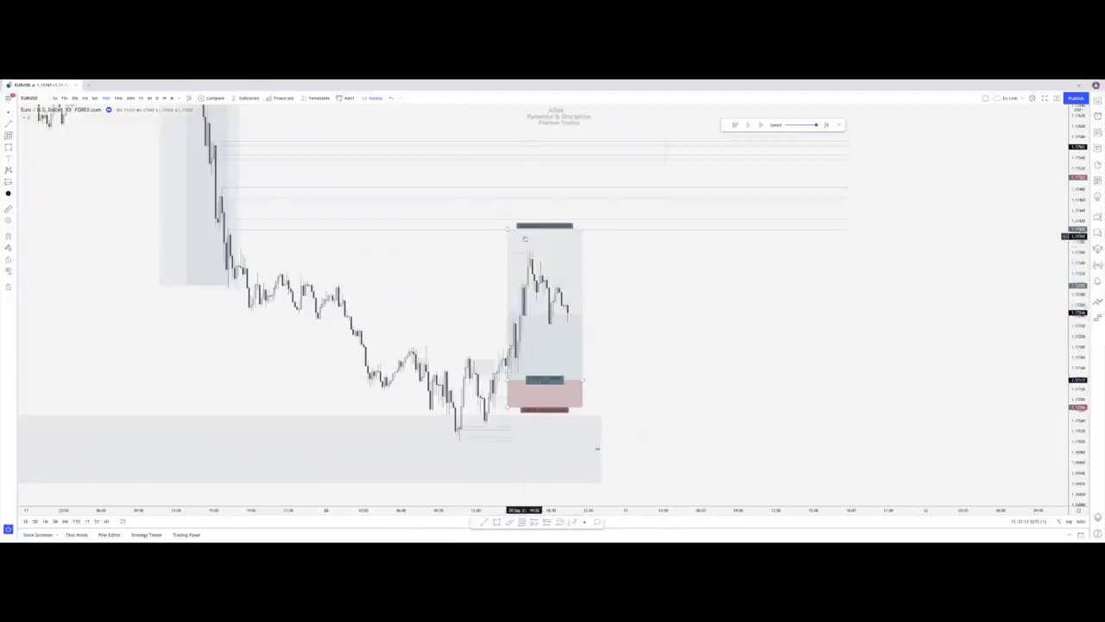
On the 4-hour chart, sketch freehand lines at the mid-September low and the pullback high above it, and undo them
left_click(149, 98)
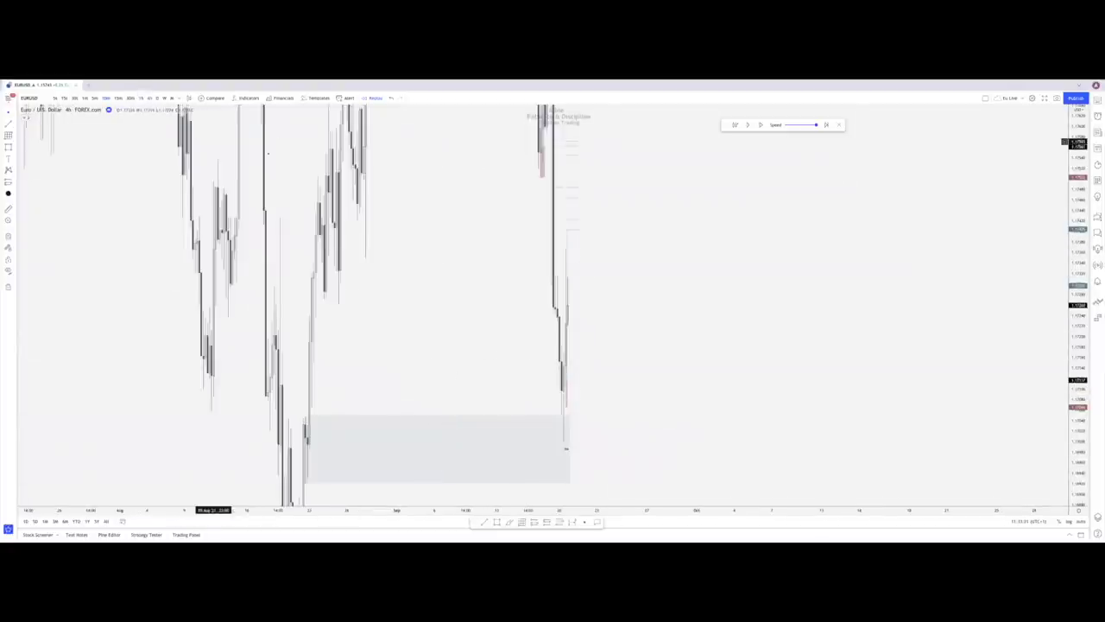
left_click(581, 491)
left_click_drag(784, 335, 294, 332)
left_click(541, 491)
left_click_drag(544, 440, 732, 439)
left_click_drag(667, 446, 730, 438)
scroll(733, 443, "up", 2)
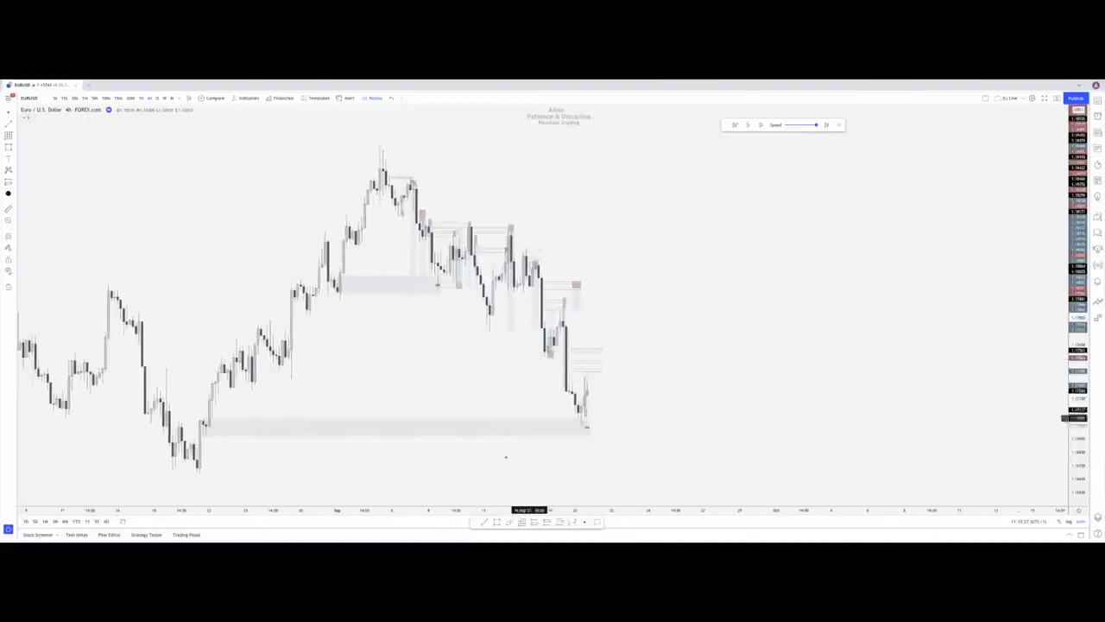
left_click(541, 356)
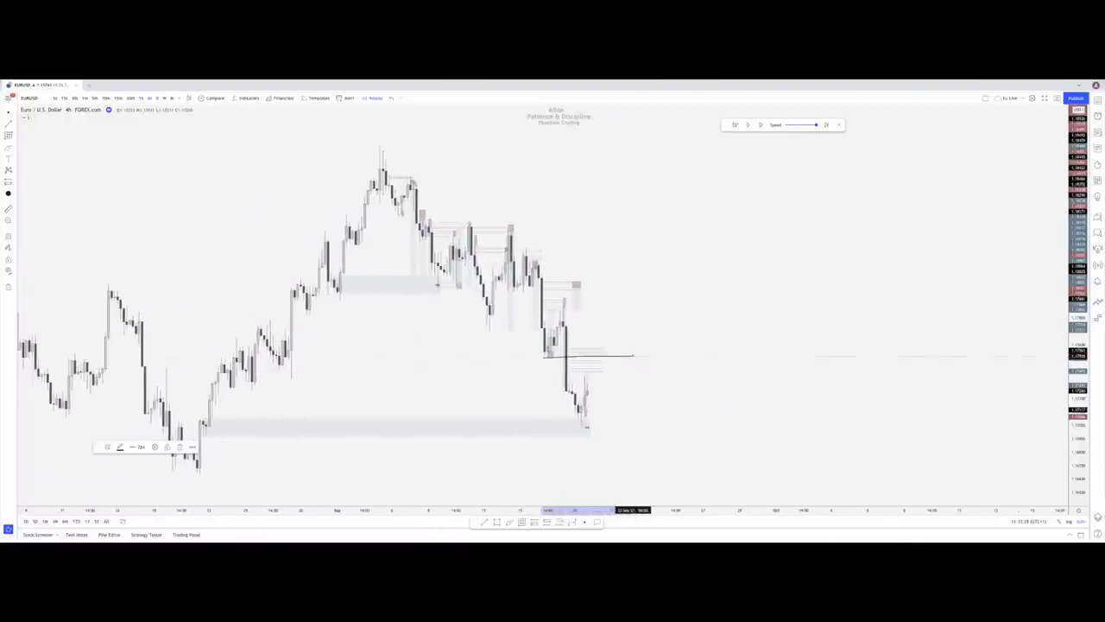
left_click_drag(544, 305, 616, 304)
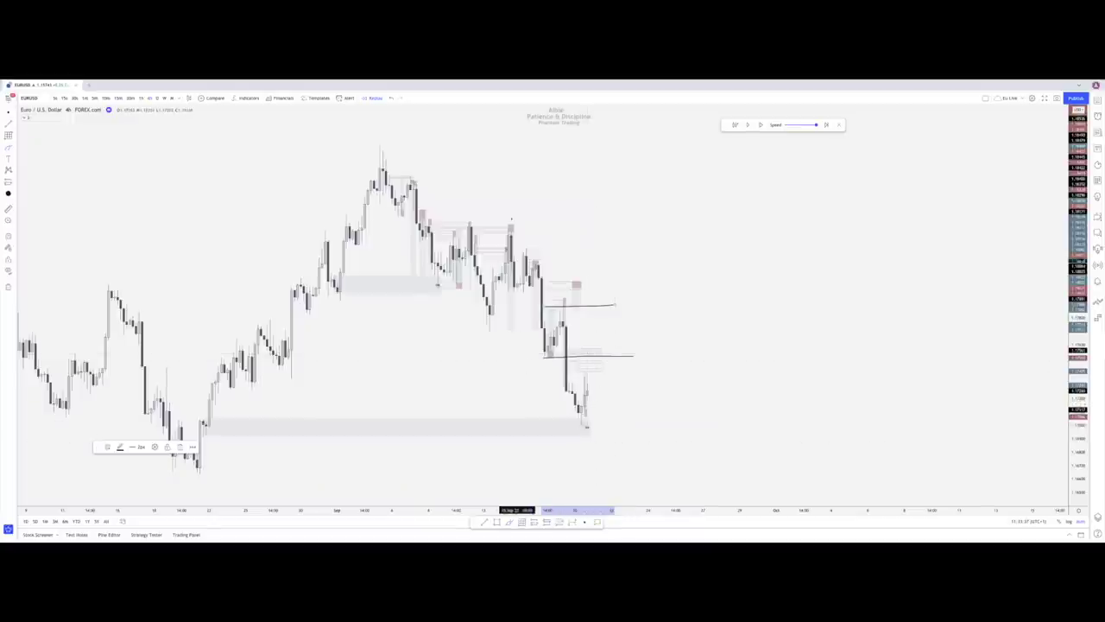
left_click(390, 99)
Sketch the downtrend's broken lows and circled pullback highs freehand on the 4-hour chart, and undo all the sketches
mouse_move(486, 330)
left_mouse_down()
mouse_move(565, 326)
mouse_move(574, 425)
left_mouse_up()
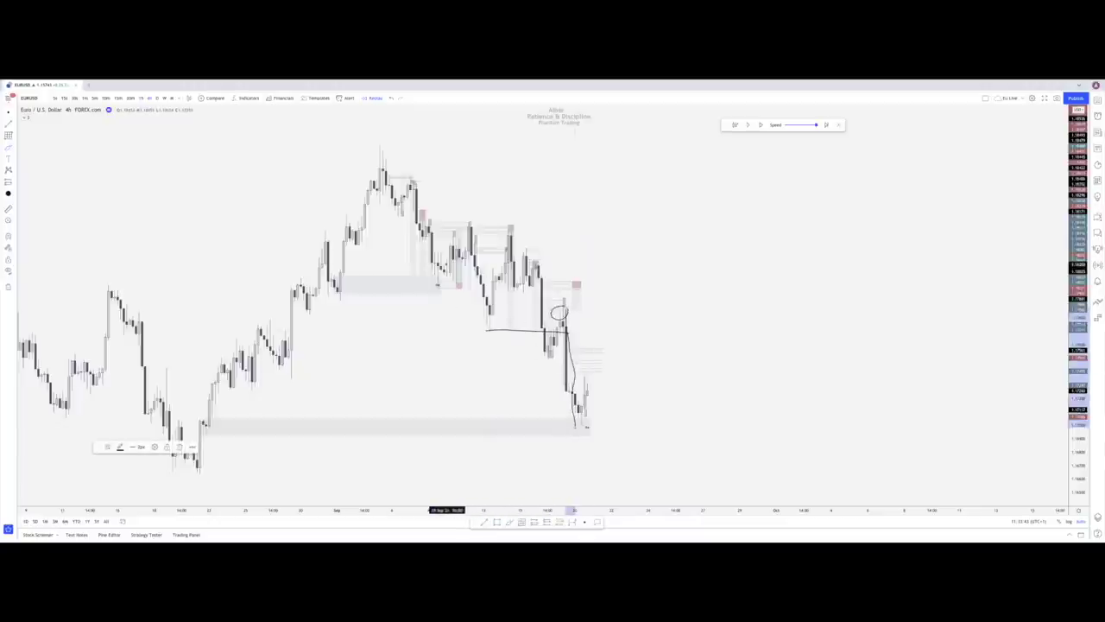
mouse_move(420, 239)
left_mouse_down()
mouse_move(484, 240)
mouse_move(466, 222)
mouse_move(462, 235)
left_mouse_up()
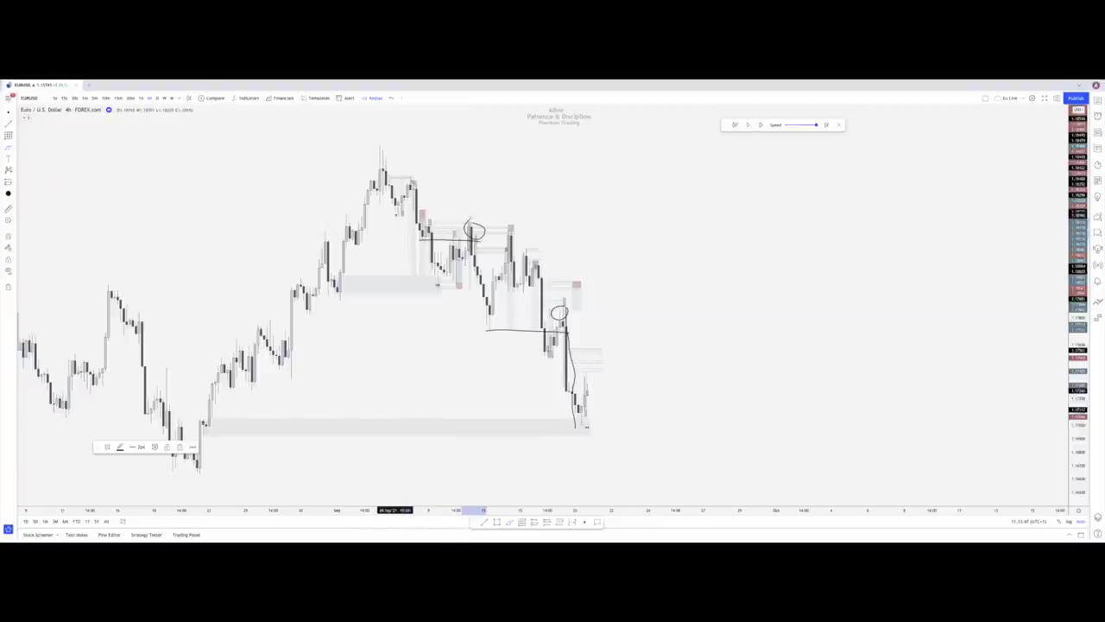
left_click_drag(420, 223, 444, 271)
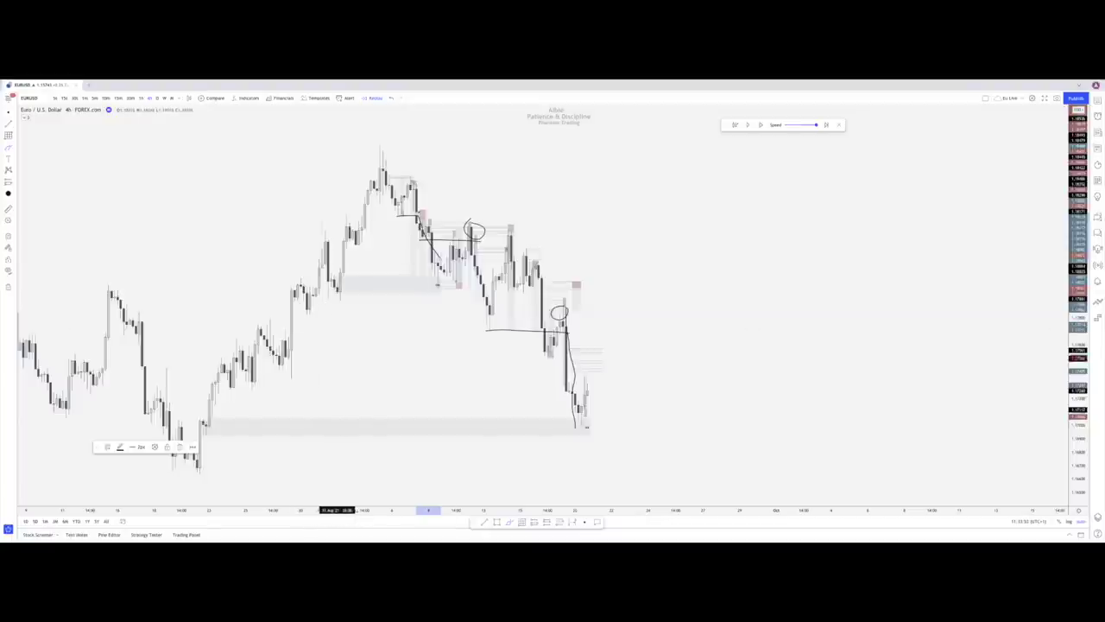
left_click(391, 97)
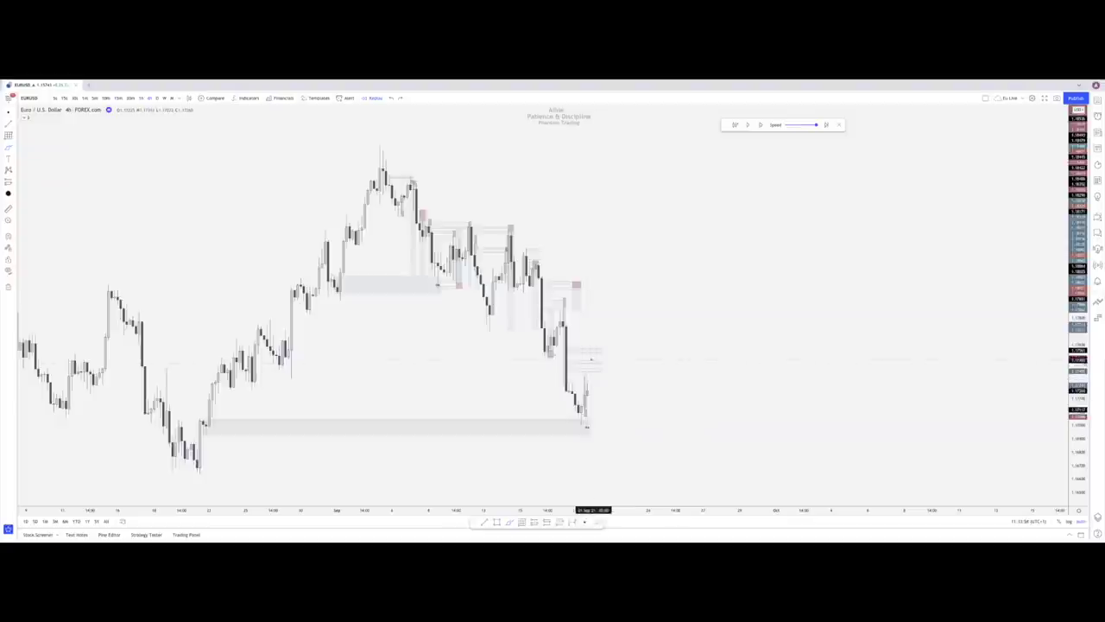
key("ctrl+y")
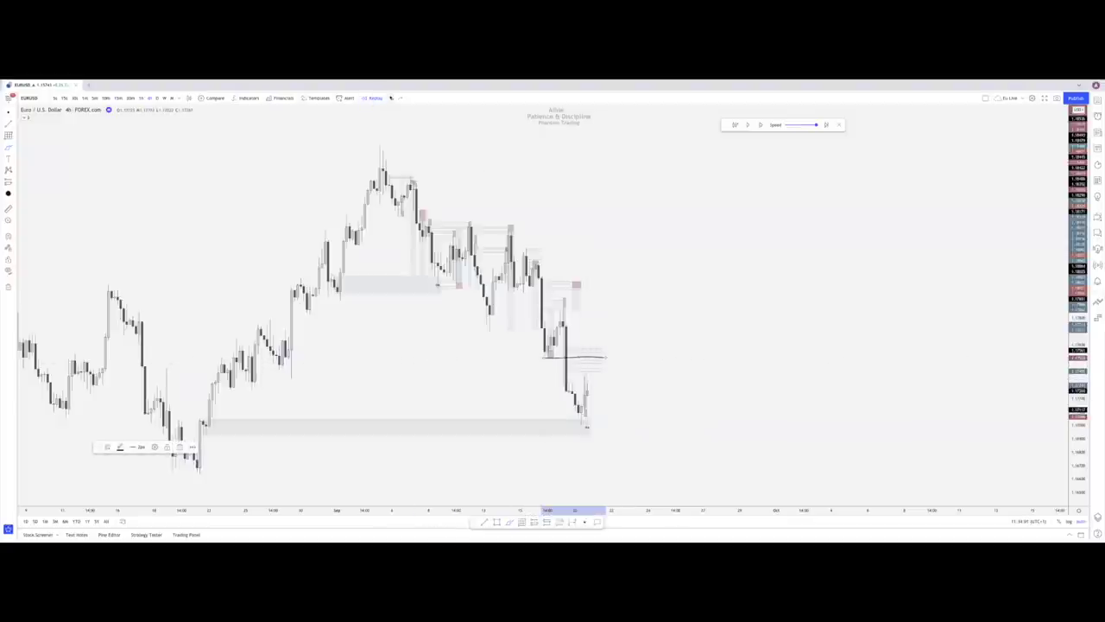
left_click(391, 98)
left_click(8, 113)
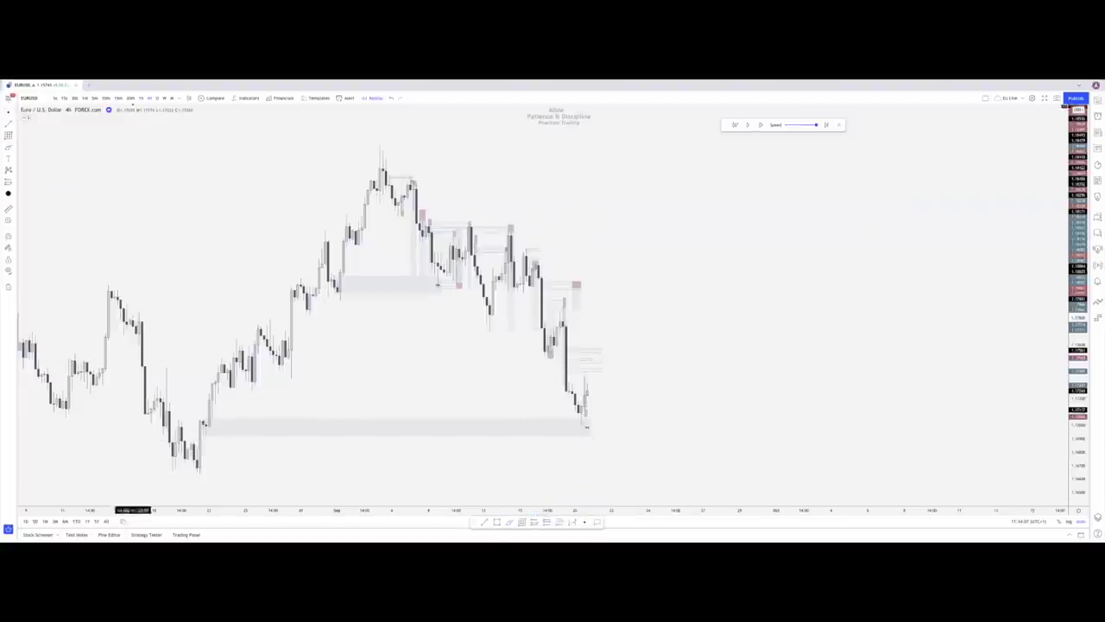
Return to the 15-minute chart and raise the long position's target to the upper sell-off retracement levels
left_click(116, 98)
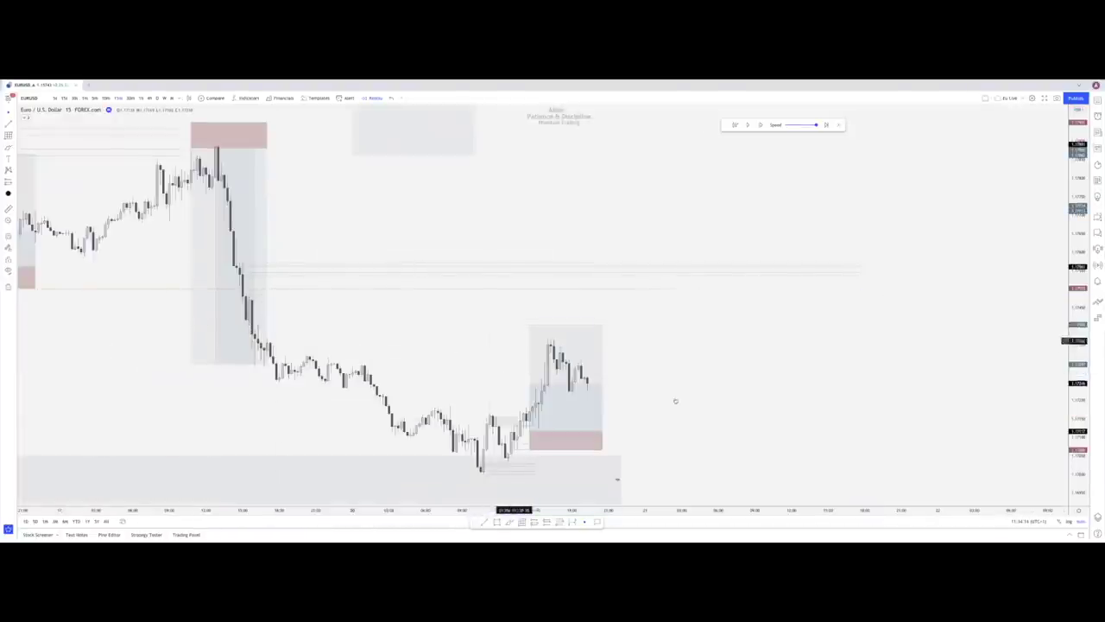
left_click_drag(529, 325, 540, 275)
left_click(642, 348)
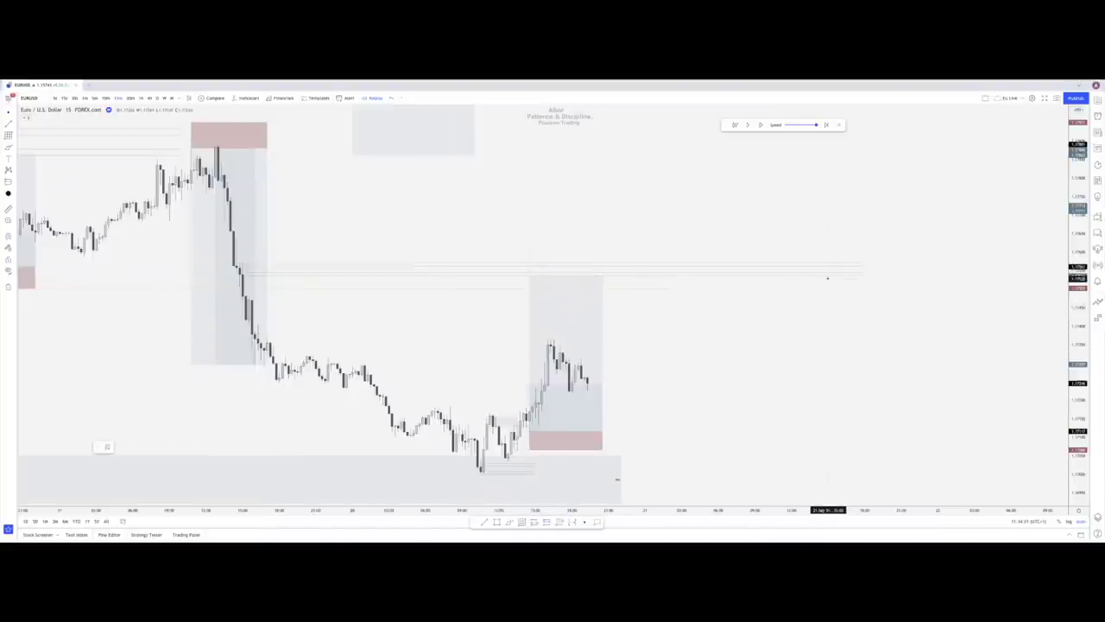
Place a short position at the upper sell-off levels with its stop just above them and its target inside the demand zone
left_click(827, 272)
left_click_drag(828, 207, 821, 260)
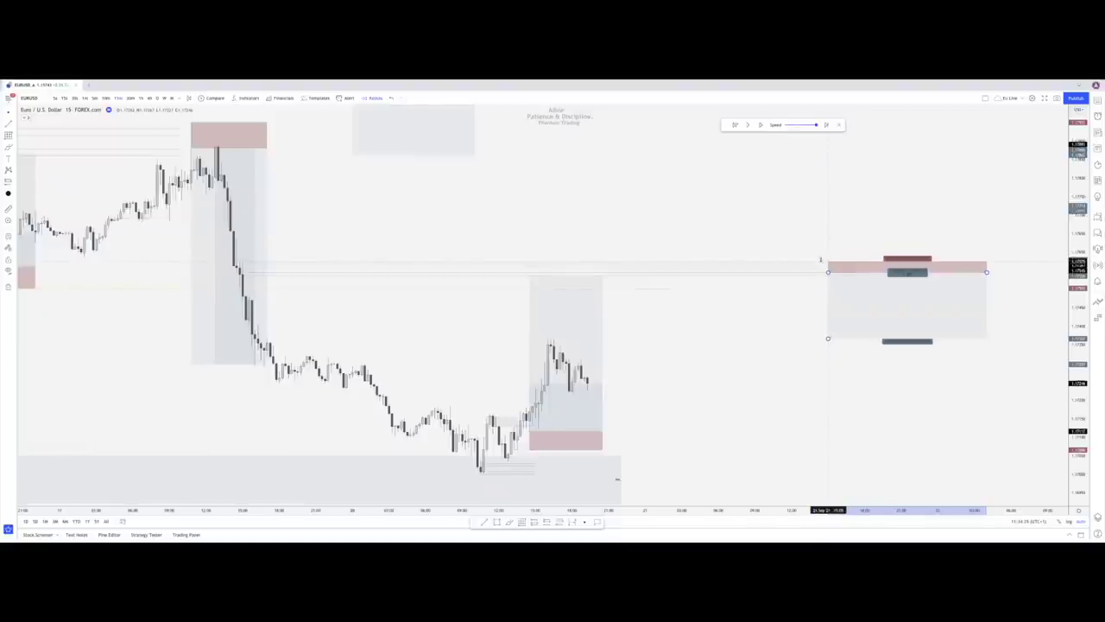
left_click_drag(828, 339, 827, 477)
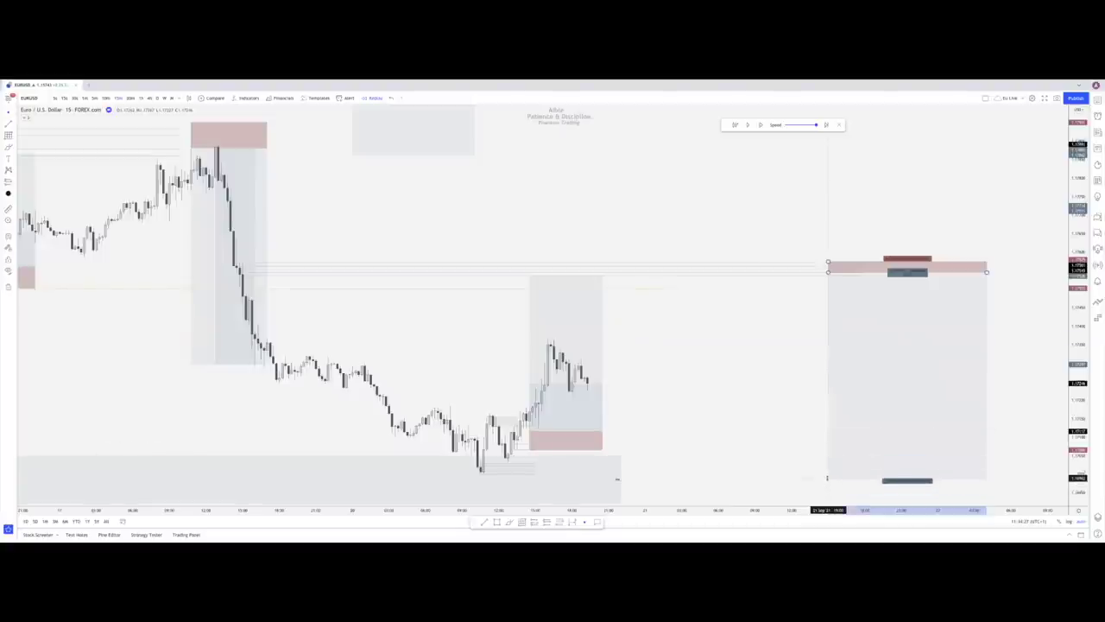
left_click(679, 386)
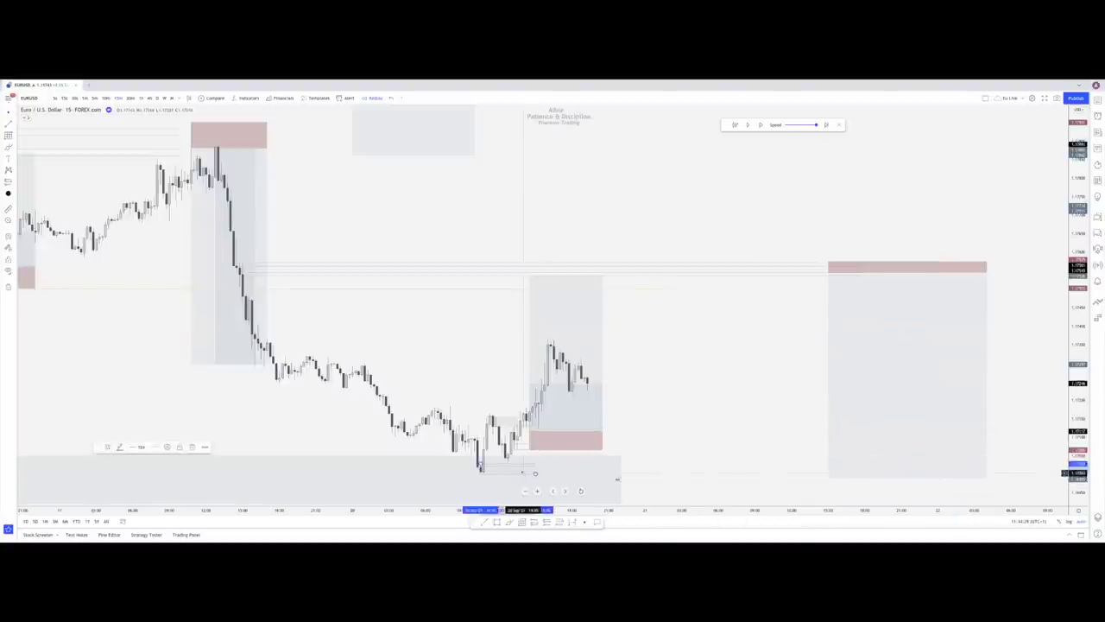
Play the bar replay forward and extend the yellow level line to the latest 15-minute candle
left_click(750, 125)
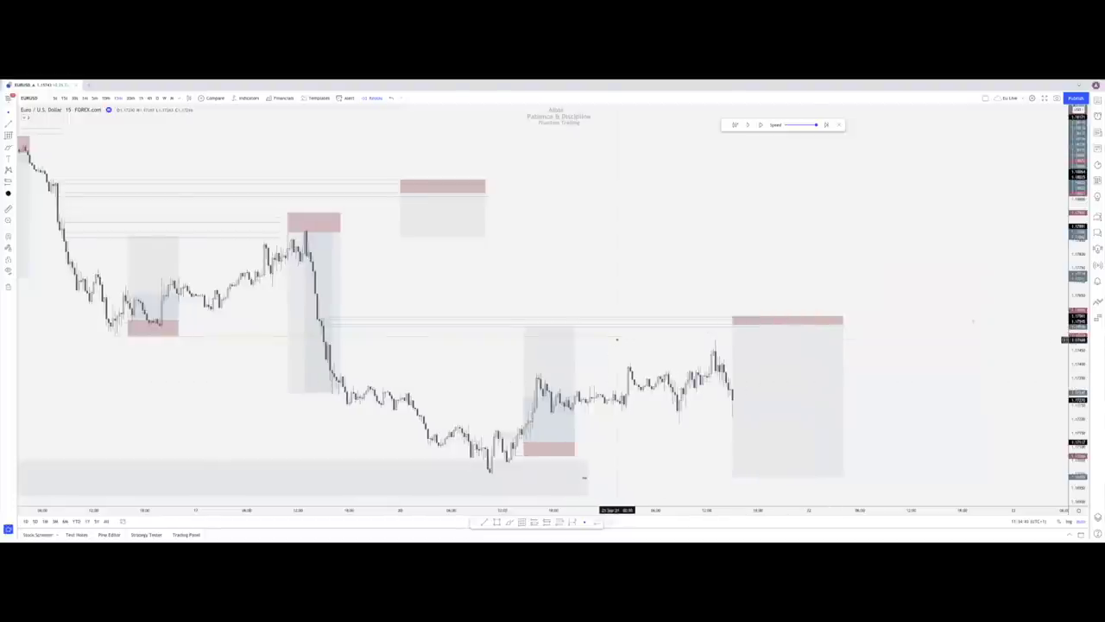
left_click_drag(620, 336, 735, 336)
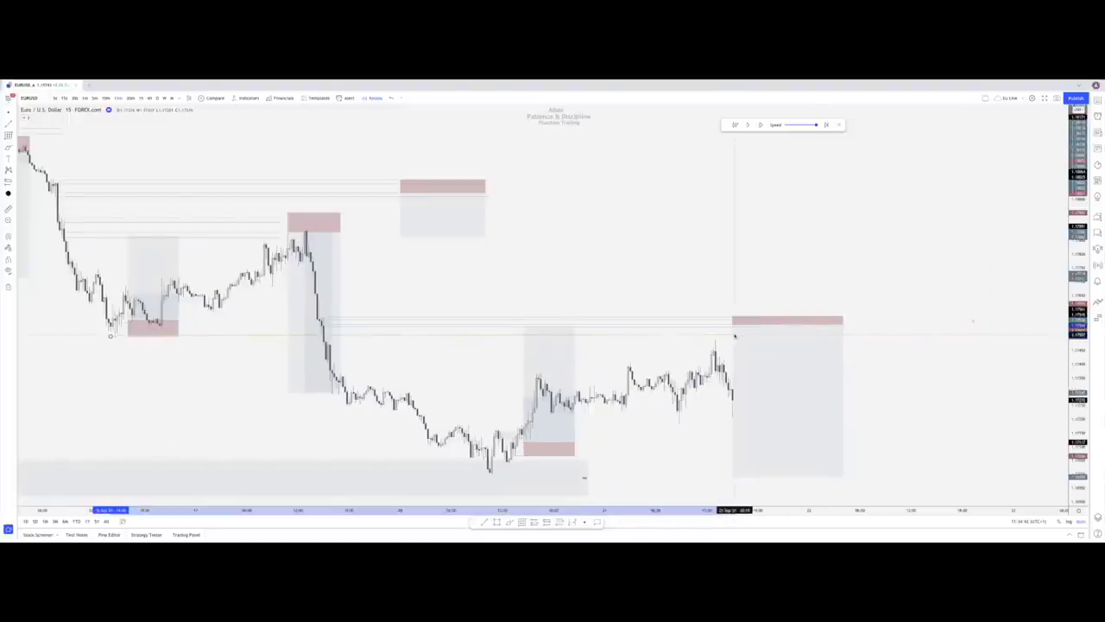
left_click(754, 271)
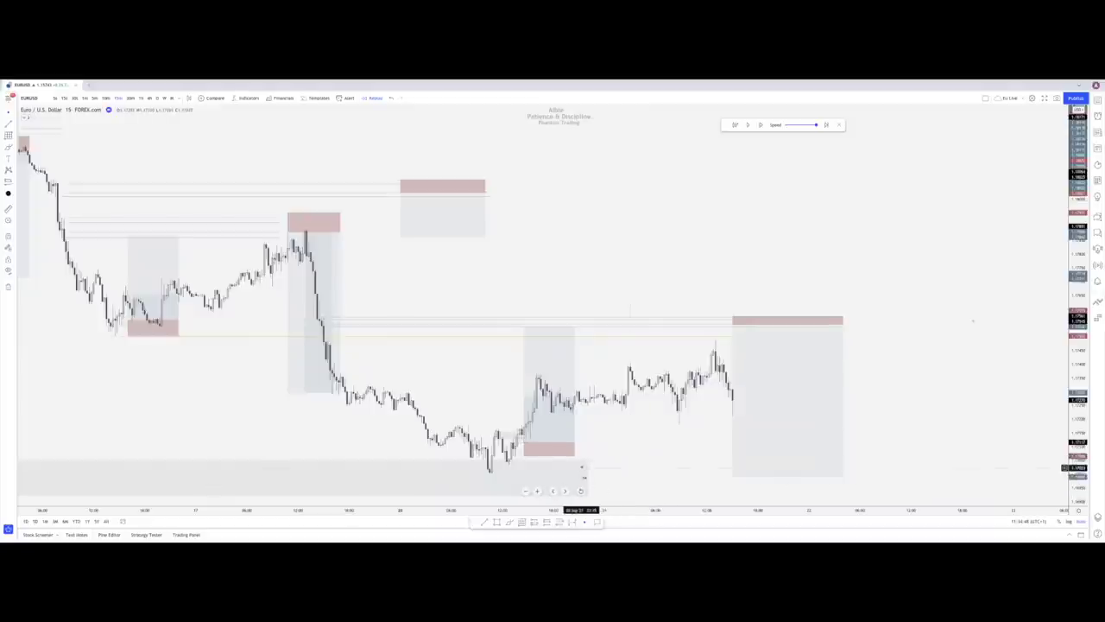
Shift the pending short position ahead of price, extend its sell-off levels to meet it, and delete the stray mark beside it
left_click(304, 350)
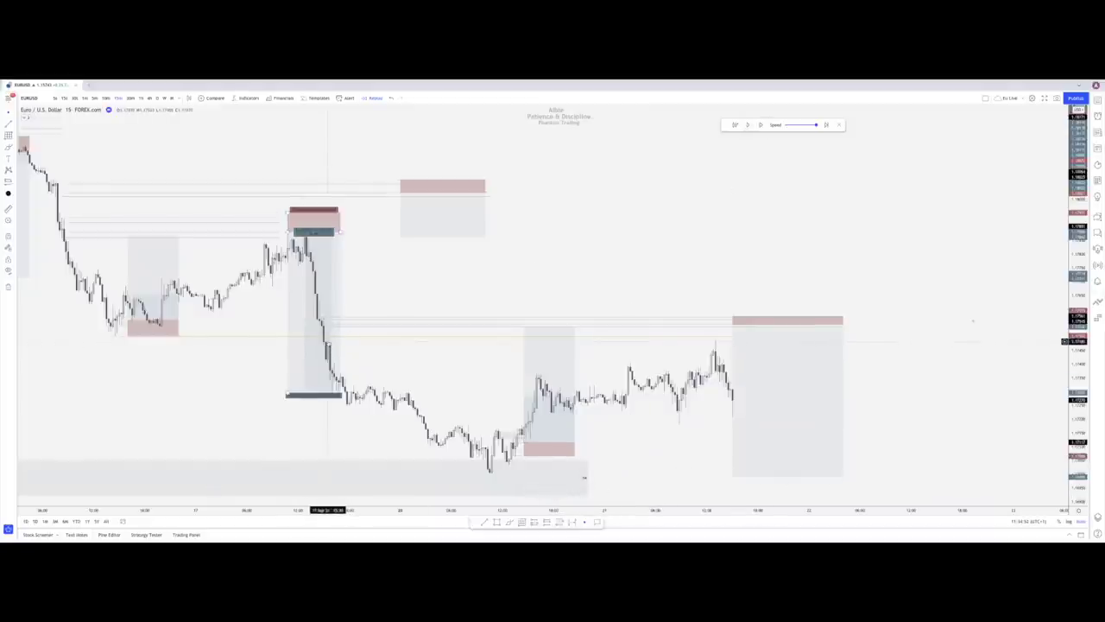
left_click_drag(765, 380, 879, 375)
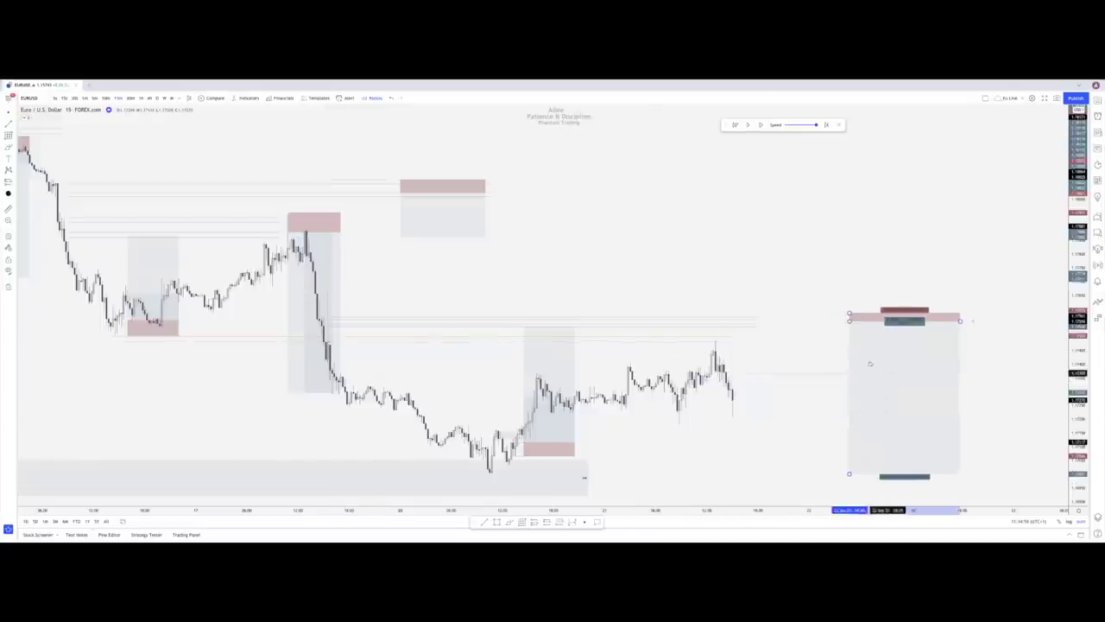
left_click_drag(755, 318, 828, 320)
left_click_drag(875, 366, 840, 365)
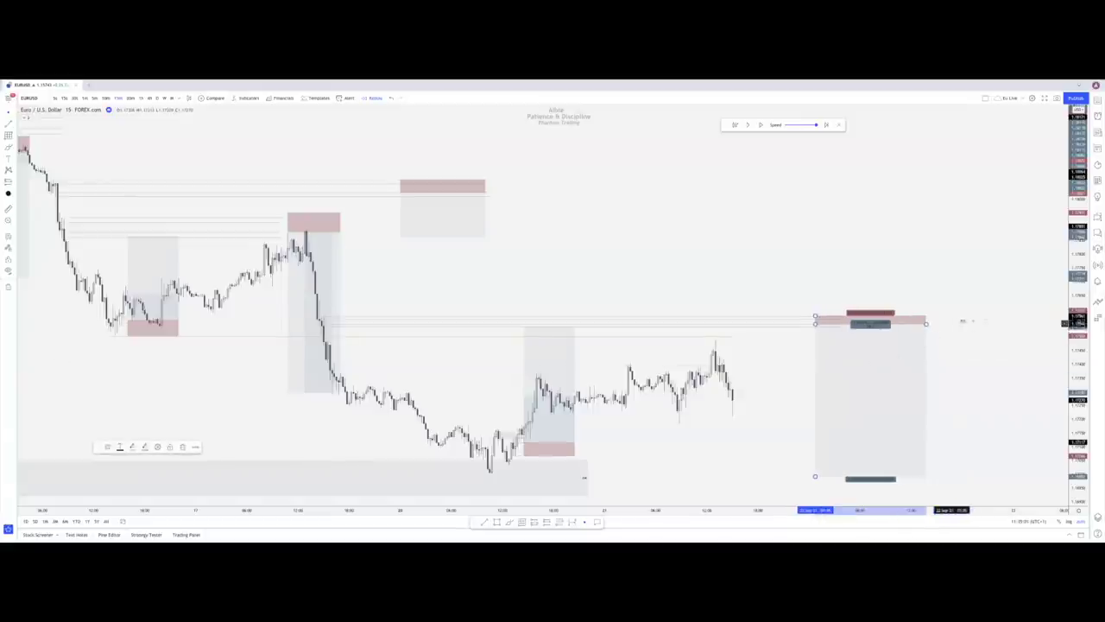
left_click(972, 322)
left_click(973, 322)
key("Delete")
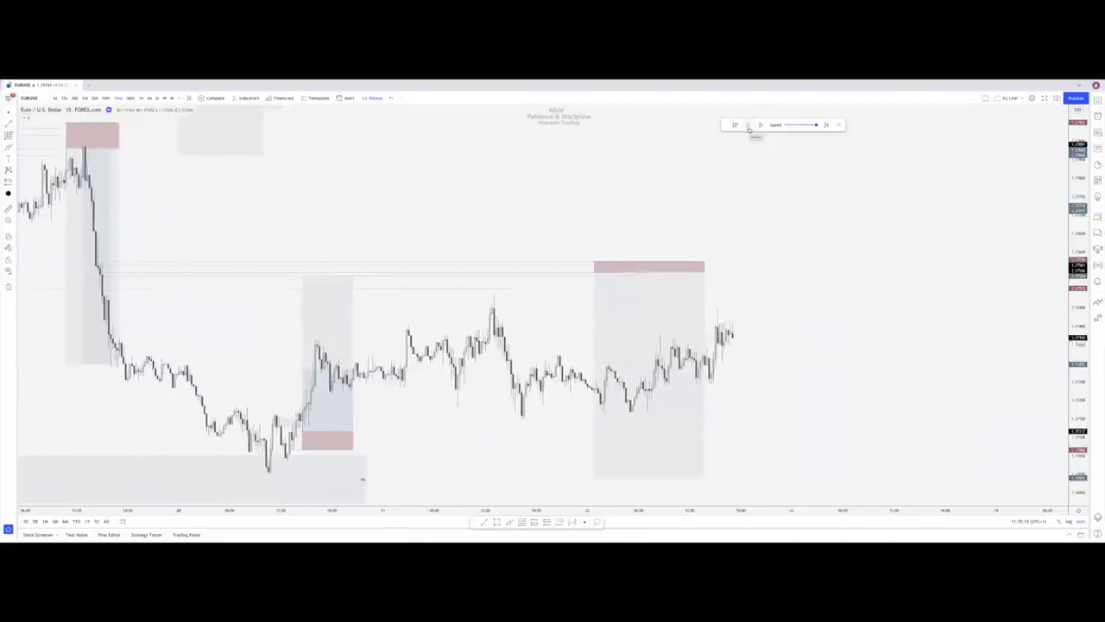
Replay more candles, then move the pending short and its sell-off level lines ahead of the latest price again
left_click(748, 129)
left_click_drag(866, 319, 960, 321)
left_click_drag(750, 333, 990, 333)
left_click_drag(700, 261, 871, 261)
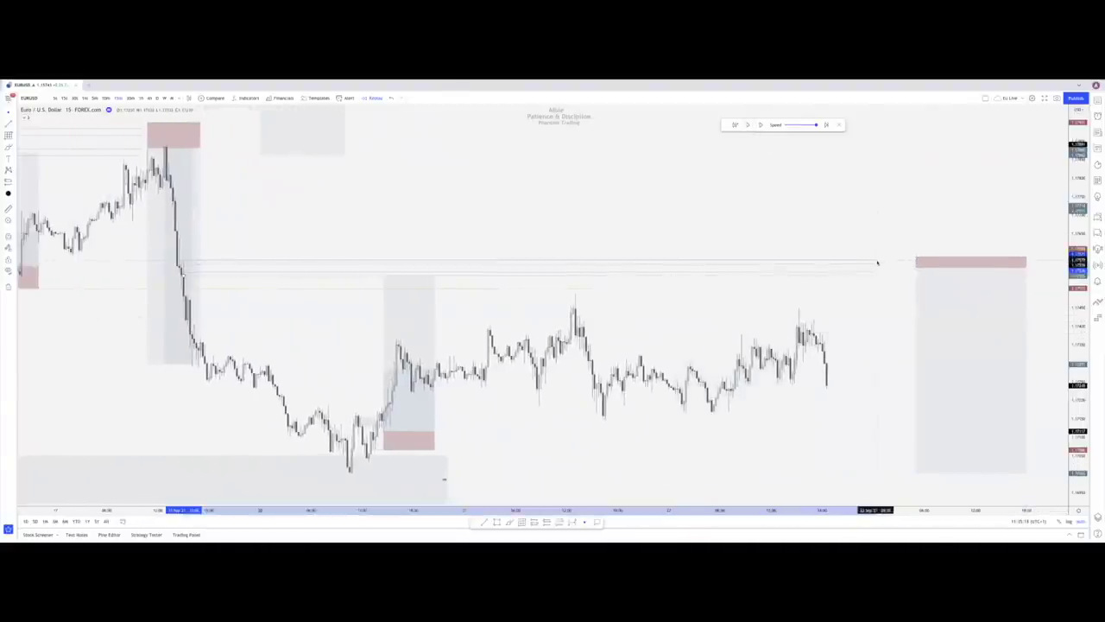
left_click_drag(943, 313, 876, 312)
left_click(793, 232)
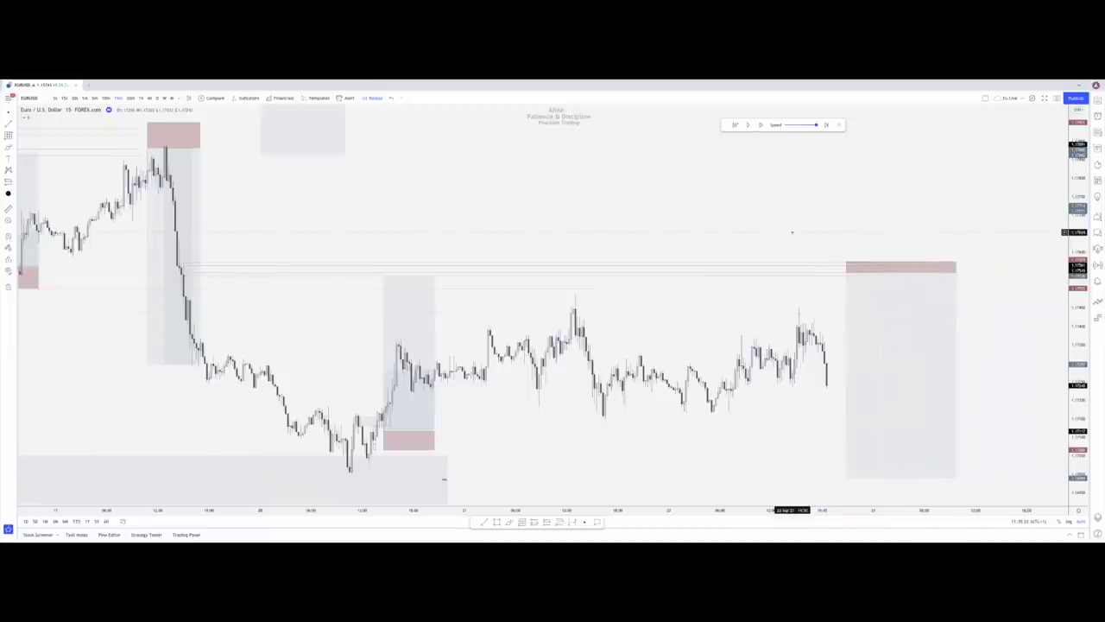
Extend the yellow level to the latest candle and replay until price spikes into the short entry and sells off
left_click_drag(593, 290, 828, 294)
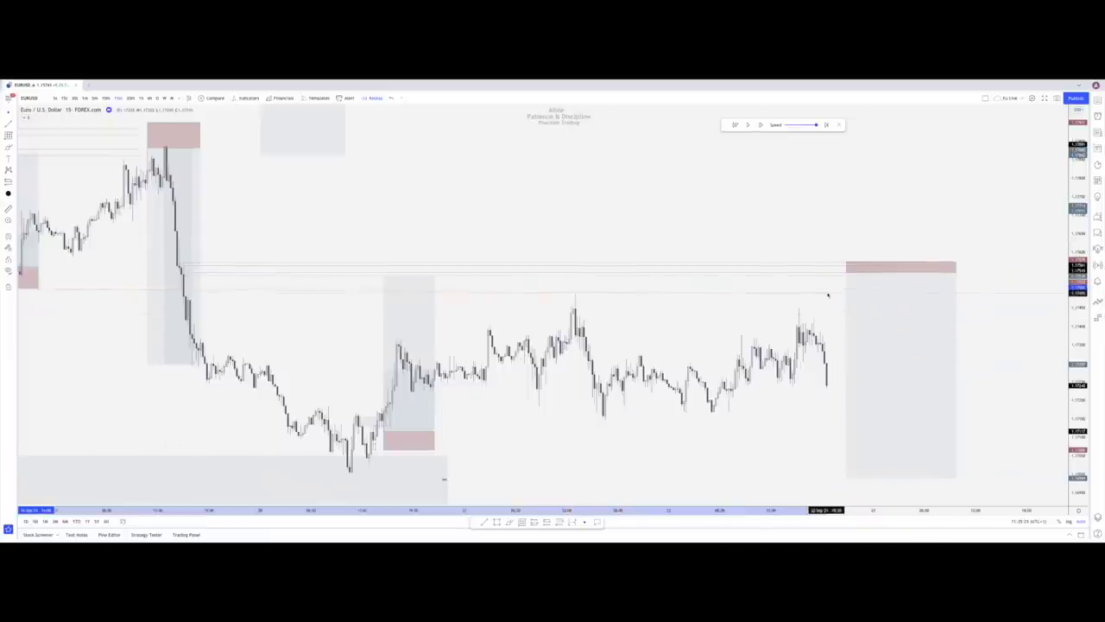
left_click(812, 238)
left_click(747, 126)
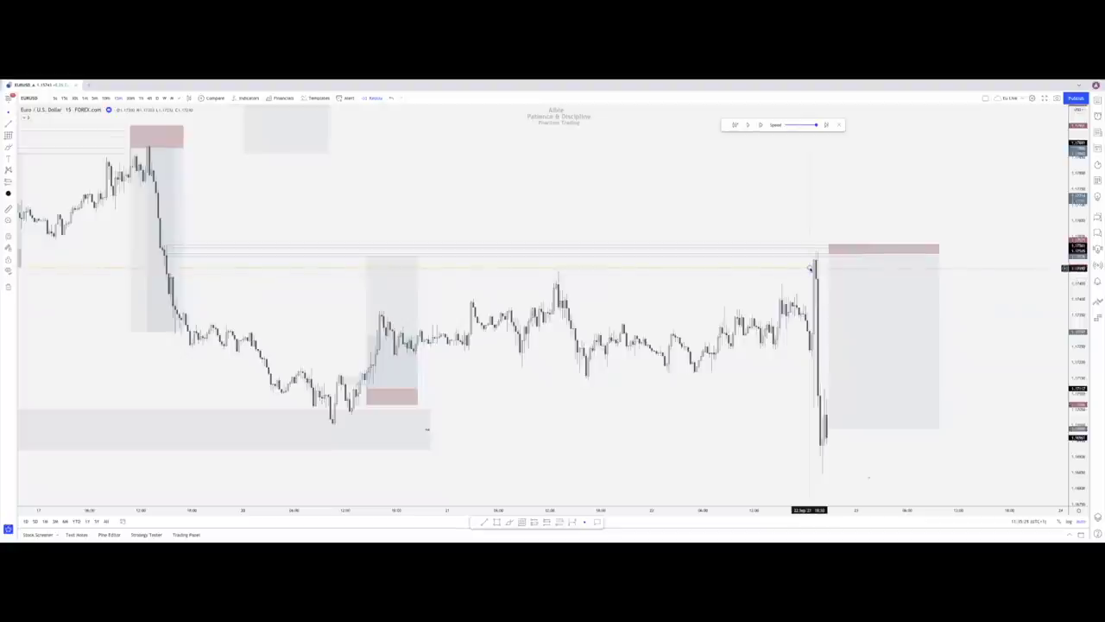
Align the short position with its entry candle, narrow it, and lower its target to the low of the sharp drop
left_click(810, 268)
mouse_move(810, 267)
left_mouse_down()
mouse_move(838, 282)
mouse_move(823, 281)
left_mouse_up()
left_click(779, 303)
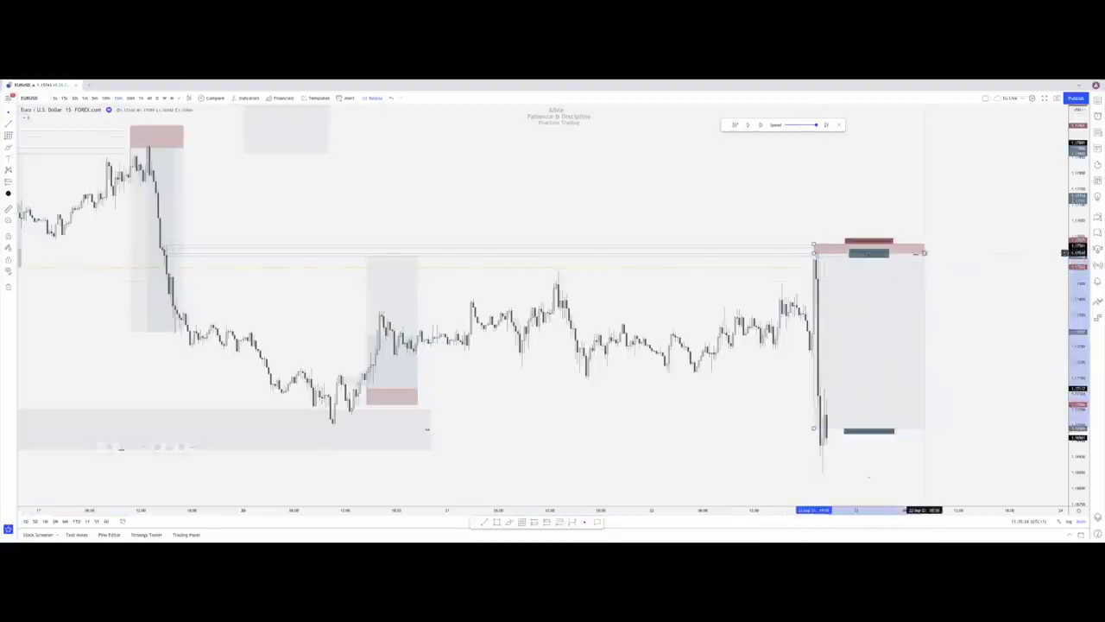
left_click_drag(924, 252, 887, 258)
left_click(912, 286)
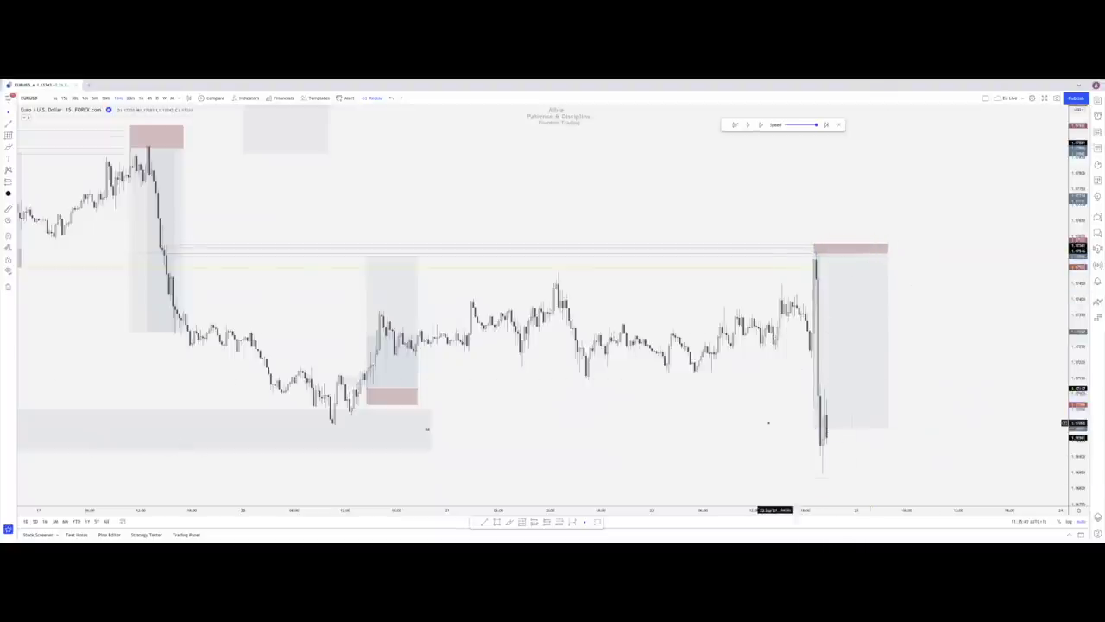
left_click_drag(815, 428, 814, 477)
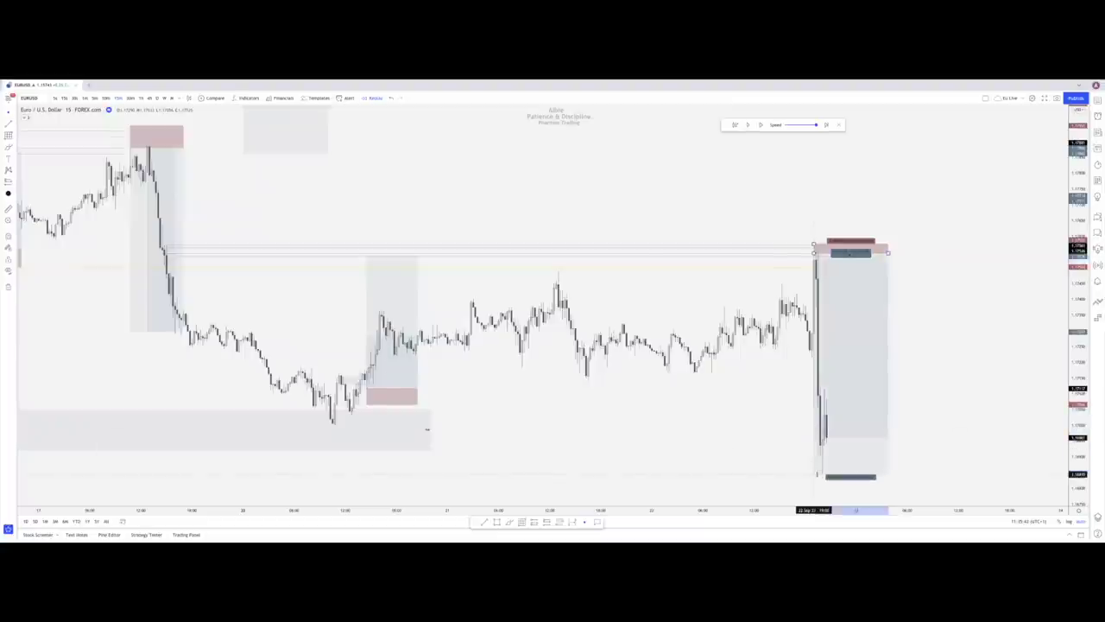
Lower the target of the 10 September short position to the top of the lower 4-hour demand zone
scroll(634, 430, "down", 3)
scroll(633, 429, "down", 5)
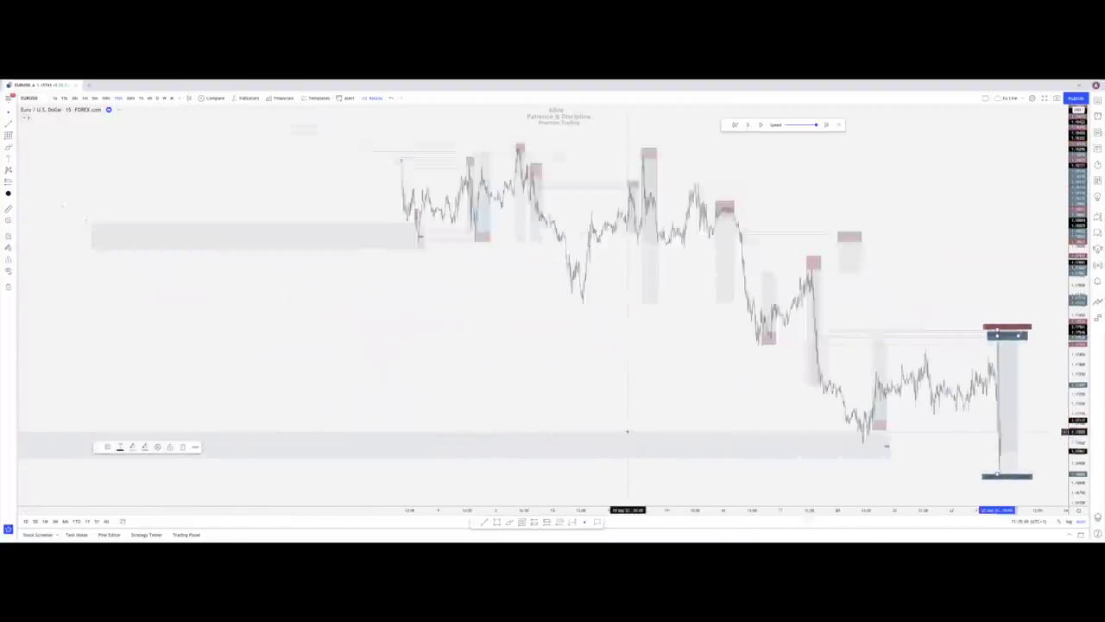
scroll(627, 431, "down", 1)
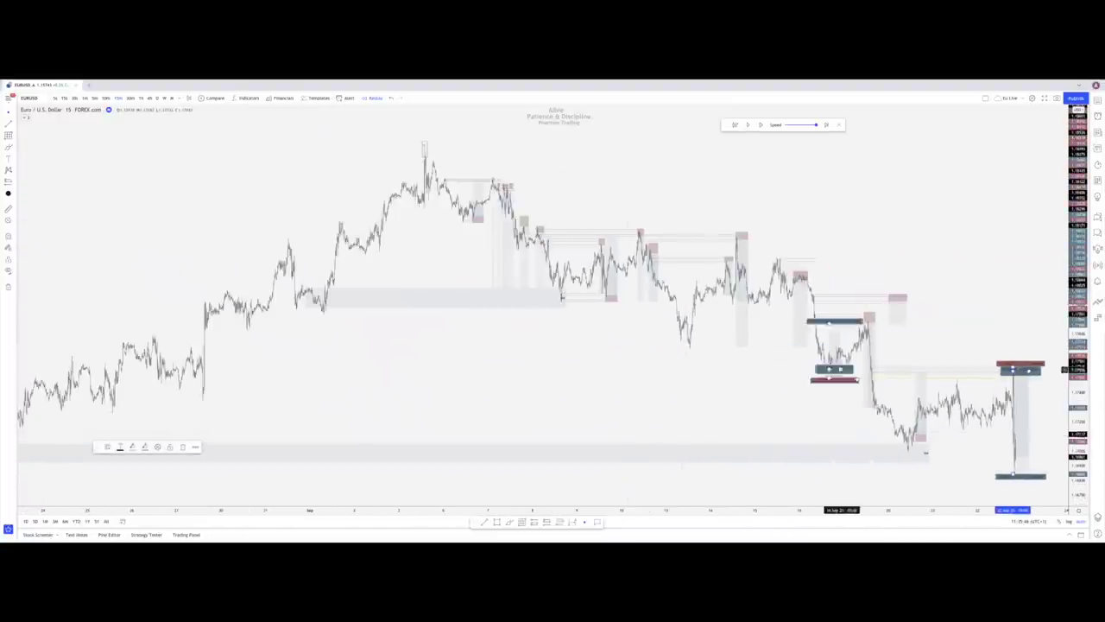
scroll(900, 424, "up", 2)
left_click(492, 369)
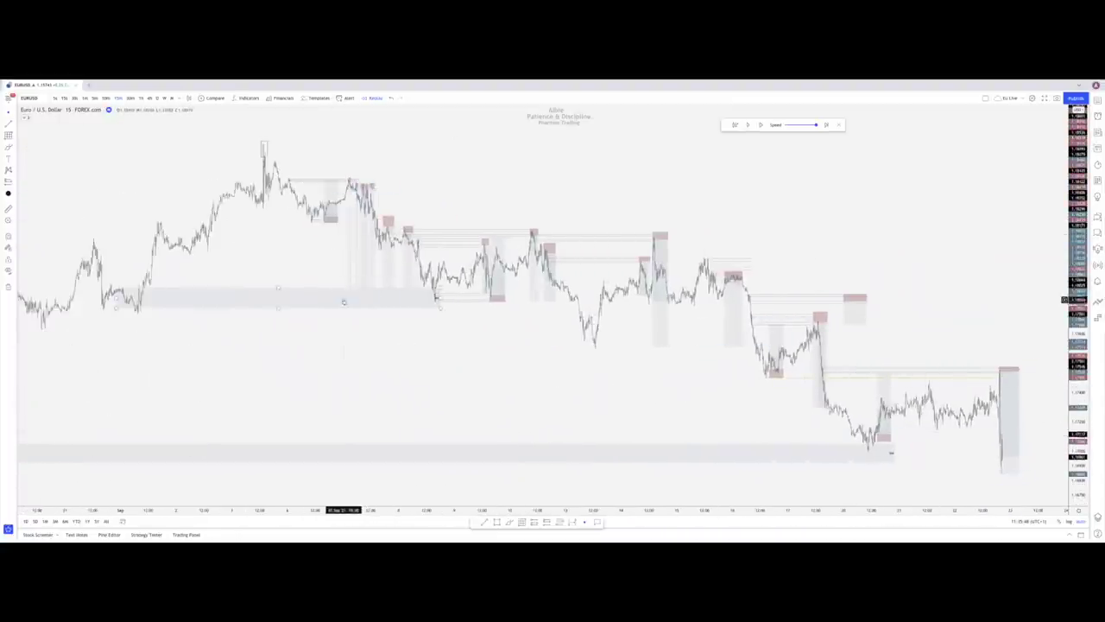
left_click(472, 302)
mouse_move(528, 299)
left_mouse_down()
mouse_move(519, 444)
mouse_move(522, 429)
left_mouse_up()
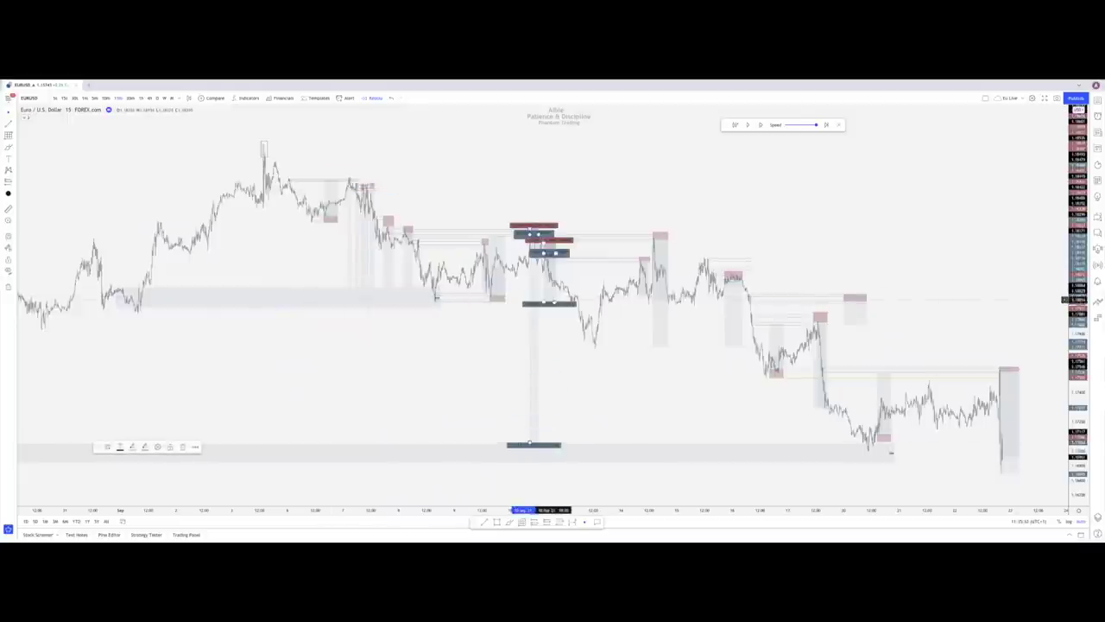
left_click(553, 305)
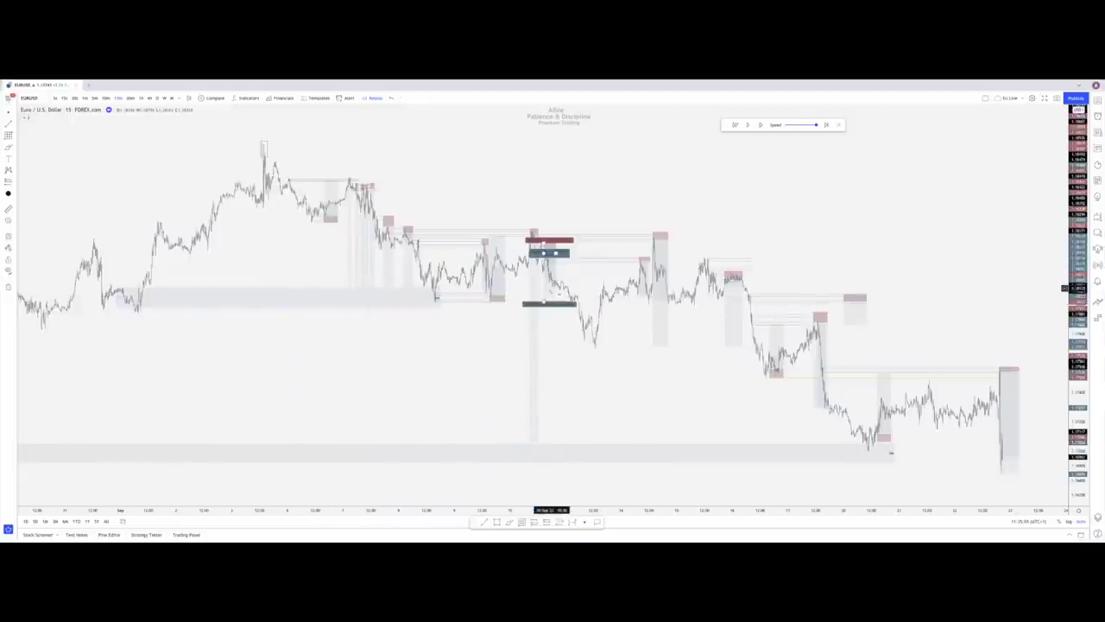
left_click(543, 301)
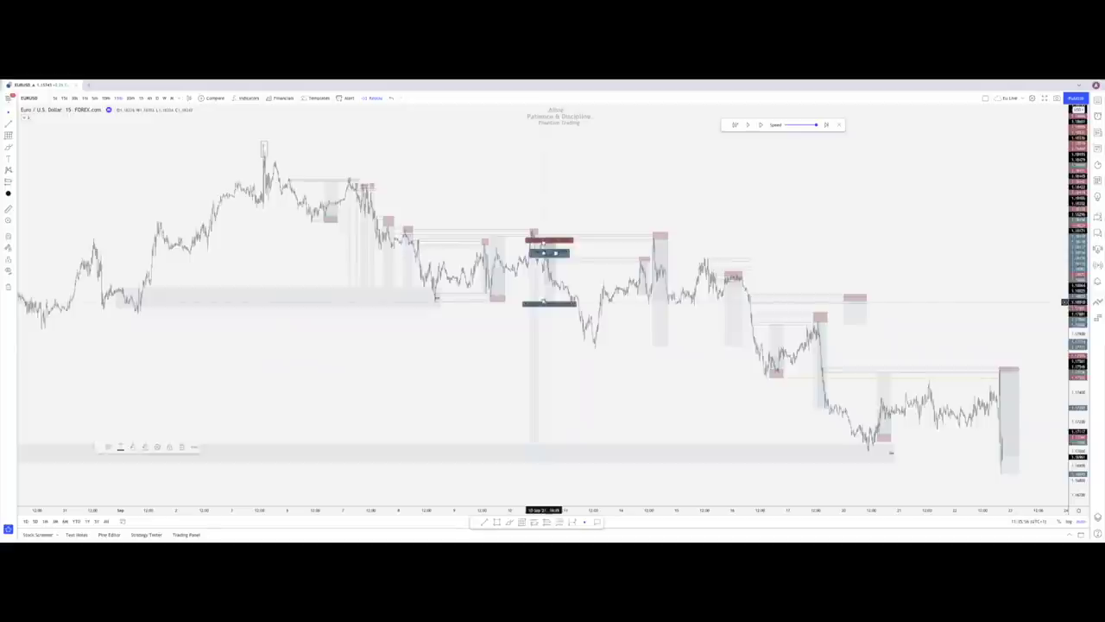
left_click(554, 309)
Lower the targets of the next three major shorts down the trend to the lower 4-hour demand zone
left_click_drag(652, 346, 653, 442)
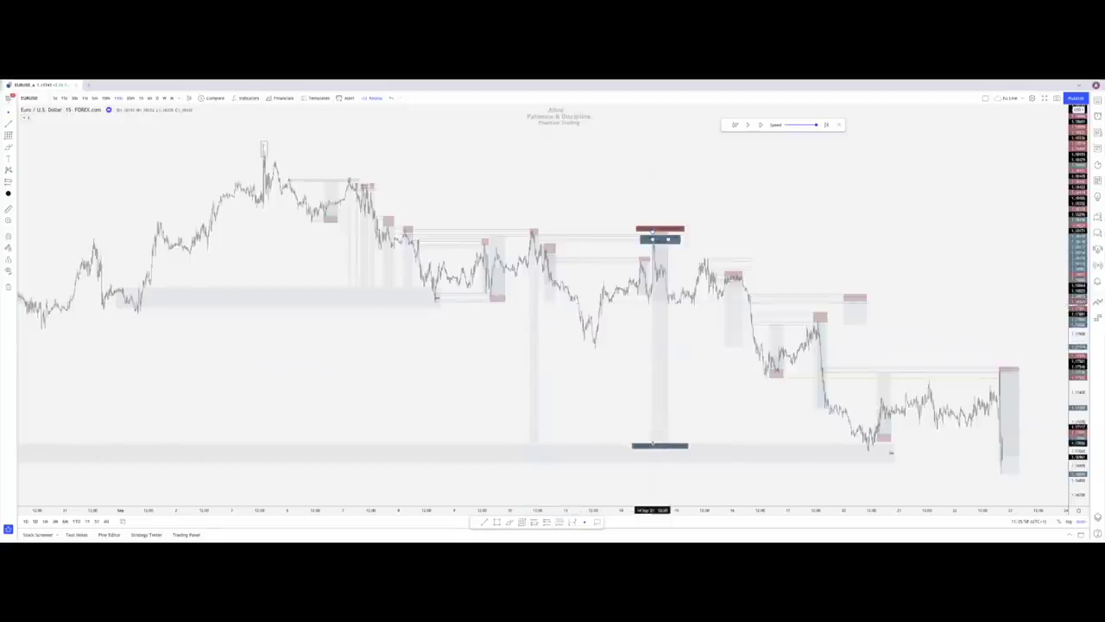
left_click(733, 294)
left_click_drag(725, 347, 725, 448)
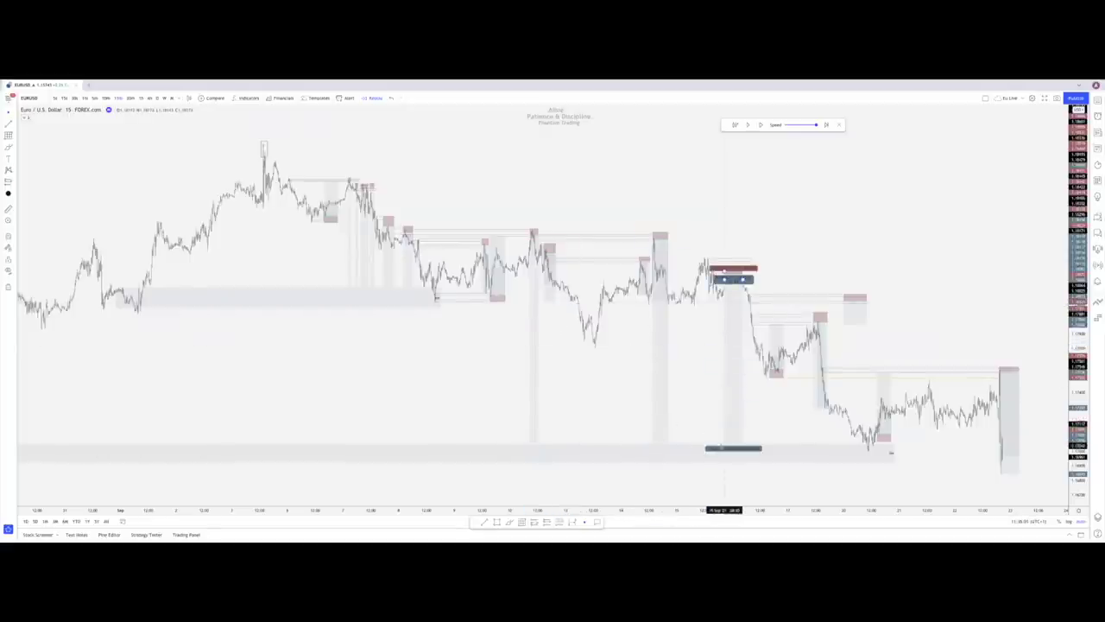
left_click(816, 345)
left_click_drag(812, 408, 810, 444)
left_click(735, 405)
left_click(728, 401)
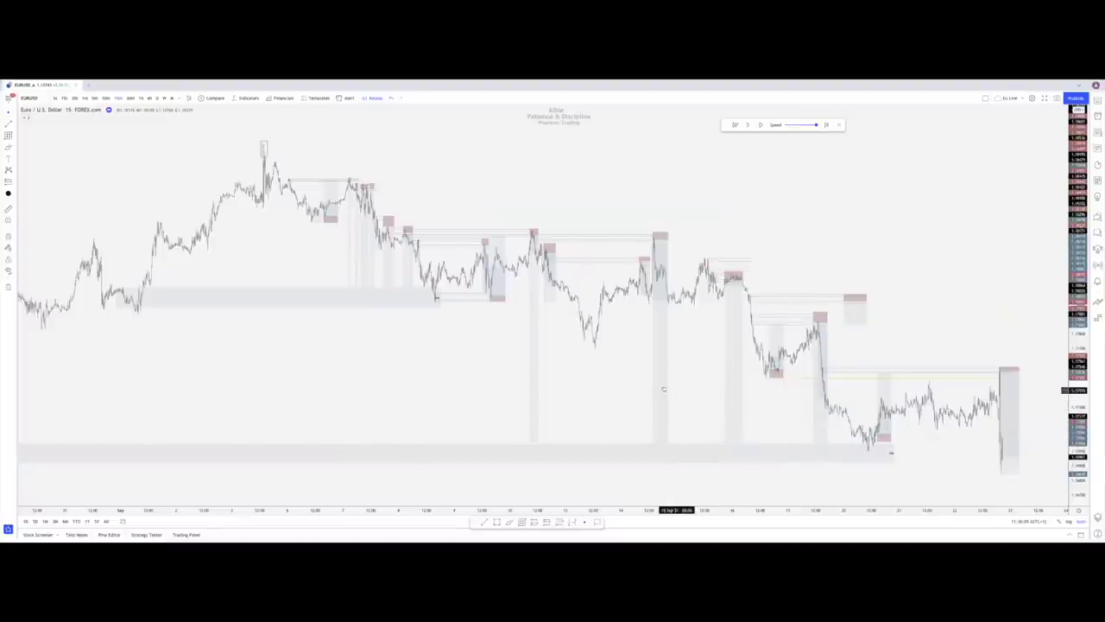
Try to widen the 10 September short position
left_click(529, 364)
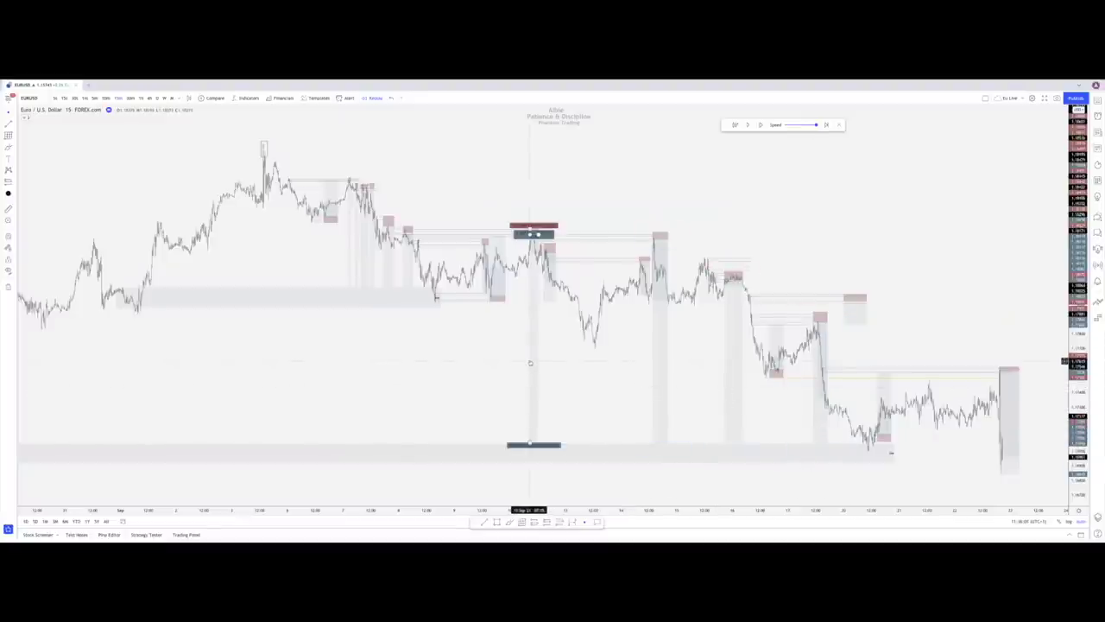
left_click_drag(539, 233, 546, 233)
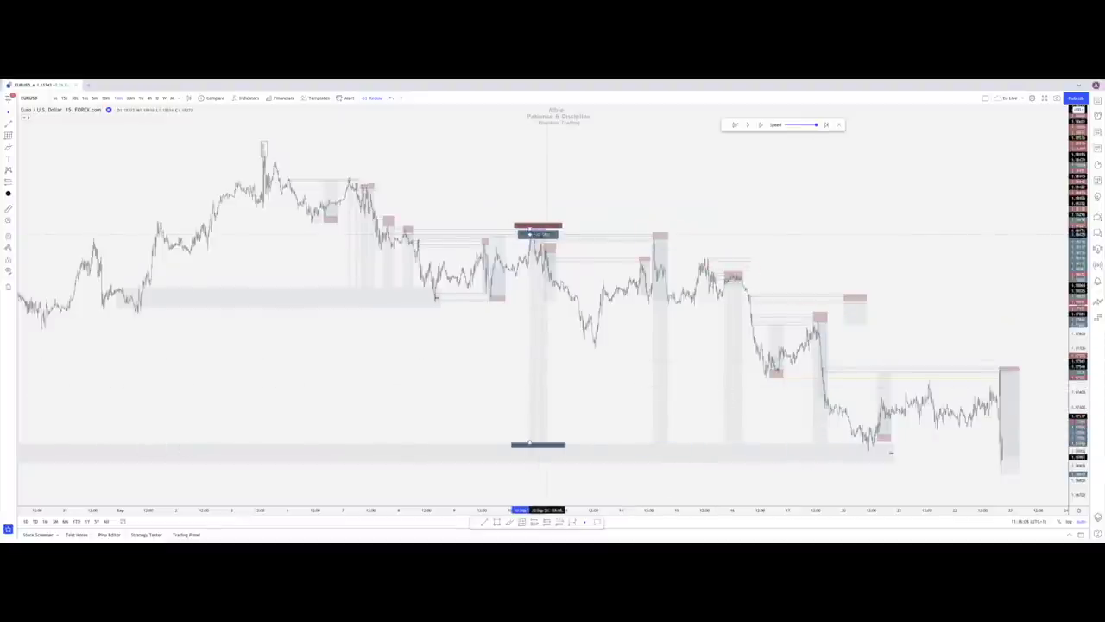
left_click(547, 200)
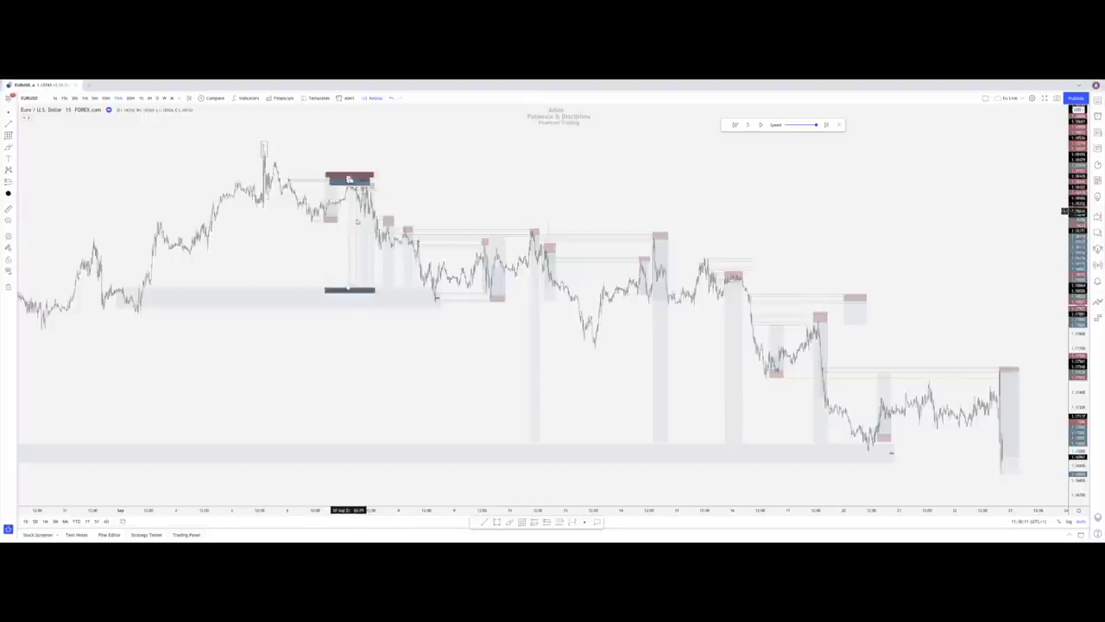
left_click_drag(363, 233, 357, 247)
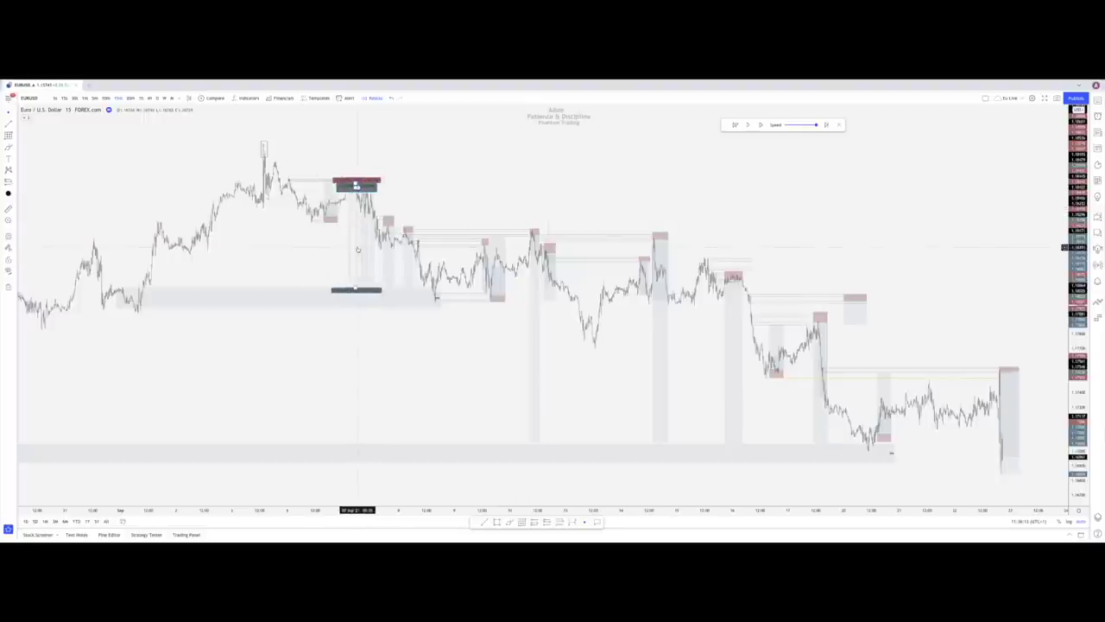
left_click(429, 487)
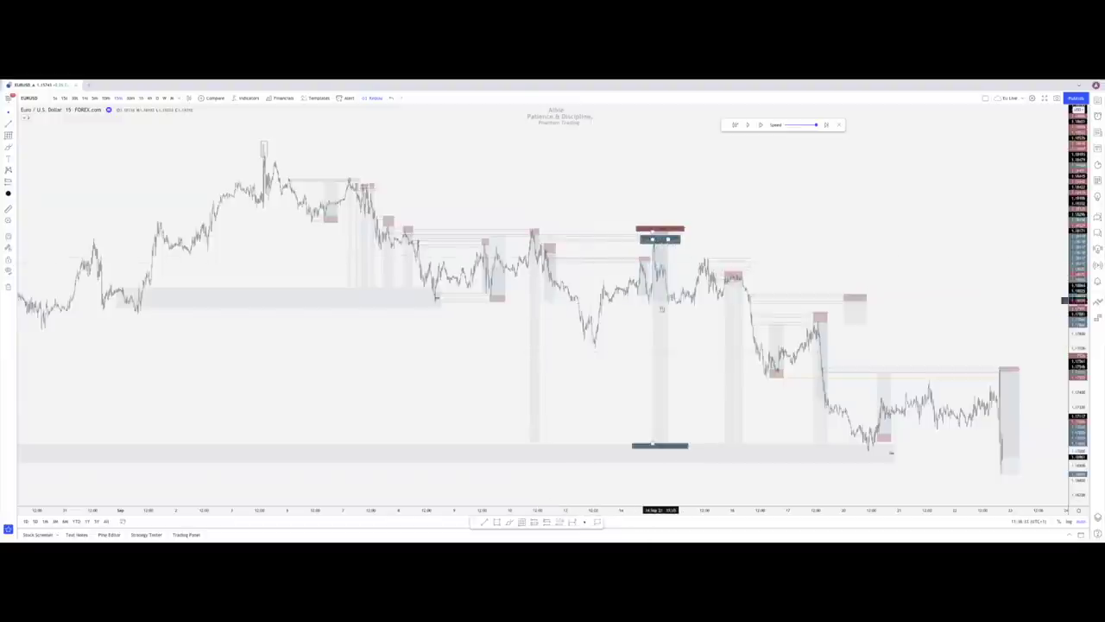
Draw a horizontal level line from the August swing low across to the latest candles
scroll(578, 448, "down", 8)
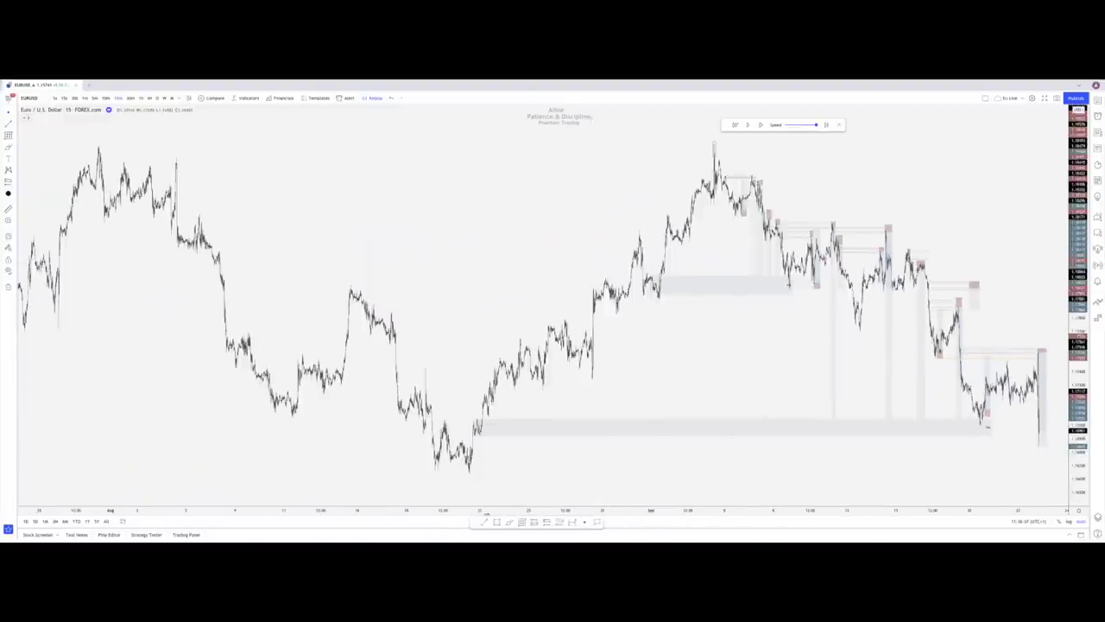
left_click(470, 473)
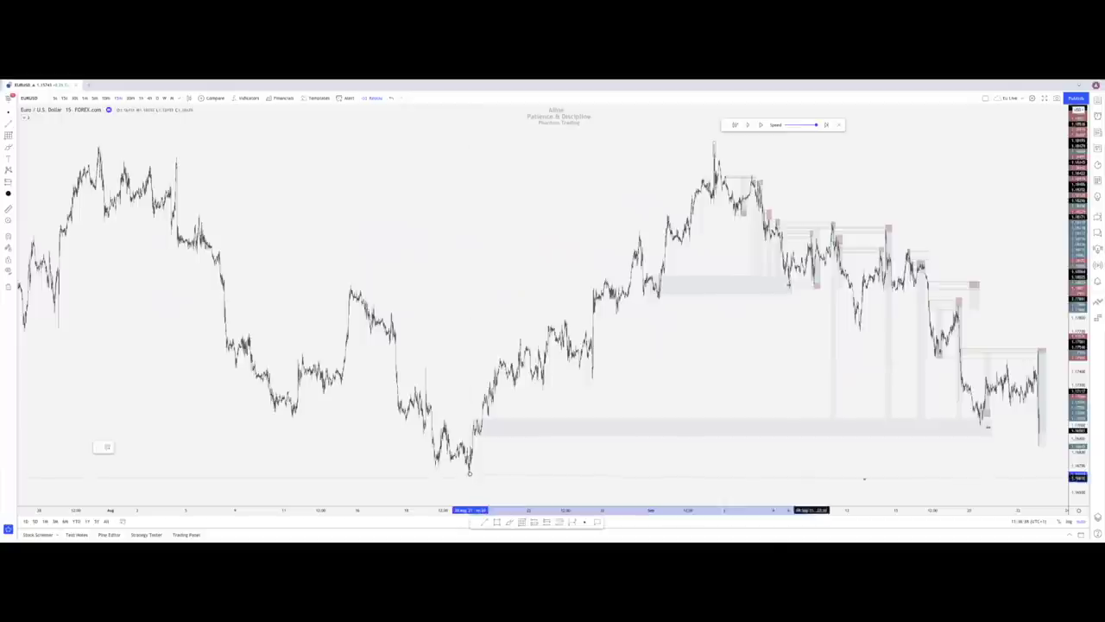
left_click(1050, 469)
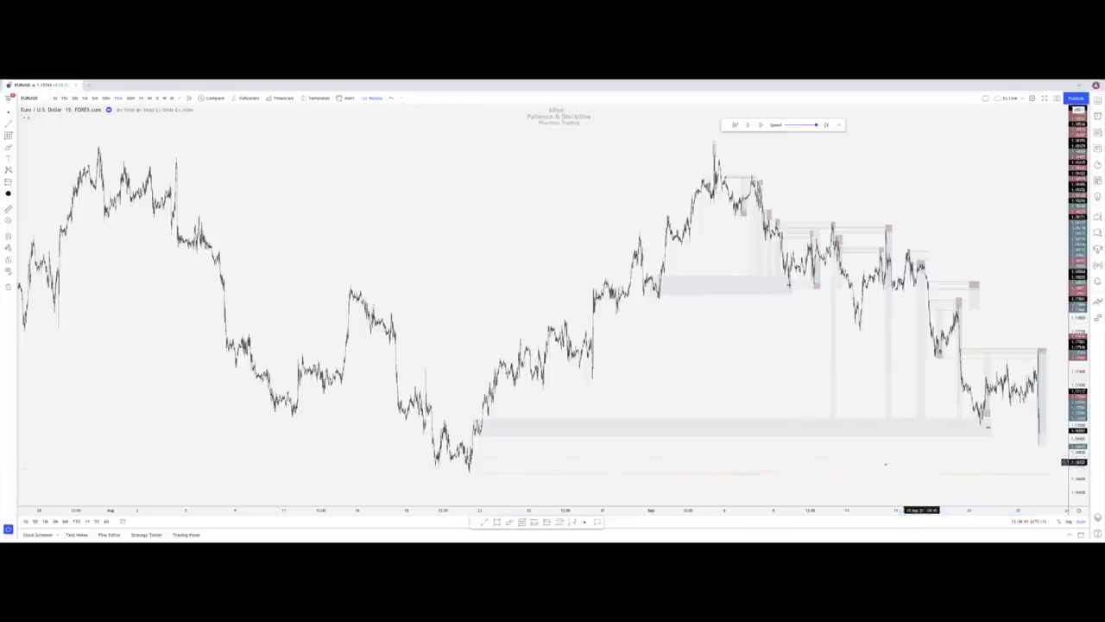
Lower the targets of the five major shorts from the lower demand zone to the August swing-low line
left_click_drag(830, 418, 830, 474)
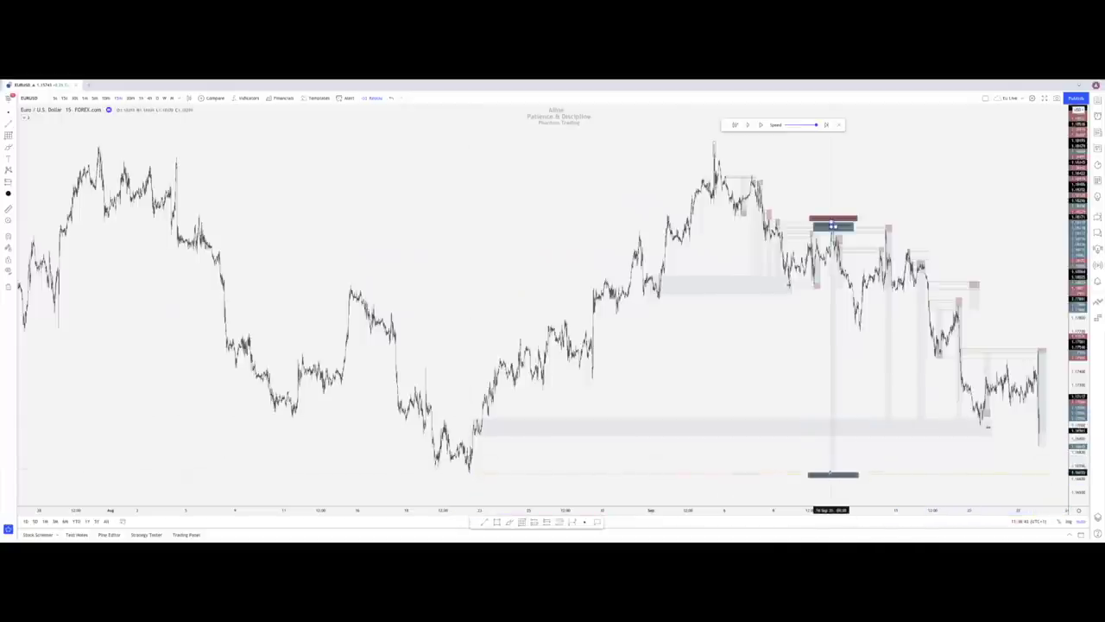
left_click_drag(888, 420, 888, 475)
mouse_move(920, 420)
left_mouse_down()
mouse_move(927, 474)
mouse_move(979, 473)
left_mouse_up()
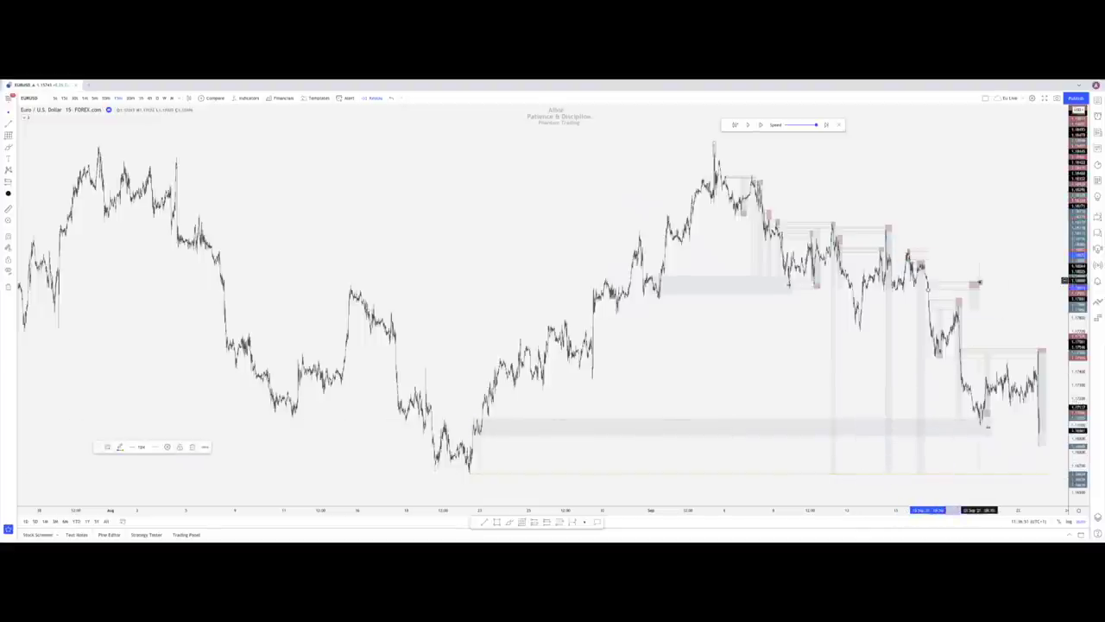
mouse_move(959, 427)
left_mouse_down()
mouse_move(959, 474)
mouse_move(1038, 474)
left_mouse_up()
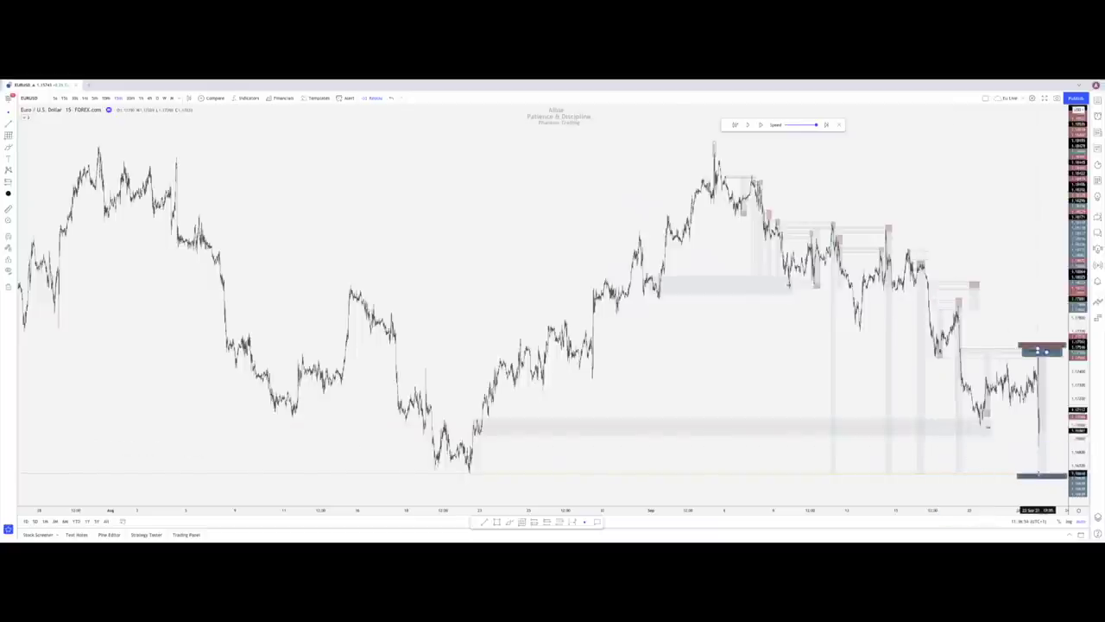
scroll(872, 419, "up", 4)
left_click_drag(626, 357, 471, 334)
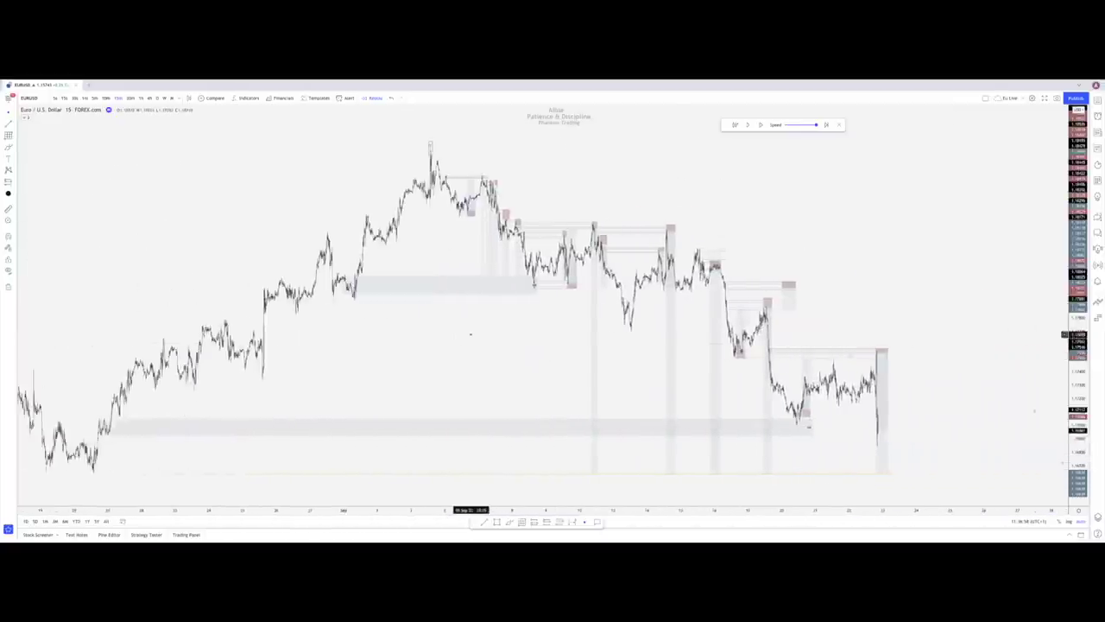
Delete the stray drawing in the empty area beyond the latest candles
scroll(470, 334, "up", 1)
scroll(798, 361, "up", 1)
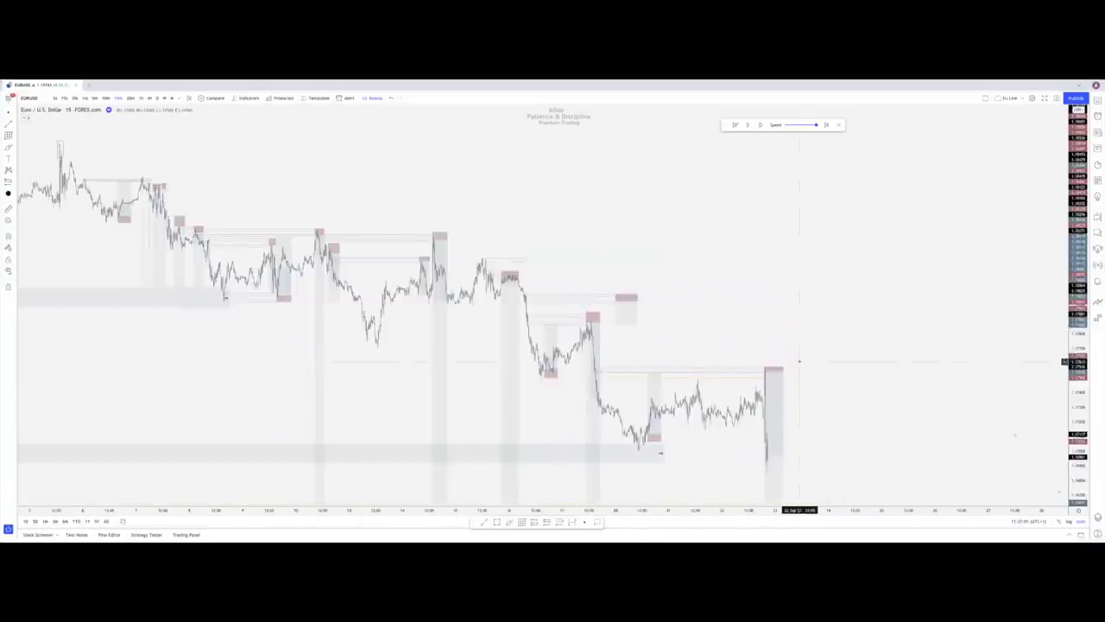
left_click(1014, 435)
key("Delete")
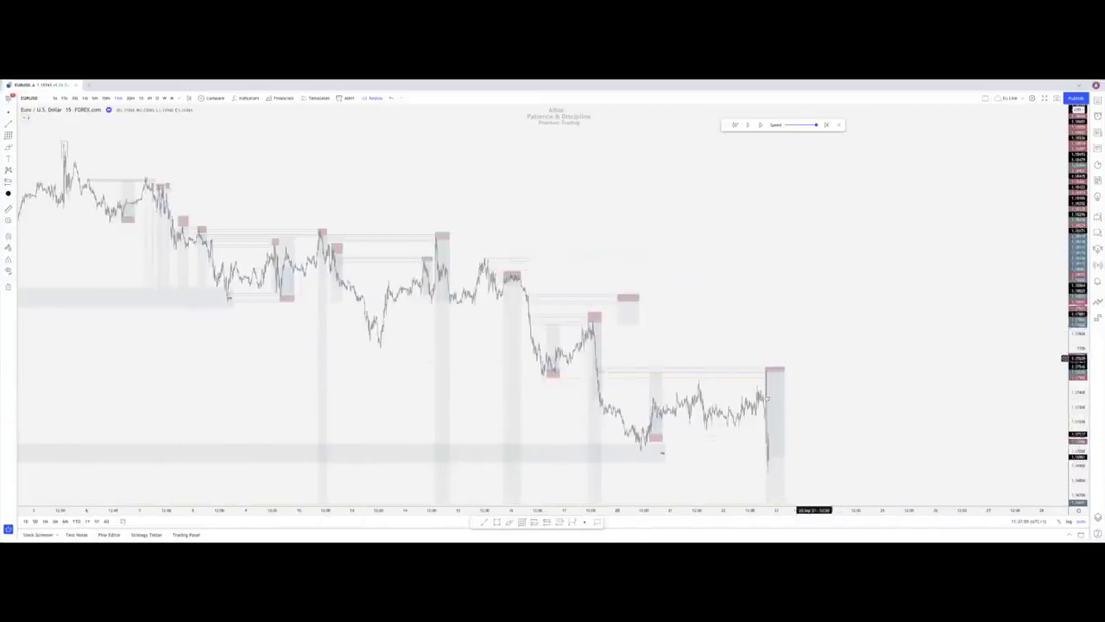
scroll(820, 421, "up", 5)
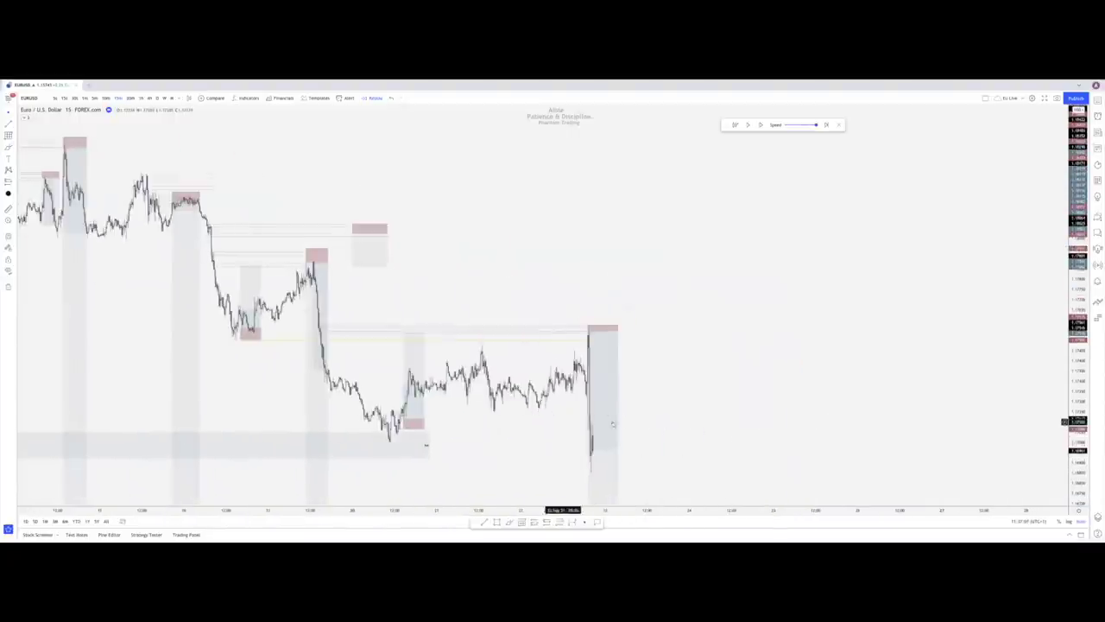
scroll(484, 399, "down", 6)
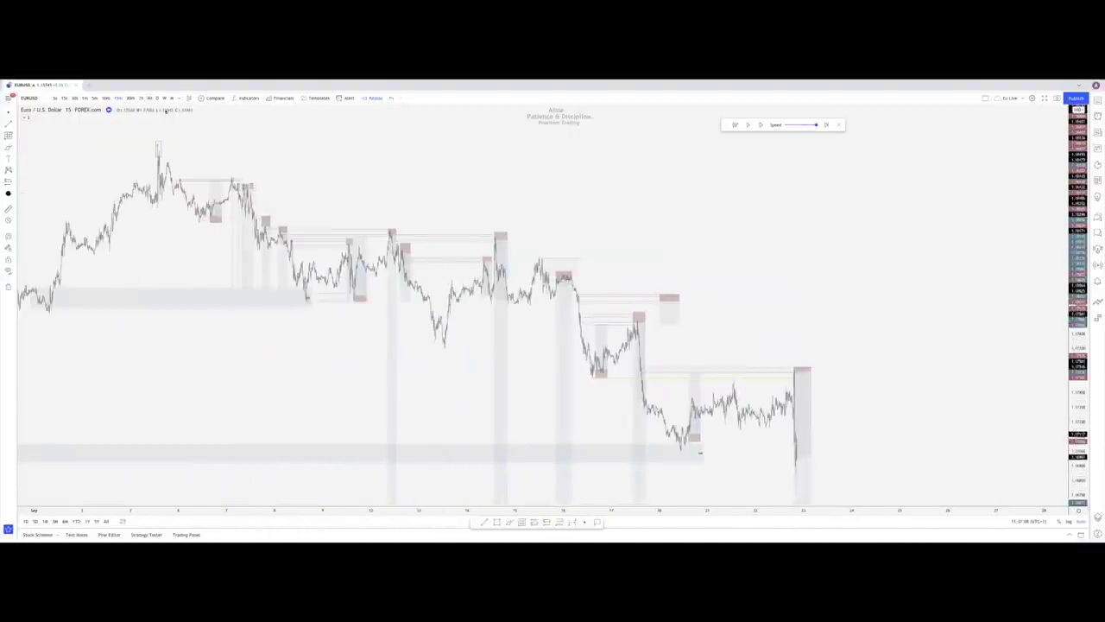
Review the September downtrend and its short positions on the 4-hour chart against the August price action
left_click(149, 98)
scroll(696, 397, "up", 7)
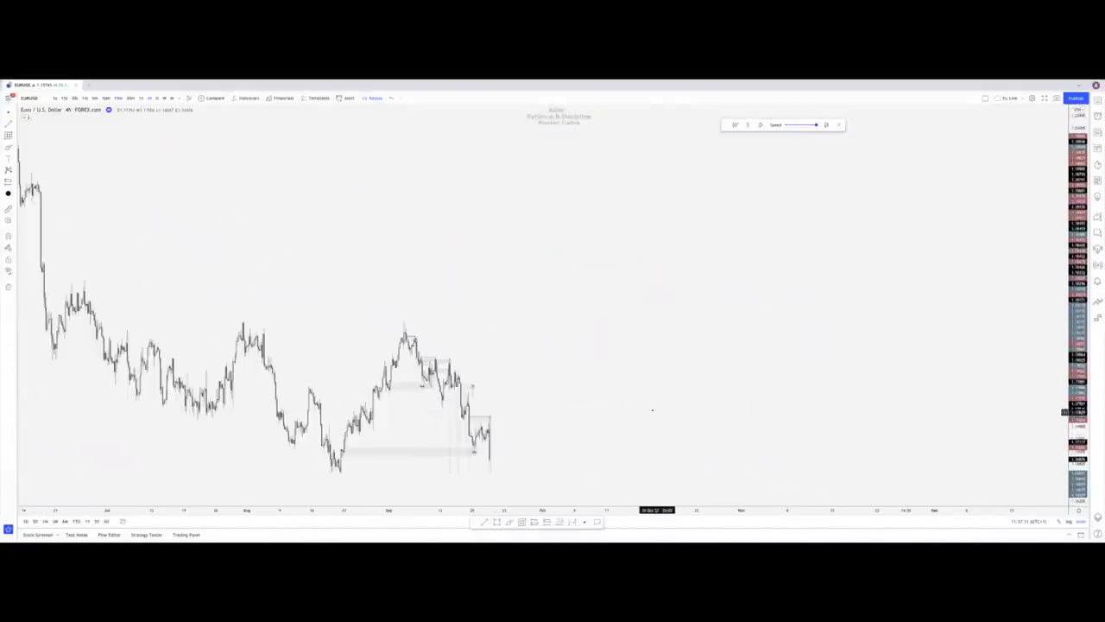
scroll(881, 273, "down", 3)
scroll(812, 311, "up", 6)
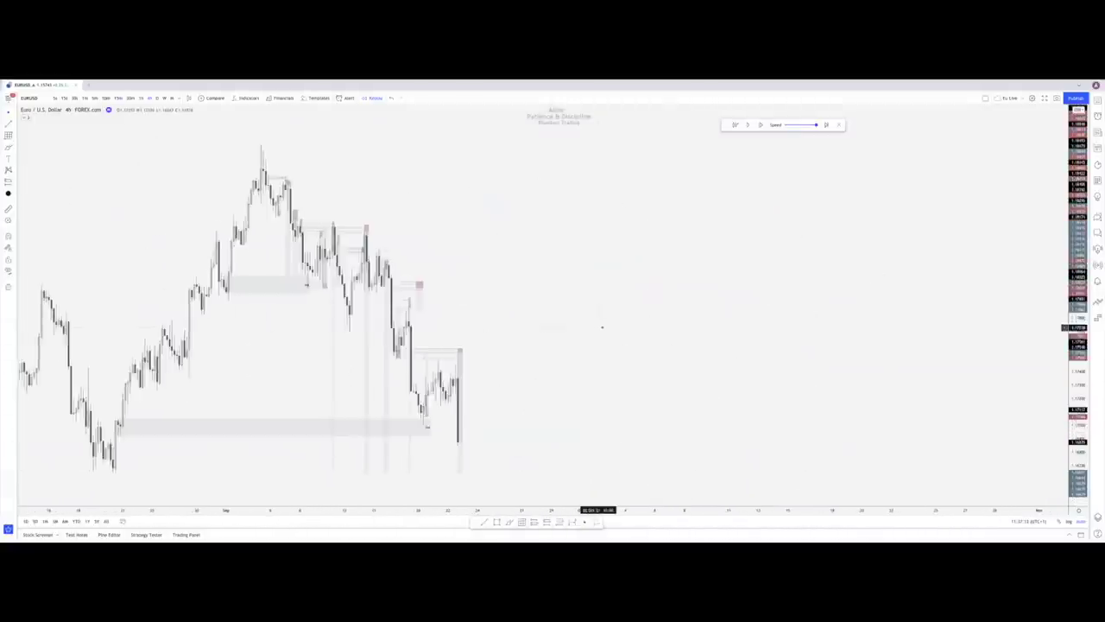
left_click_drag(597, 326, 855, 354)
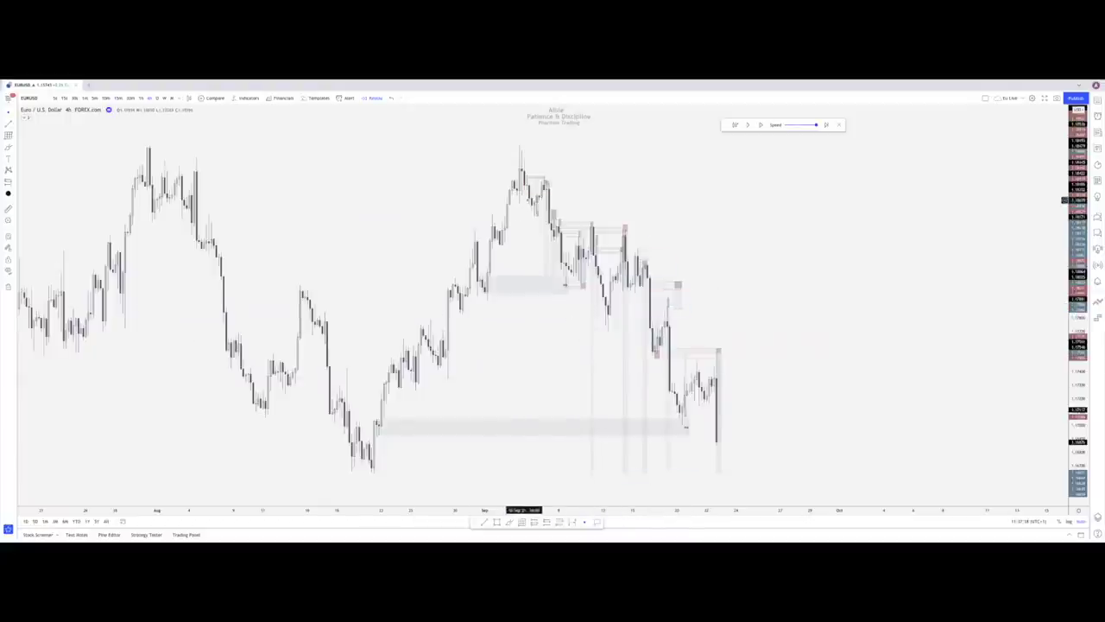
left_click(718, 411)
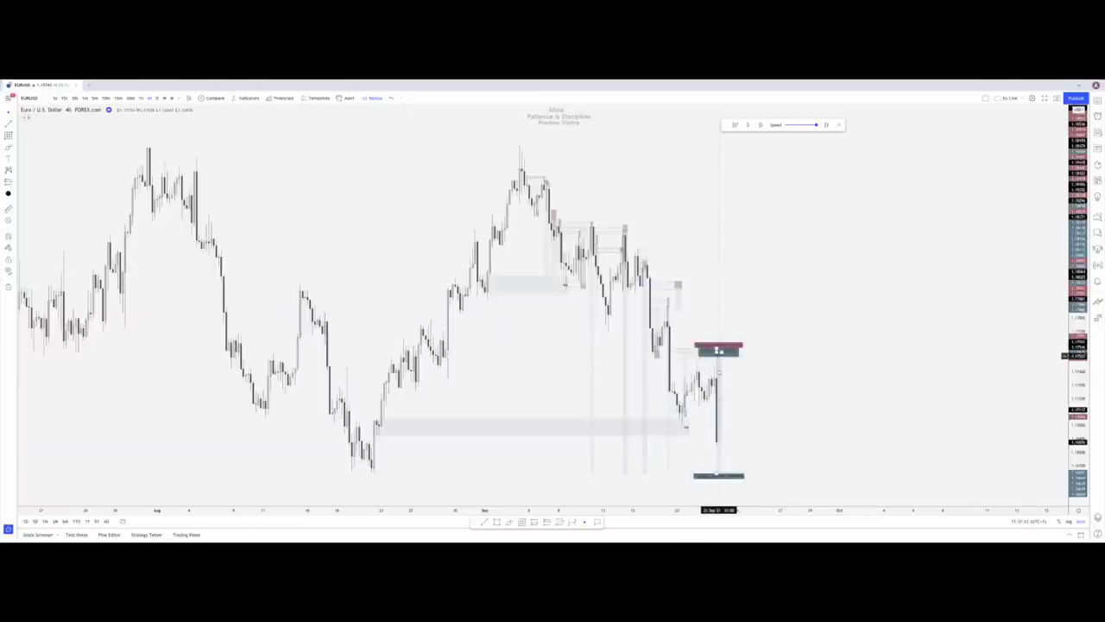
key("Delete")
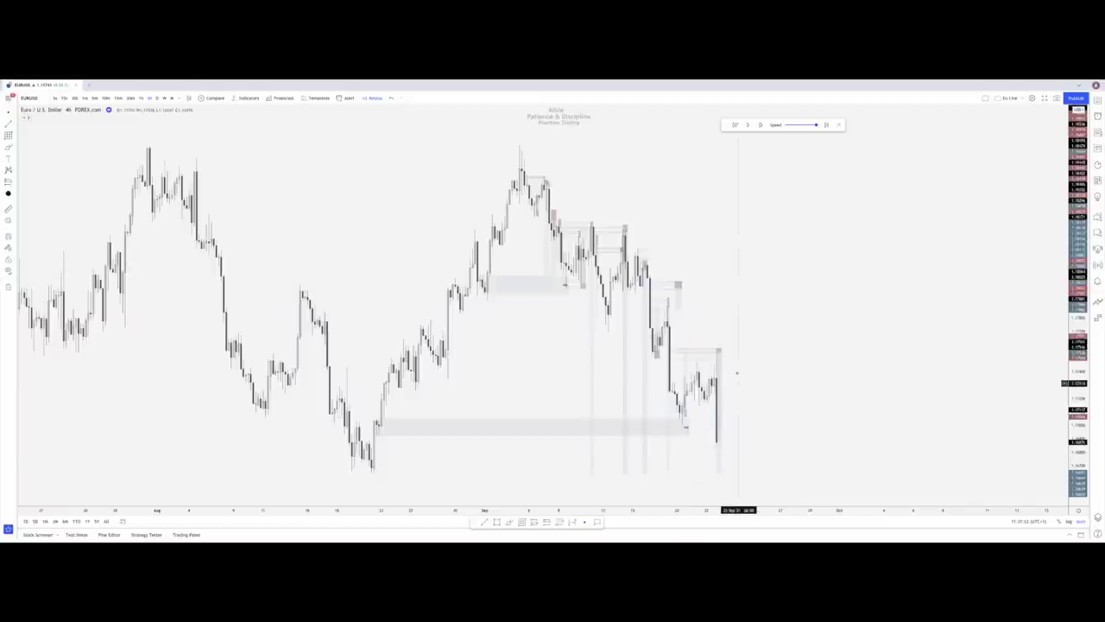
On the 15-minute chart, mark the supply zone atop the 22 September sell-off with level lines and extend them into 24 September
left_click(119, 97)
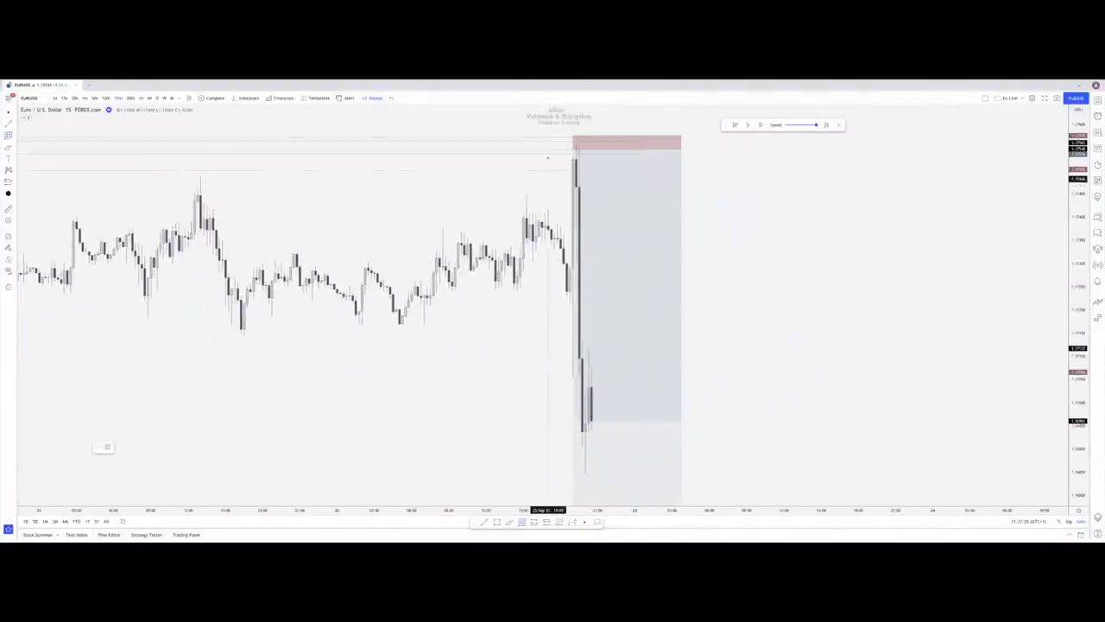
scroll(581, 172, "down", 3)
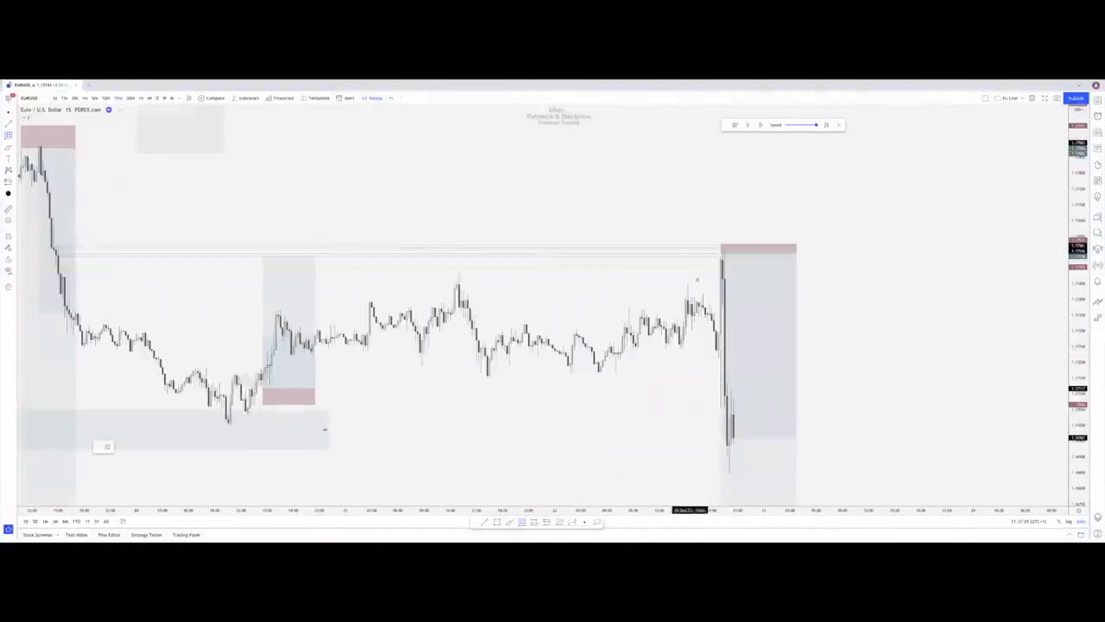
scroll(697, 284, "up", 3)
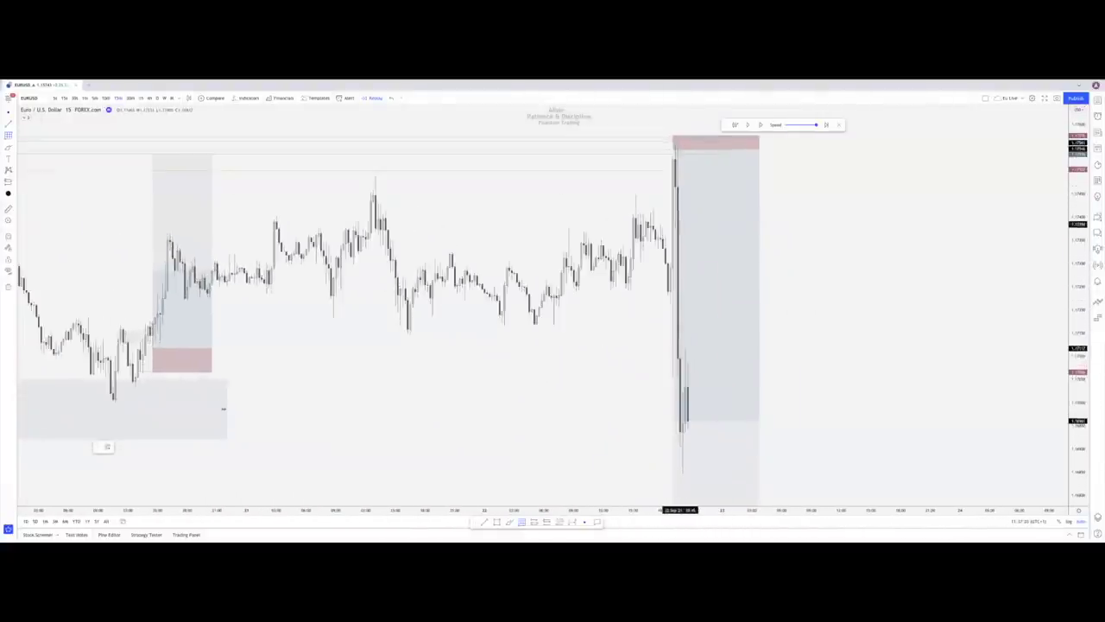
mouse_move(677, 227)
left_mouse_down()
mouse_move(848, 164)
mouse_move(859, 145)
left_mouse_up()
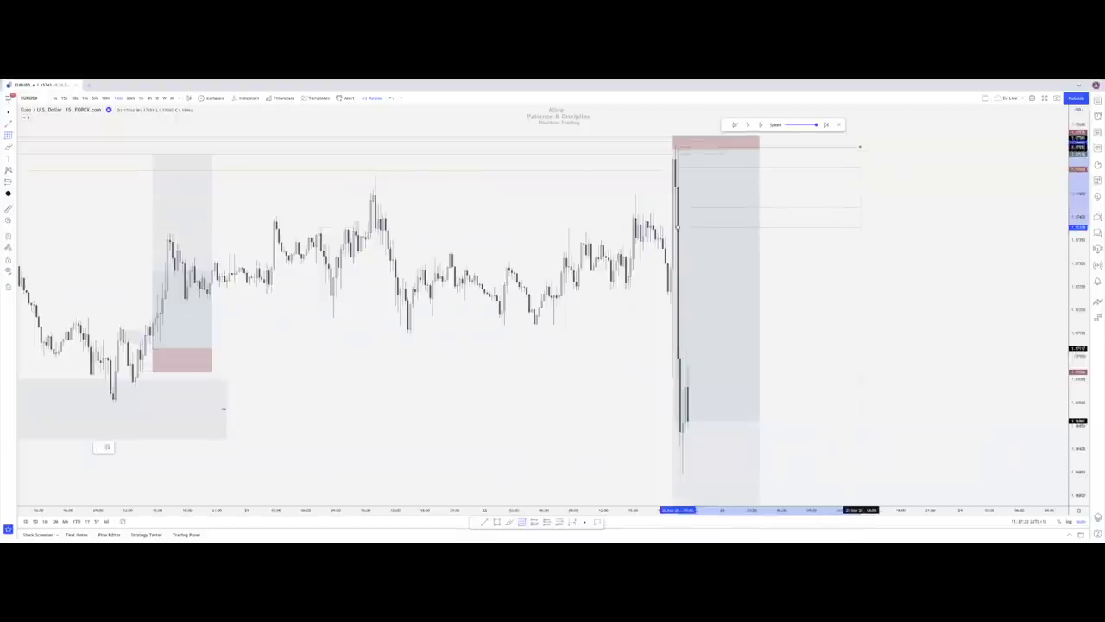
left_click(860, 147)
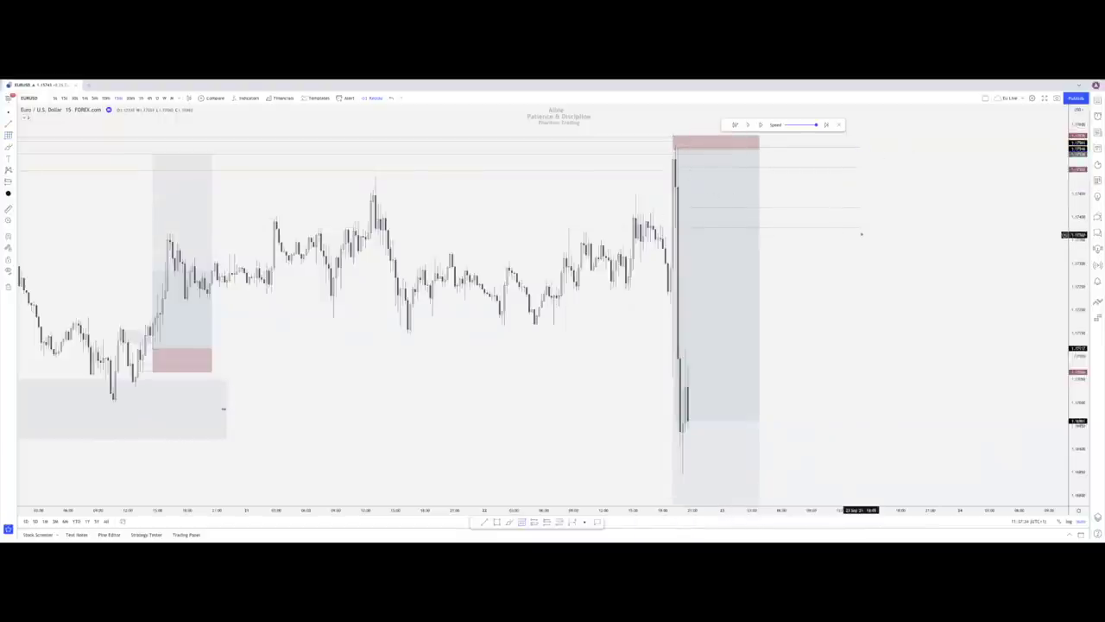
left_click(860, 147)
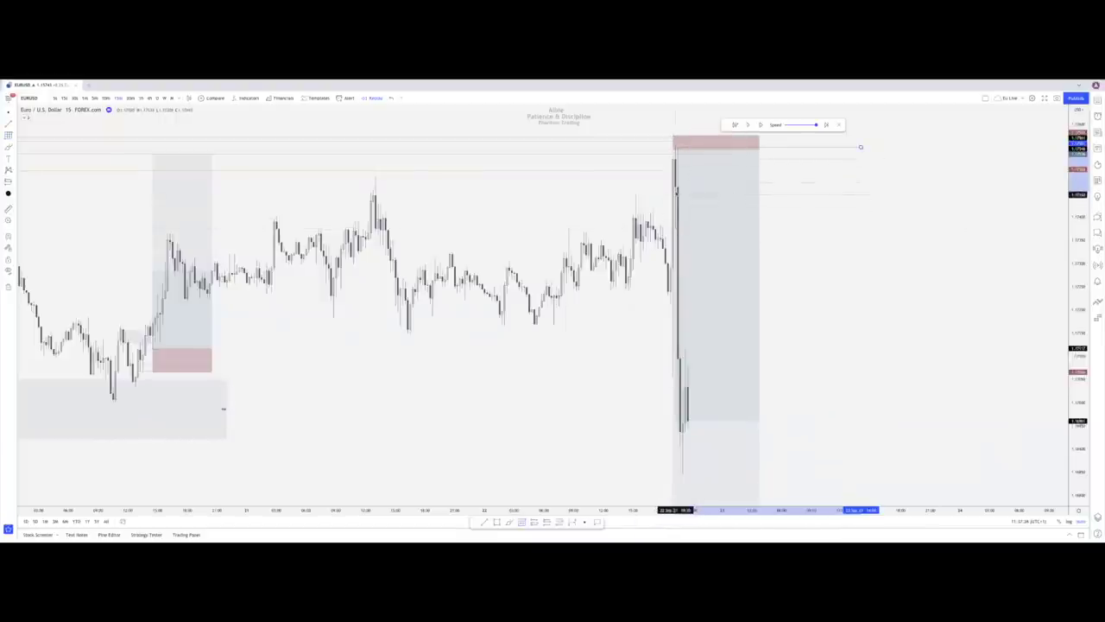
left_click(679, 188)
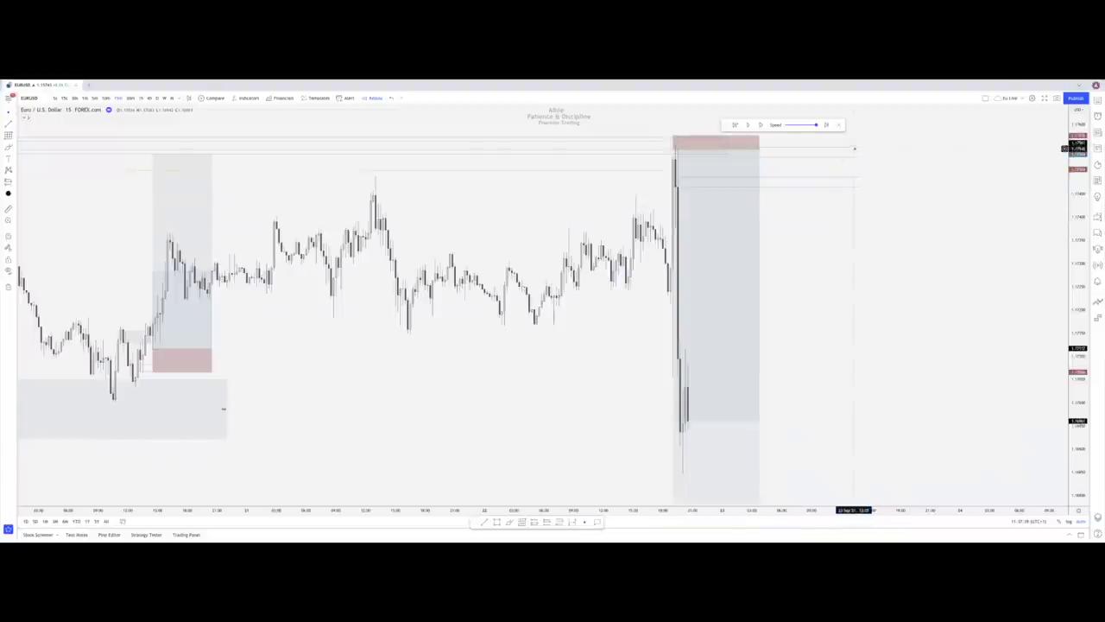
left_click_drag(860, 149, 993, 148)
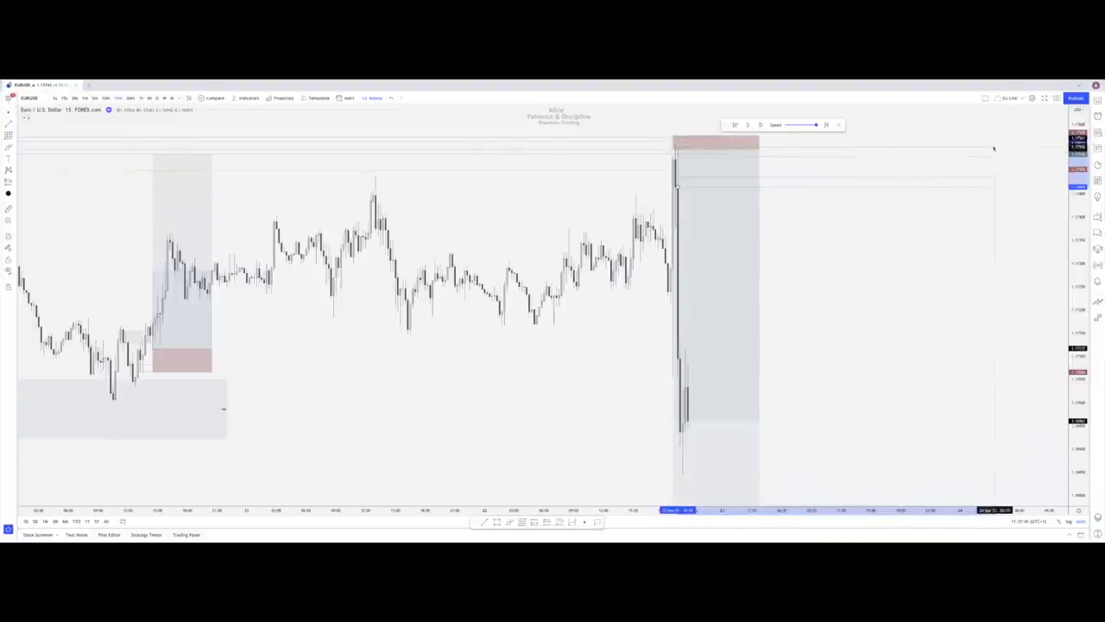
left_click(984, 138)
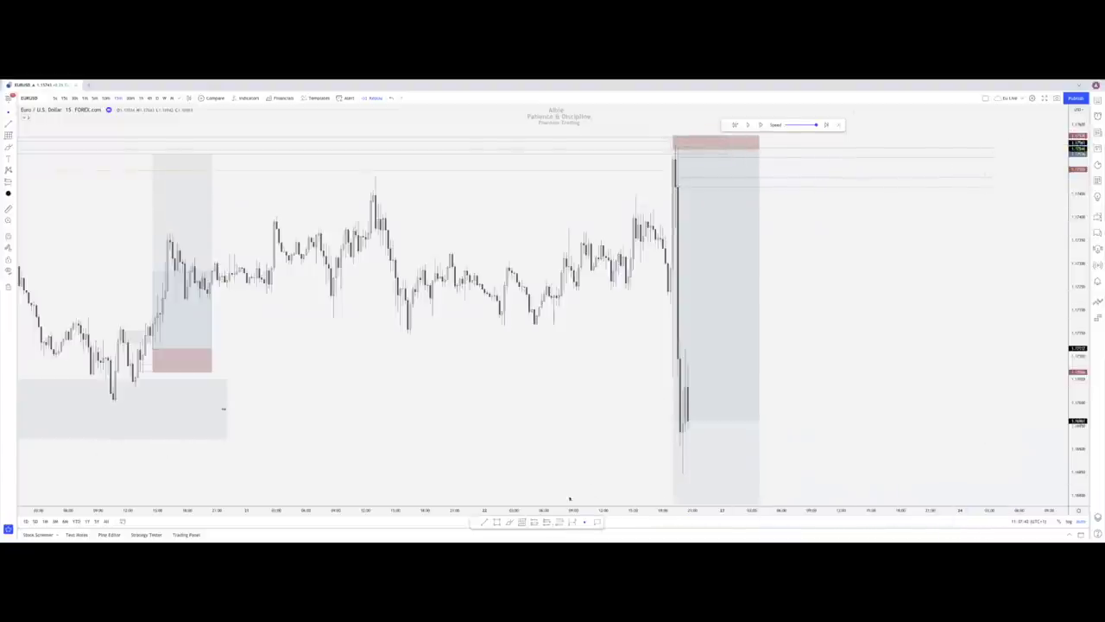
Place a short position at the second-lowest level line of the 22 September supply zone, with its stop just above the zone
left_click(887, 177)
left_click_drag(888, 111, 885, 144)
left_click(879, 128)
left_click_drag(847, 297, 761, 324)
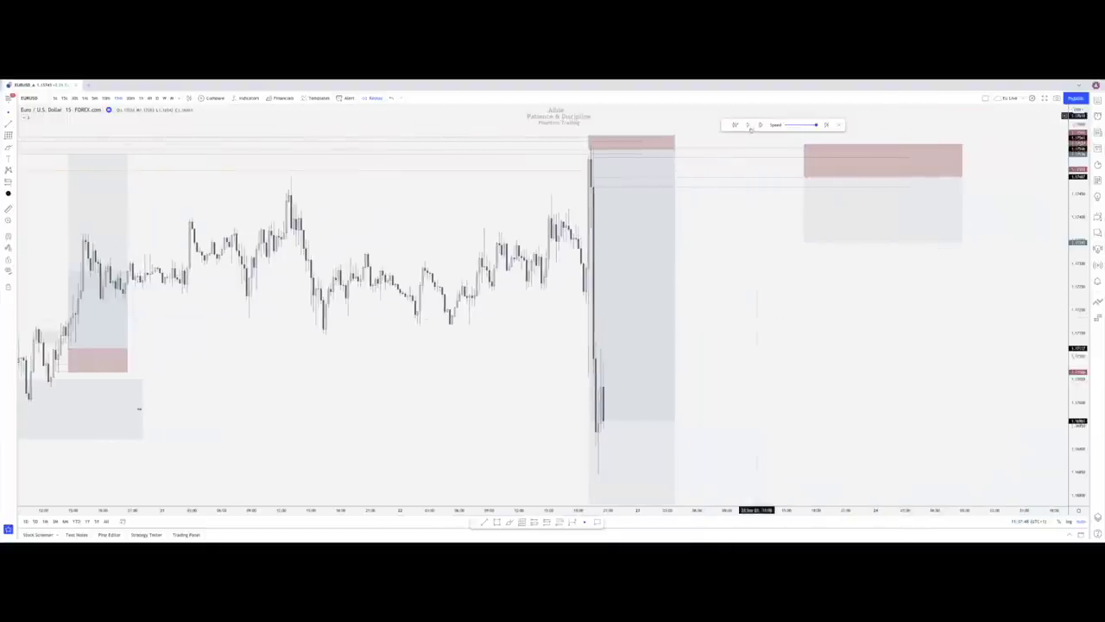
Replay price into 23 September and narrow the filled 22 September short to end near the start of 23 September
left_click(750, 125)
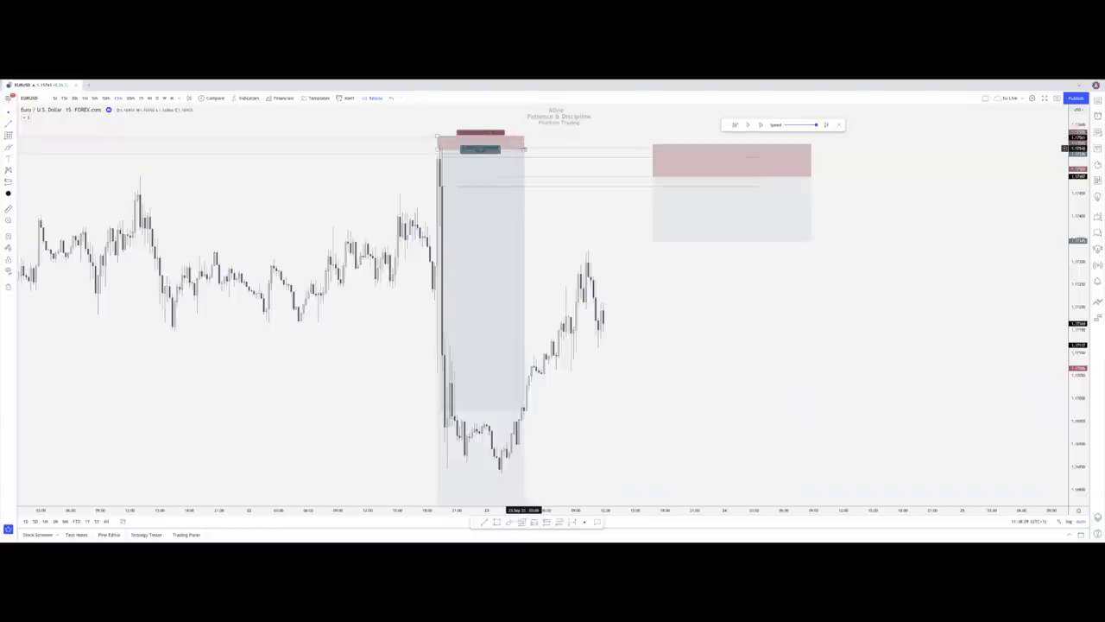
left_click_drag(523, 147, 491, 148)
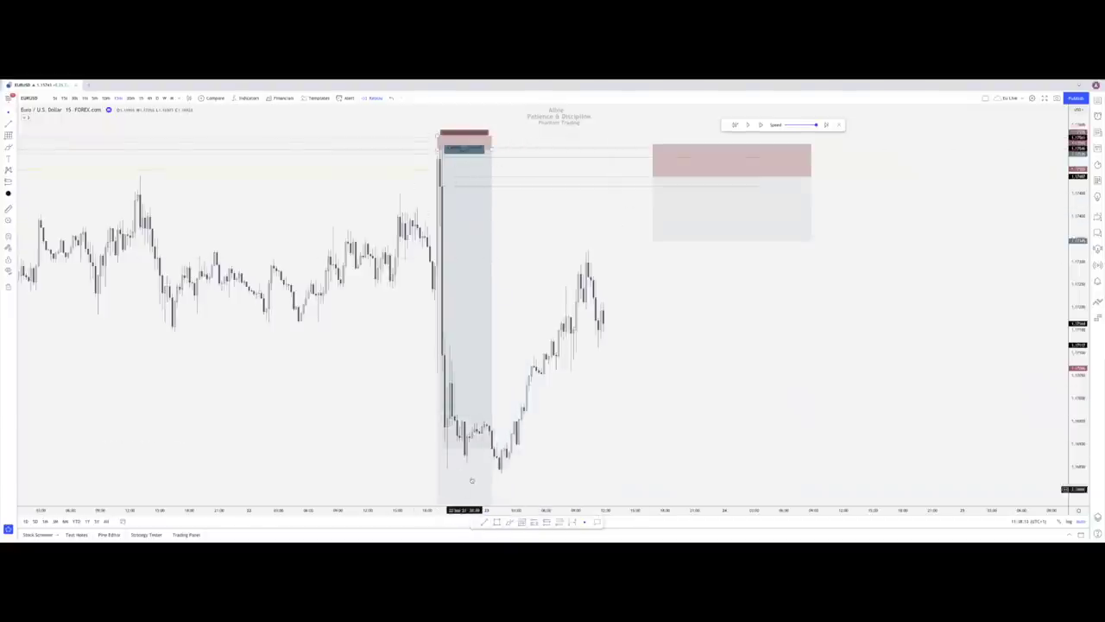
scroll(578, 294, "up", 1)
scroll(579, 291, "down", 5)
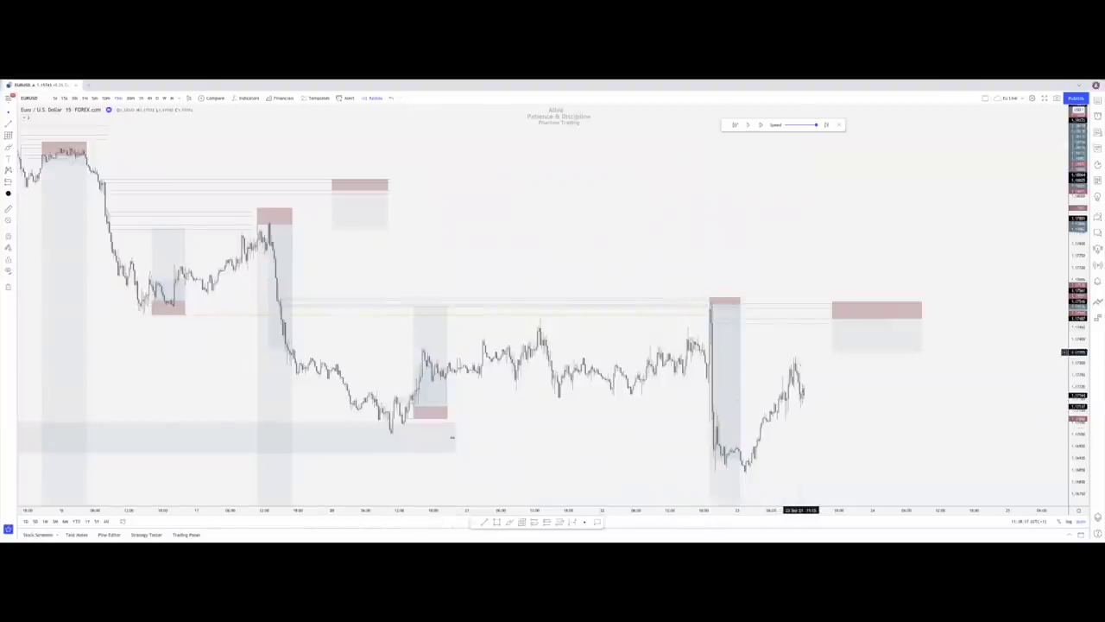
Replay until price reaches the new short, align it with the entry candles, and lower its target just below the 23 September low
scroll(594, 271, "up", 3)
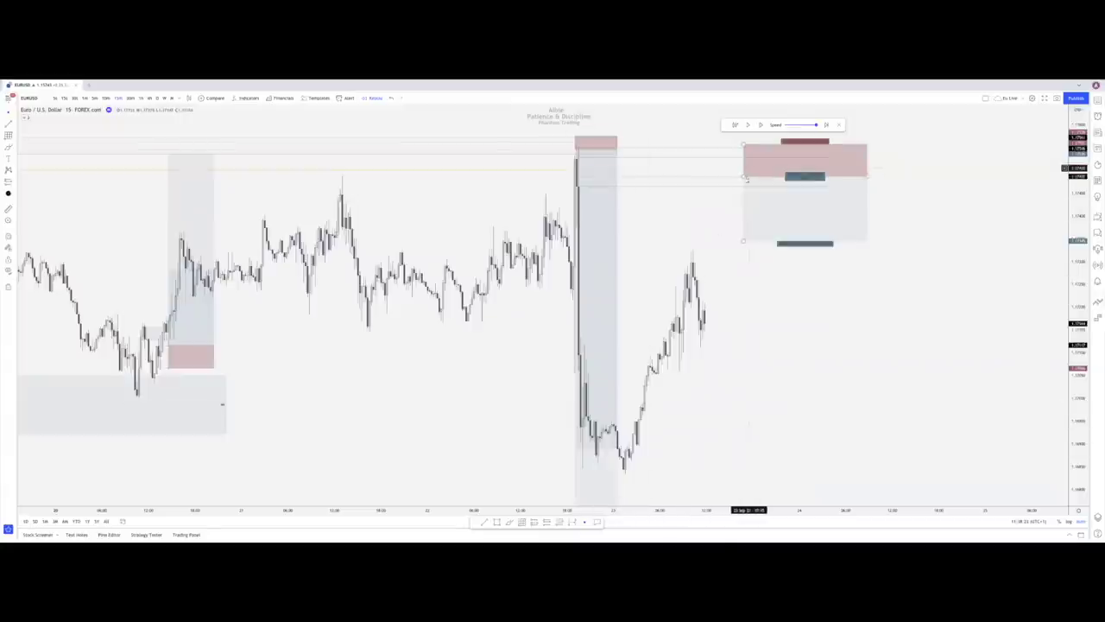
left_click(748, 125)
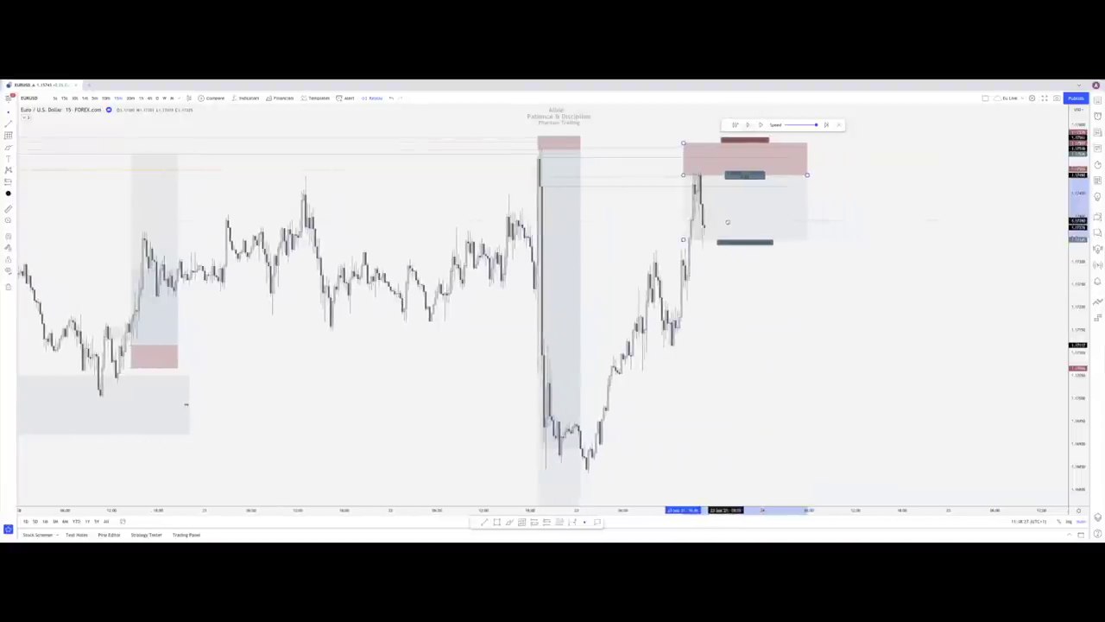
left_click_drag(735, 243, 735, 473)
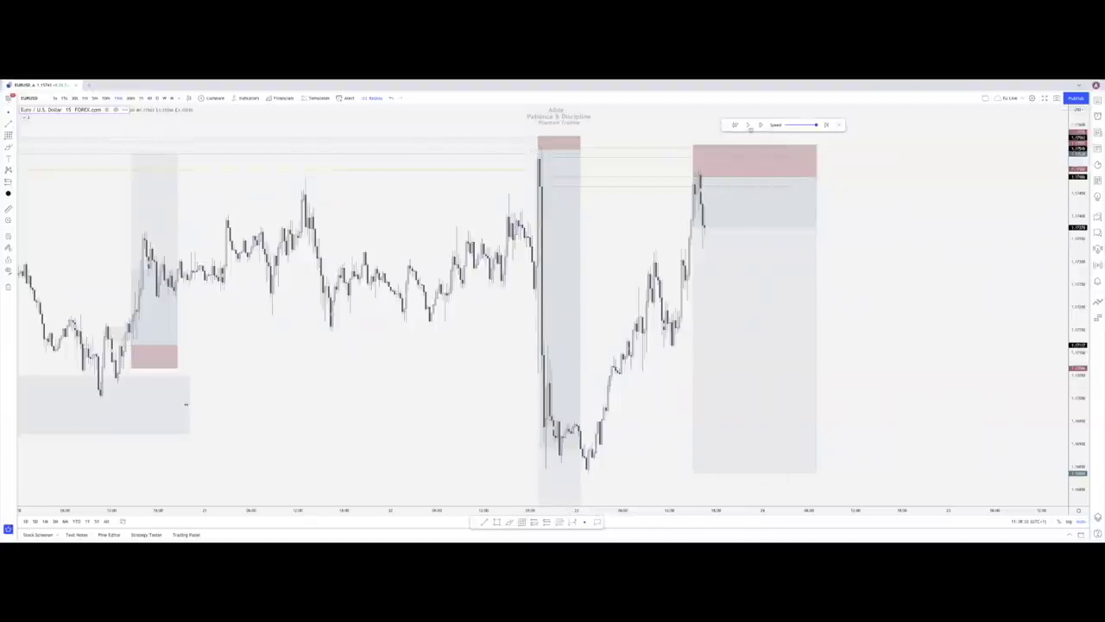
Replay price to the 24 September drop and mark the supply zone at its start with level lines
left_click(749, 126)
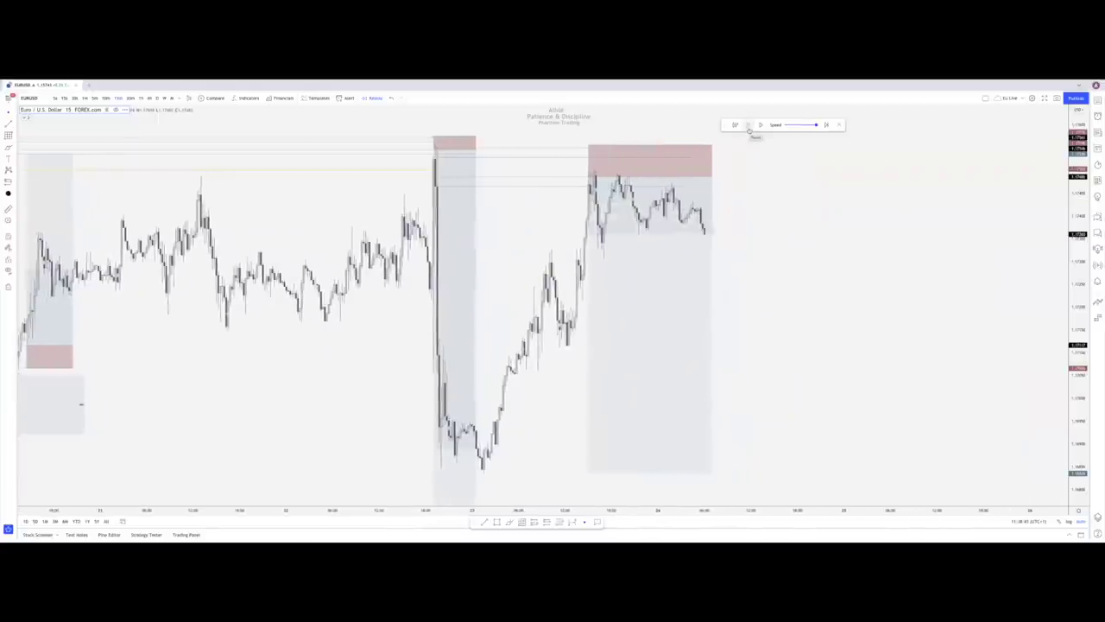
left_click(749, 126)
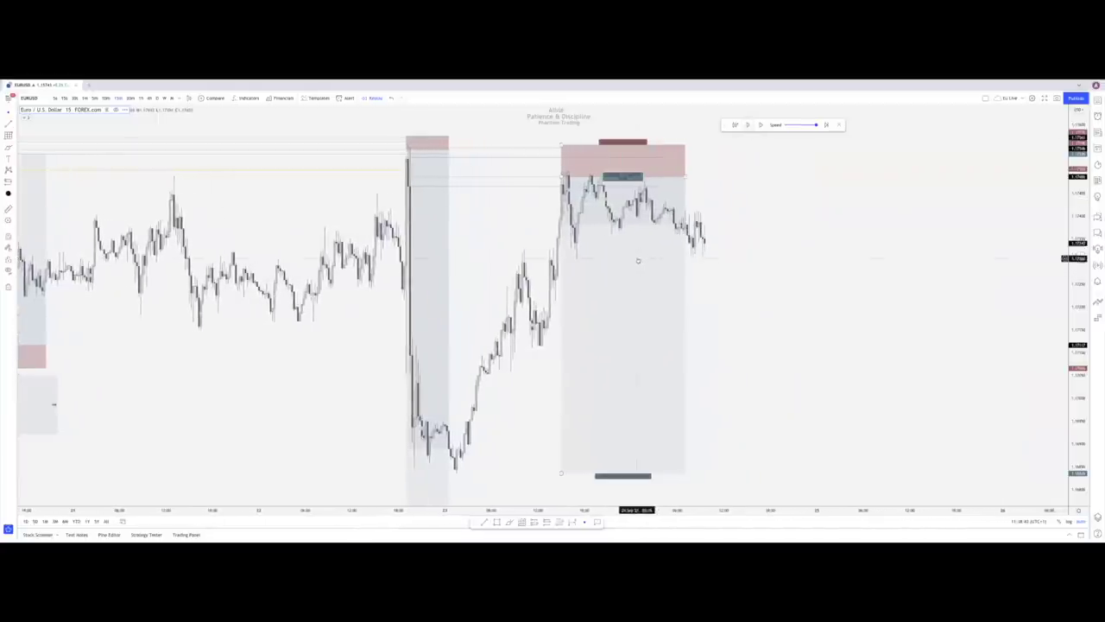
left_click(749, 126)
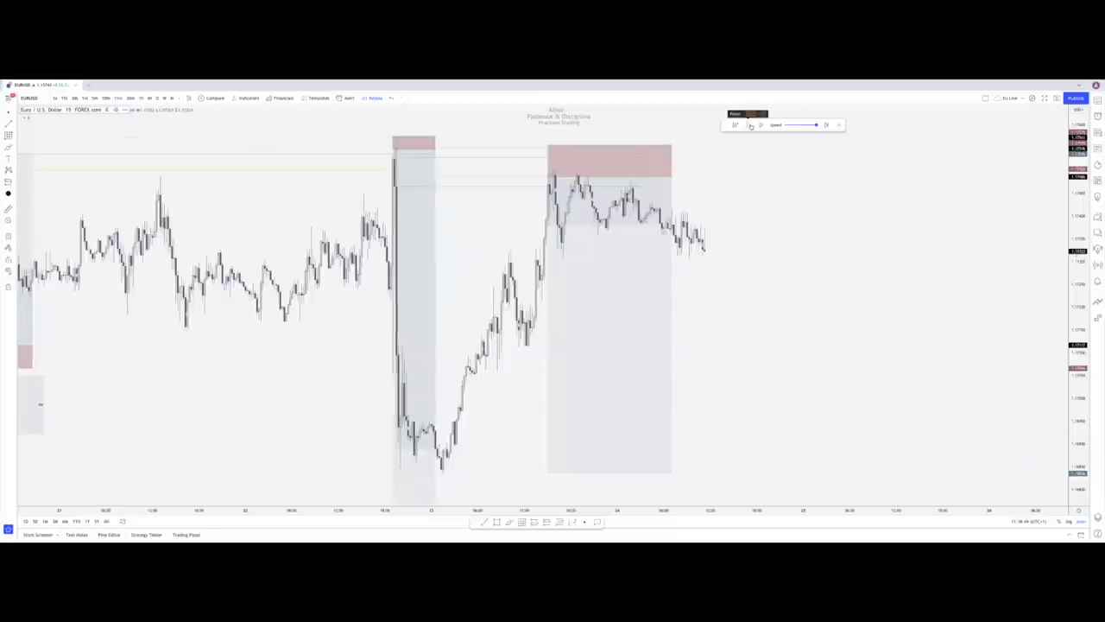
left_click(749, 126)
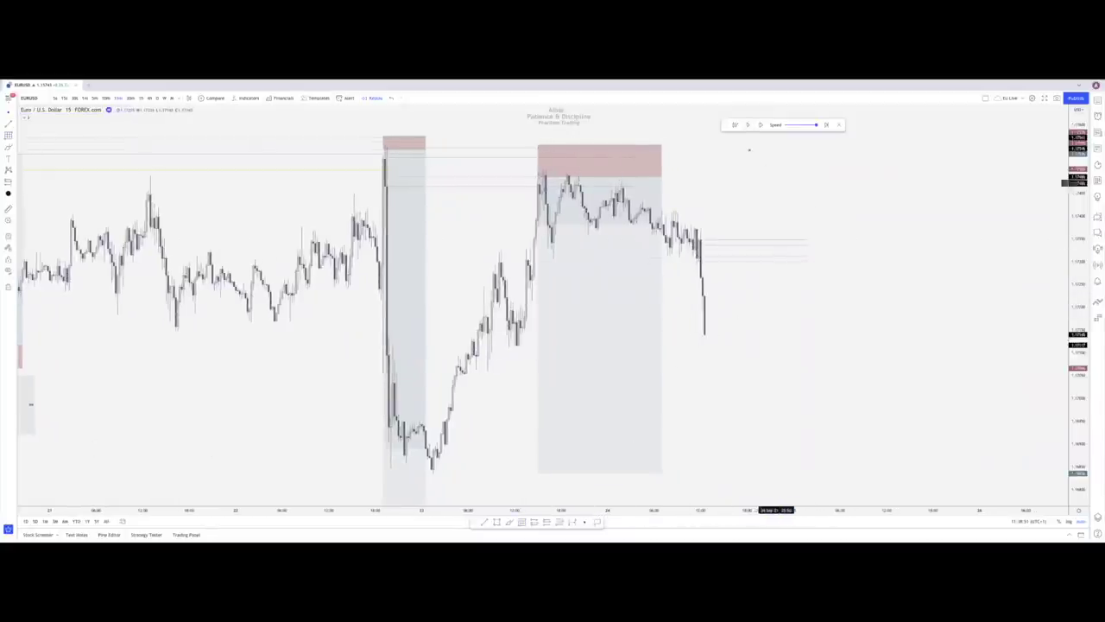
Replay price to 27 September and extend the 24 September supply zone's level lines past the latest candles
left_click(752, 125)
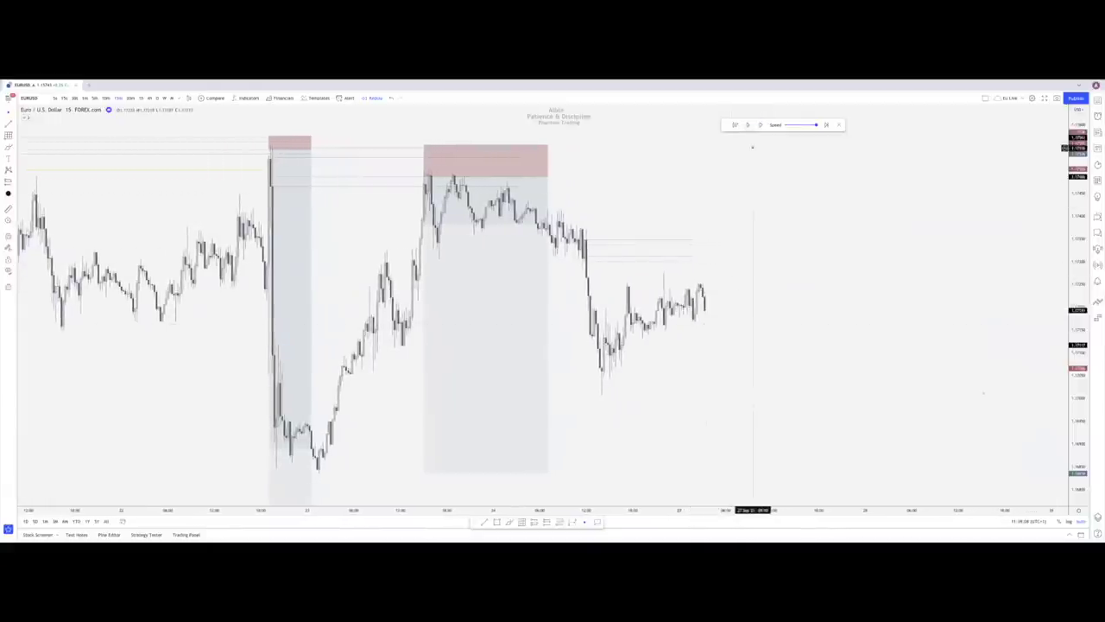
left_click(748, 125)
scroll(652, 393, "up", 1)
left_click_drag(648, 392, 779, 330)
scroll(682, 394, "up", 1)
left_click_drag(653, 241, 691, 241)
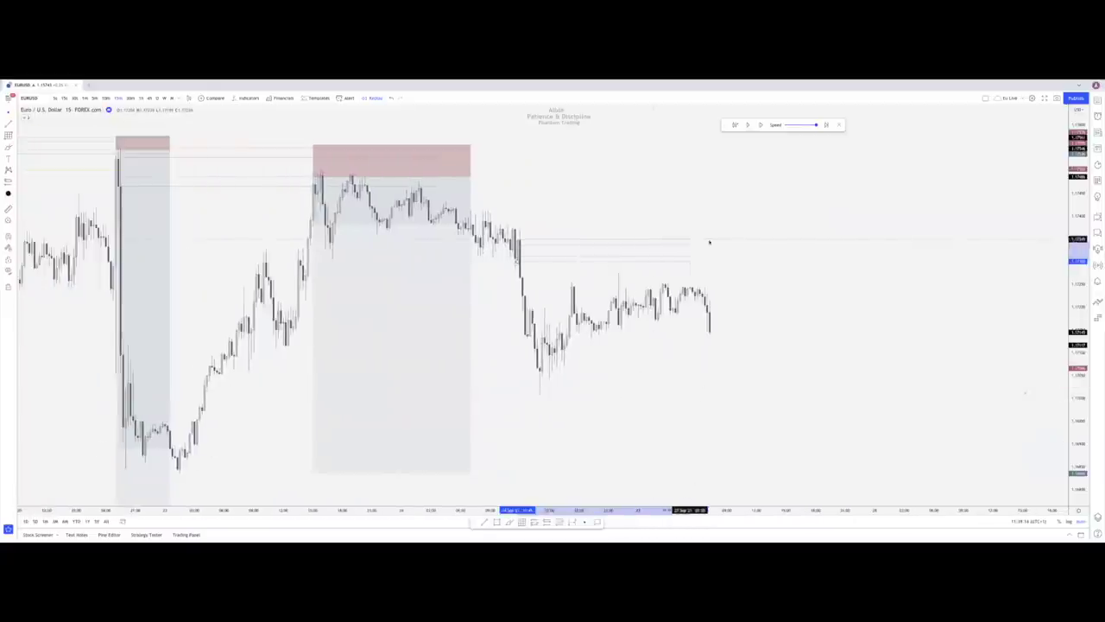
left_click(784, 247)
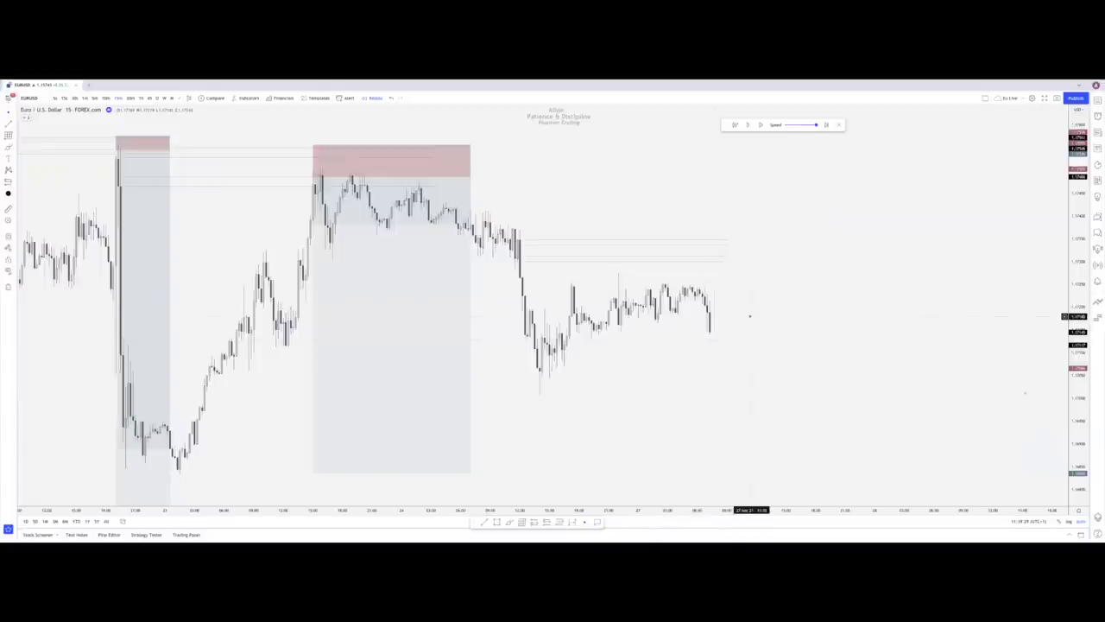
Mark the latest 27 September bearish candle with level lines and place a short there, with its stop at the recent highs
left_click(522, 522)
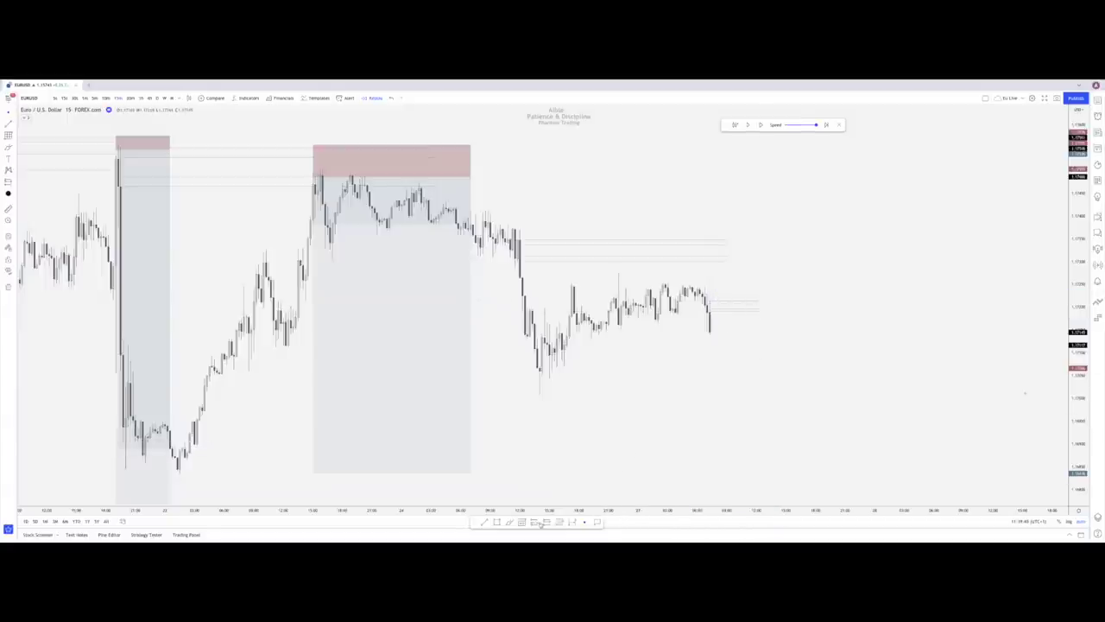
left_click(725, 308)
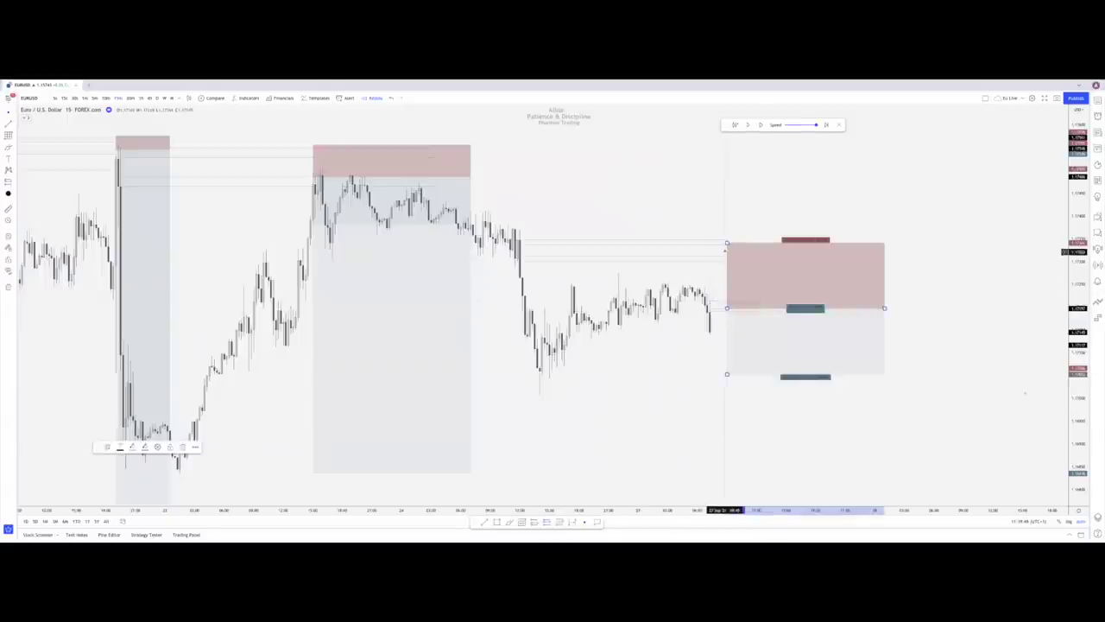
left_click_drag(727, 243, 727, 287)
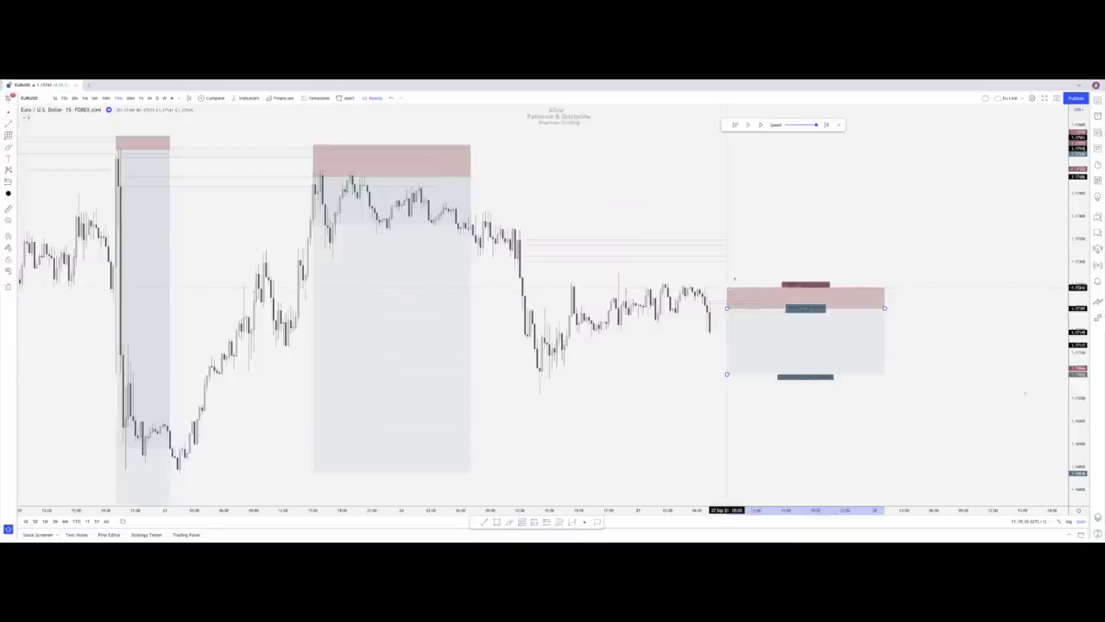
Lower the new 27 September short's target to the 23 September low and shorten its box
left_click_drag(727, 373, 725, 471)
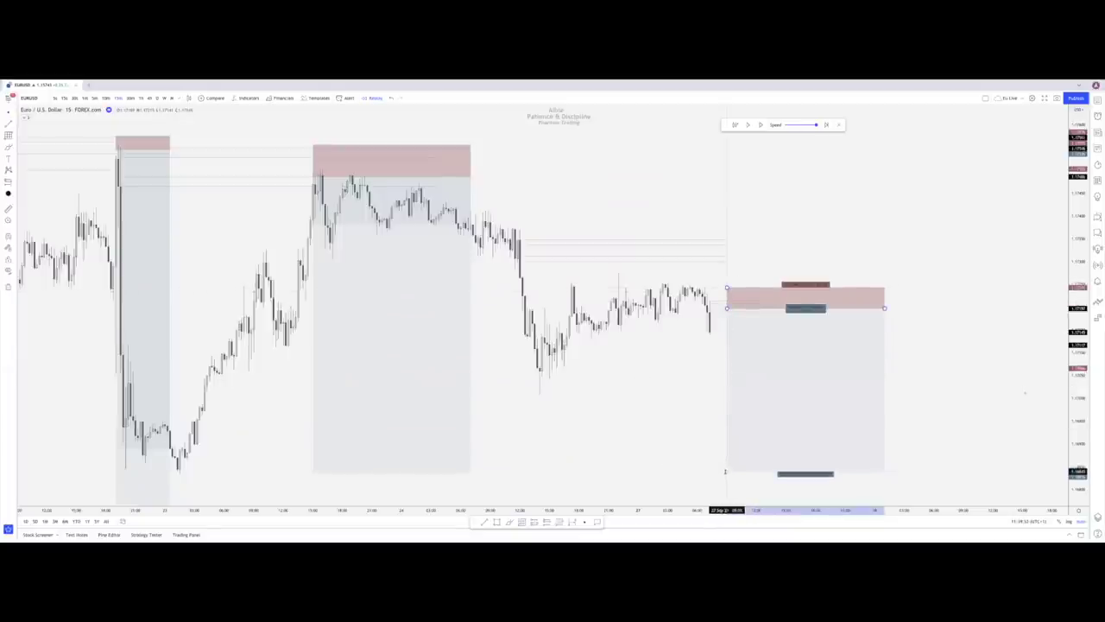
left_click_drag(884, 308, 777, 308)
left_click(803, 308)
Replay price through the 27 September sell-off, align the short's start with the entry candle, and trim its end just past the latest candles
left_click(747, 125)
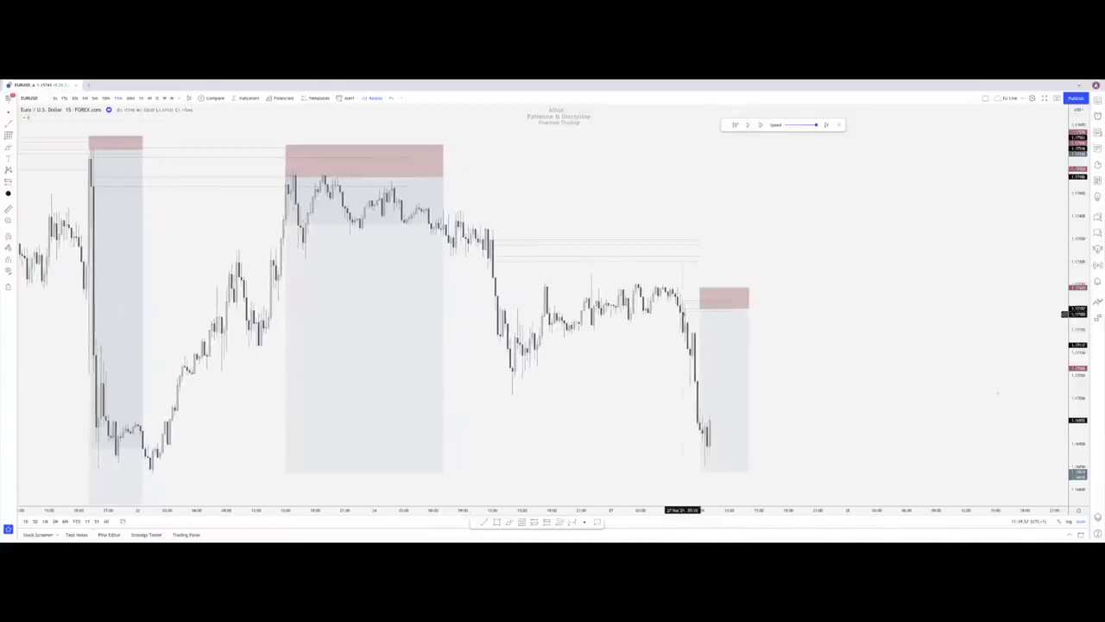
left_click(698, 311)
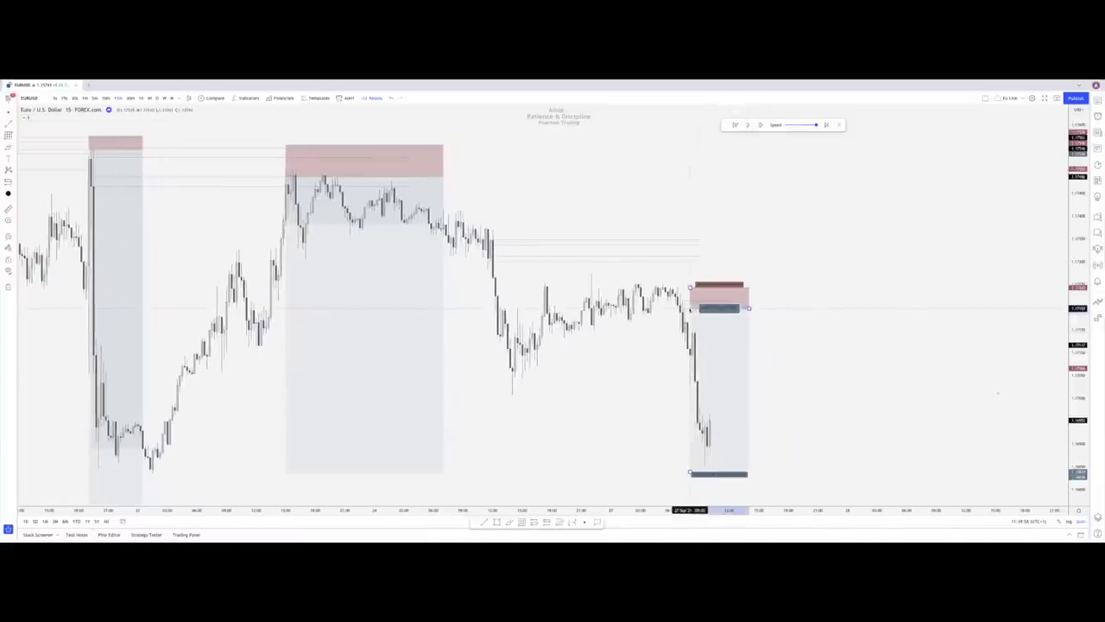
left_click_drag(686, 309, 686, 308)
left_click(772, 313)
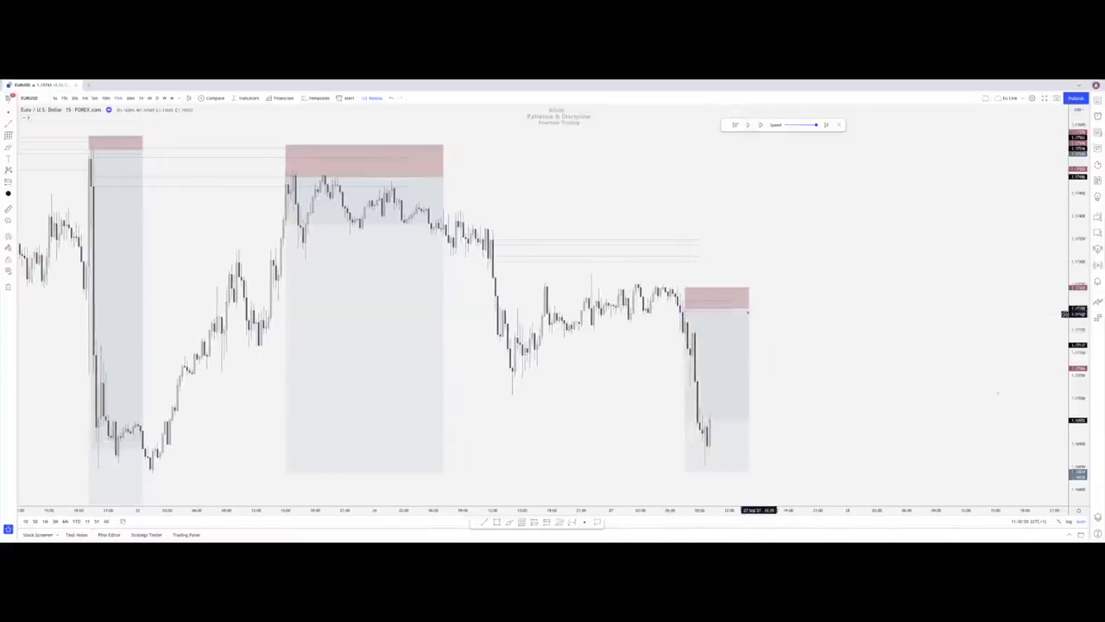
left_click(731, 303)
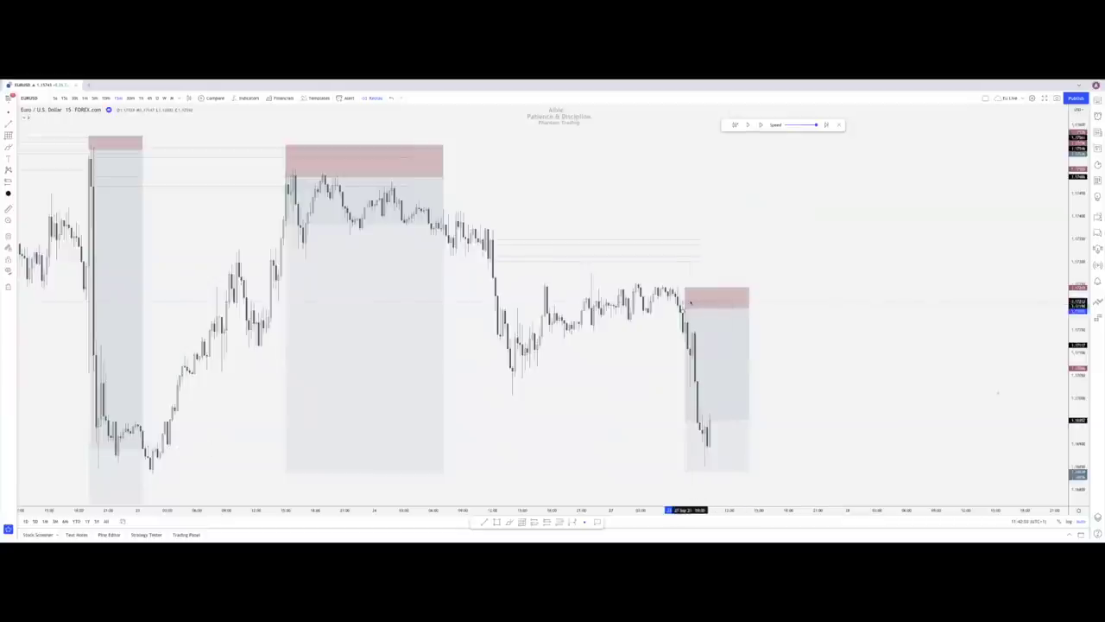
left_click(713, 306)
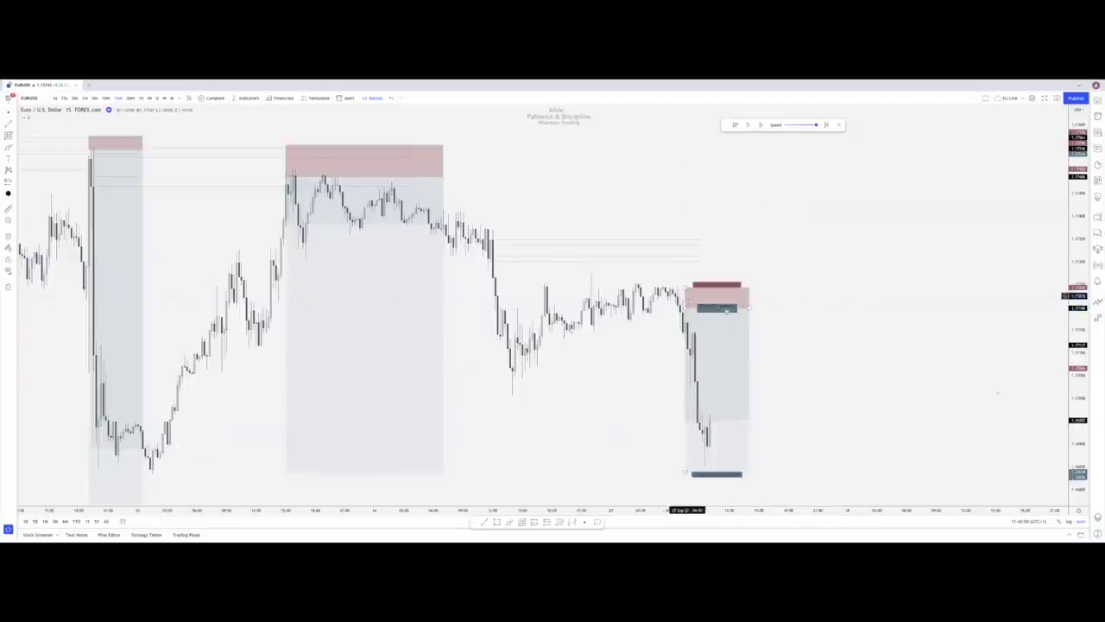
left_click_drag(749, 308, 723, 308)
left_click(748, 300)
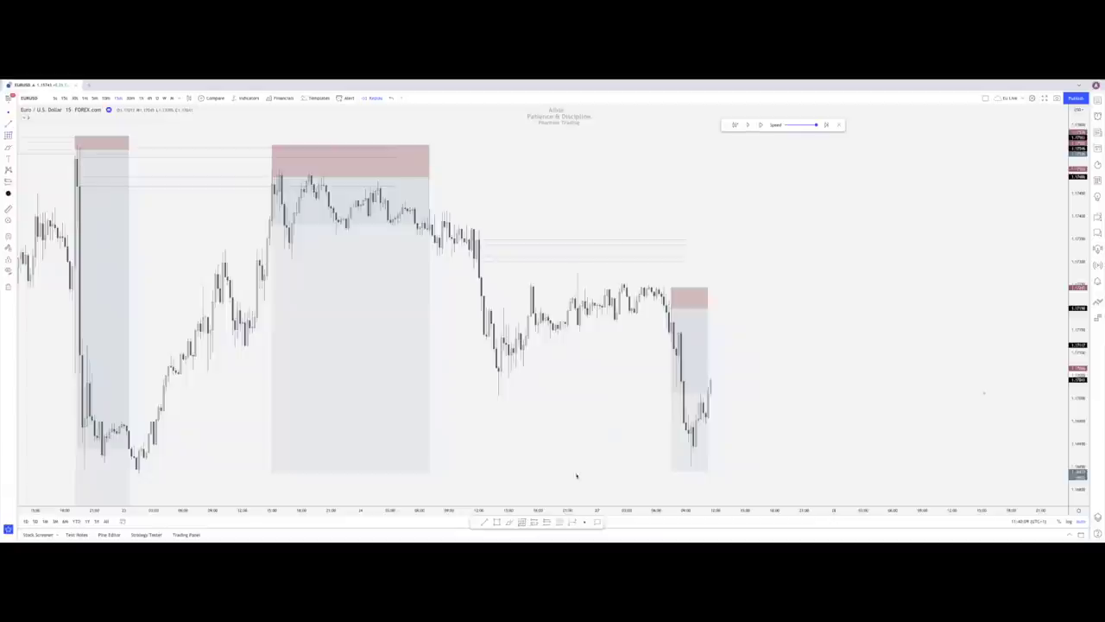
Mark the bearish candle within the 27 September sell-off with level lines and place a short there, with its stop at the zone's top
left_click_drag(677, 360, 755, 336)
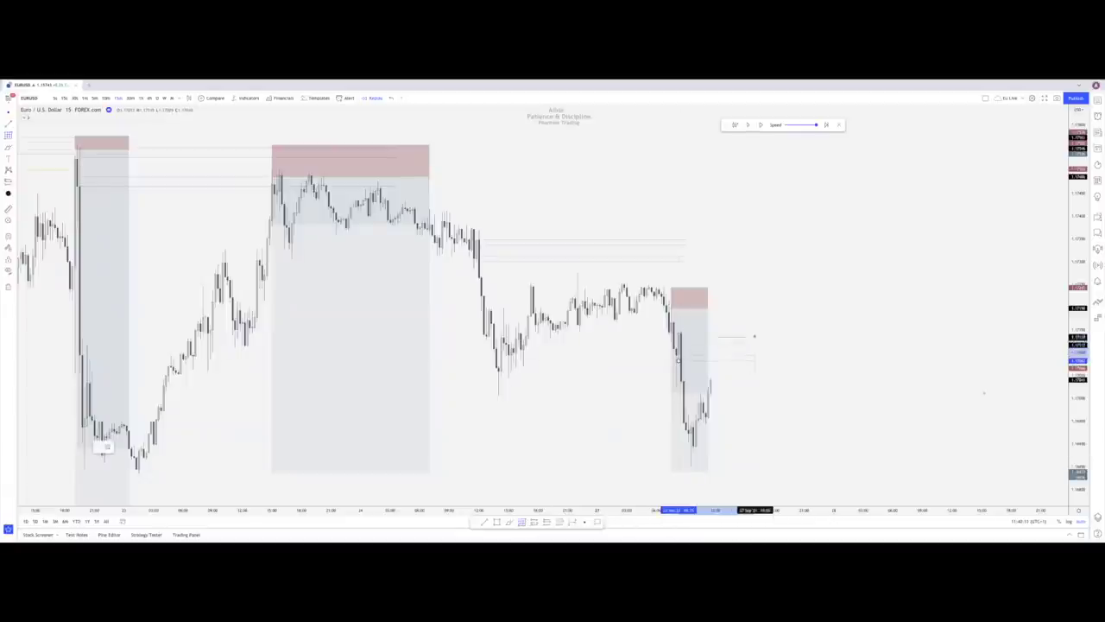
left_click(774, 350)
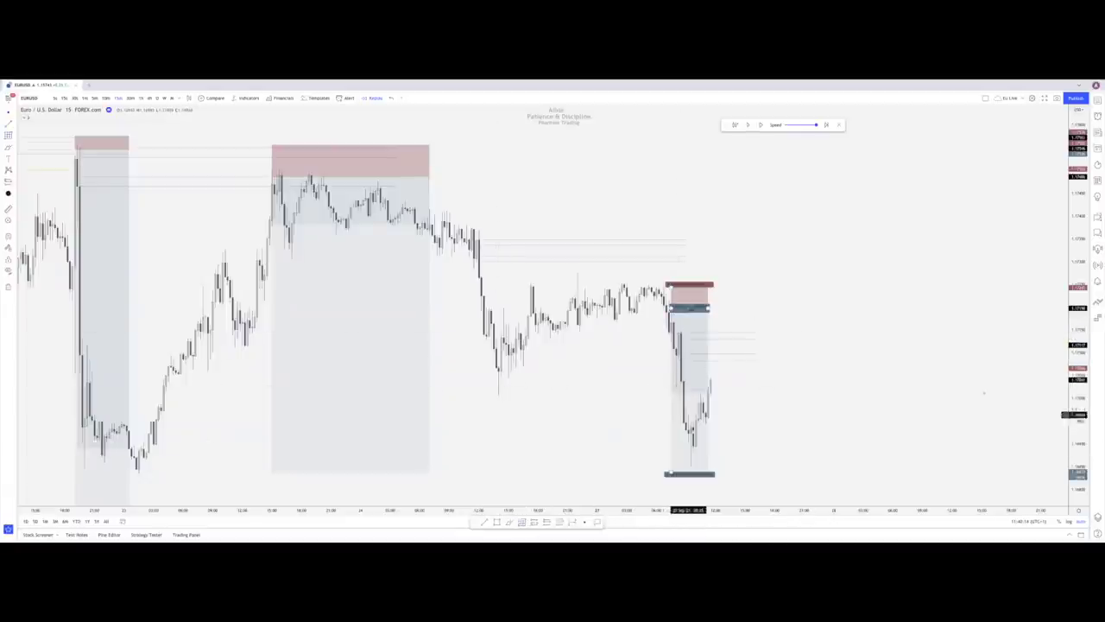
left_click(719, 354)
left_click_drag(720, 289, 720, 332)
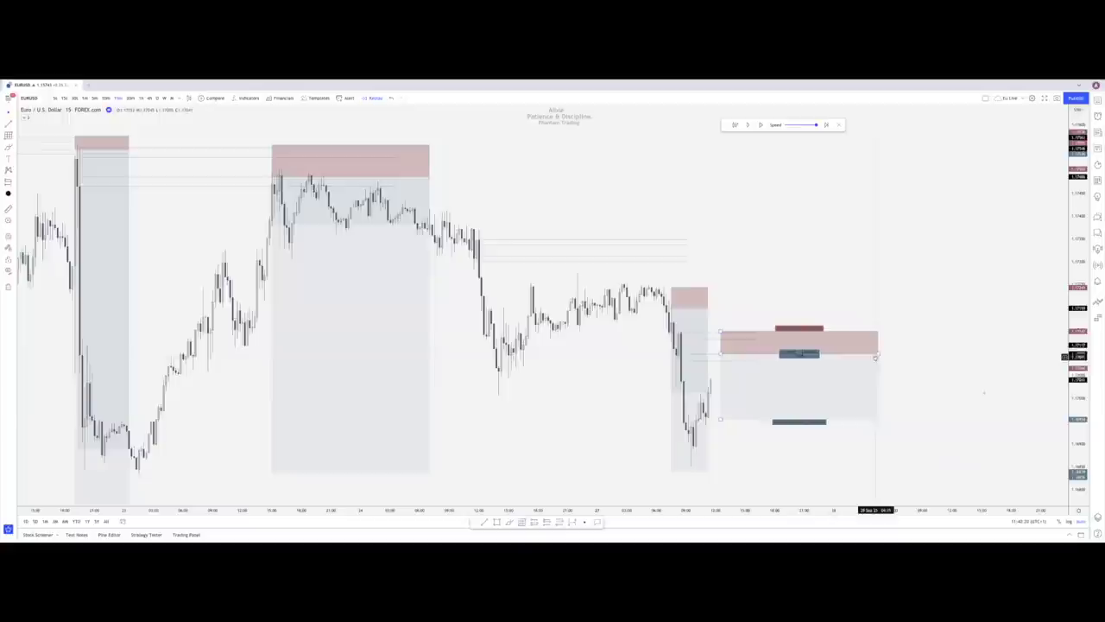
Shorten the second 27 September short and lower its target level with the previous short's target
left_click_drag(878, 353, 796, 353)
left_click_drag(720, 419, 720, 470)
left_click(776, 259)
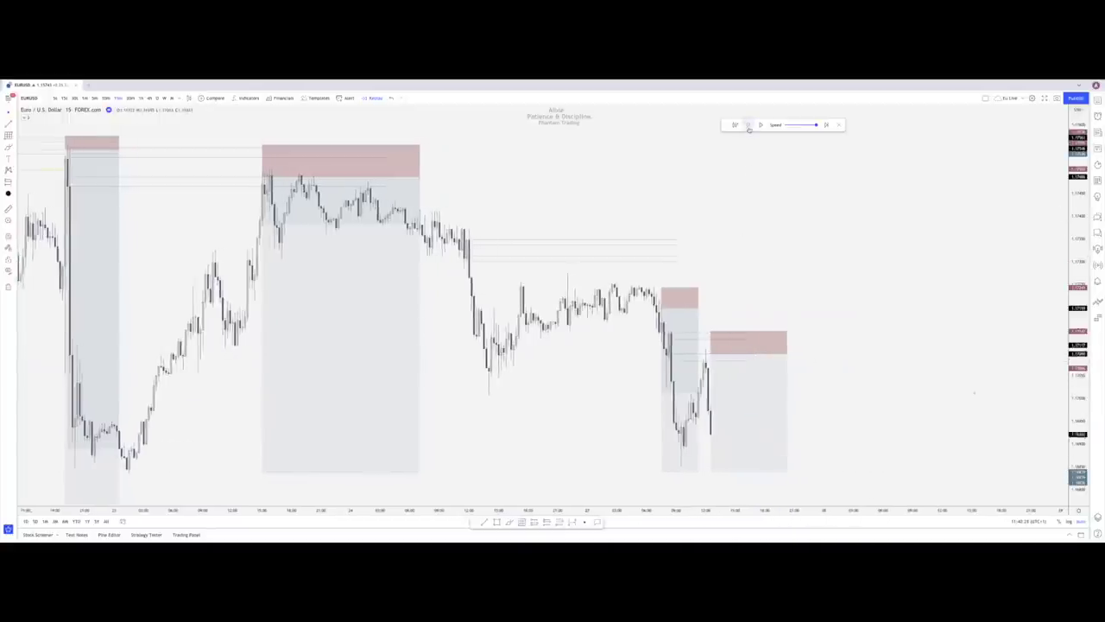
Replay price through the second 27 September short and on to the evening of 28 September
left_click(748, 129)
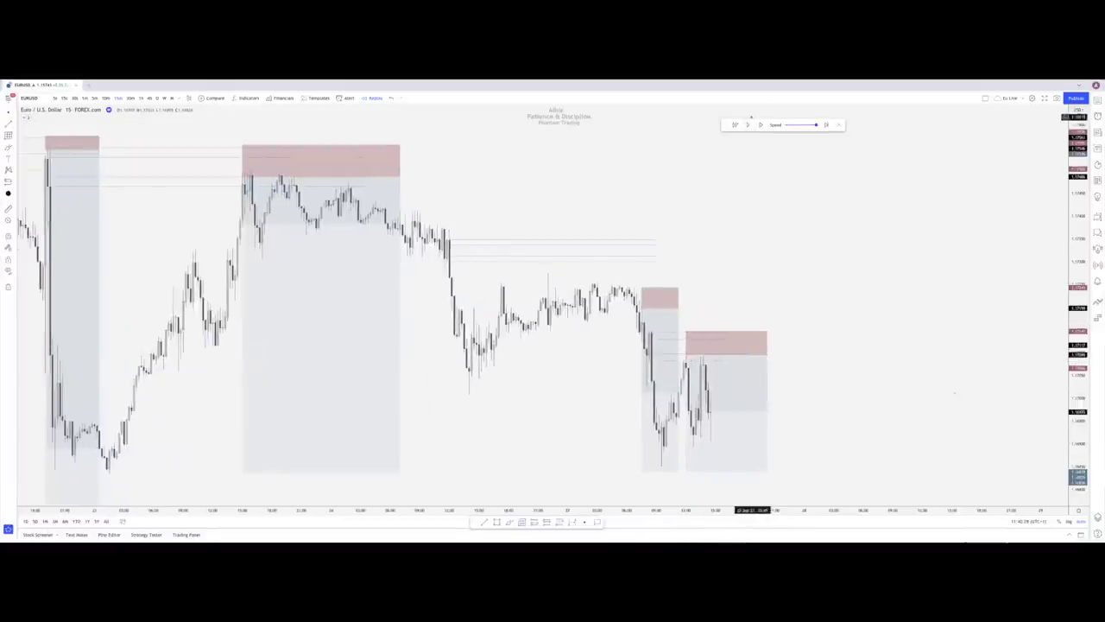
left_click(749, 127)
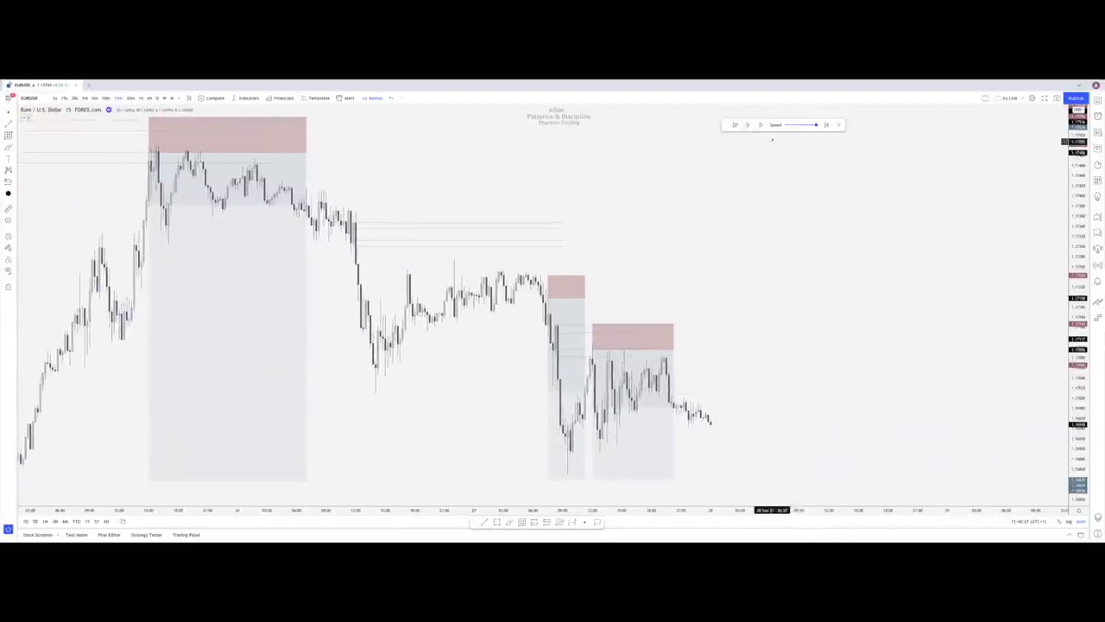
left_click(750, 127)
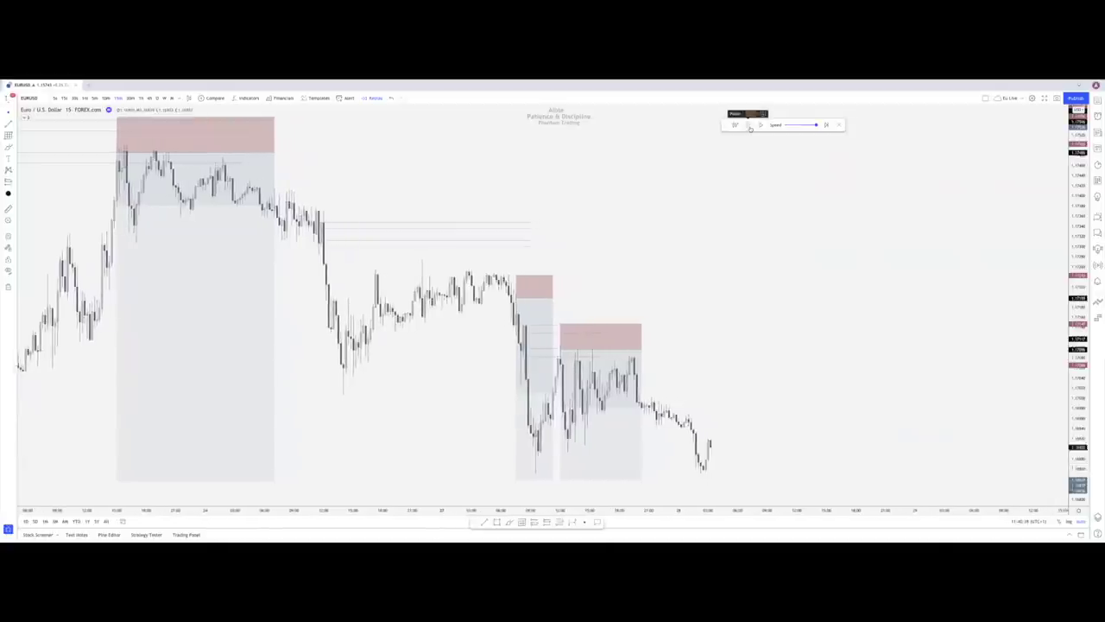
scroll(726, 405, "down", 2)
scroll(303, 465, "down", 1)
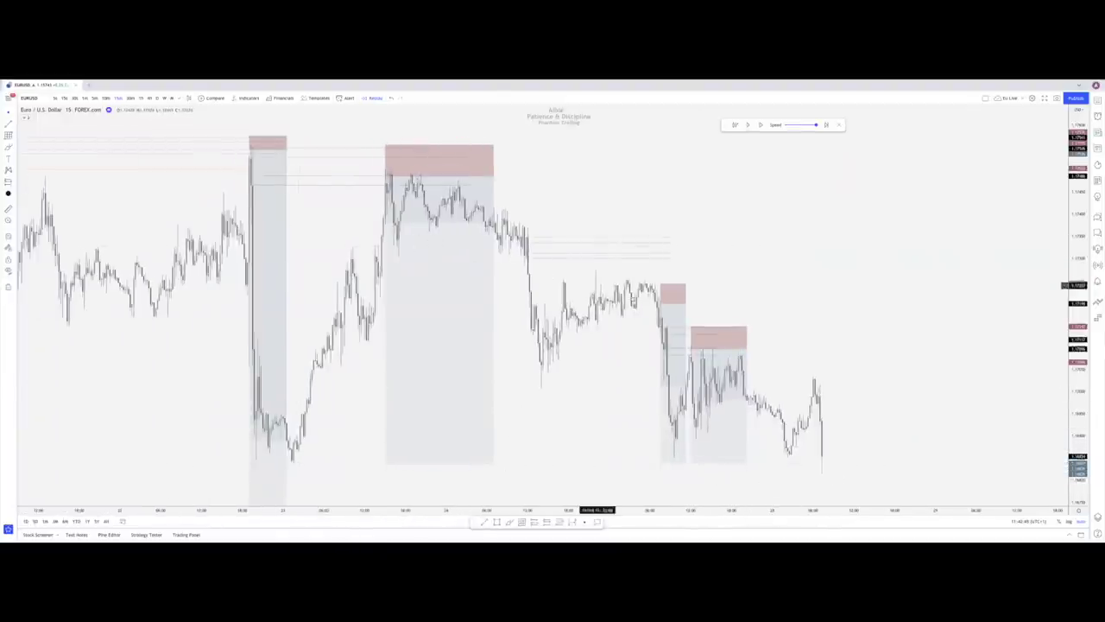
left_click(748, 125)
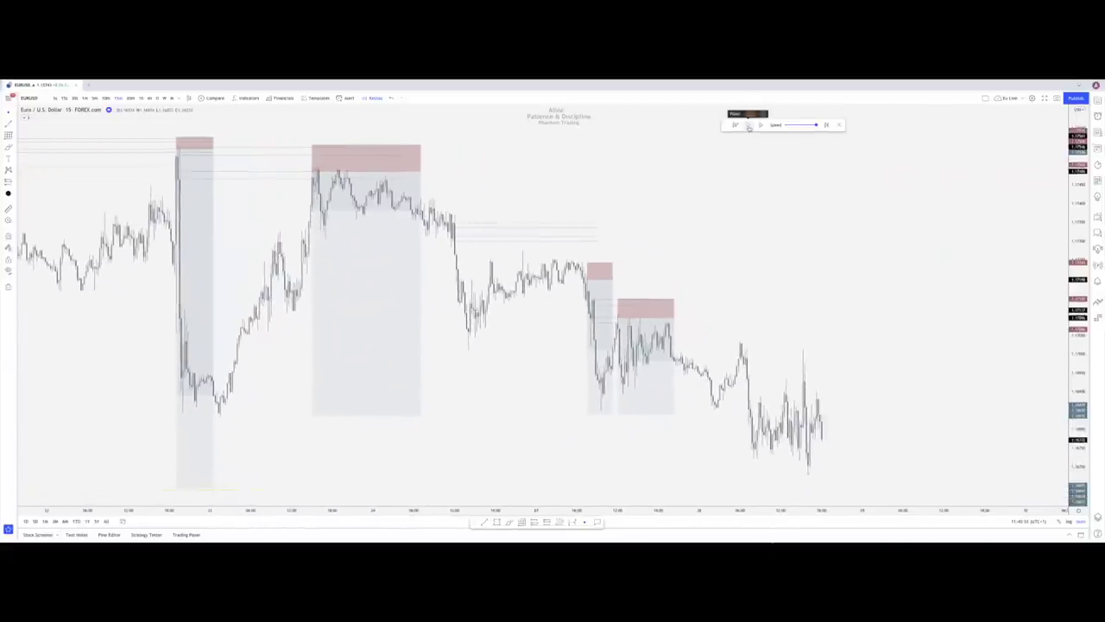
Mark the start of the 28 September drop with level lines and place a short at its retest, with the stop just above the zone
scroll(803, 410, "up", 2)
scroll(633, 428, "down", 1)
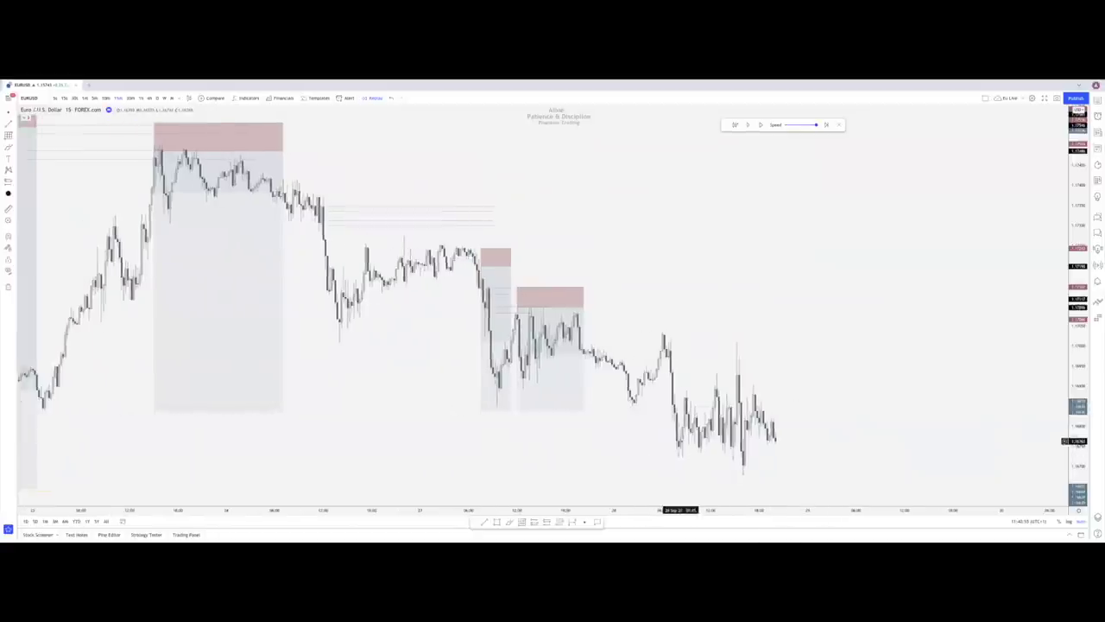
scroll(623, 396, "up", 2)
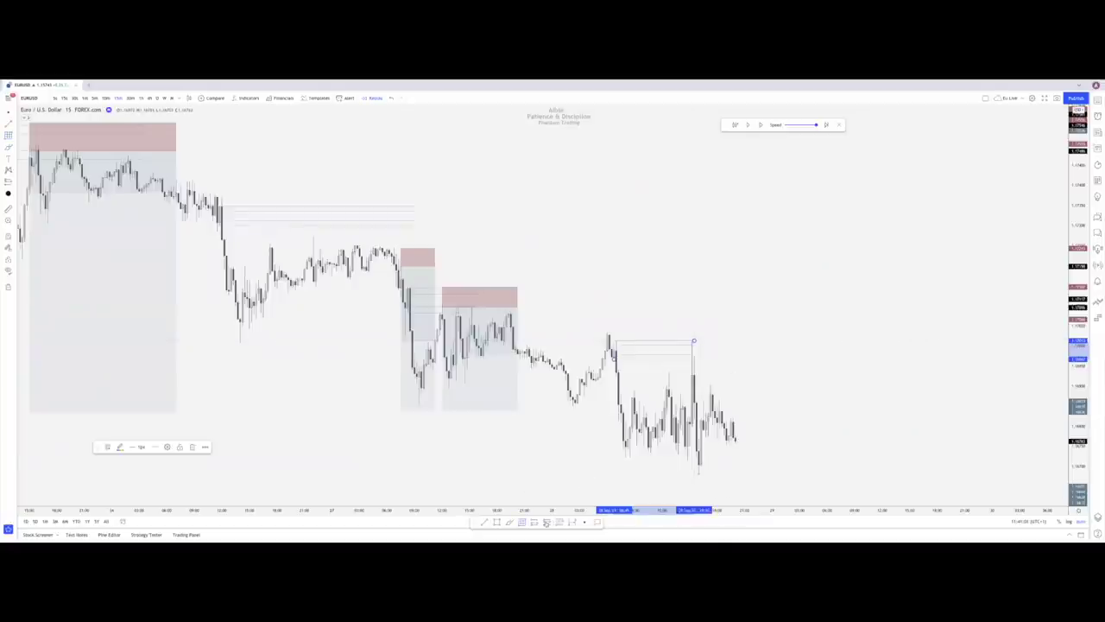
left_click(548, 522)
left_click(690, 354)
left_click_drag(689, 288, 672, 338)
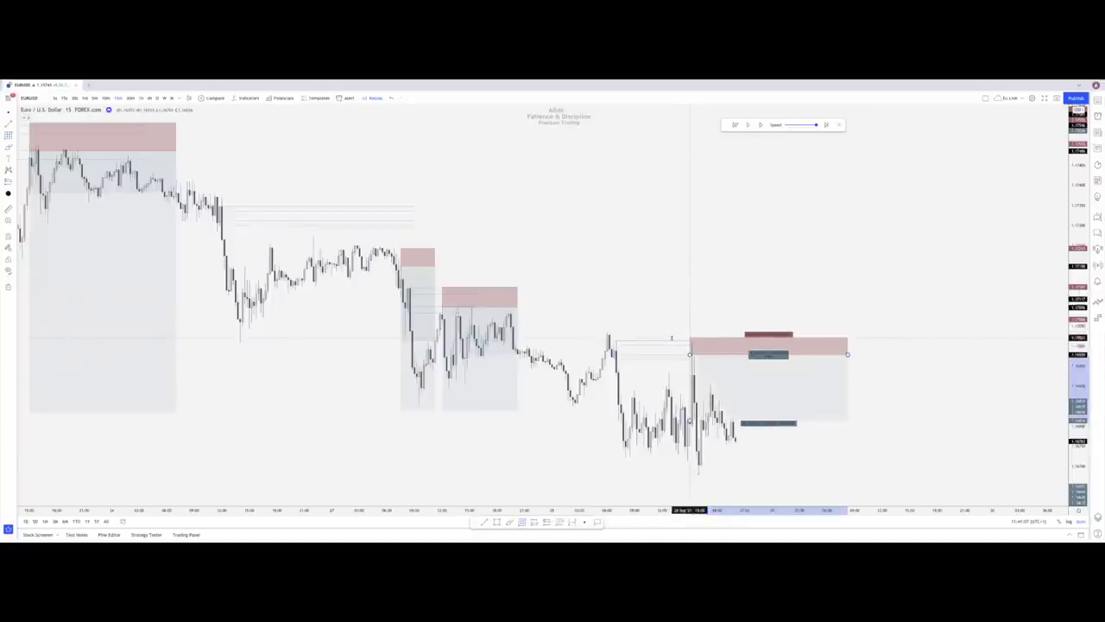
Shorten the 28 September short and lower its target to that day's swing low
left_click(849, 362)
left_click_drag(848, 355, 774, 363)
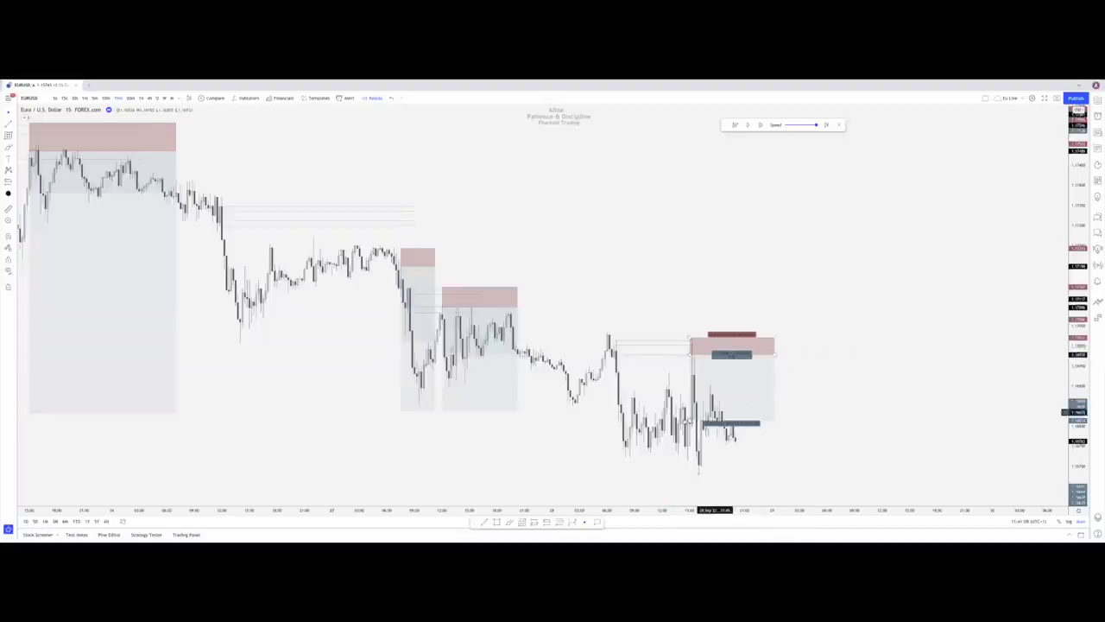
left_click_drag(691, 423, 691, 474)
left_click(606, 220)
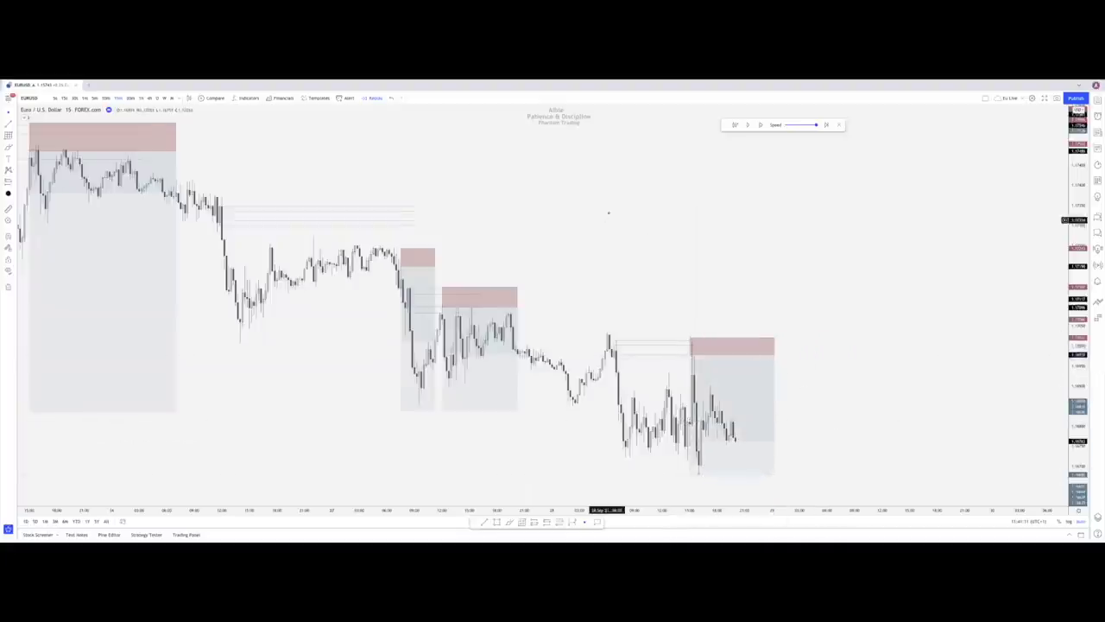
Replay price to the 29 September drop and mark the supply zone at its start with level lines
left_click(747, 125)
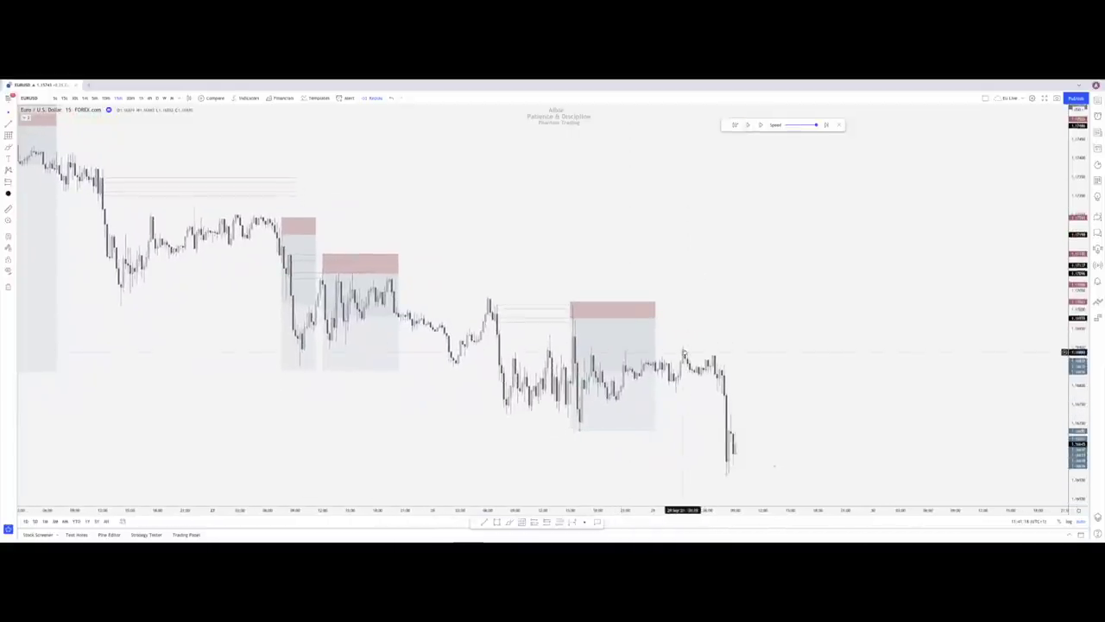
left_click(627, 354)
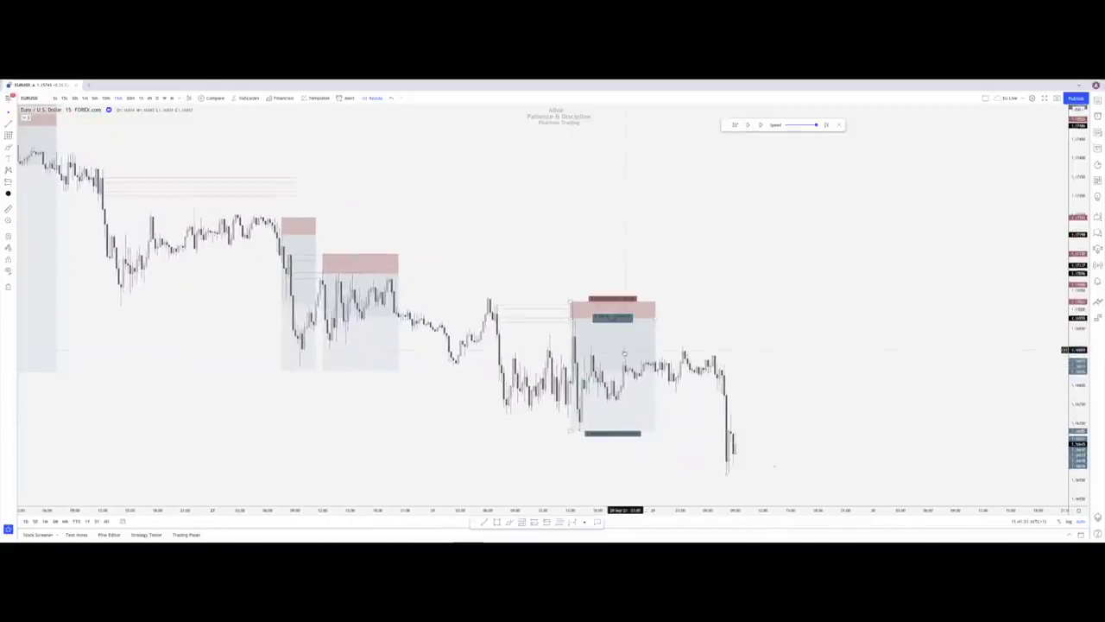
left_click(690, 367)
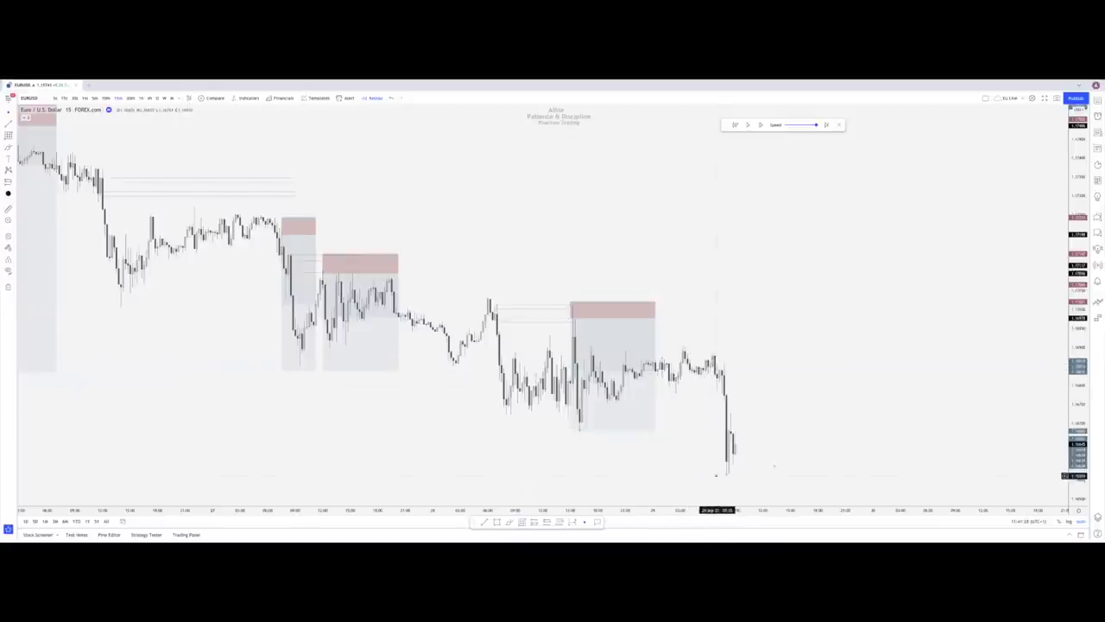
left_click(523, 522)
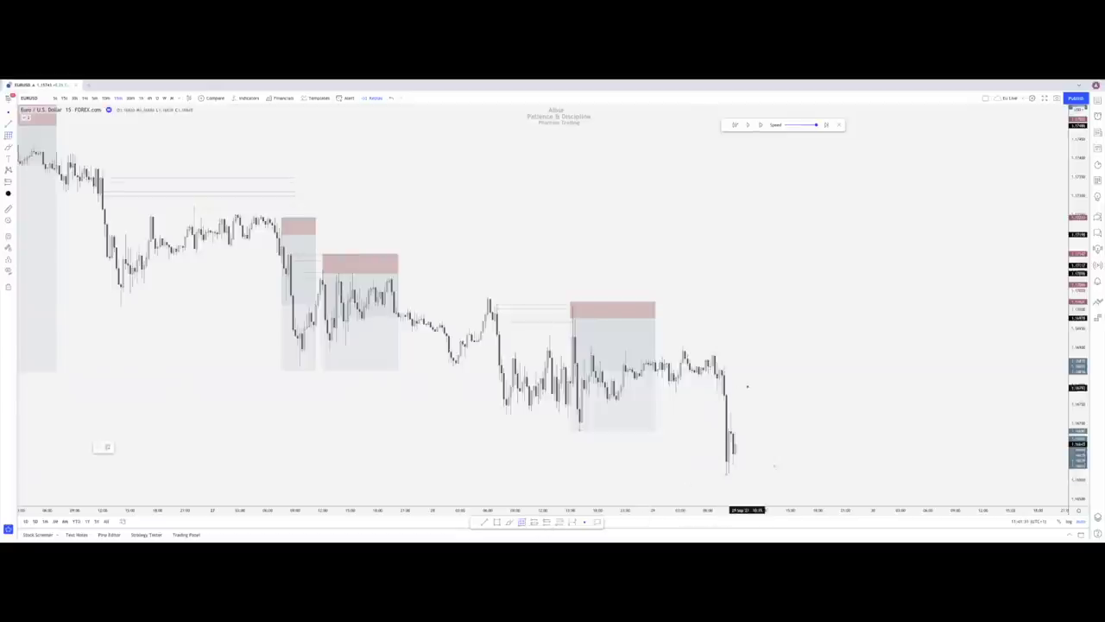
left_click(723, 395)
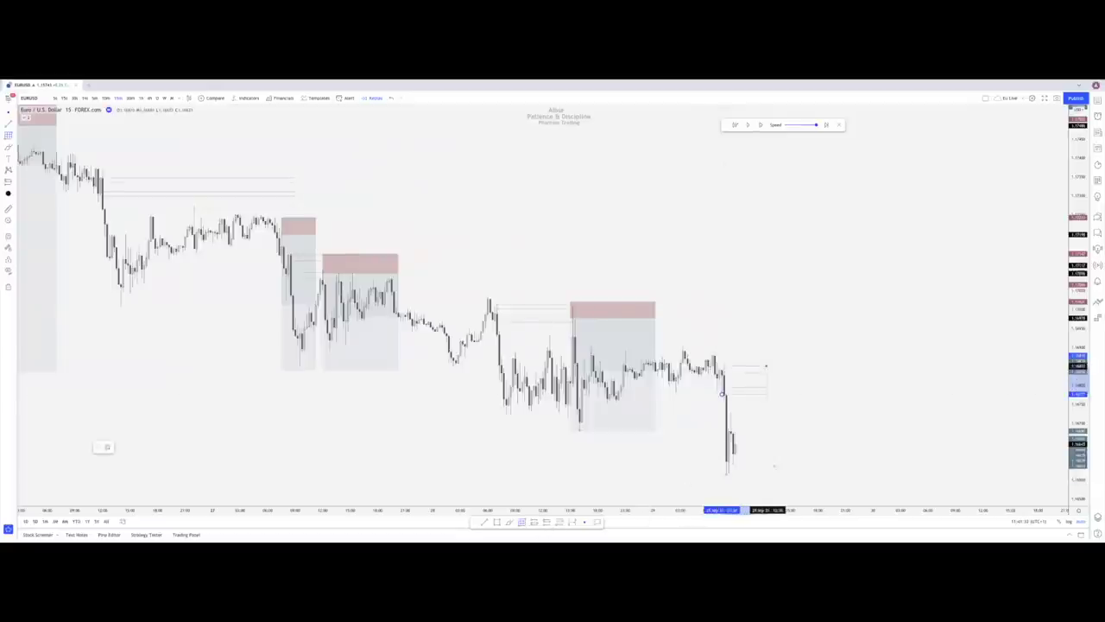
left_click(765, 365)
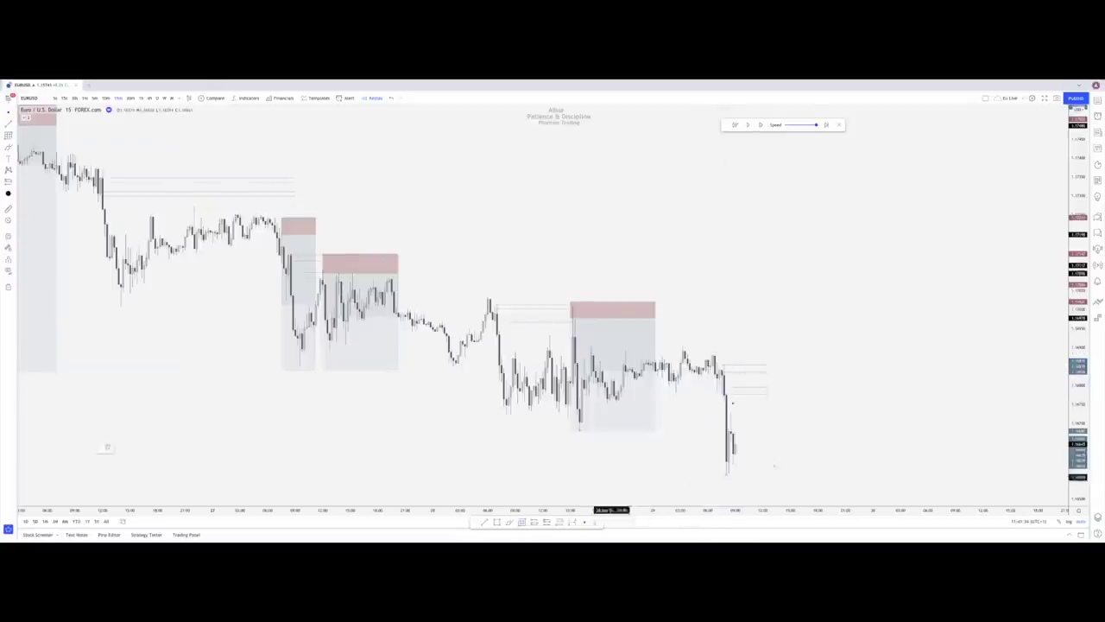
Place a short in the 29 September supply zone with its stop just above the zone, shorten it, and target the latest swing low
left_click(738, 386)
left_click_drag(739, 320, 740, 362)
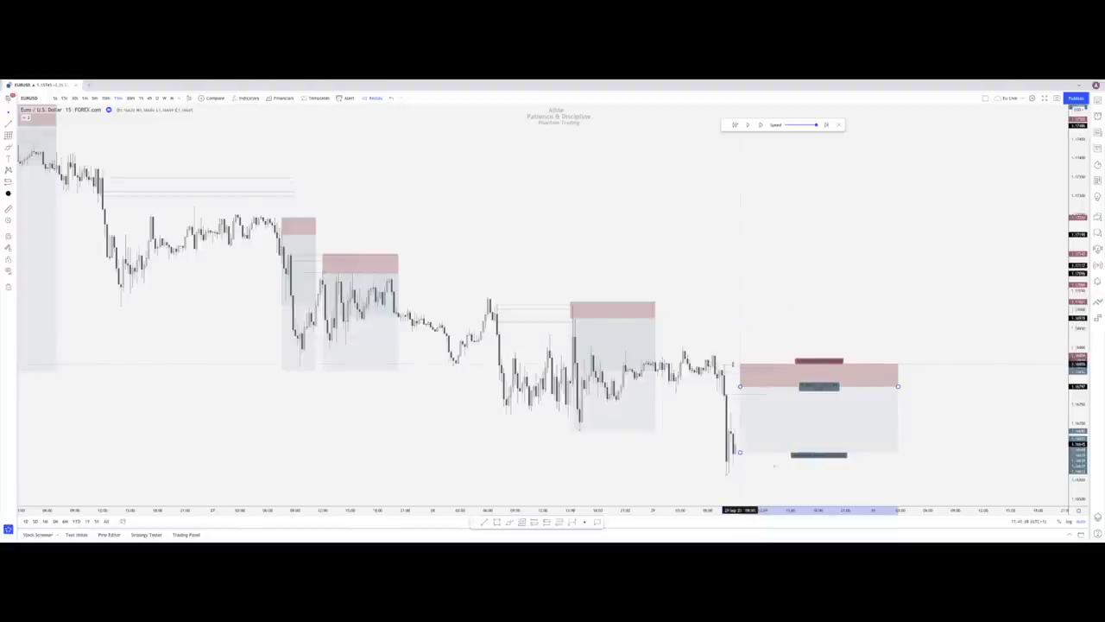
left_click(821, 358)
left_click_drag(898, 387, 821, 389)
left_click(823, 425)
left_click_drag(740, 451, 740, 475)
left_click(846, 411)
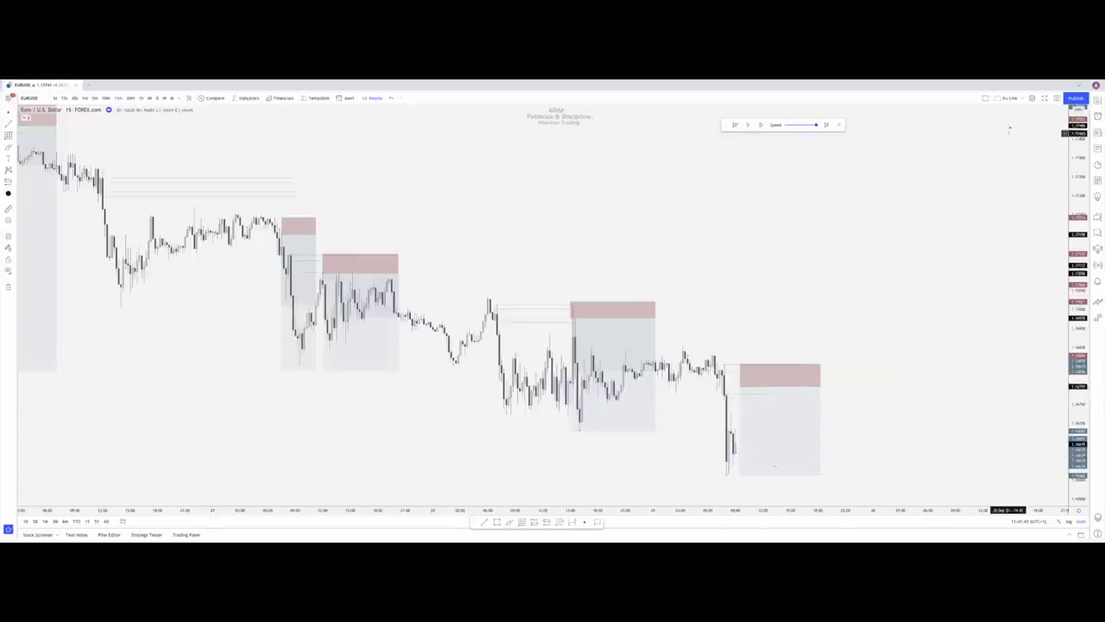
Replay price through the remaining 29 September decline and switch the chart to the 4-hour timeframe to review the marked trades
left_click(749, 125)
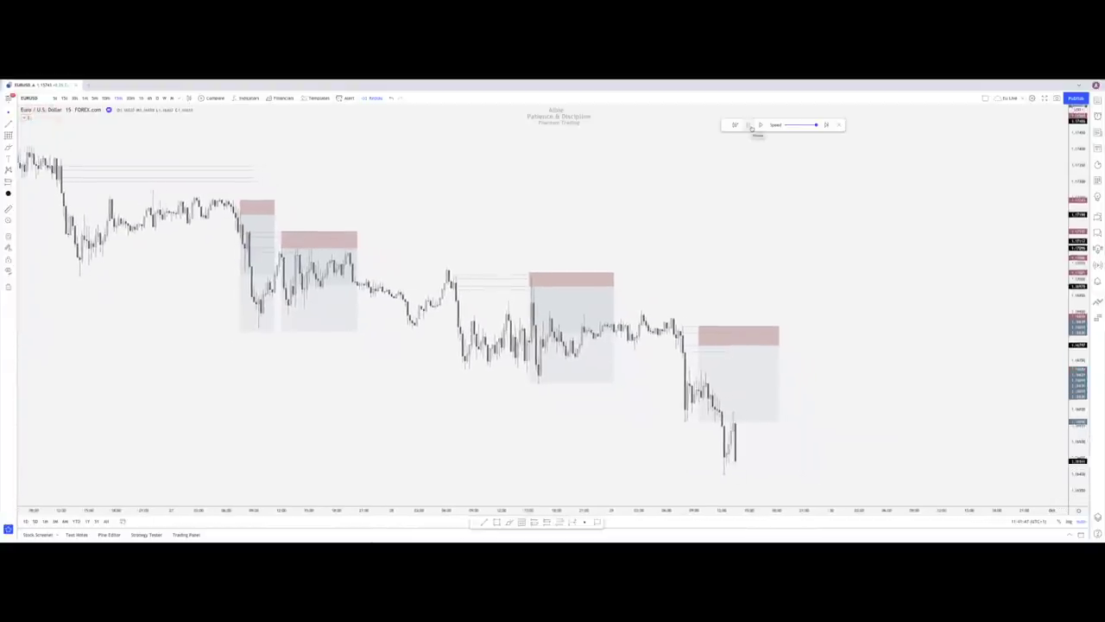
left_click(750, 127)
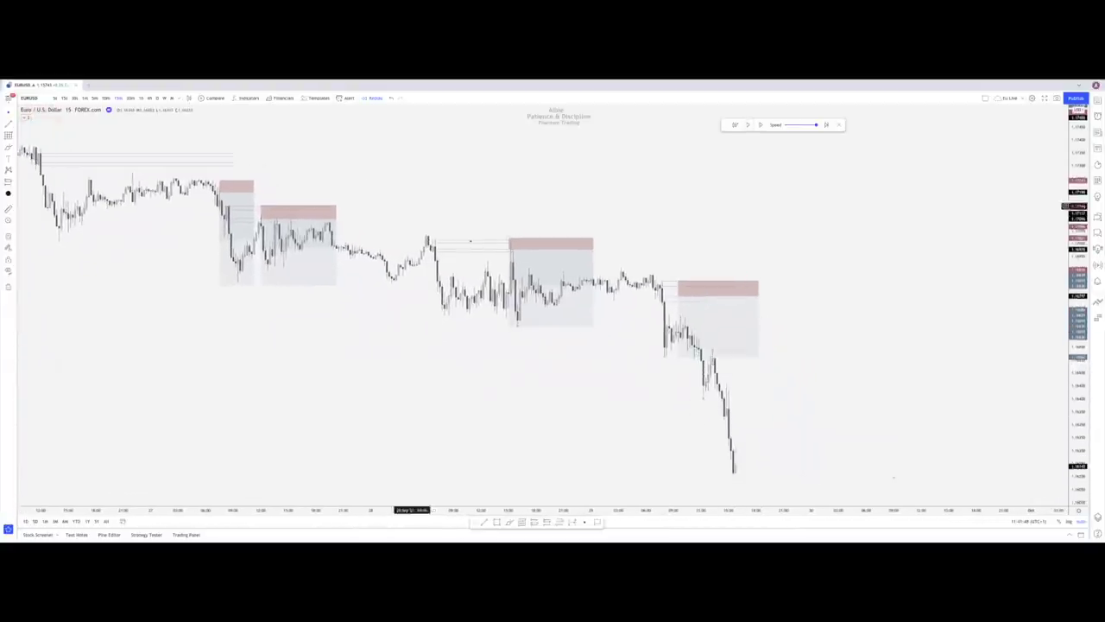
left_click(149, 98)
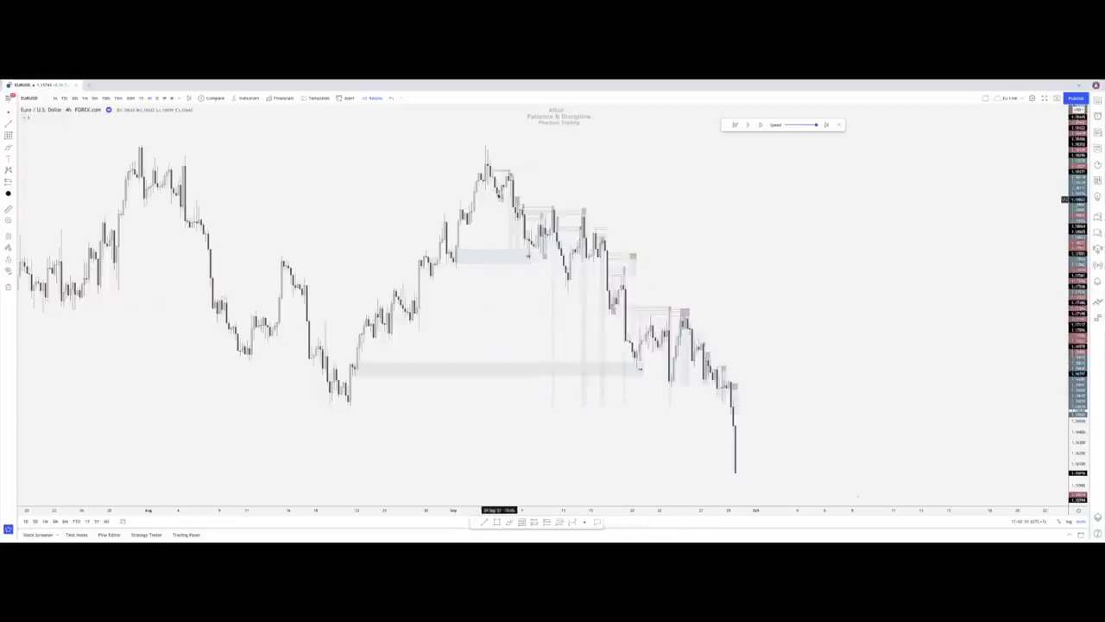
left_click(544, 255)
left_click(710, 292)
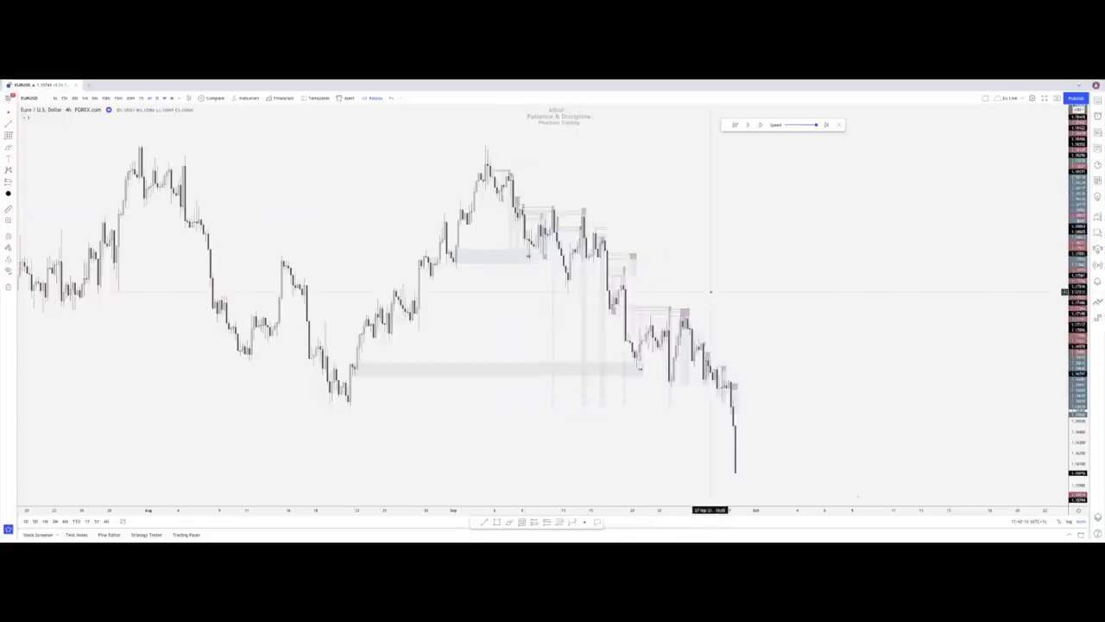